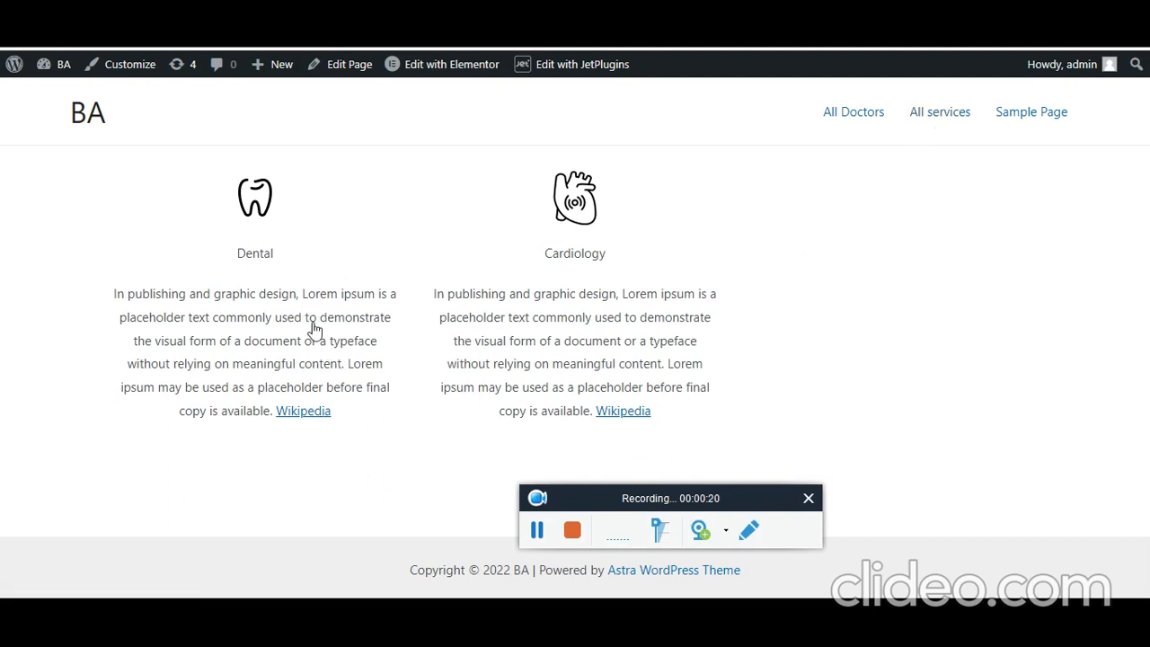
- Open the Dental service page and scroll down to Related Doctors and the booking form
click(537, 530)
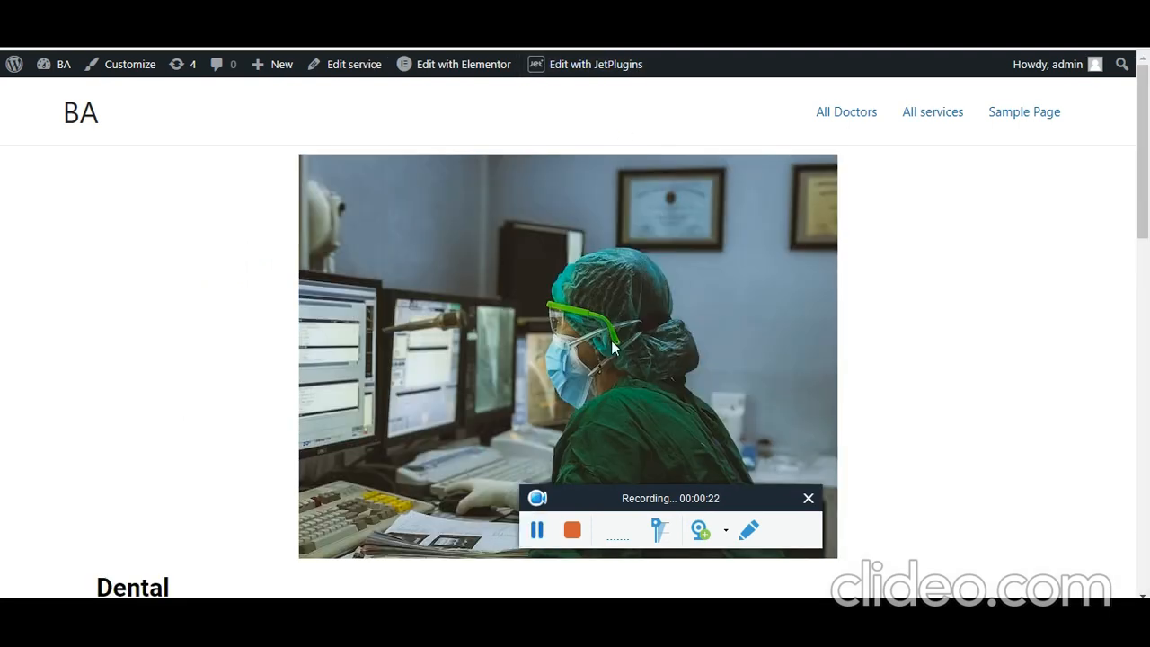
scroll(528, 309, down, 8)
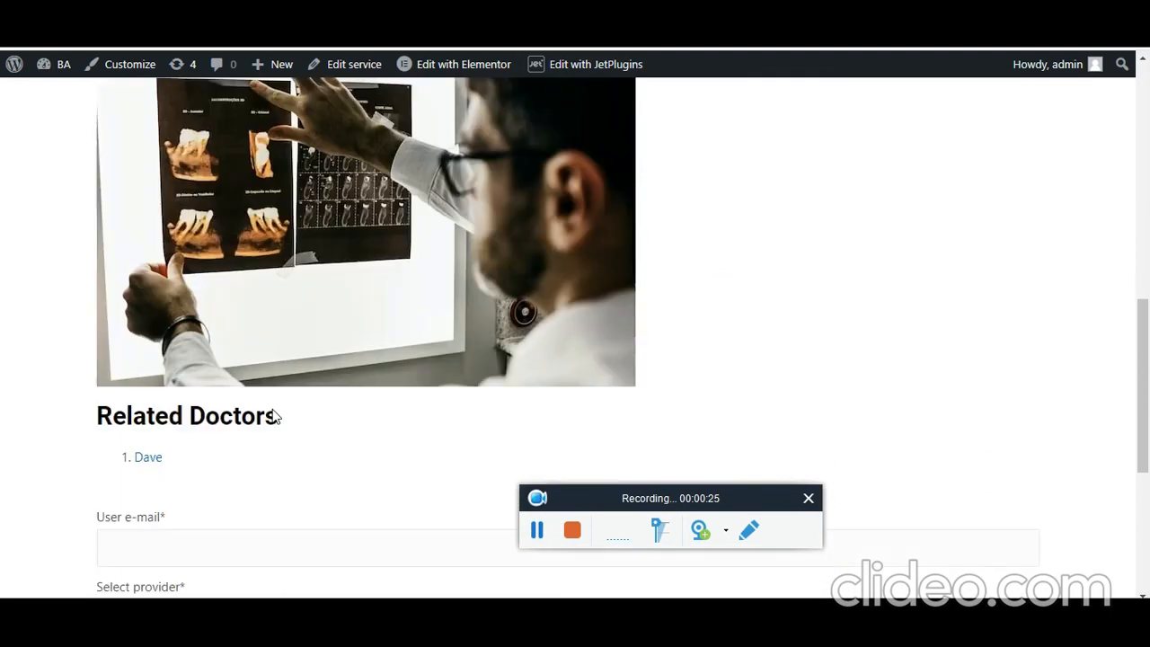
scroll(287, 408, down, 3)
drag(229, 218, 125, 190)
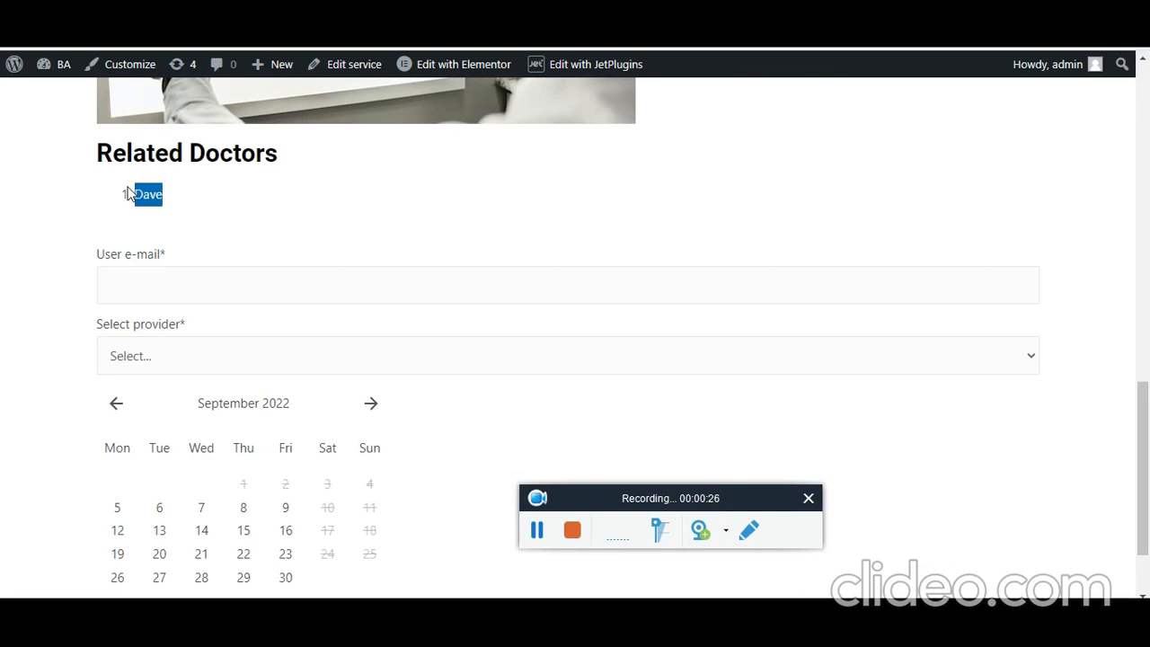
scroll(203, 324, down, 1)
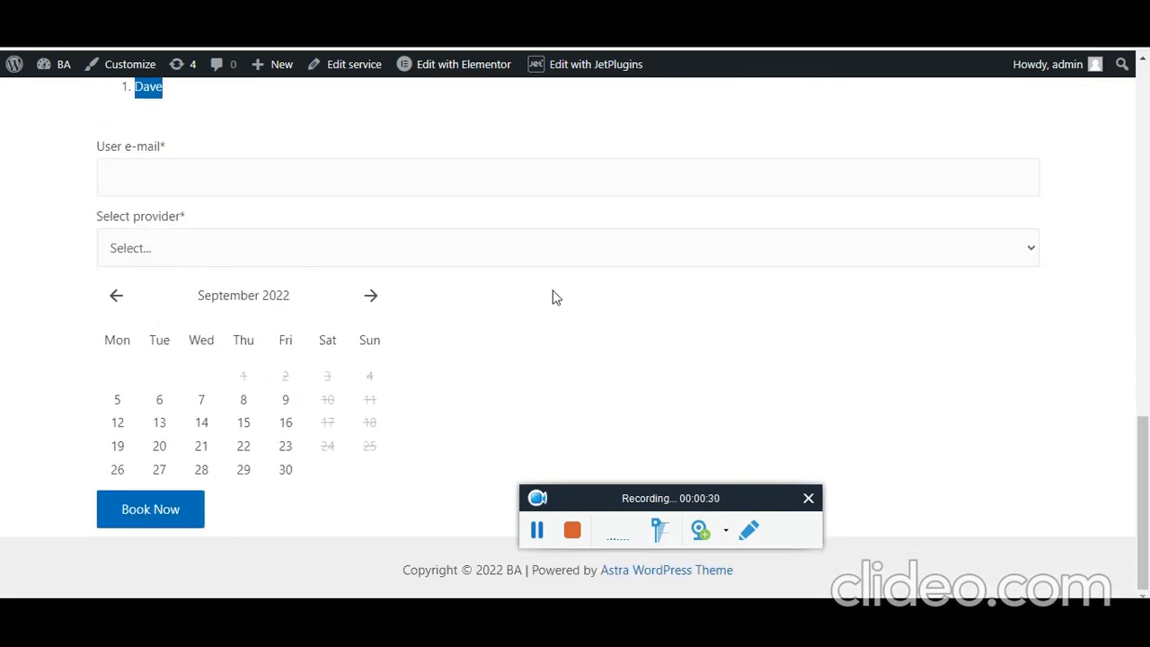
scroll(629, 279, up, 1)
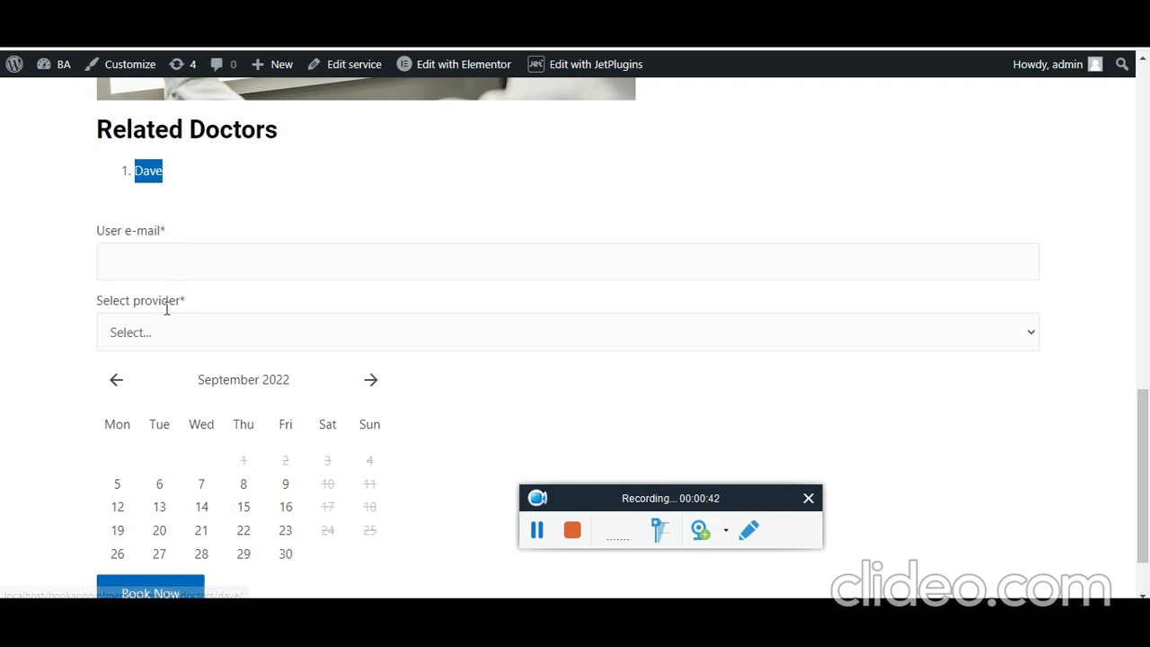
- Open the Select provider dropdown to confirm only the related doctor is offered
click(171, 337)
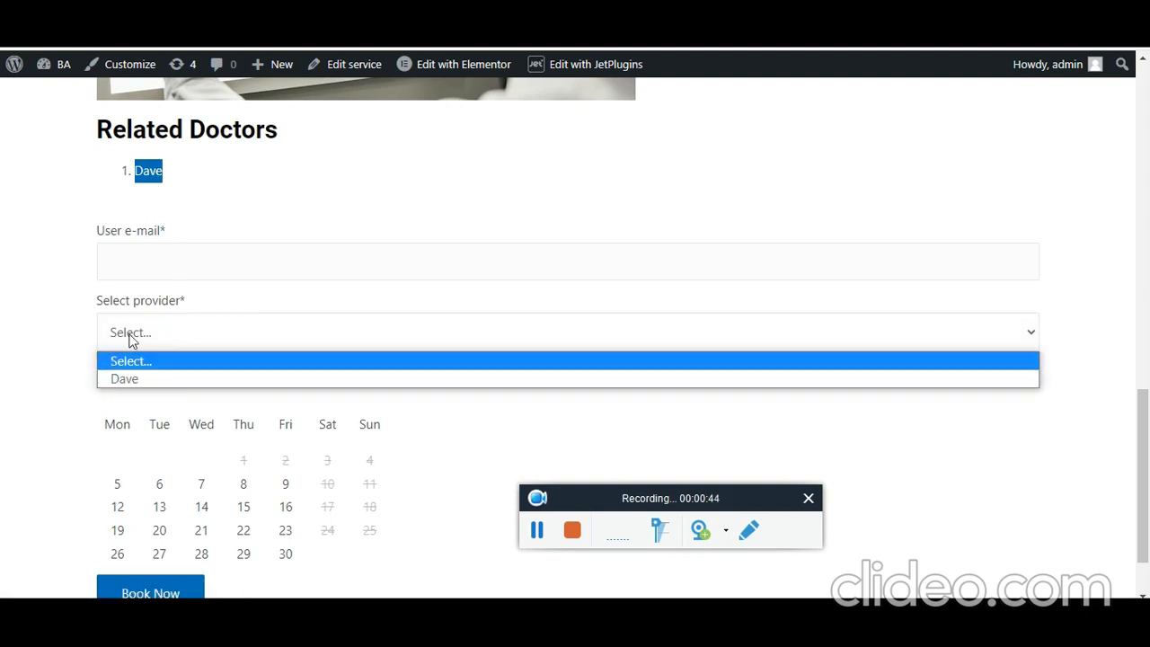
click(28, 384)
click(124, 342)
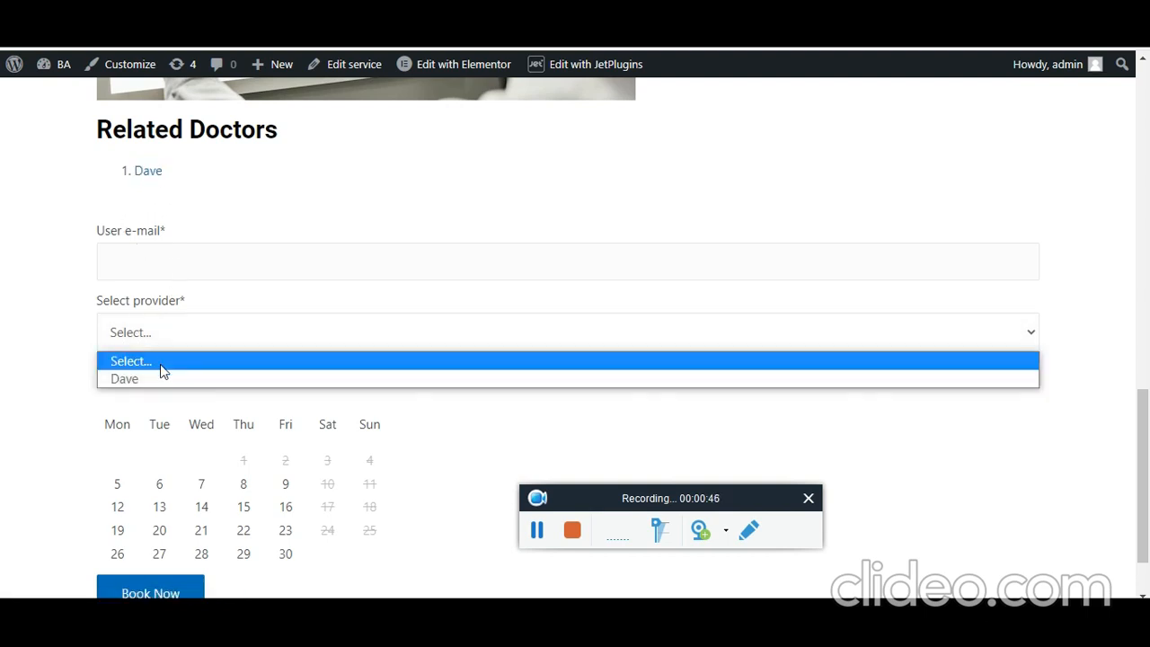
- Scroll the Cardiology page to the booking form and focus the e-mail field
scroll(391, 458, up, 8)
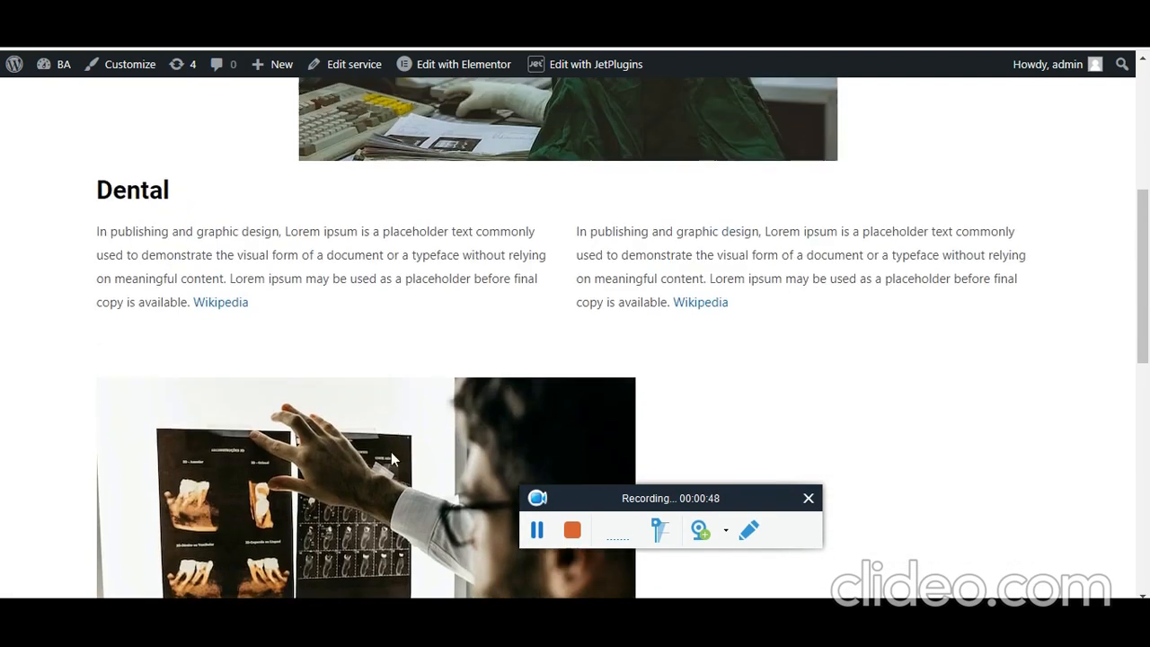
scroll(391, 461, up, 5)
scroll(134, 314, down, 5)
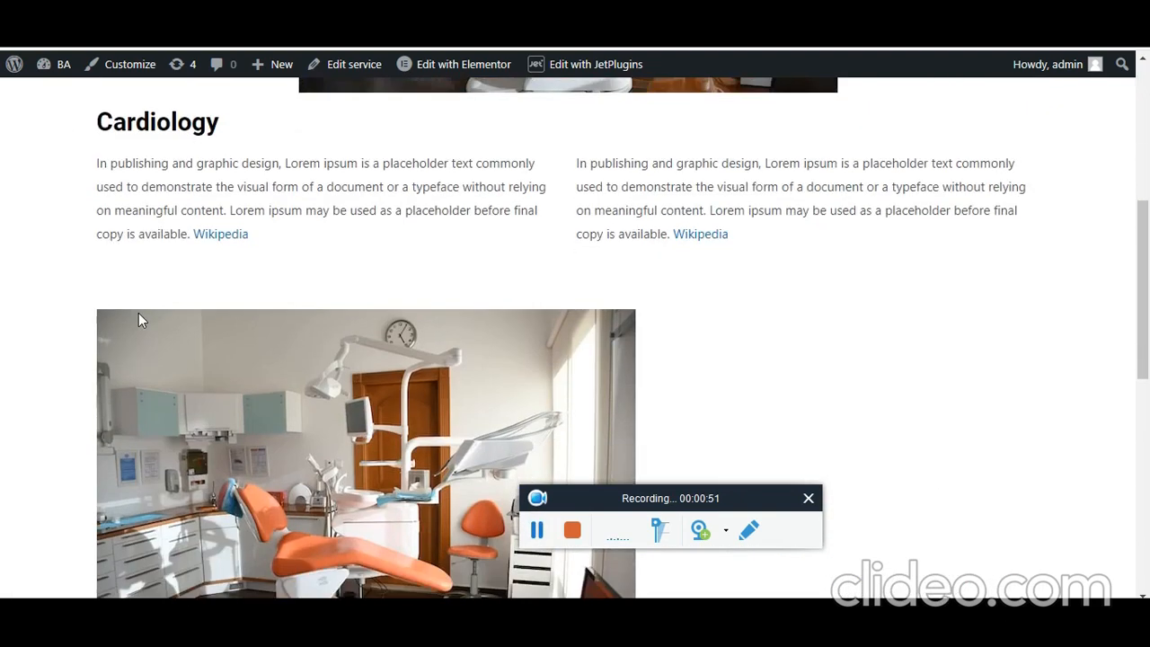
scroll(139, 317, down, 3)
drag(206, 445, 278, 447)
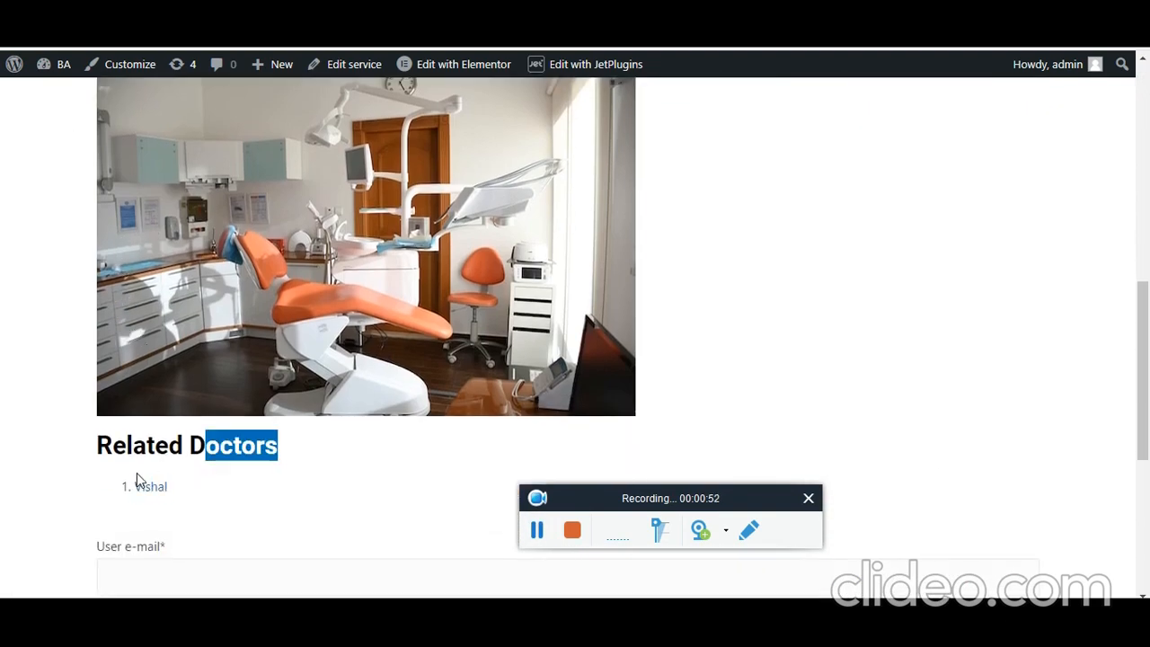
scroll(39, 442, down, 5)
click(211, 172)
click(26, 261)
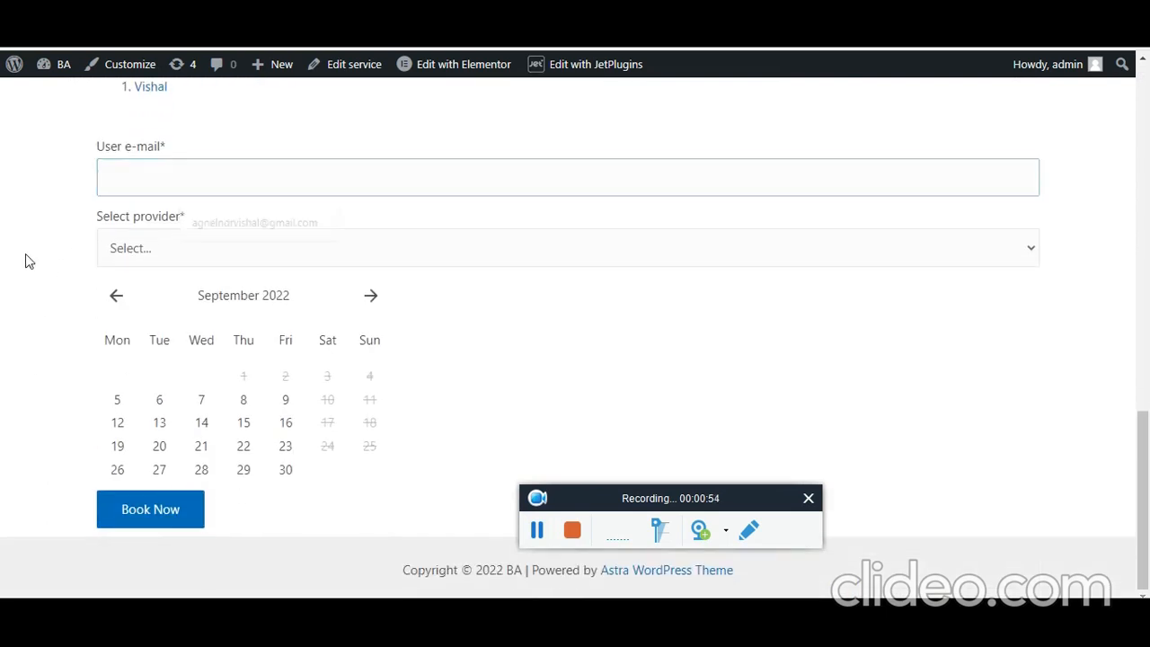
- Choose the Cardiology doctor as the provider in the Select provider dropdown
click(197, 257)
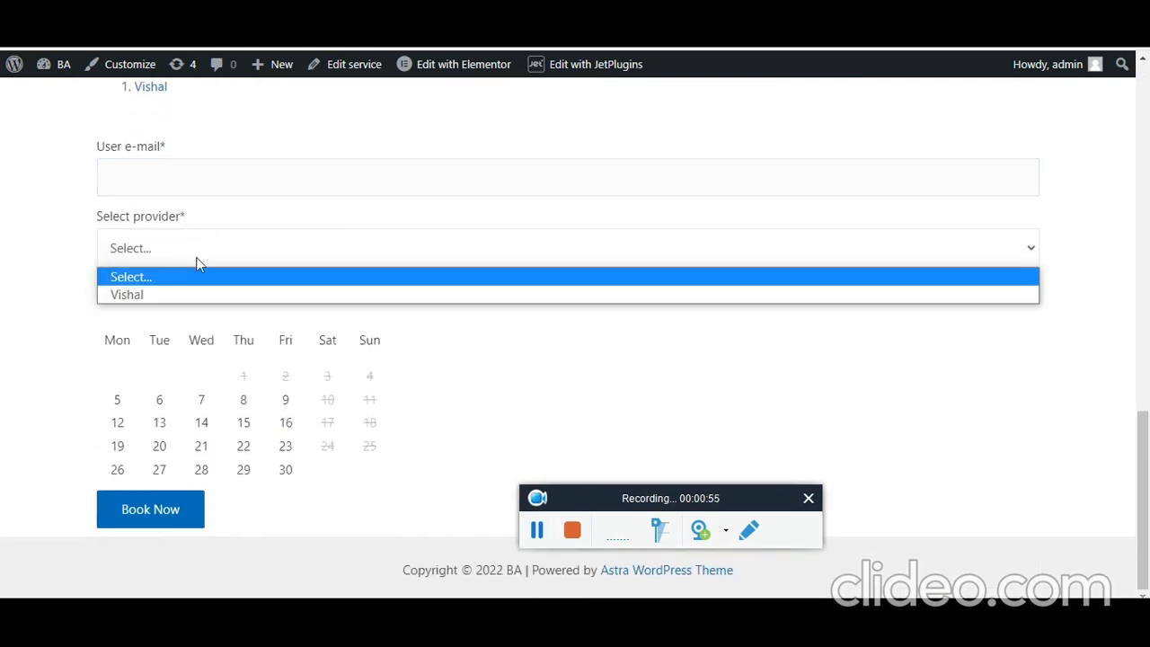
click(135, 295)
scroll(80, 323, up, 10)
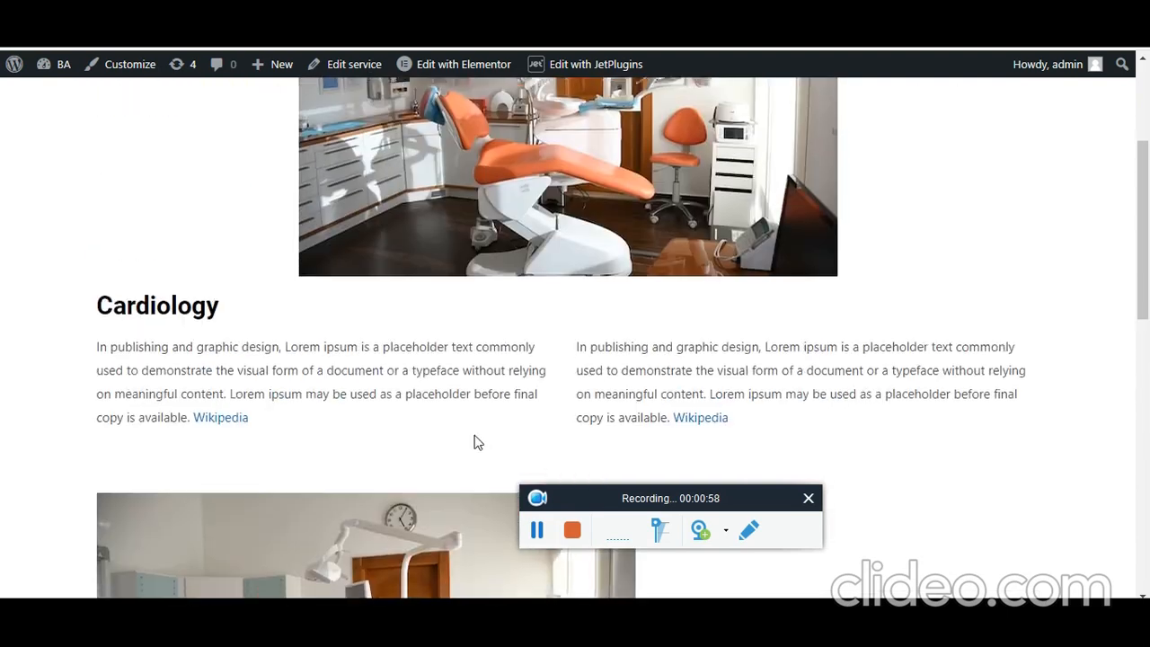
scroll(205, 338, up, 3)
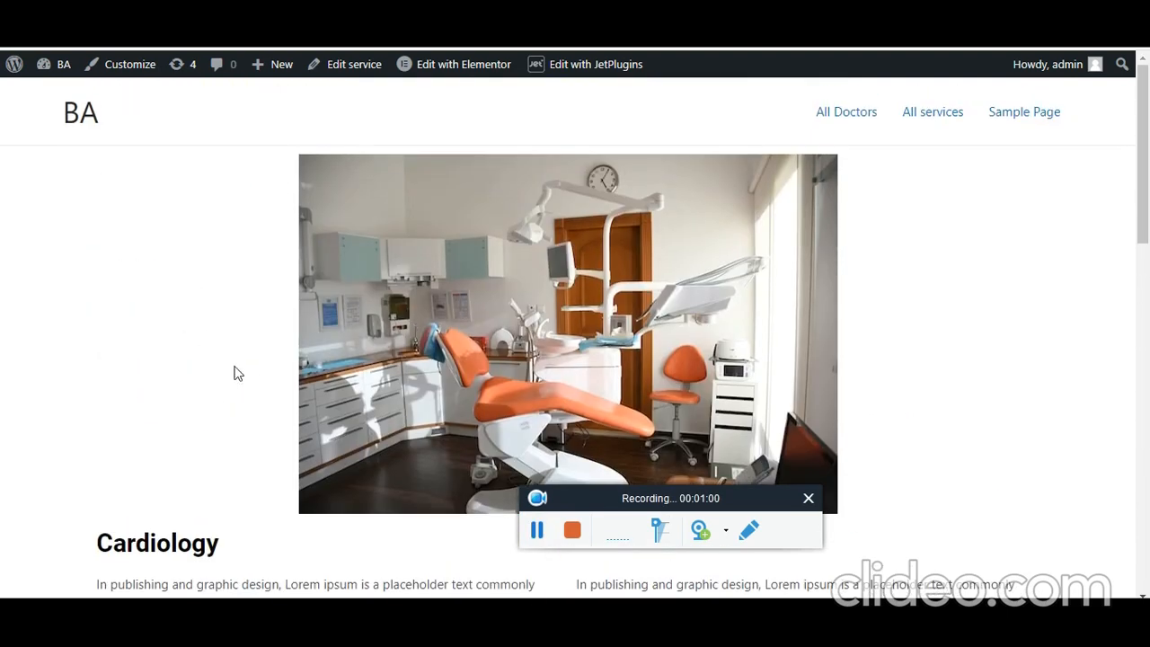
scroll(235, 373, down, 6)
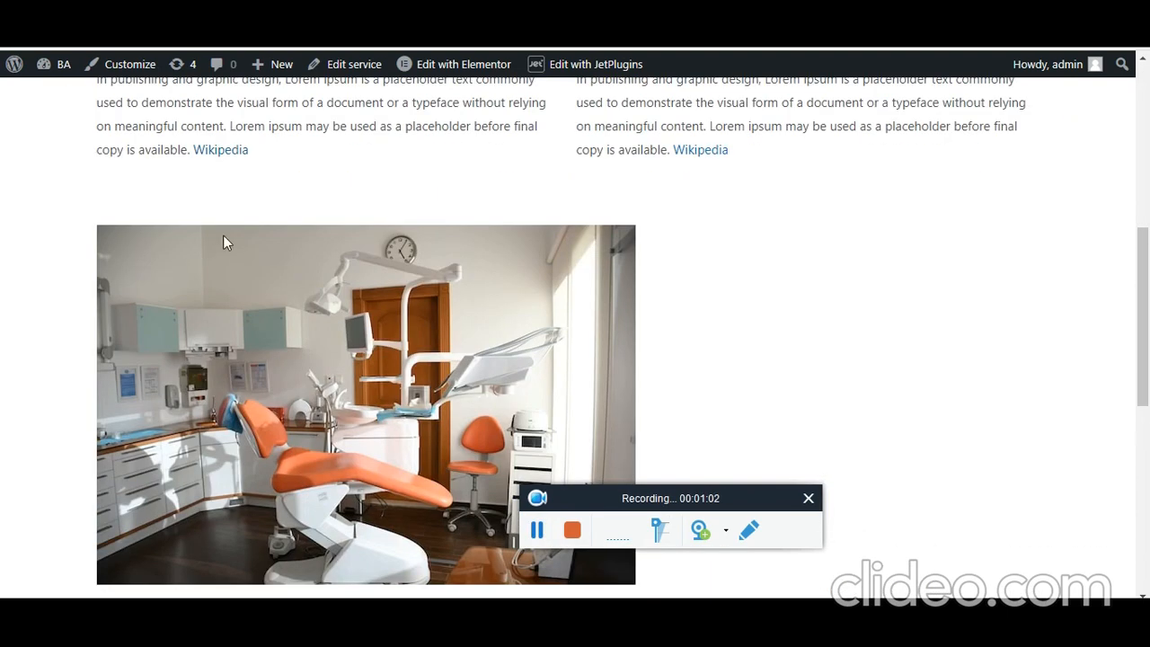
scroll(205, 324, up, 6)
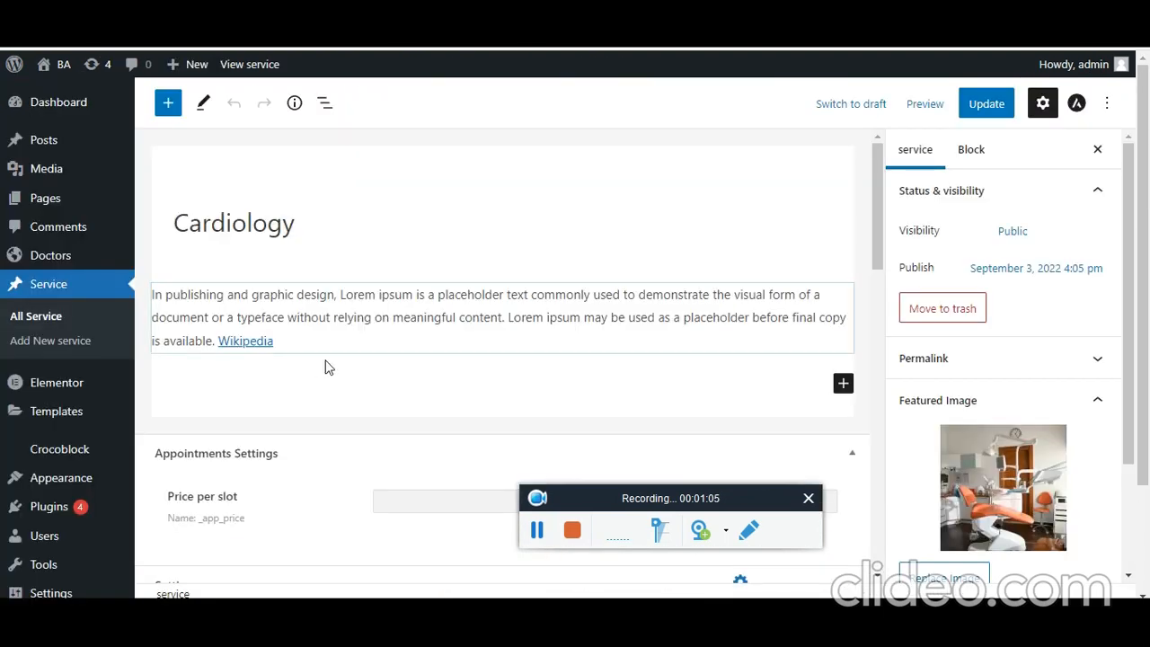
- Open the Cardiology service in the editor and review its Description1 and Description2 fields
click(233, 224)
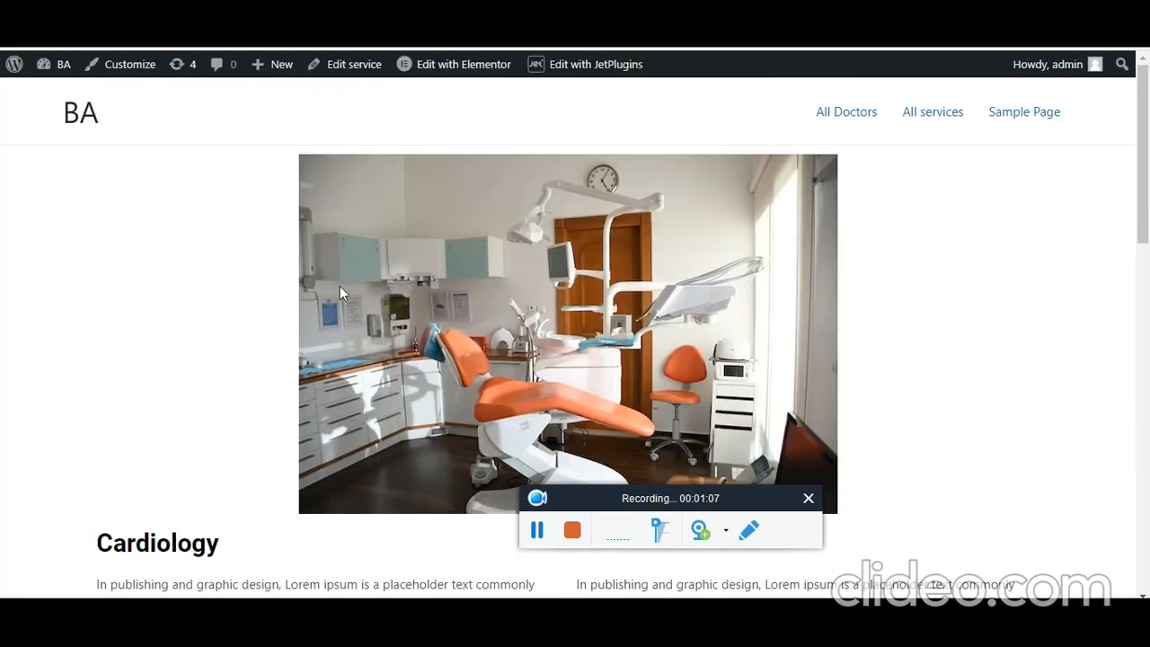
scroll(134, 476, down, 3)
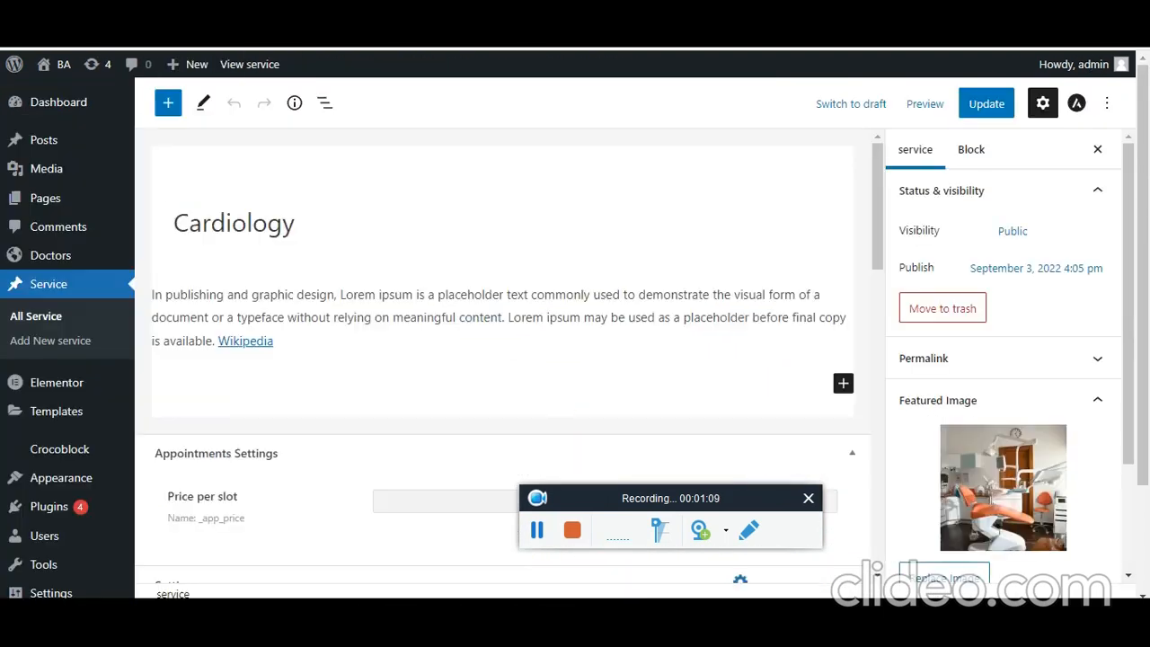
scroll(352, 327, down, 6)
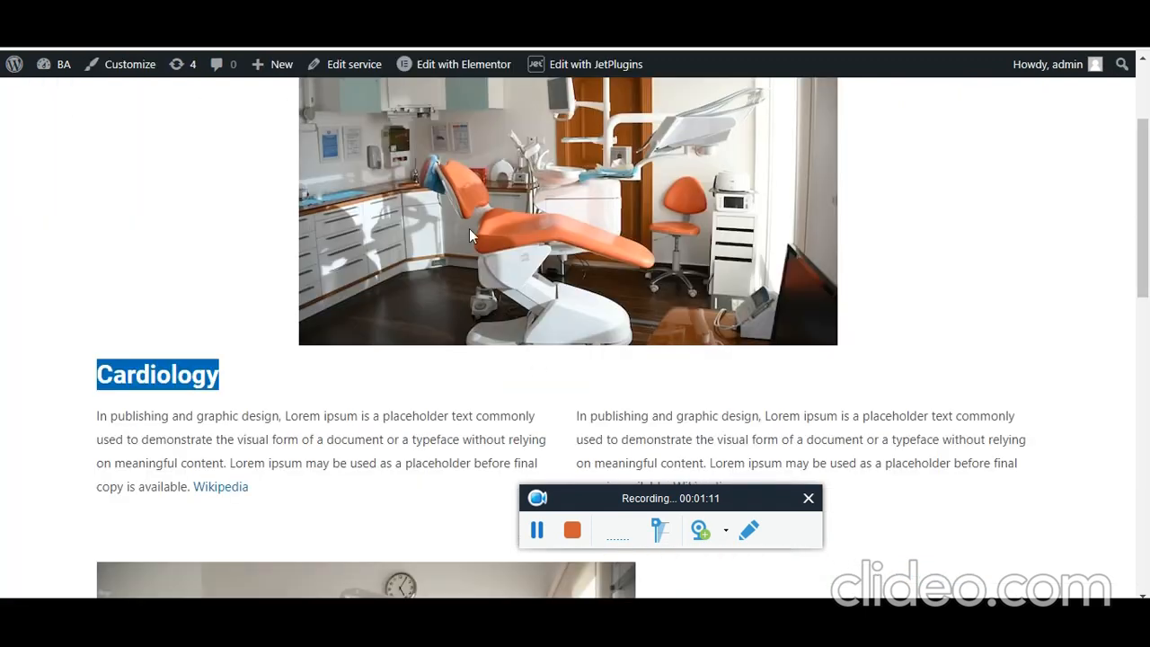
click(284, 439)
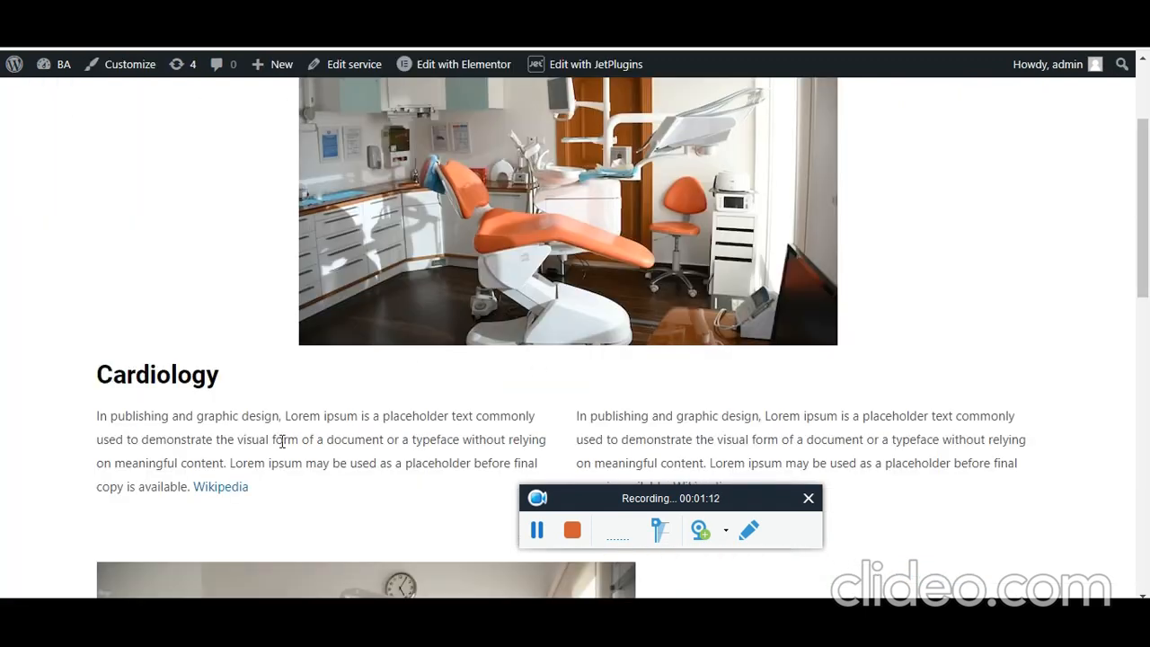
triple_click(800, 416)
- Compare the three-image Gallery and Related Doctors with the live page, then return to the editor
scroll(804, 423, down, 5)
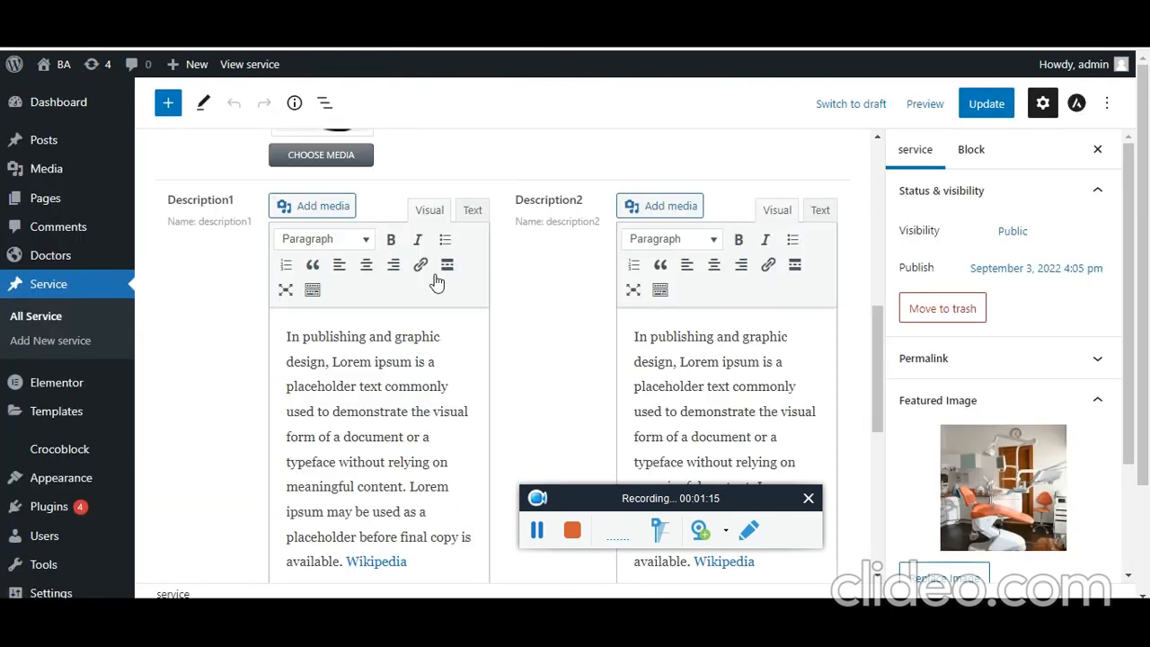
scroll(428, 320, up, 3)
scroll(429, 320, up, 2)
scroll(414, 387, down, 8)
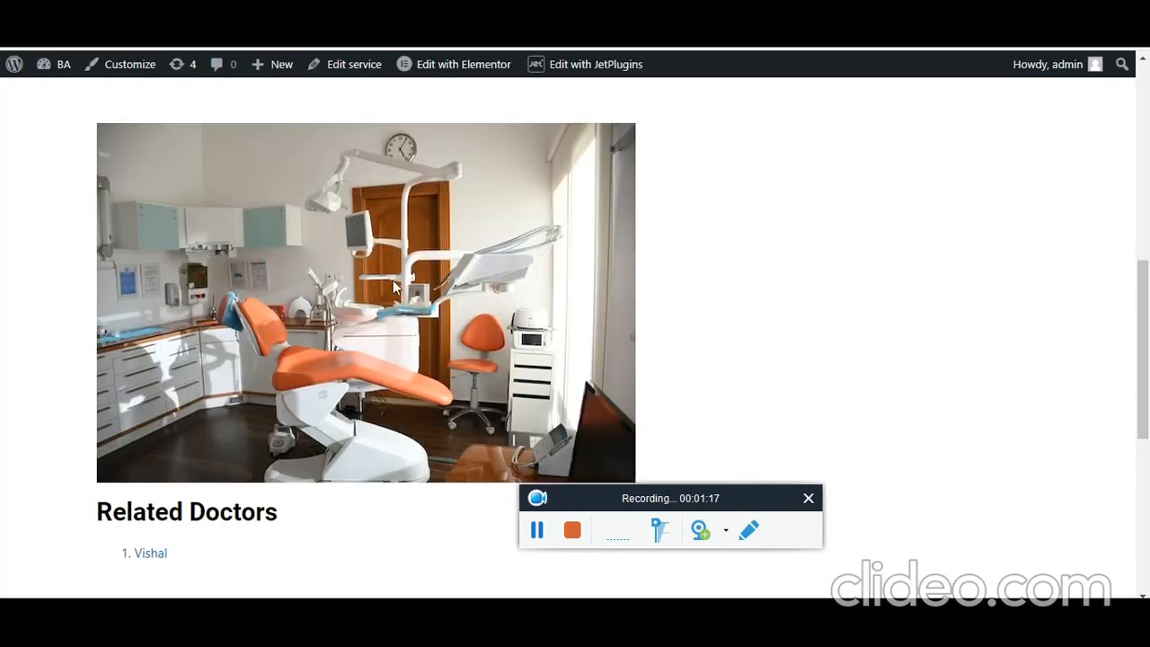
scroll(374, 313, down, 3)
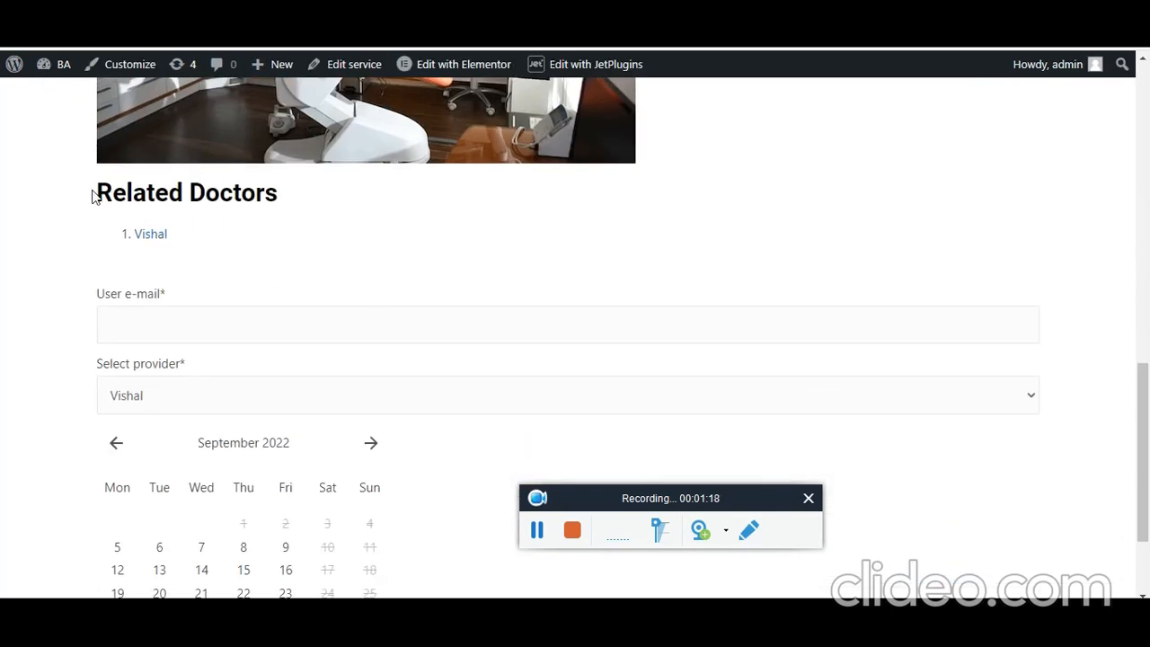
drag(95, 194, 269, 187)
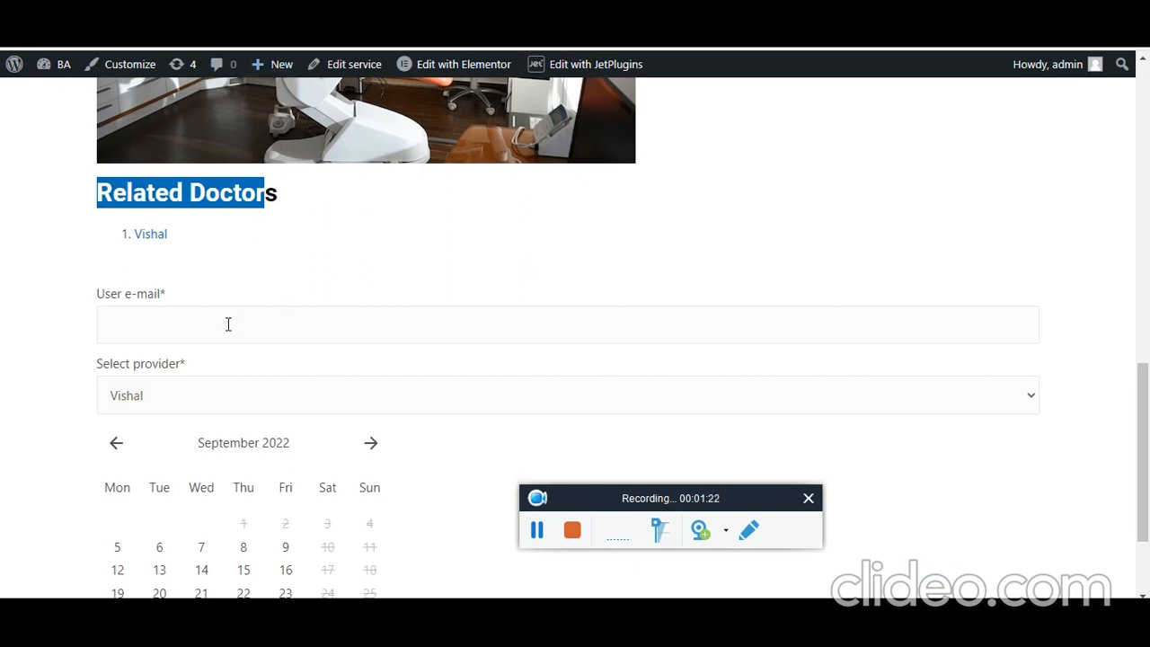
click(273, 256)
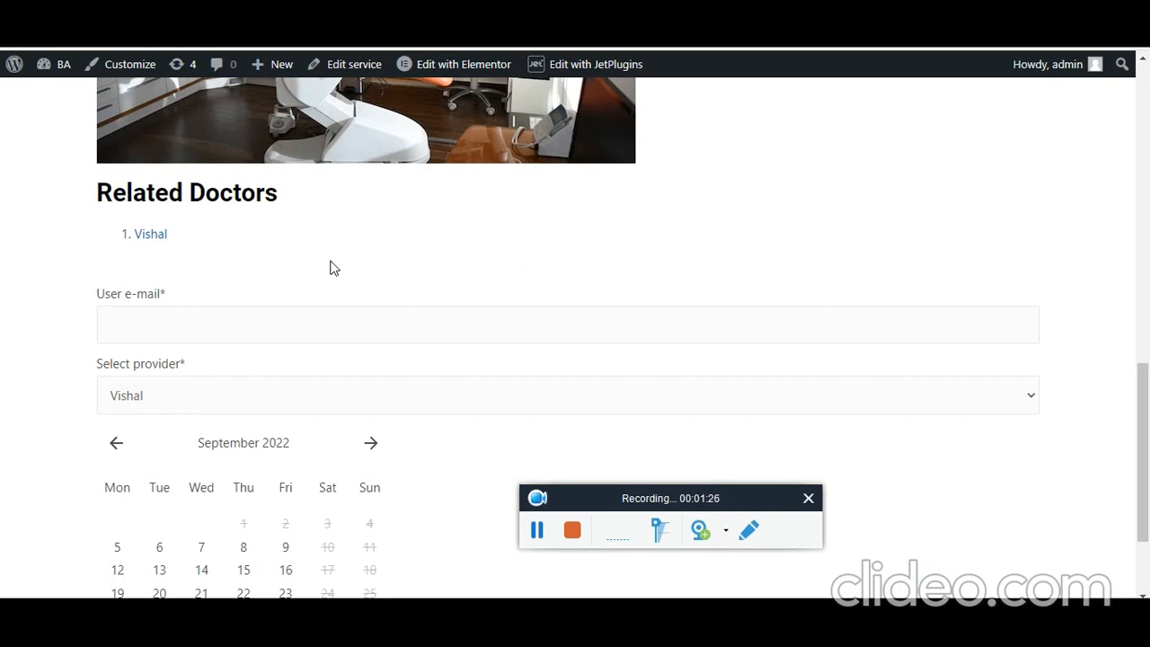
scroll(306, 271, down, 2)
key(ctrl+Tab)
scroll(696, 361, up, 2)
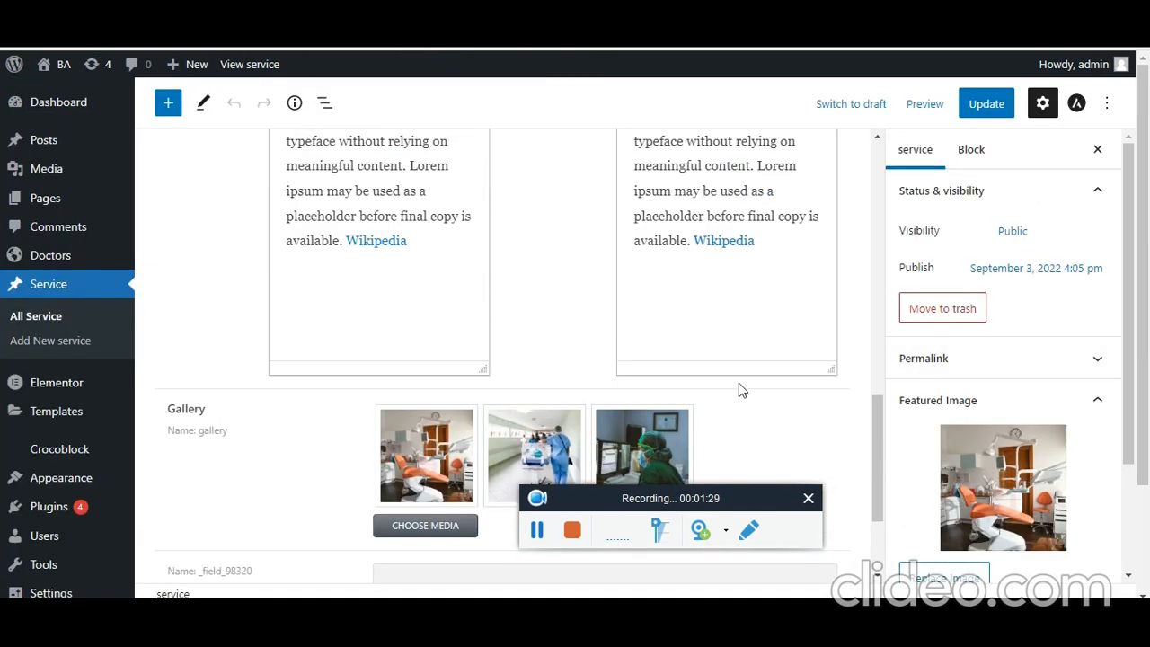
scroll(739, 389, up, 10)
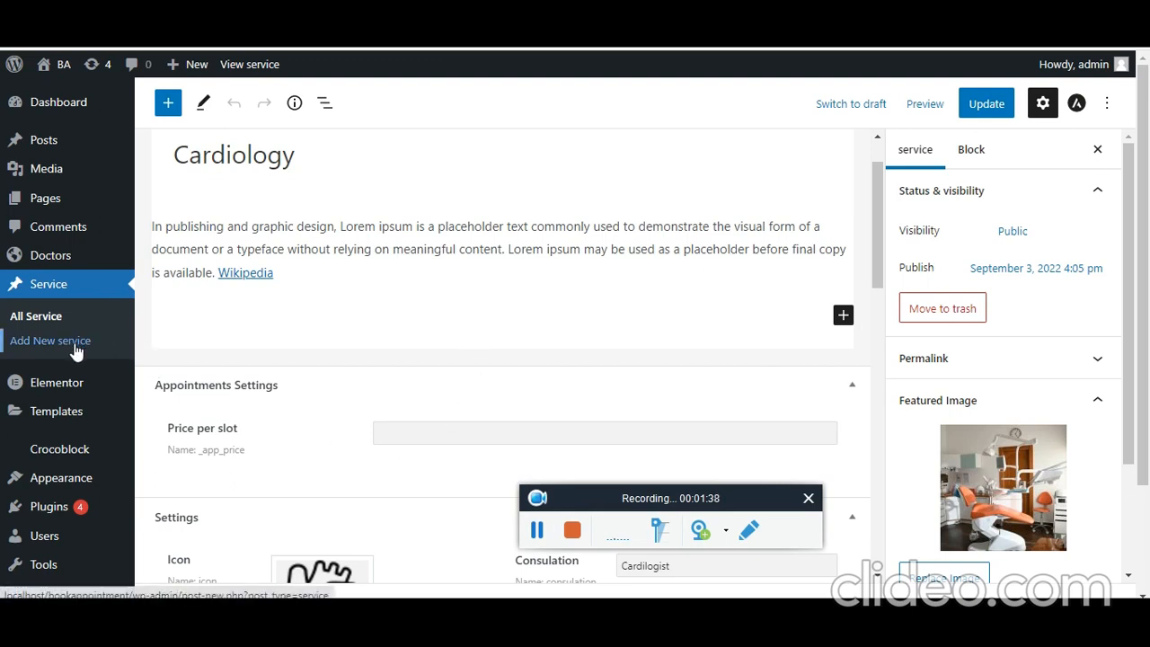
- Open Dave's doctor profile and check his speciality Dentist and expertise Dental
click(212, 18)
scroll(250, 418, up, 15)
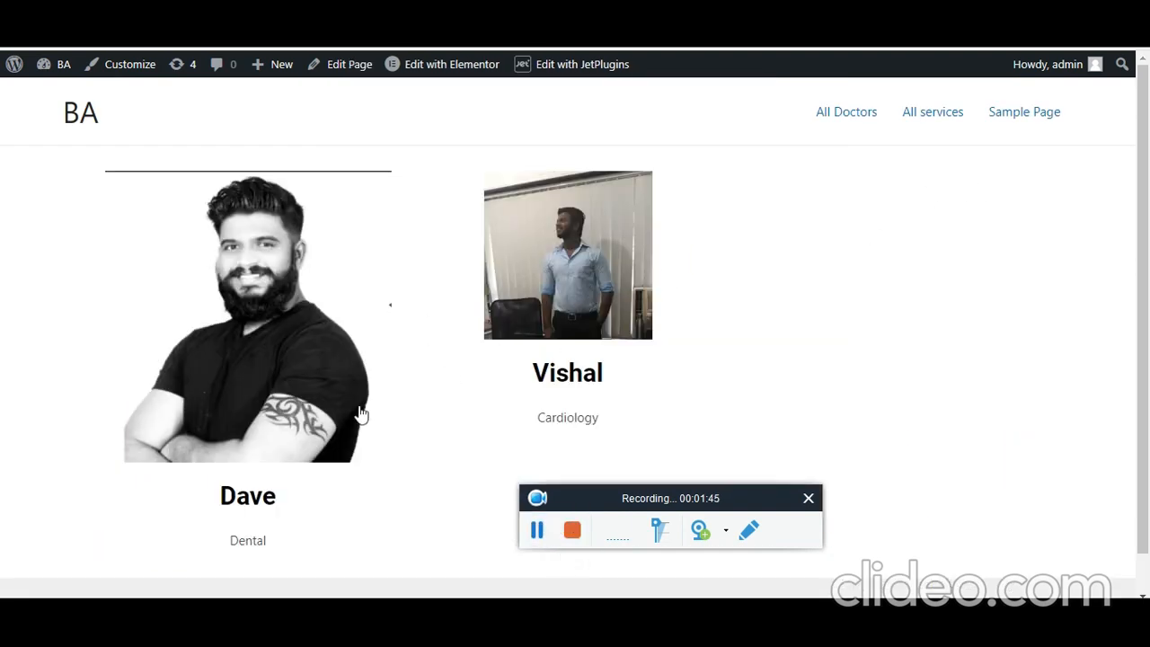
click(538, 530)
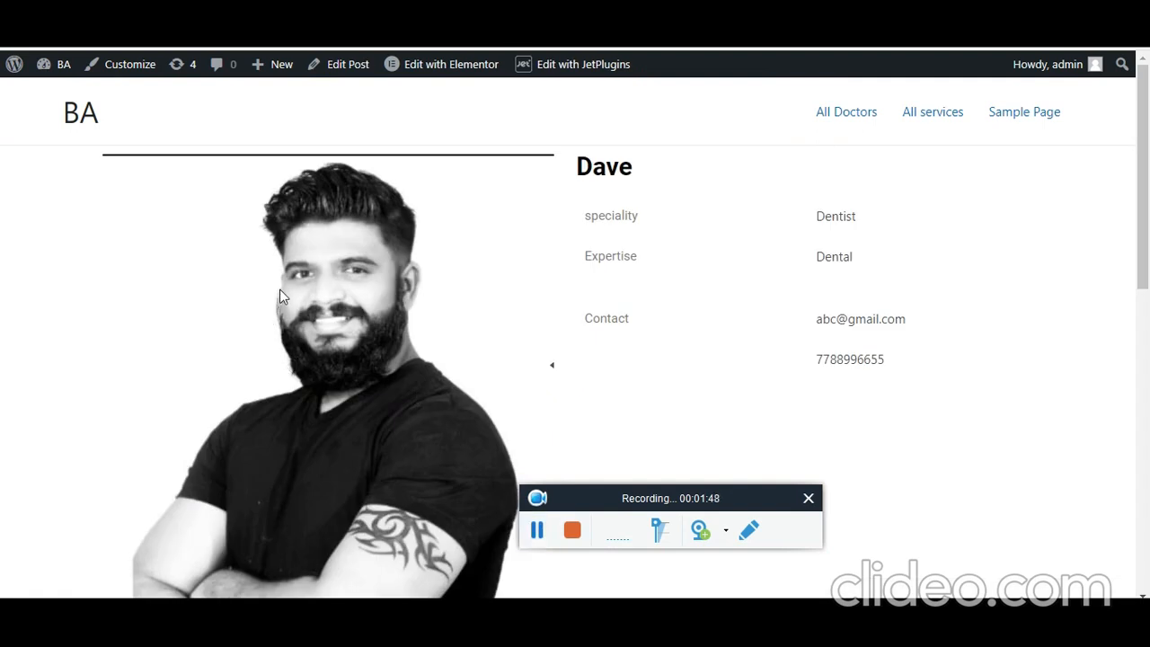
drag(585, 216, 917, 346)
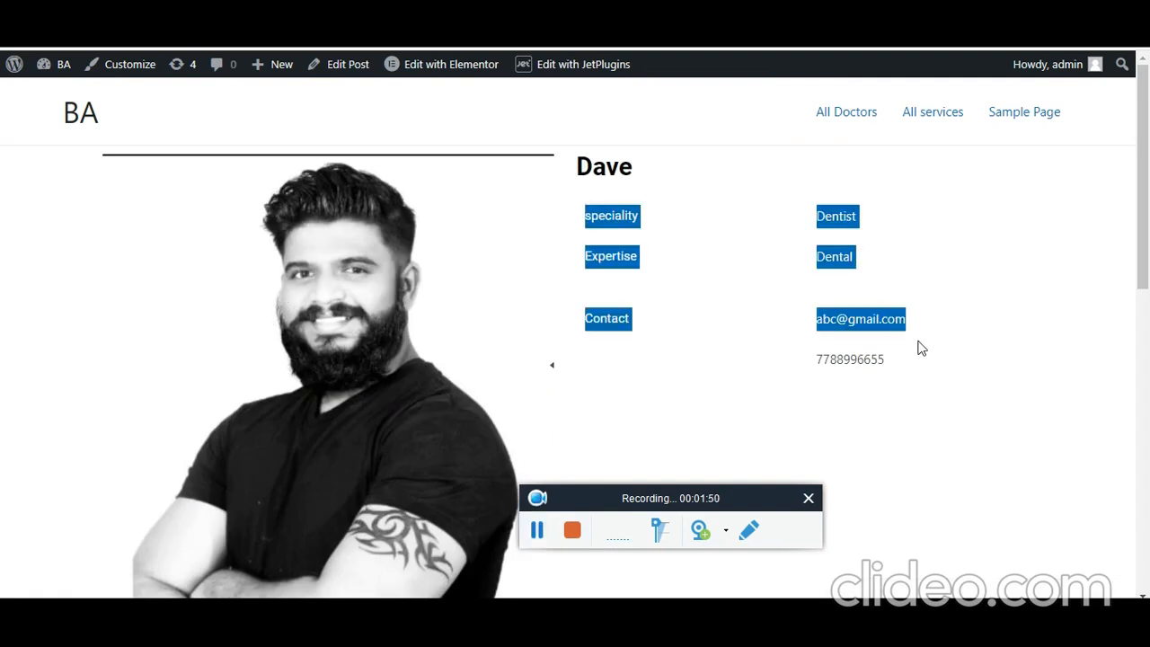
scroll(999, 374, down, 5)
scroll(1003, 382, down, 1)
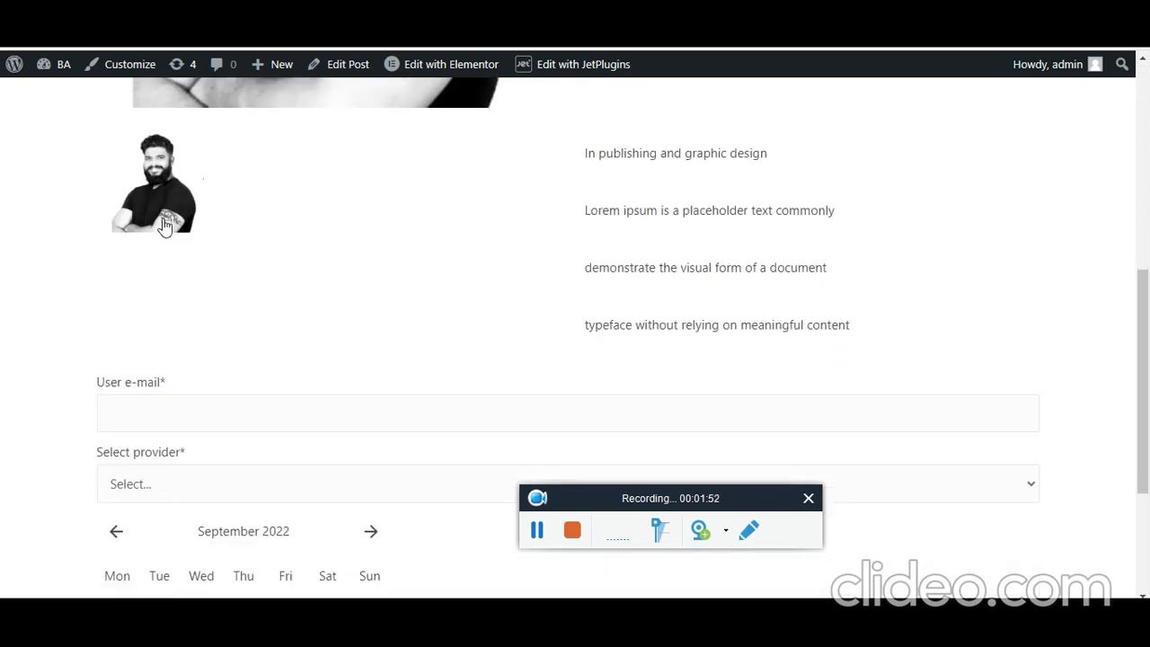
drag(843, 346, 575, 171)
scroll(567, 251, down, 3)
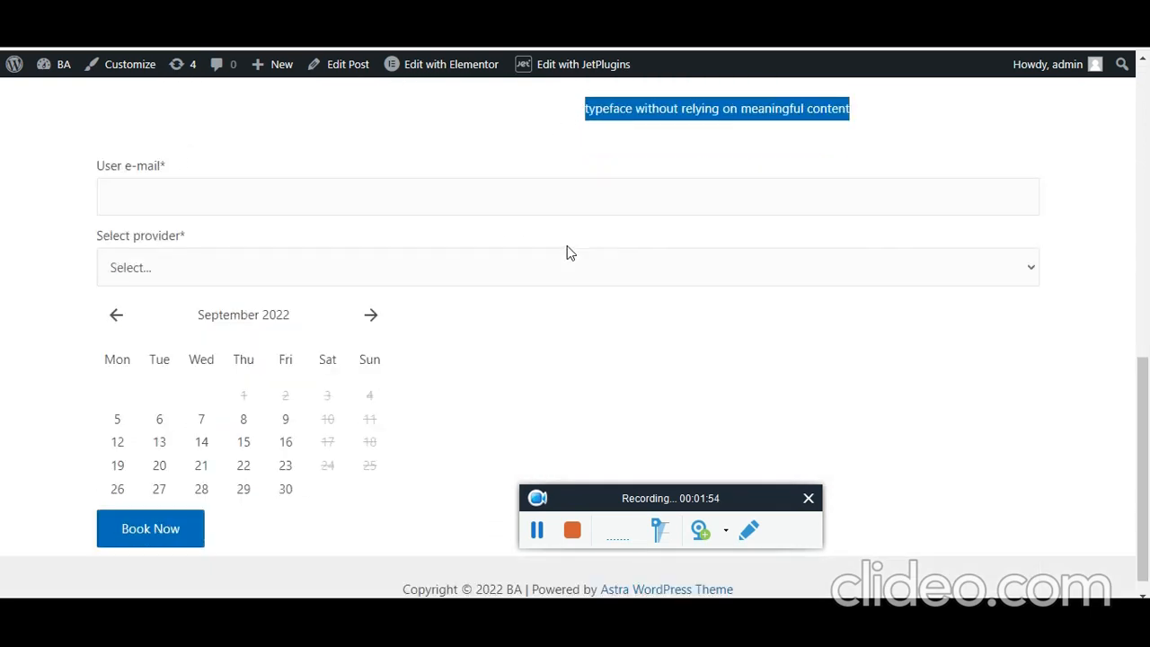
scroll(341, 274, up, 10)
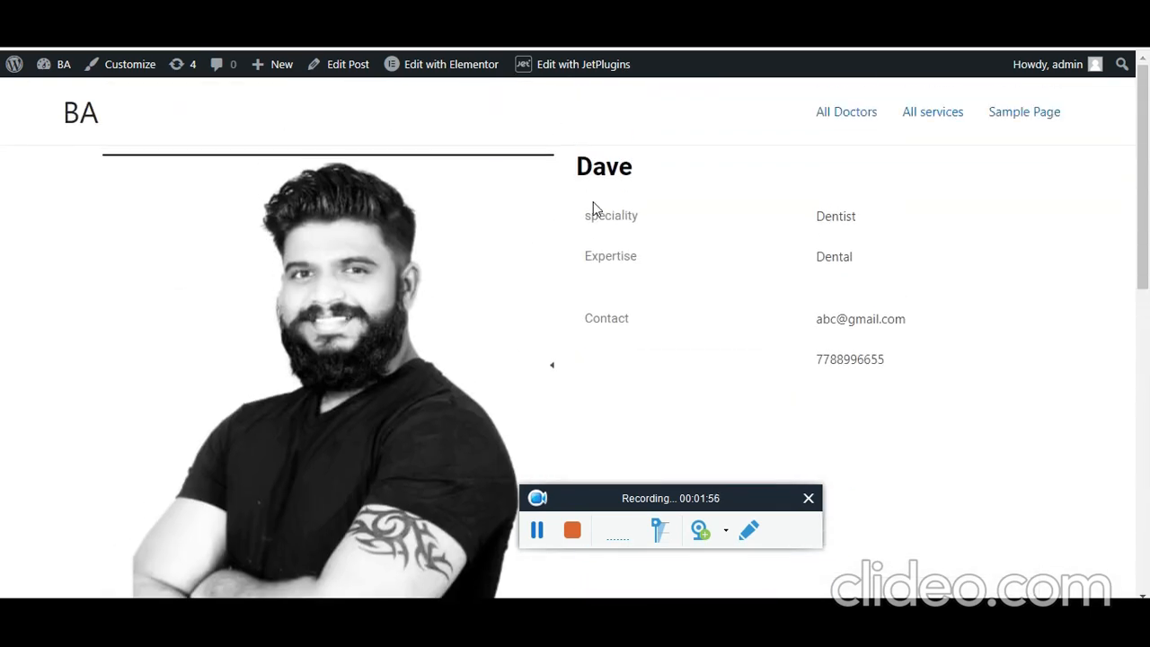
double_click(820, 256)
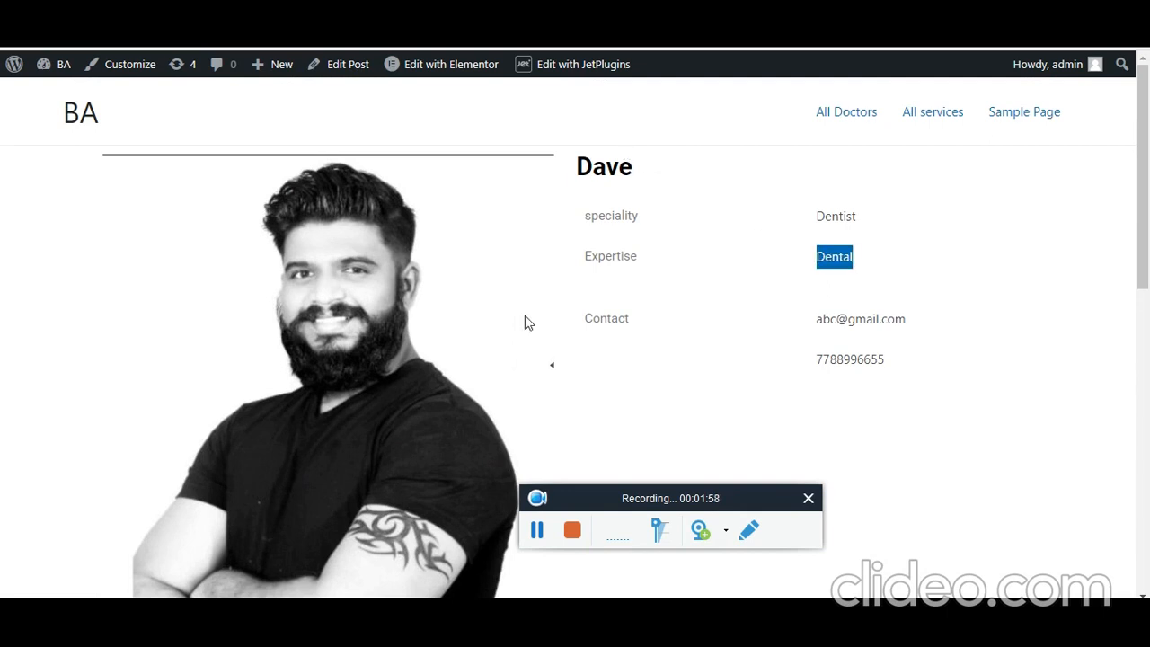
- Open the booking form's provider list to confirm Dental is offered, then close it
scroll(527, 321, down, 10)
click(186, 256)
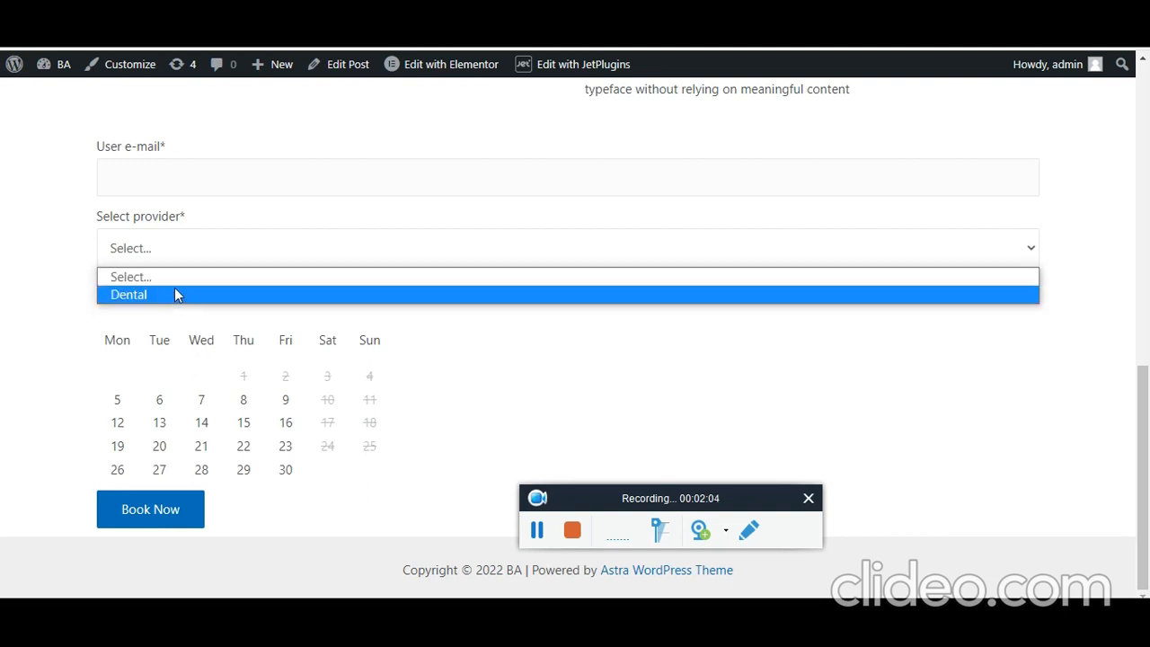
click(503, 353)
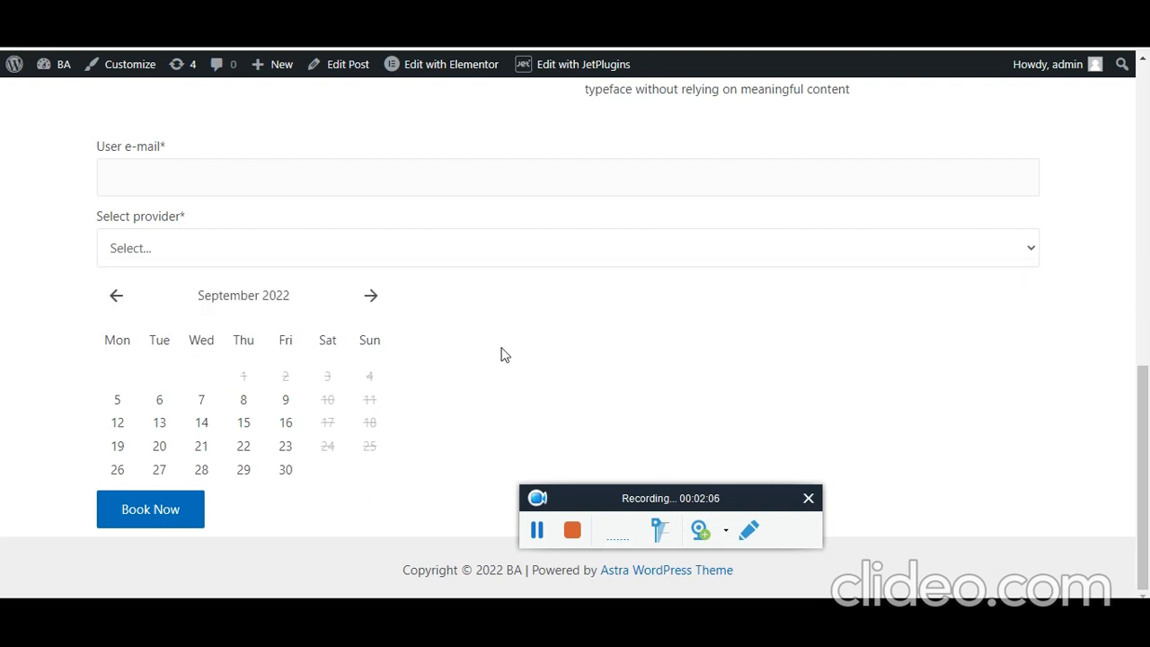
scroll(476, 396, up, 10)
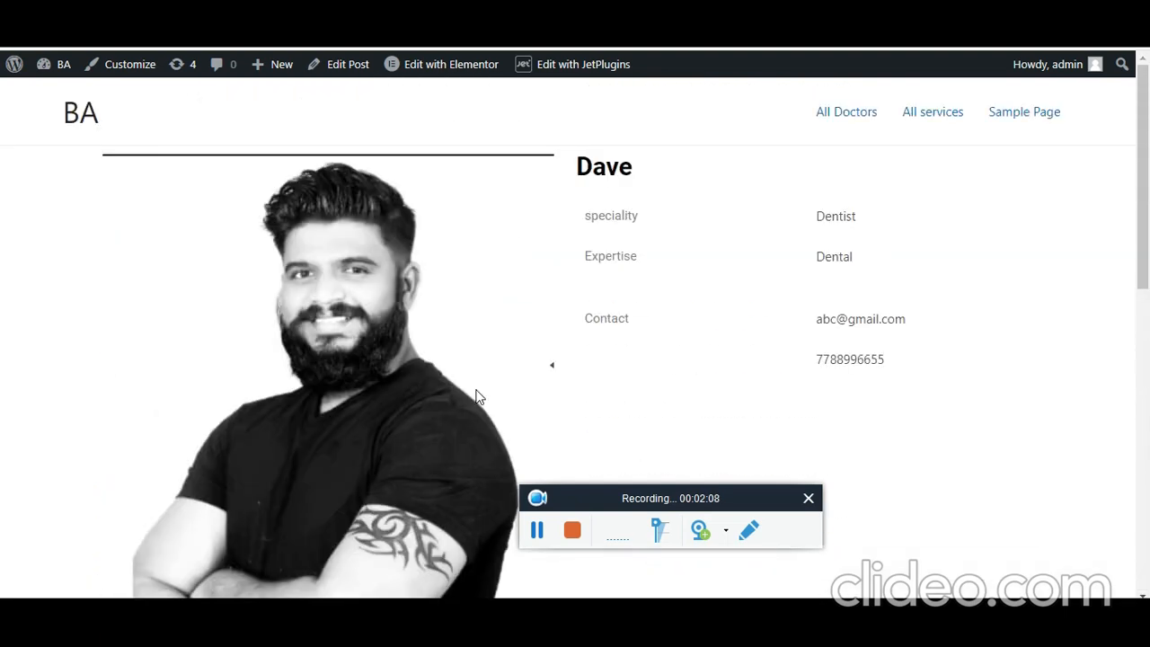
- Open Dave's doctor post in the editor and review its title and description
click(347, 64)
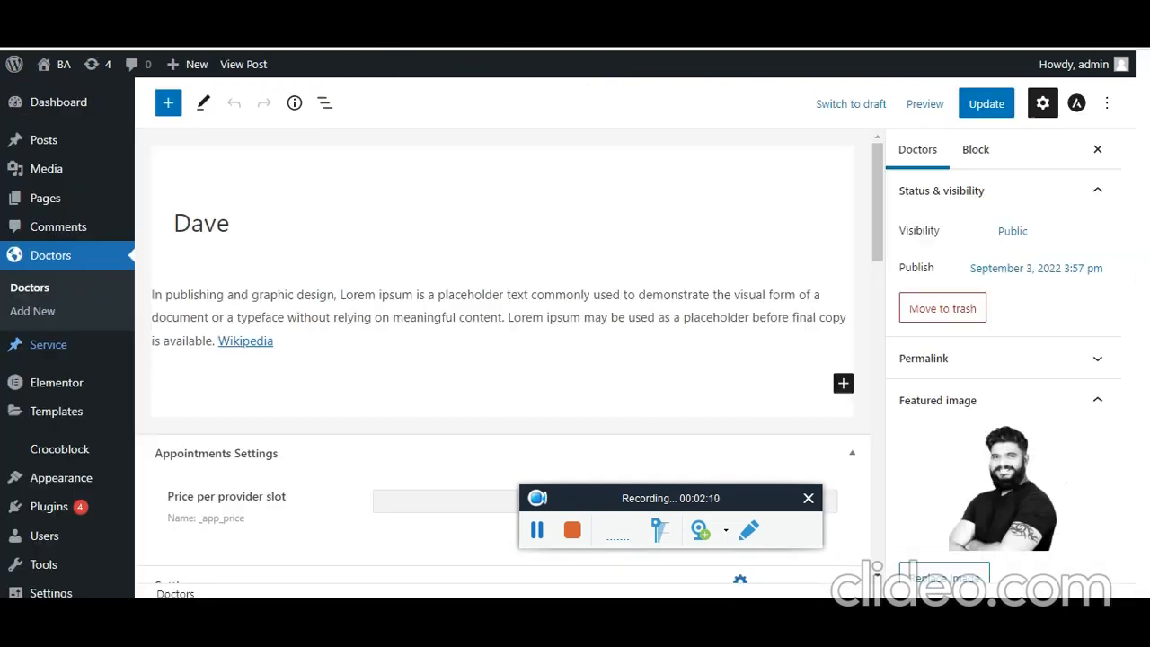
click(200, 236)
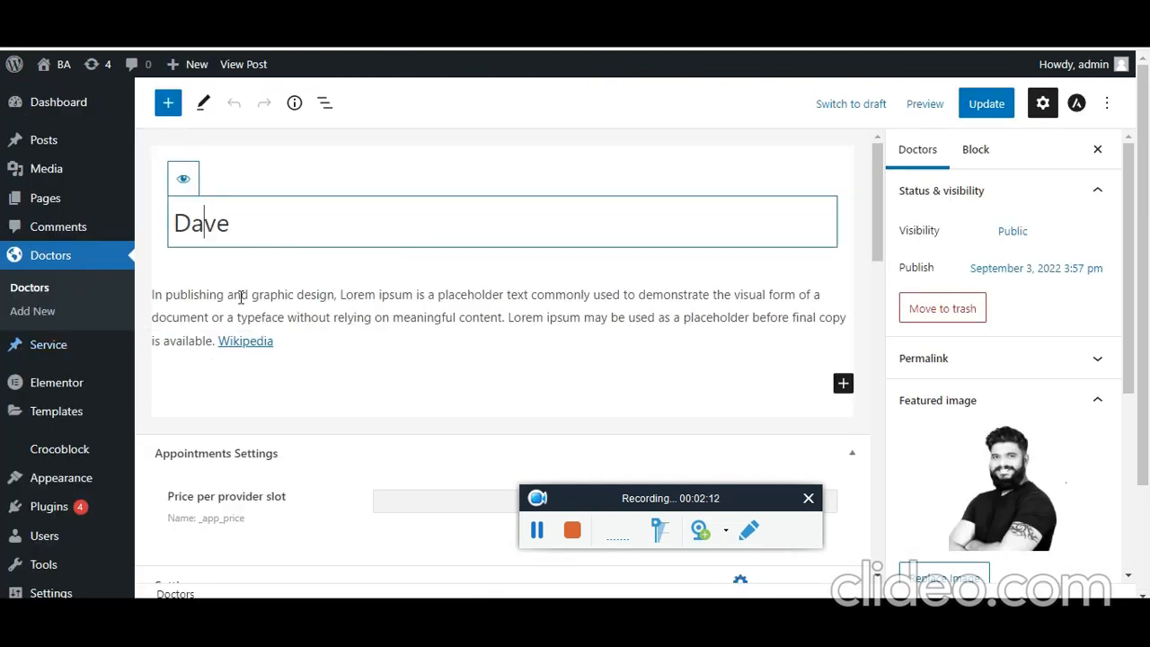
click(308, 303)
scroll(521, 256, down, 5)
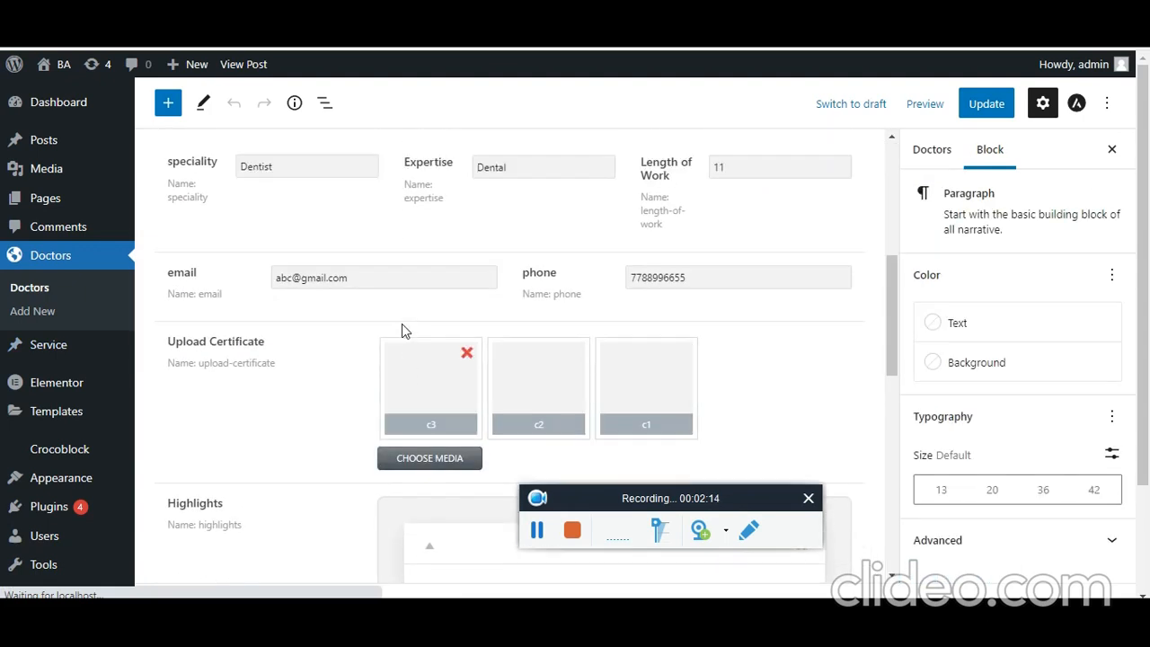
scroll(253, 352, up, 1)
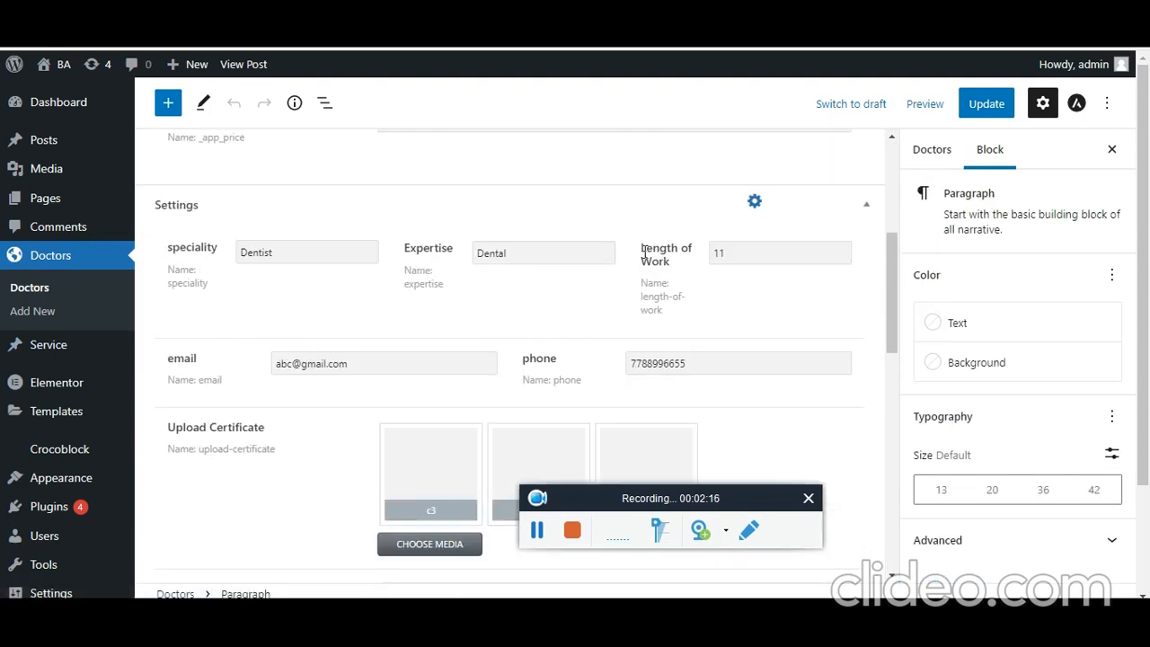
- Compare the post's contact, certificate and Highlights fields with the live profile page
click(449, 4)
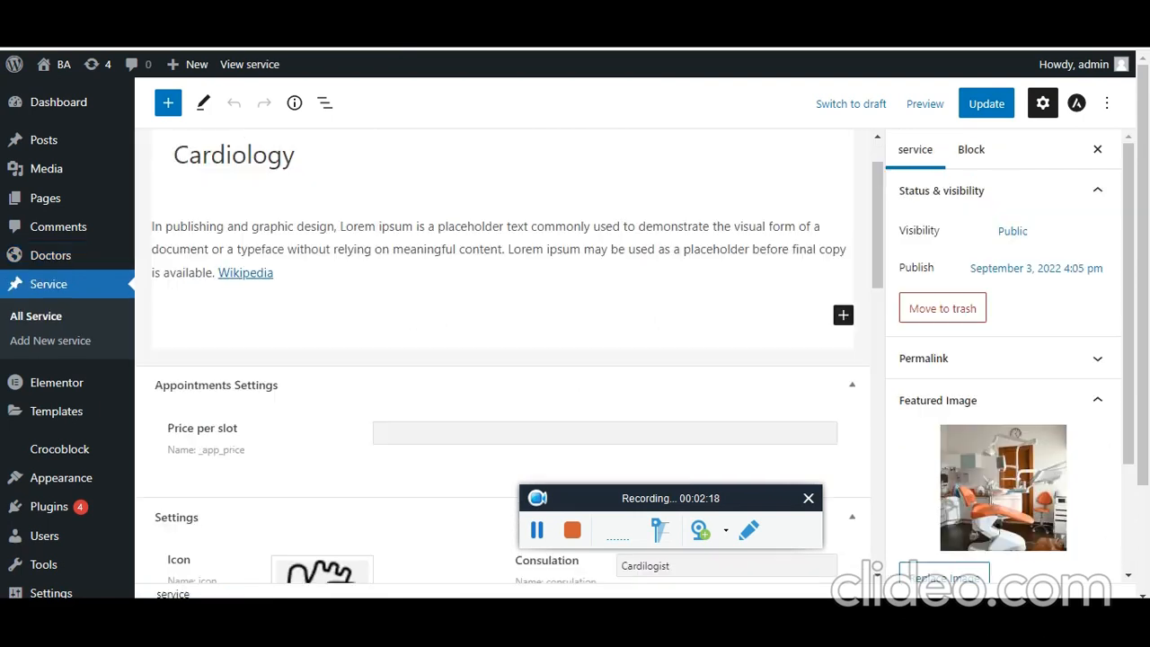
click(368, 4)
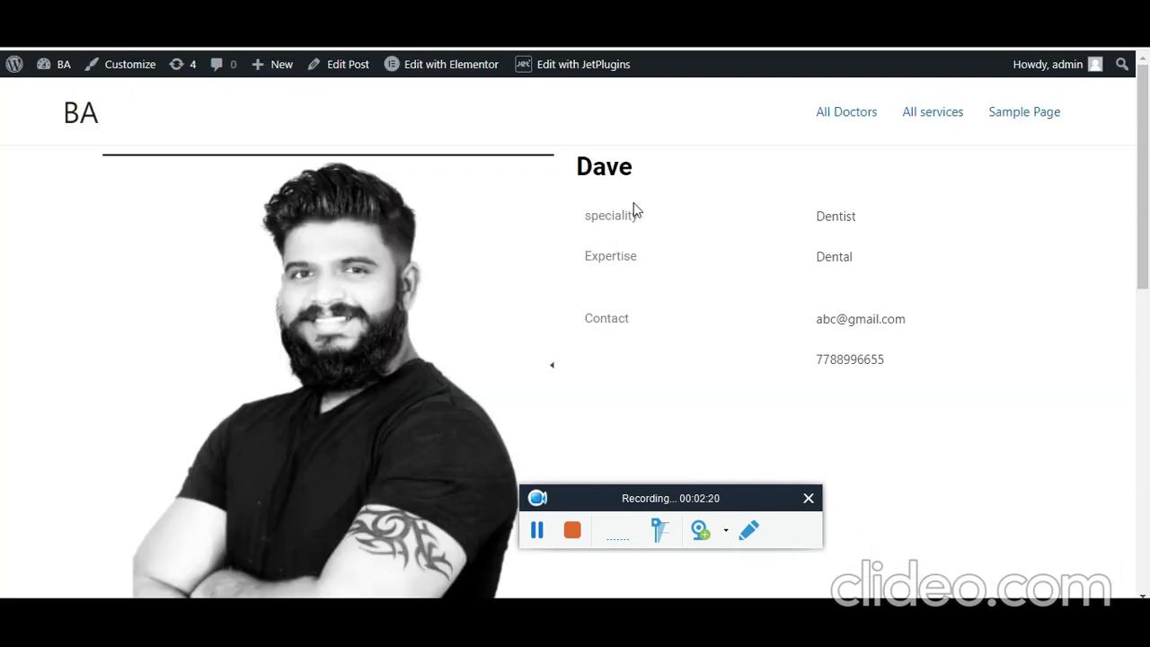
double_click(606, 315)
click(206, 5)
scroll(193, 243, down, 2)
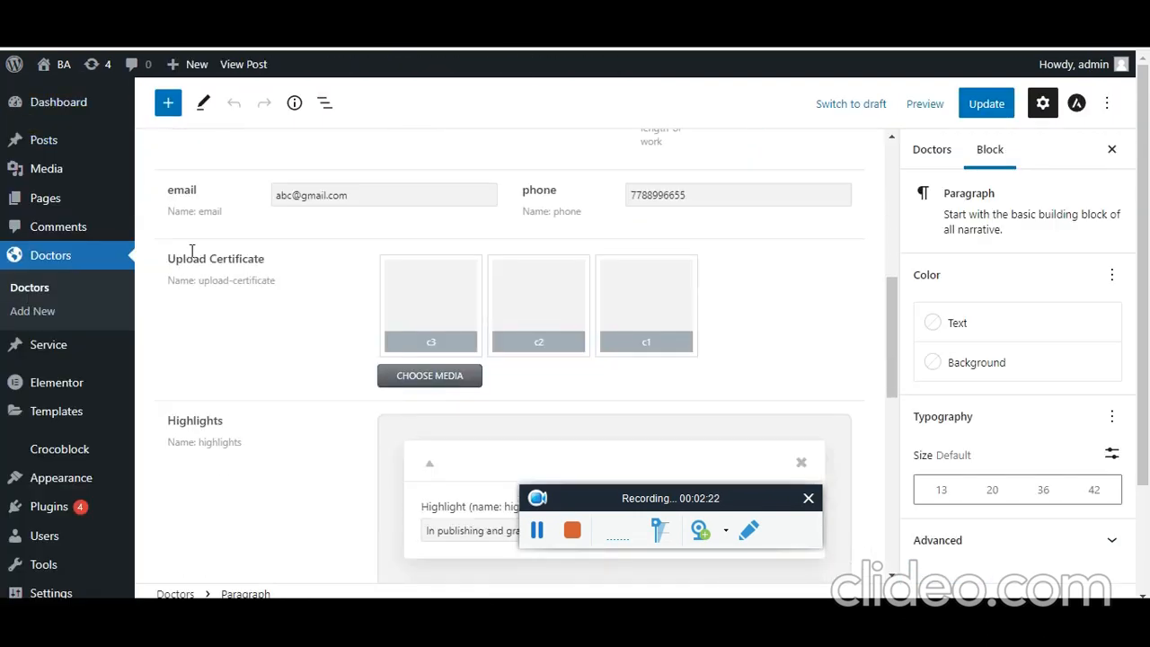
click(368, 4)
scroll(406, 339, down, 5)
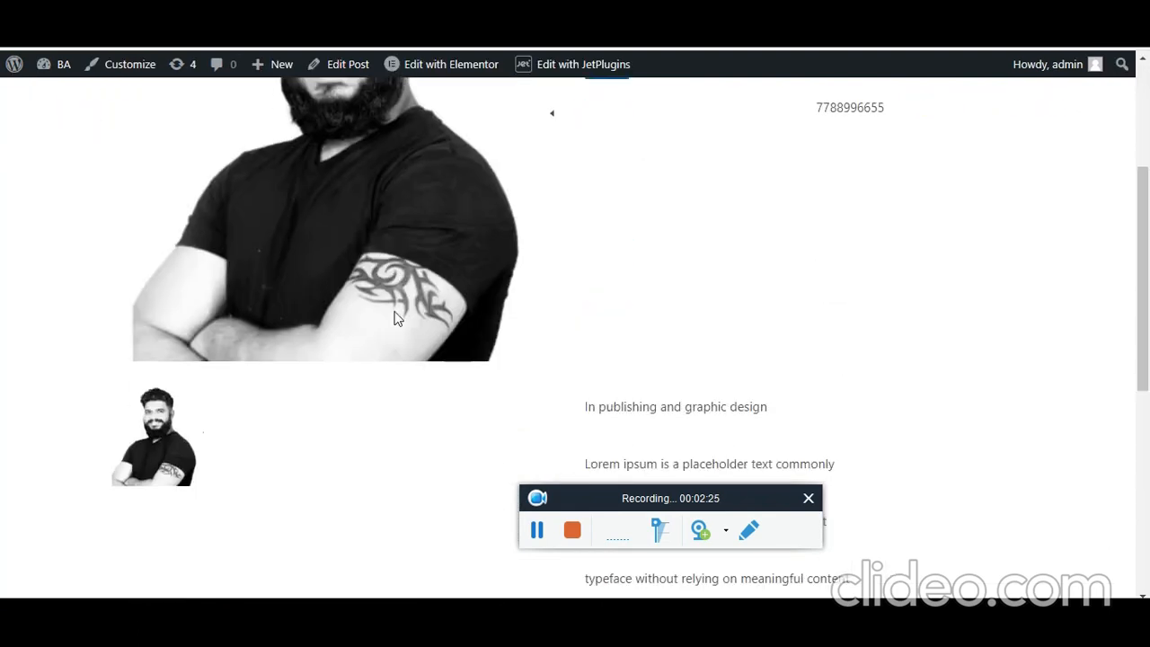
scroll(406, 340, up, 5)
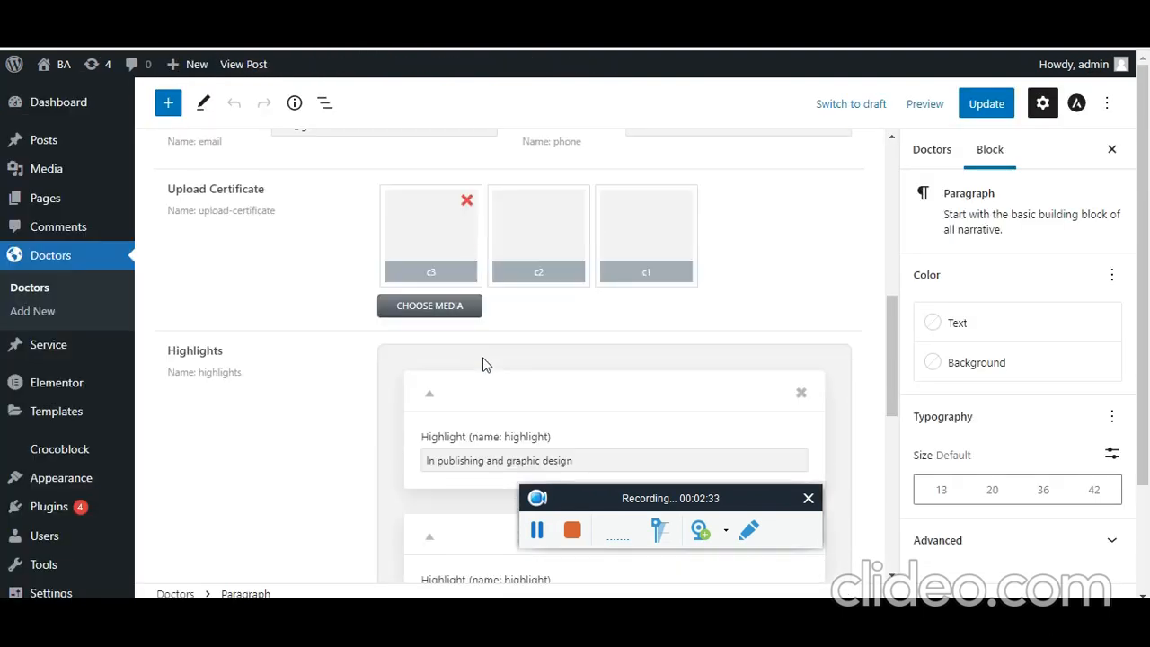
scroll(477, 360, down, 3)
scroll(399, 367, up, 2)
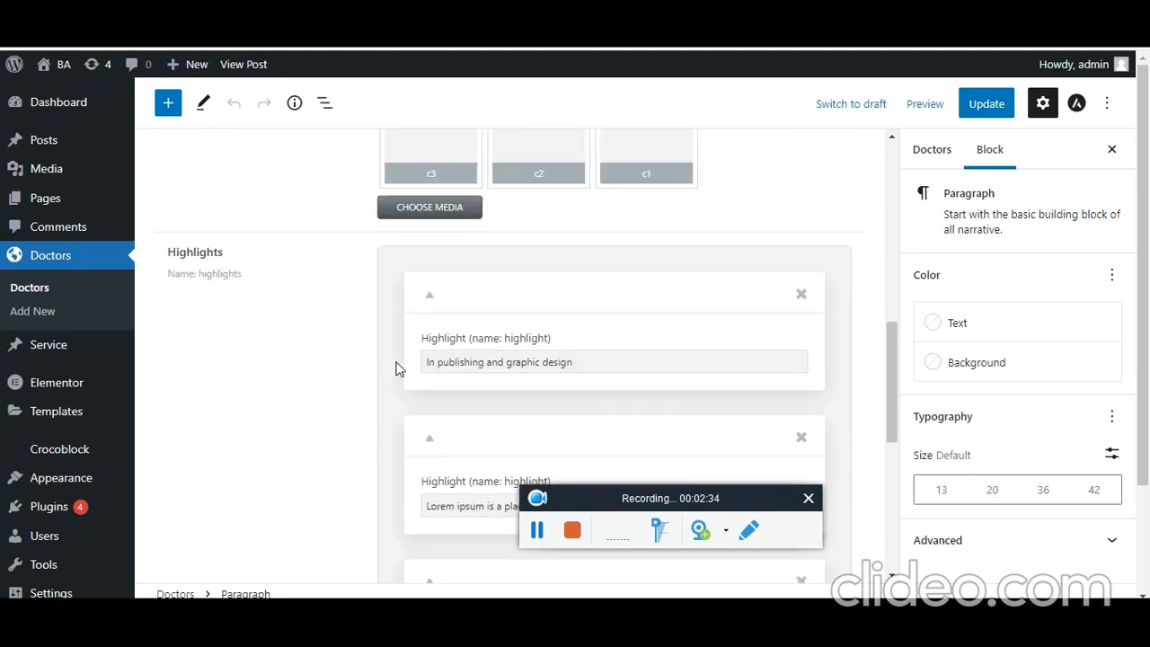
scroll(557, 377, down, 6)
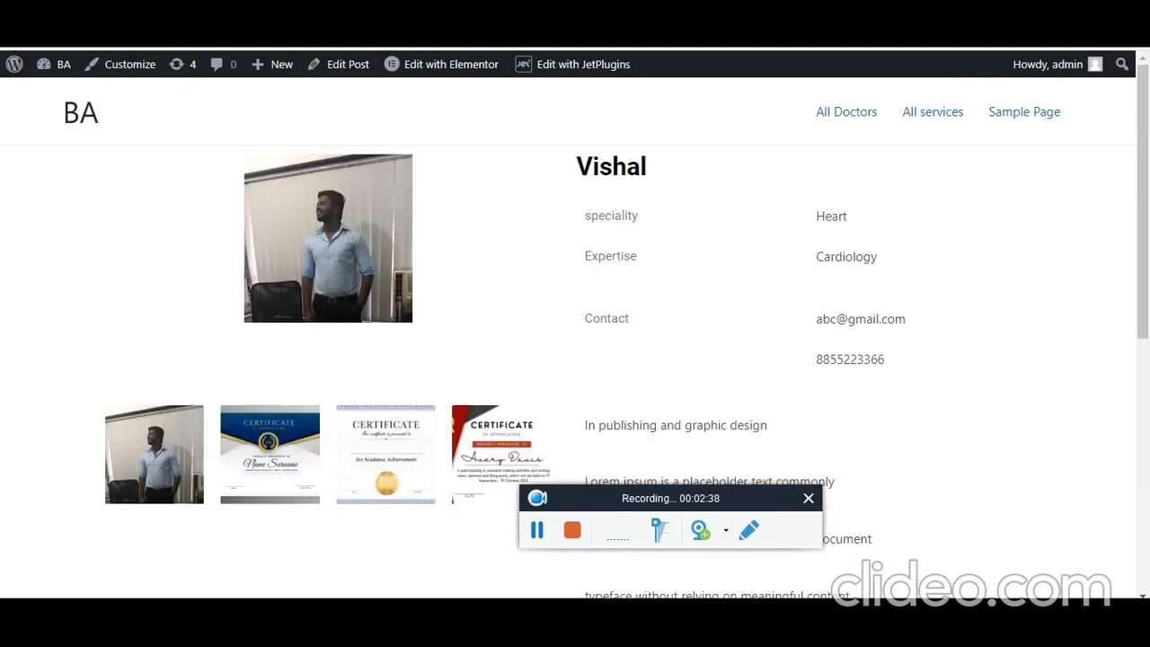
scroll(809, 342, down, 3)
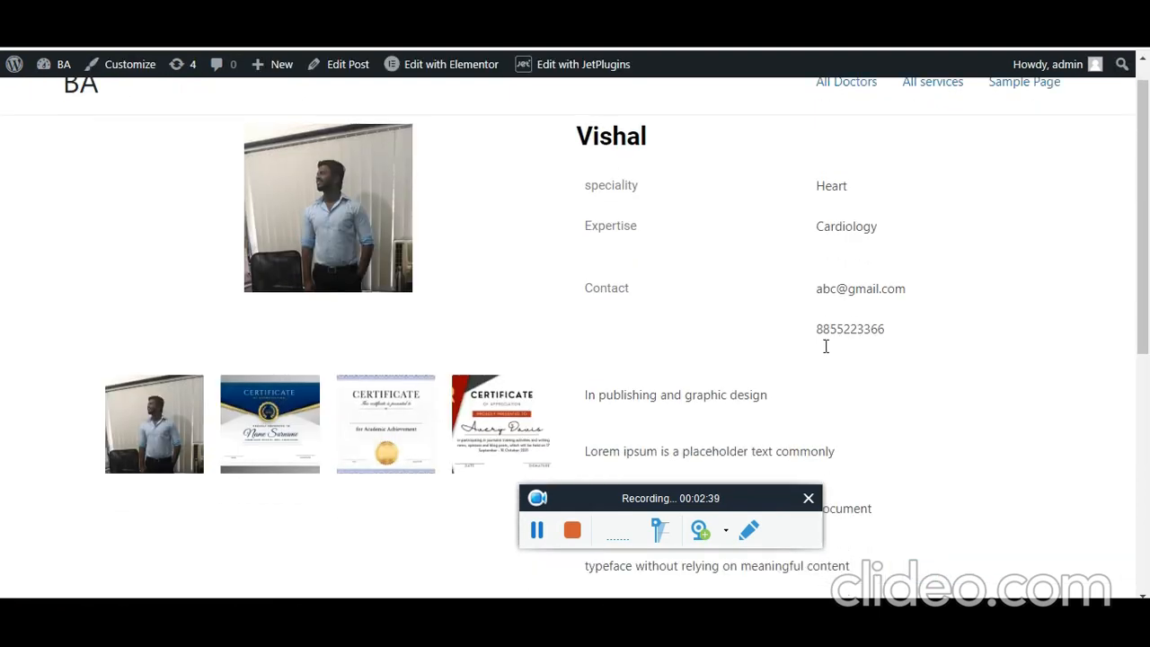
drag(587, 172, 863, 342)
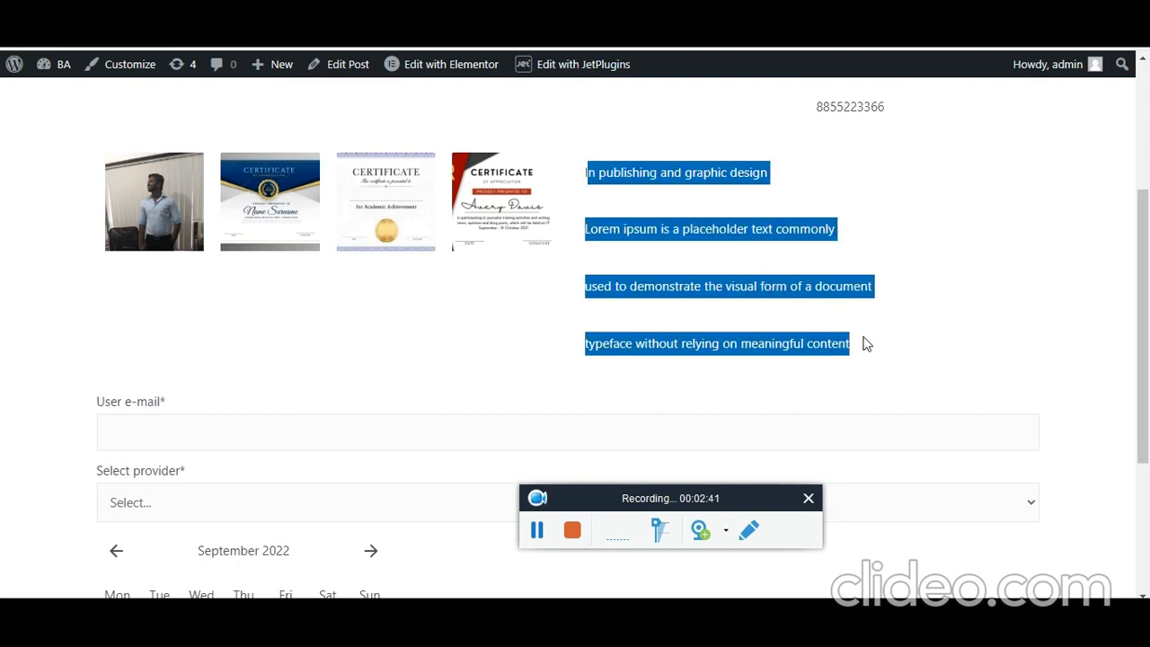
scroll(847, 398, down, 3)
scroll(385, 239, up, 6)
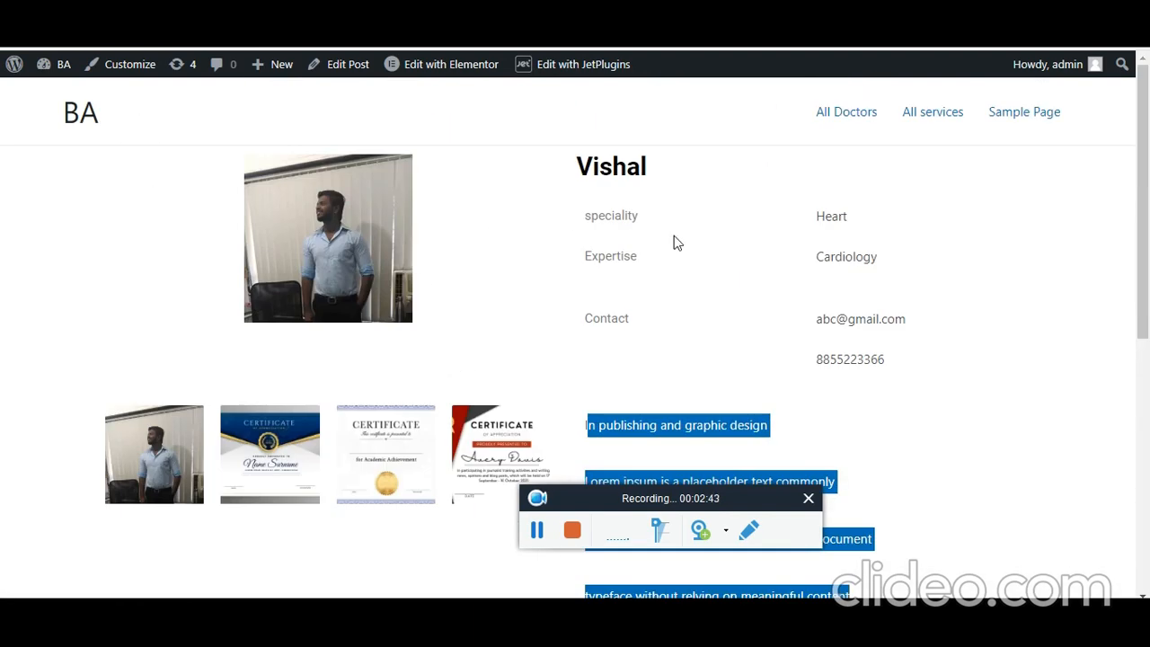
click(819, 258)
double_click(819, 259)
scroll(429, 313, down, 10)
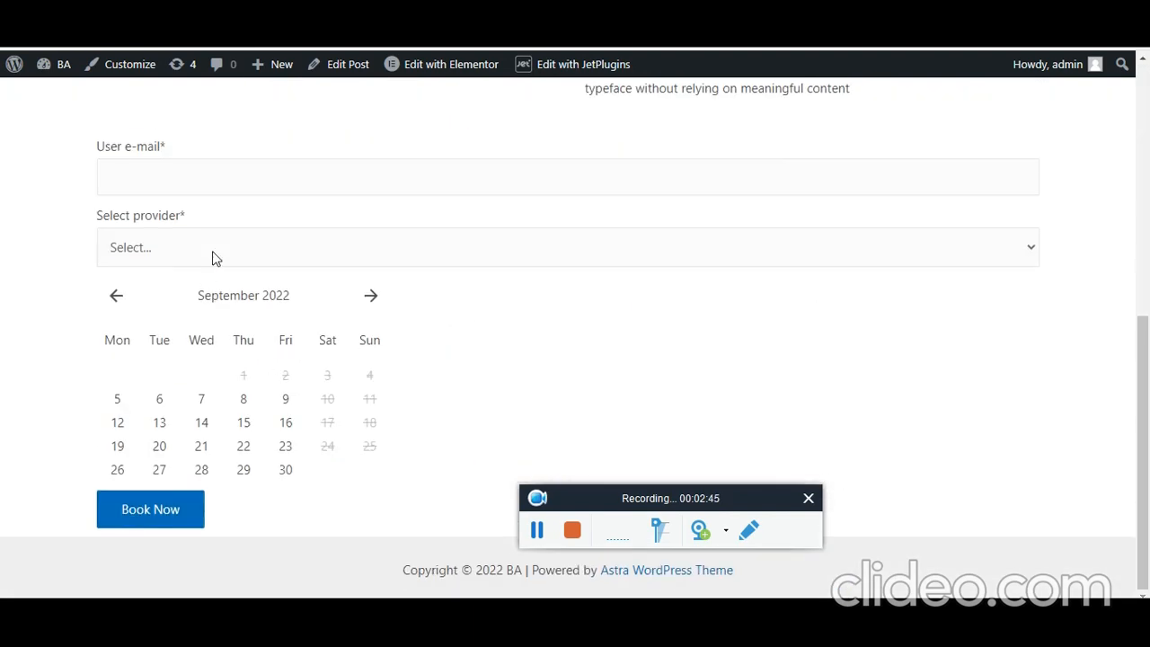
- Open the booking form's provider list to confirm Cardiology is offered, then close it
click(216, 258)
click(559, 426)
scroll(536, 550, up, 10)
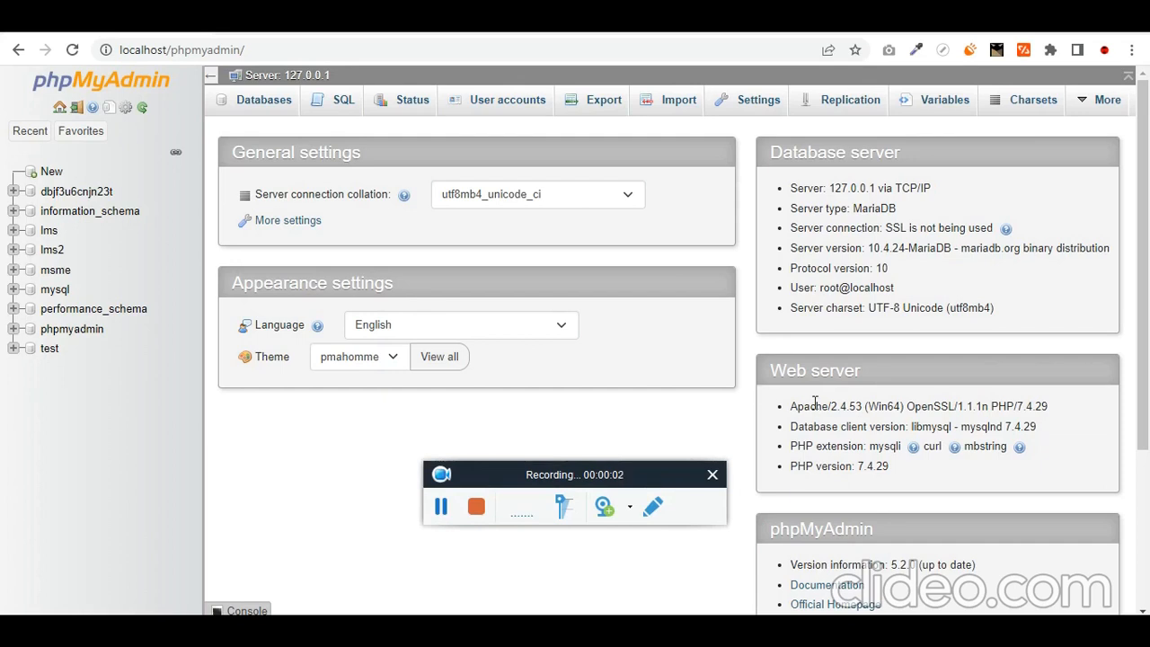
- Create the empty doctorsappointment database, then open a new browser tab
click(52, 172)
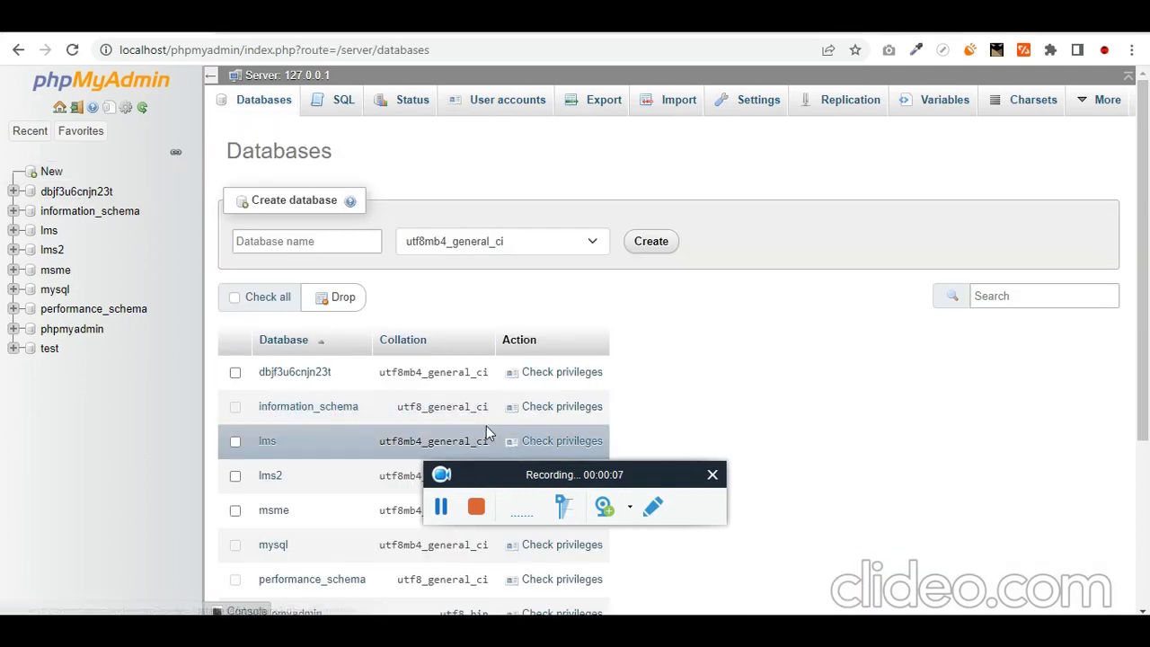
click(306, 241)
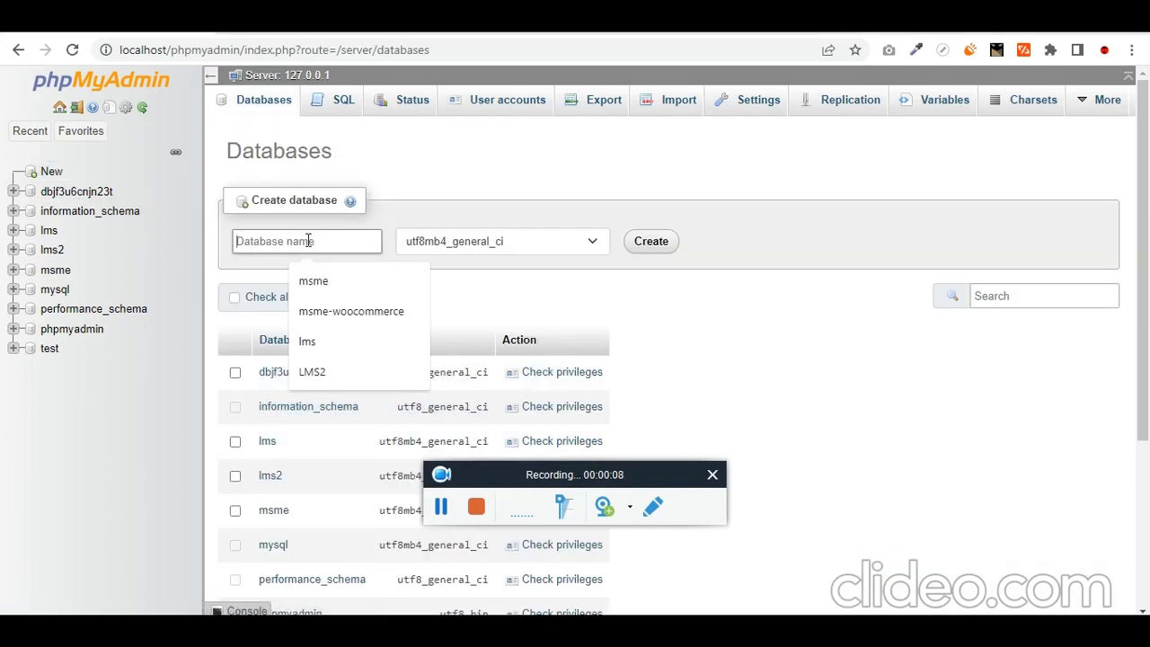
text(doctor)
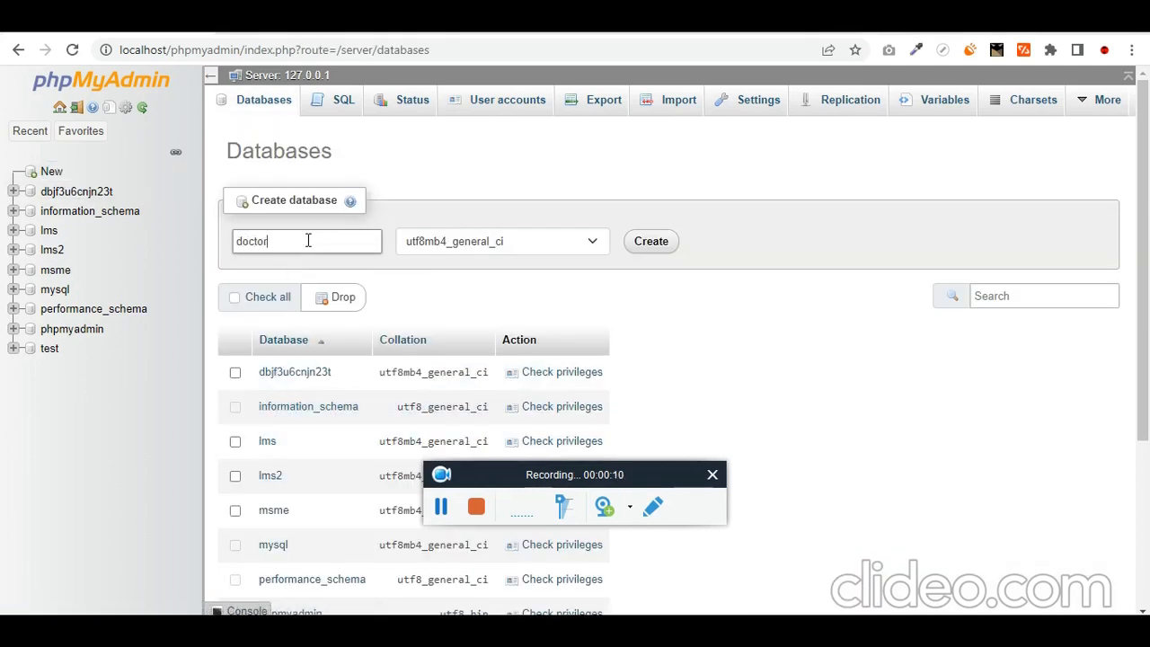
text(sappointment)
double_click(308, 241)
click(650, 241)
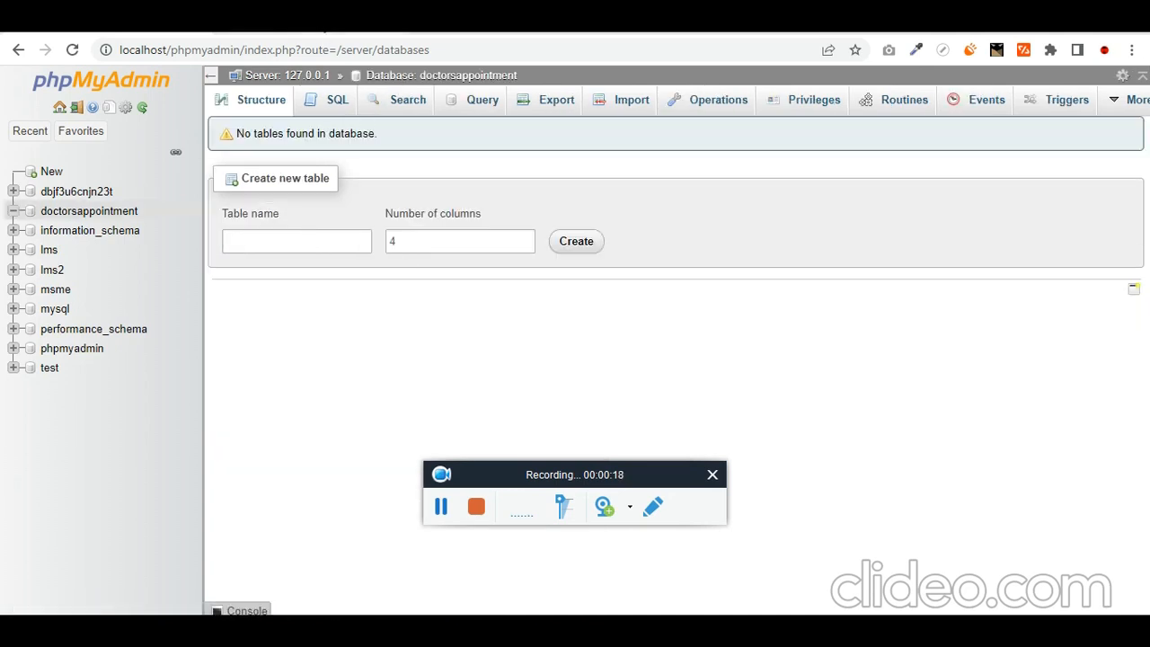
key(ctrl+t)
click(333, 49)
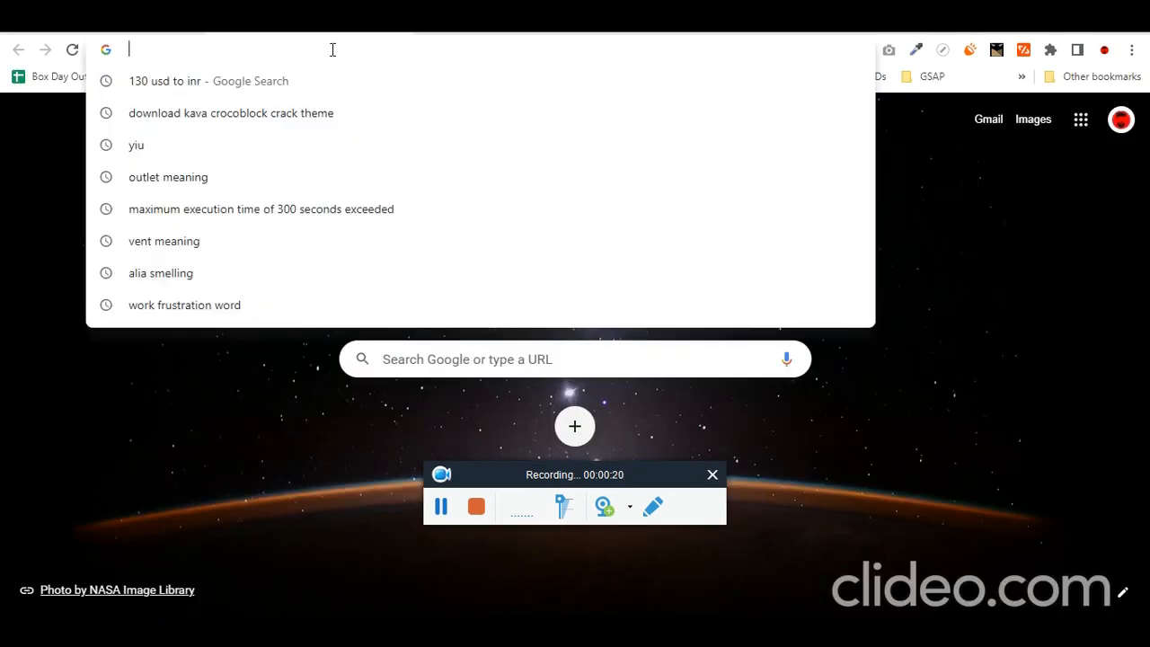
- Search 'download wordpress' and download the WordPress 6.0.2 package from wordpress.org
text(download wordpress)
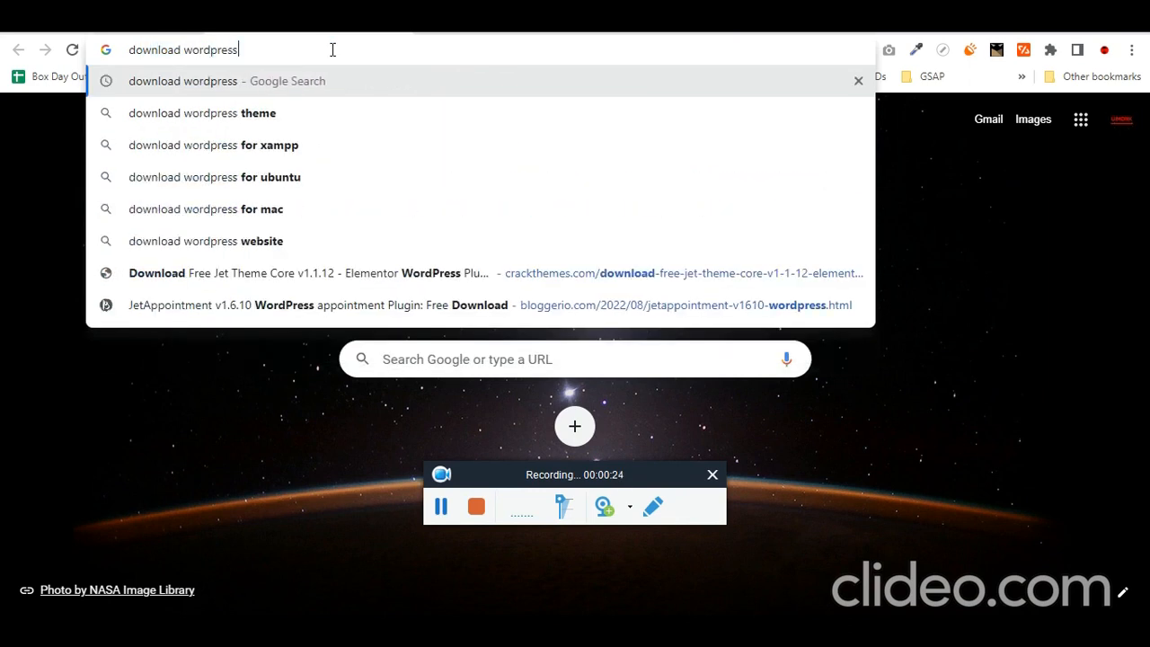
key(Return)
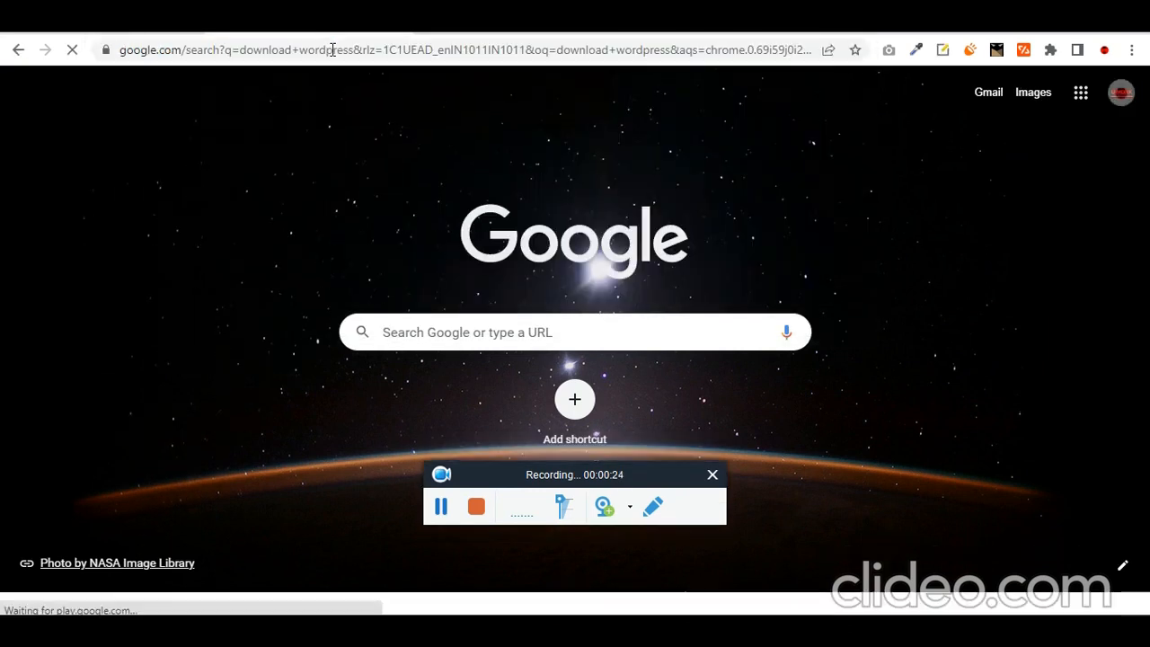
click(297, 251)
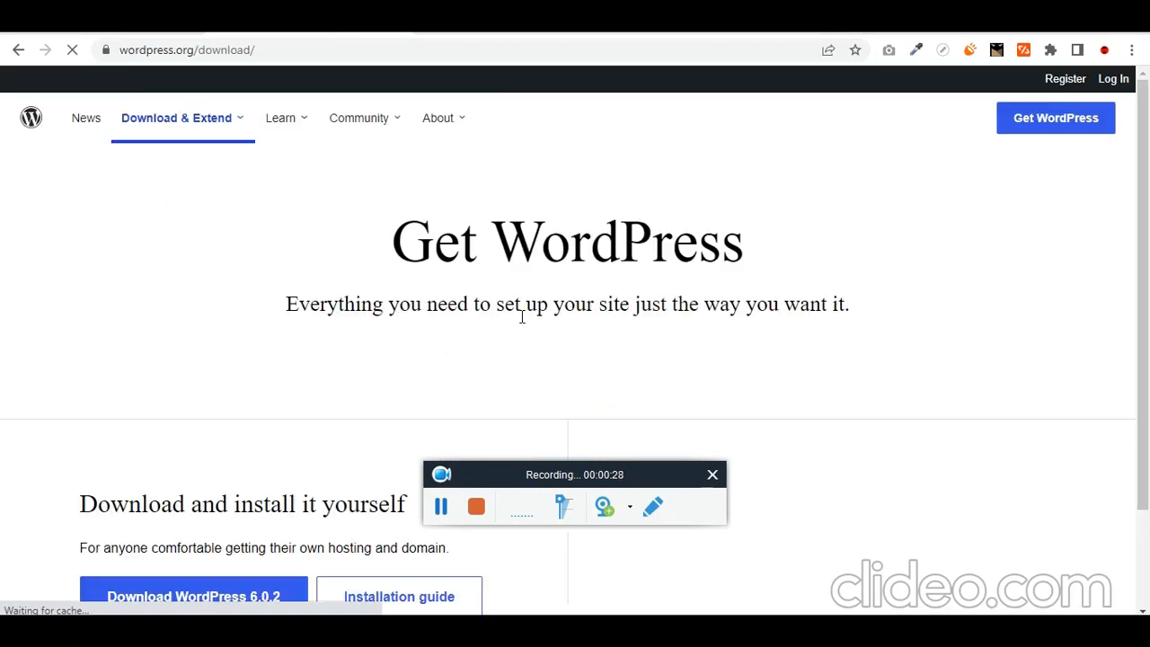
scroll(513, 422, down, 3)
click(238, 347)
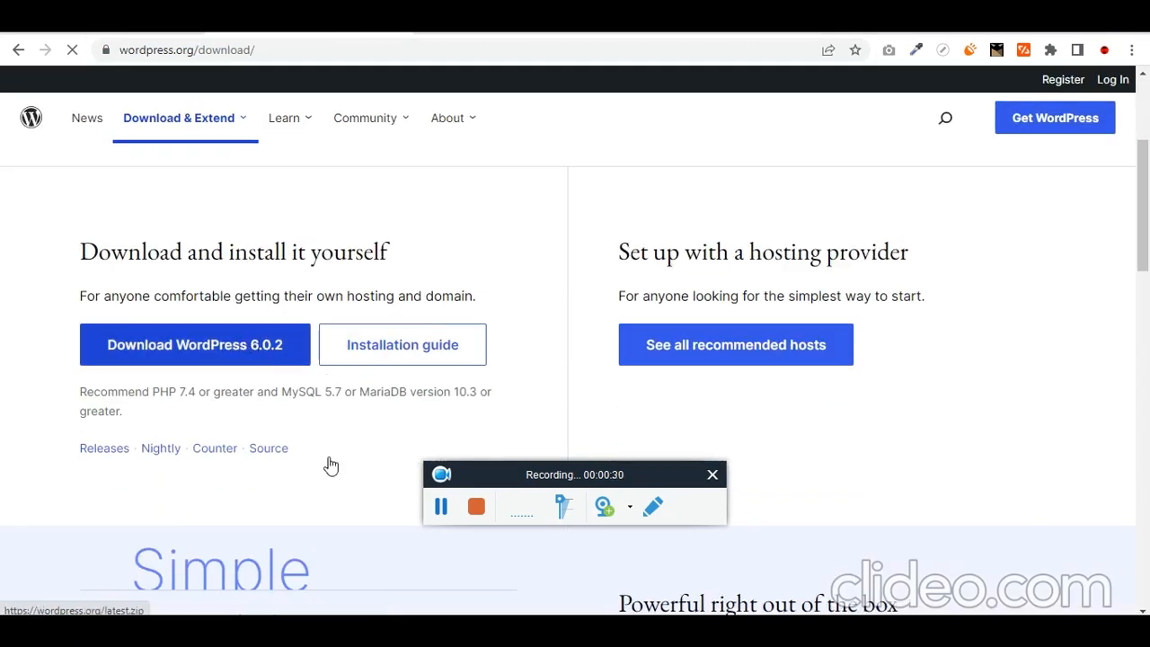
key(alt+Tab)
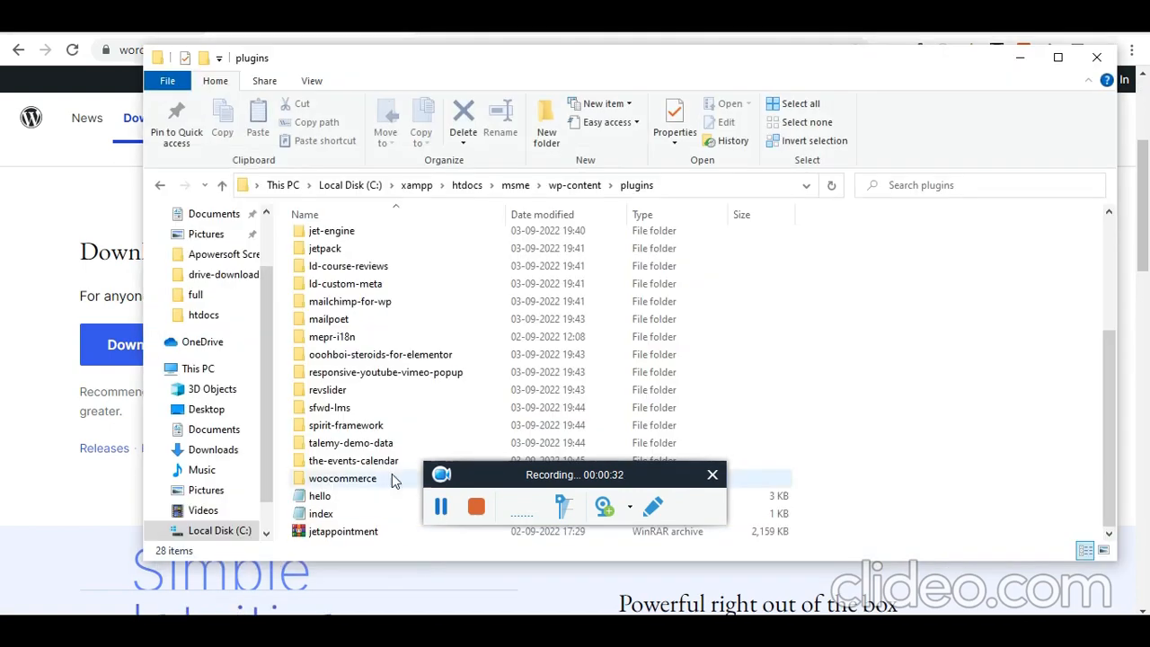
- Copy the wordpress folder from C:\xampp\htdocs\wordpress-6.0 and paste it into htdocs
click(500, 185)
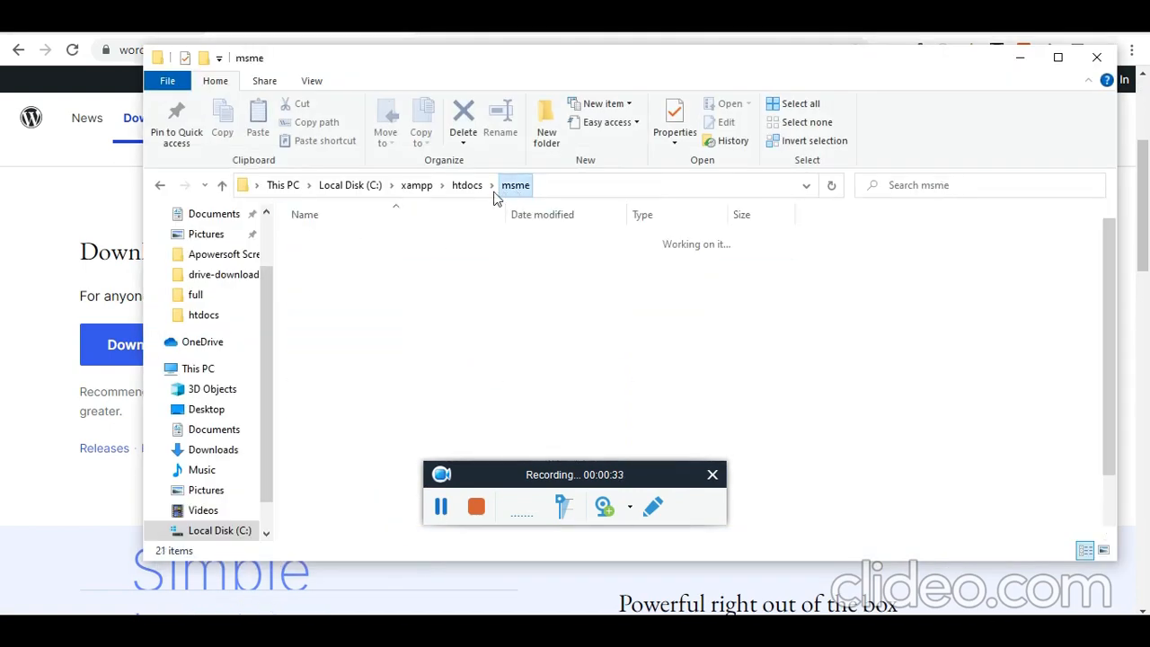
click(417, 185)
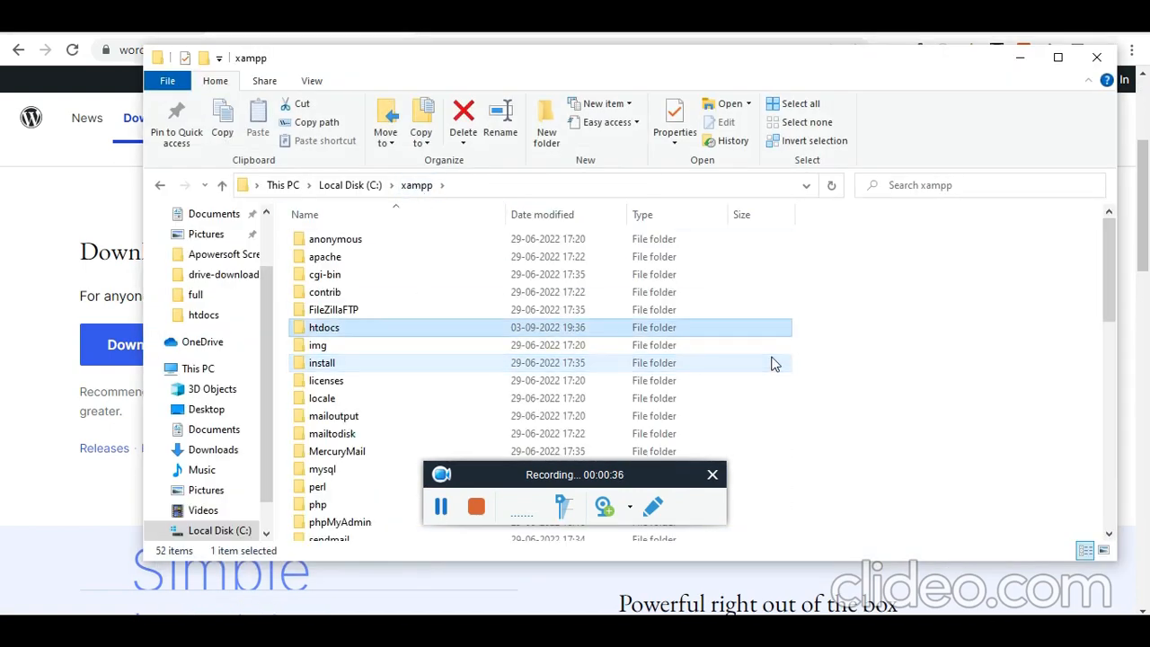
key(Return)
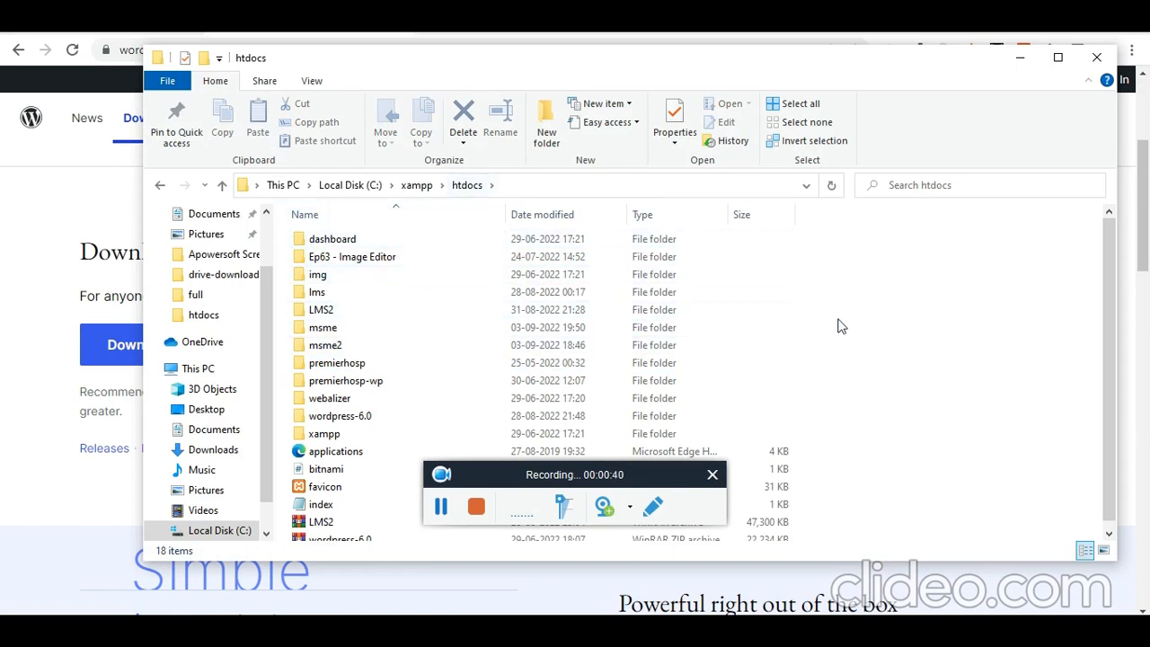
double_click(343, 416)
click(340, 244)
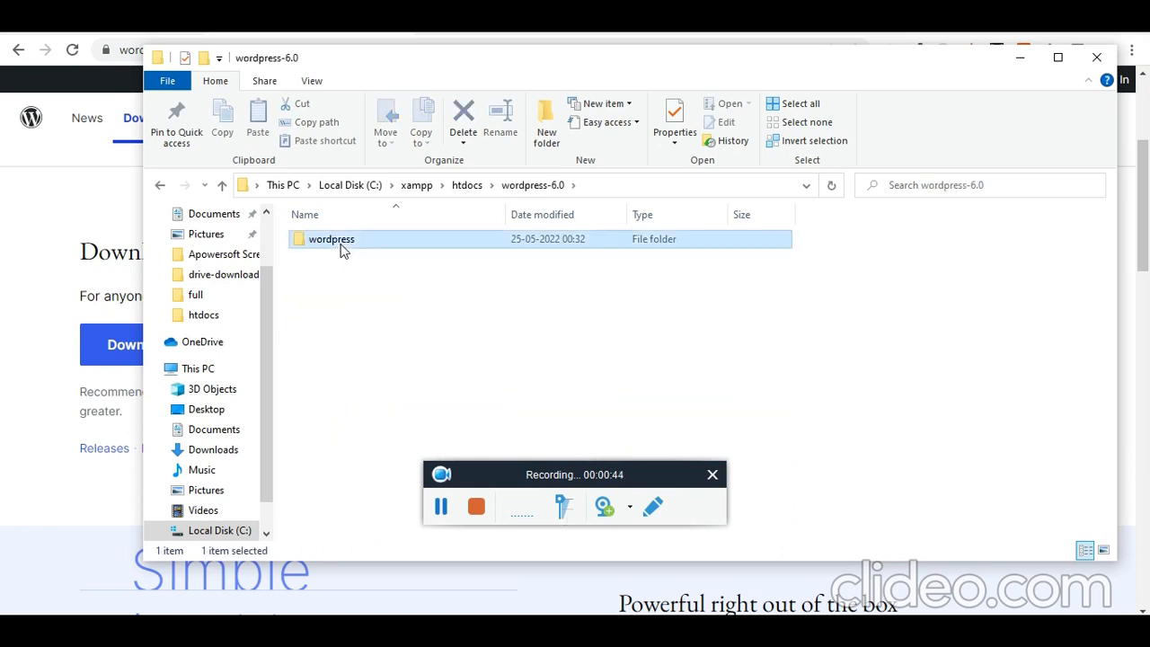
click(472, 185)
click(879, 333)
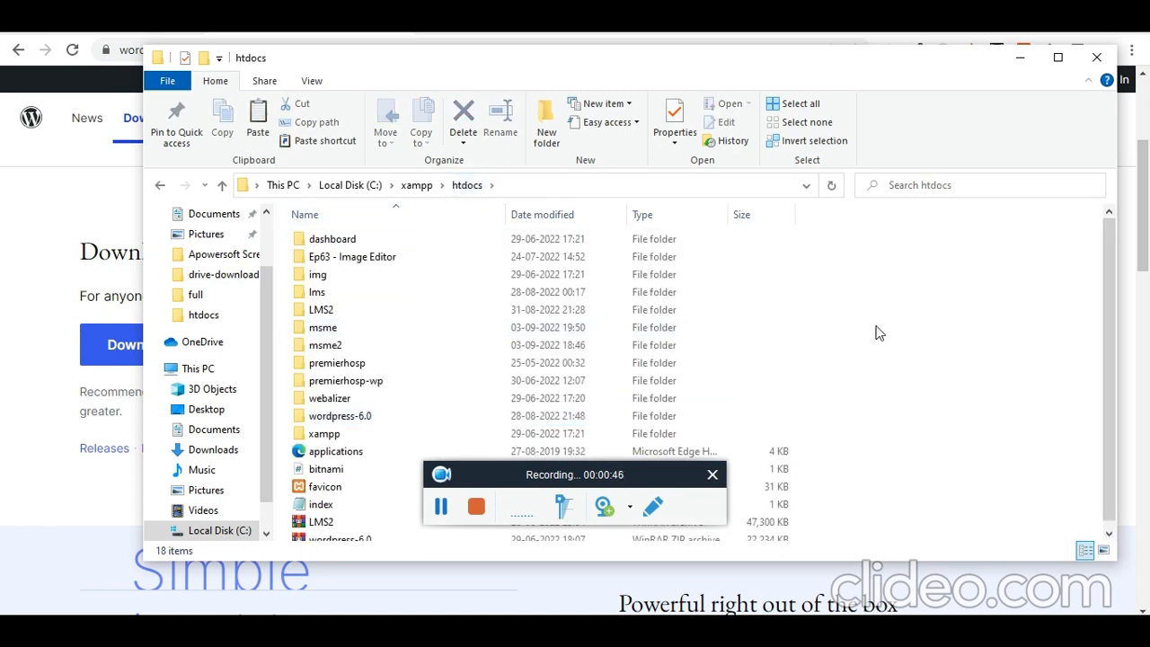
key(ctrl+v)
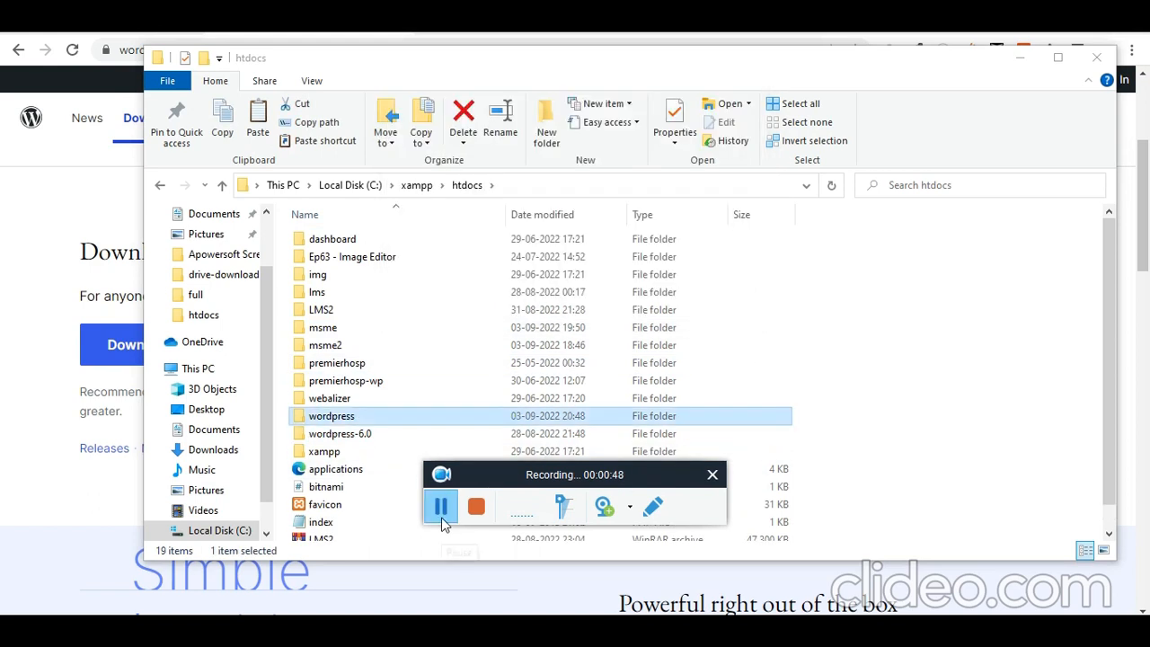
- Rename the pasted wordpress folder in htdocs to bookappointment
double_click(337, 416)
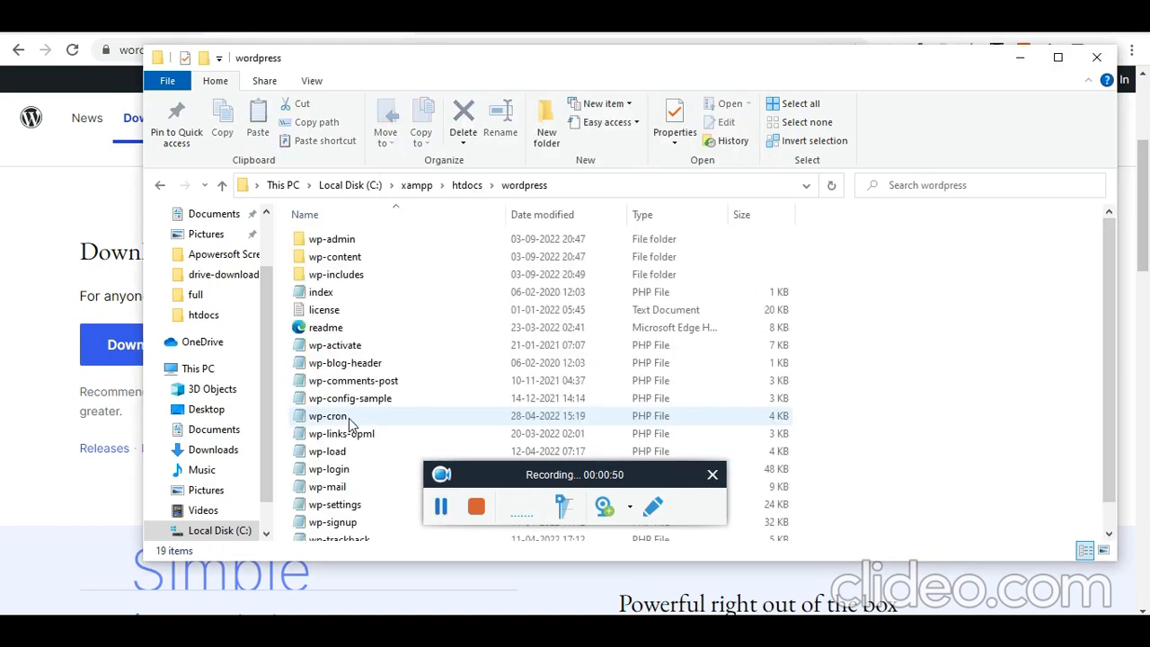
click(468, 185)
key(F2)
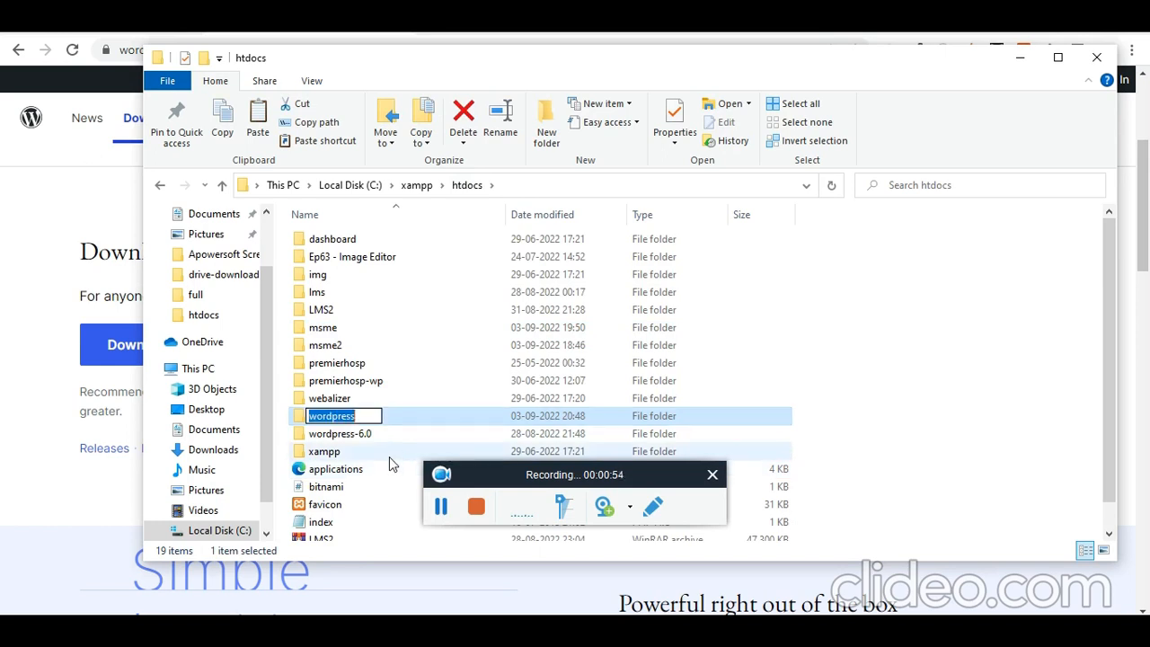
text(b)
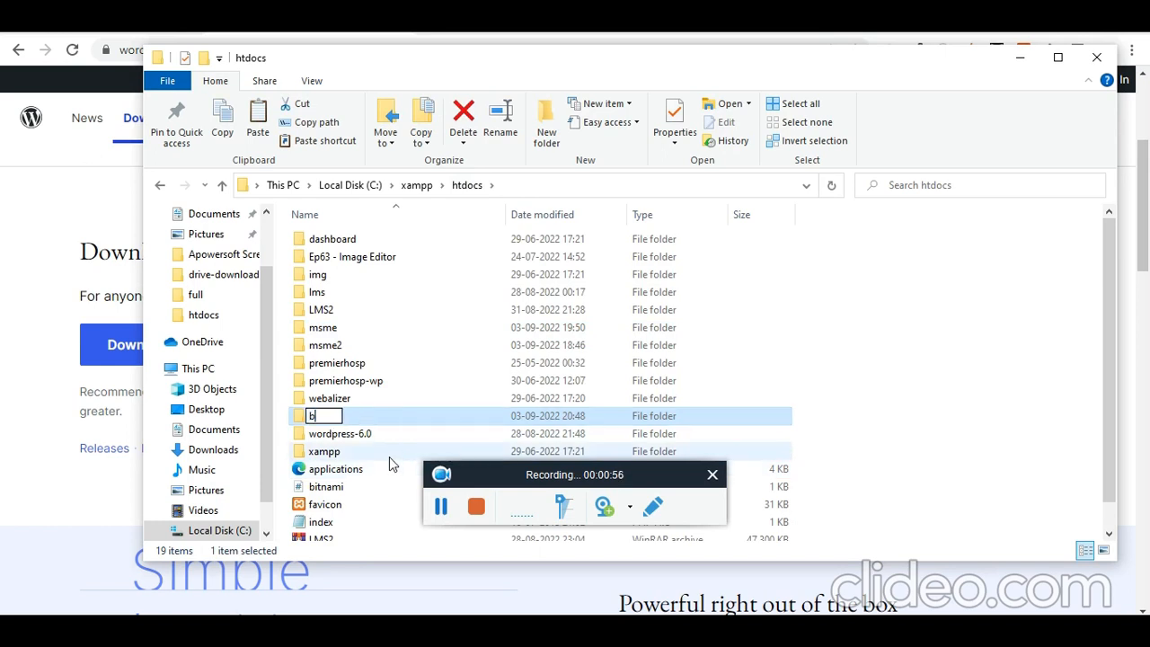
text(ookappointment)
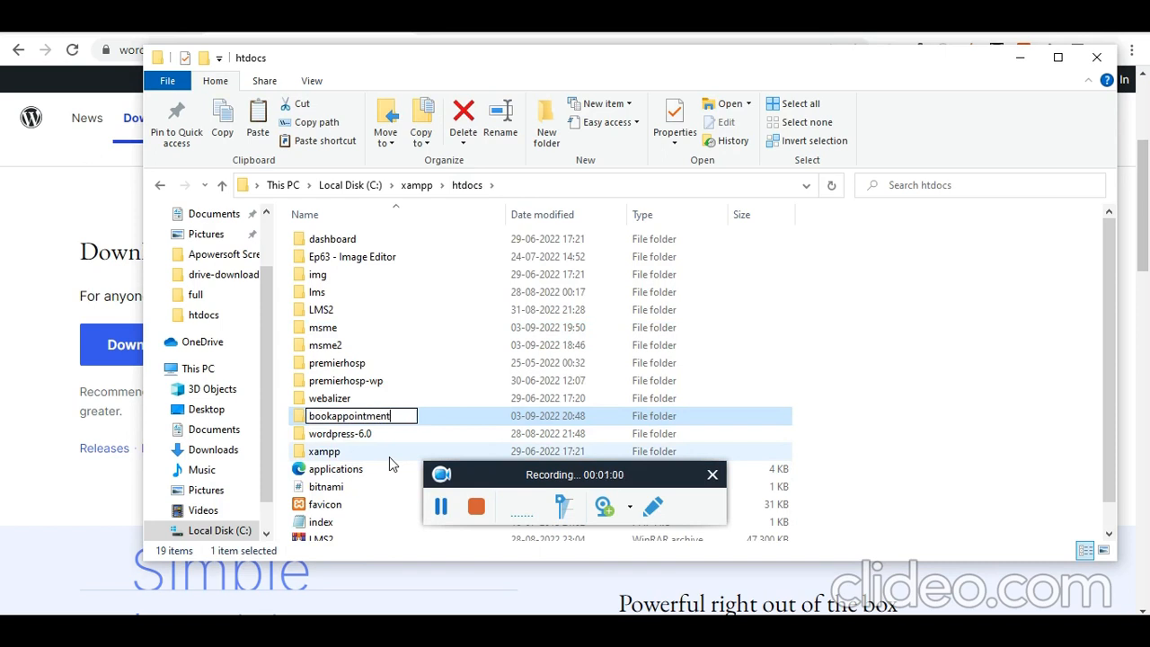
key(ctrl+a)
key(ctrl+c)
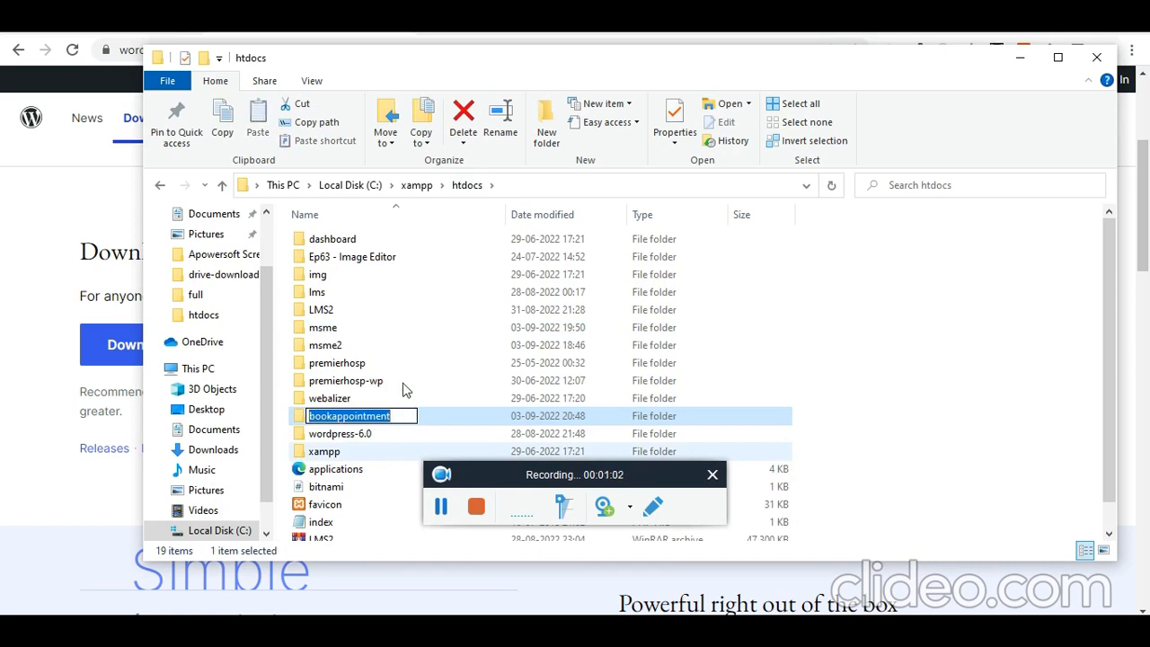
click(5, 288)
click(380, 49)
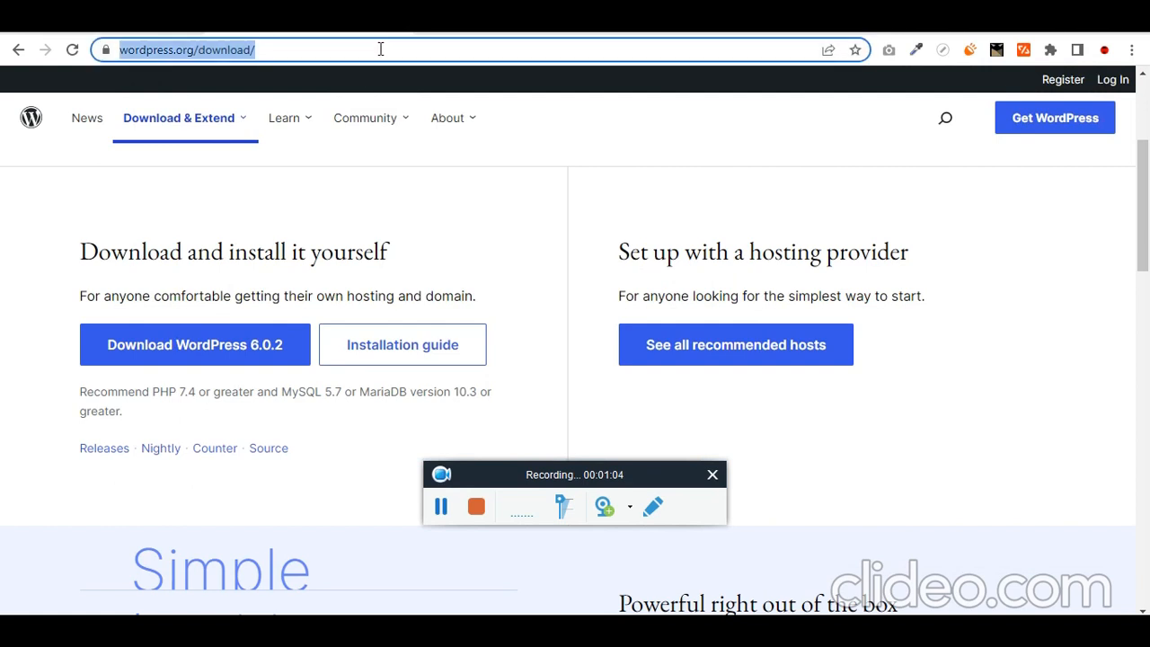
- Load localhost/bookappointment, keep English as the language, and proceed to the database details step
text(o)
key(BackSpace)
text(localhost/)
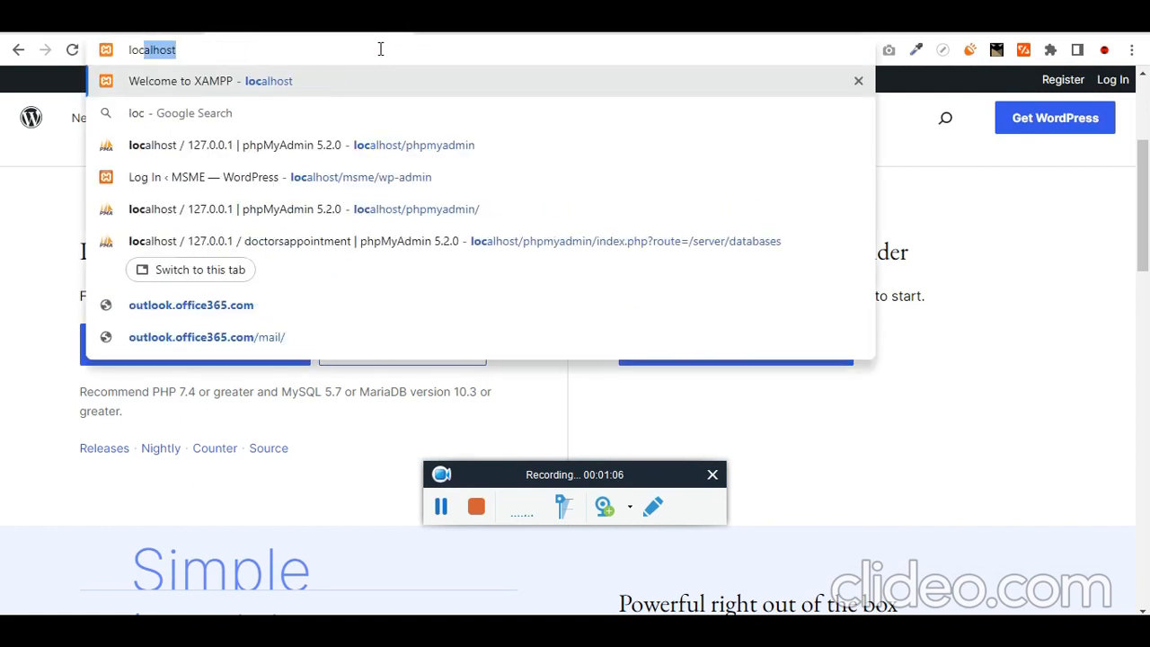
text(bookappointment)
key(Return)
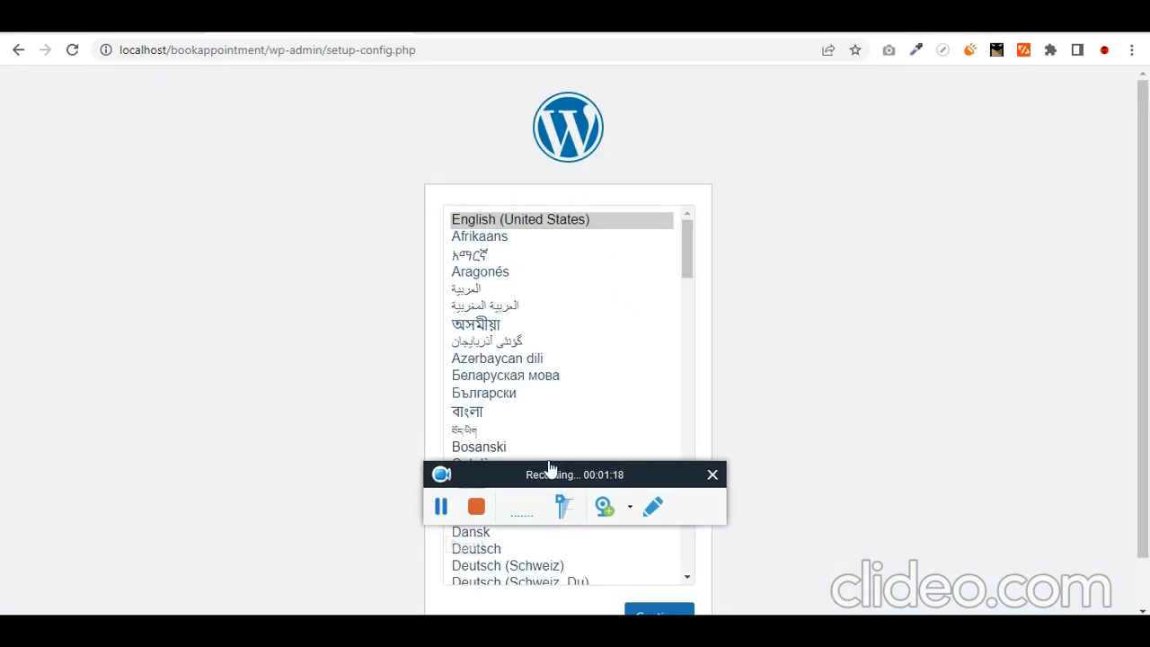
scroll(766, 243, down, 1)
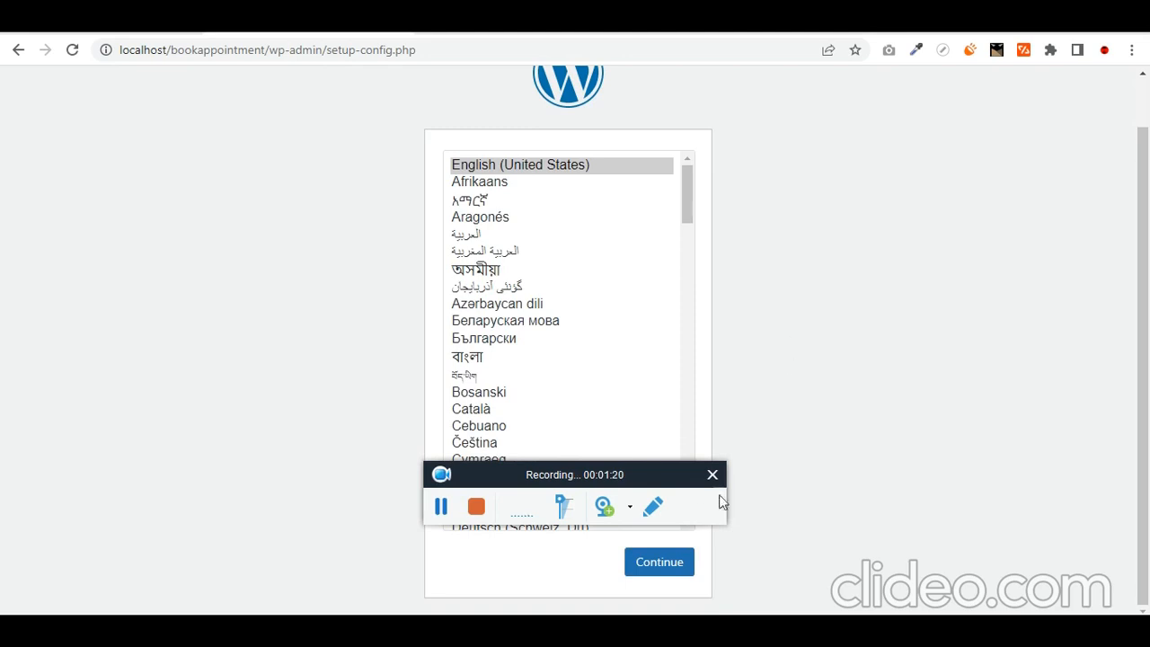
click(666, 572)
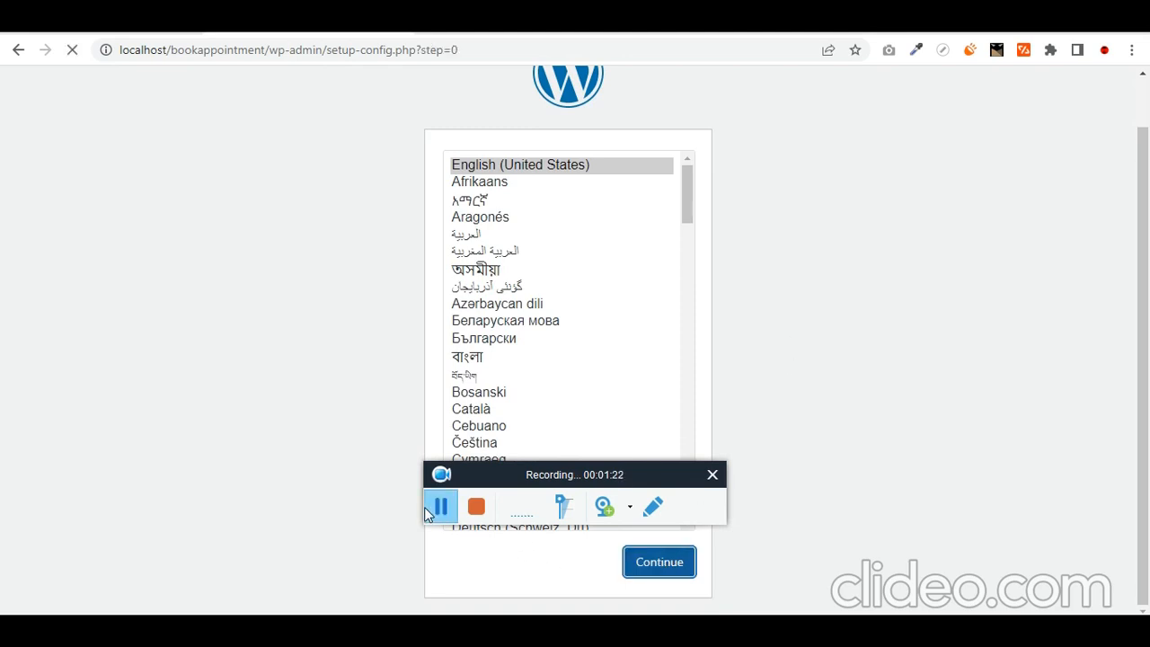
click(325, 512)
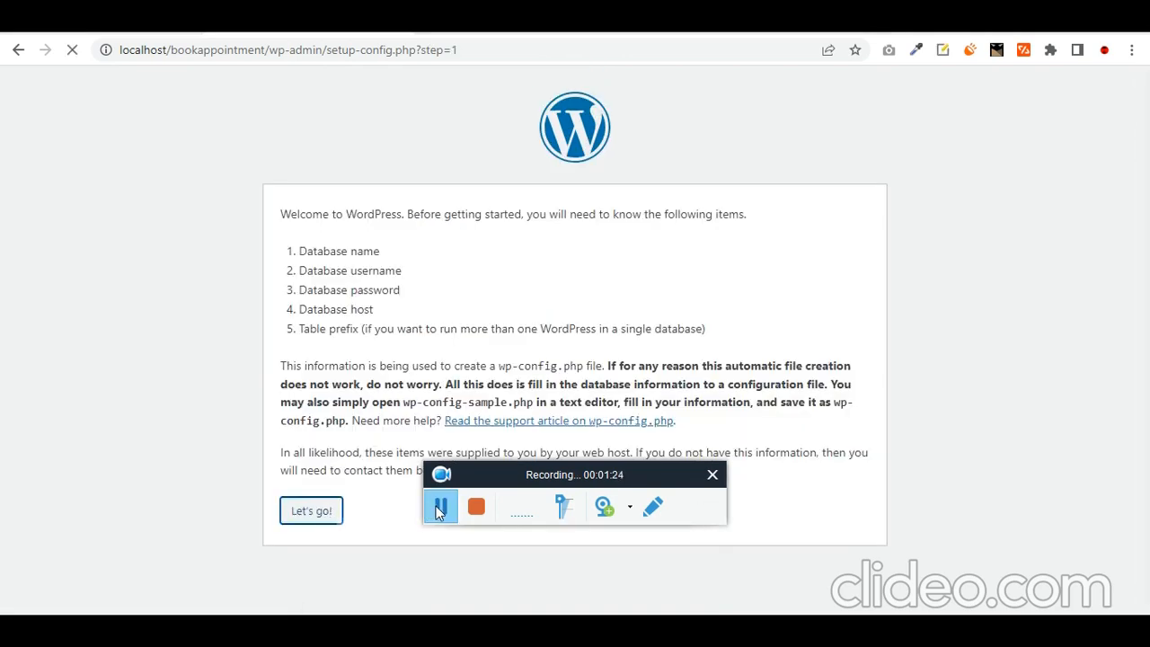
- Set the Database Name to doctorsappointment, copied from phpMyAdmin's database list
double_click(492, 257)
key(ctrl+v)
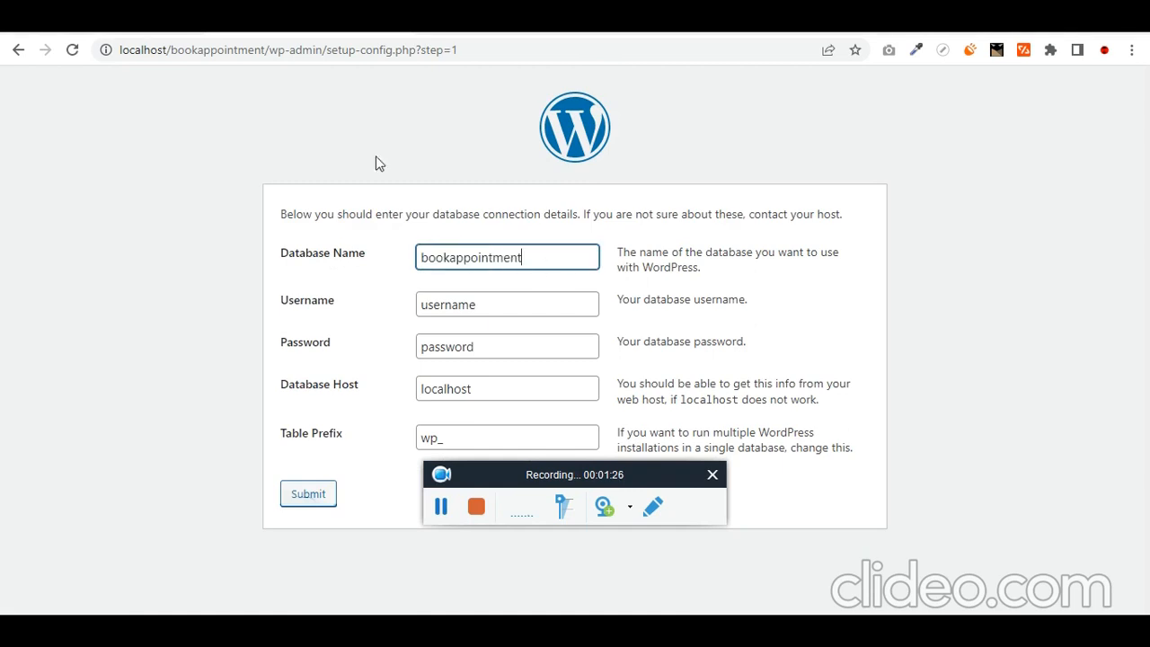
click(270, 21)
key(ctrl+f)
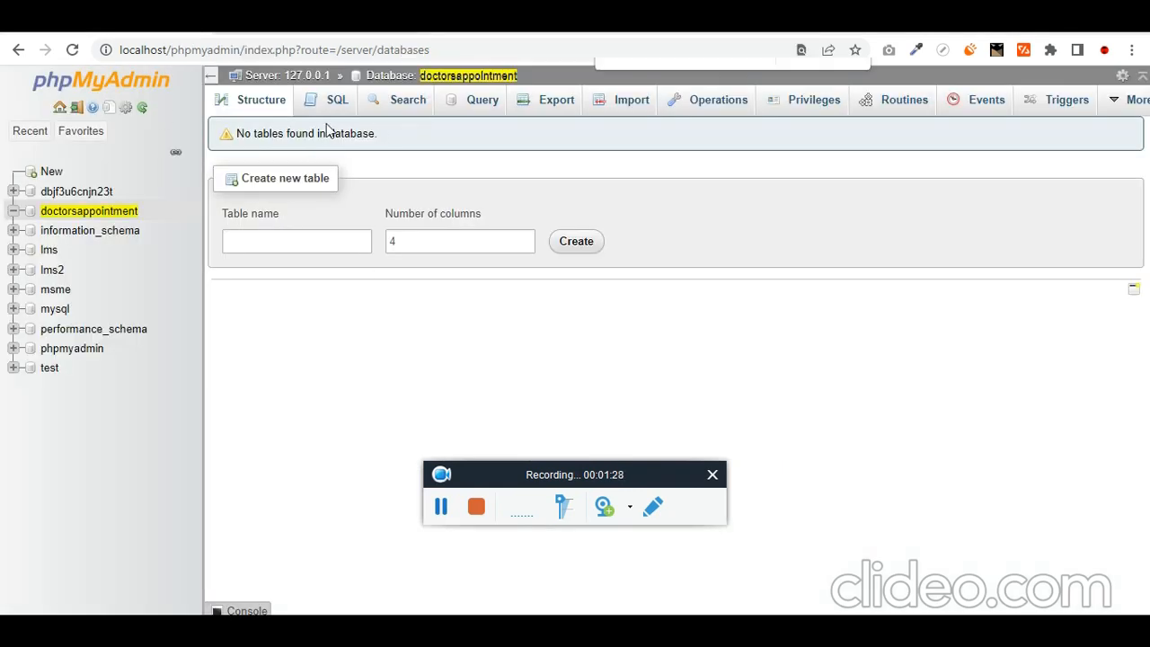
key(ctrl+v)
drag(519, 75, 413, 76)
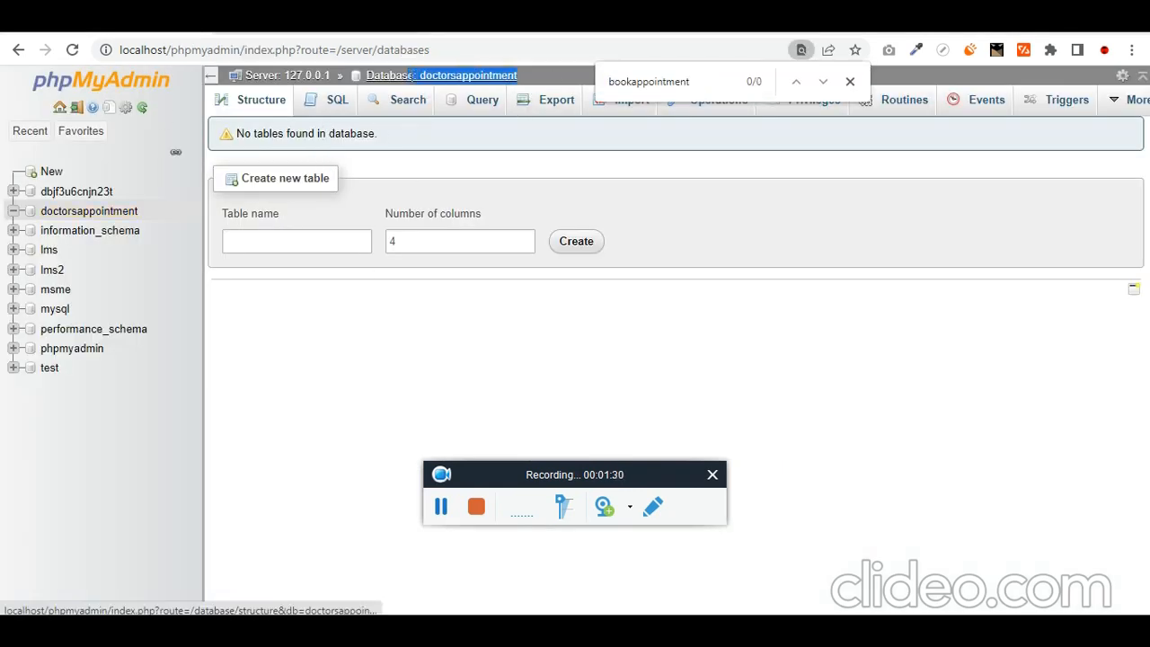
key(ctrl+c)
click(359, 21)
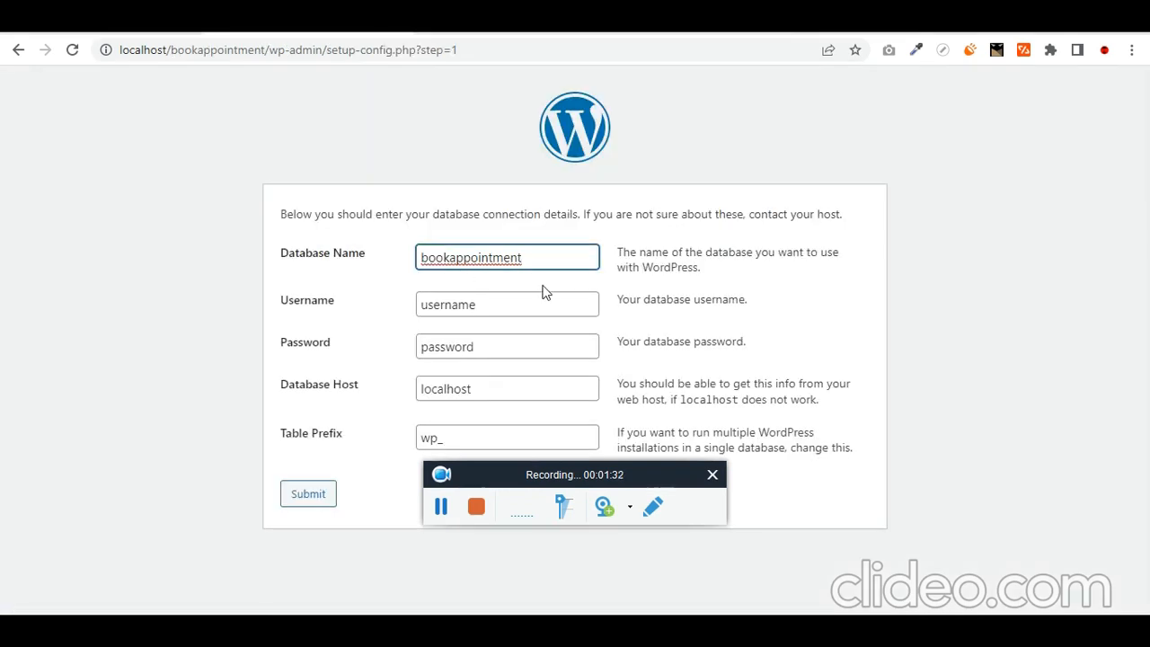
key(ctrl+a)
key(ctrl+v)
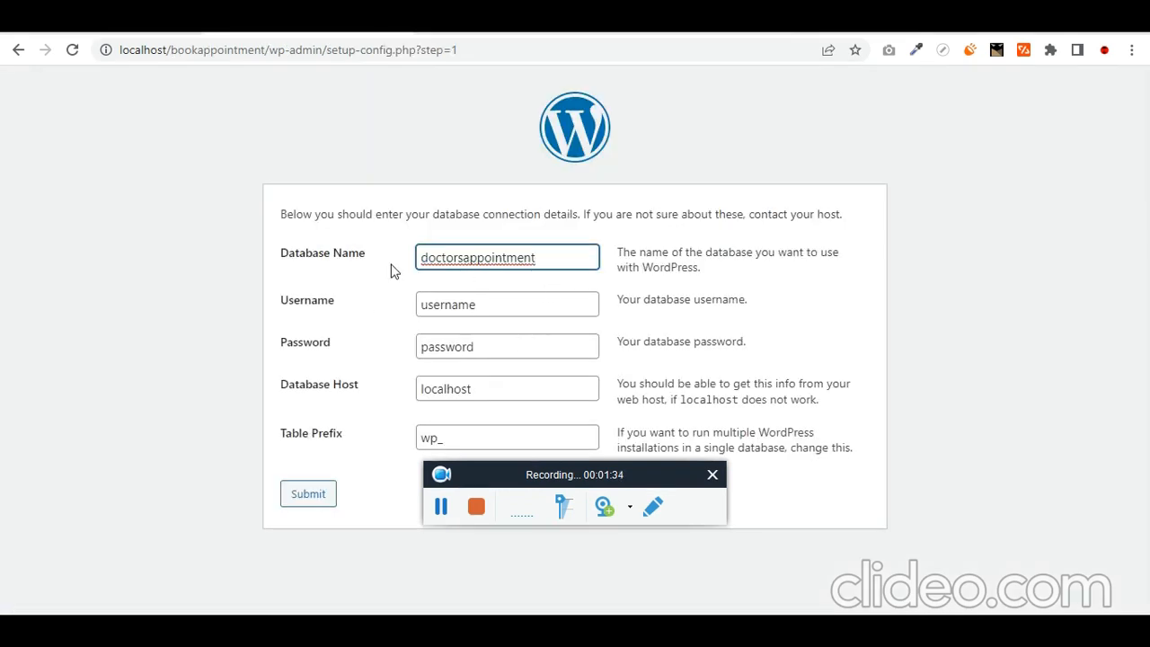
- Enter root as the username, leave the password blank, and submit the connection details
key(Tab)
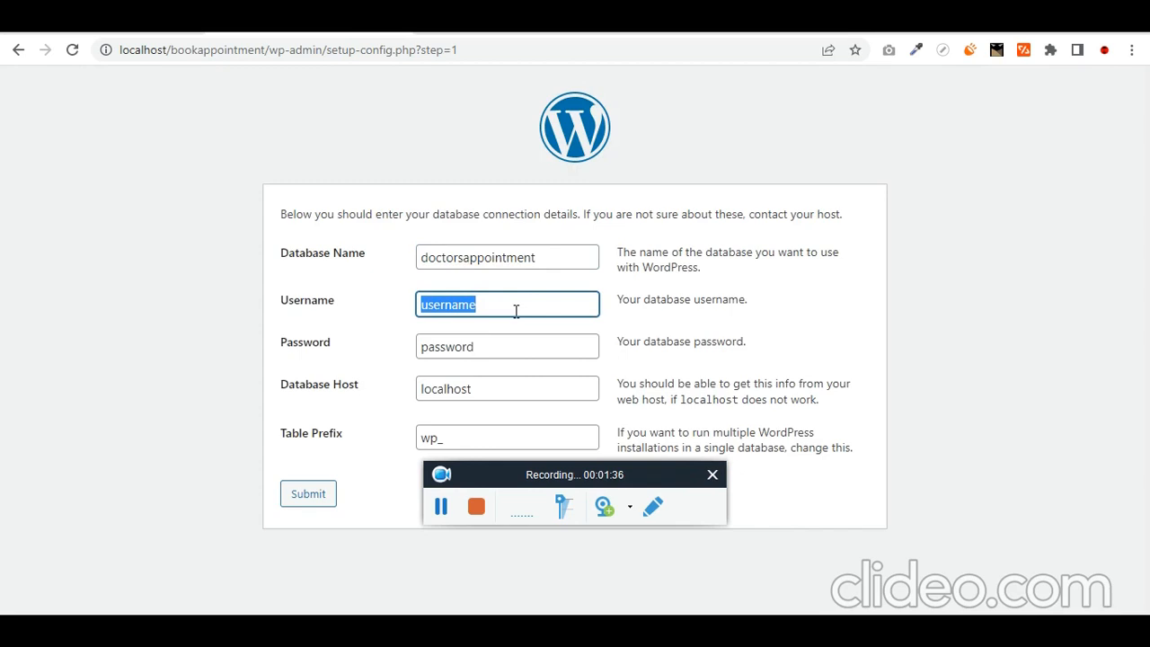
text(rot)
key(BackSpace)
text(ot)
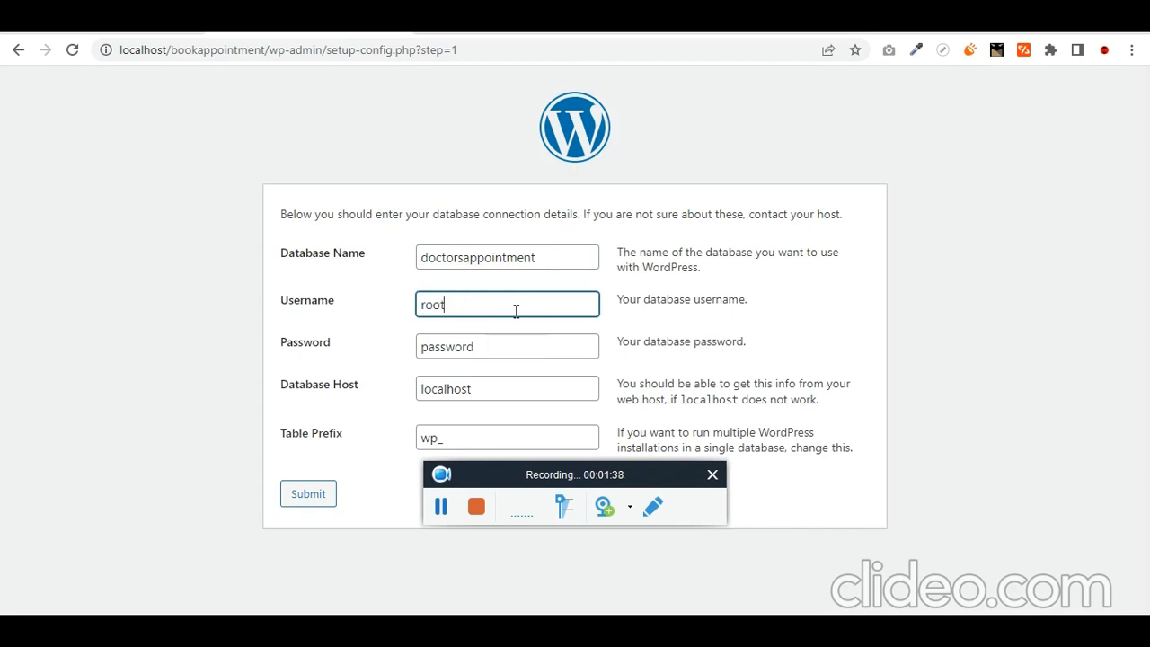
key(Tab)
key(BackSpace)
key(shift+Tab)
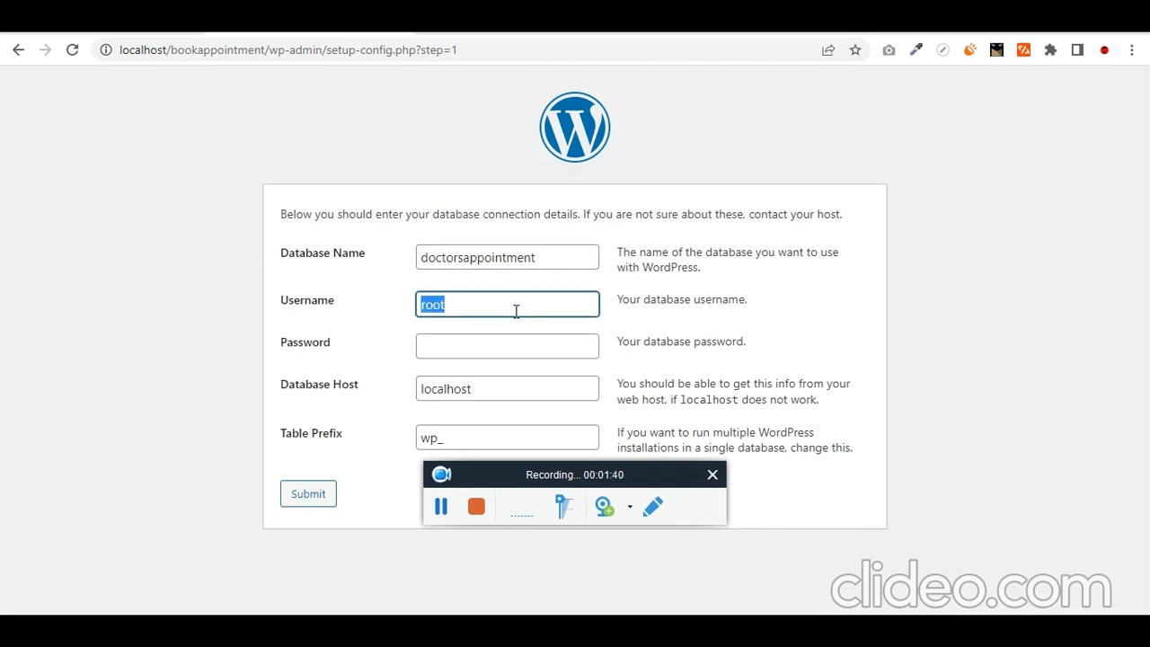
key(Tab)
key(Tab)
key(Tab)
key(Tab)
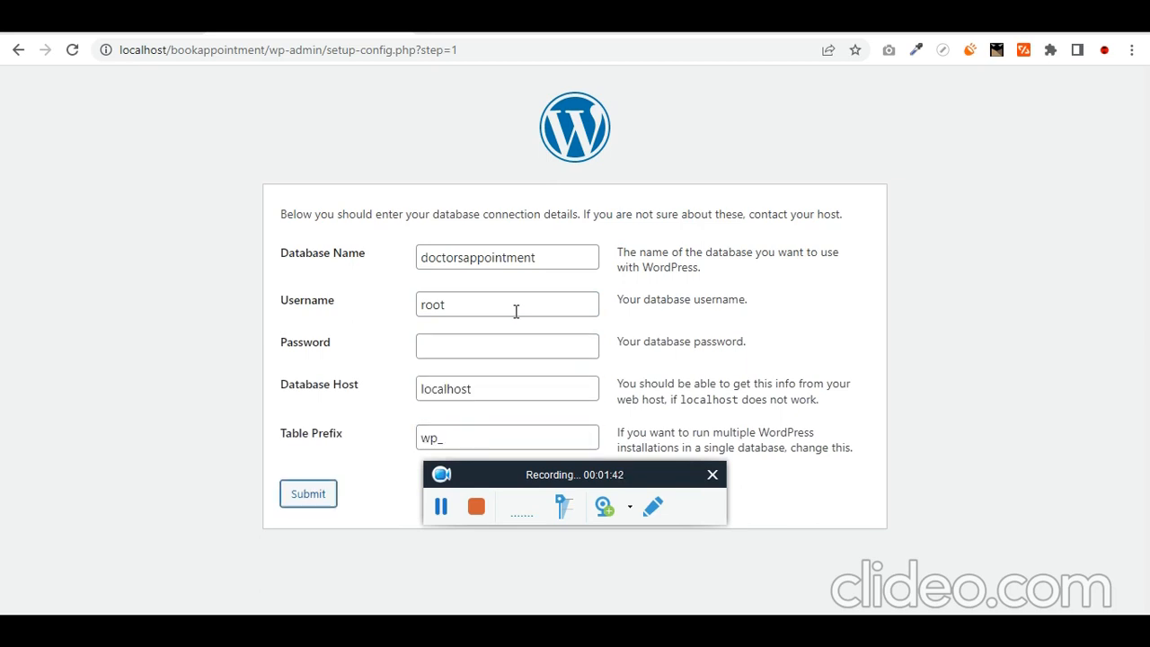
key(Return)
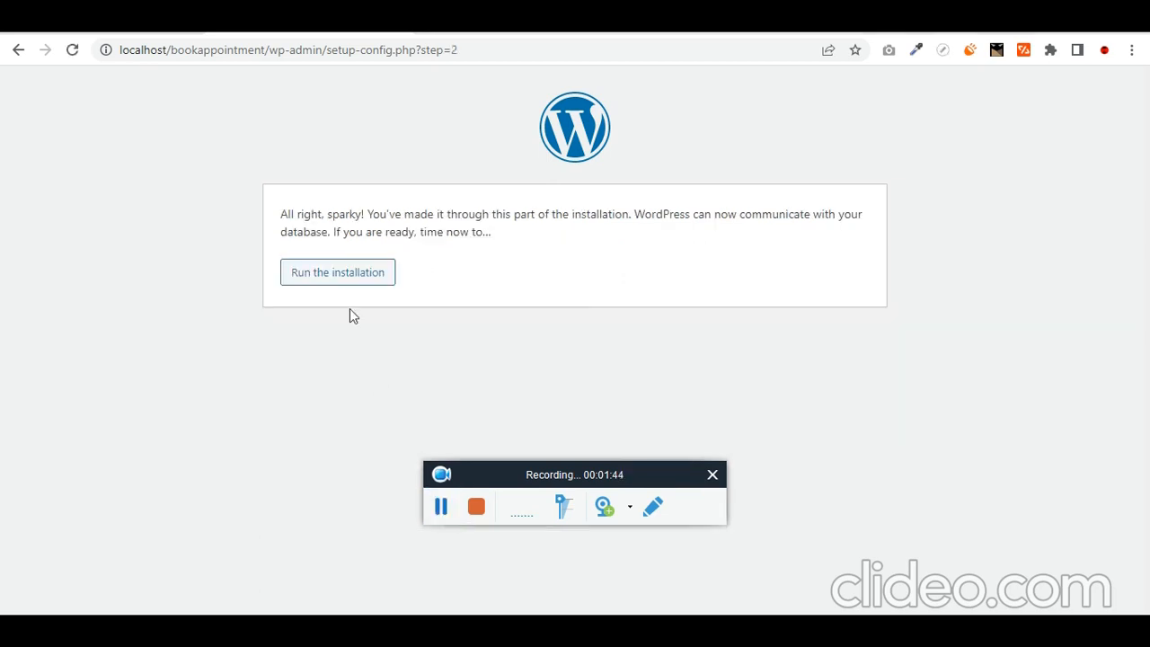
- Run the installation from the database confirmation screen
click(344, 284)
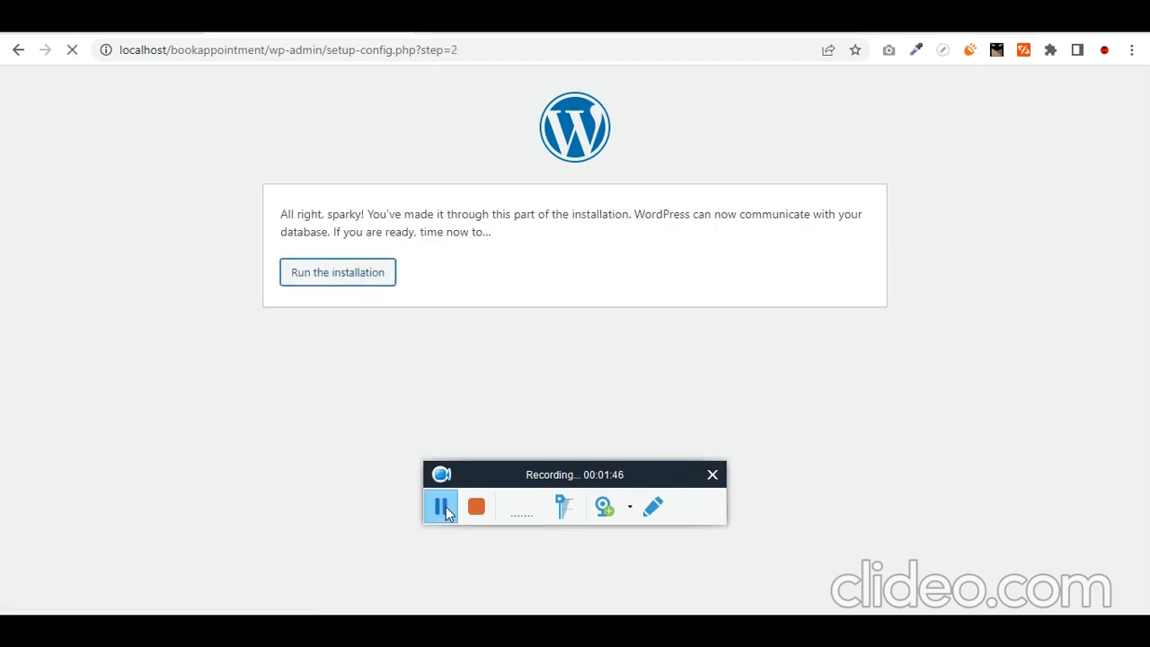
drag(469, 478, 799, 405)
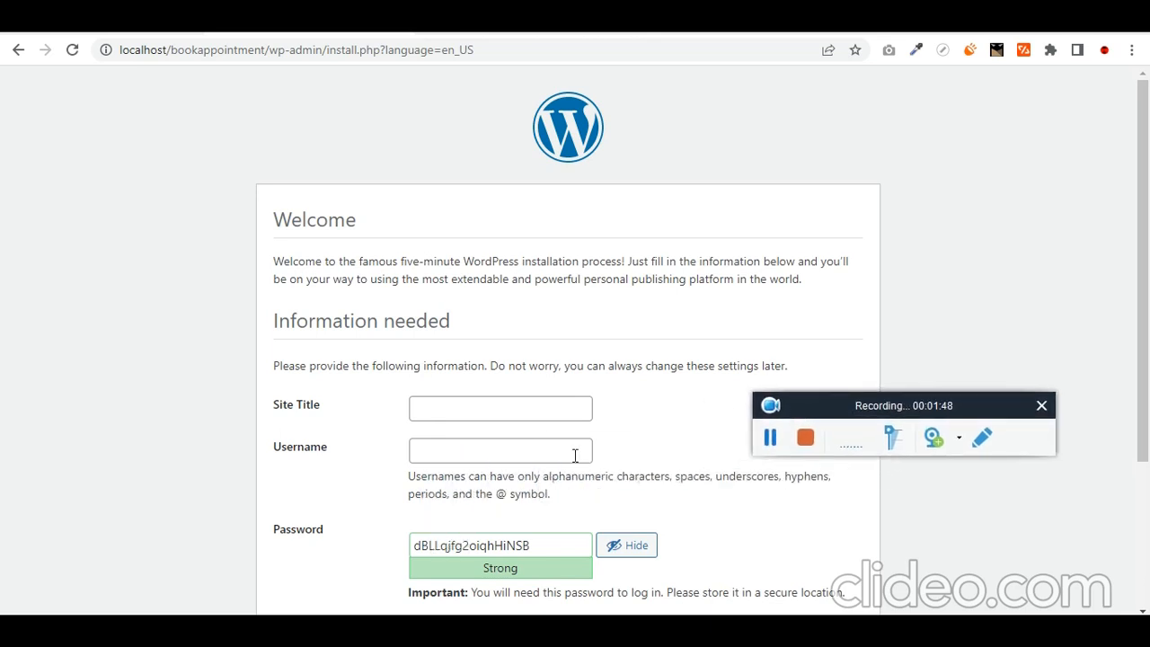
scroll(525, 438, down, 1)
scroll(524, 438, down, 3)
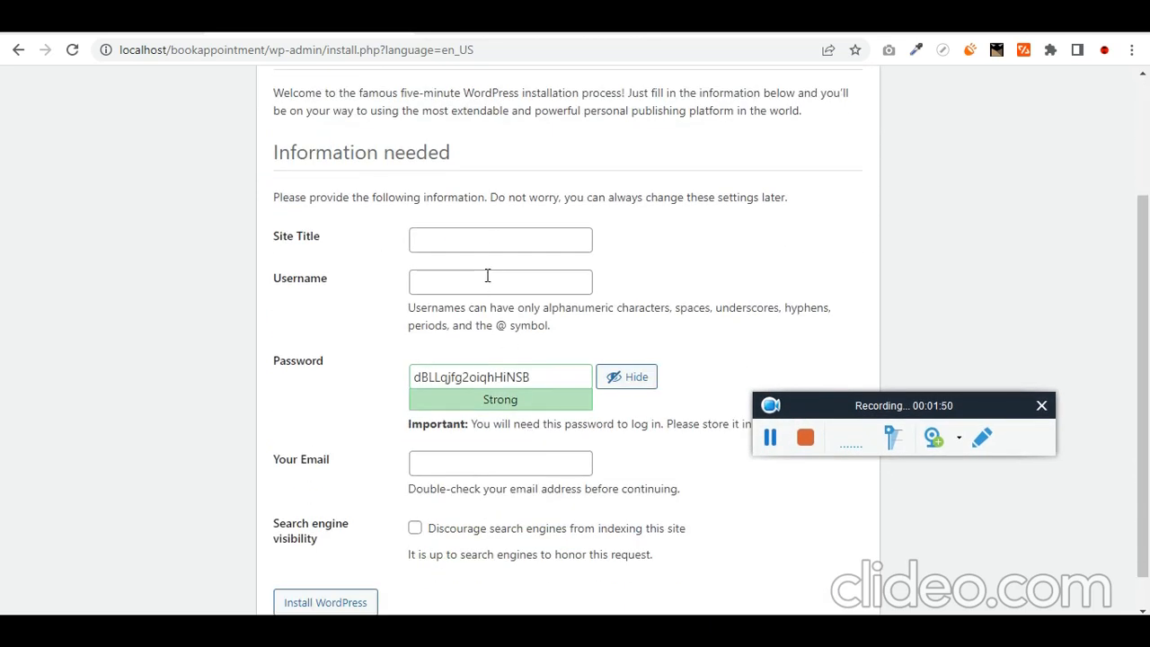
- Enter site title BA, username admin, and a weak password, confirming its use
click(498, 237)
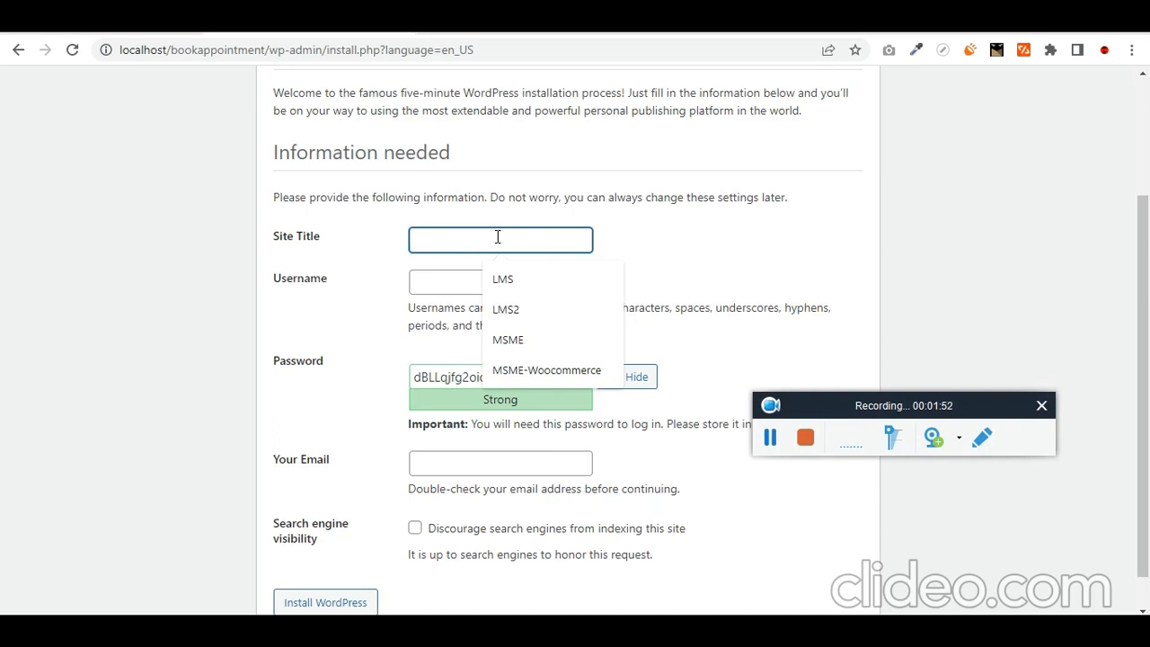
text(BA)
key(Tab)
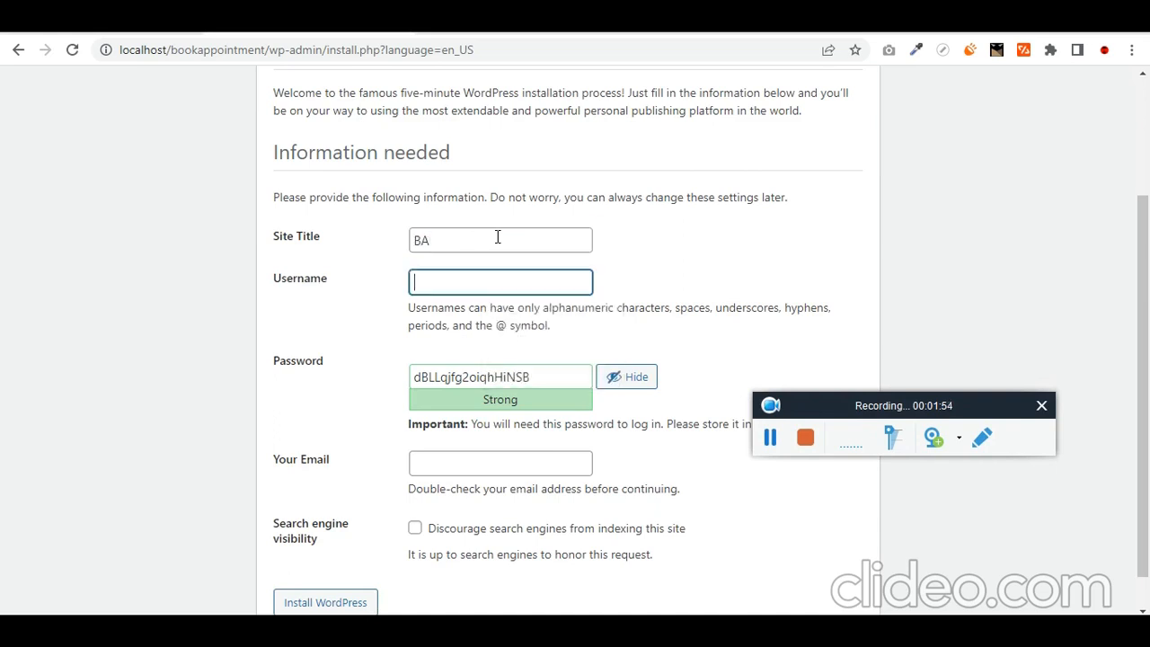
text(admin)
key(Tab)
text(admin)
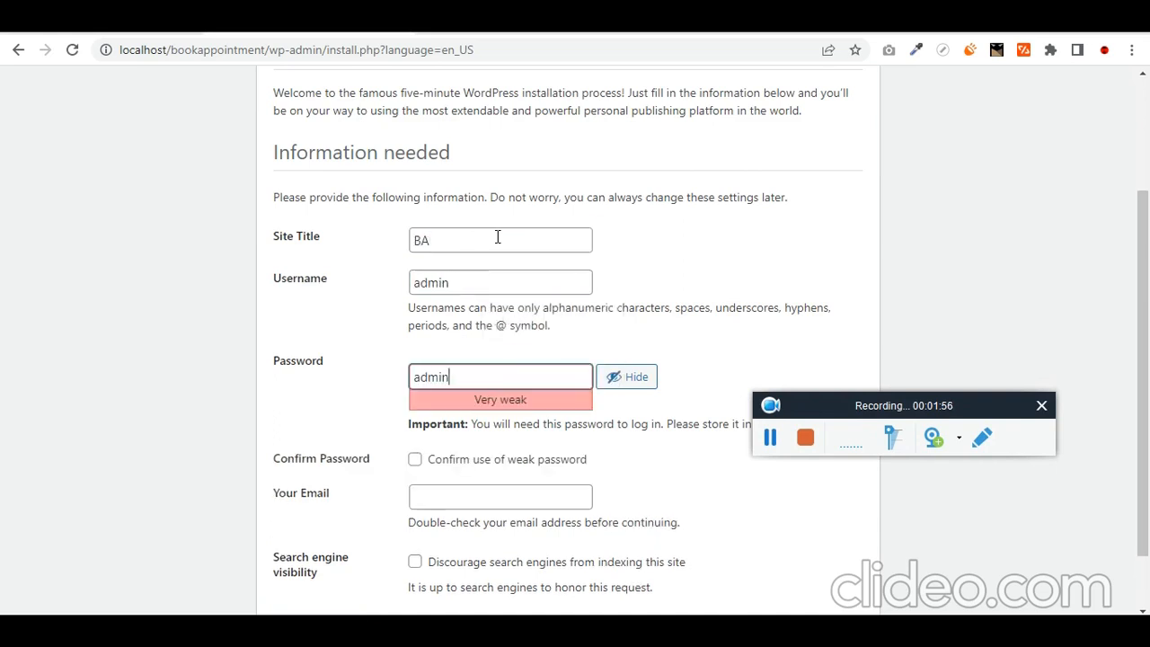
key(Tab)
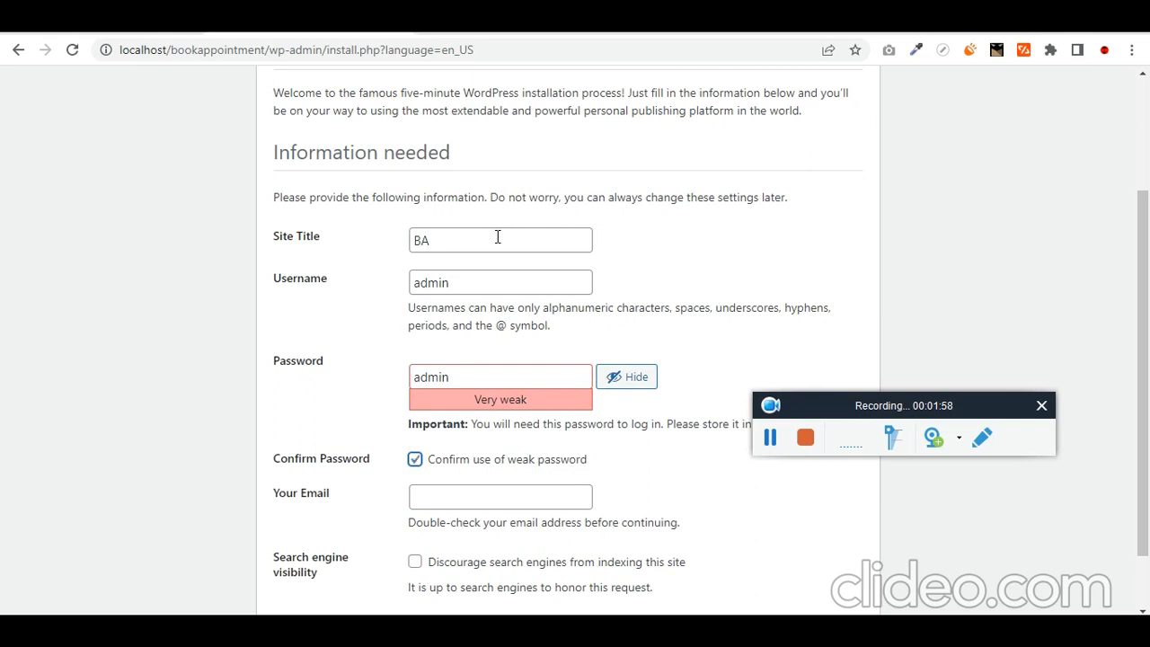
key(Tab)
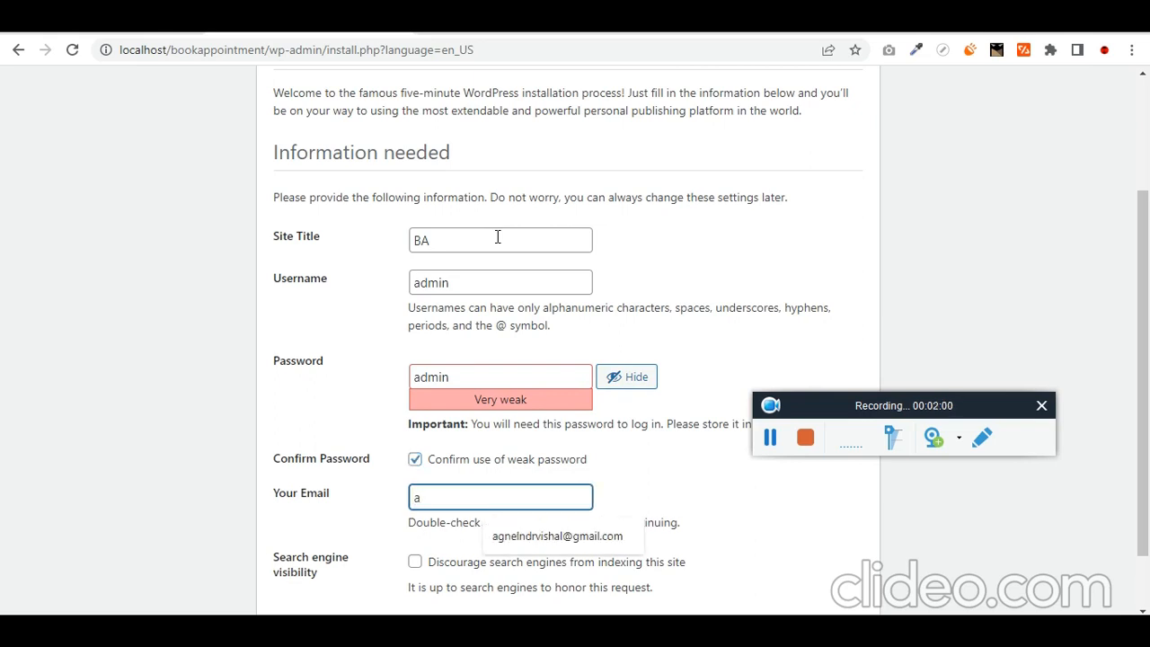
- Fill in the saved administrator e-mail address and install WordPress
text(a)
key(Down)
key(Return)
key(Tab)
scroll(497, 237, down, 1)
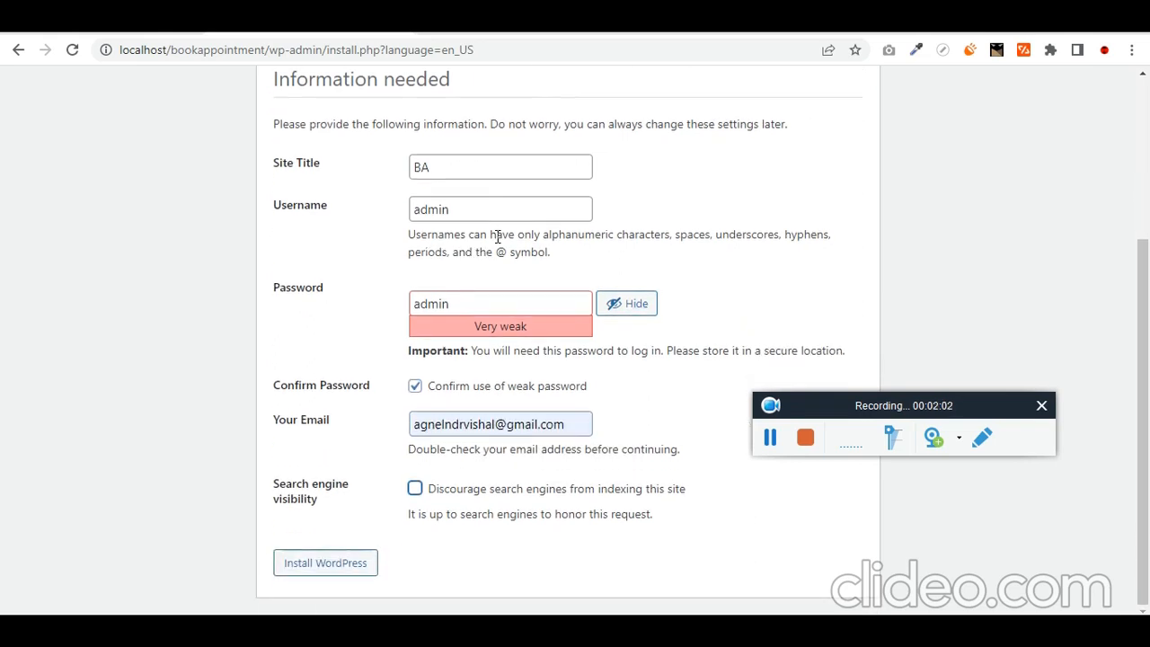
click(348, 568)
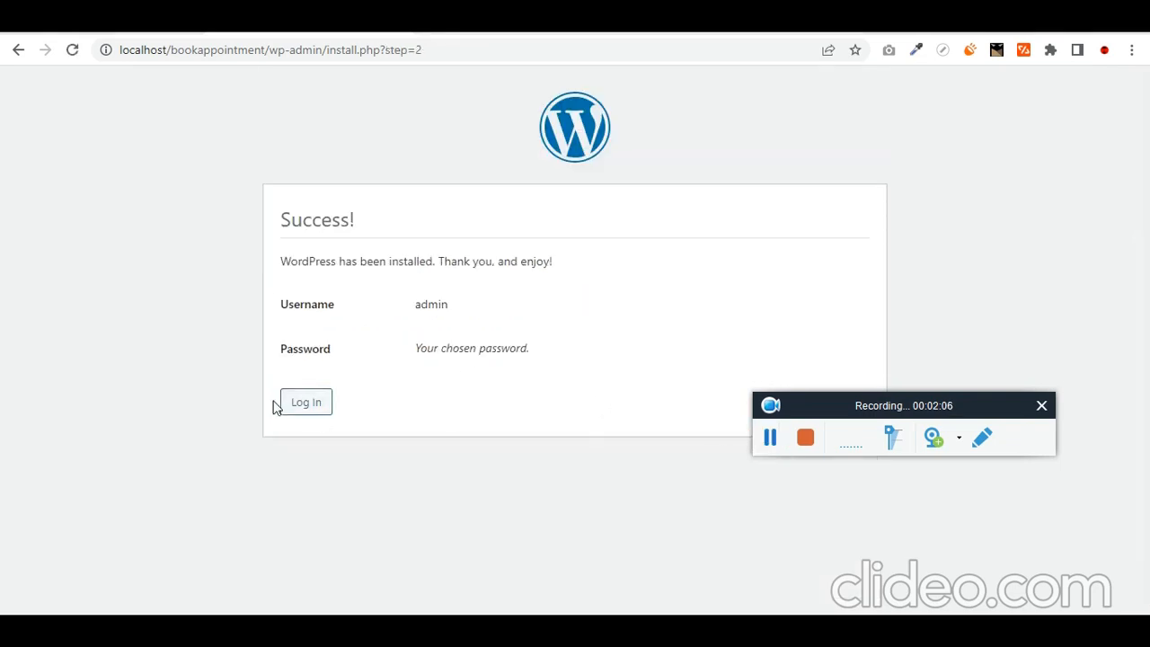
- Log in as admin with the password and Remember Me ticked
click(322, 409)
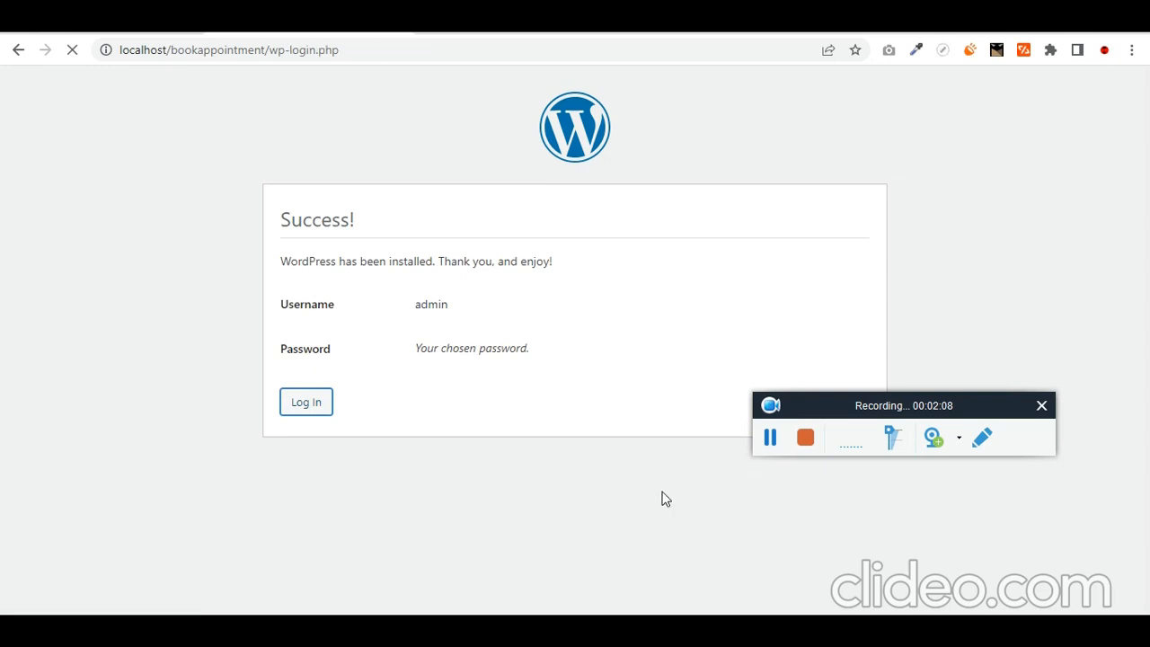
text(admi)
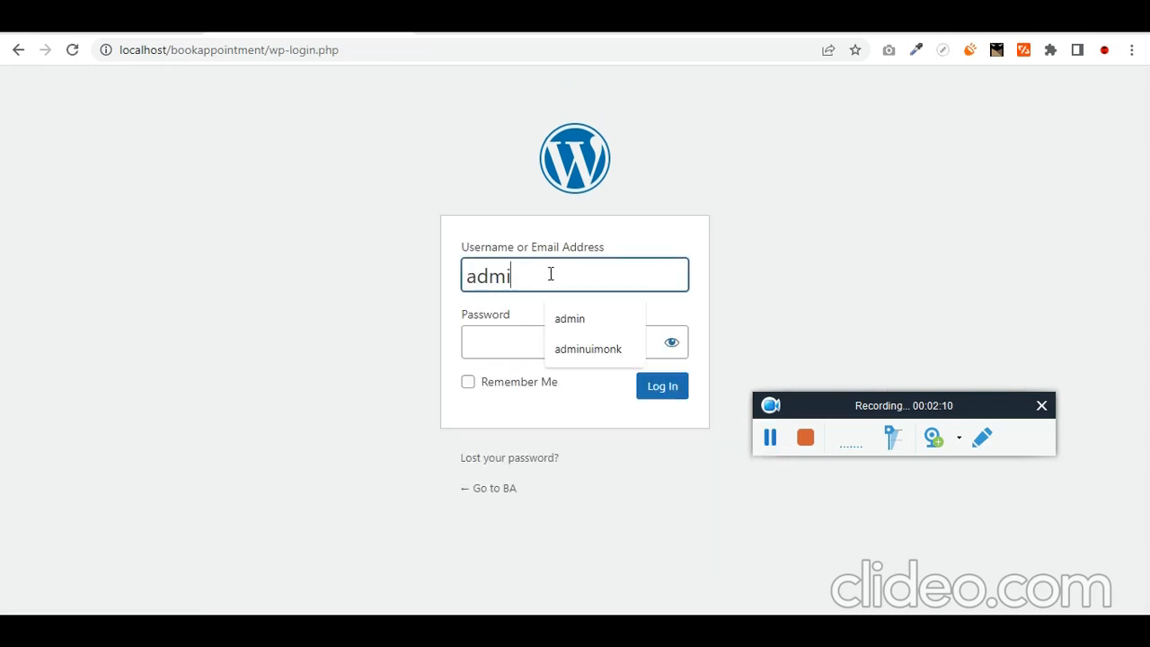
text(n)
key(Tab)
text(admin)
key(Tab)
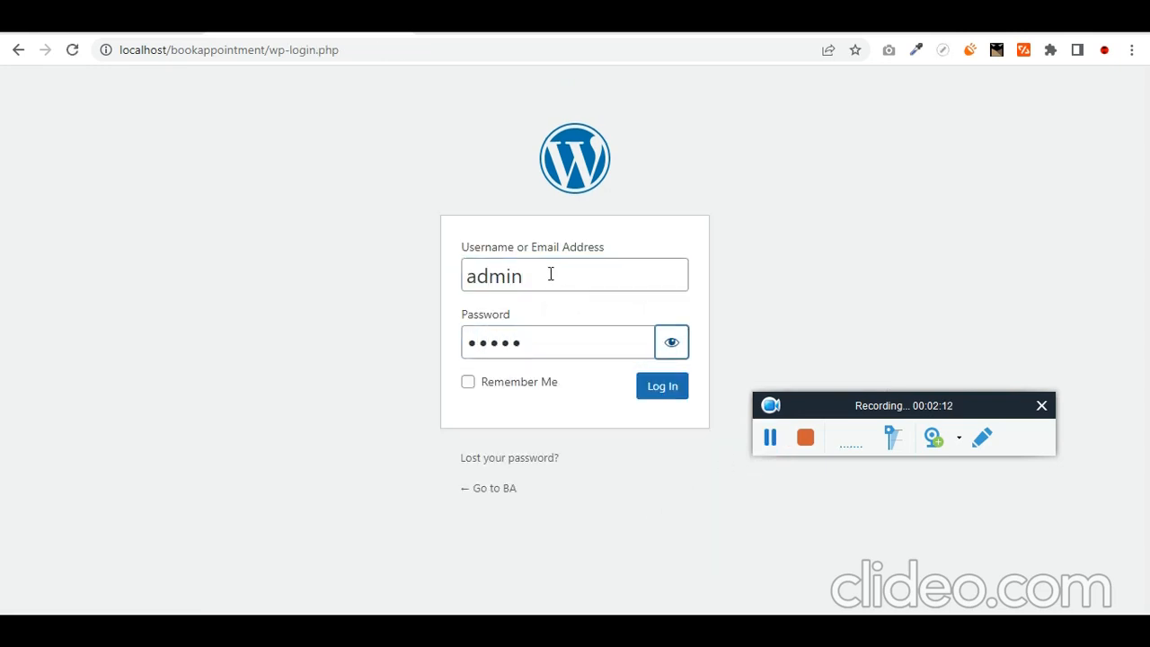
key(space)
key(Tab)
key(Tab)
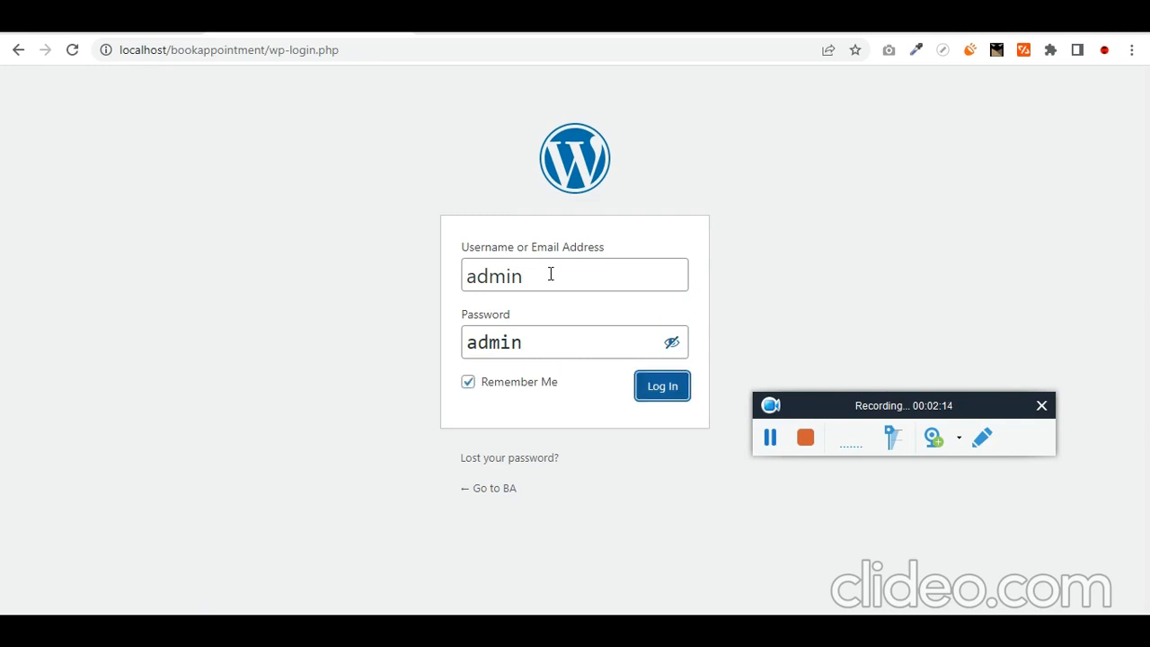
click(766, 433)
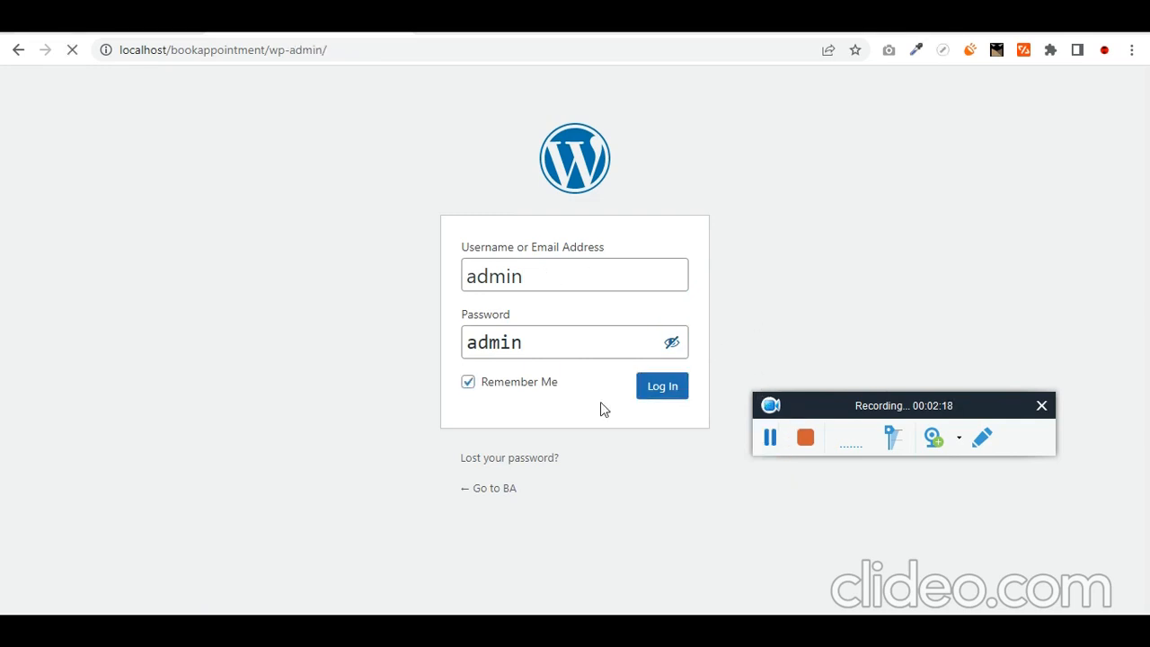
- Check the task notes and go to Plugins, reaching the Database Update Required page
key(alt+Tab)
drag(731, 288, 618, 270)
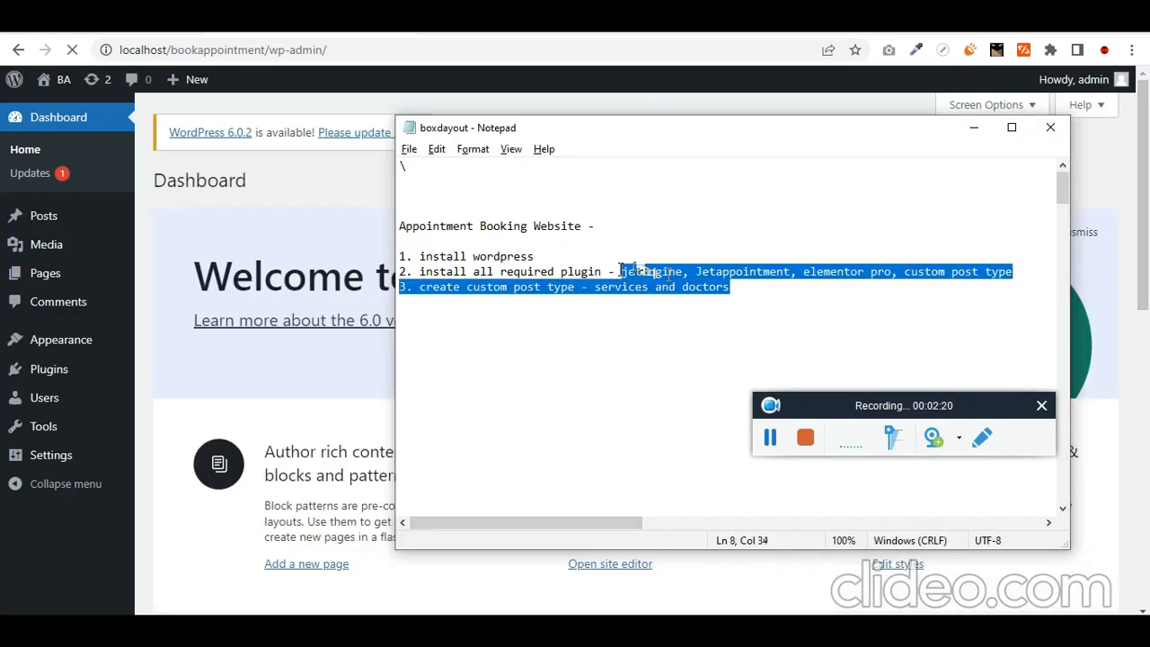
click(90, 373)
click(767, 442)
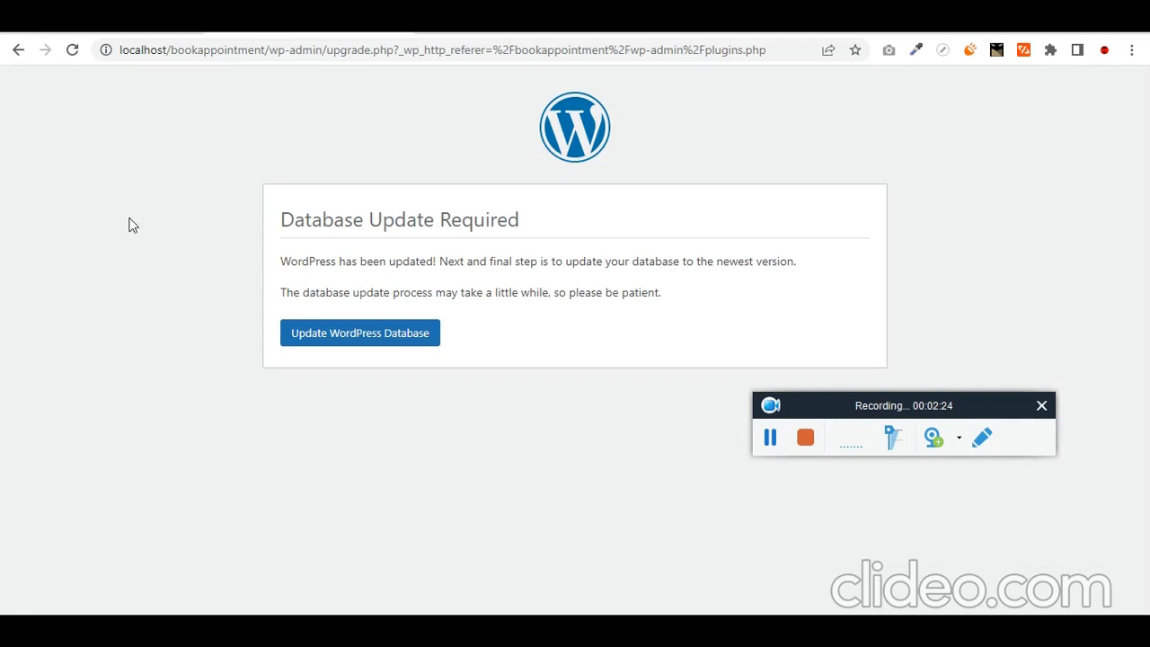
- Run the WordPress database update, then install and activate the Astra theme from Add Themes
click(376, 350)
click(763, 447)
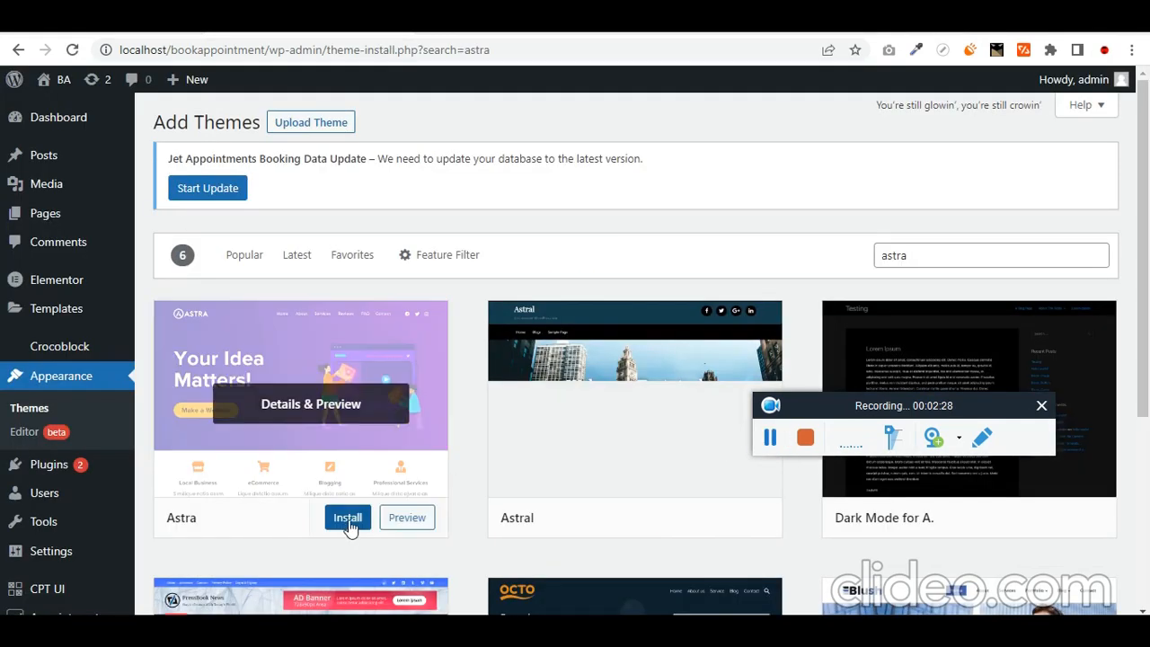
click(349, 520)
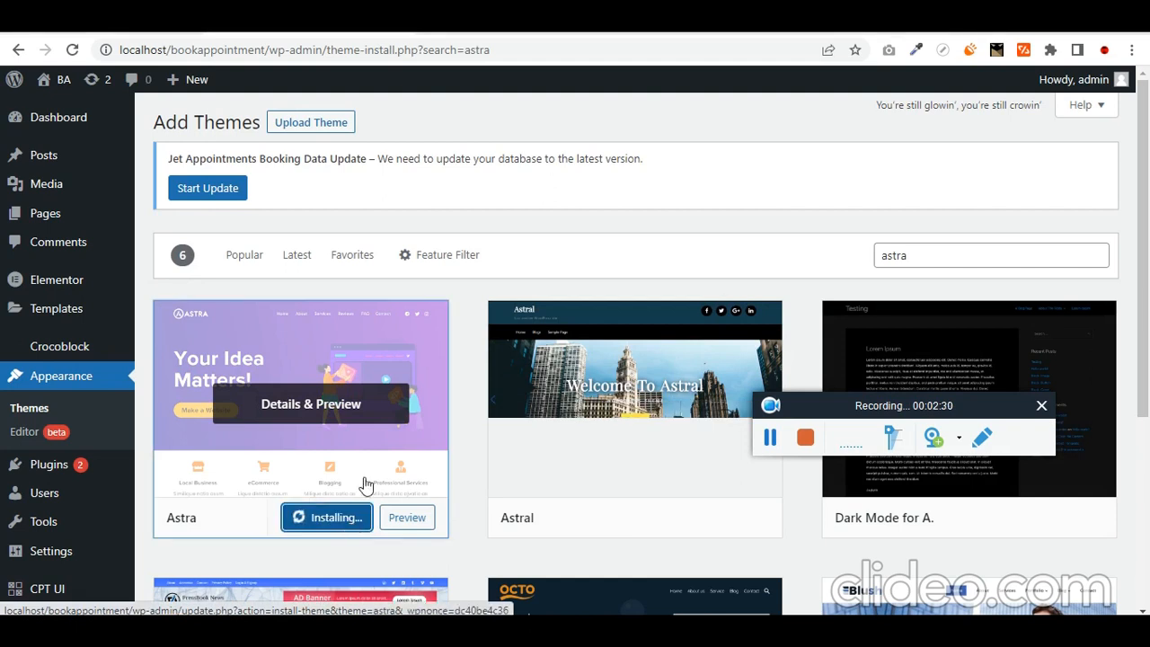
click(765, 446)
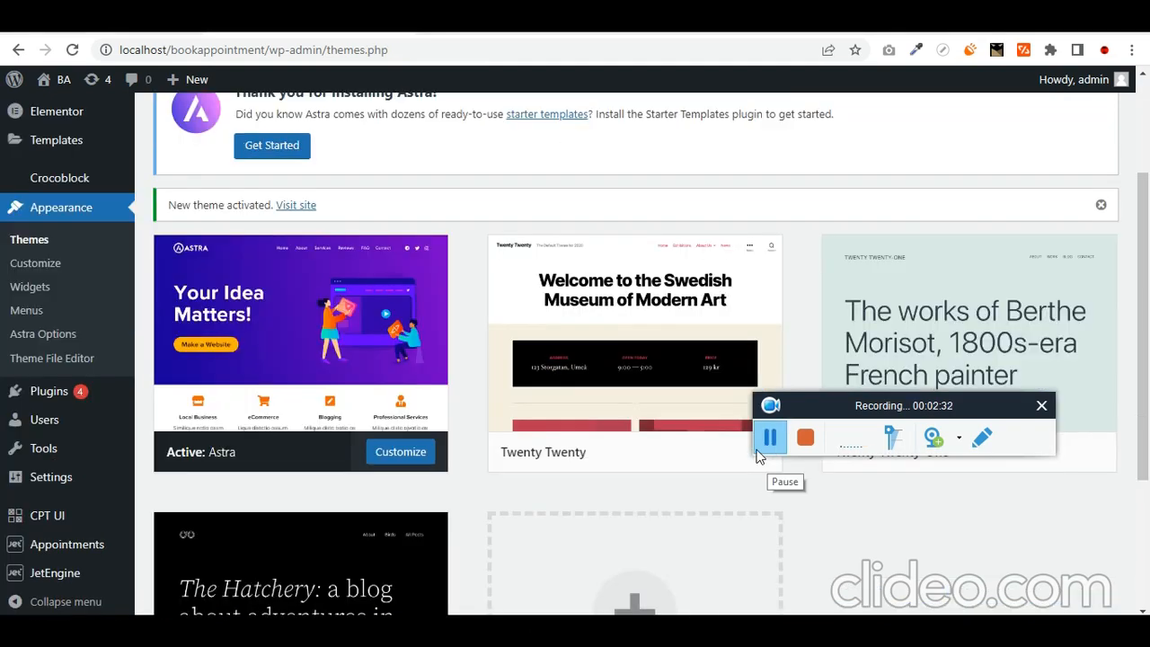
scroll(225, 431, up, 3)
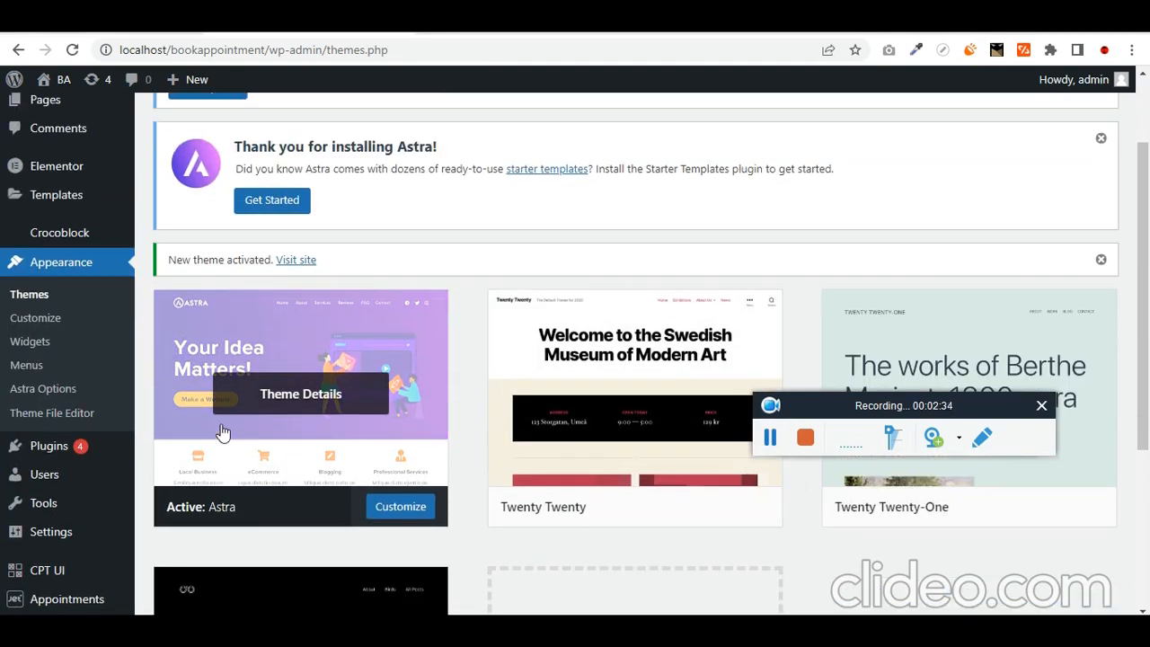
scroll(163, 363, down, 5)
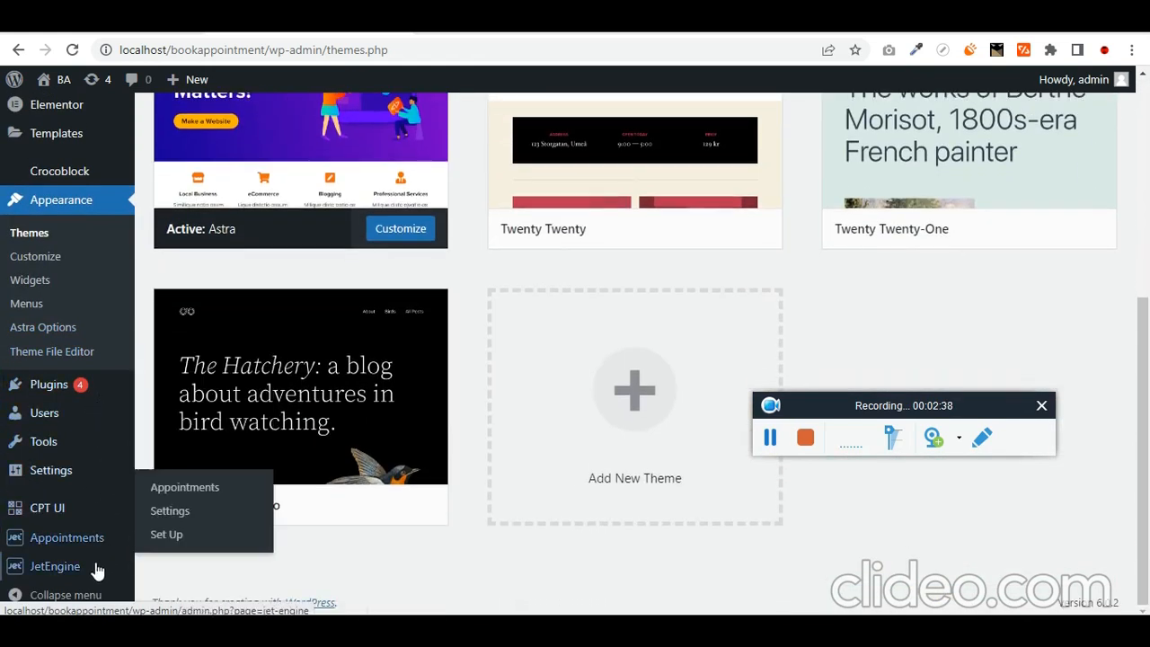
mouse_move(97, 568)
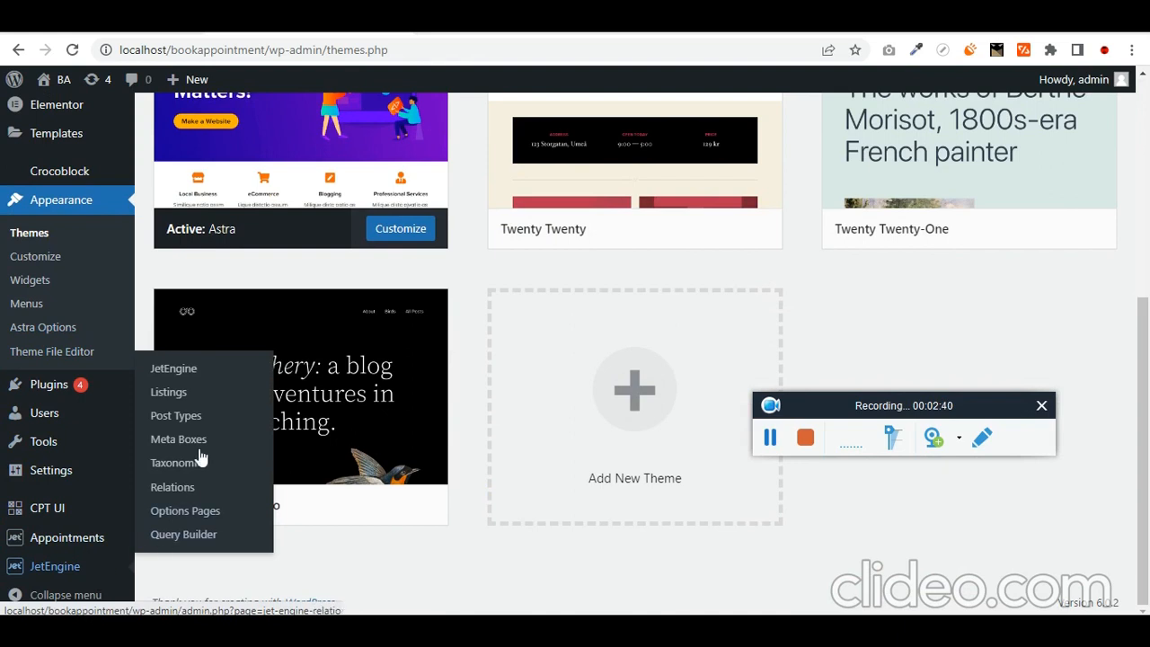
- Go to JetEngine > Post Types and start a new post type with Add New
click(210, 421)
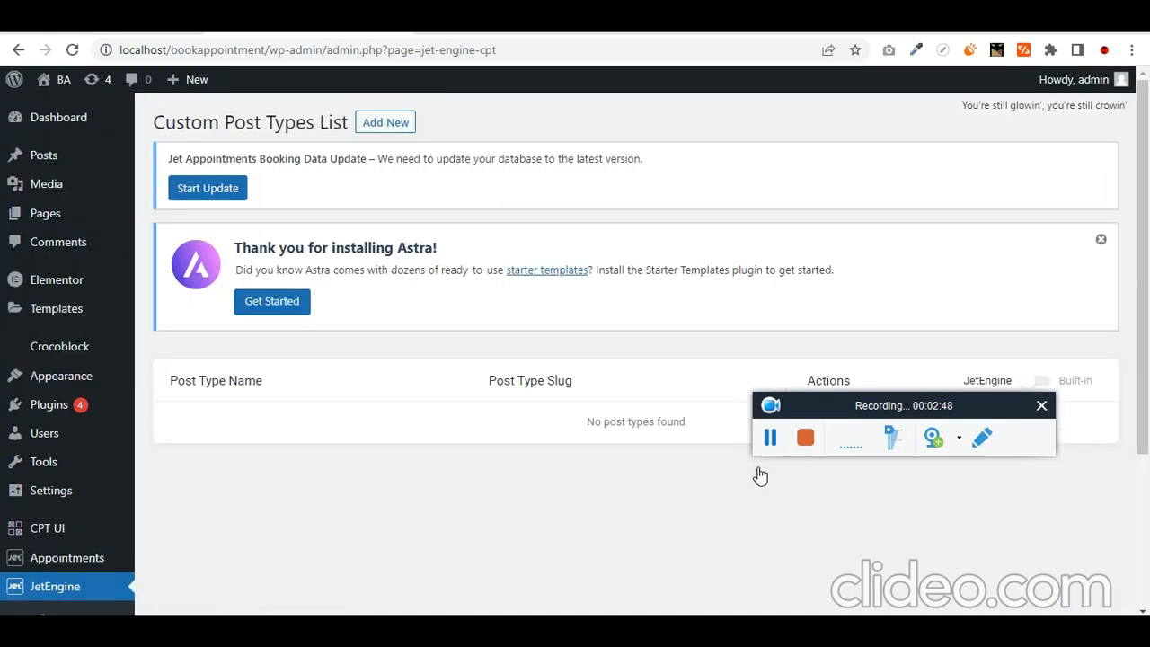
scroll(760, 477, down, 3)
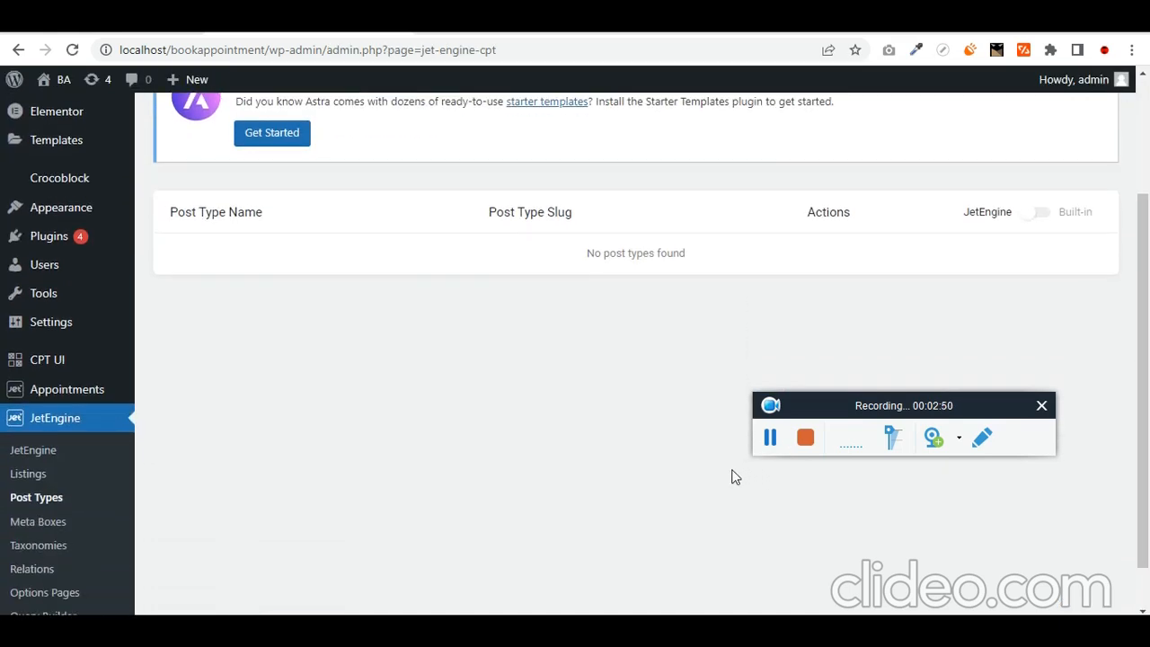
scroll(735, 475, up, 3)
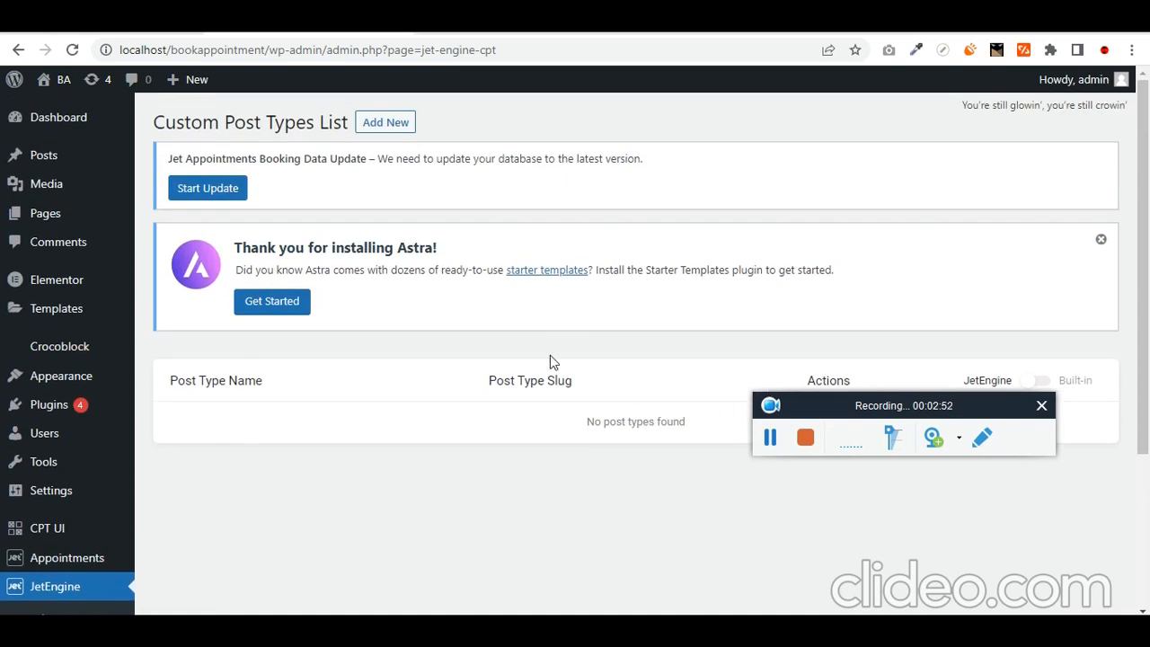
scroll(550, 355, down, 2)
scroll(550, 355, up, 2)
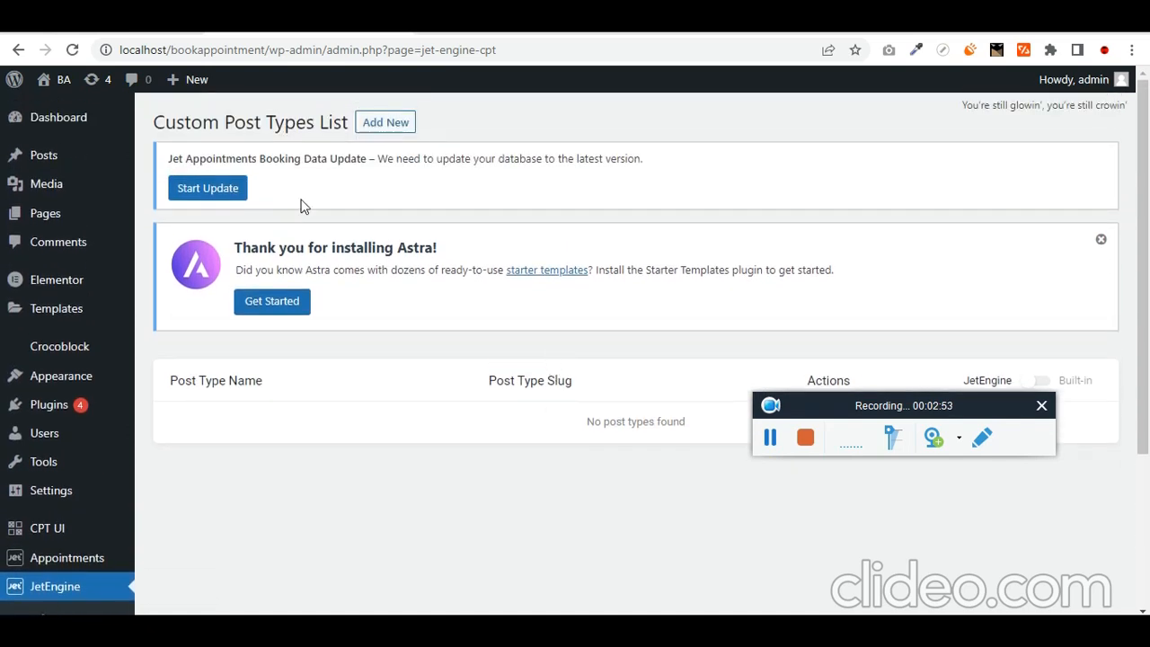
click(405, 126)
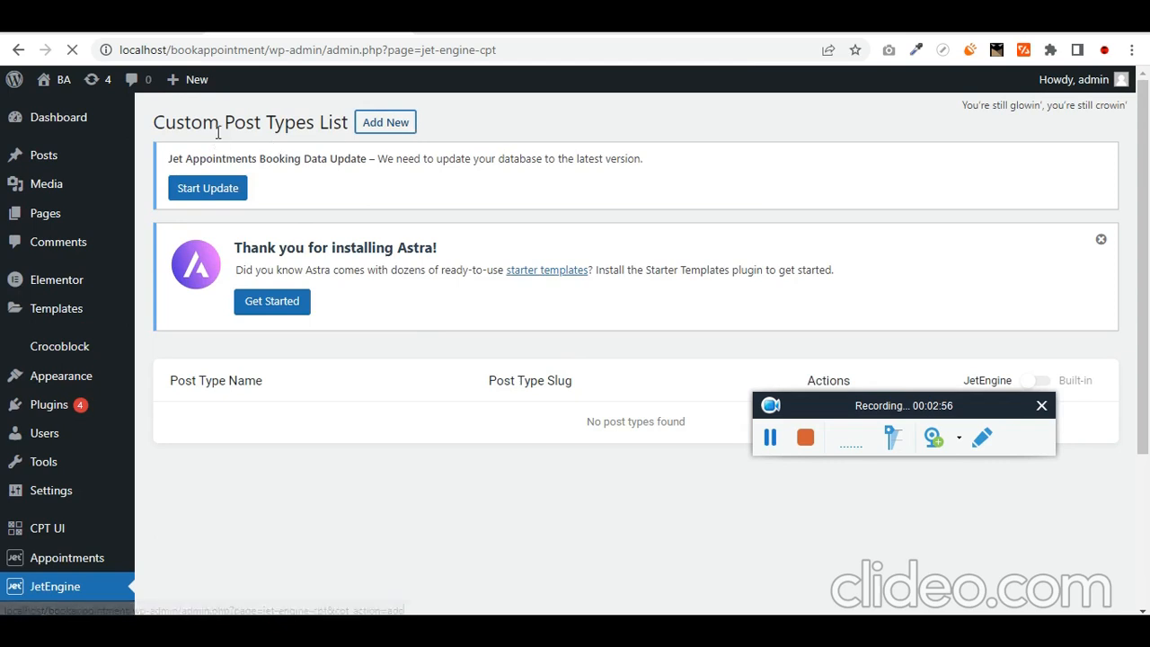
scroll(465, 410, down, 3)
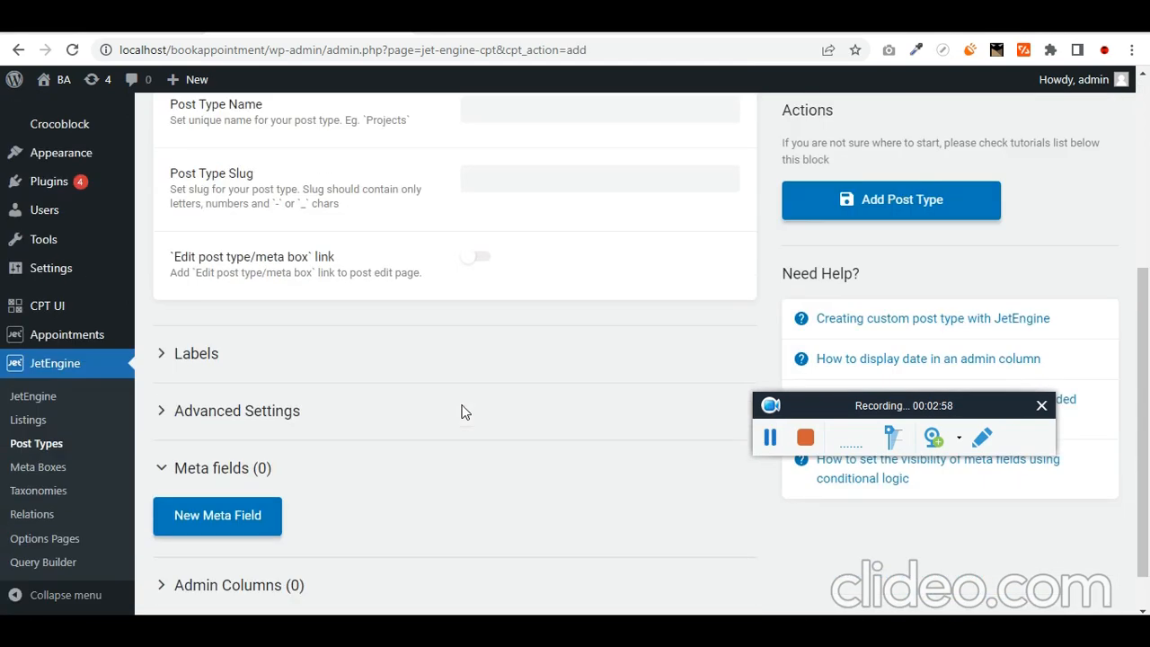
scroll(239, 269, up, 2)
scroll(257, 405, up, 2)
scroll(333, 368, down, 3)
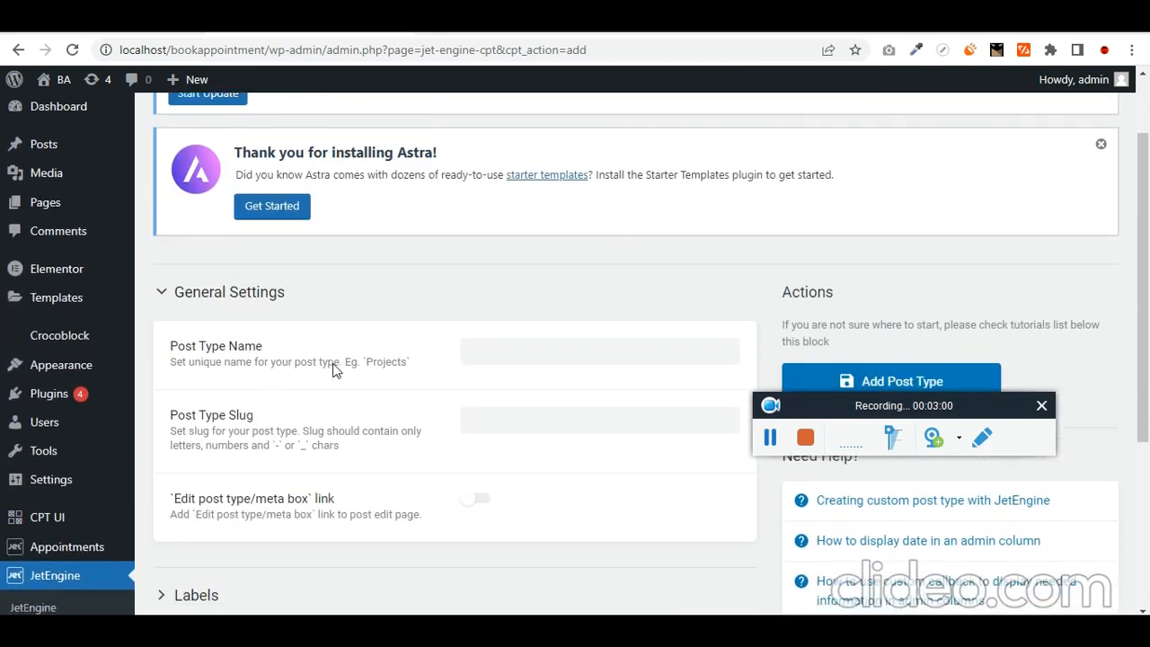
- Name the post type Service with slug service and turn on the edit-link option
click(527, 194)
text(Ser)
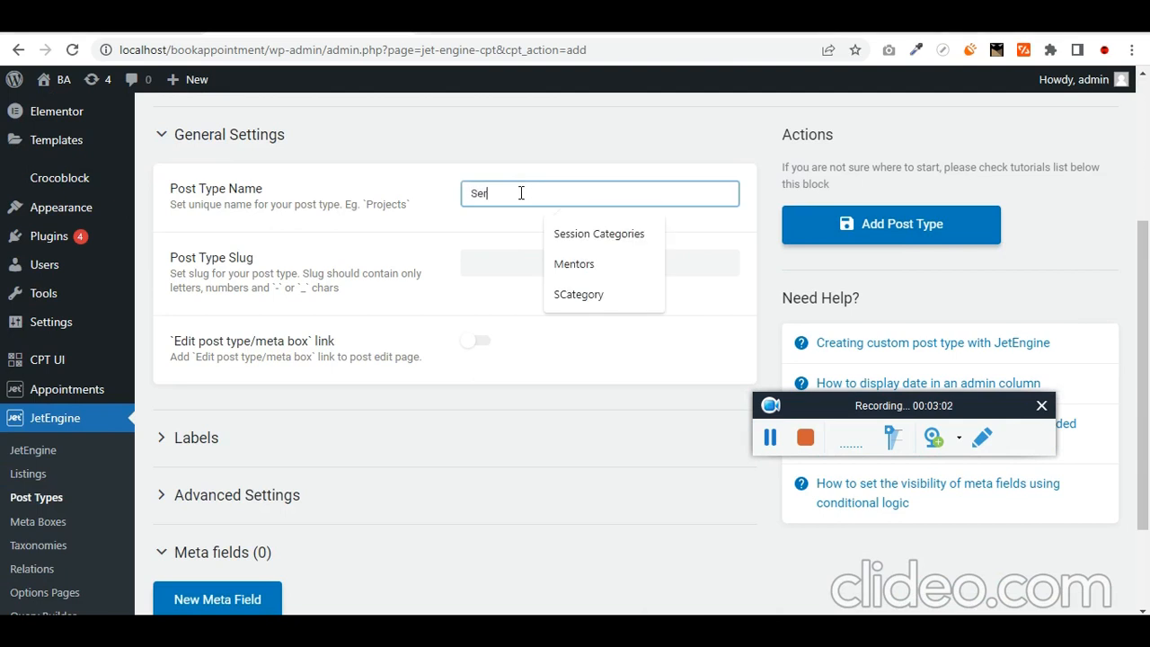
text(vice)
key(ctrl+a)
key(Tab)
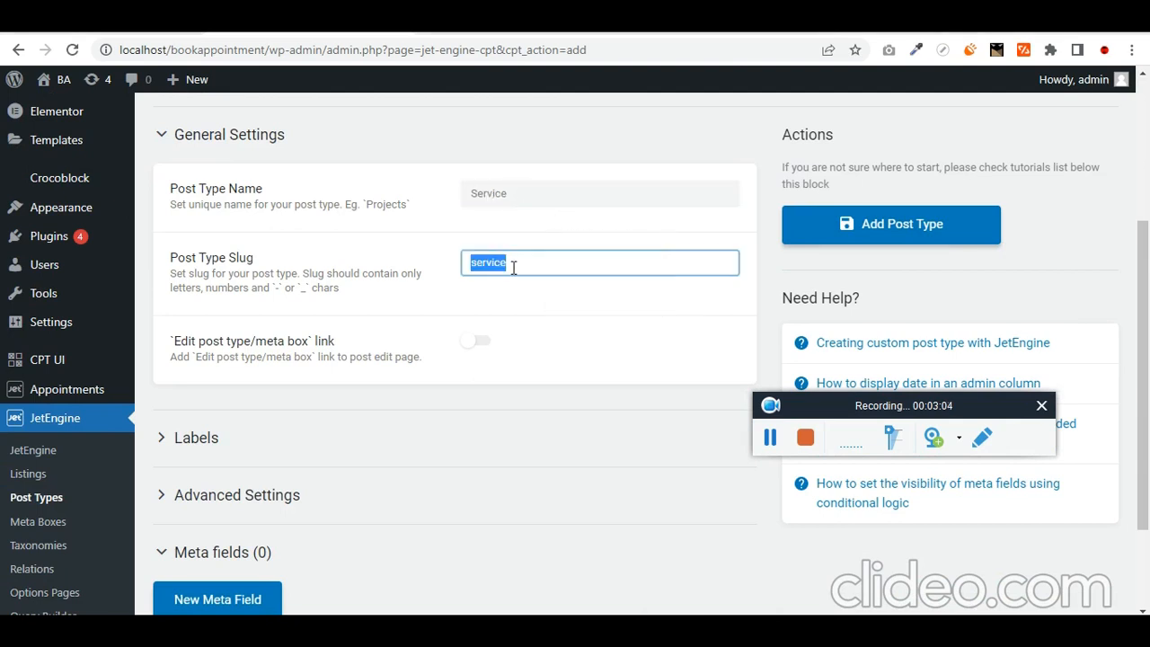
key(Tab)
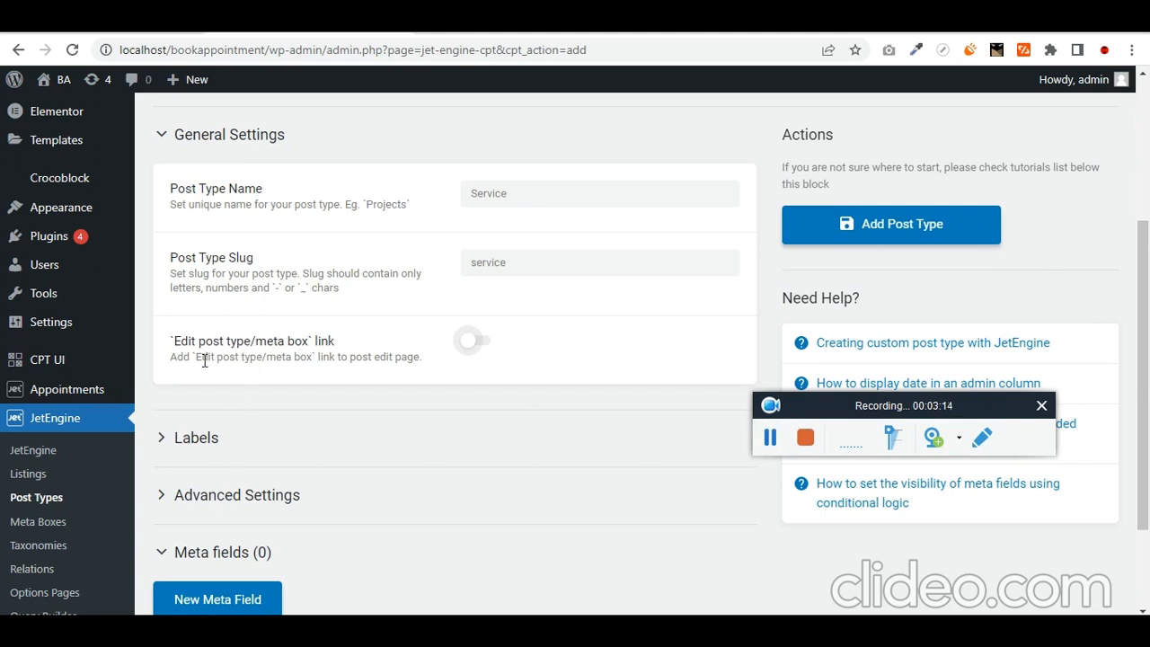
click(465, 343)
scroll(405, 395, down, 2)
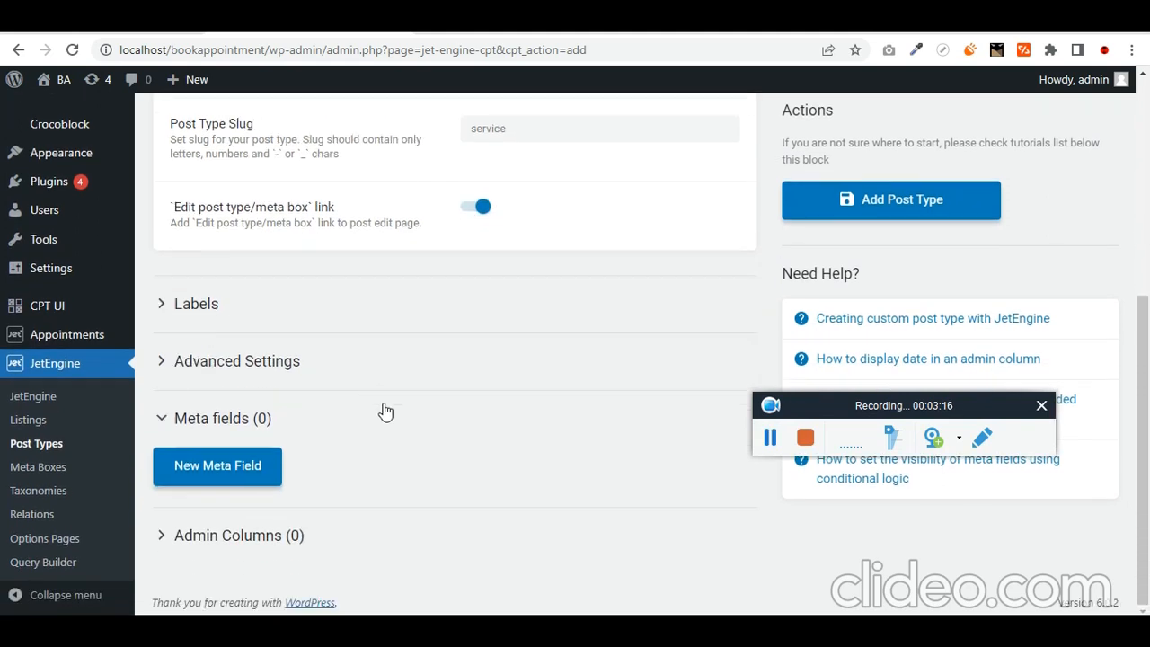
- Add a new meta field and expand the Labels settings
click(255, 469)
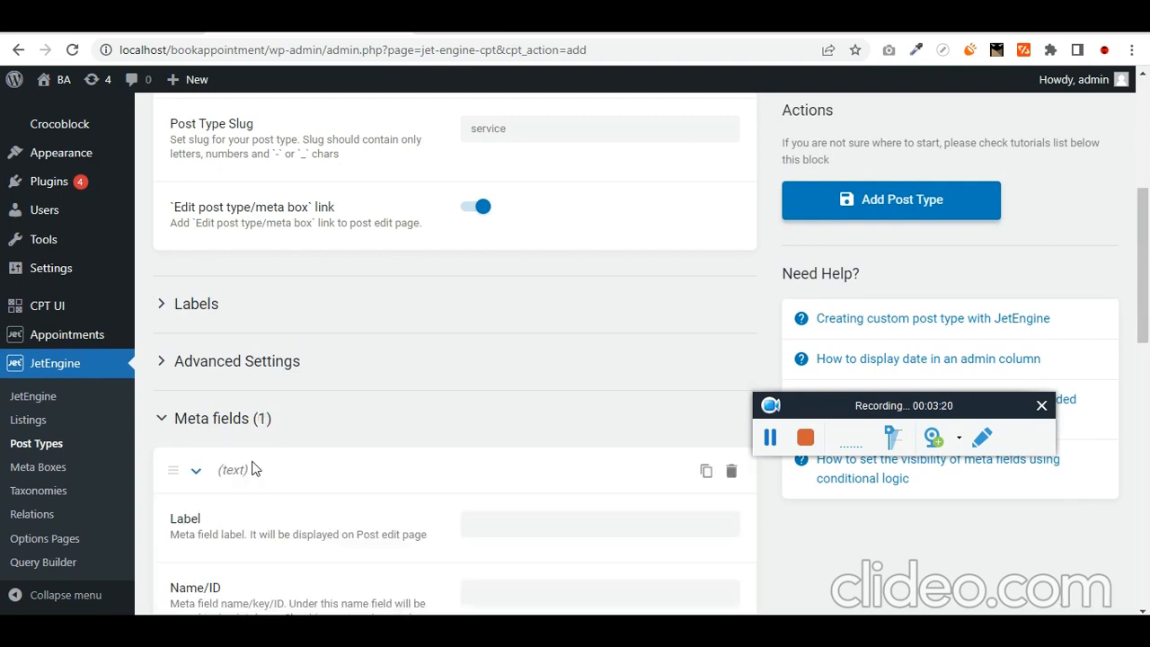
scroll(452, 437, up, 5)
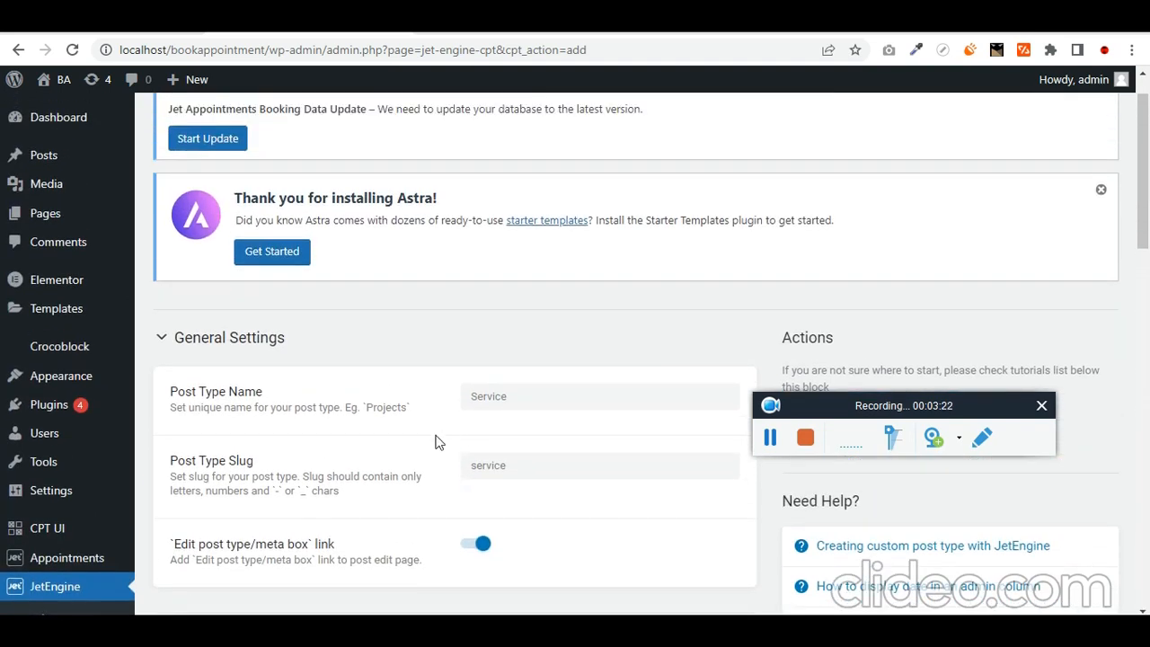
scroll(322, 426, down, 4)
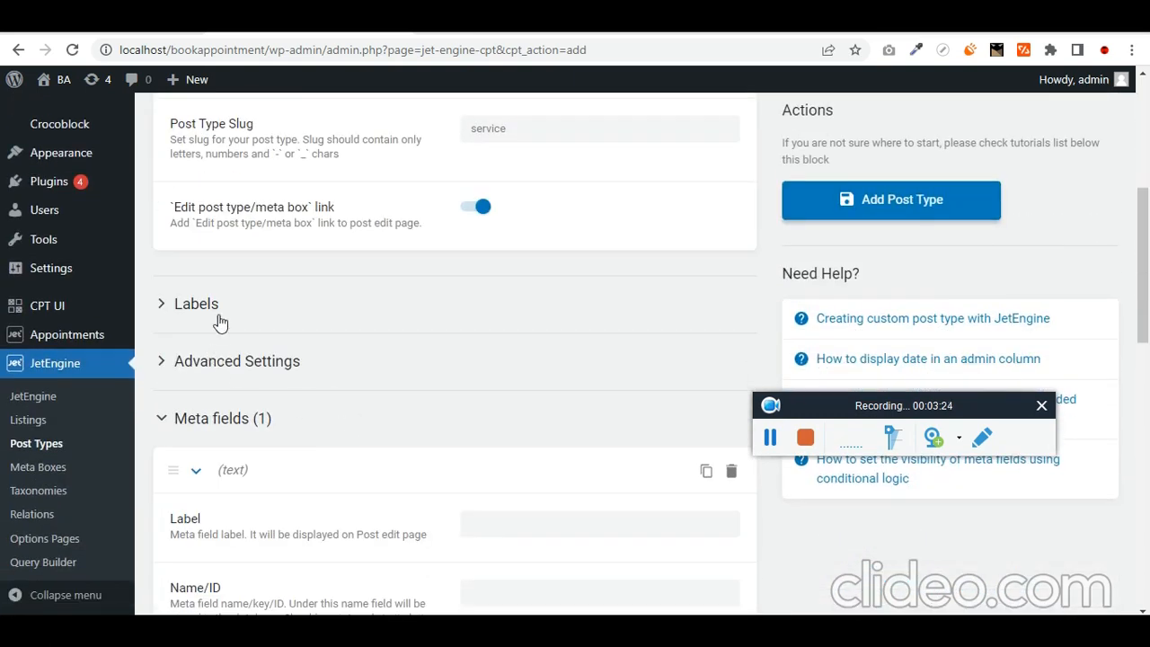
click(219, 321)
scroll(220, 324, down, 2)
- Enter 'service' as the singular name and accept the auto-filled labels
click(572, 193)
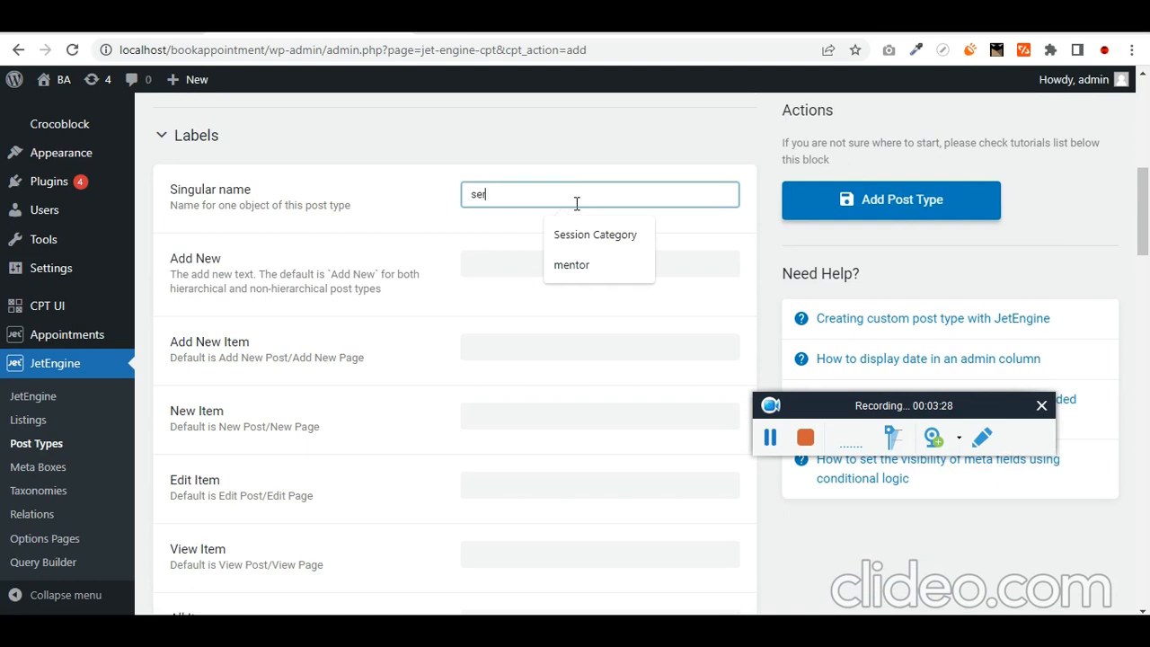
key(Tab)
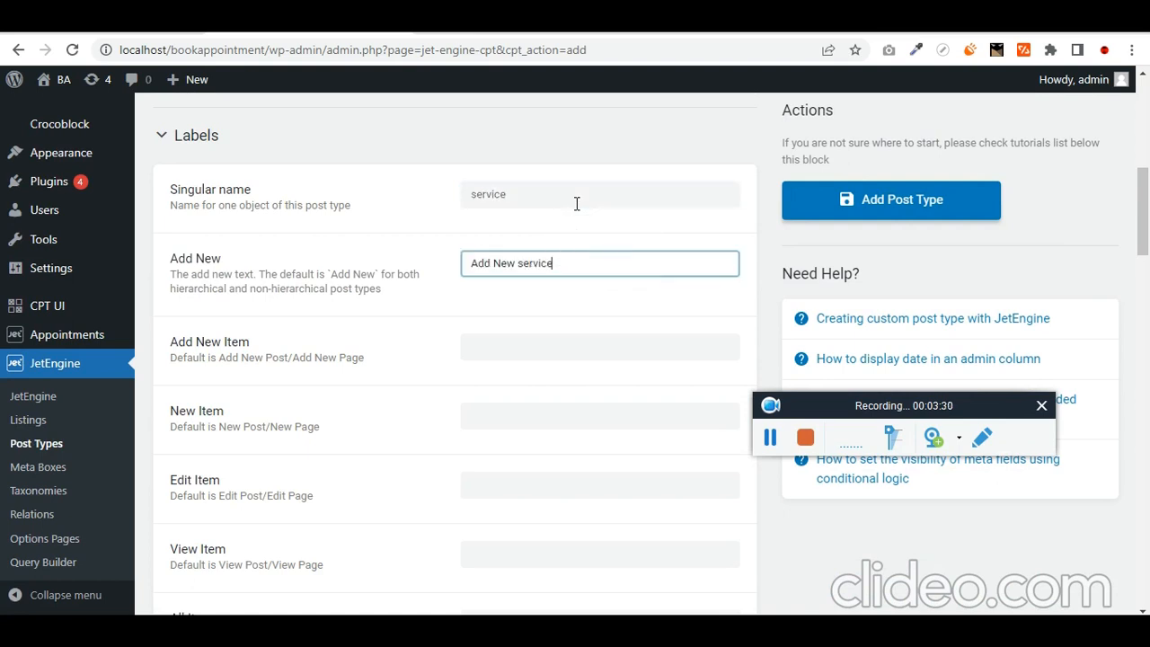
key(Tab)
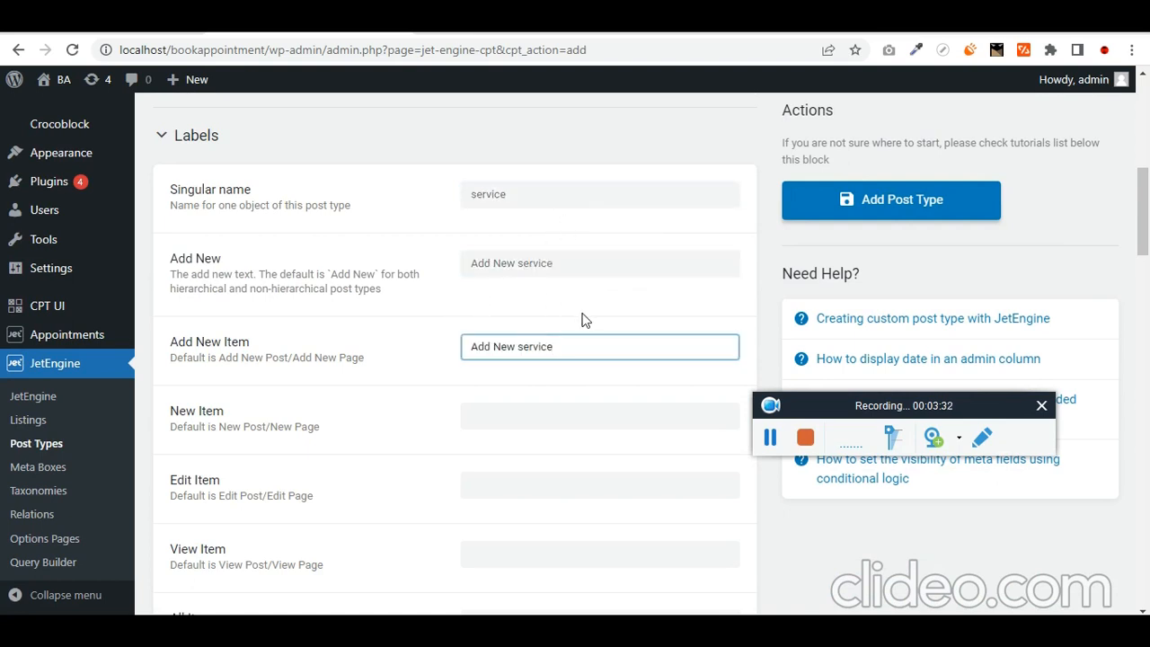
key(Tab)
key(Tab)
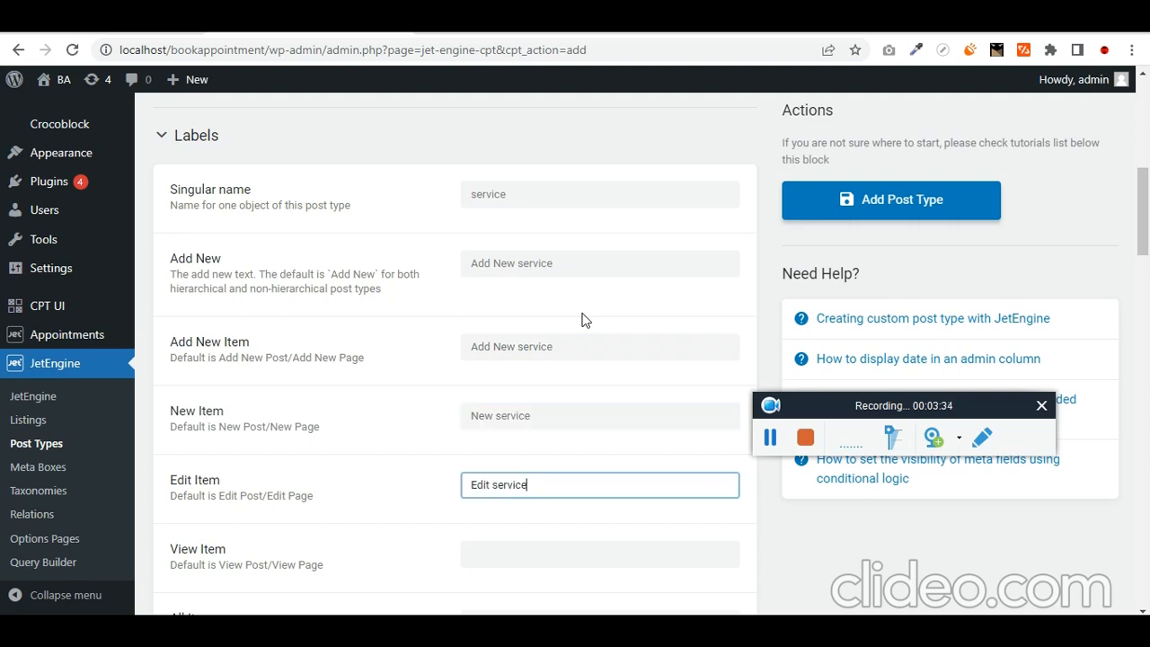
scroll(513, 314, down, 1)
key(Tab)
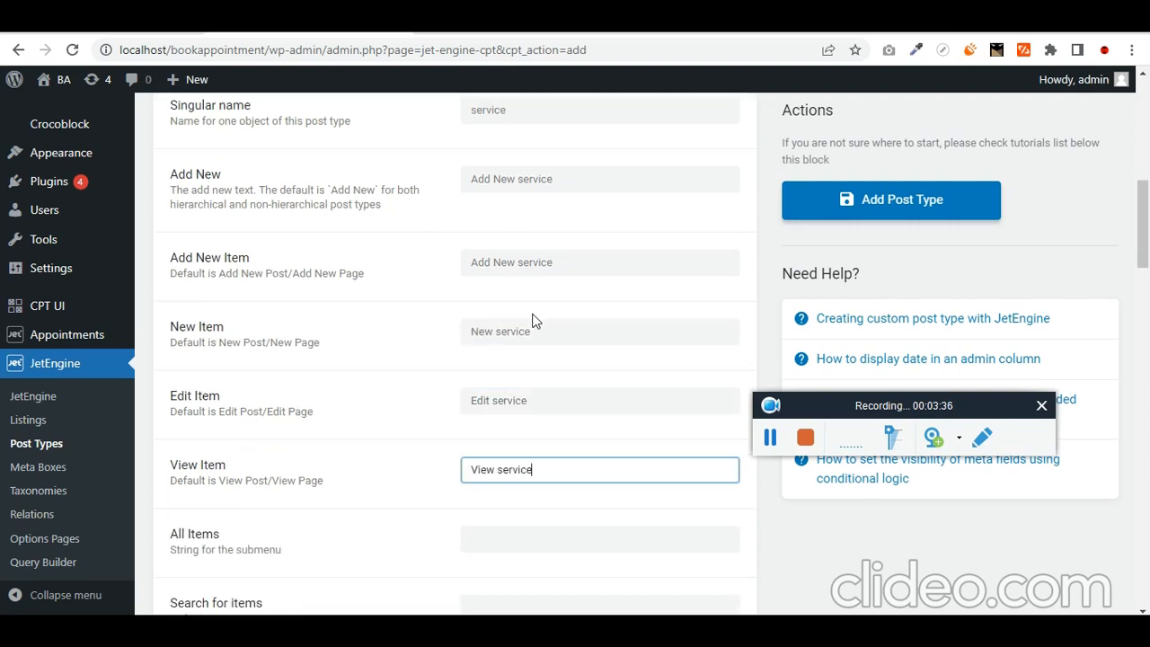
scroll(577, 325, down, 2)
key(Tab)
key(Tab)
scroll(577, 325, down, 1)
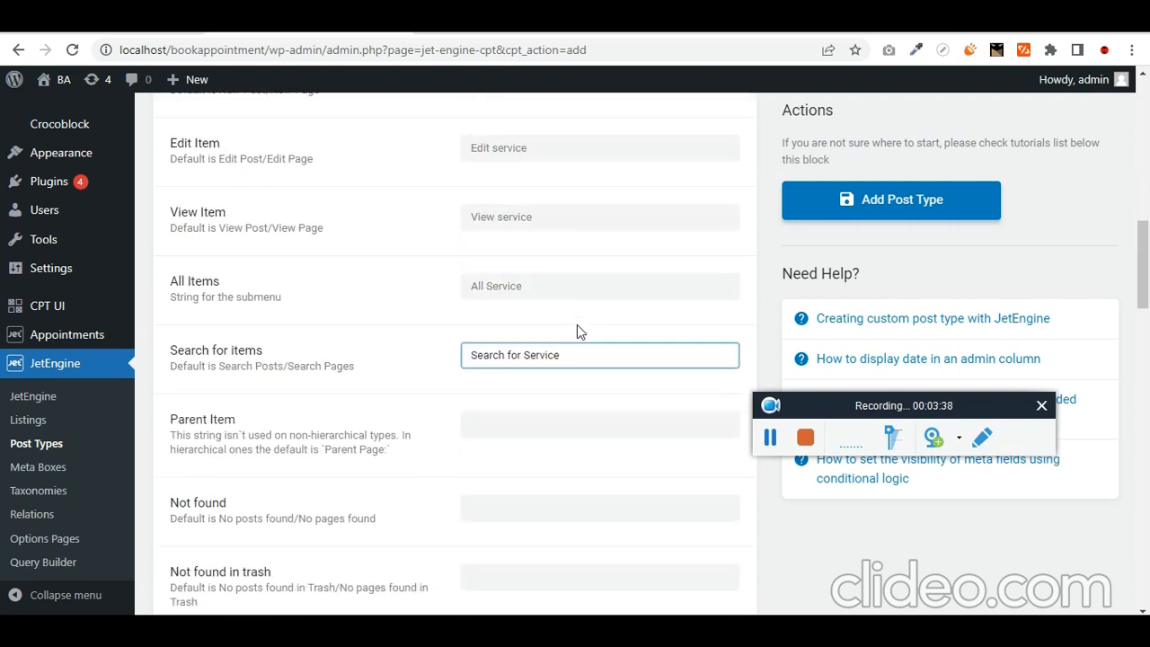
scroll(577, 324, up, 3)
scroll(577, 325, down, 3)
key(Tab)
key(Tab)
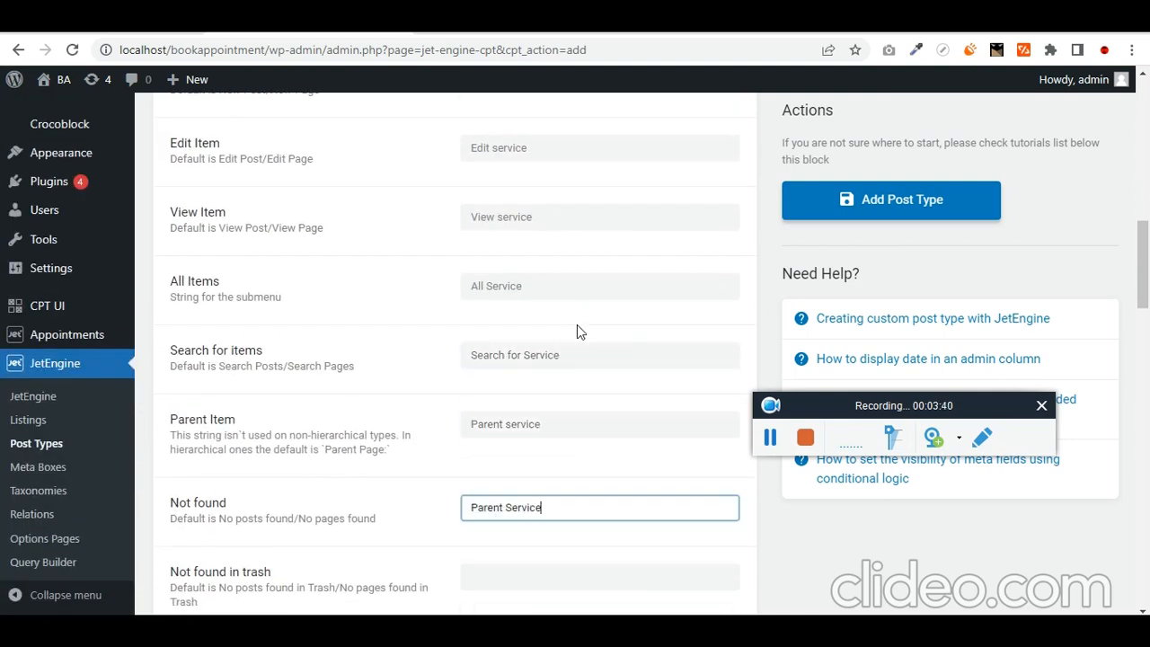
key(Tab)
scroll(577, 324, down, 3)
key(Tab)
scroll(578, 324, down, 2)
key(Tab)
key(Tab)
key(Tab)
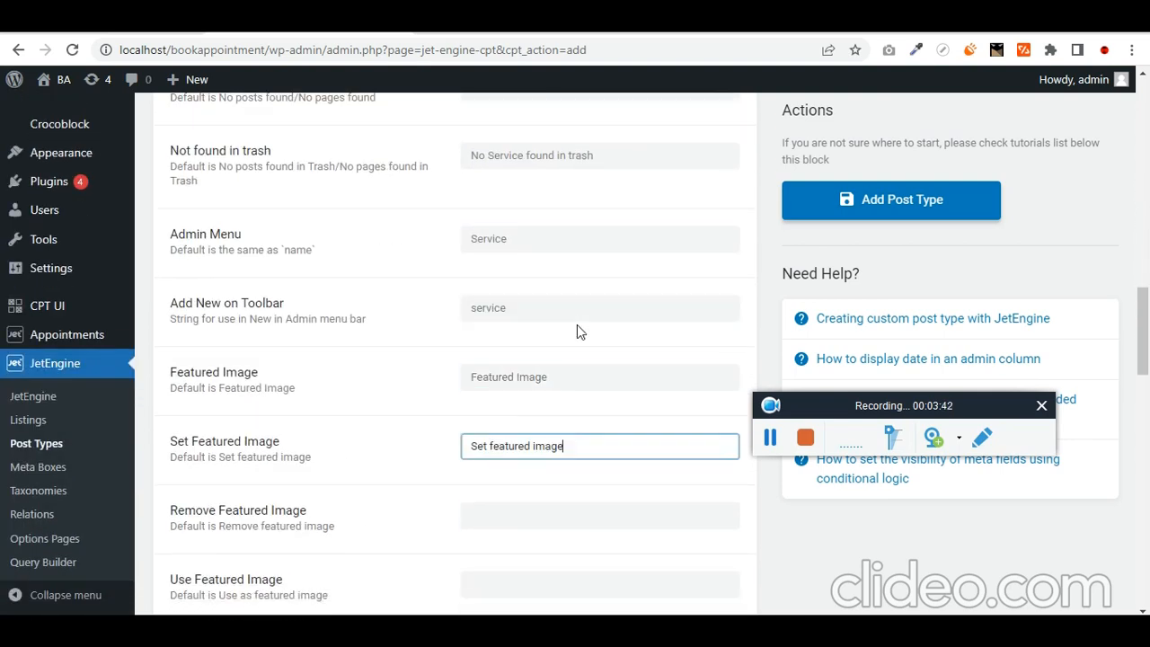
key(Tab)
scroll(578, 324, down, 2)
key(Tab)
key(Tab)
key(Tab)
scroll(577, 324, down, 10)
key(Tab)
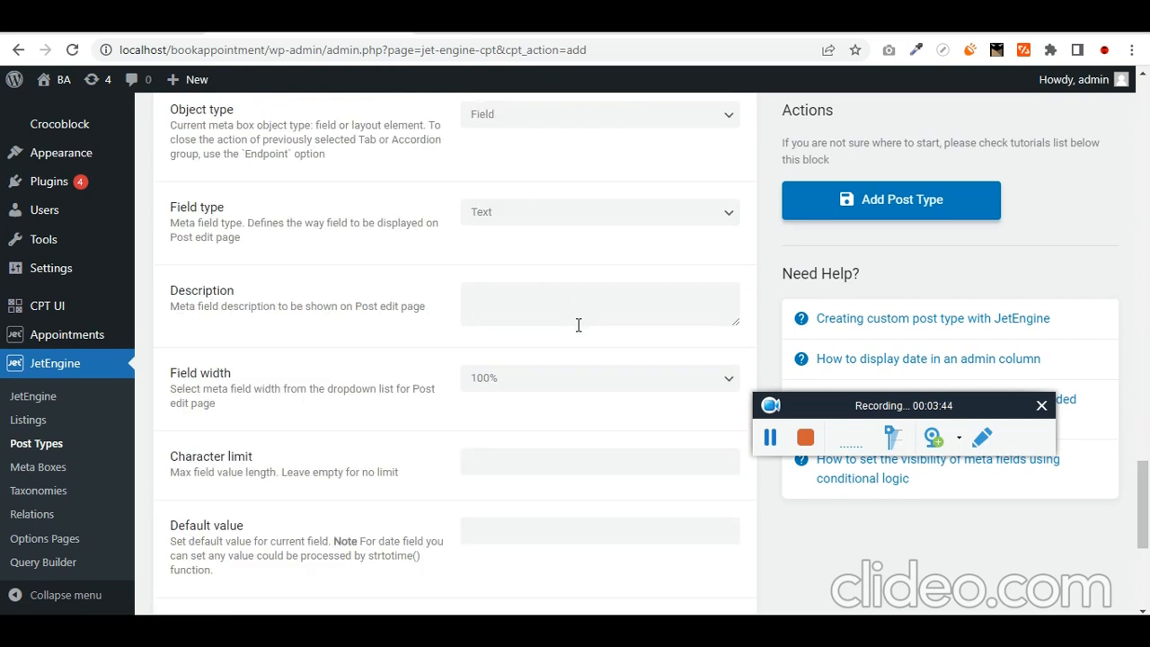
scroll(426, 410, up, 3)
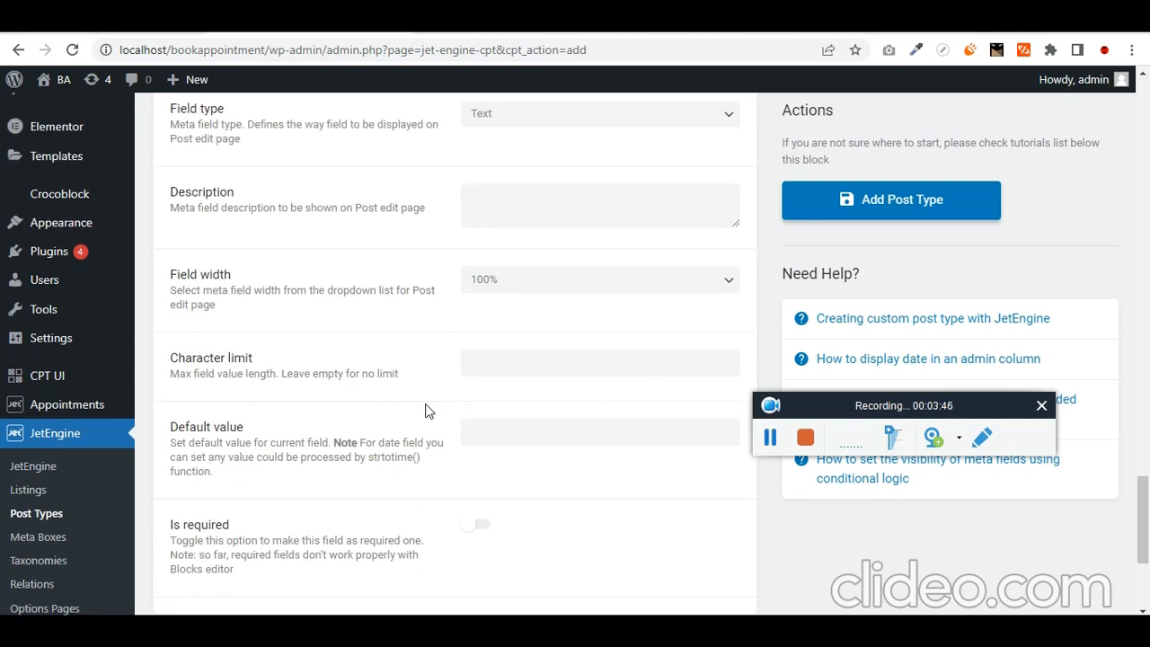
scroll(426, 411, up, 1)
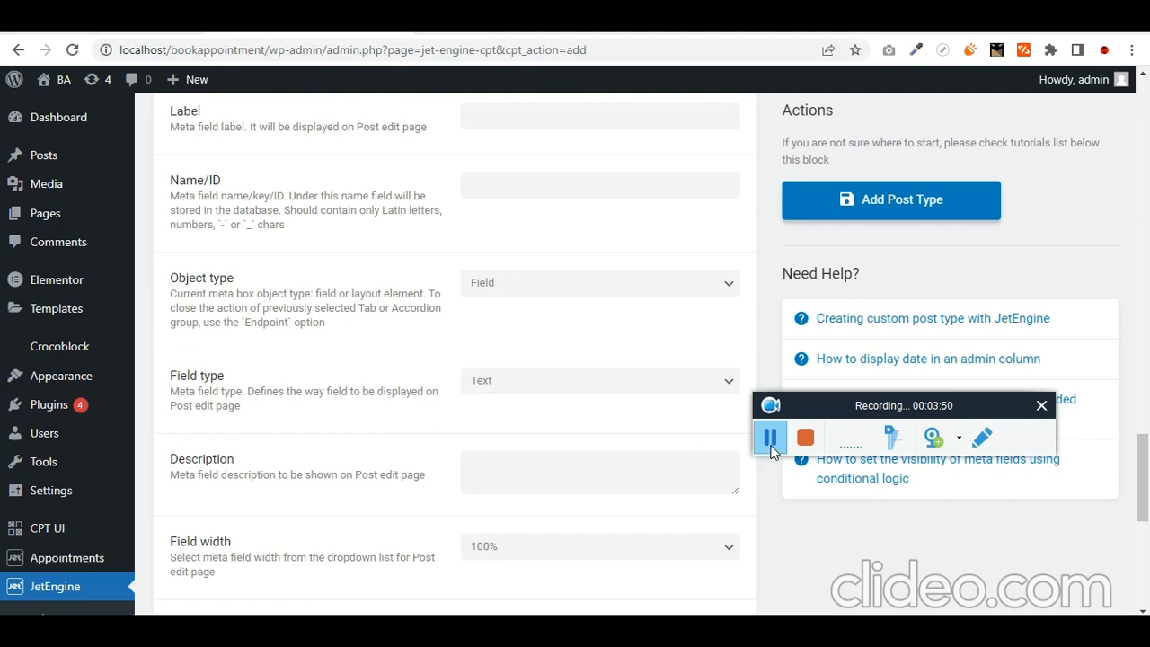
scroll(485, 403, up, 3)
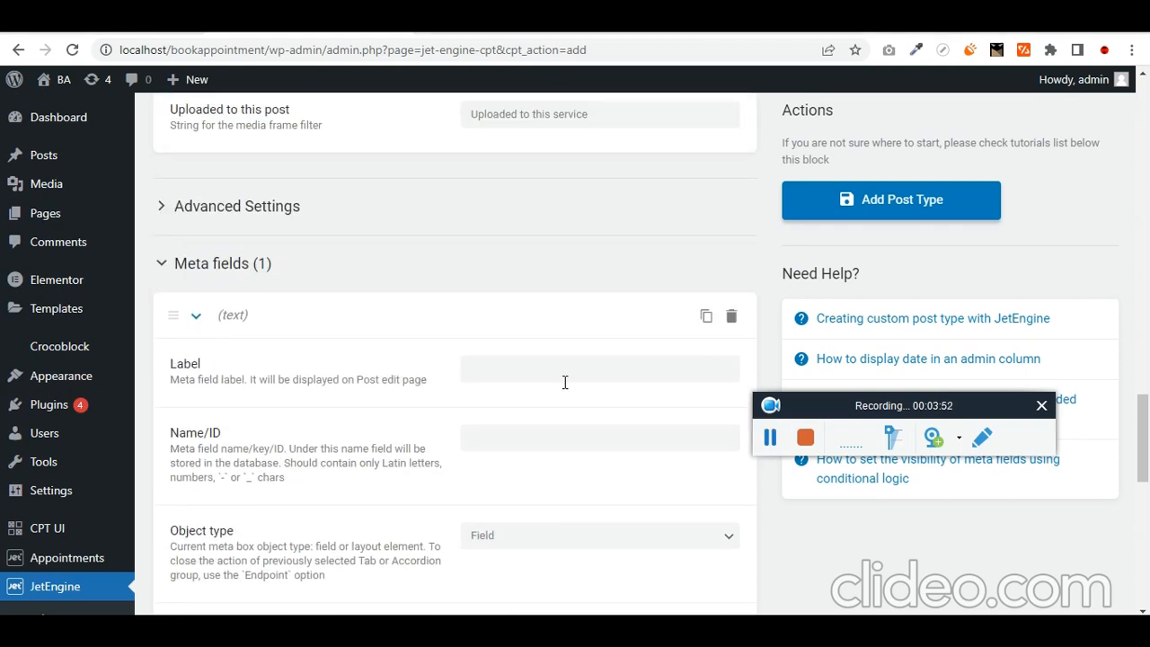
- Create the meta field labelled Icon with field type Media
click(567, 373)
text(Icon)
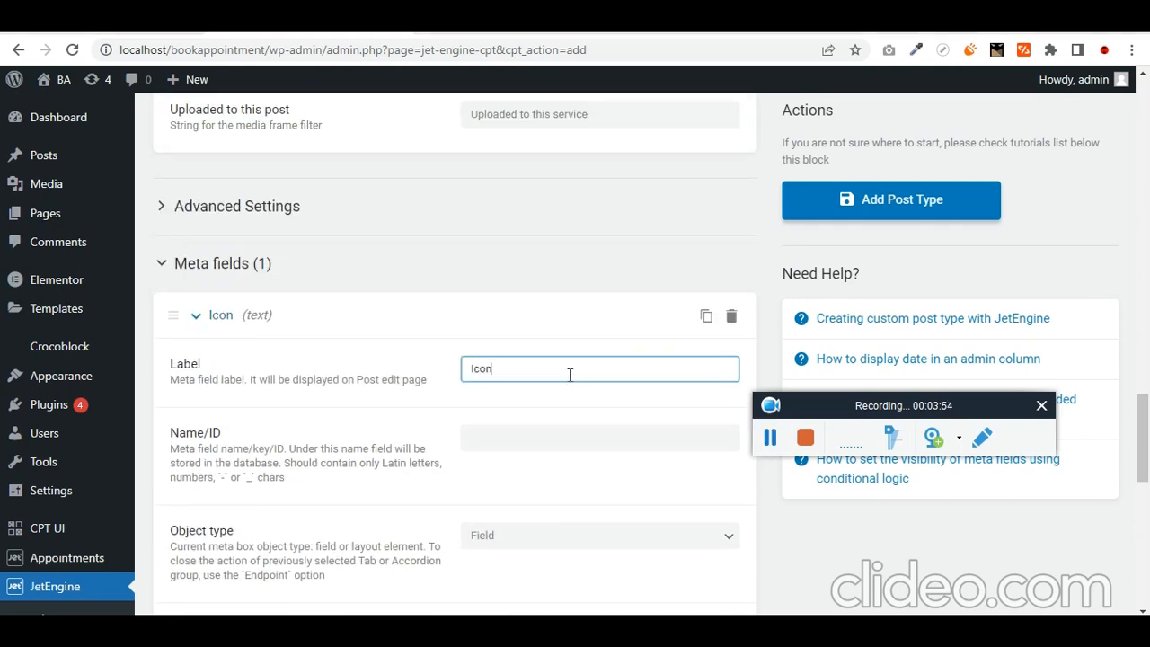
scroll(570, 377, down, 2)
key(Tab)
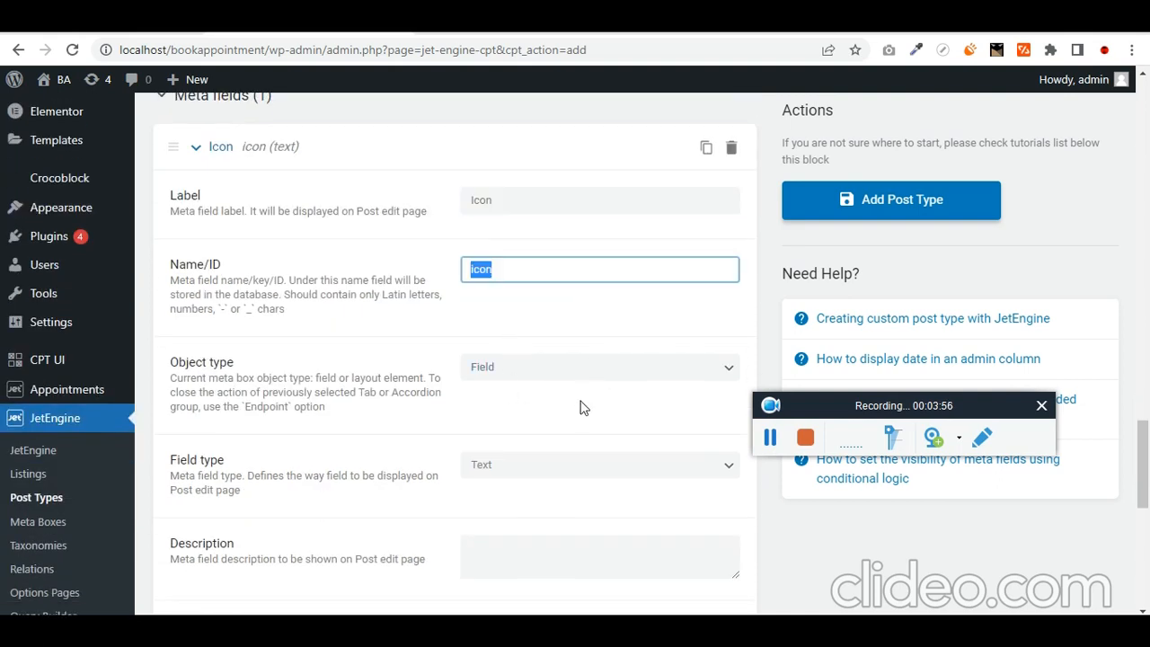
key(Tab)
scroll(530, 416, down, 1)
click(516, 284)
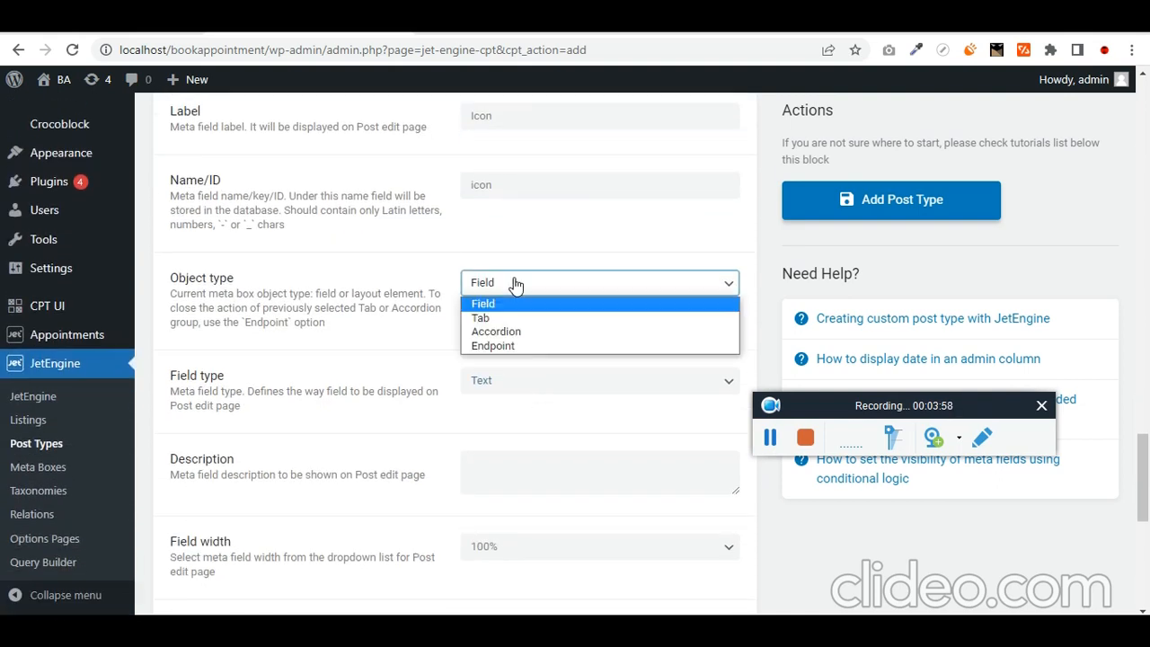
scroll(418, 403, down, 2)
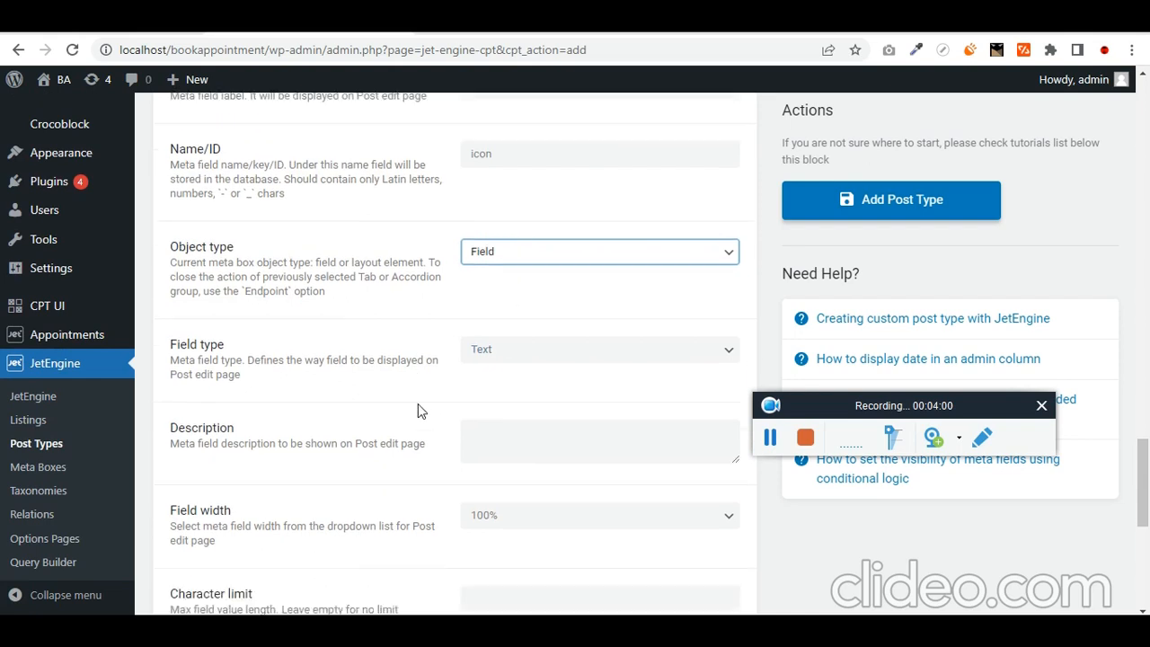
click(554, 296)
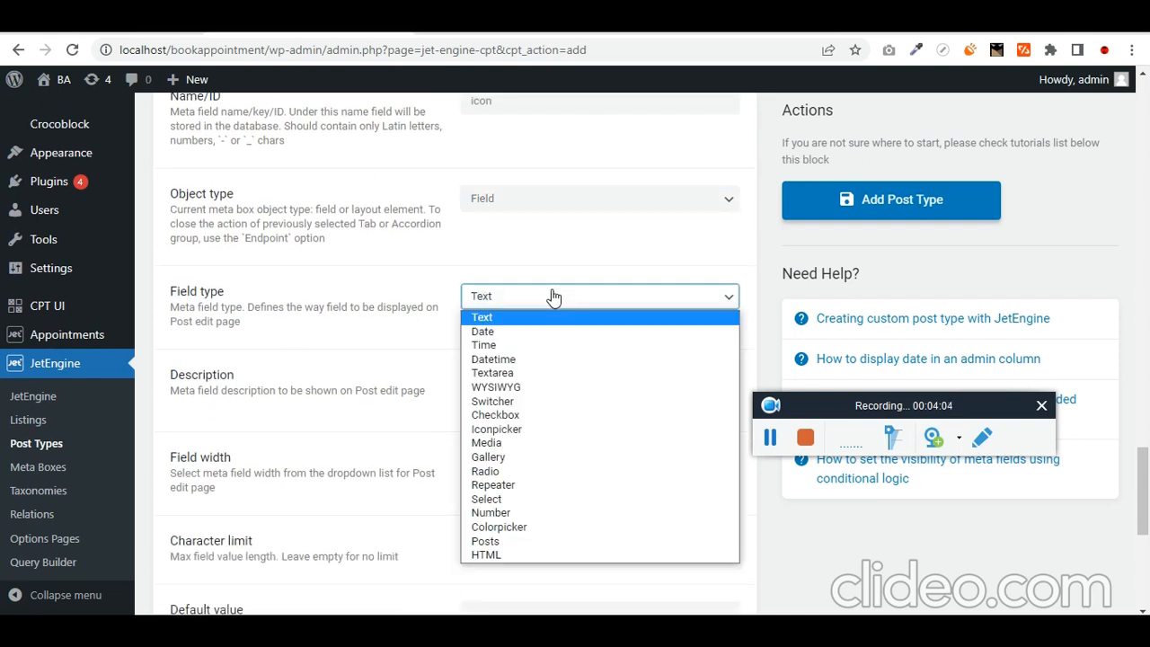
key(m)
click(526, 443)
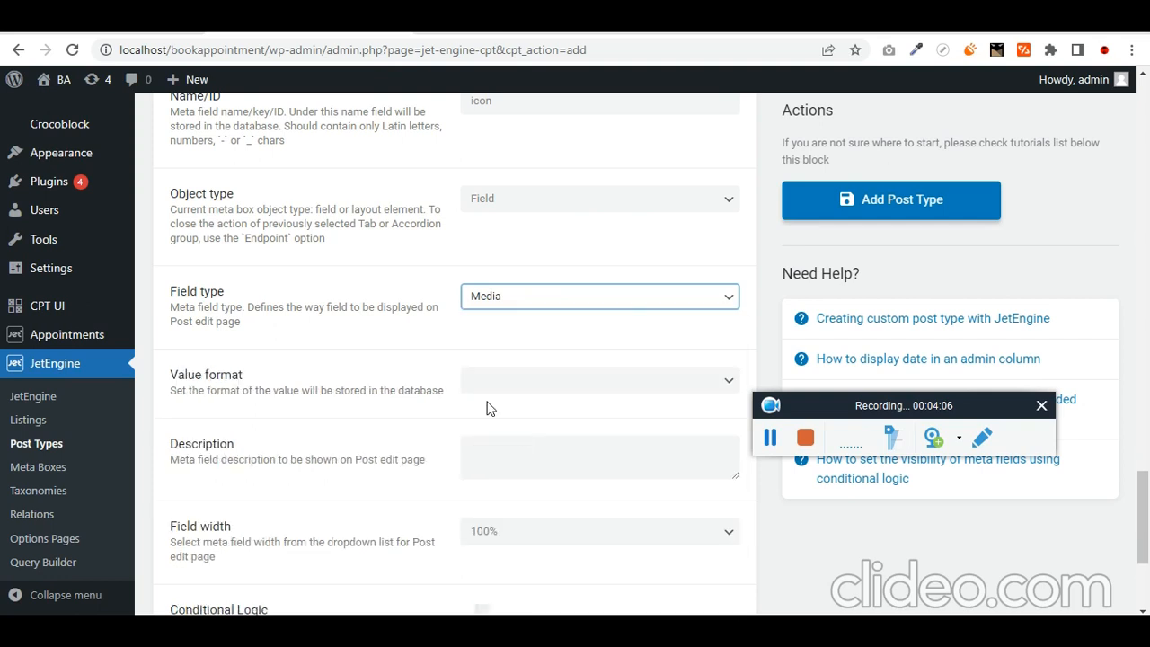
- Keep the default value format, set Icon's width to 50%, and add another meta field
scroll(477, 400, down, 2)
click(527, 214)
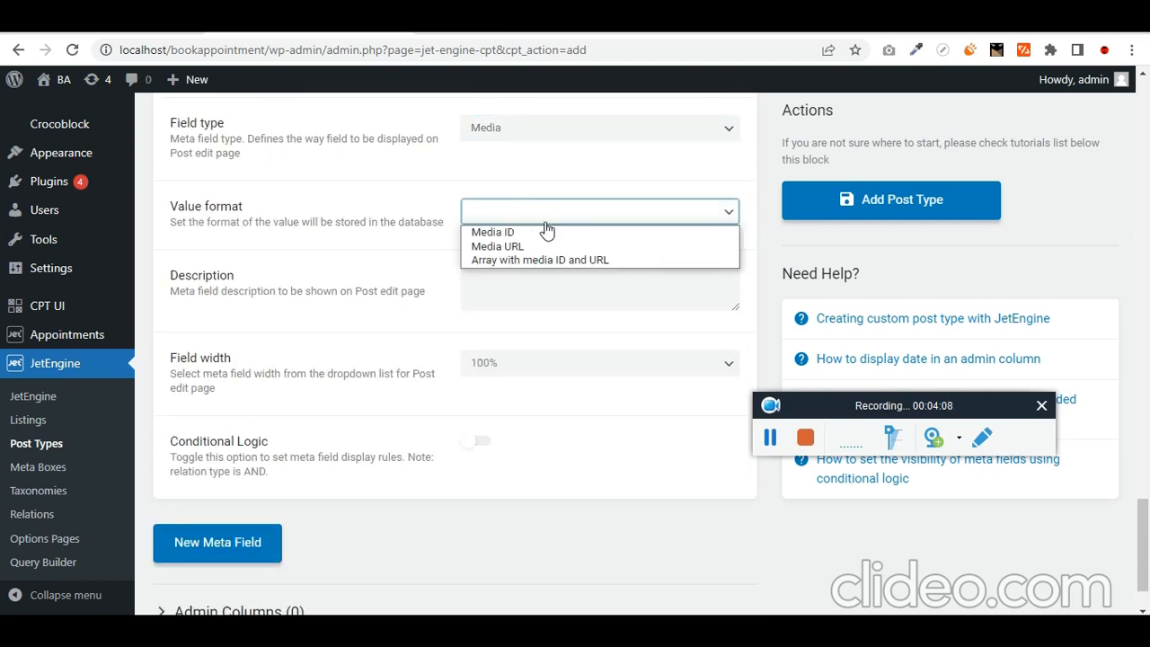
click(422, 283)
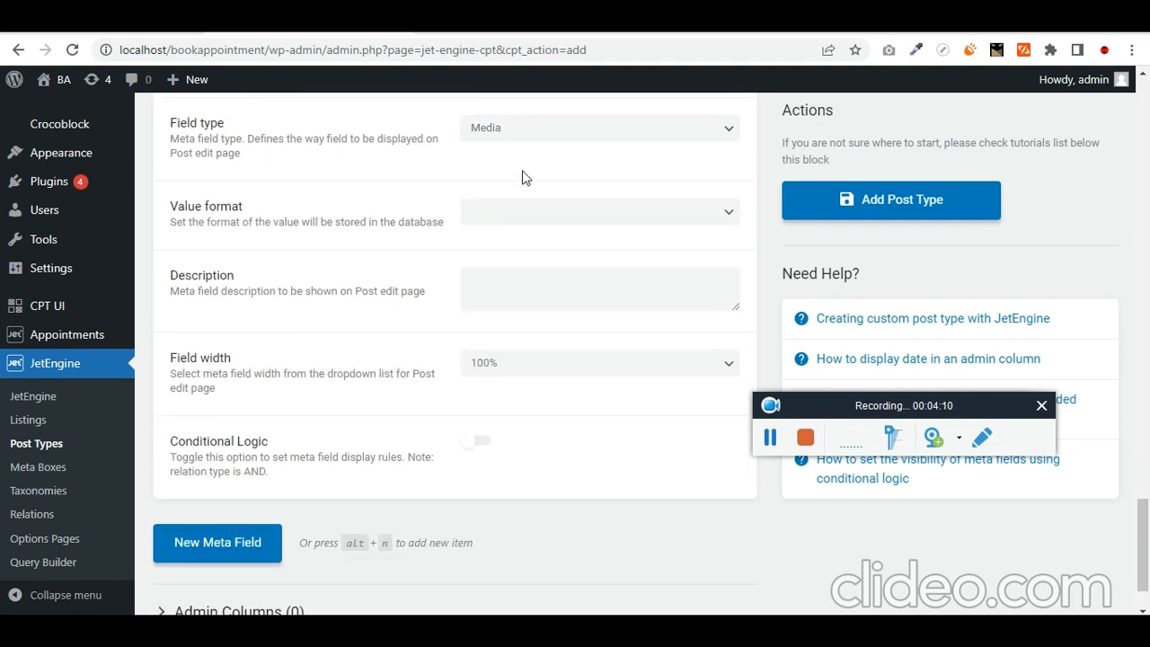
click(770, 437)
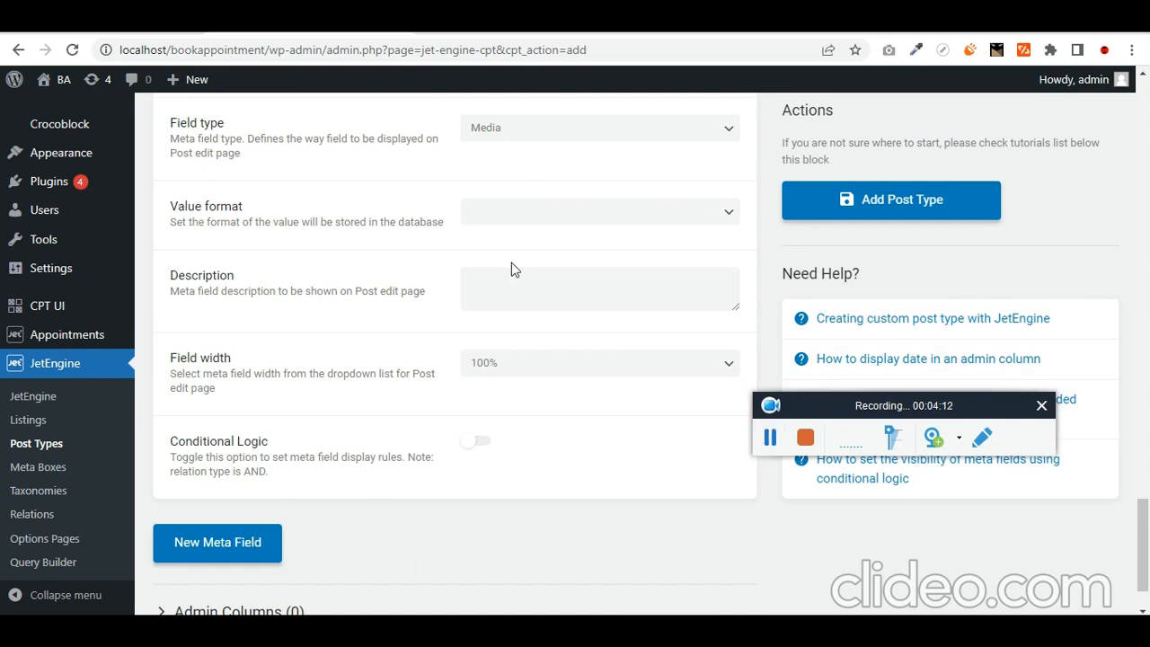
click(562, 368)
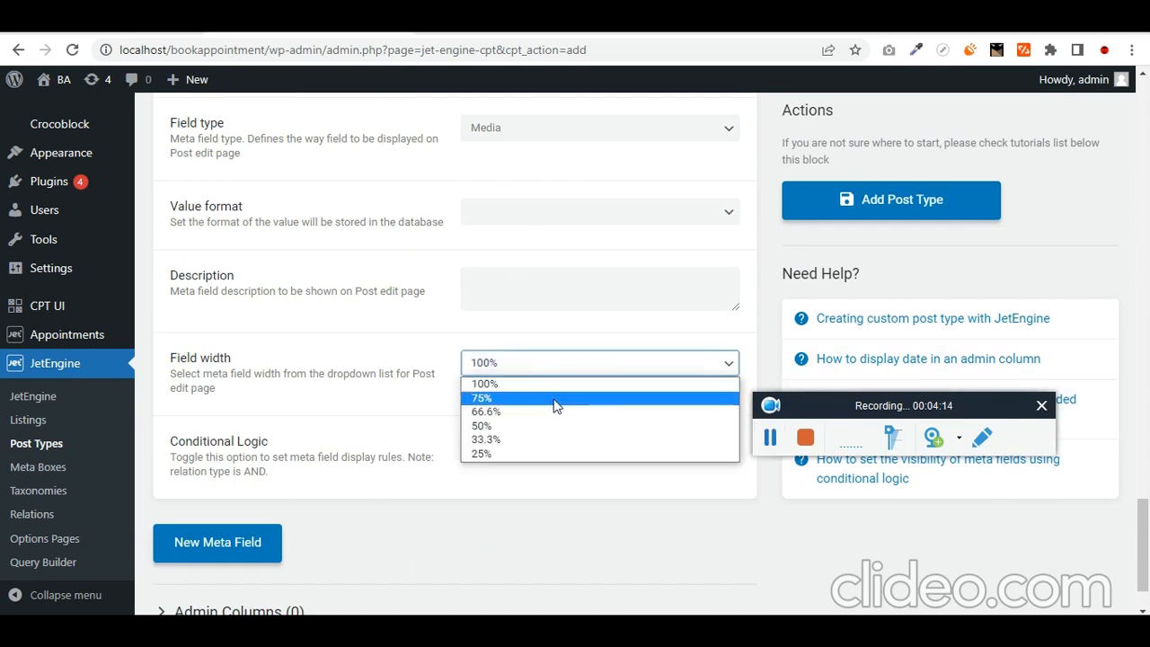
click(552, 426)
click(264, 543)
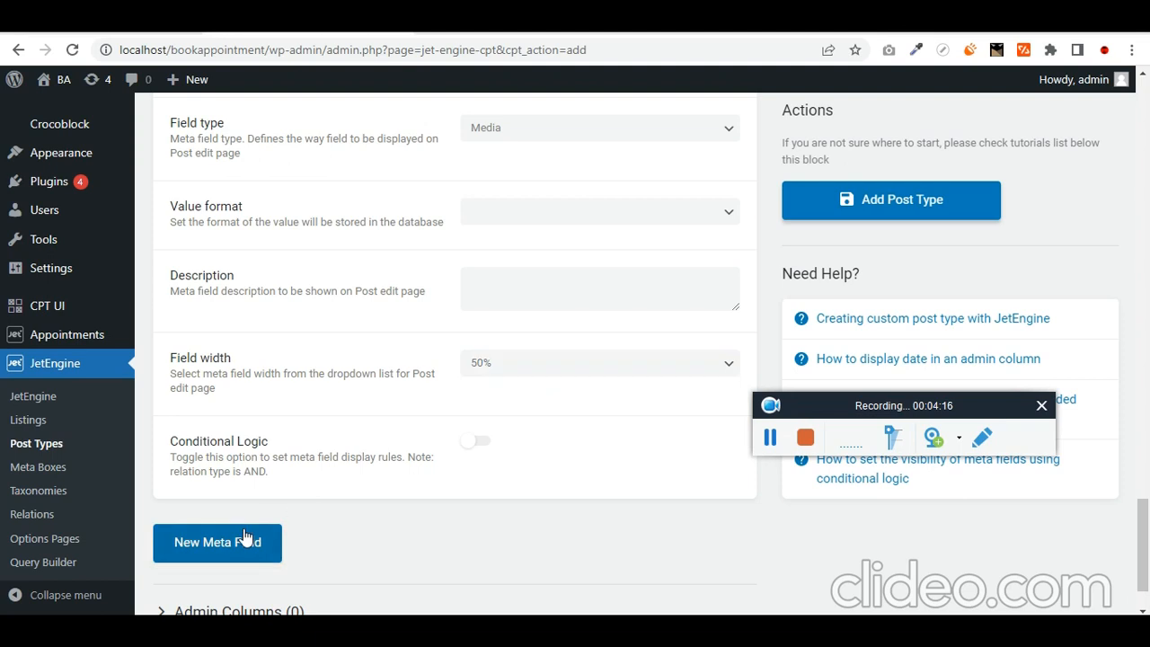
scroll(524, 392, down, 5)
- Label the current meta field 'Consulation' and set its width to 50%
click(561, 179)
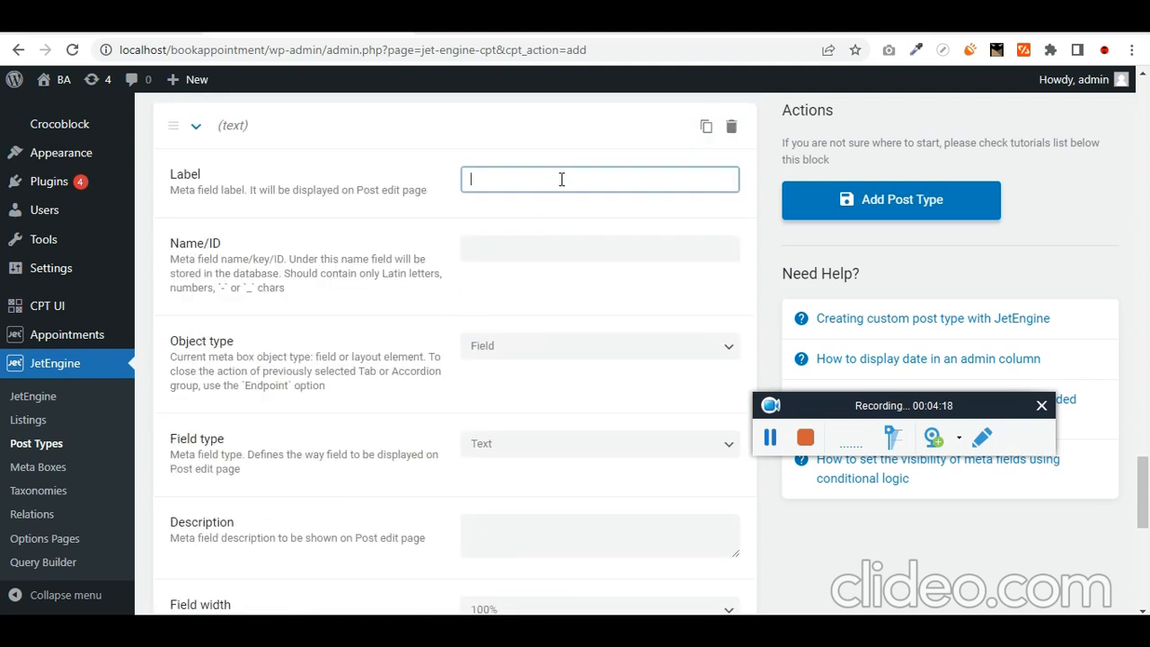
text(Consula)
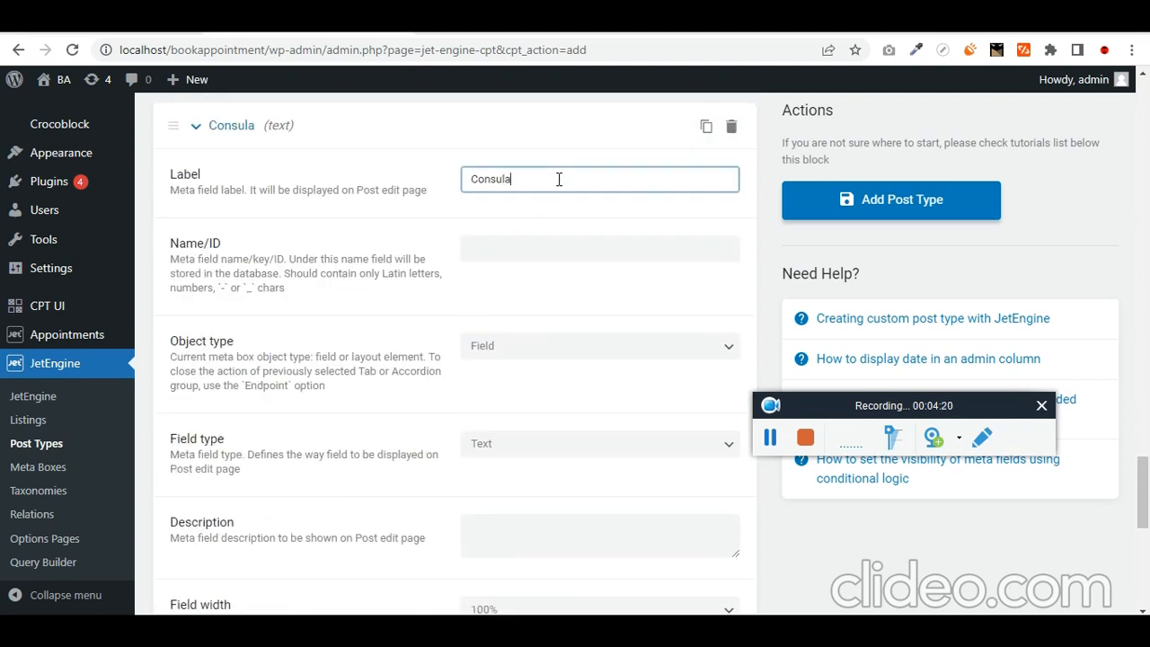
text(tion)
key(Tab)
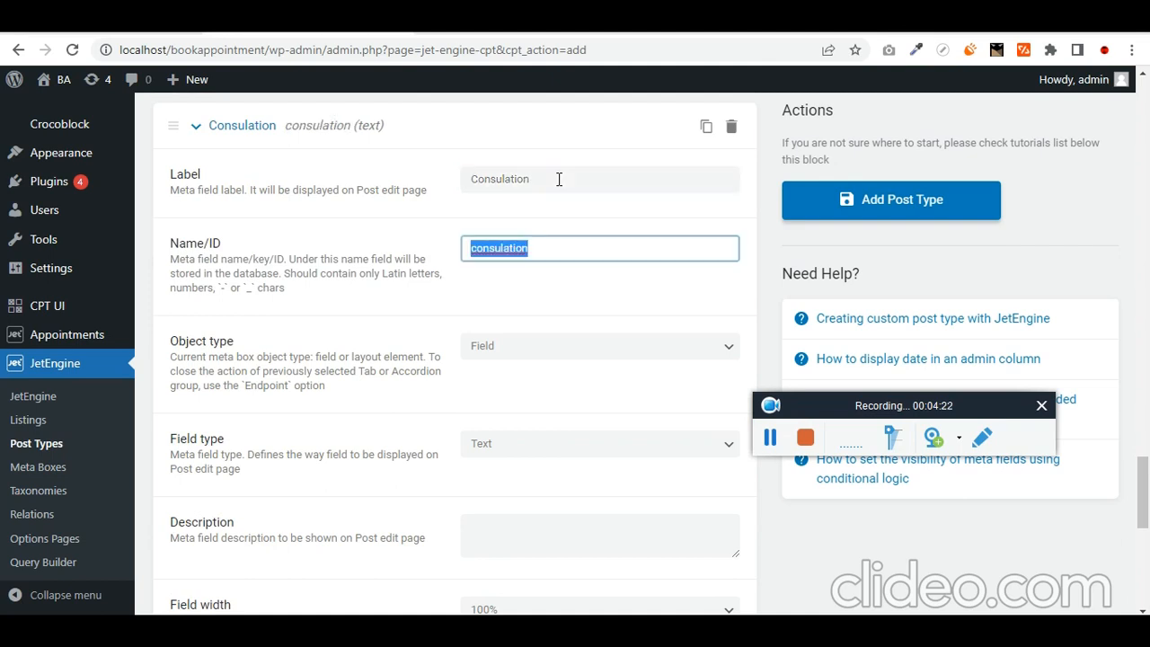
key(Tab)
scroll(578, 217, down, 1)
key(Tab)
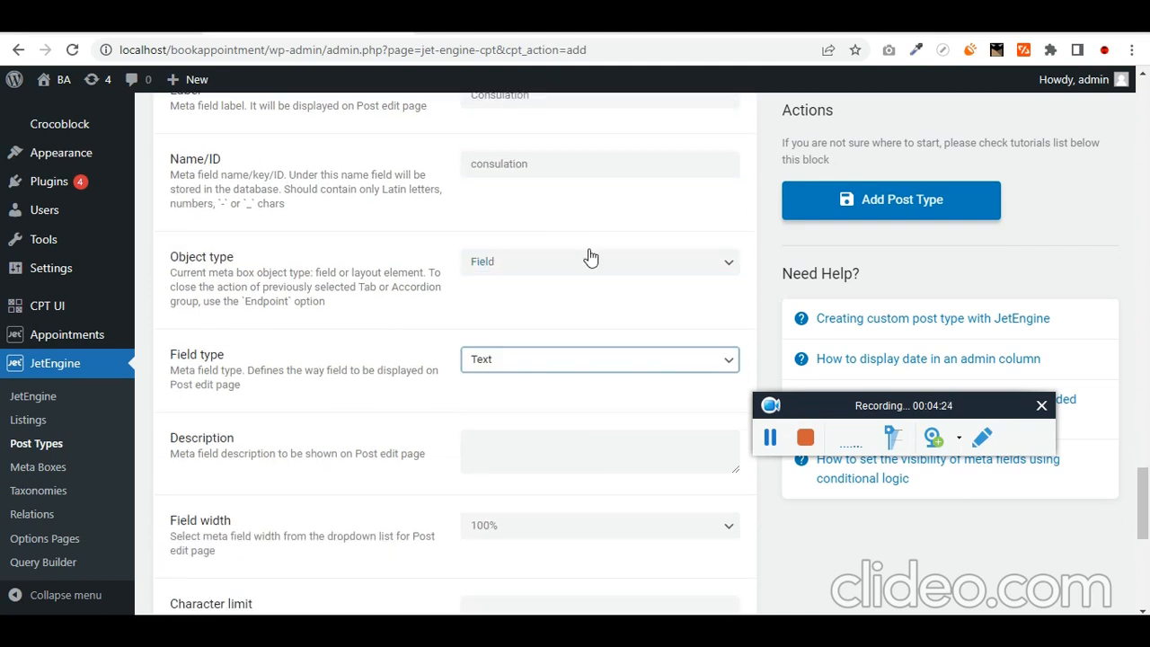
key(Tab)
scroll(593, 257, down, 2)
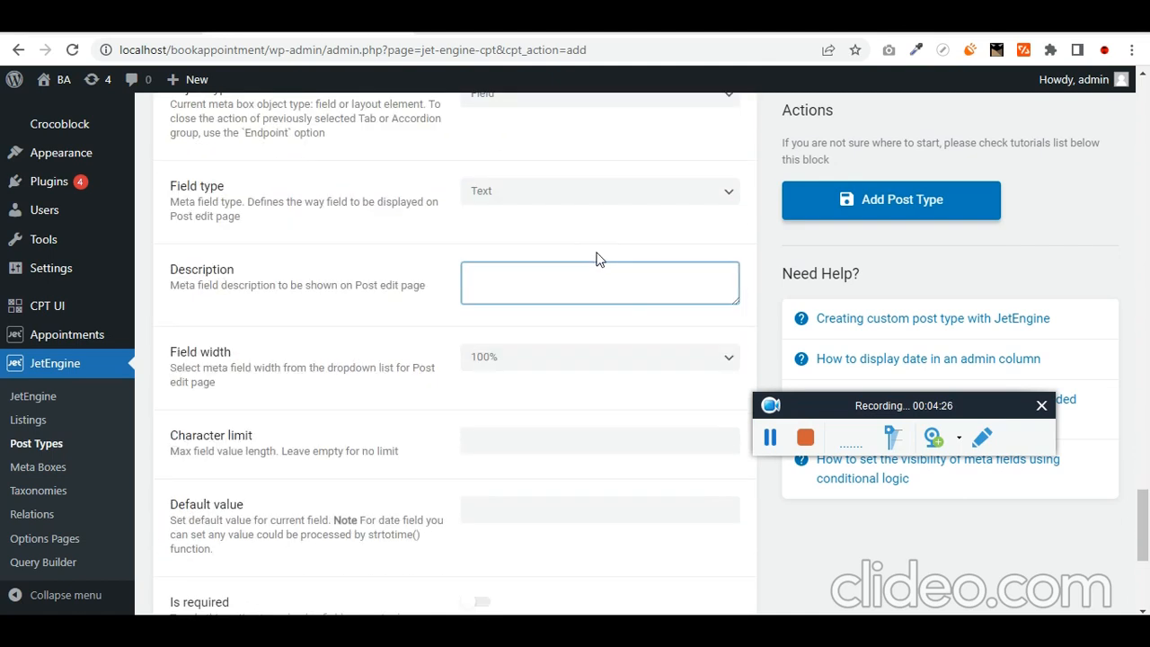
key(Tab)
click(571, 360)
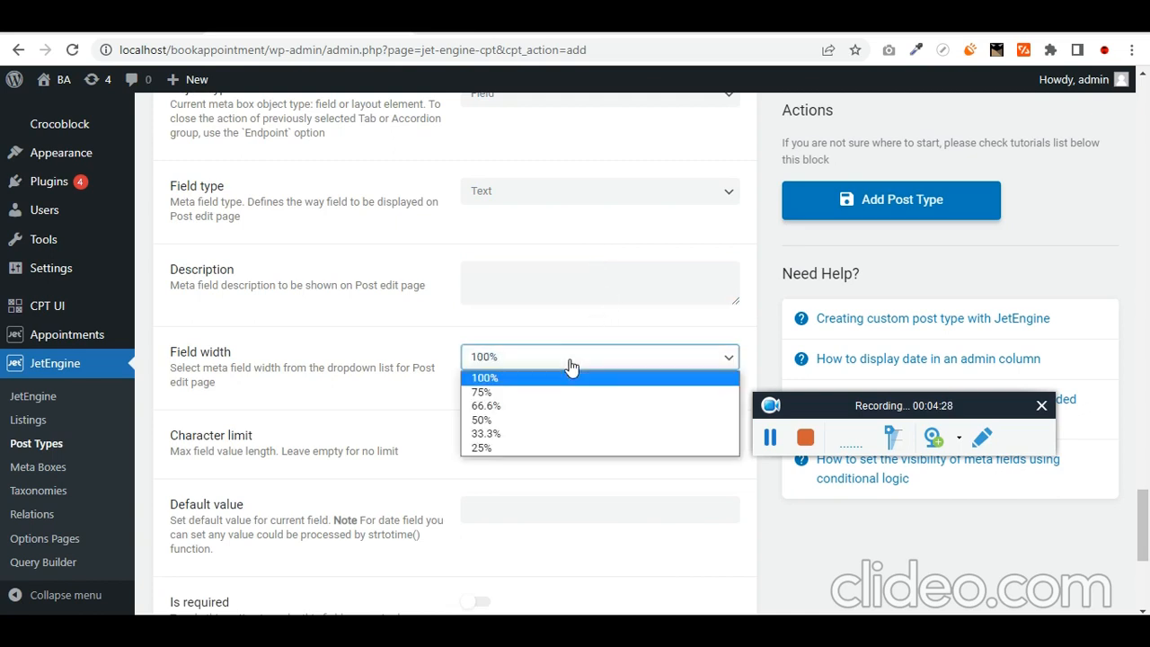
click(562, 420)
- Add a new meta field labelled 'Description1' with field type WYSIWYG
scroll(432, 315, down, 4)
click(276, 465)
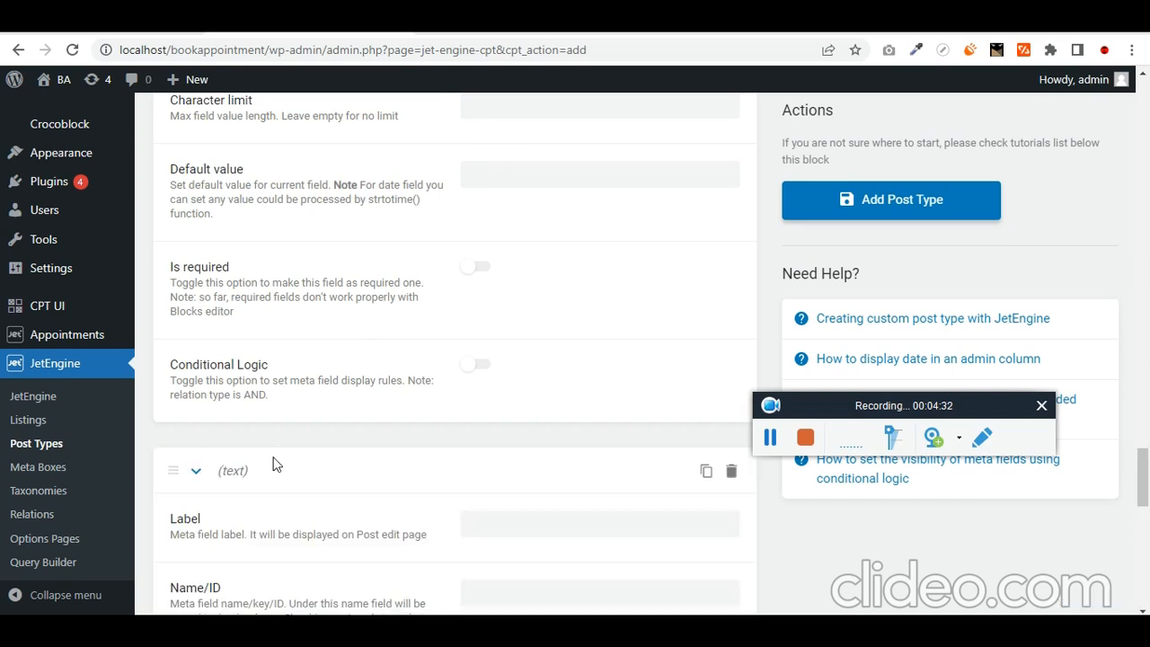
scroll(378, 450, down, 3)
click(539, 272)
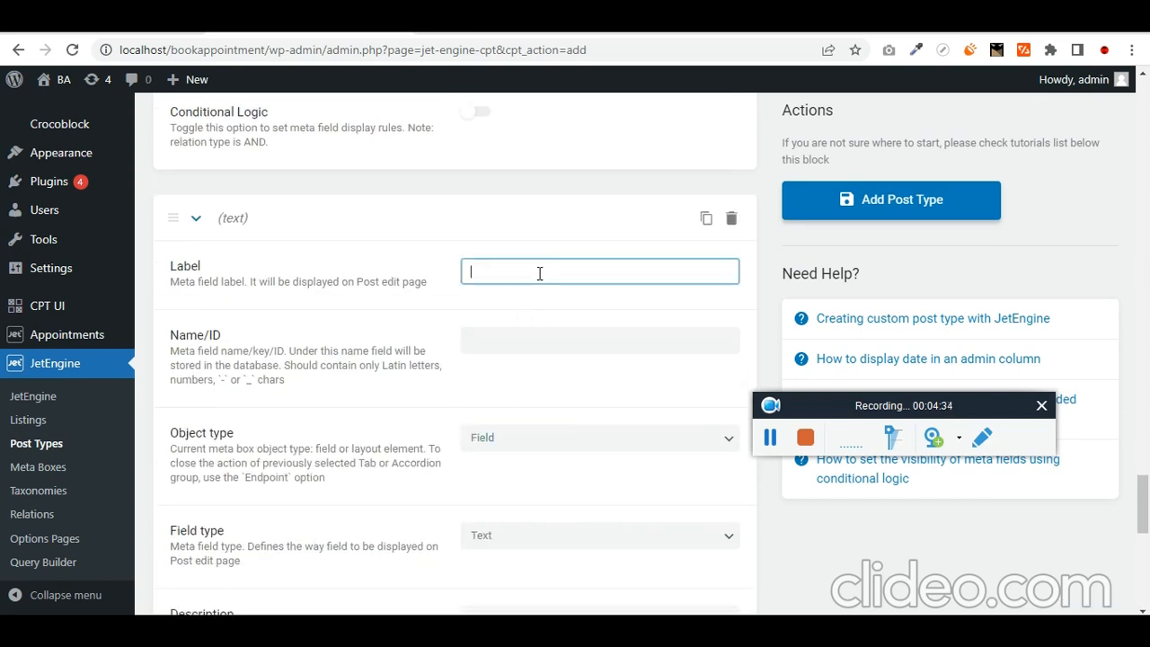
text(Descri)
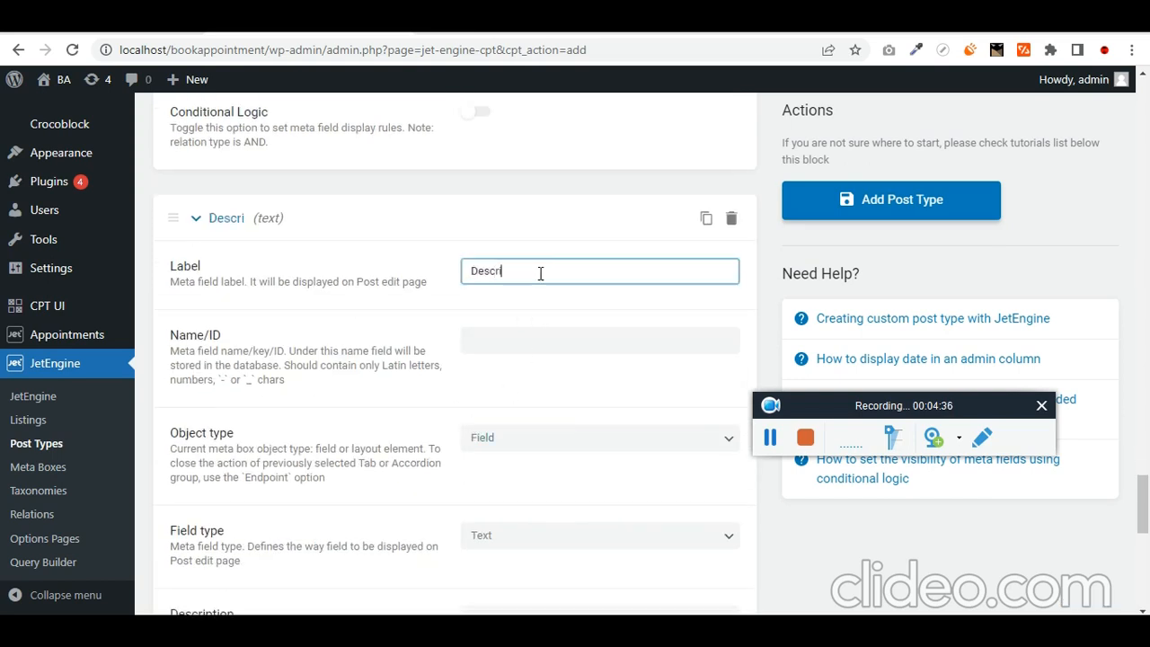
text(ption1)
key(ctrl+a)
key(ctrl+c)
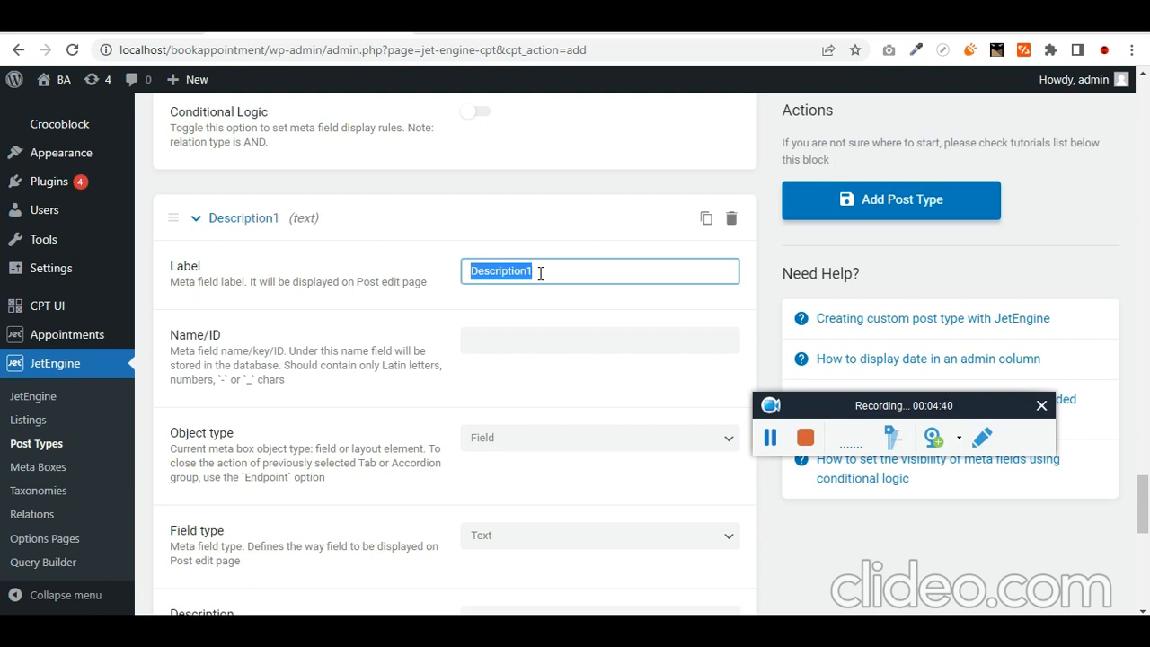
key(Tab)
key(Tab)
scroll(584, 337, down, 2)
key(Tab)
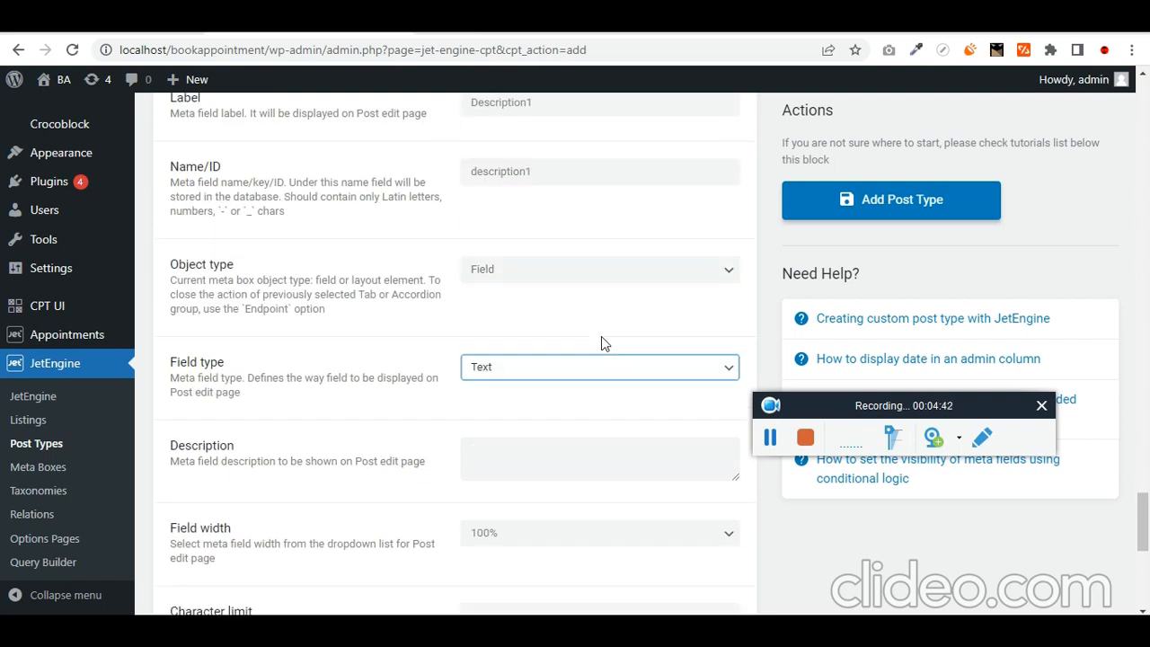
key(w)
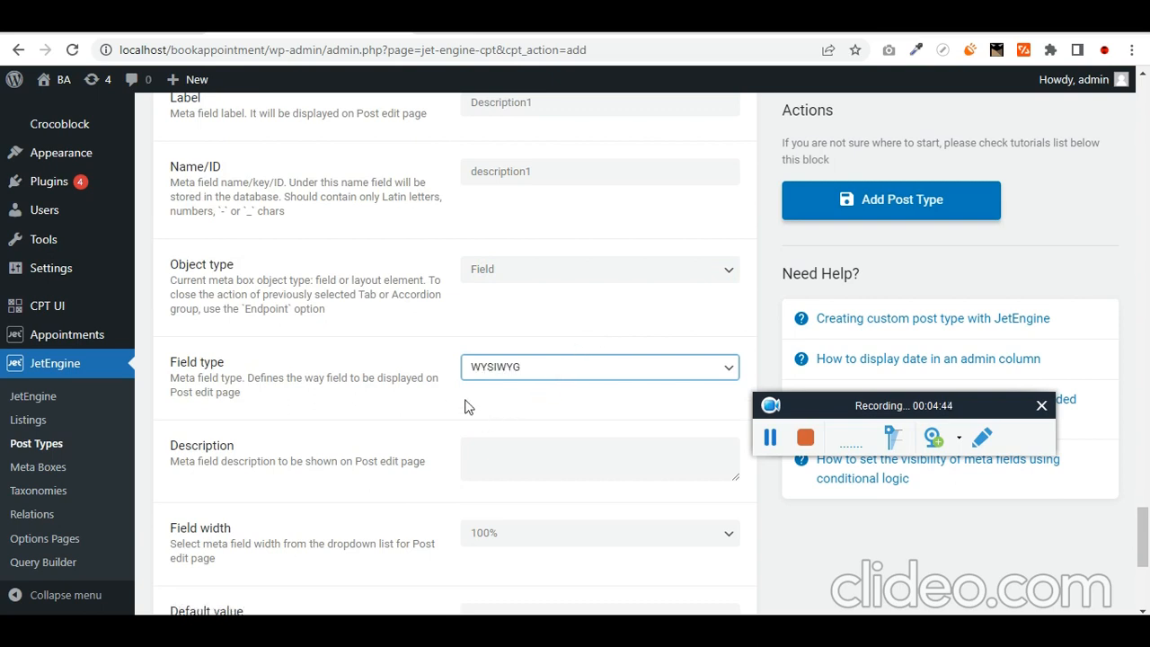
- Set the Description1 field width to 50%
scroll(540, 391, down, 2)
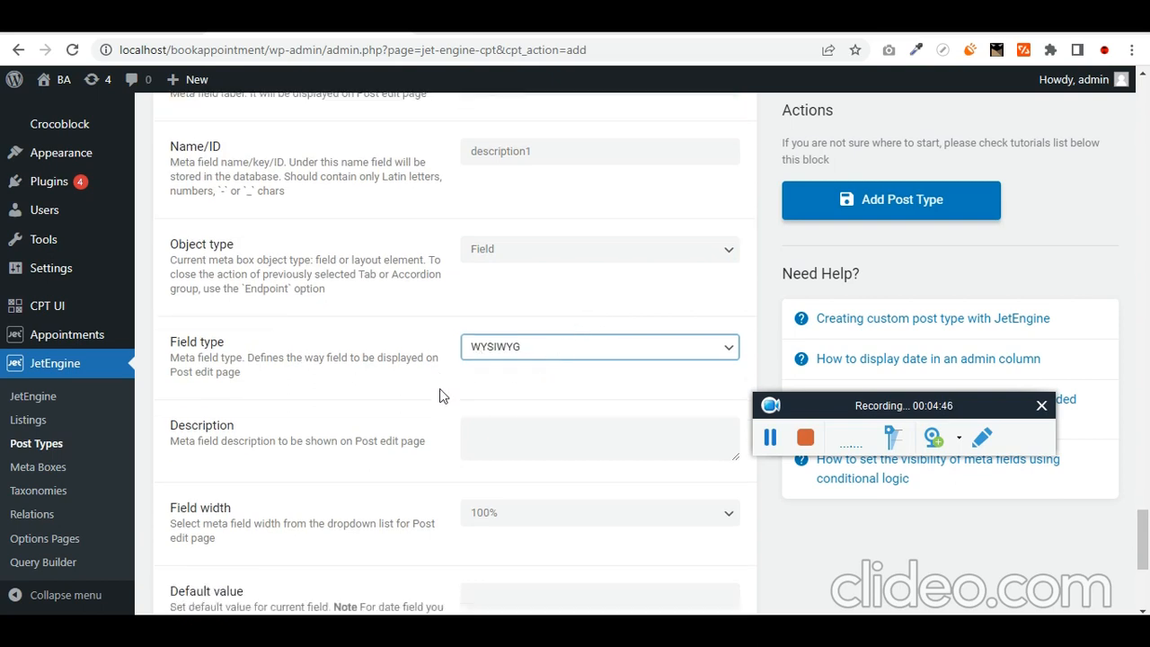
key(Tab)
key(Tab)
key(Tab)
scroll(557, 359, down, 2)
click(544, 198)
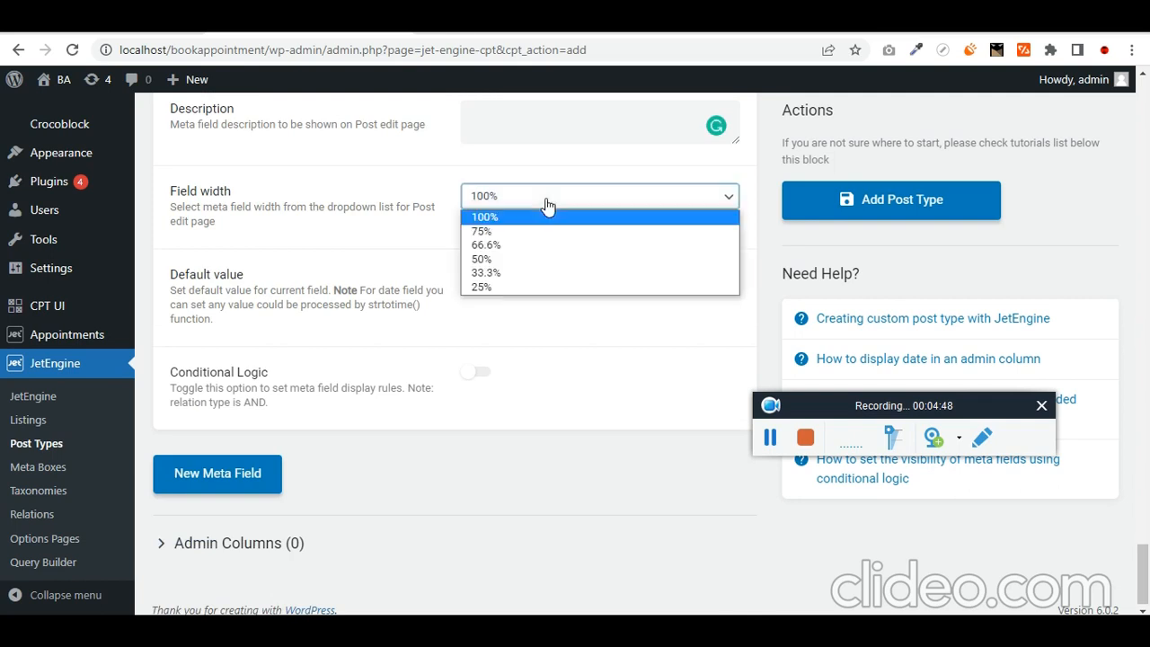
click(537, 259)
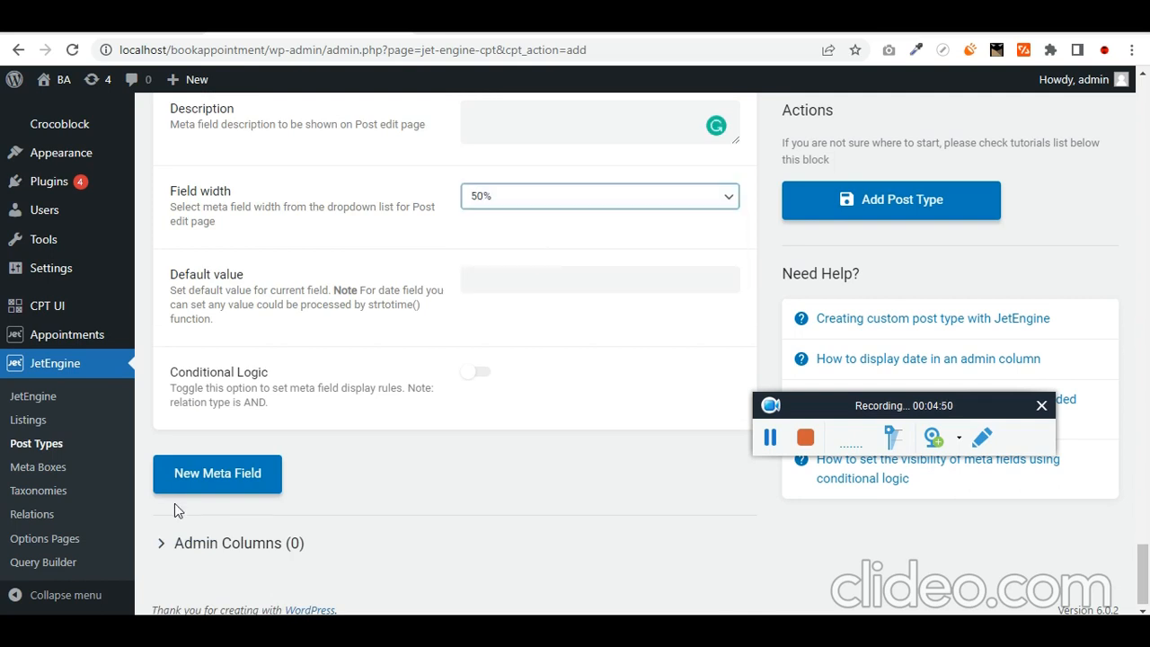
click(238, 483)
- Label the new meta field 'Description2' and make it a WYSIWYG field
scroll(360, 423, down, 2)
click(542, 364)
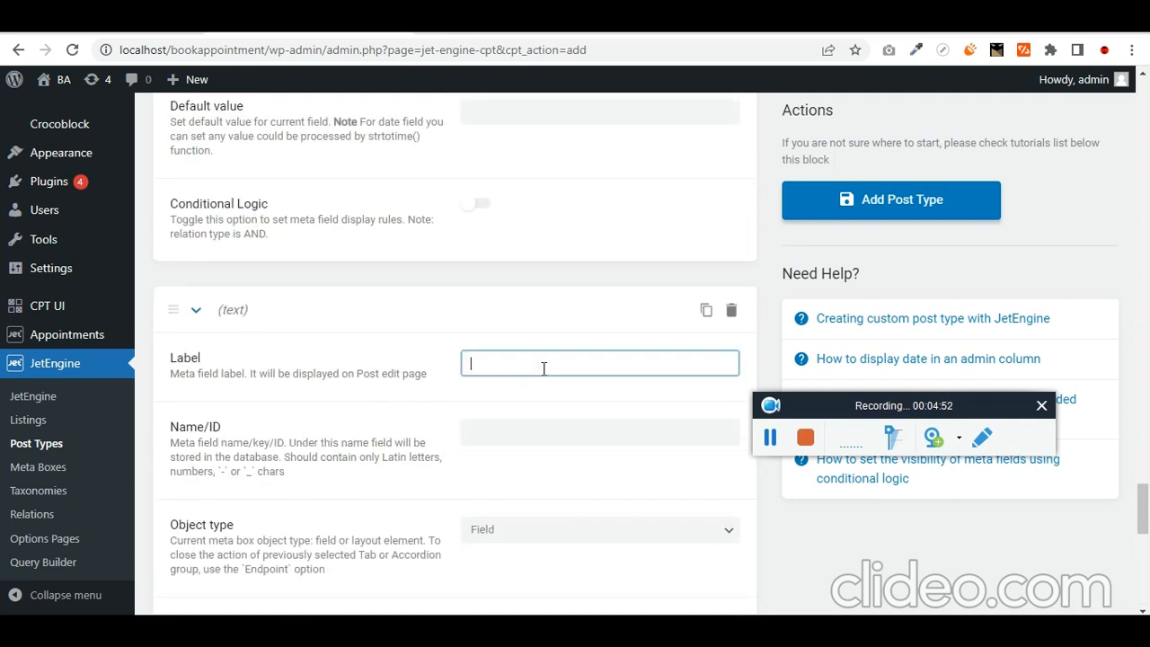
key(ctrl+v)
key(BackSpace)
text(2)
key(Tab)
key(Tab)
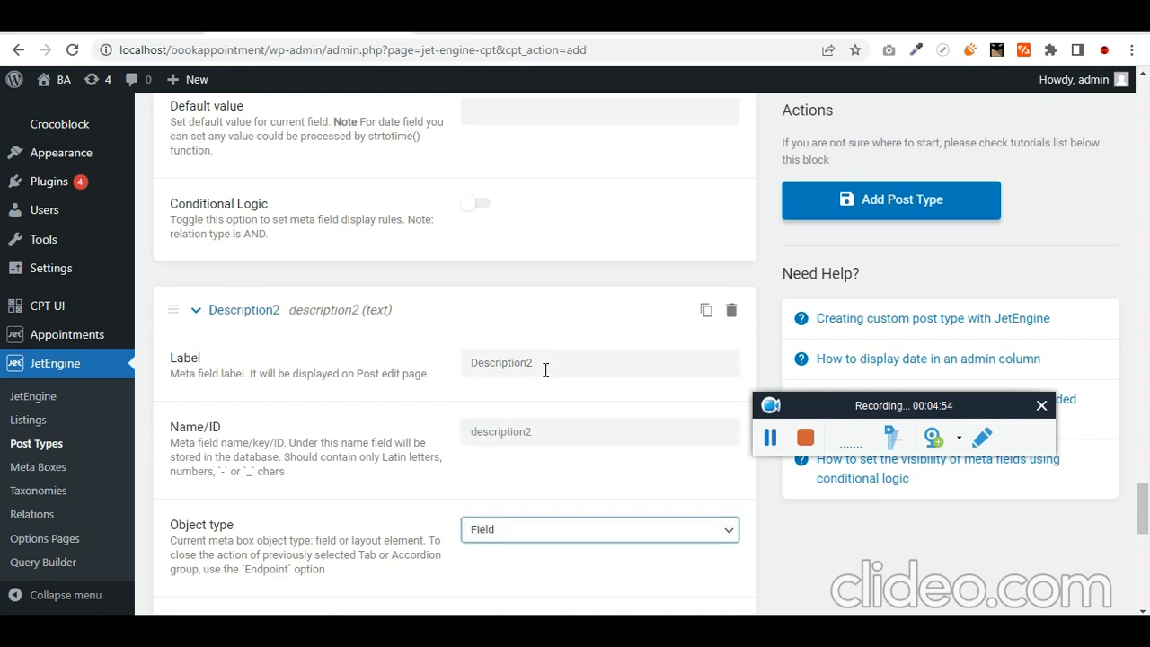
scroll(566, 375, down, 3)
key(Tab)
key(Tab)
click(586, 381)
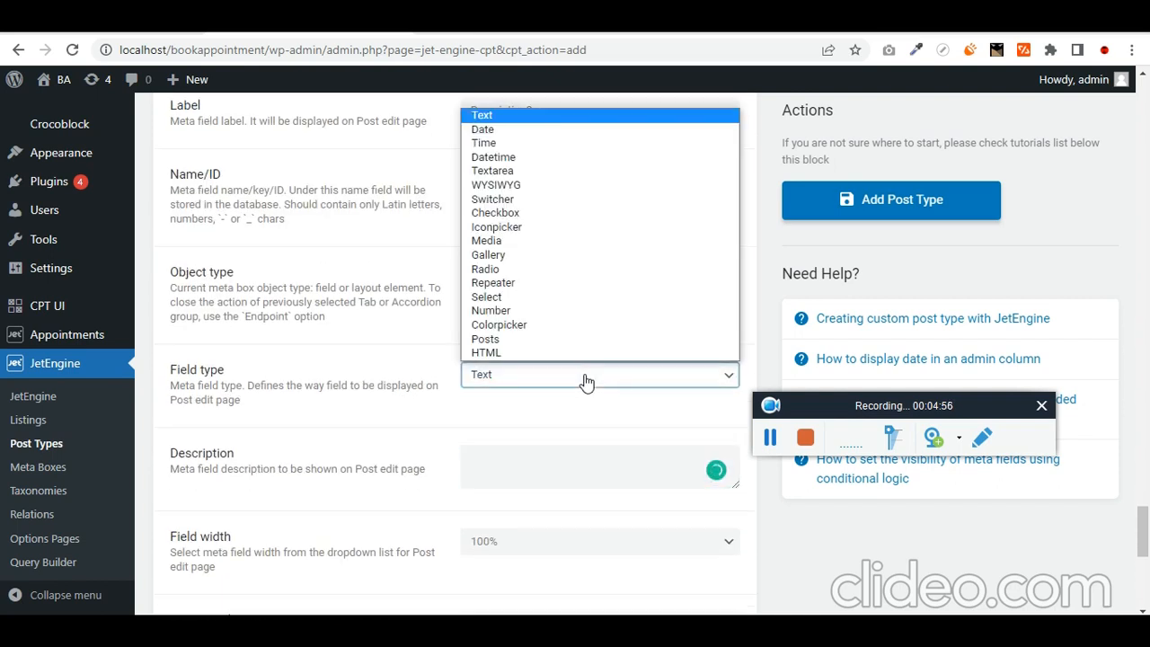
key(w)
key(Return)
scroll(585, 380, down, 1)
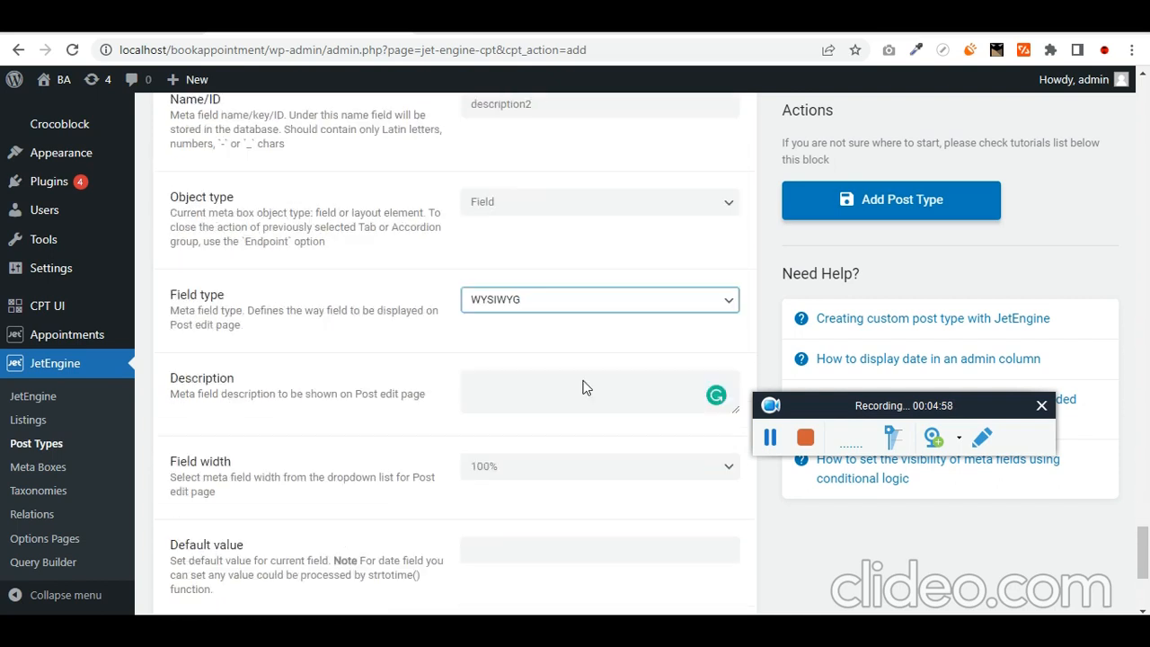
click(584, 381)
scroll(584, 381, down, 3)
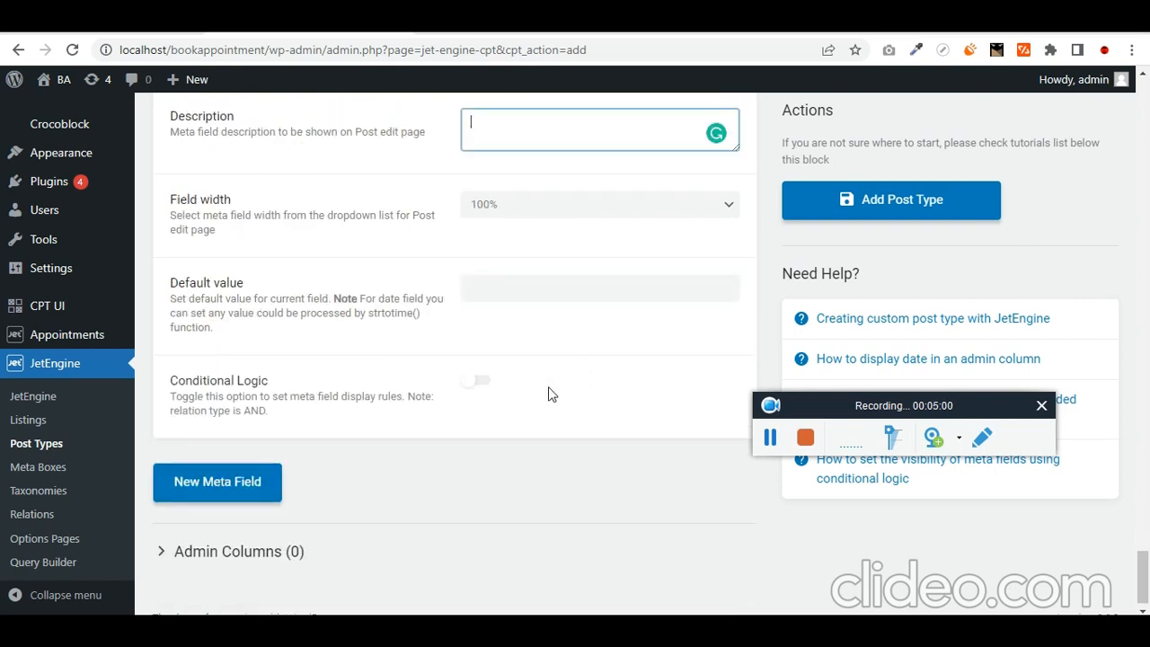
- Add a meta field labelled 'Gallery' with field type Gallery
click(218, 483)
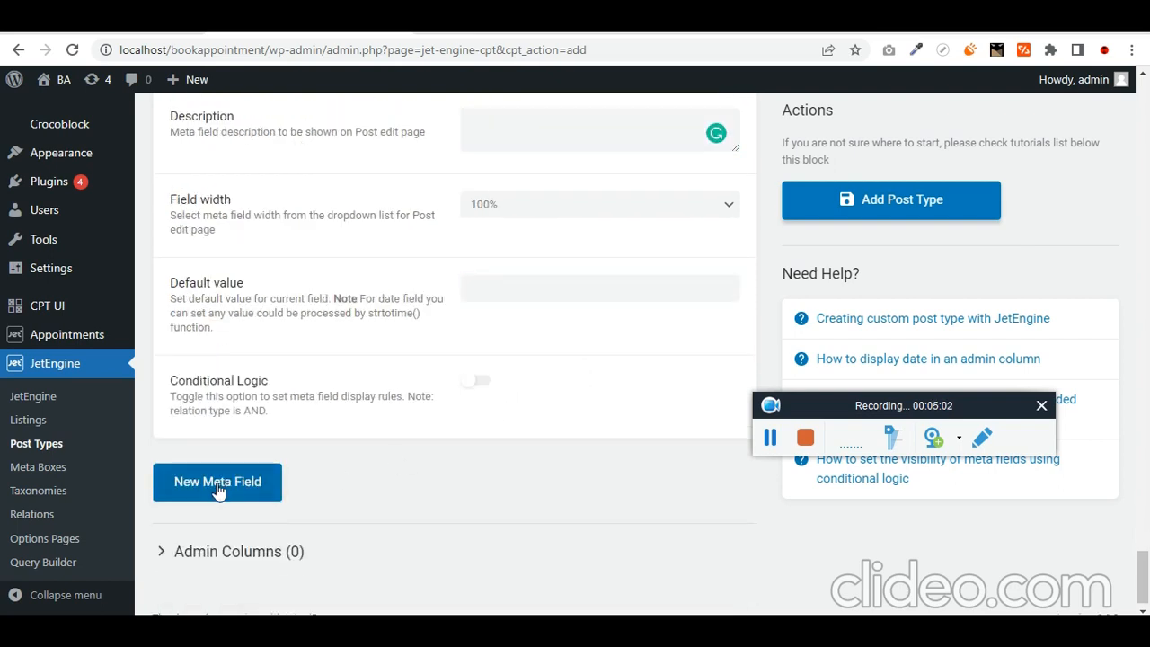
scroll(479, 394, down, 1)
scroll(479, 394, down, 1)
click(546, 374)
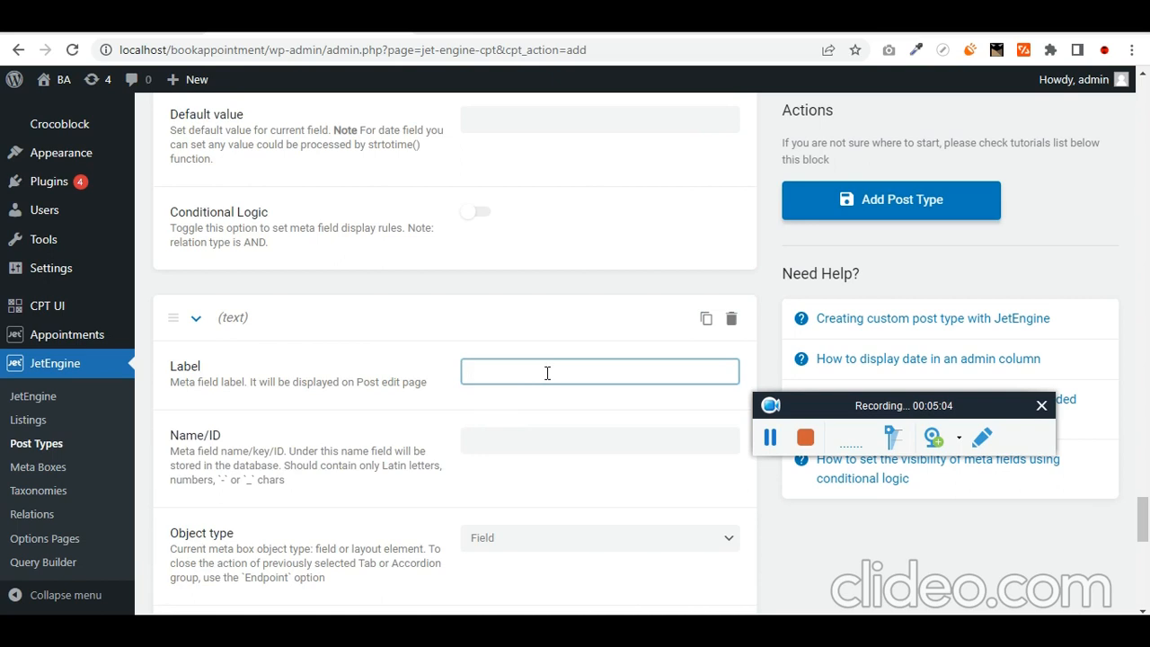
text(Gallery)
key(Tab)
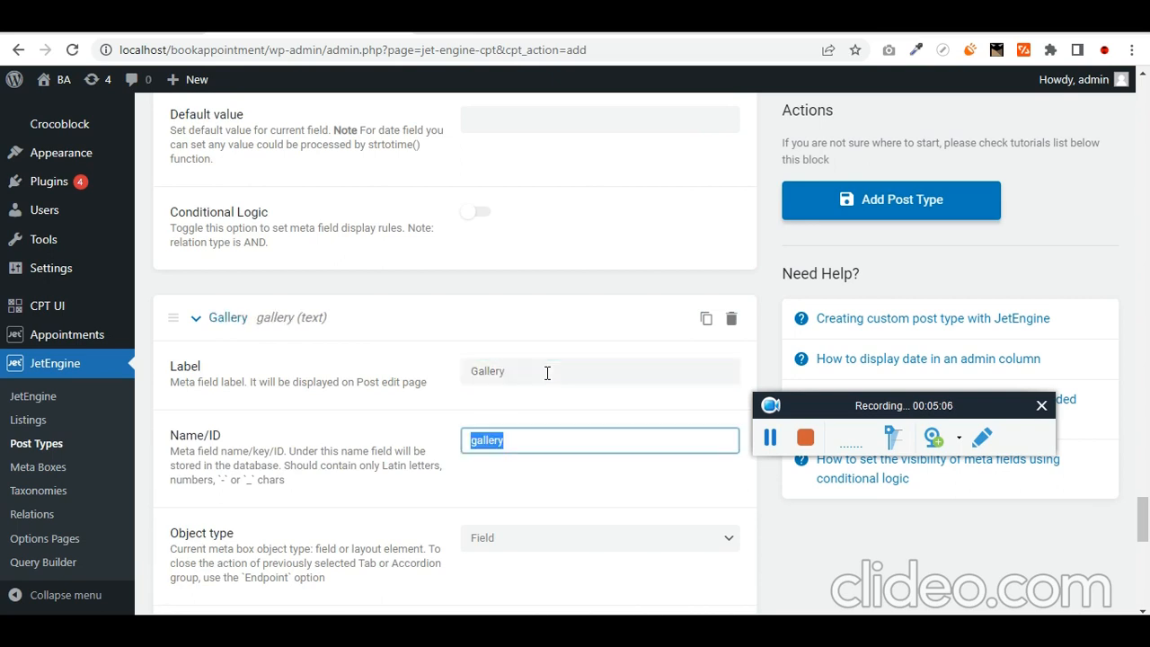
scroll(645, 366, down, 2)
key(Tab)
key(Tab)
scroll(647, 372, down, 2)
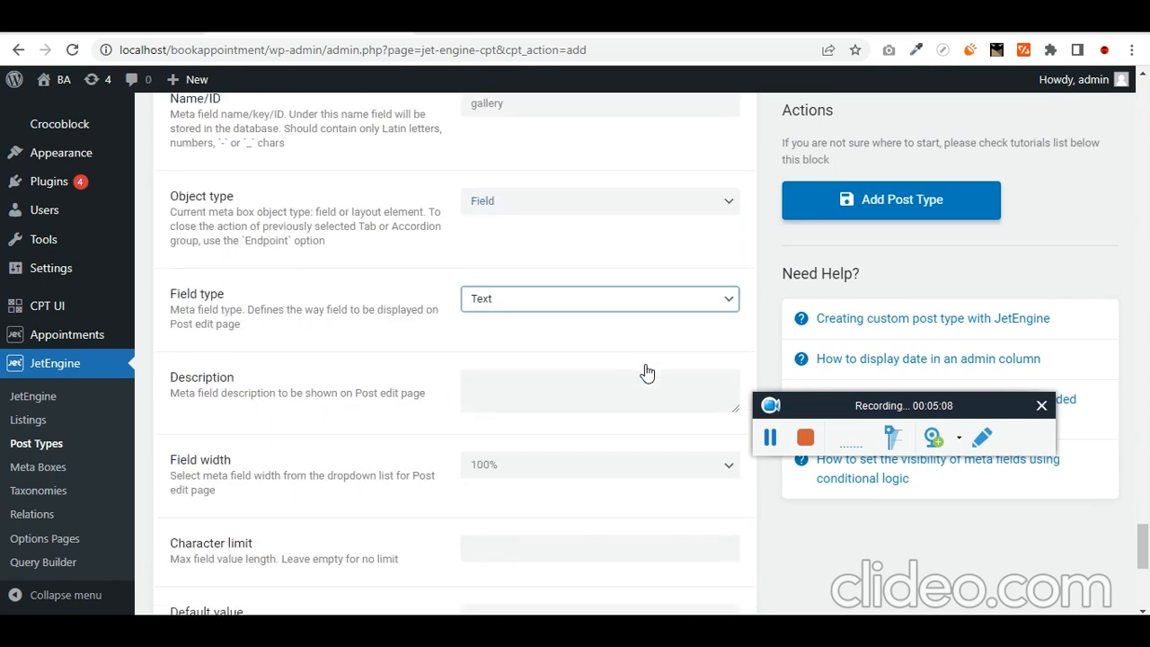
key(g)
click(549, 305)
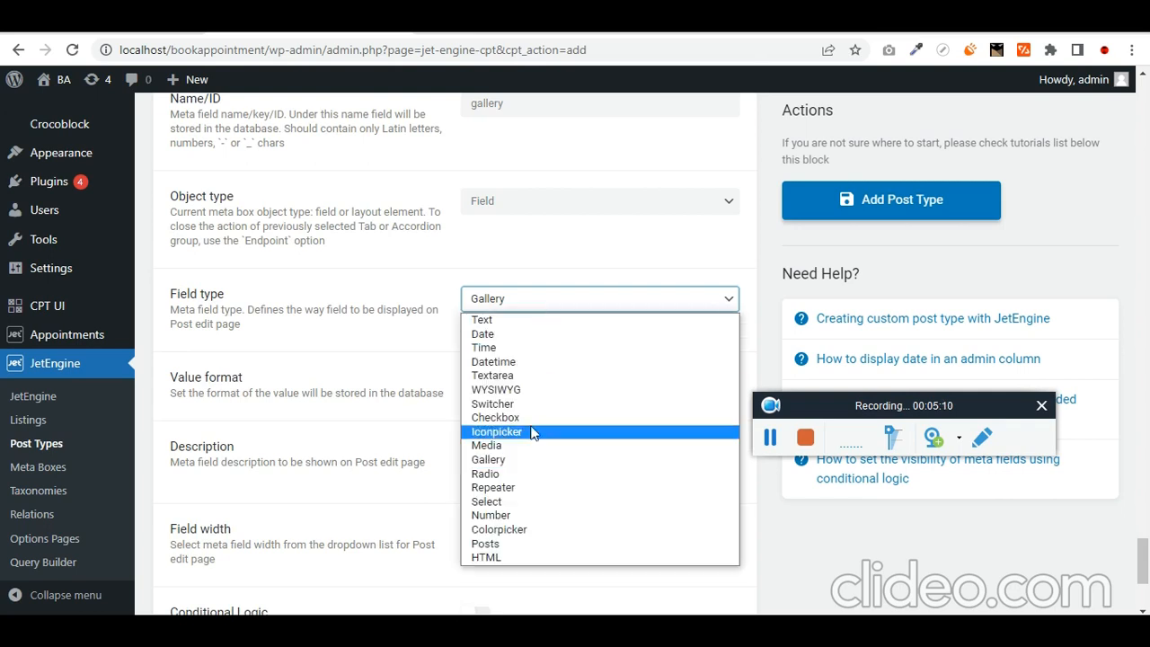
click(506, 459)
scroll(589, 364, down, 3)
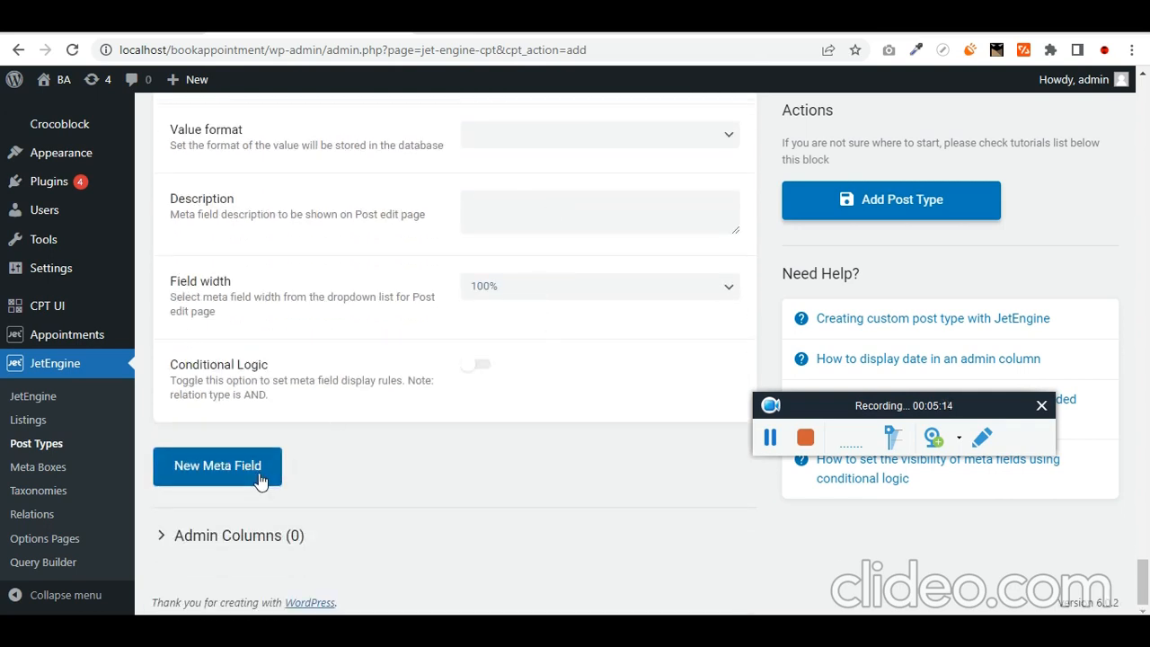
scroll(523, 407, up, 15)
scroll(646, 408, down, 4)
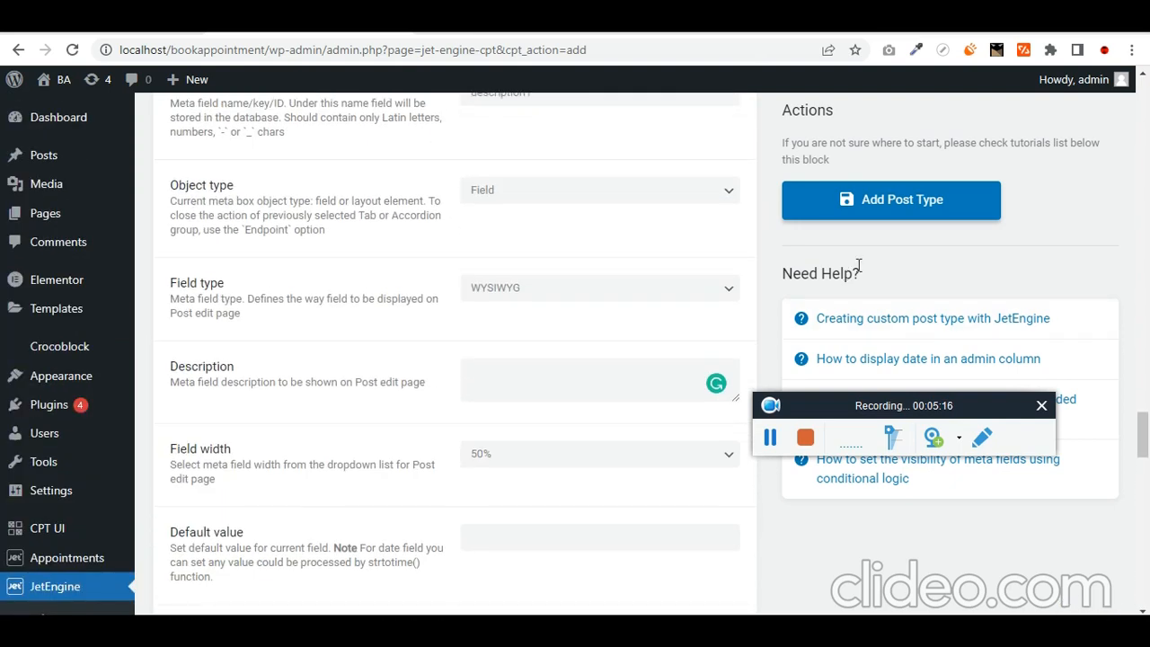
- Save the Service post type, then start a new Service post
click(938, 202)
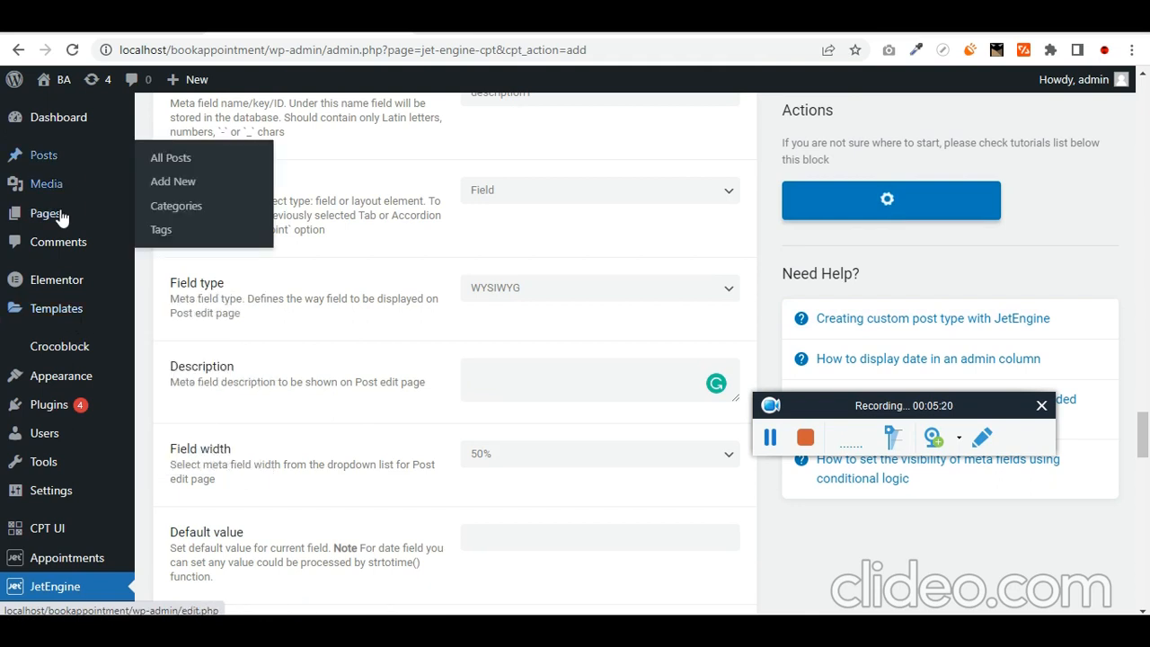
click(50, 329)
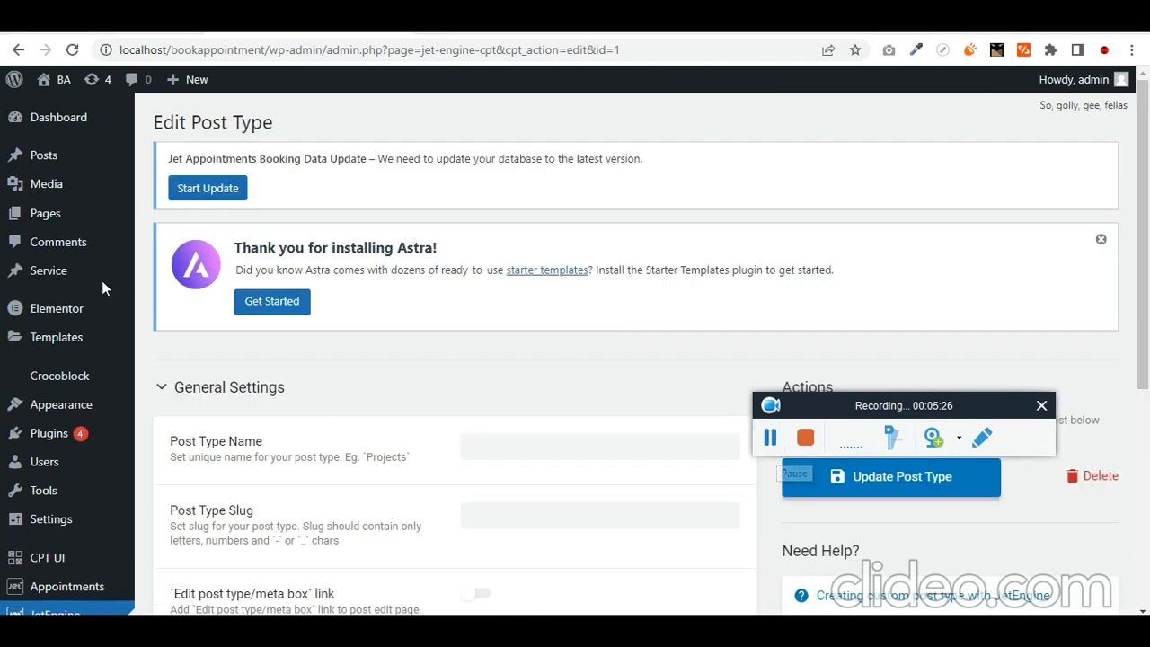
mouse_move(77, 275)
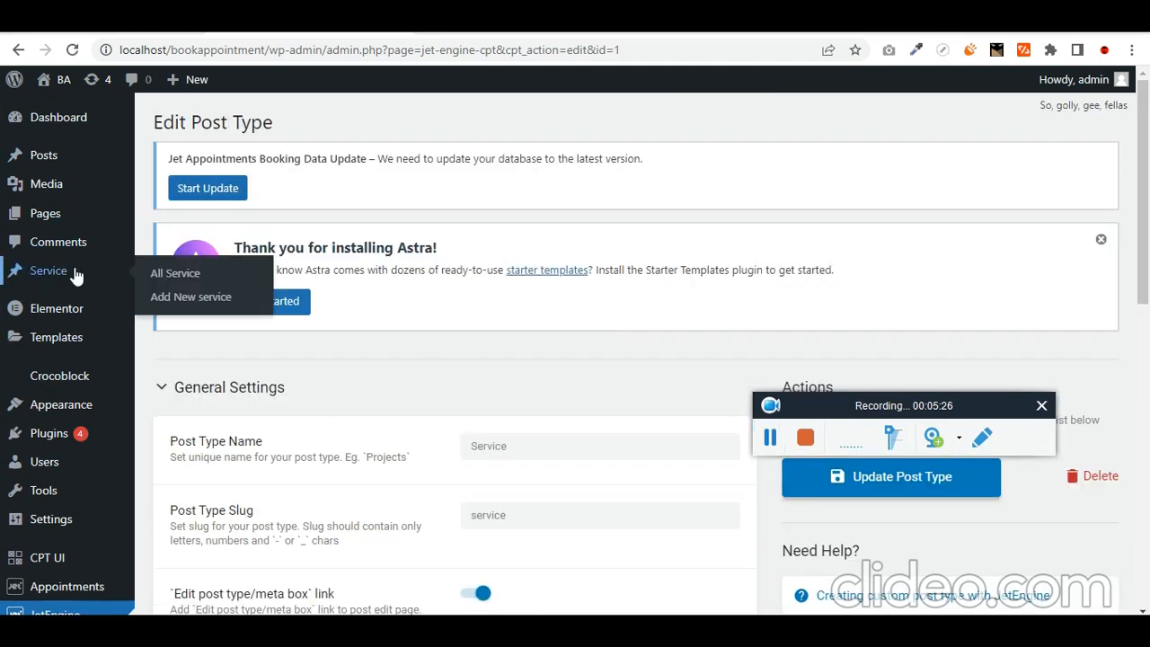
click(207, 304)
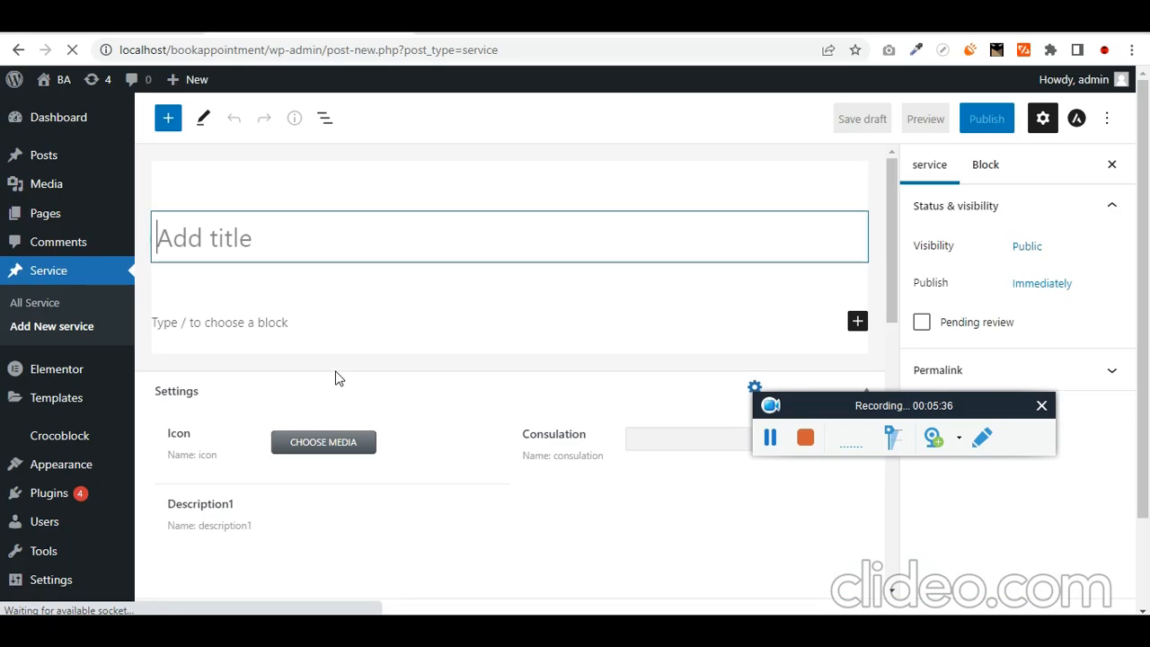
- Review the Service post's Settings meta fields, then go to JetEngine's Post Types list
scroll(213, 417, down, 6)
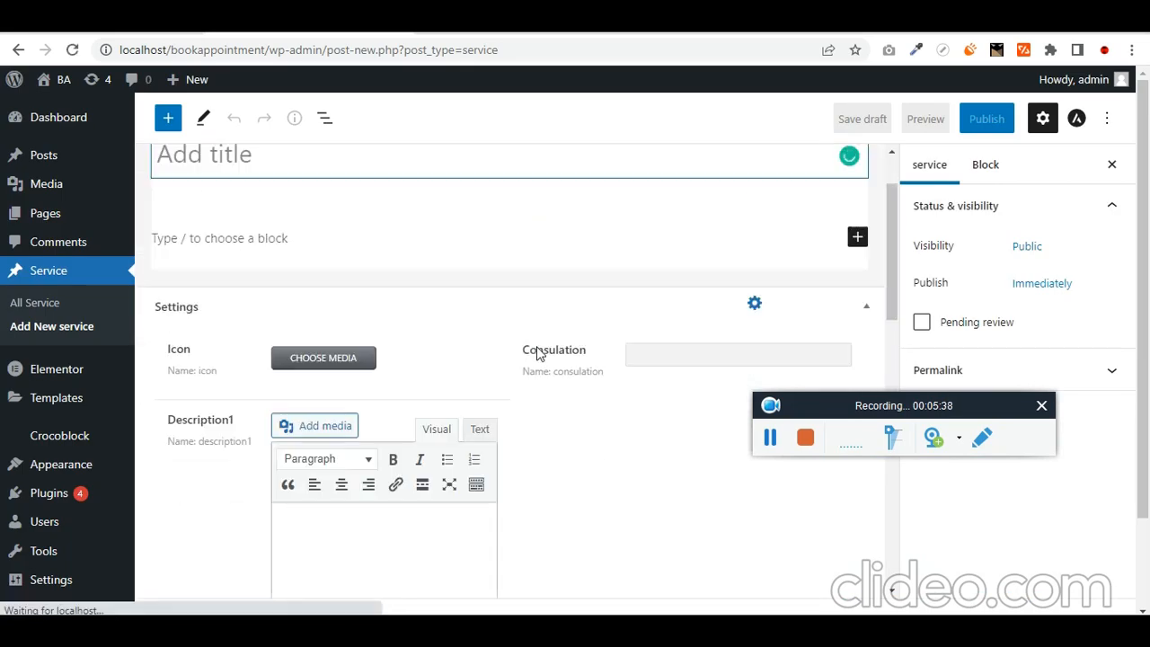
scroll(261, 440, down, 6)
scroll(231, 339, down, 1)
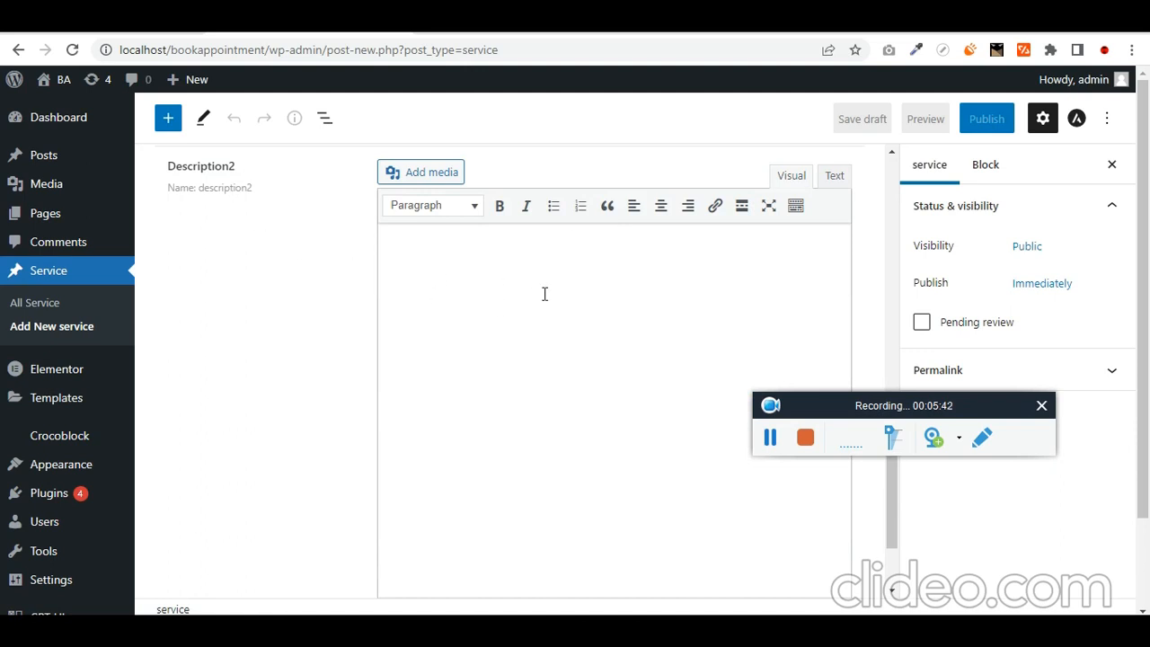
scroll(266, 338, down, 2)
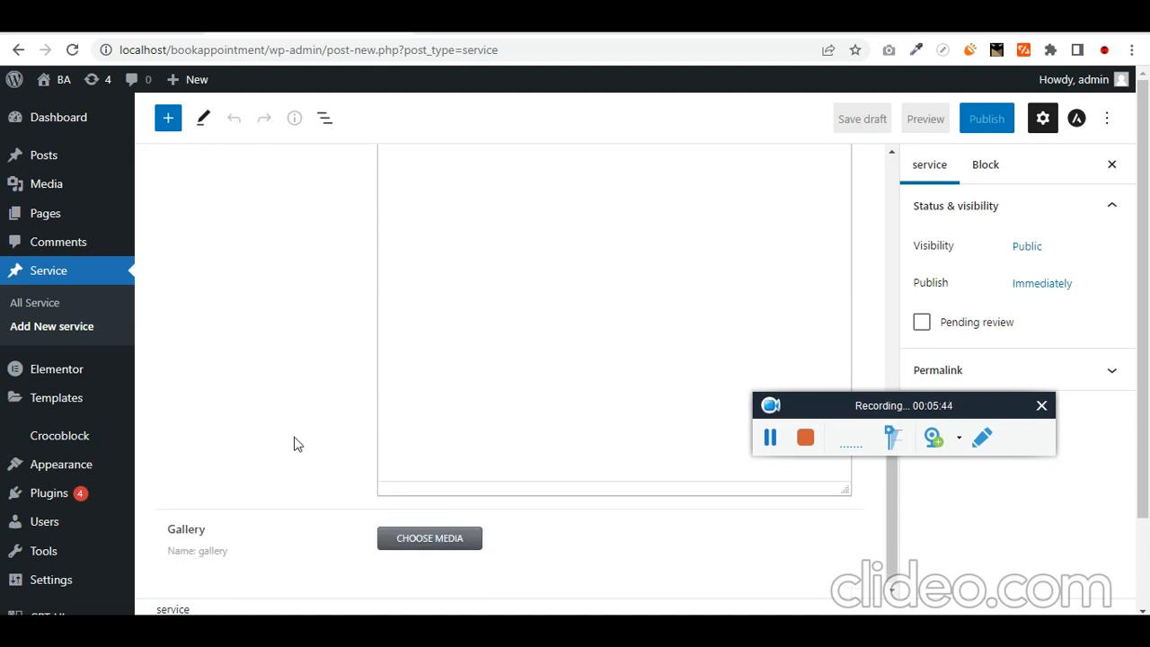
scroll(80, 488, down, 2)
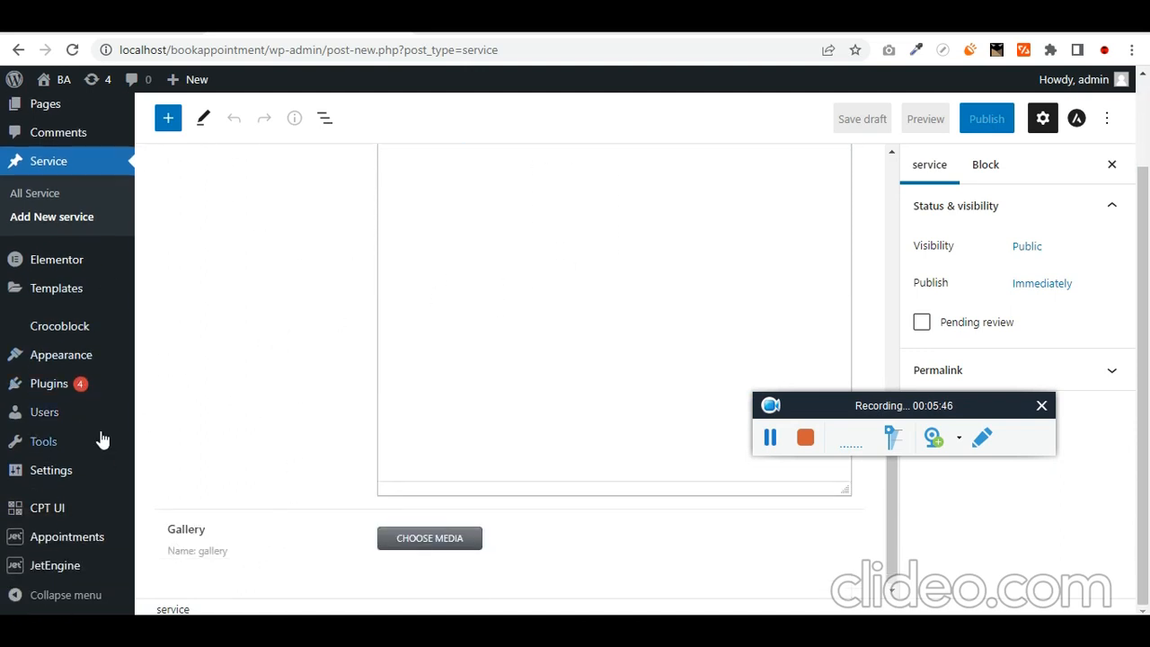
mouse_move(83, 540)
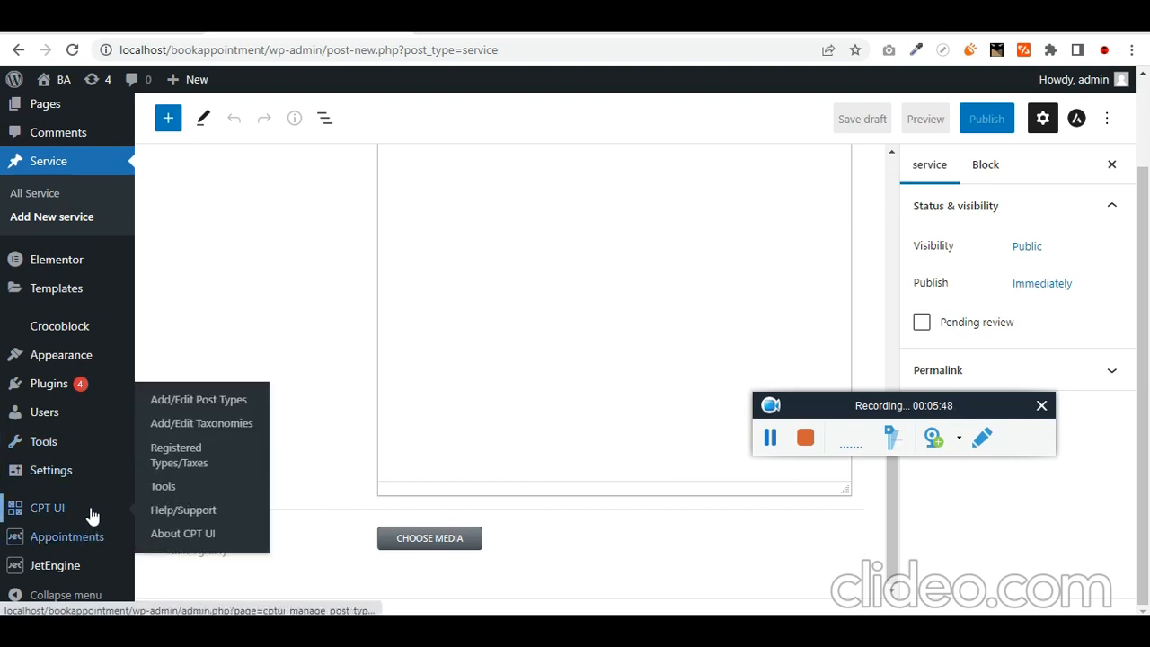
mouse_move(87, 568)
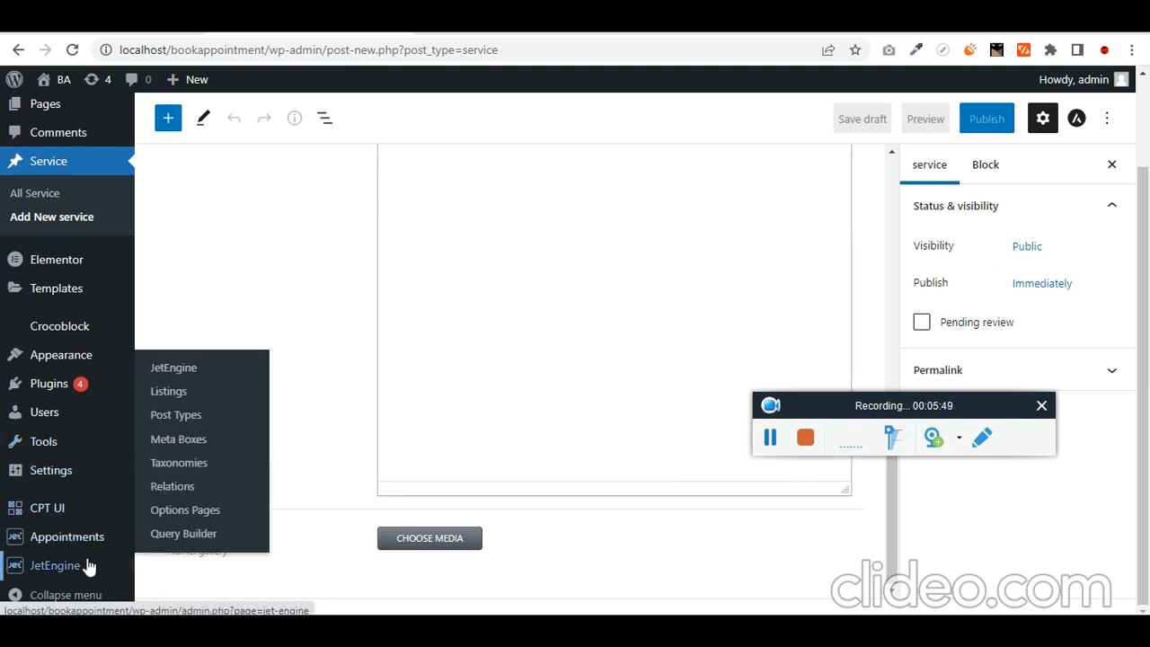
click(204, 421)
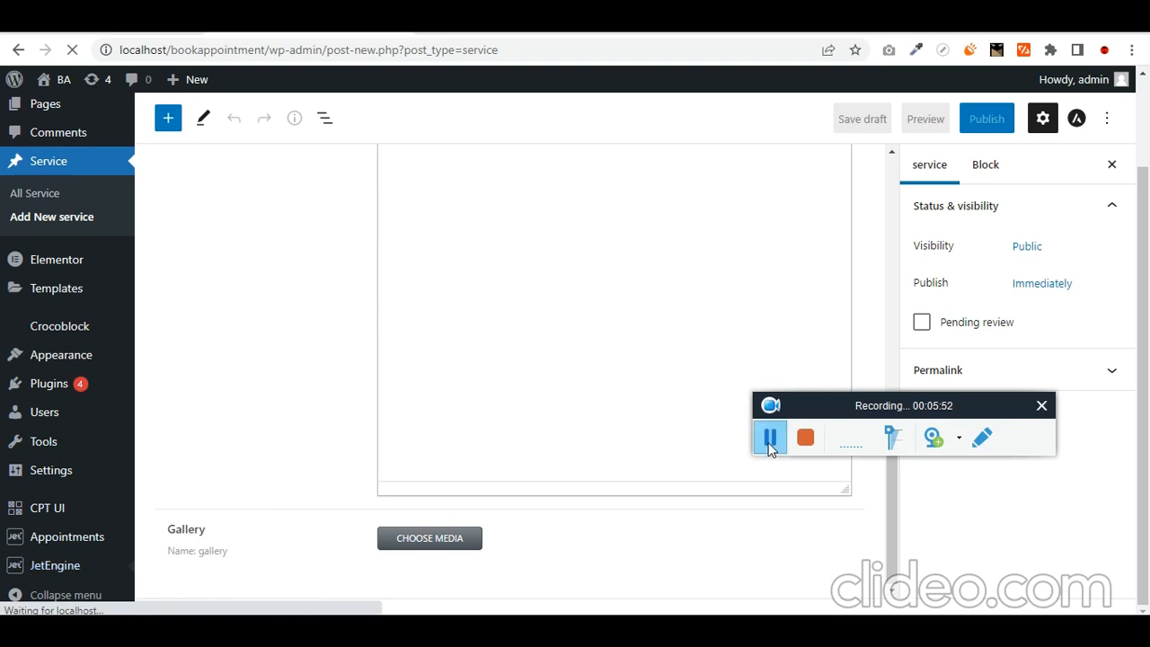
- Edit the Service post type, set Description2's width to 50%, and update it
click(770, 445)
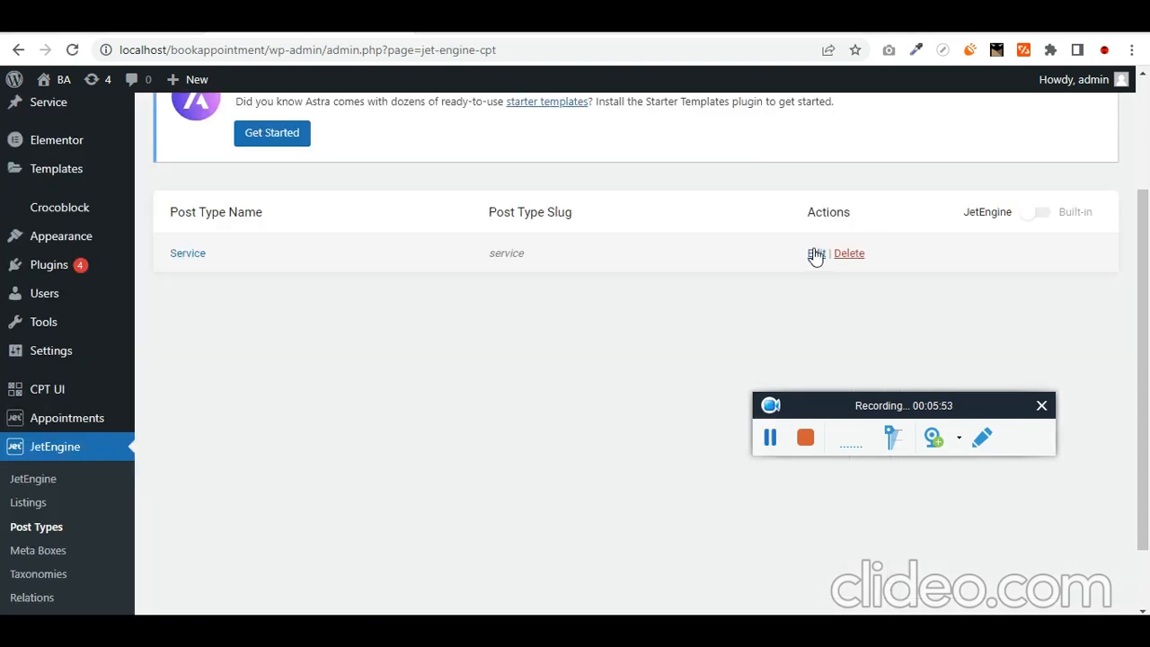
click(815, 257)
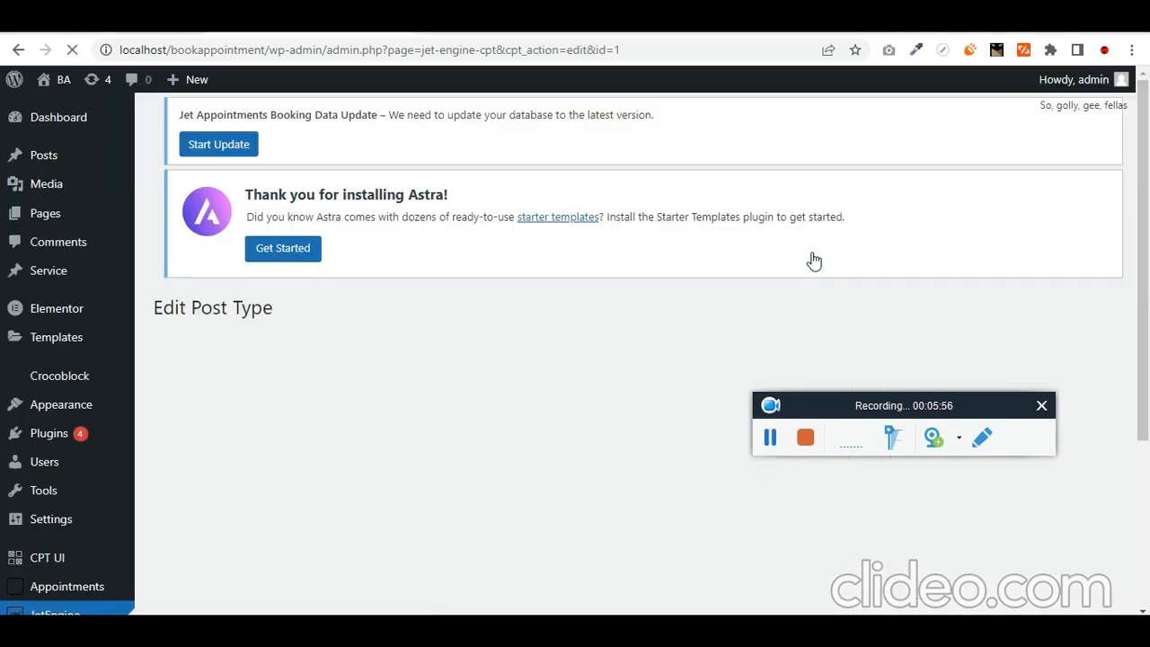
scroll(386, 312, down, 4)
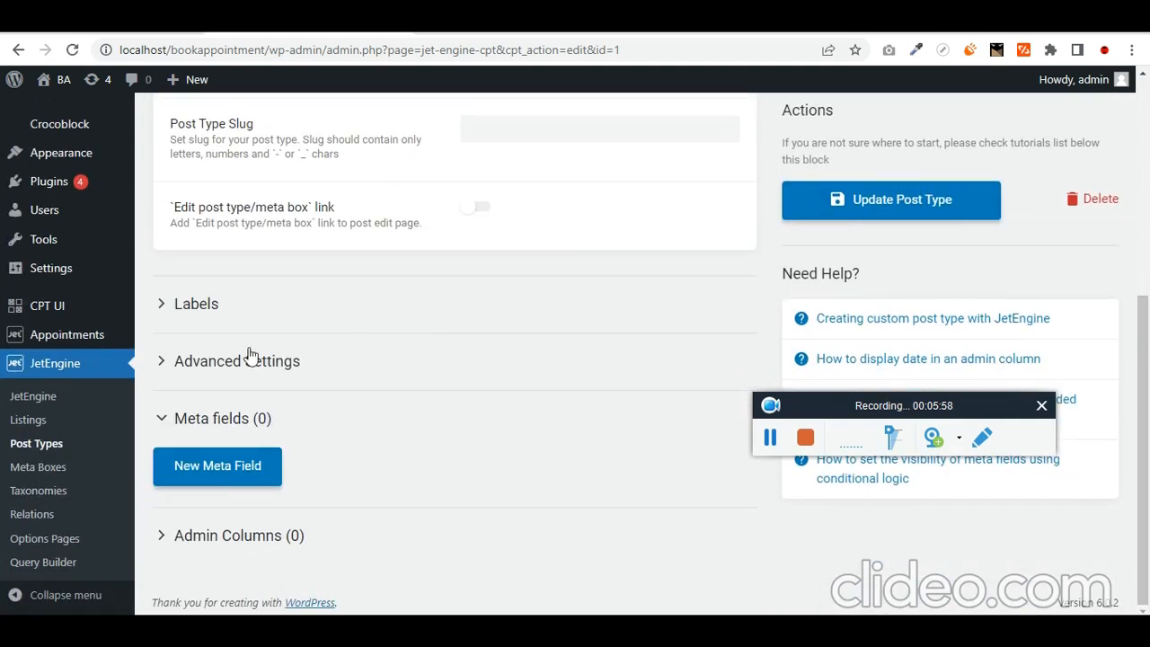
scroll(455, 368, down, 4)
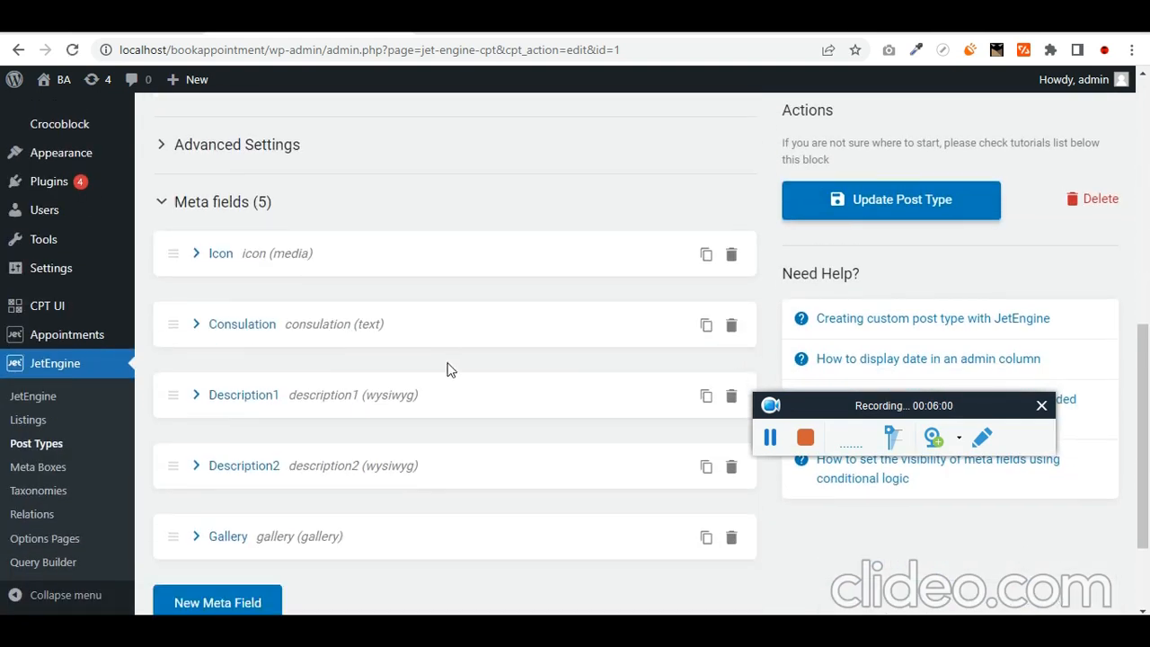
click(319, 359)
scroll(363, 359, down, 5)
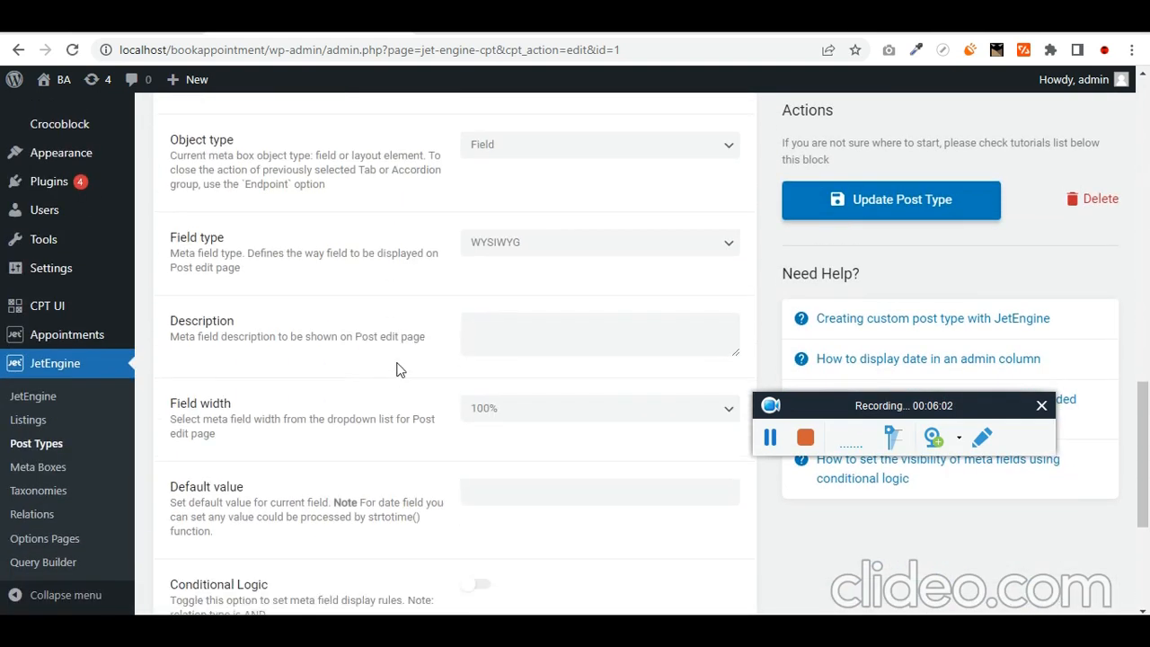
click(526, 409)
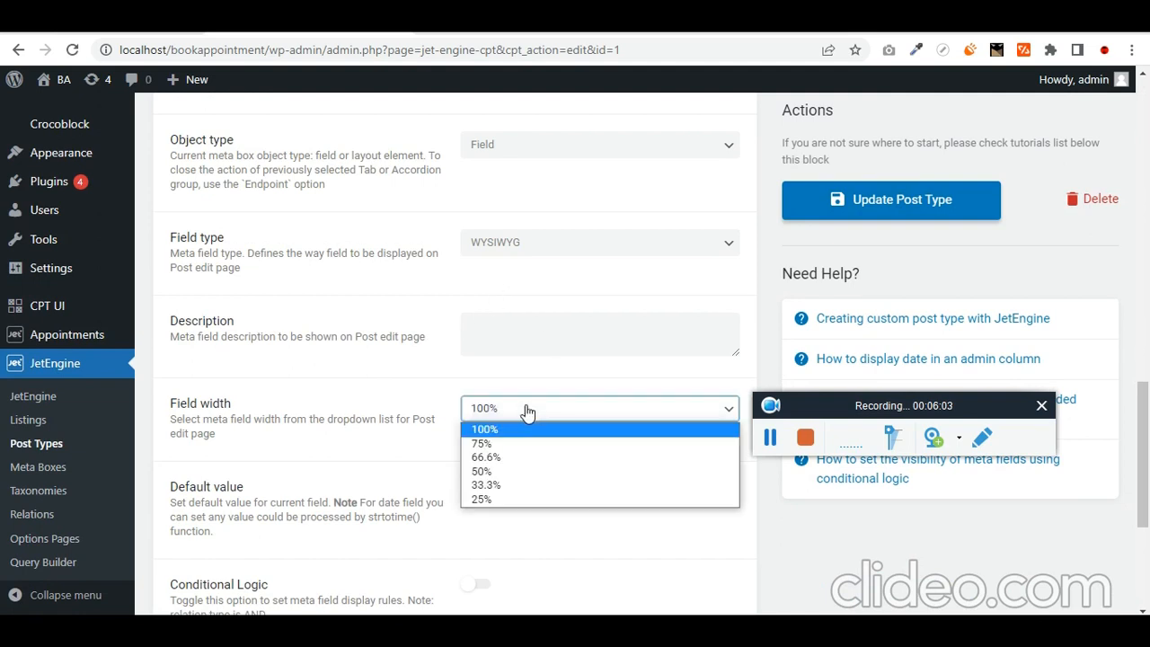
click(514, 471)
scroll(477, 470, down, 4)
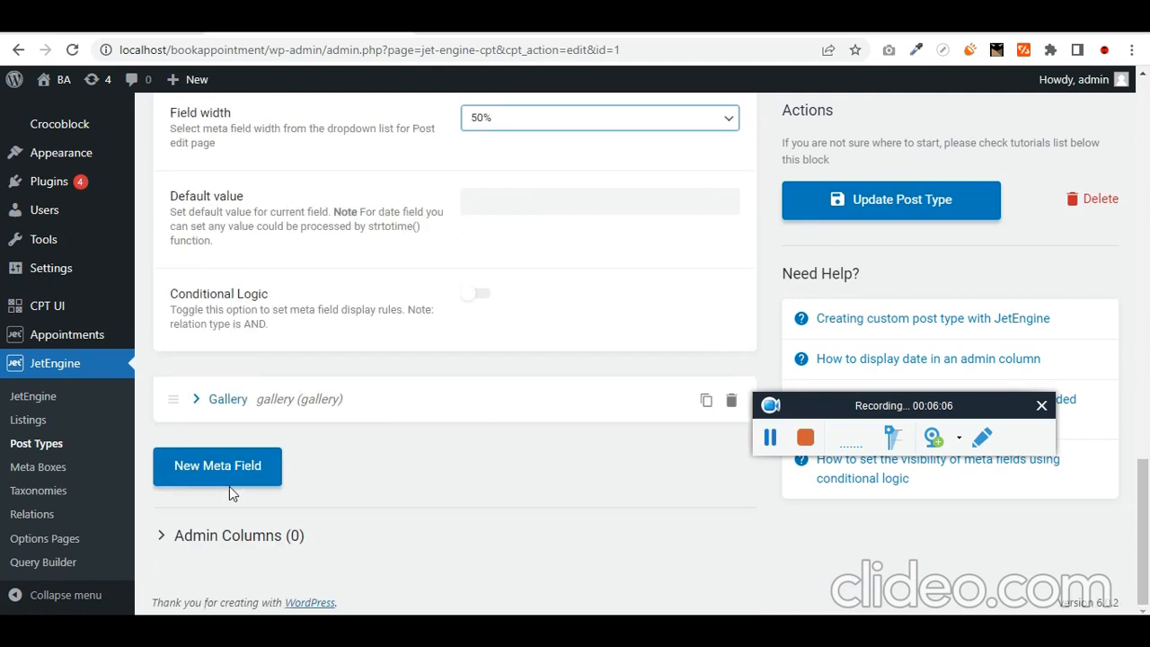
click(862, 201)
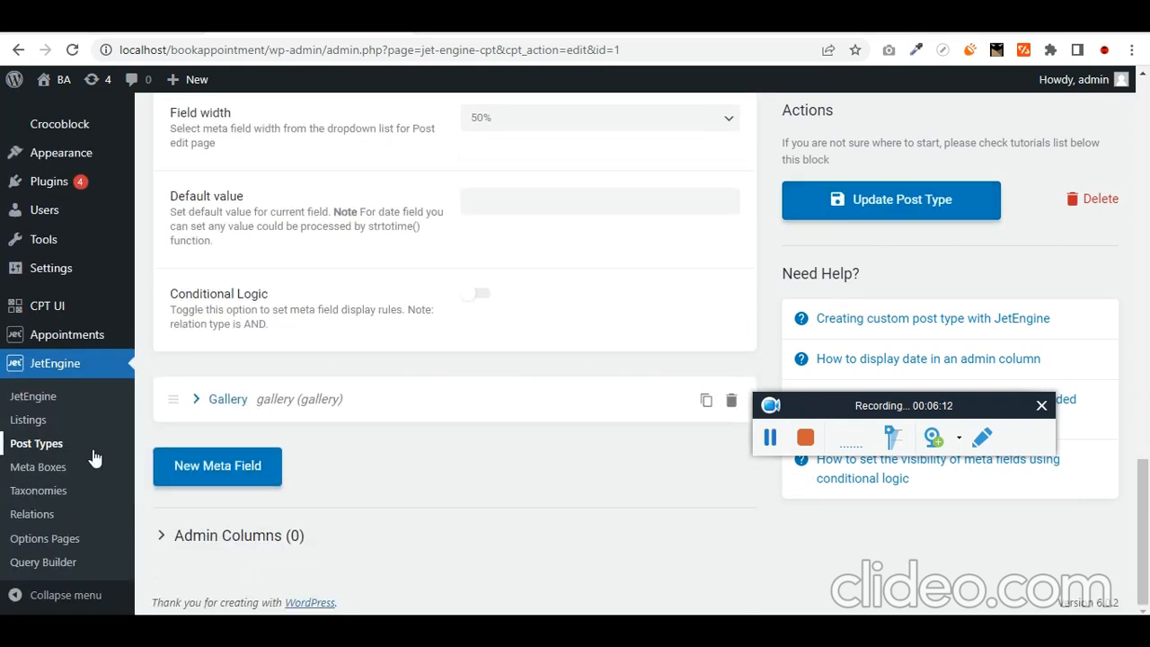
click(60, 447)
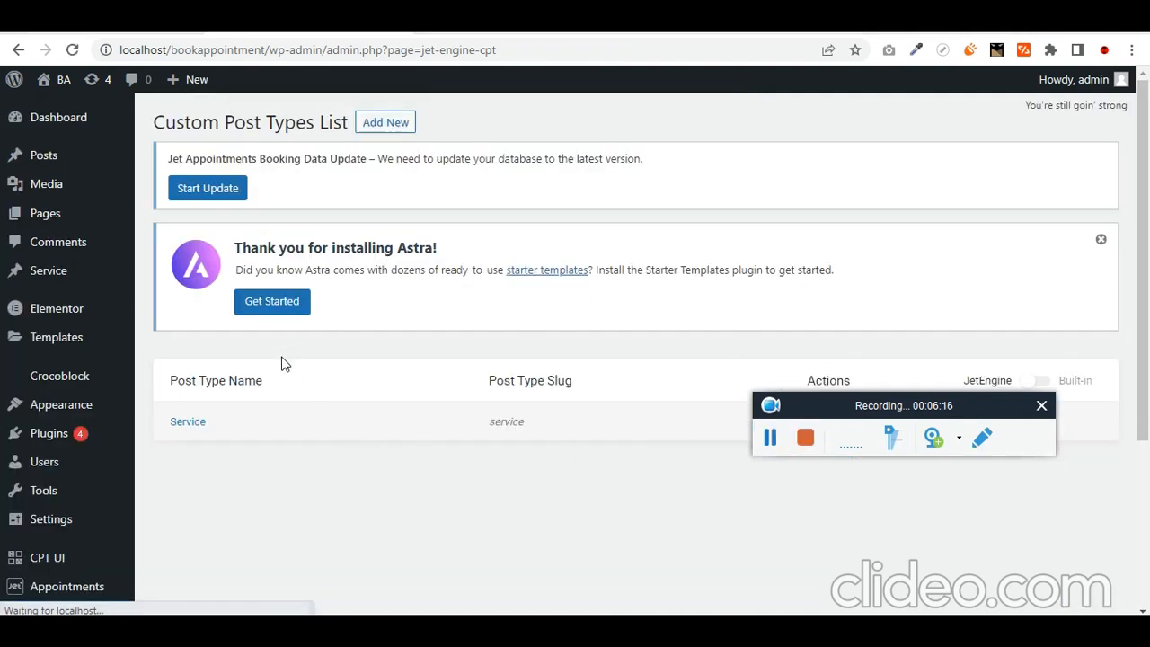
- Create a new post type named 'Doctors' with slug doctors
click(385, 124)
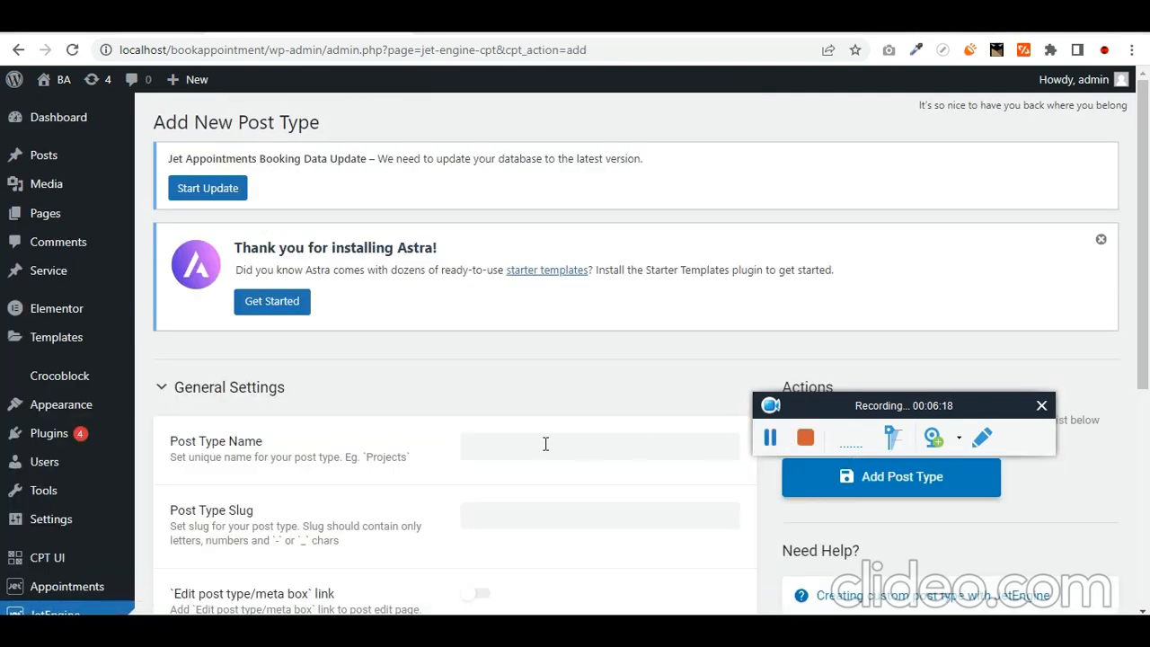
scroll(539, 427, down, 3)
click(550, 189)
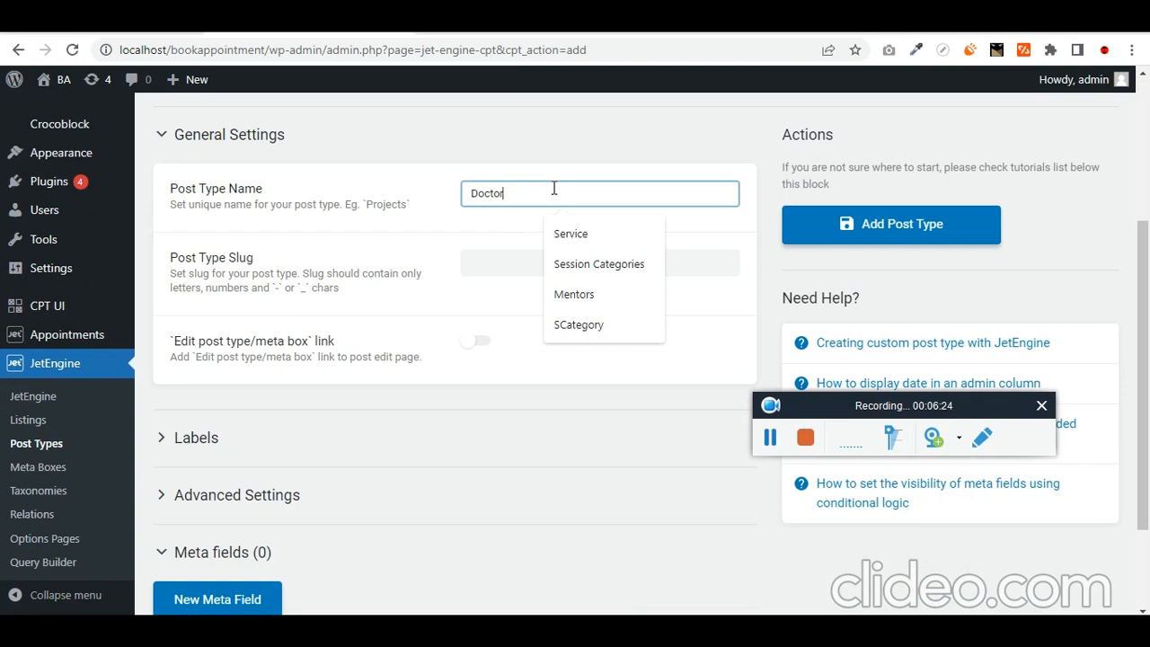
key(ctrl+a)
key(Tab)
click(581, 231)
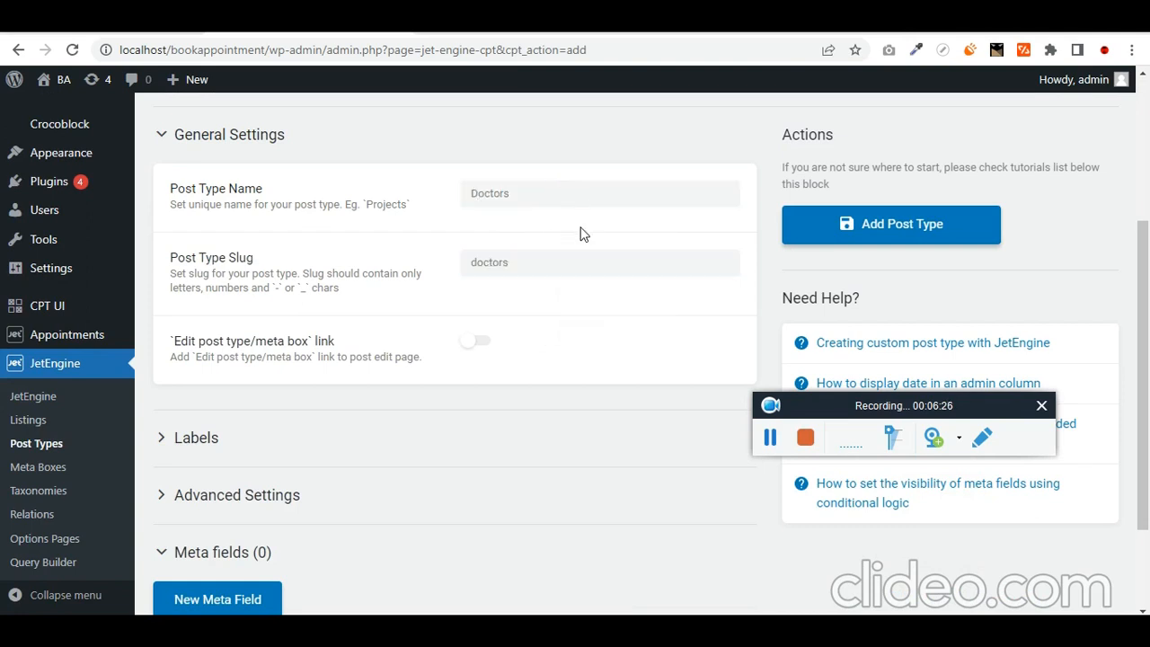
- Enable the Edit post type/meta box link and expand Advanced Settings
click(476, 345)
click(473, 345)
scroll(324, 401, down, 2)
click(475, 212)
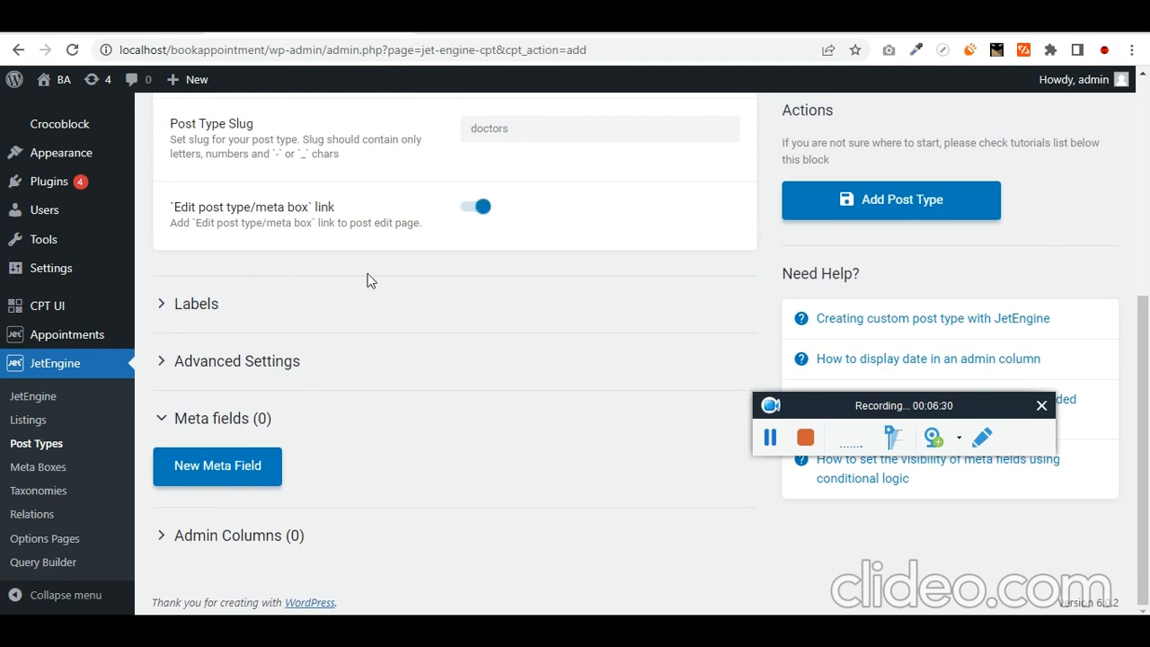
click(296, 362)
scroll(353, 377, down, 4)
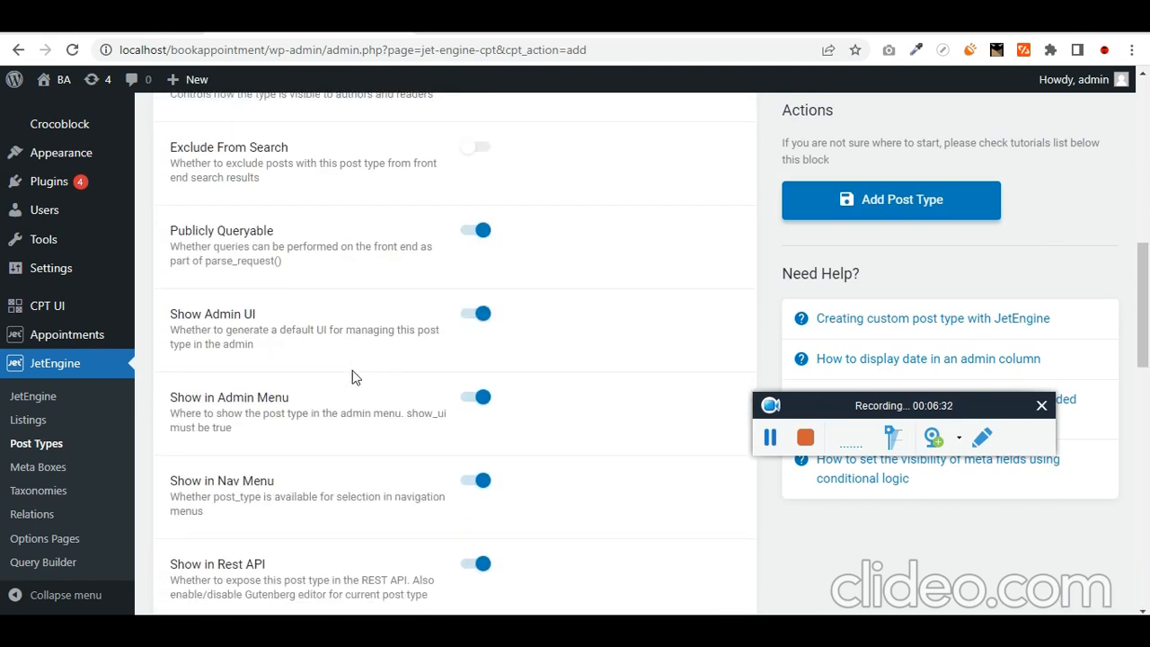
scroll(353, 378, up, 6)
scroll(350, 379, down, 5)
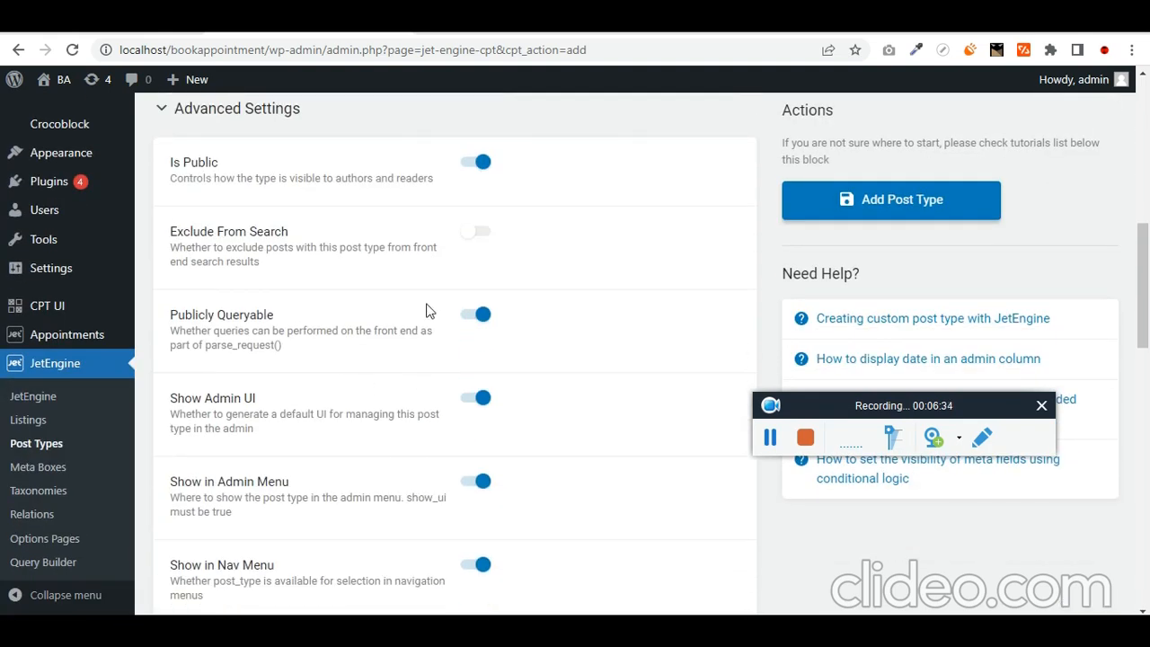
scroll(343, 350, down, 7)
scroll(364, 398, down, 5)
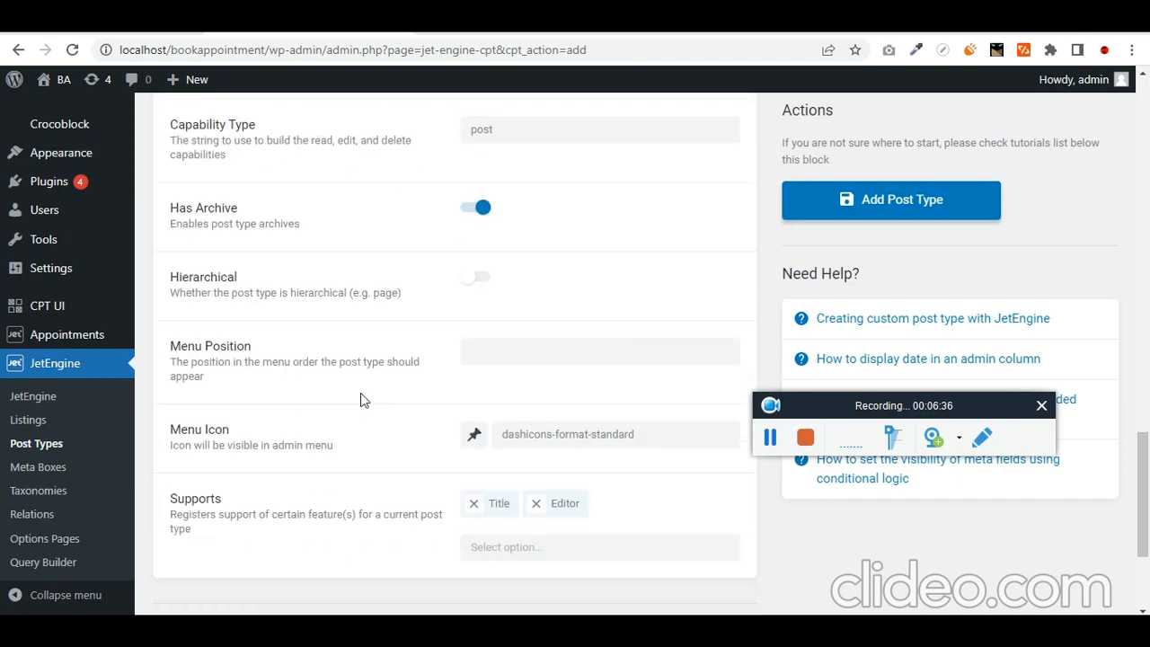
- Give Doctors the globe menu icon and add Thumbnail (Featured Image) to Supports
click(486, 273)
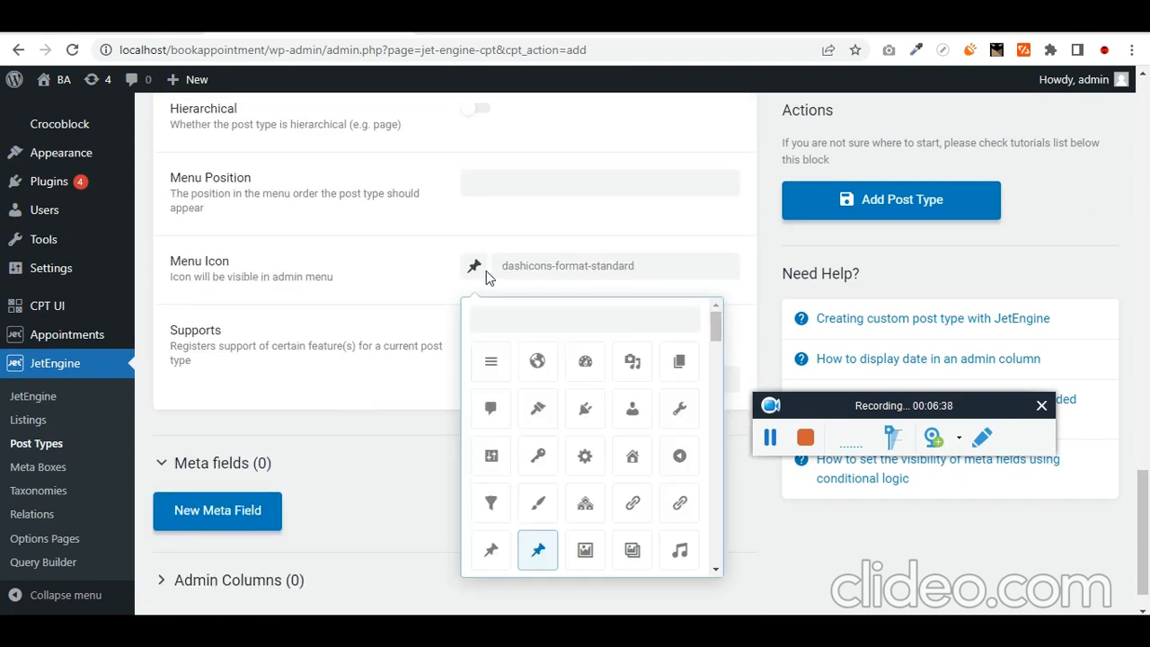
click(537, 360)
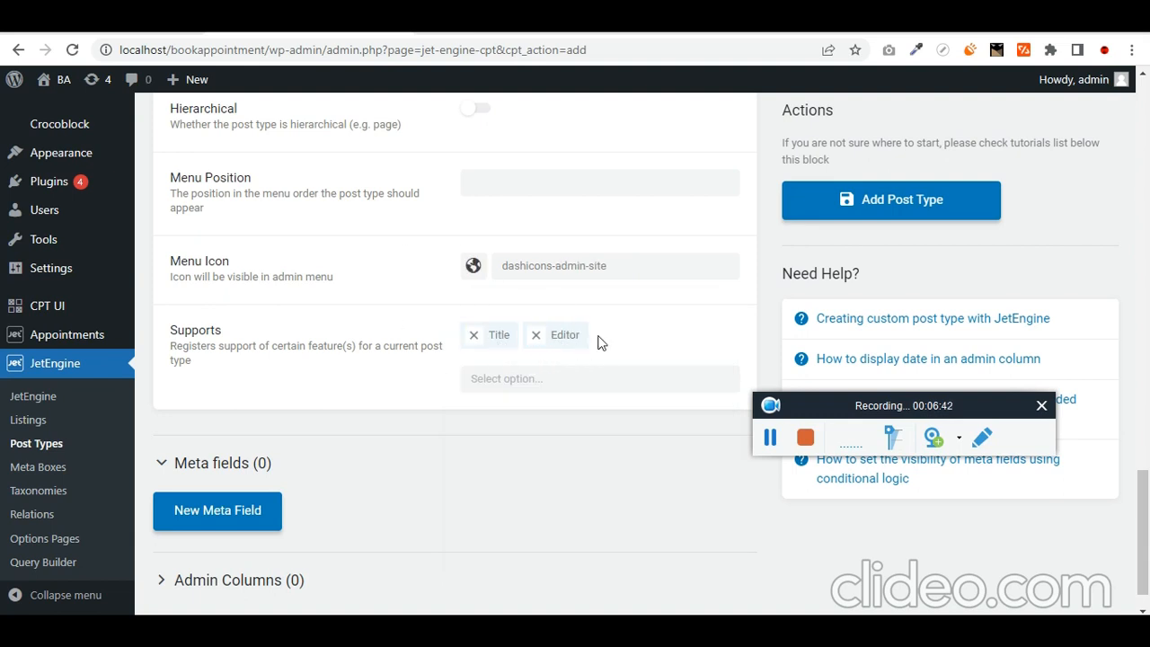
click(567, 387)
text(fea)
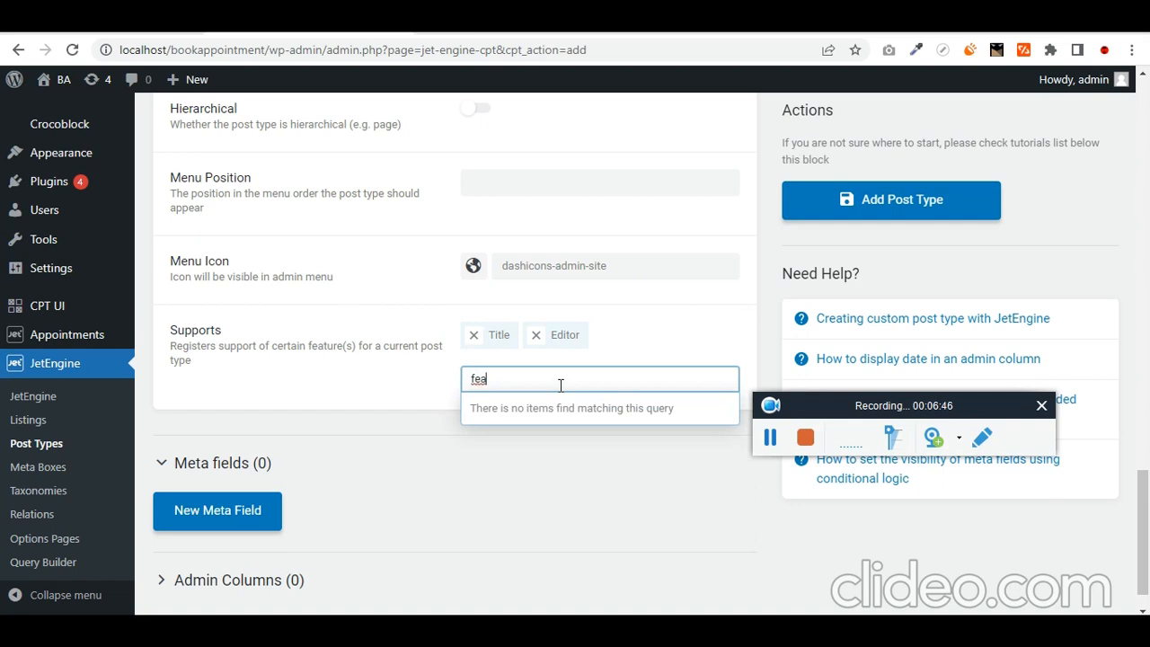
key(ctrl+a)
text(tuh)
key(BackSpace)
key(BackSpace)
text(hum)
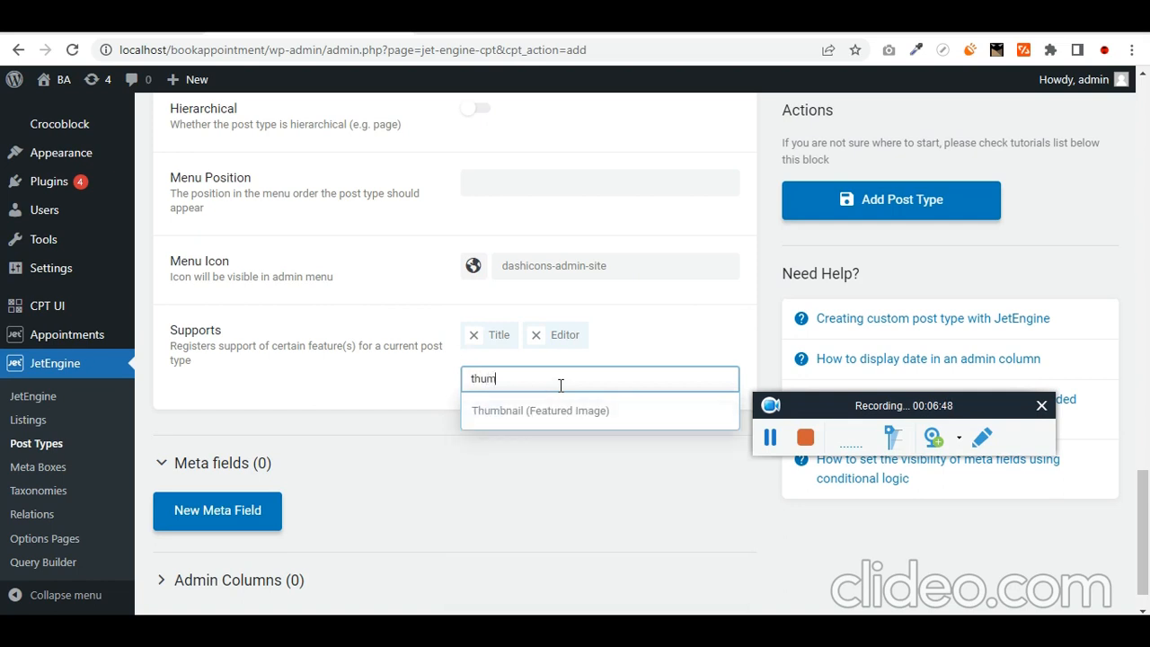
click(559, 400)
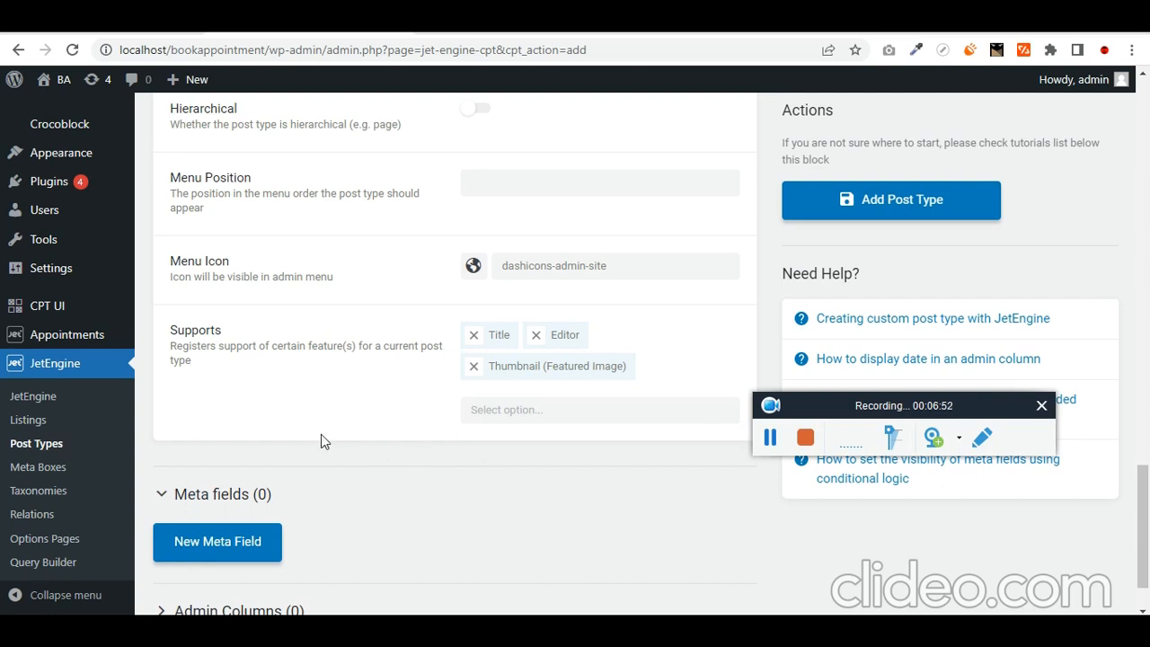
scroll(351, 438, down, 1)
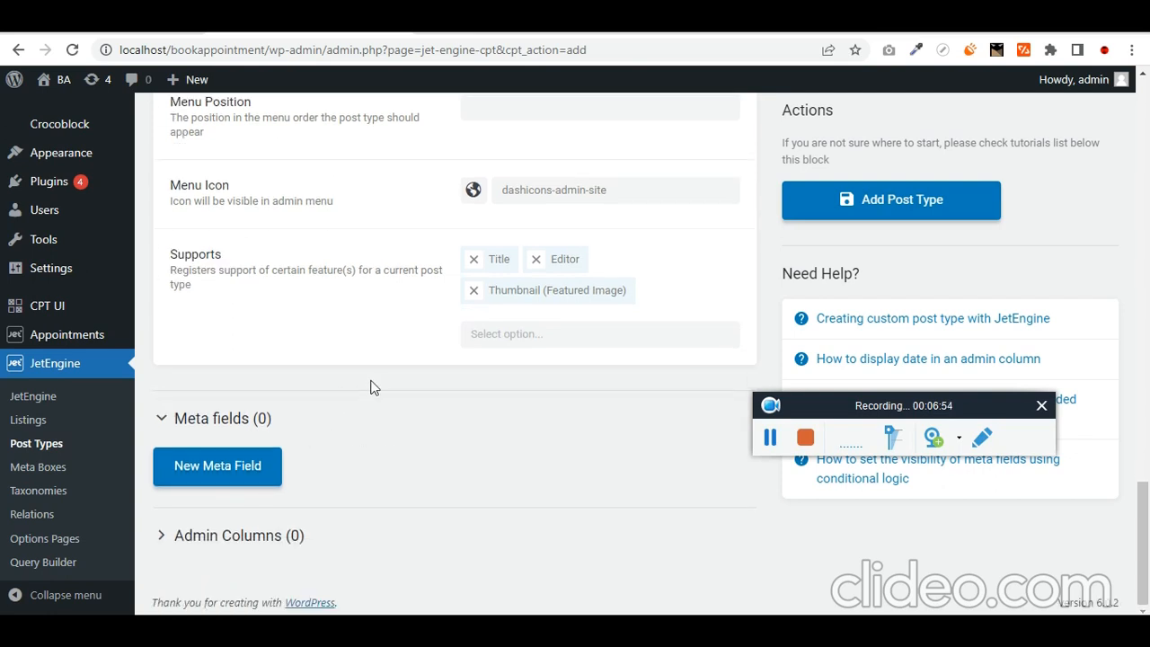
scroll(403, 429, up, 1)
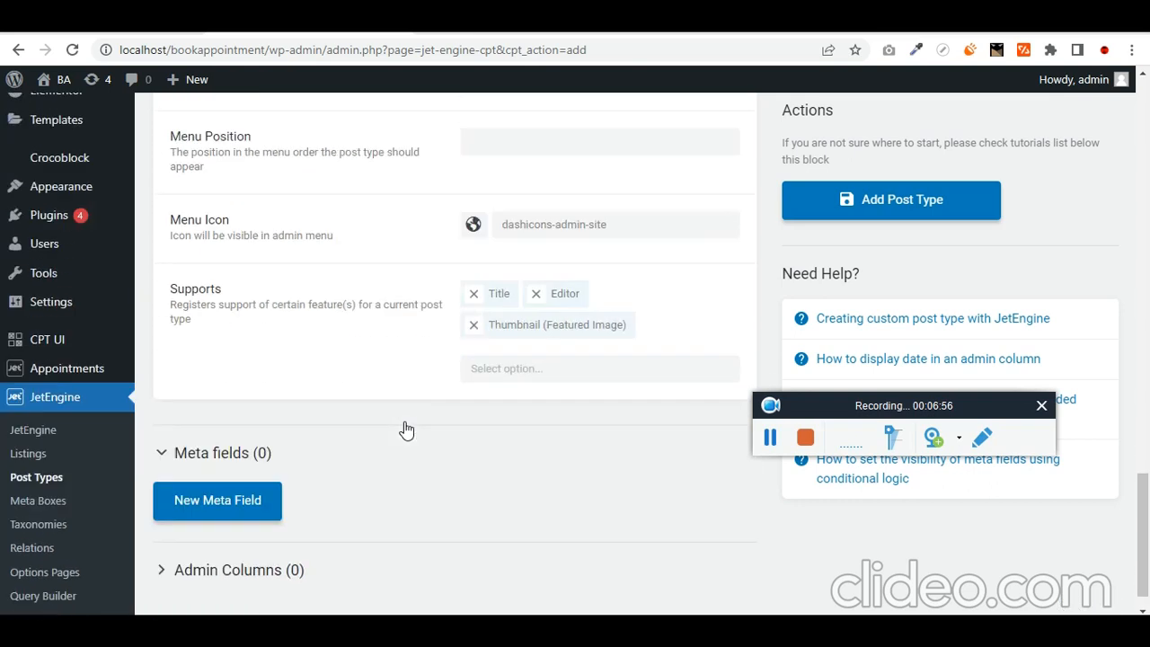
- Add a new text meta field to Doctors labelled 'speciality'
scroll(403, 429, down, 1)
click(245, 469)
scroll(325, 458, down, 3)
scroll(325, 458, down, 2)
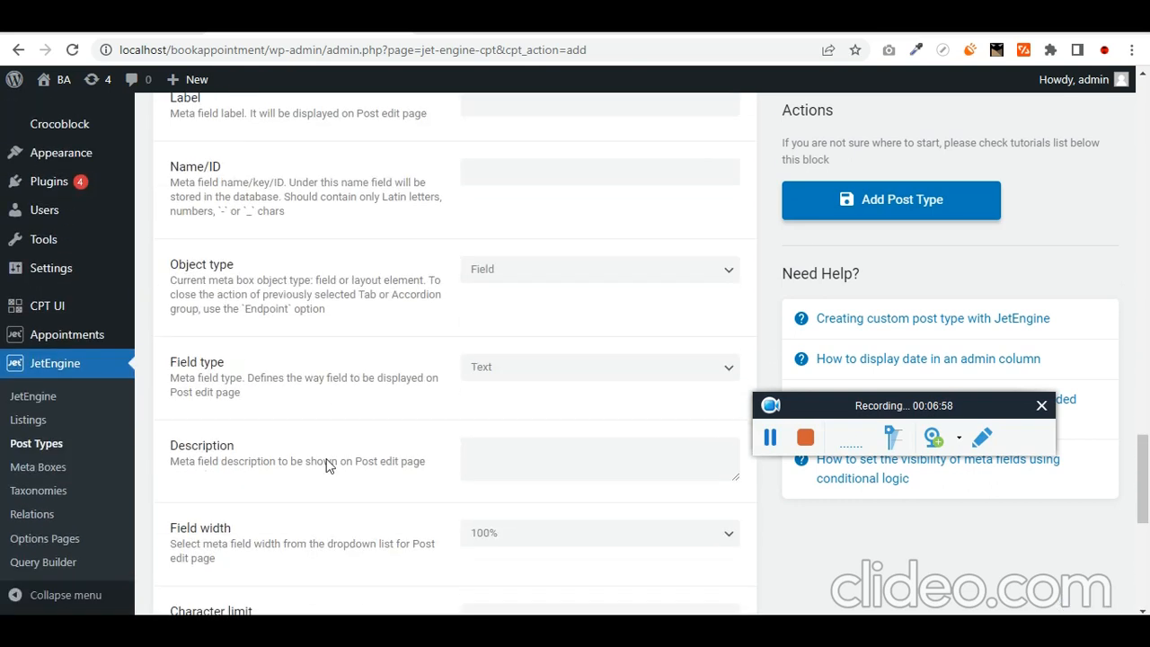
scroll(328, 466, up, 1)
click(543, 183)
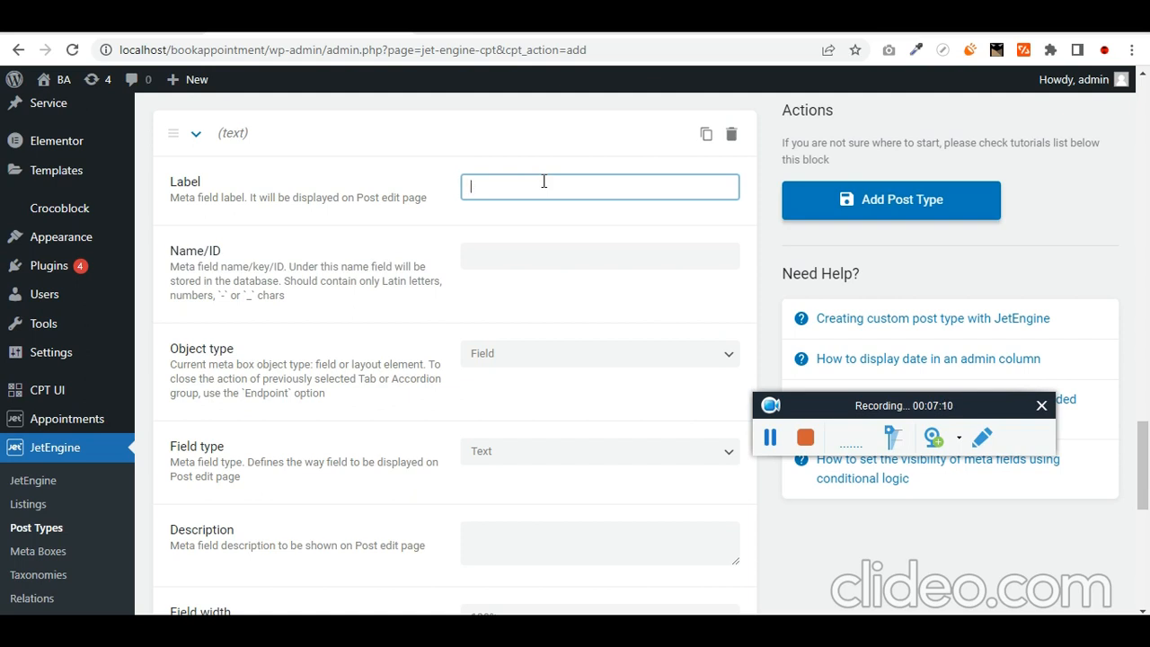
text(speciality)
key(ctrl+a)
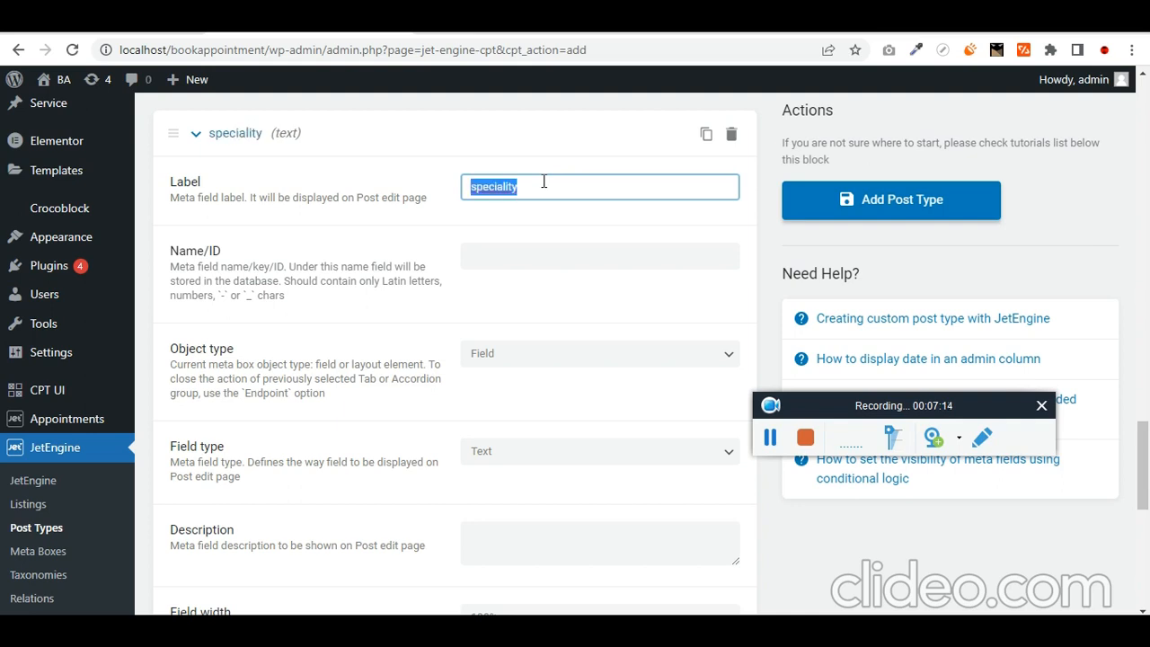
key(Tab)
key(Tab)
key(Tab)
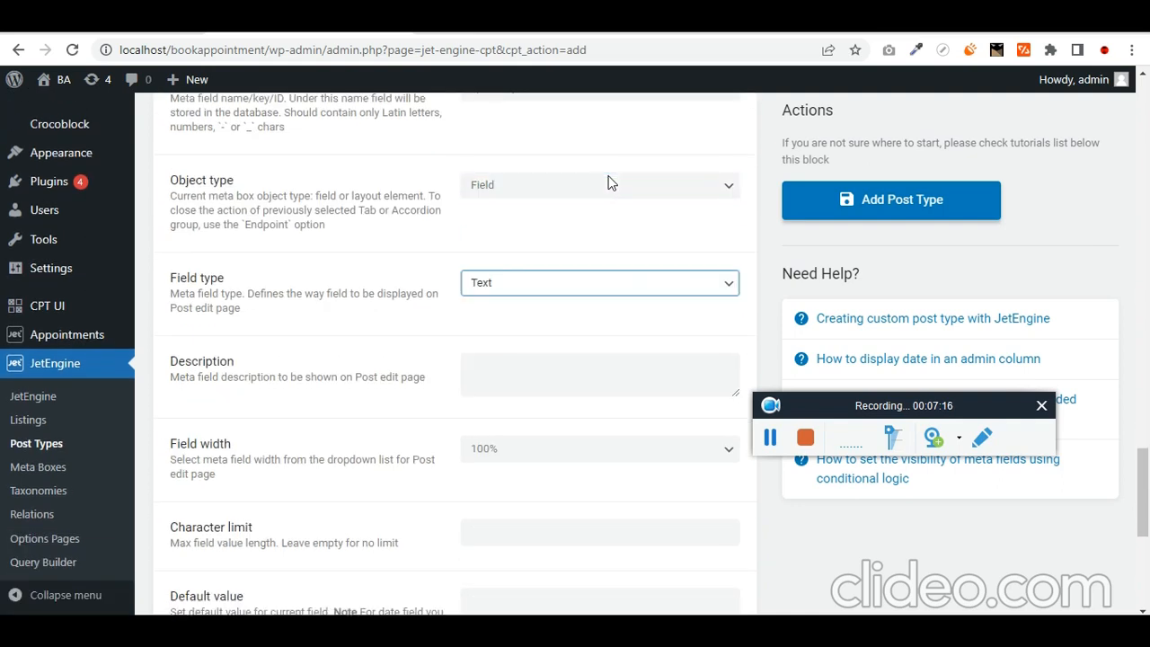
key(Tab)
key(Tab)
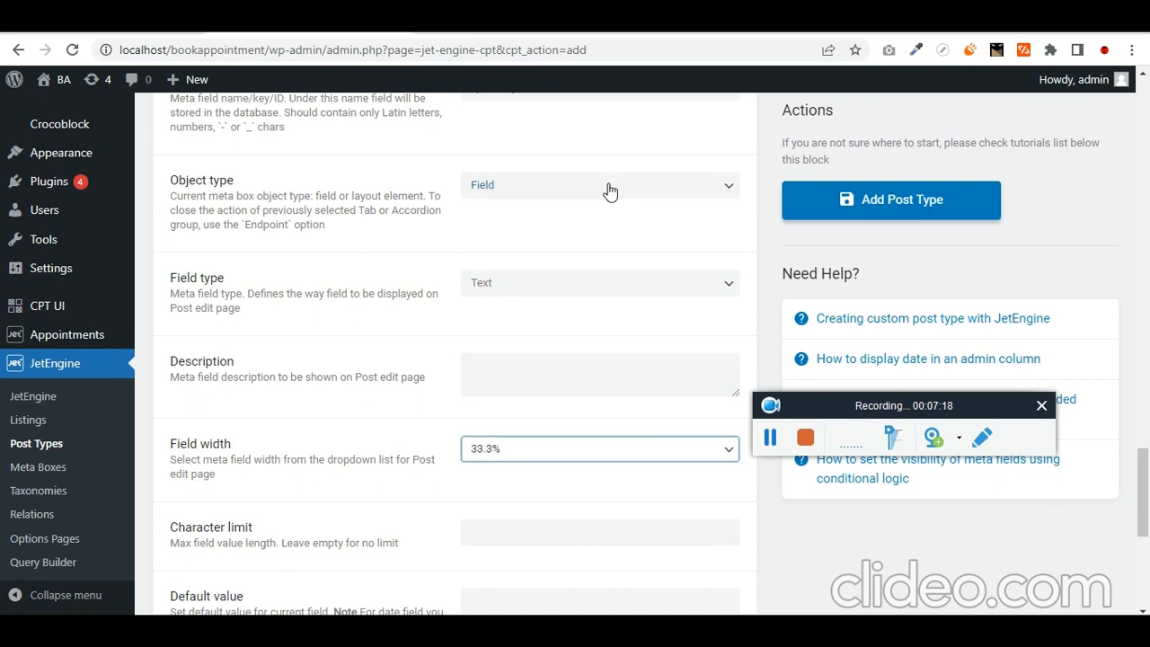
scroll(423, 344, down, 1)
scroll(517, 342, down, 3)
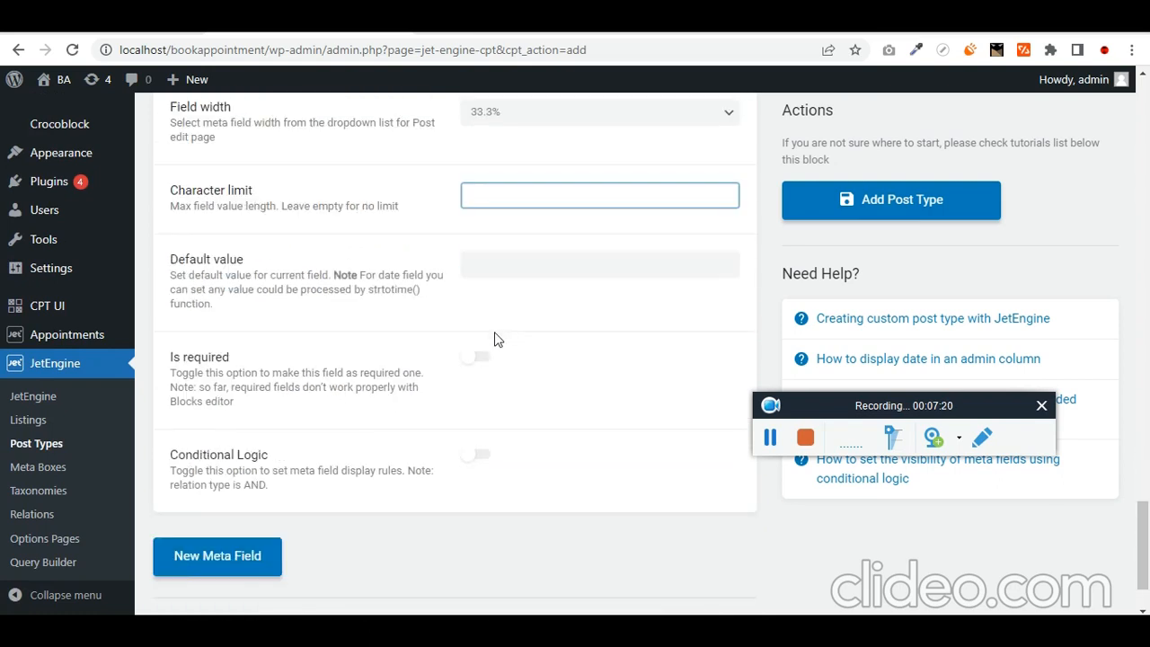
key(Tab)
- Add a text meta field labelled 'Expertise' with field ID expertise
click(223, 573)
scroll(559, 457, down, 3)
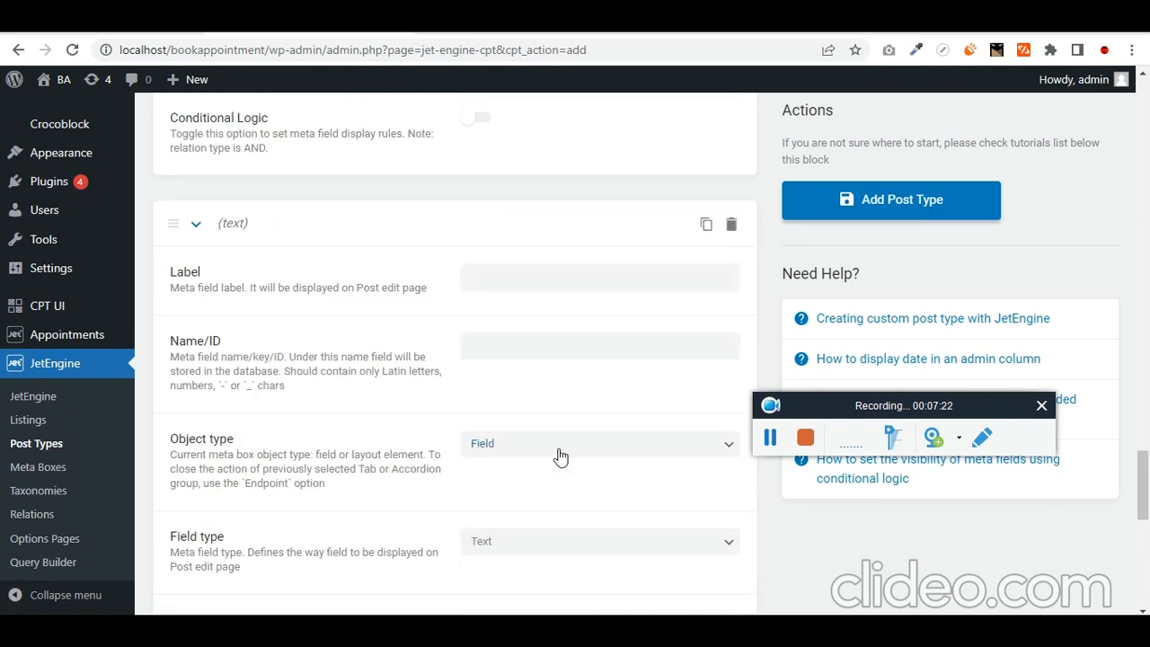
click(504, 286)
text(expertise)
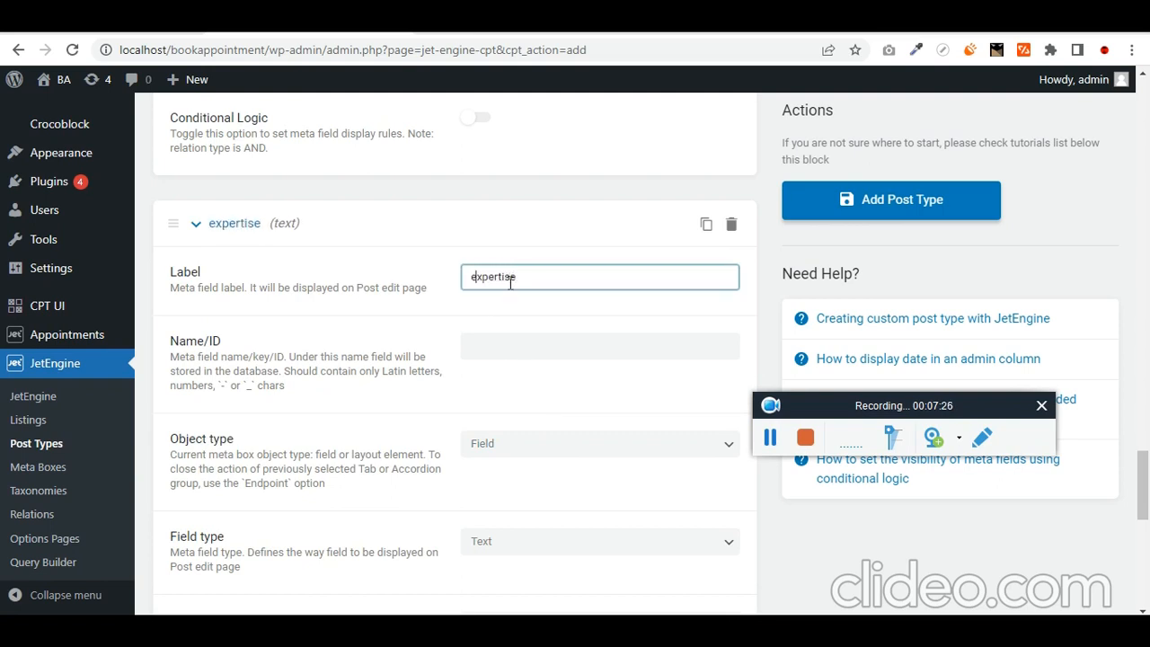
key(BackSpace)
text(E)
key(Tab)
key(Tab)
scroll(575, 318, down, 1)
key(Tab)
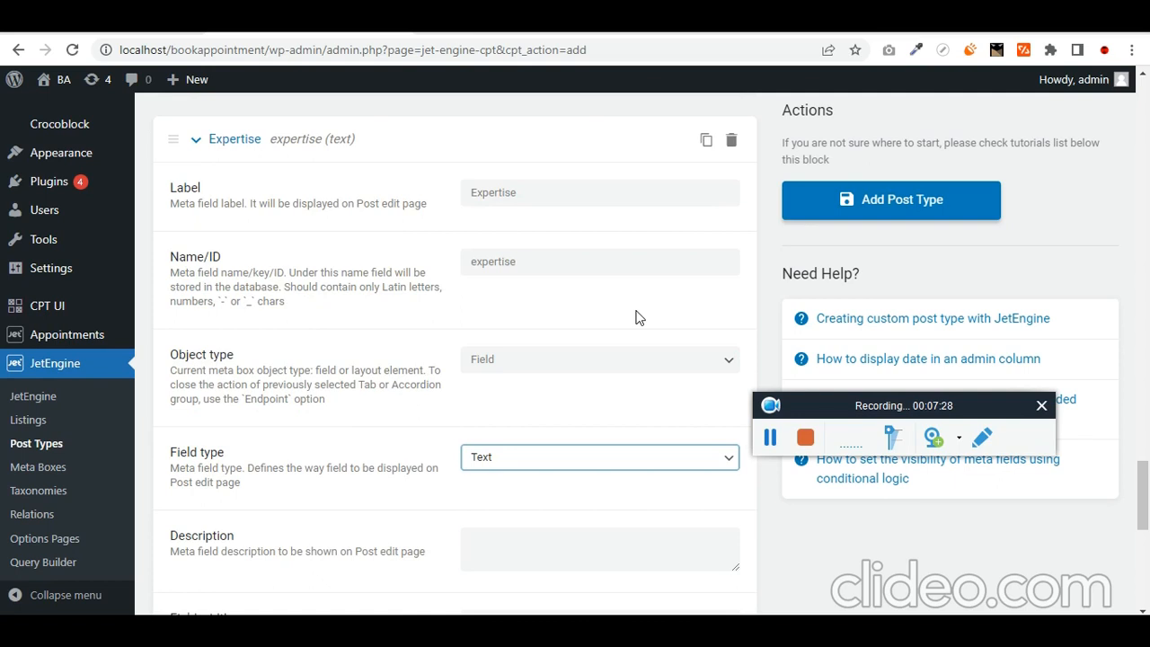
key(Tab)
scroll(649, 329, down, 3)
key(Tab)
key(Tab)
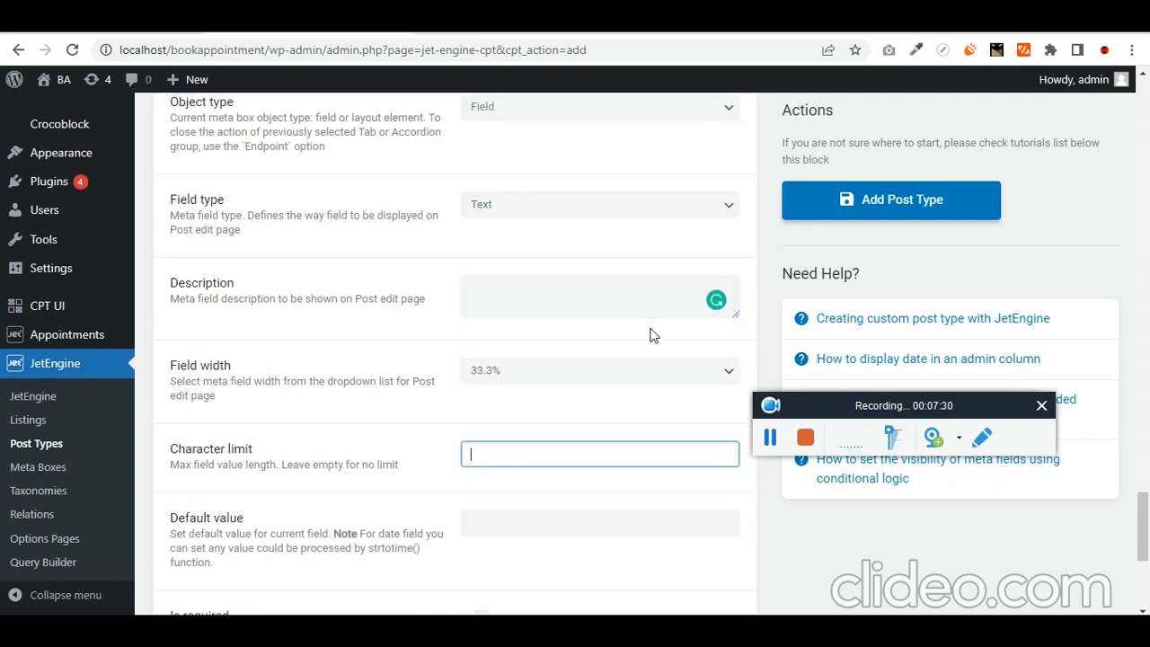
key(Tab)
scroll(584, 333, down, 4)
click(225, 467)
scroll(440, 450, down, 3)
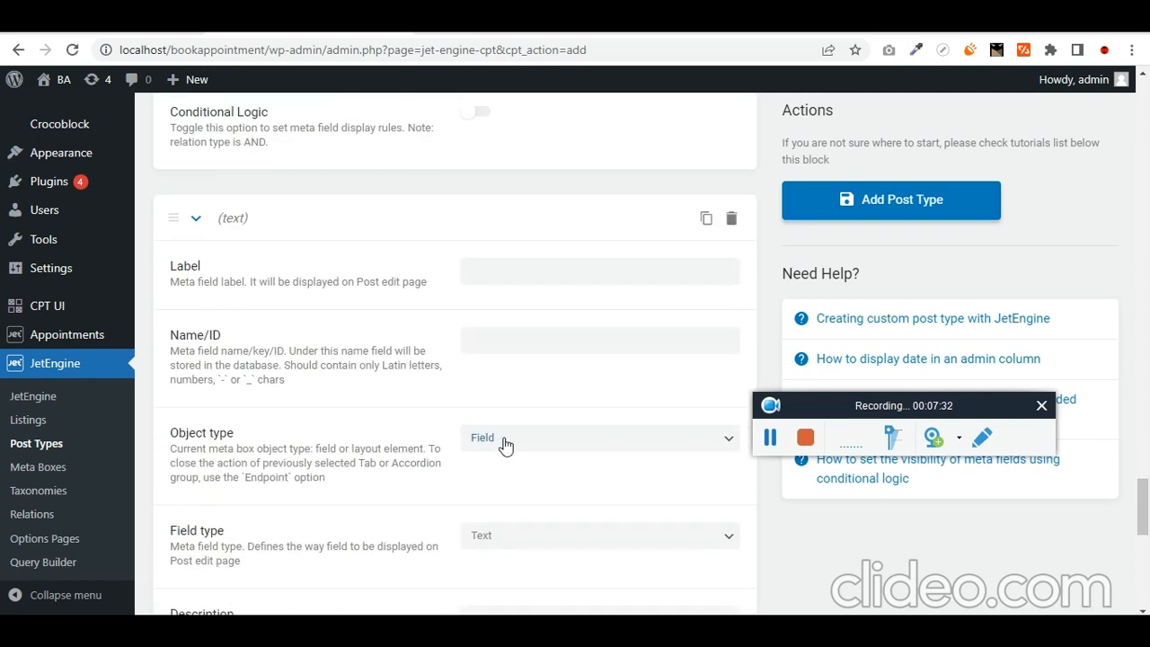
- Label the new text meta field 'Length of Work' and set its width to 50%
click(549, 271)
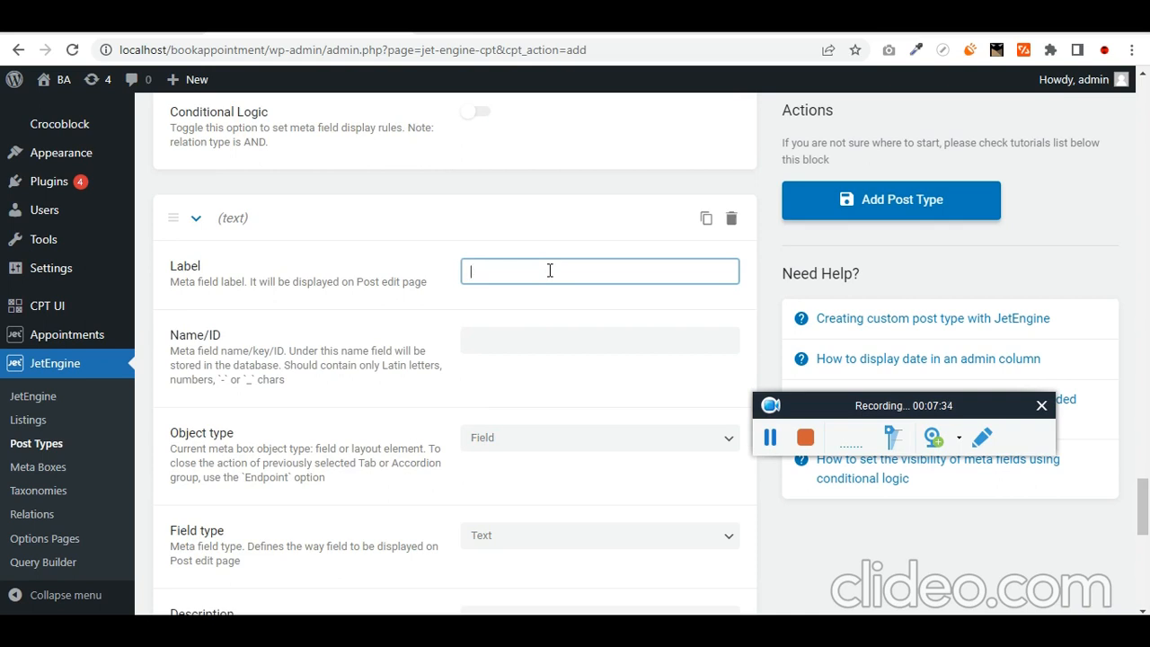
text(Length of Work)
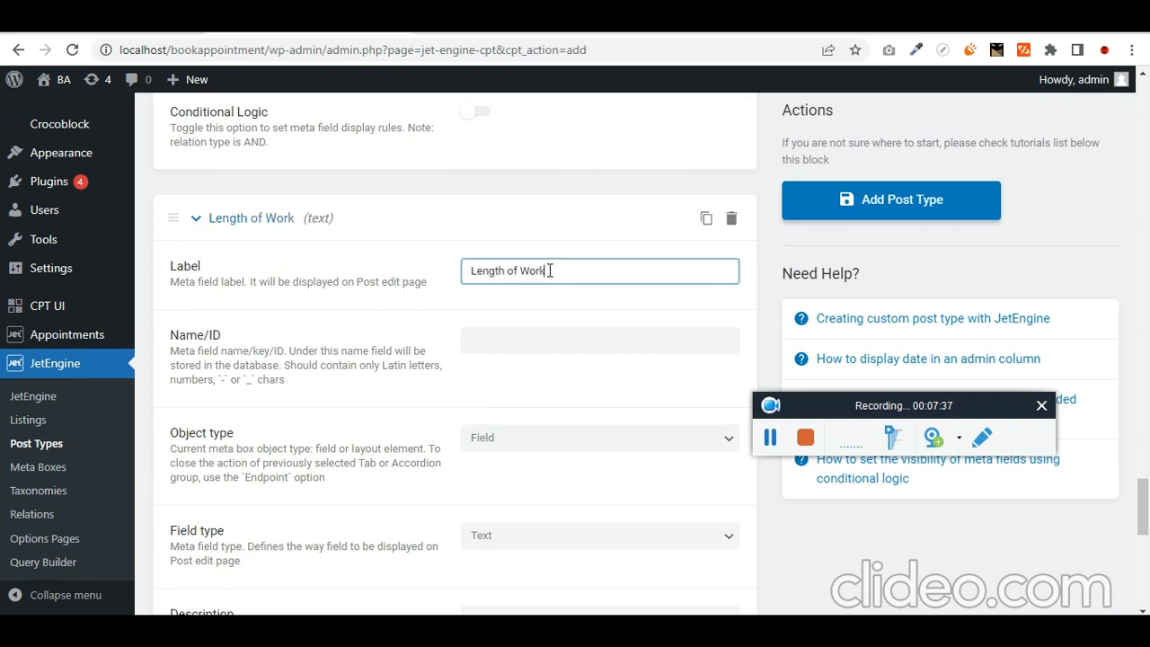
key(Tab)
key(Tab)
key(Tab)
scroll(594, 301, down, 3)
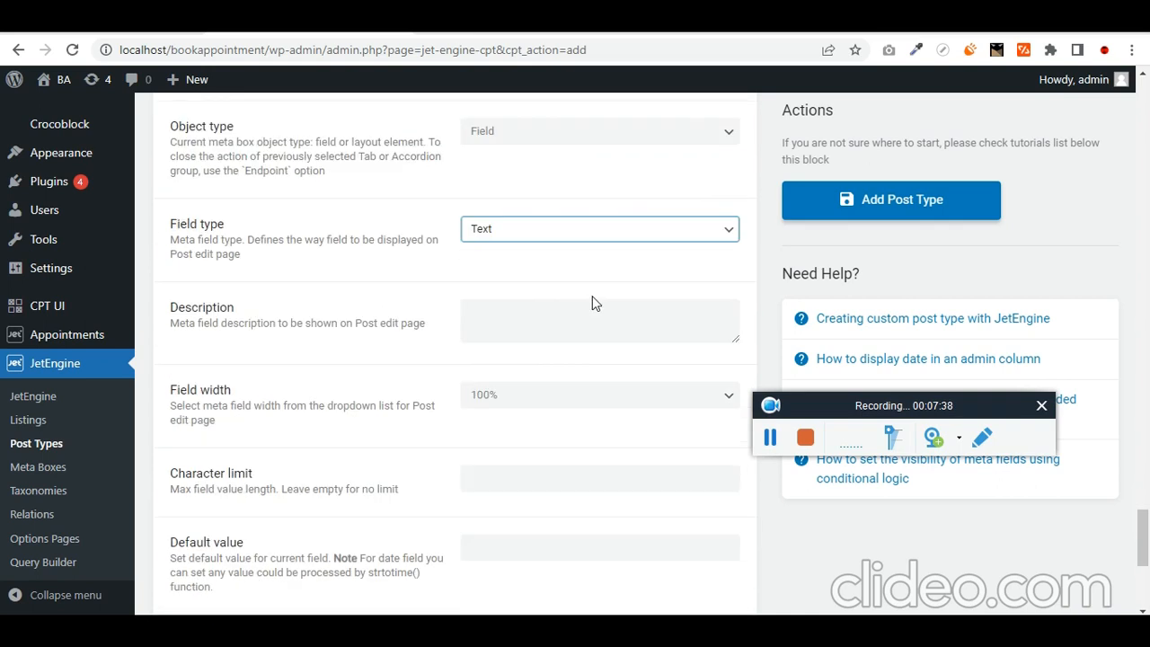
key(Tab)
key(Tab)
key(Tab)
key(Tab)
scroll(449, 315, down, 3)
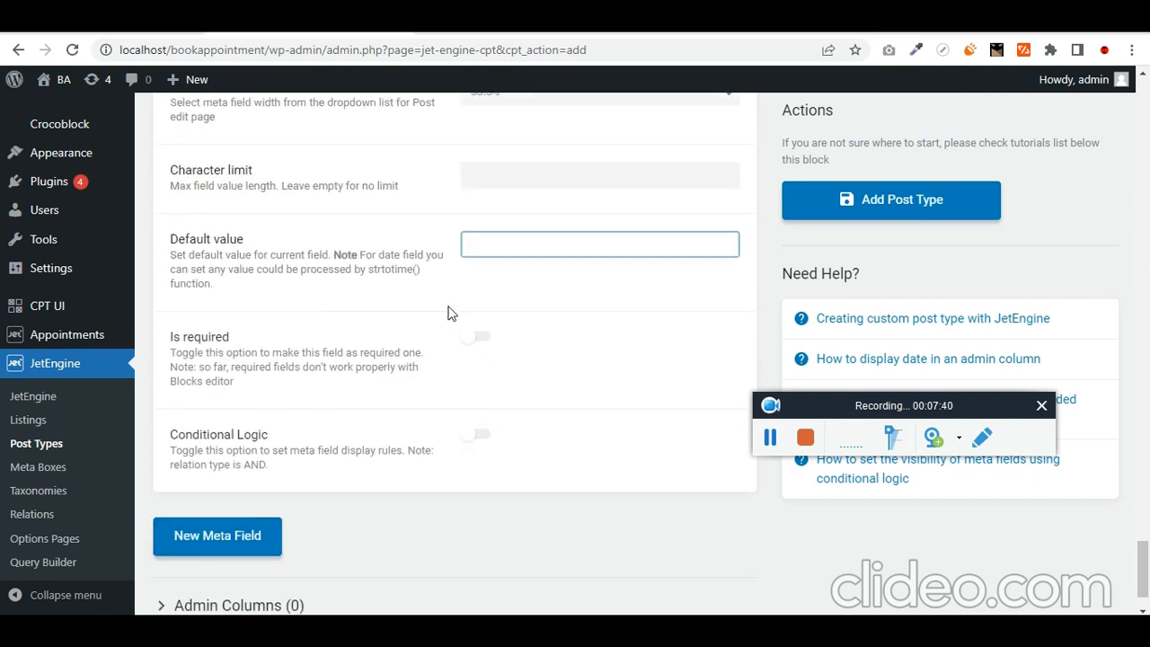
- Add another meta field labelled 'email'
click(231, 461)
scroll(386, 423, down, 2)
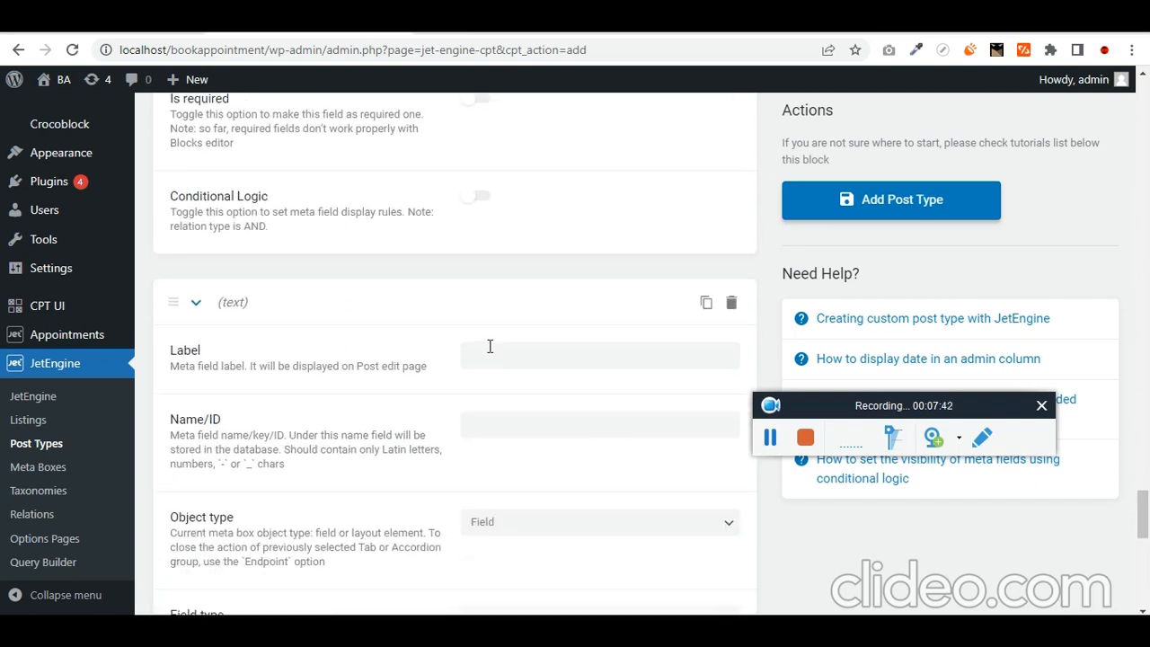
scroll(621, 307, down, 1)
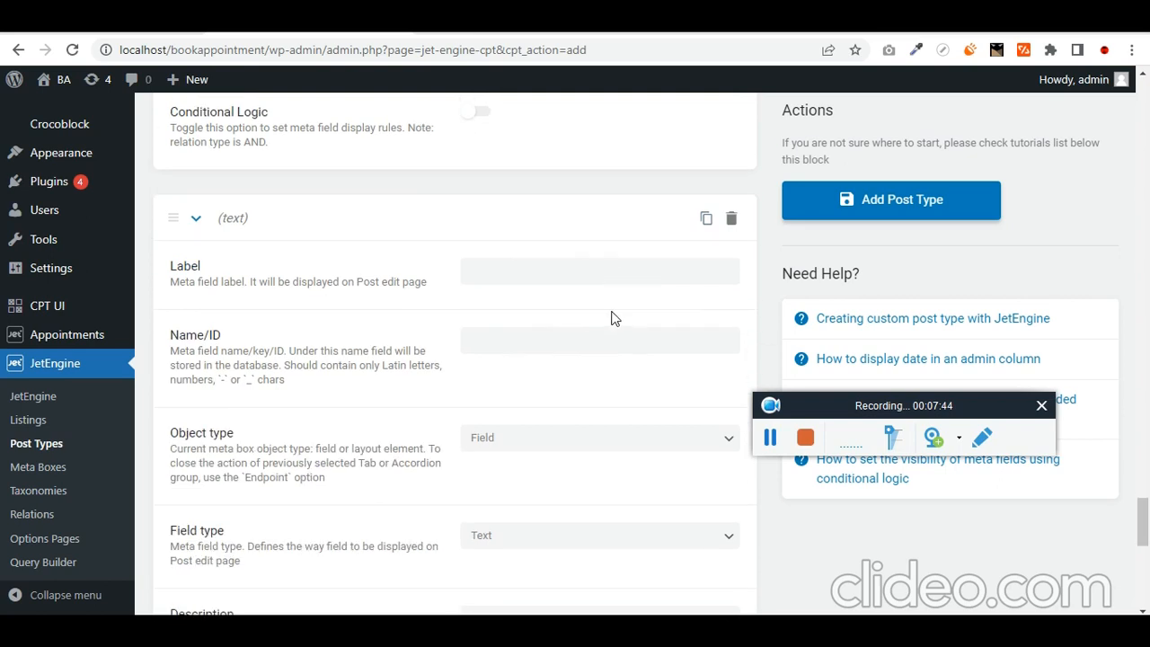
click(588, 281)
text(email)
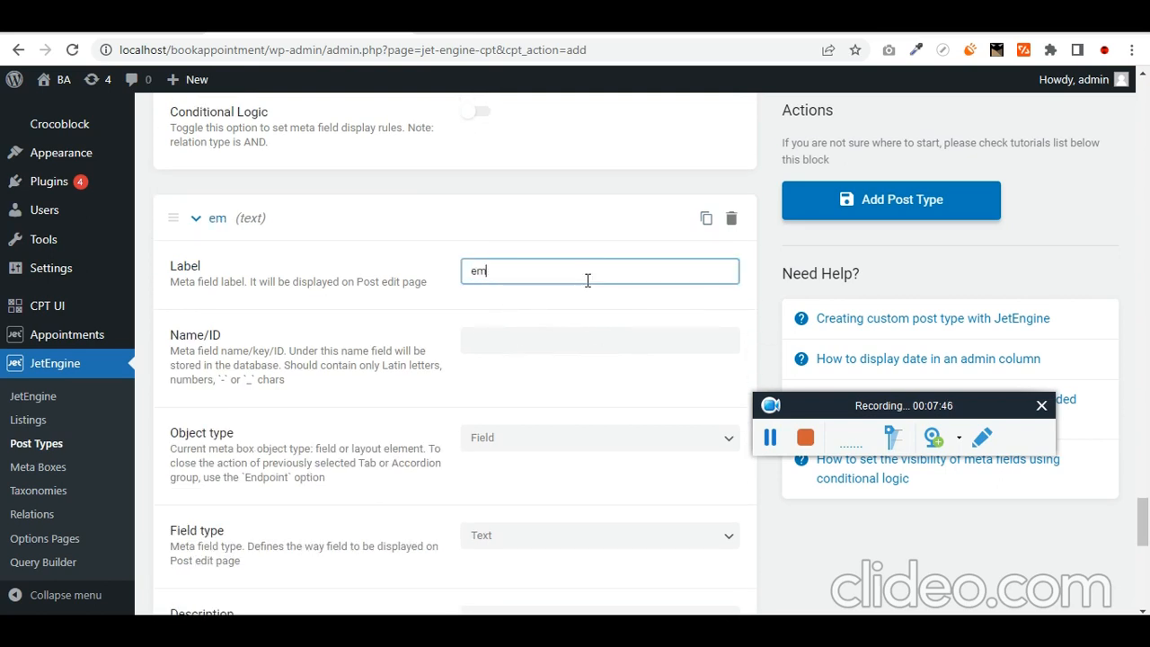
key(Tab)
key(Tab)
scroll(620, 283, down, 3)
key(Tab)
key(Tab)
key(Tab)
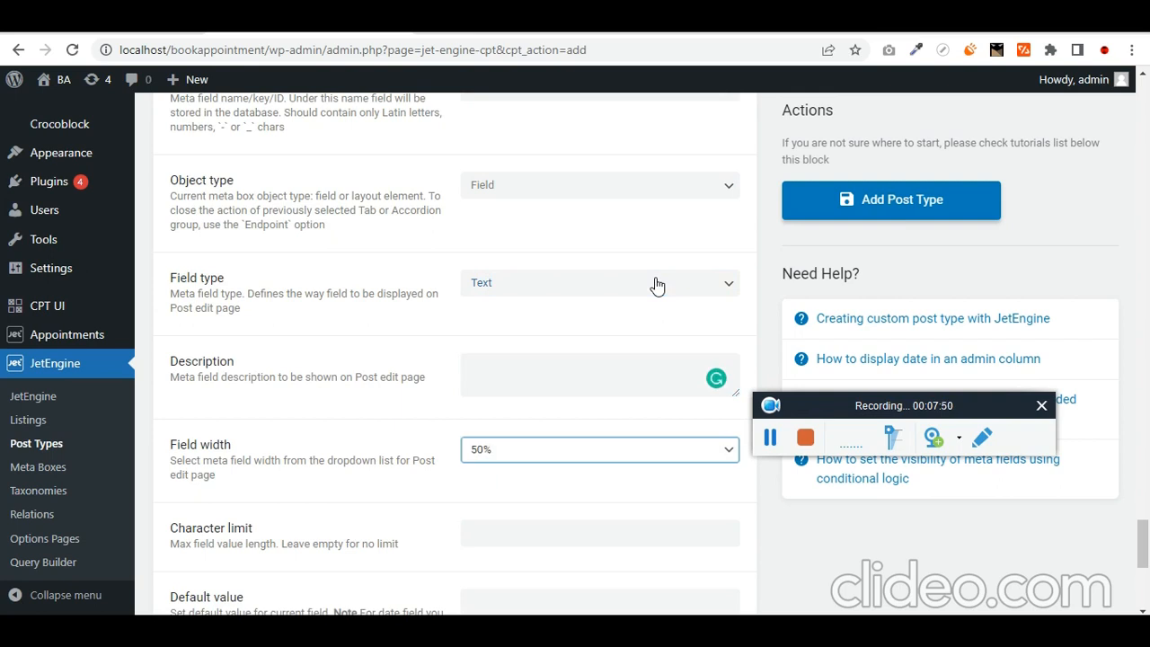
scroll(657, 285, down, 5)
- Add a text meta field labelled 'phone' with ID phone
click(201, 486)
scroll(488, 379, down, 4)
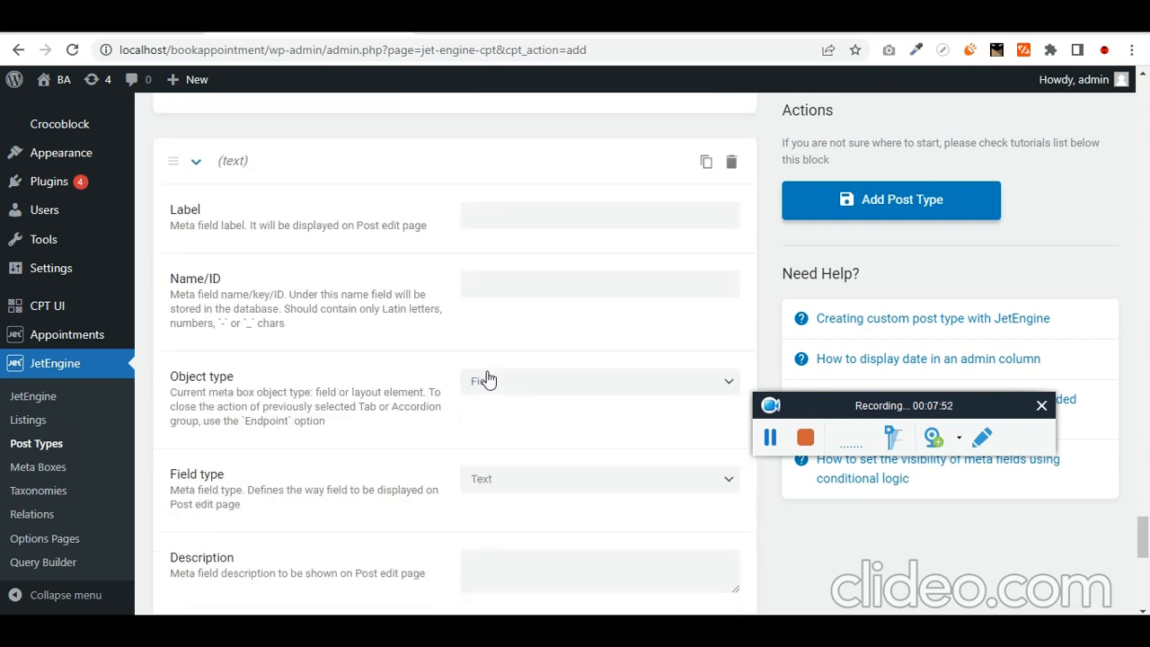
click(549, 201)
text(phone)
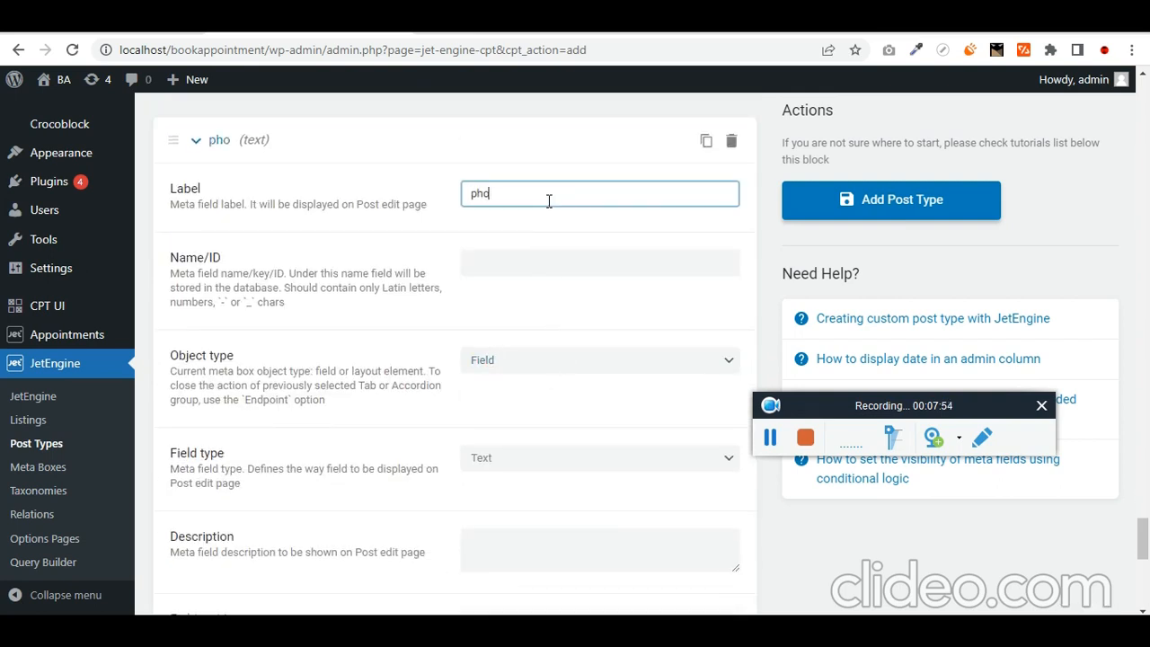
key(Tab)
key(Tab)
key(Tab)
key(Tab)
key(Tab)
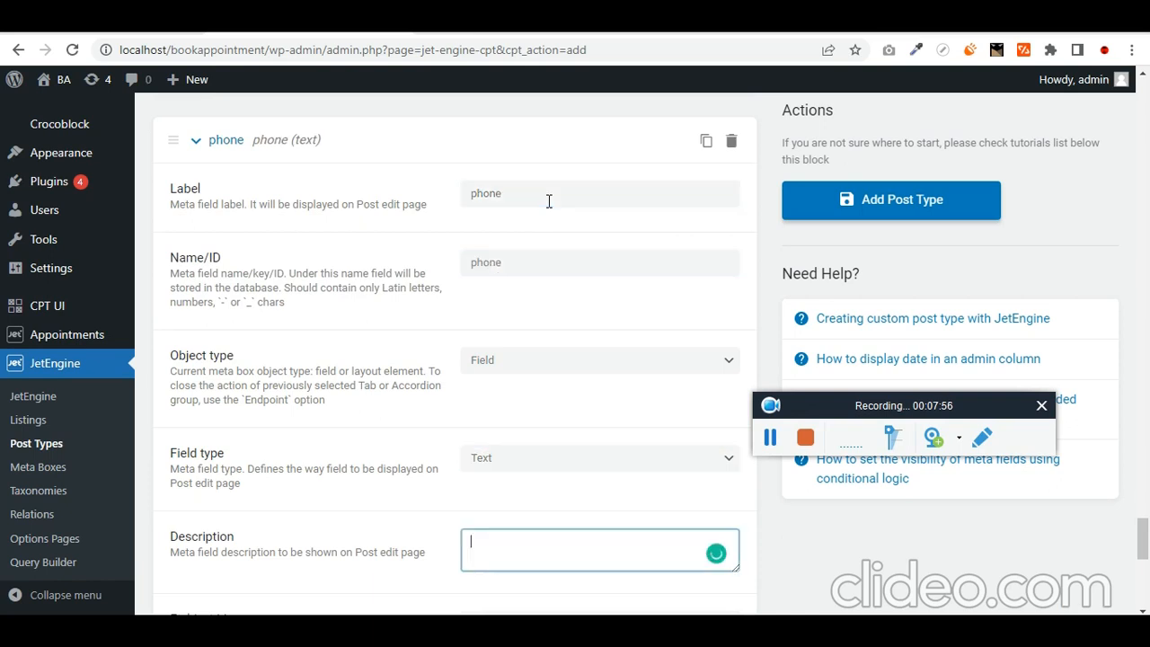
key(Tab)
key(Tab)
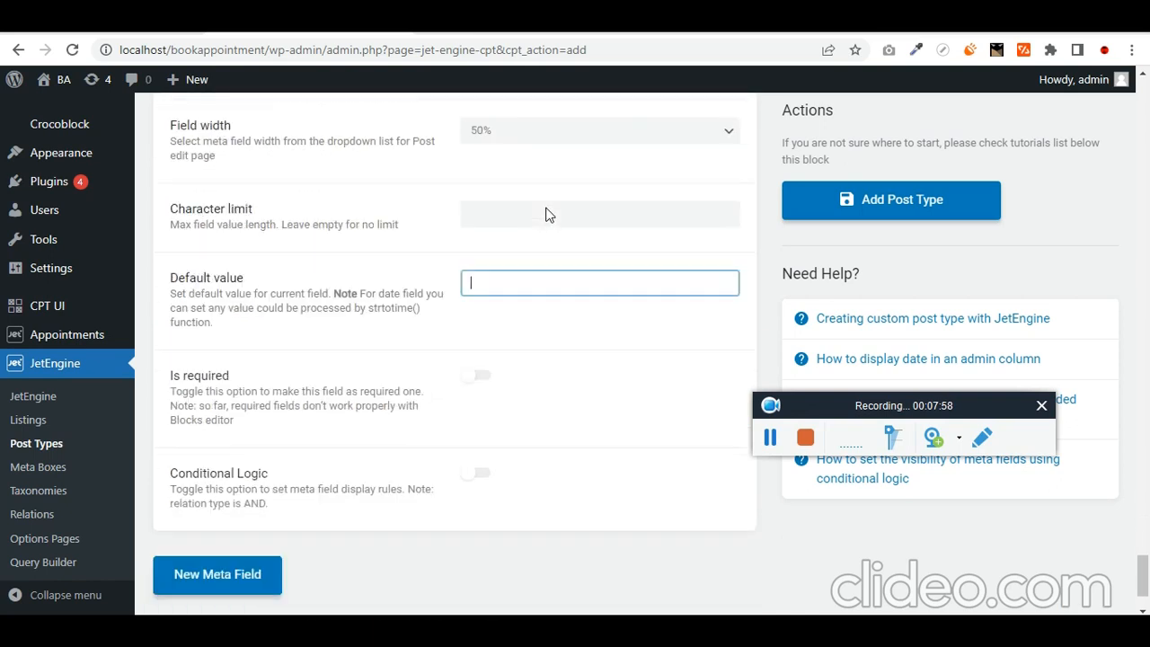
- Add an 'Upload Certtificate' meta field of type Gallery at 100% width
scroll(270, 405, down, 1)
click(209, 481)
scroll(260, 488, down, 2)
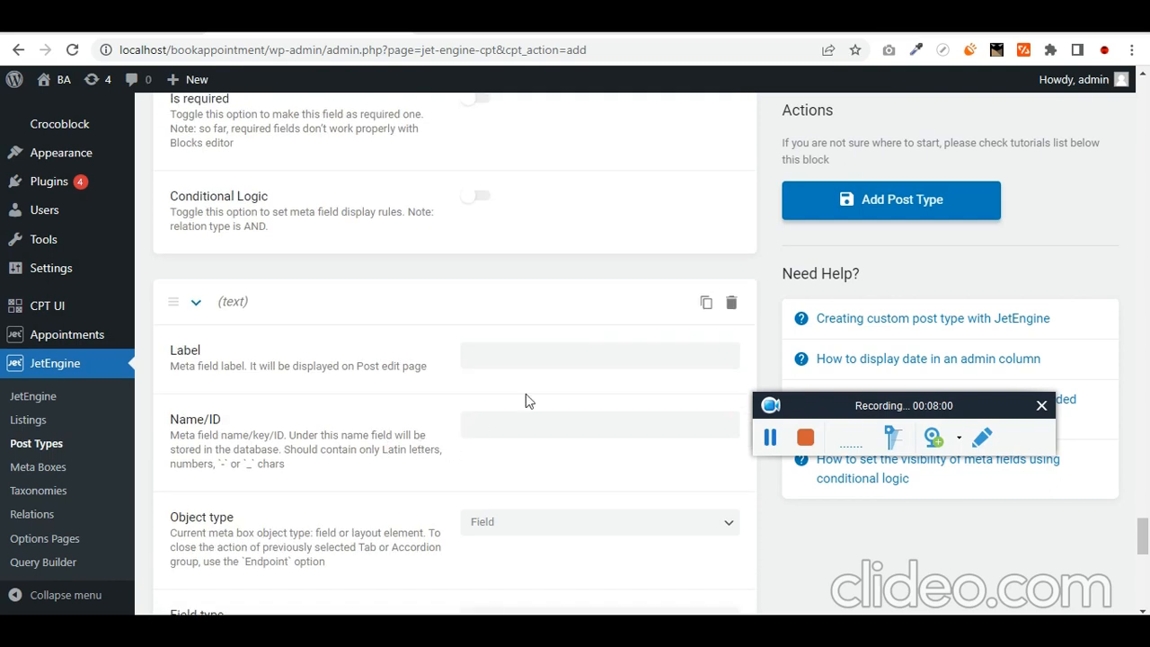
click(553, 356)
text(Upload Cer)
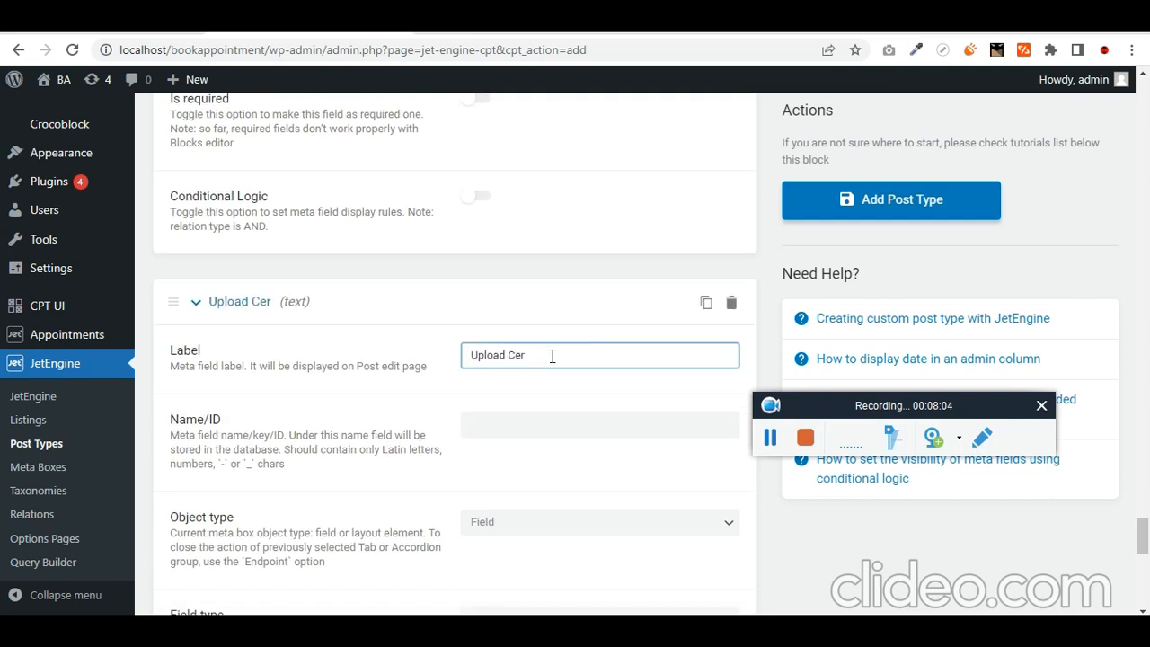
text(ttifica)
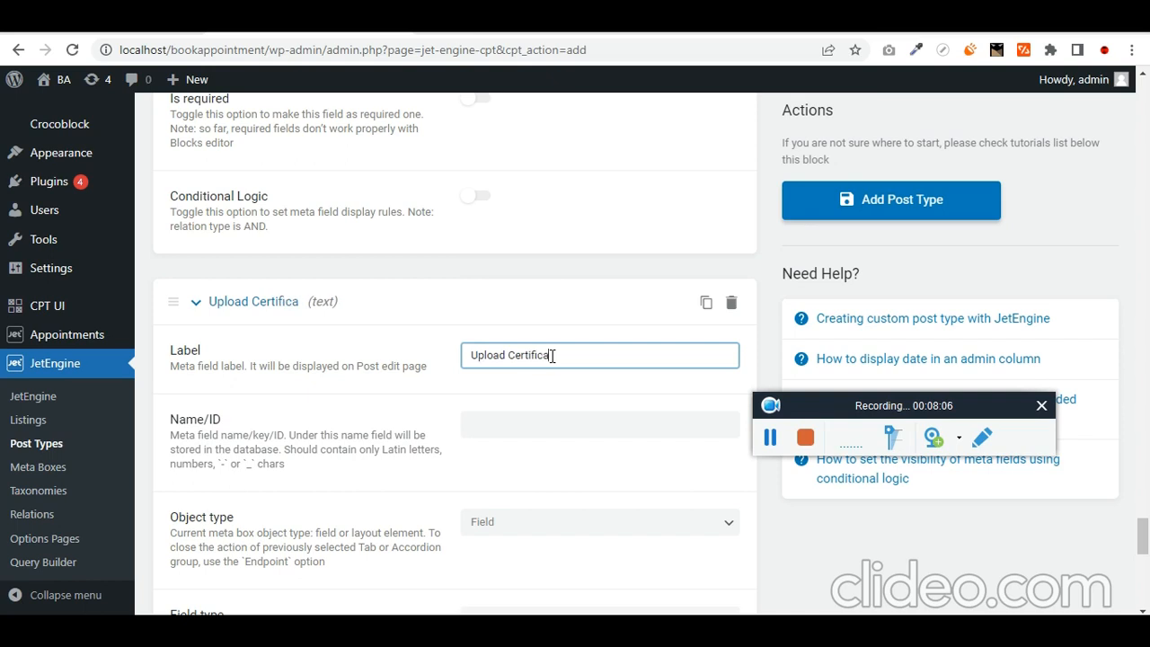
text(te)
key(Tab)
key(Tab)
scroll(683, 385, down, 2)
key(Tab)
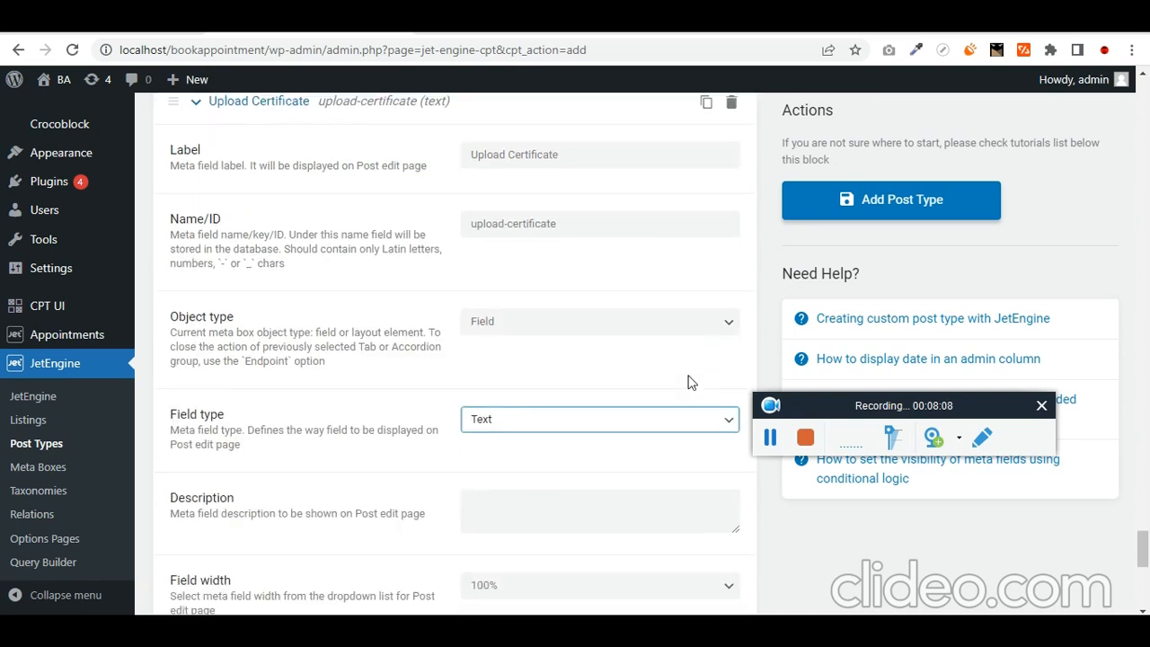
key(Tab)
scroll(672, 372, down, 3)
scroll(629, 350, up, 2)
click(559, 292)
key(g)
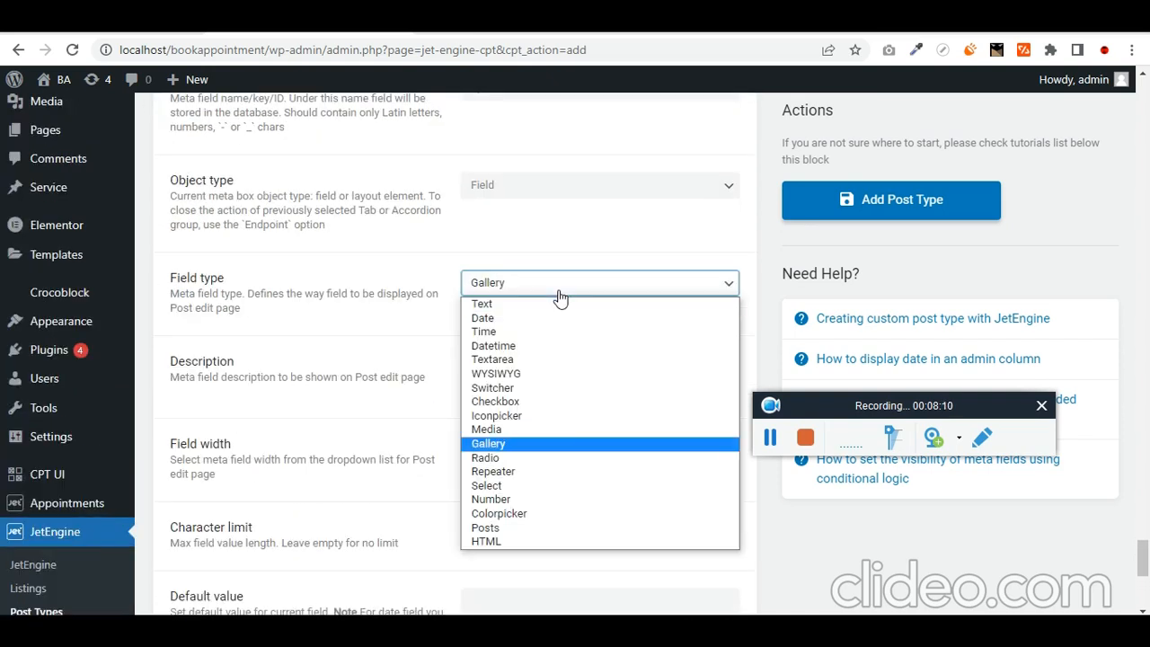
key(Return)
scroll(588, 306, down, 2)
click(546, 307)
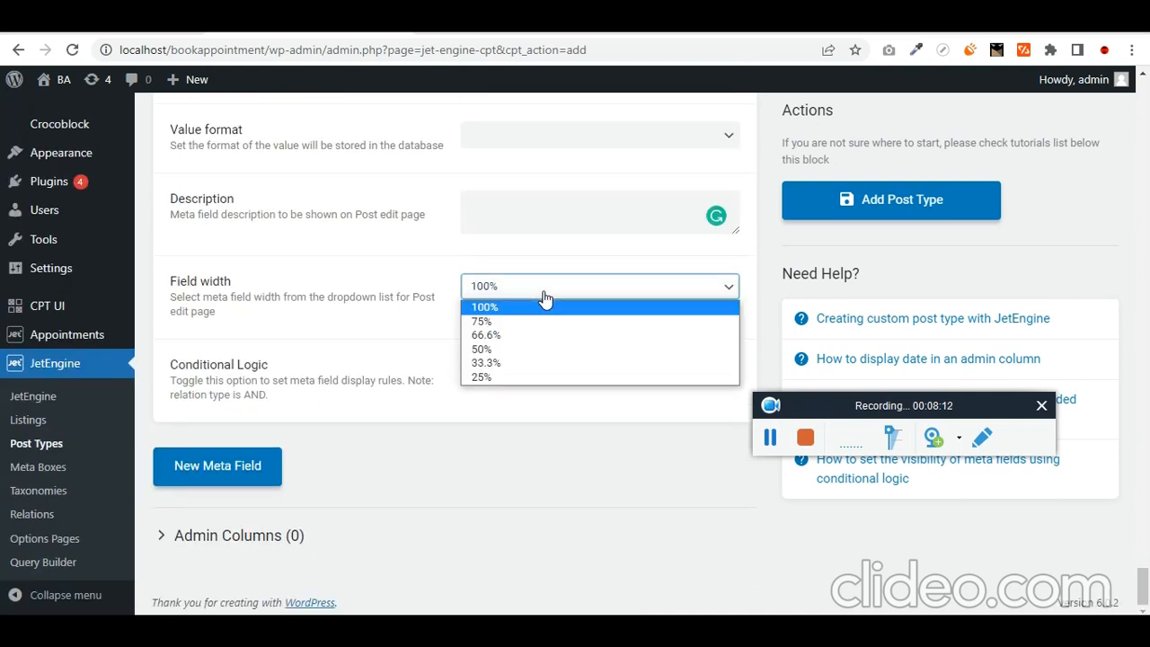
click(546, 304)
- Add a 'Highlights' meta field and make it a Repeater
click(274, 481)
scroll(284, 488, down, 3)
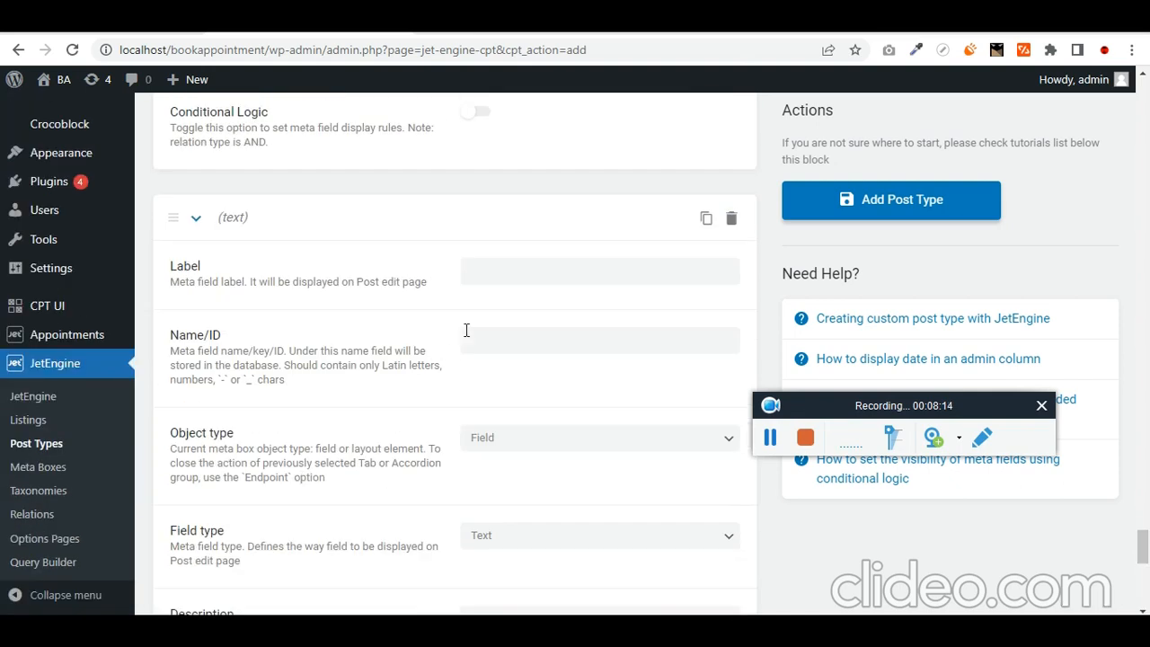
click(545, 269)
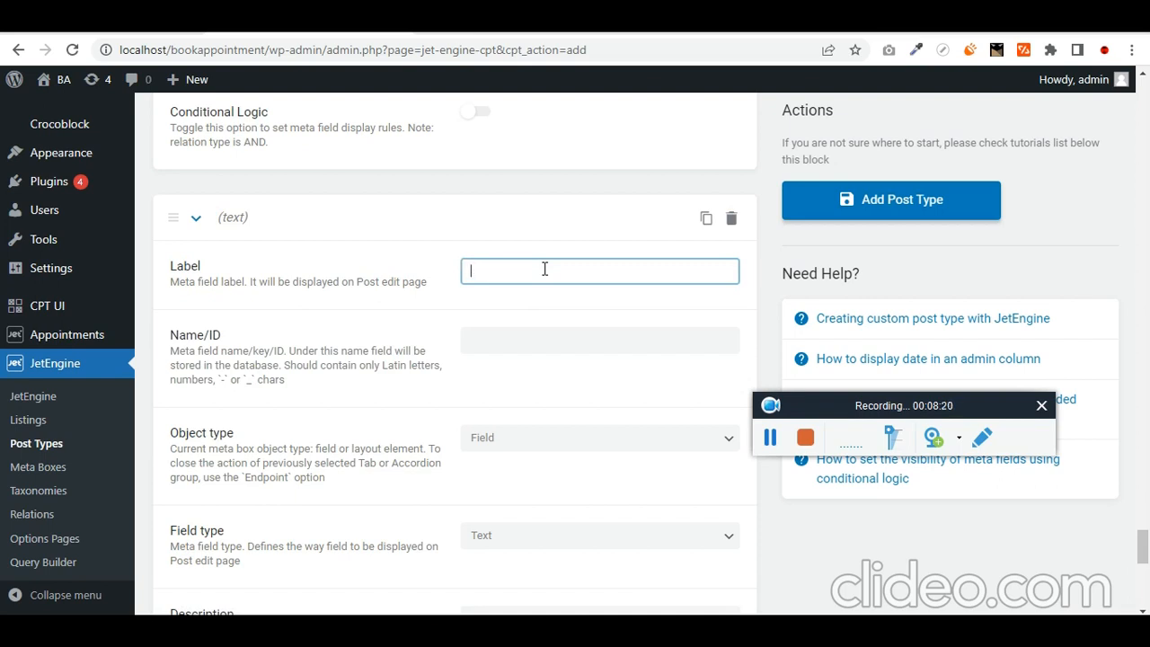
text(Highlights)
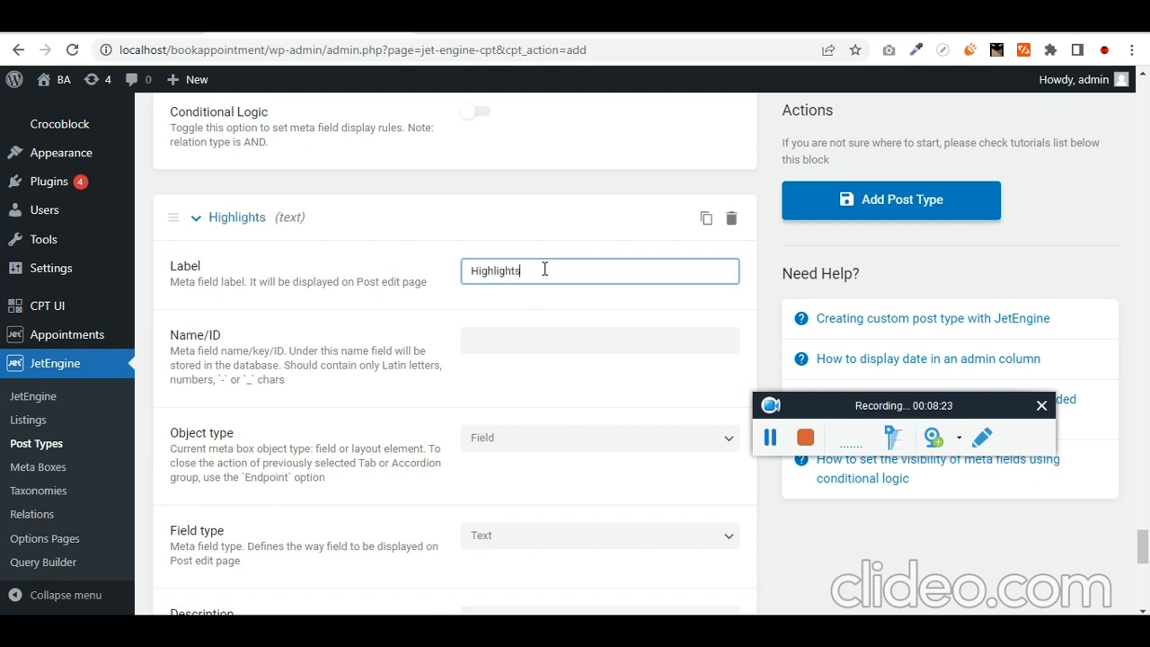
key(Tab)
key(Tab)
scroll(545, 267, down, 2)
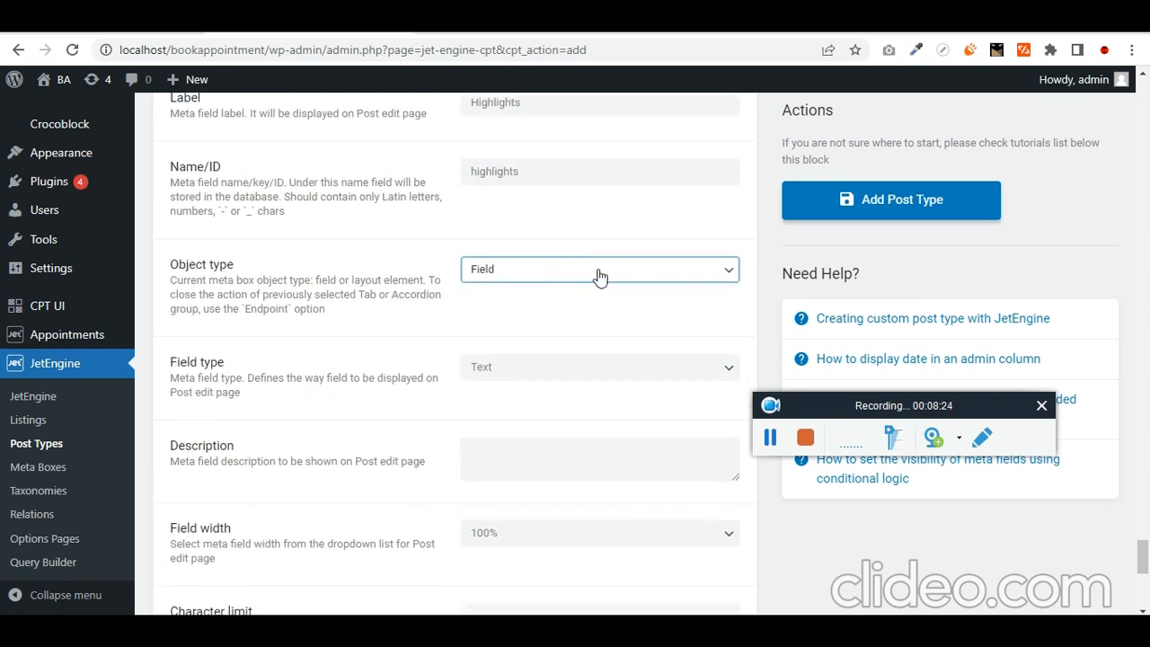
key(Tab)
key(r)
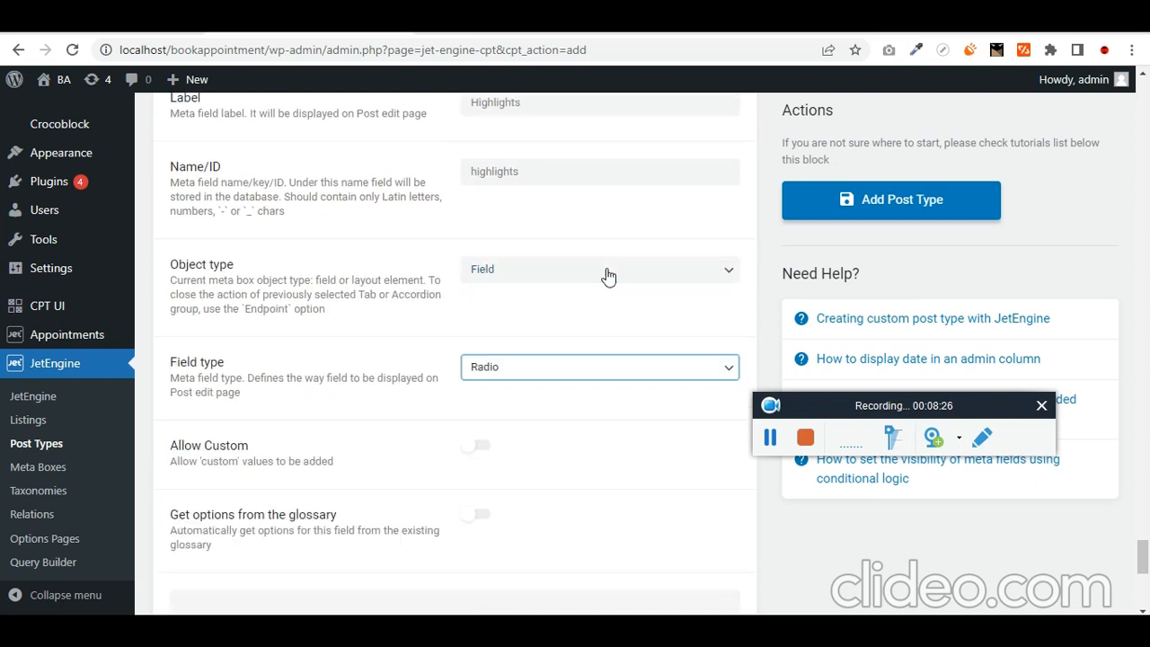
key(e)
key(Tab)
scroll(584, 315, down, 4)
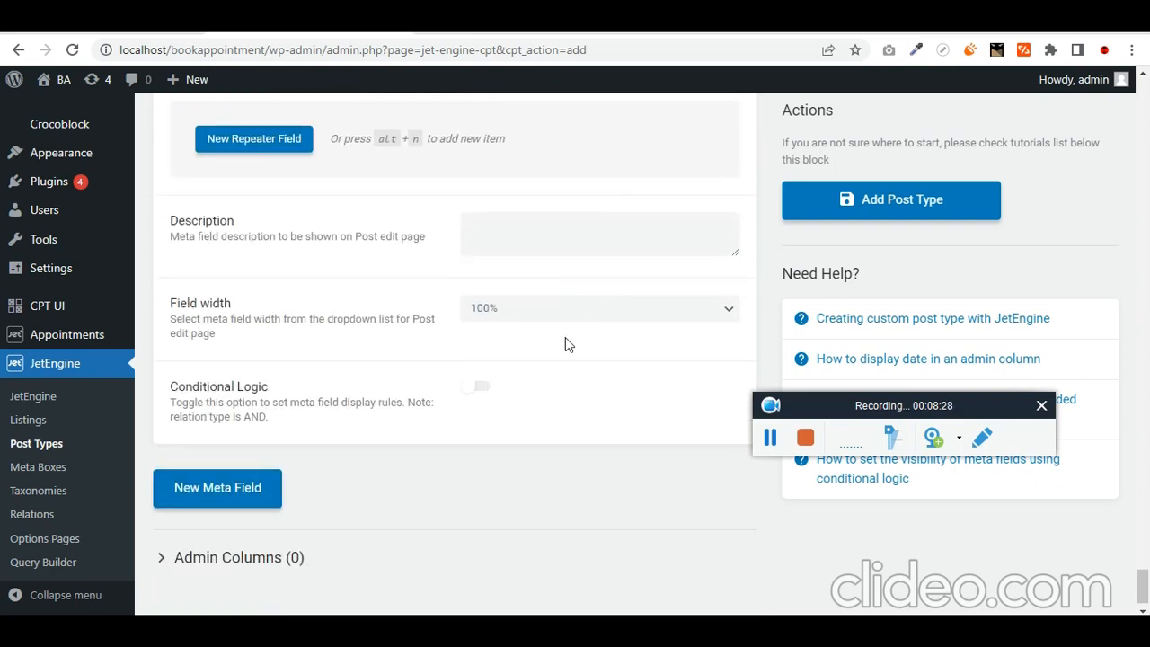
- Give the Highlights repeater a text sub-field at 100% width and save the Doctors post type
click(249, 150)
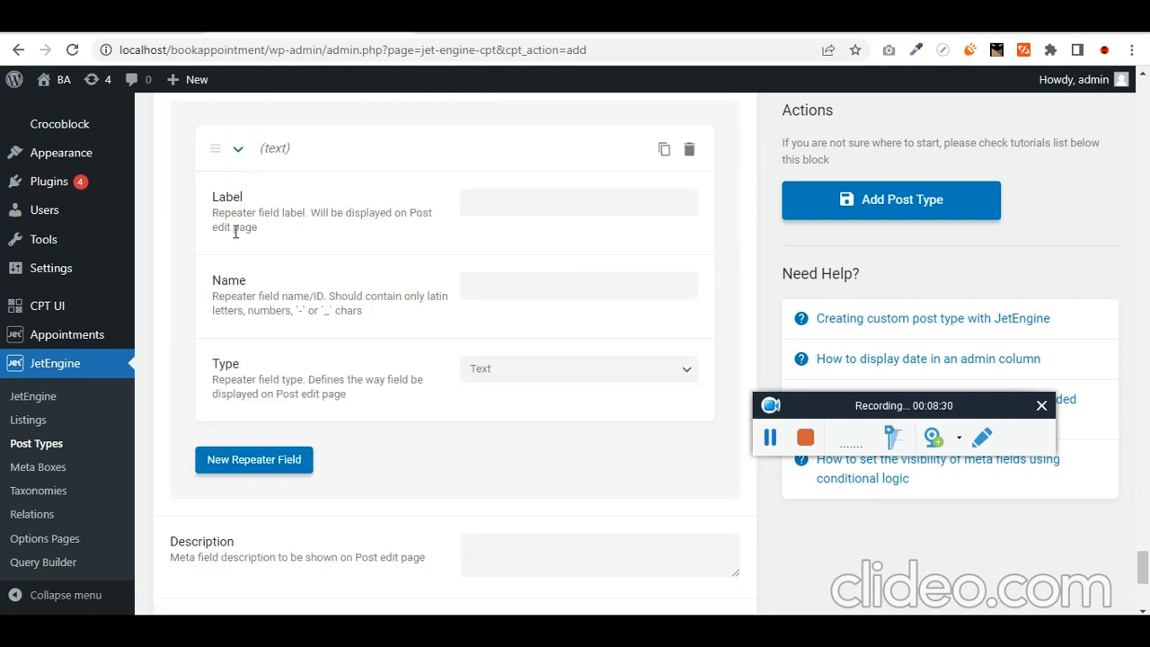
scroll(229, 260, up, 2)
scroll(231, 260, down, 2)
scroll(324, 314, down, 2)
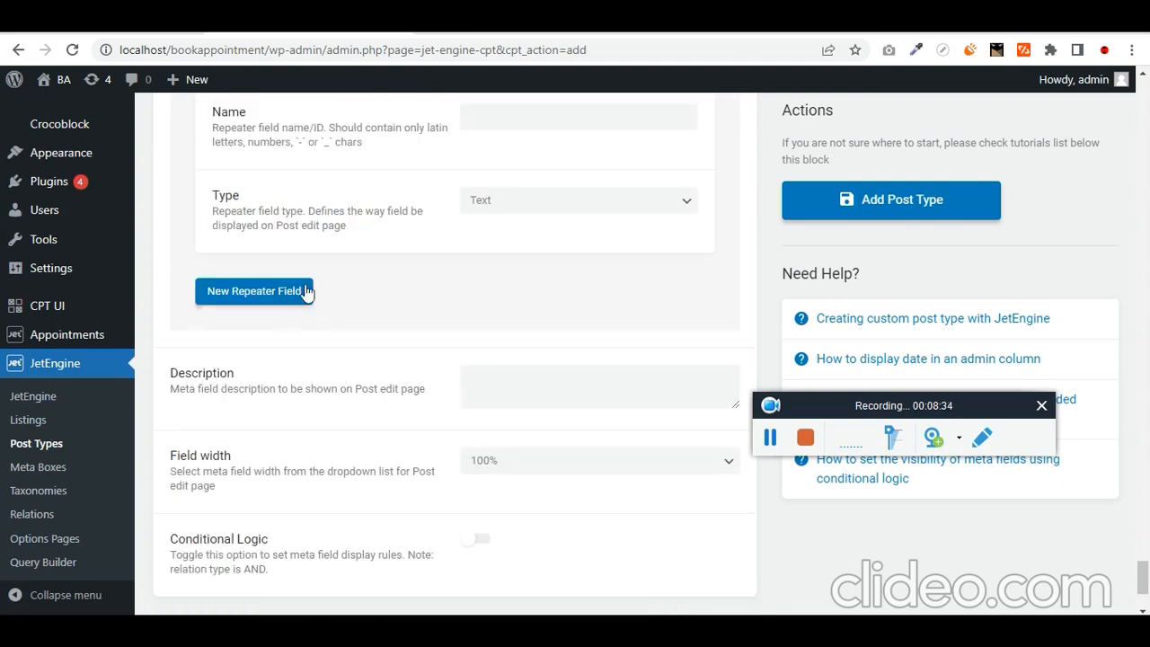
scroll(353, 342, down, 2)
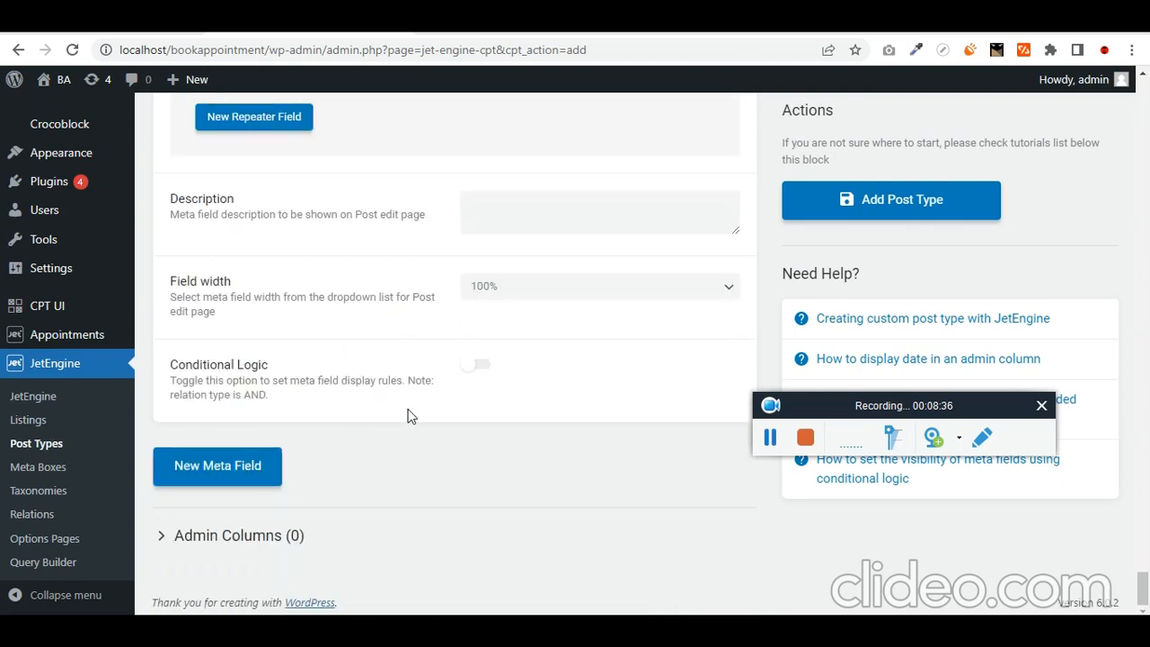
click(536, 292)
click(534, 293)
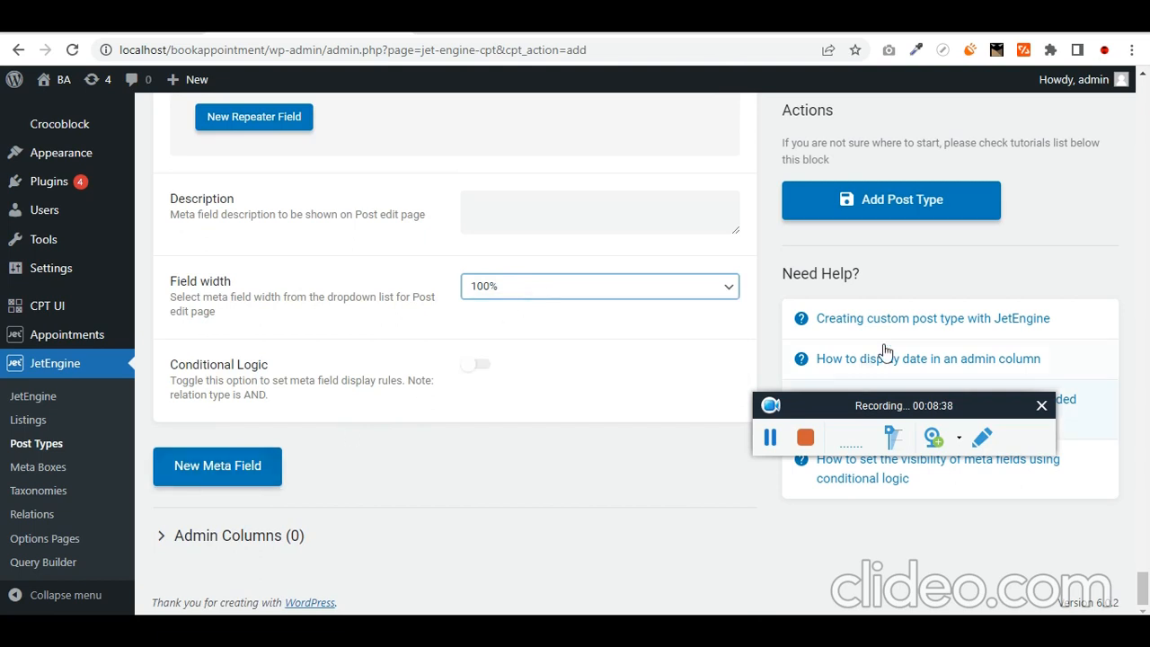
click(919, 202)
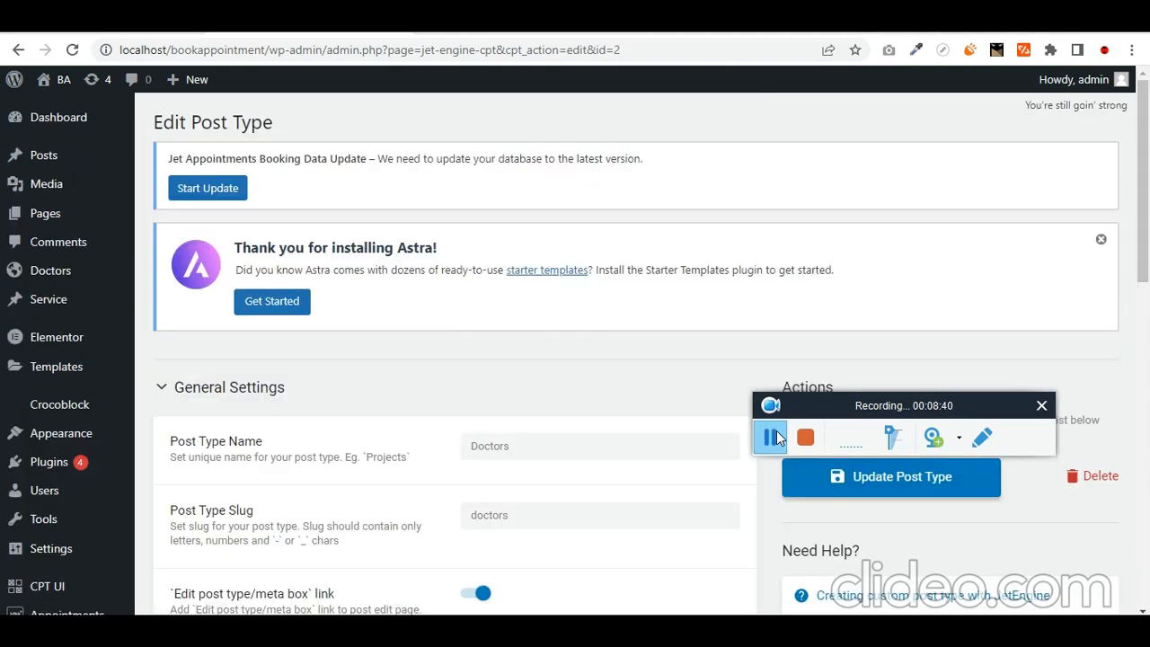
- Start a new Doctors post from the admin sidebar's Add New entry
scroll(427, 436, up, 2)
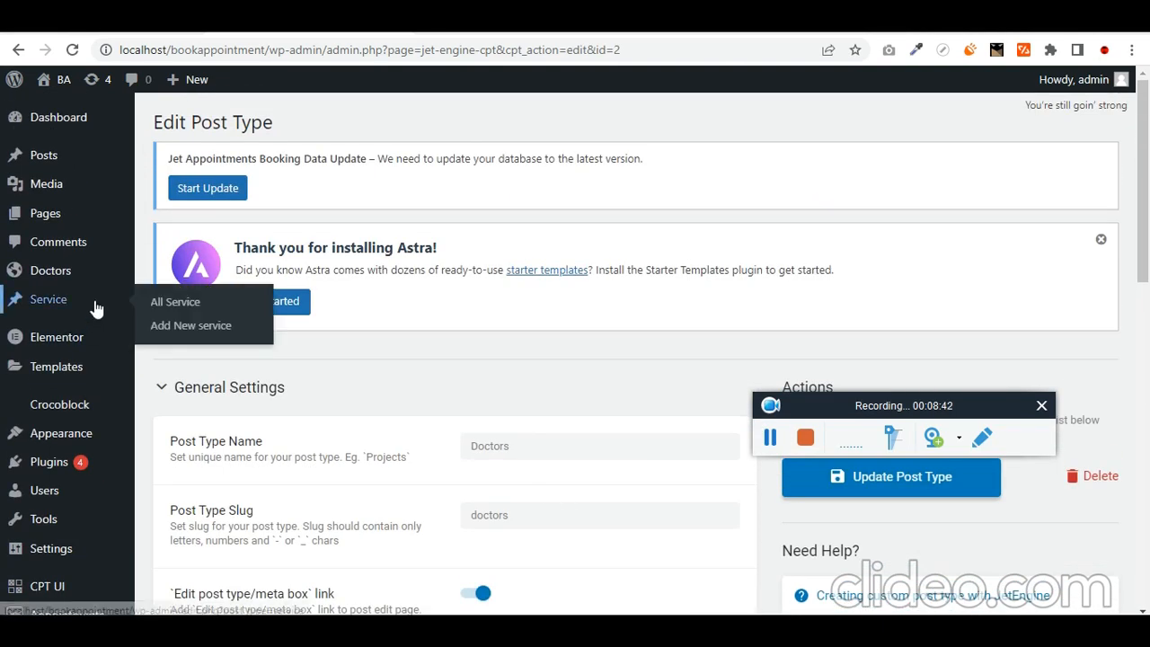
mouse_move(85, 284)
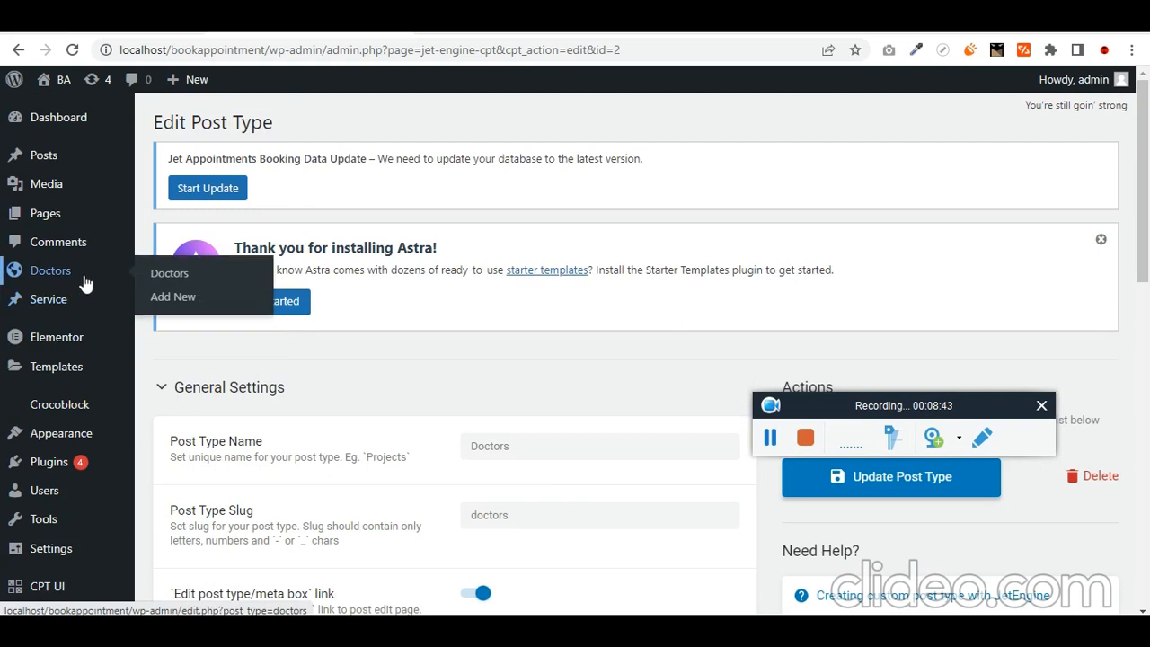
click(166, 298)
click(760, 439)
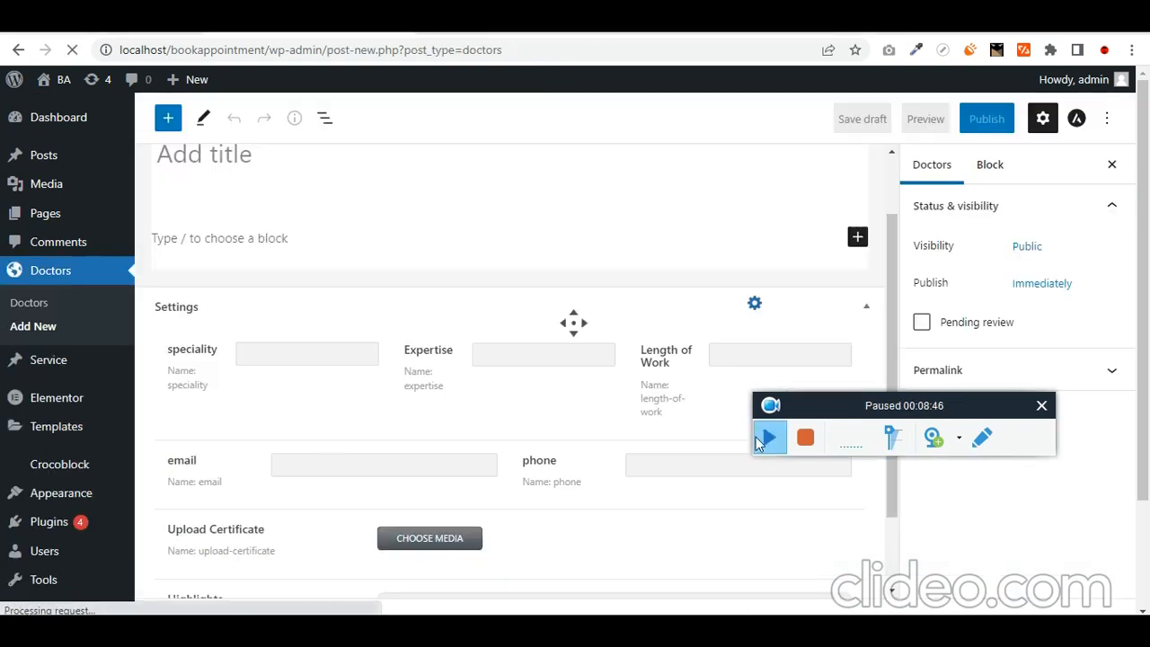
click(760, 438)
scroll(504, 418, up, 1)
click(186, 243)
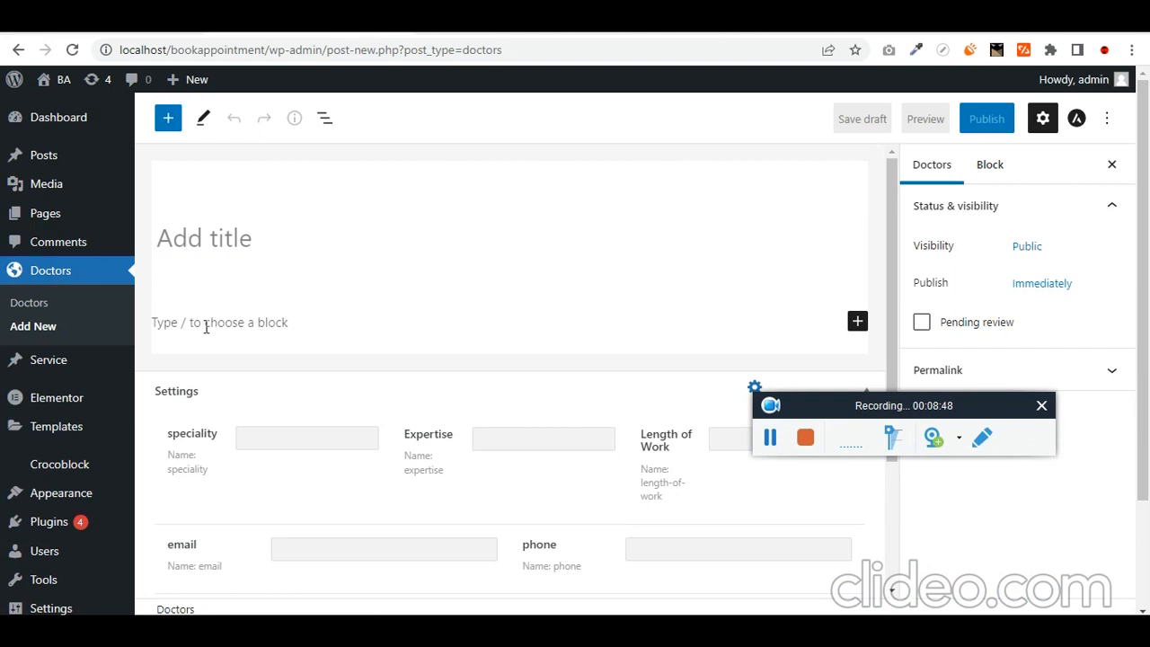
click(267, 323)
scroll(287, 360, down, 2)
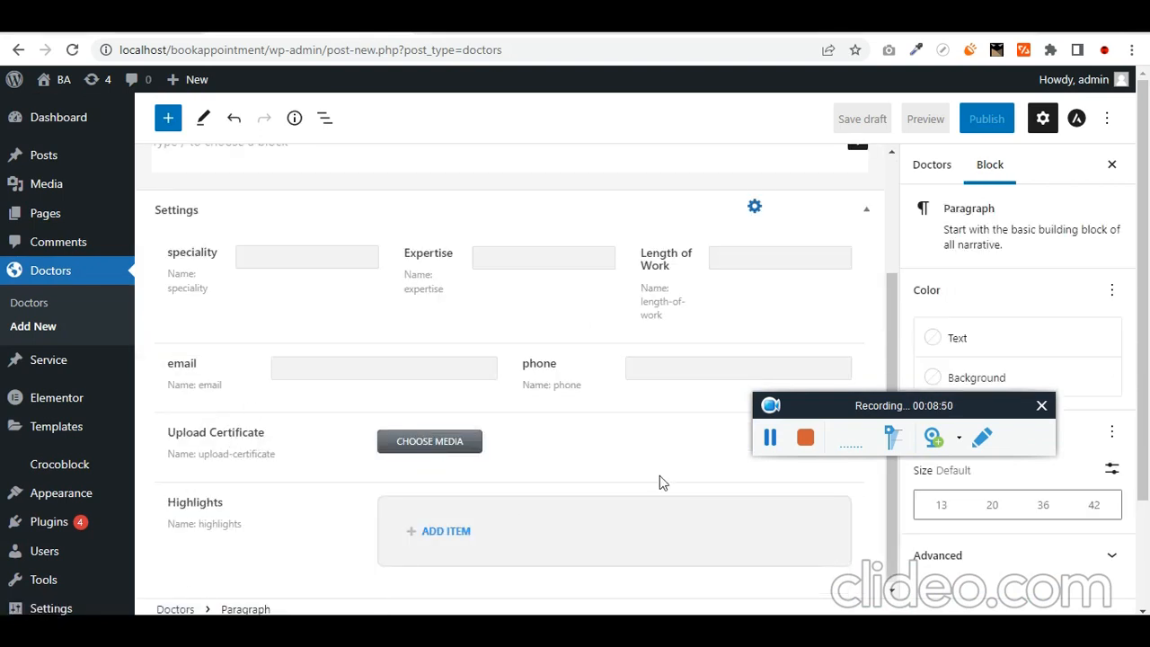
scroll(497, 390, up, 2)
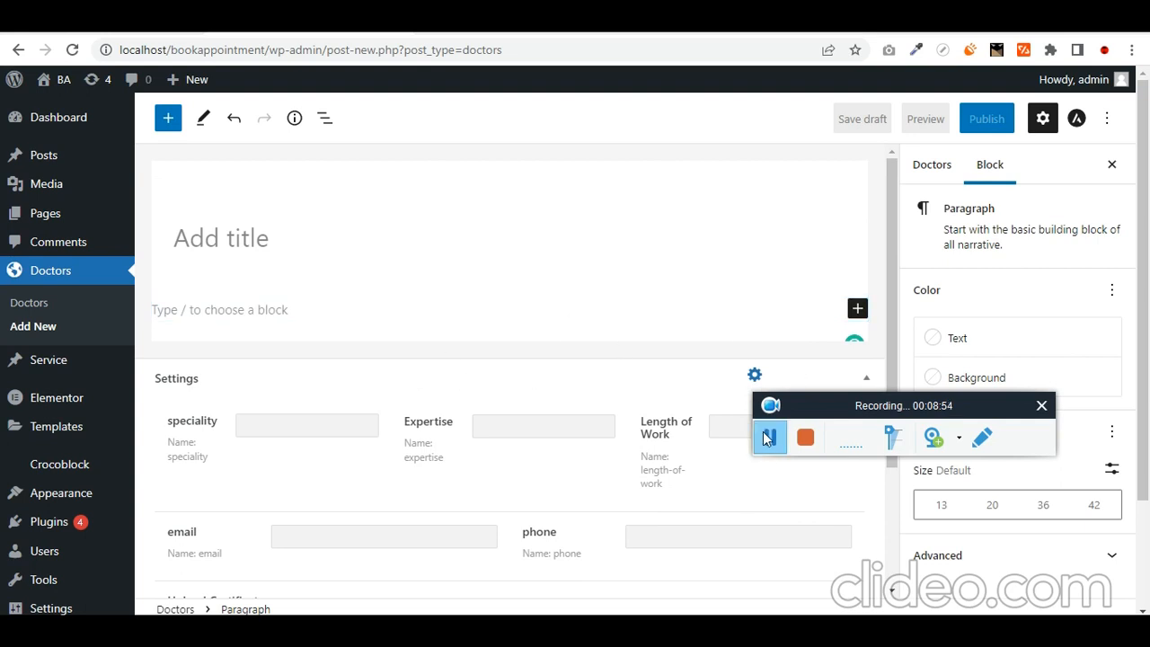
- Enter the doctor's name as the post title and let the draft autosave
click(262, 248)
text(Vishal)
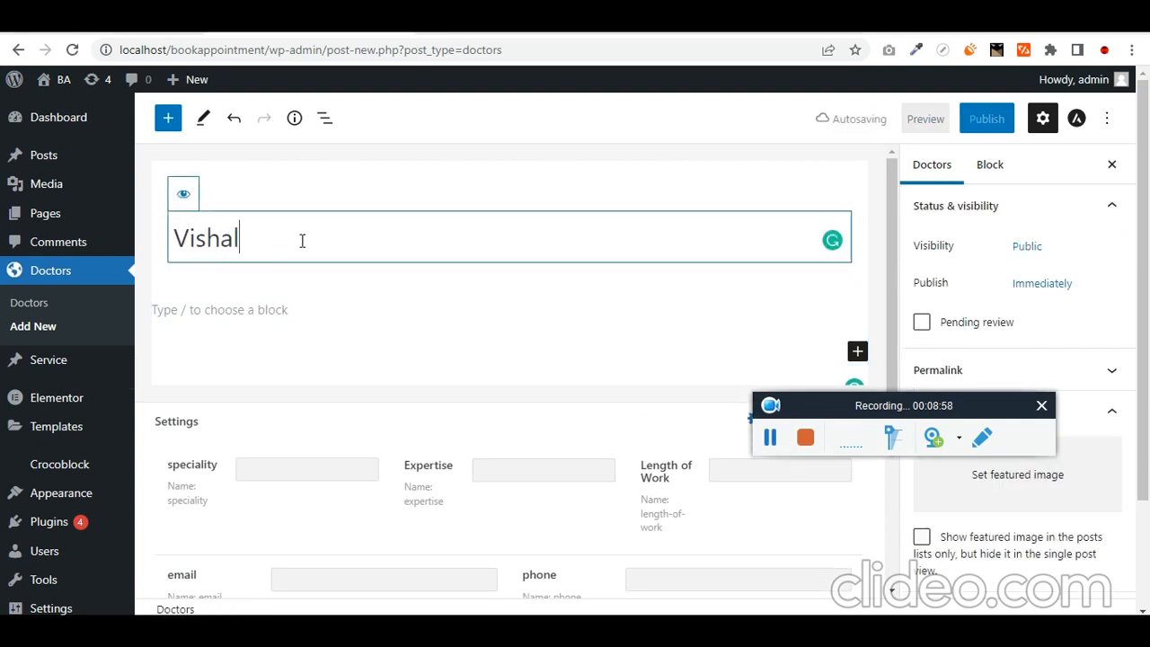
scroll(302, 240, down, 1)
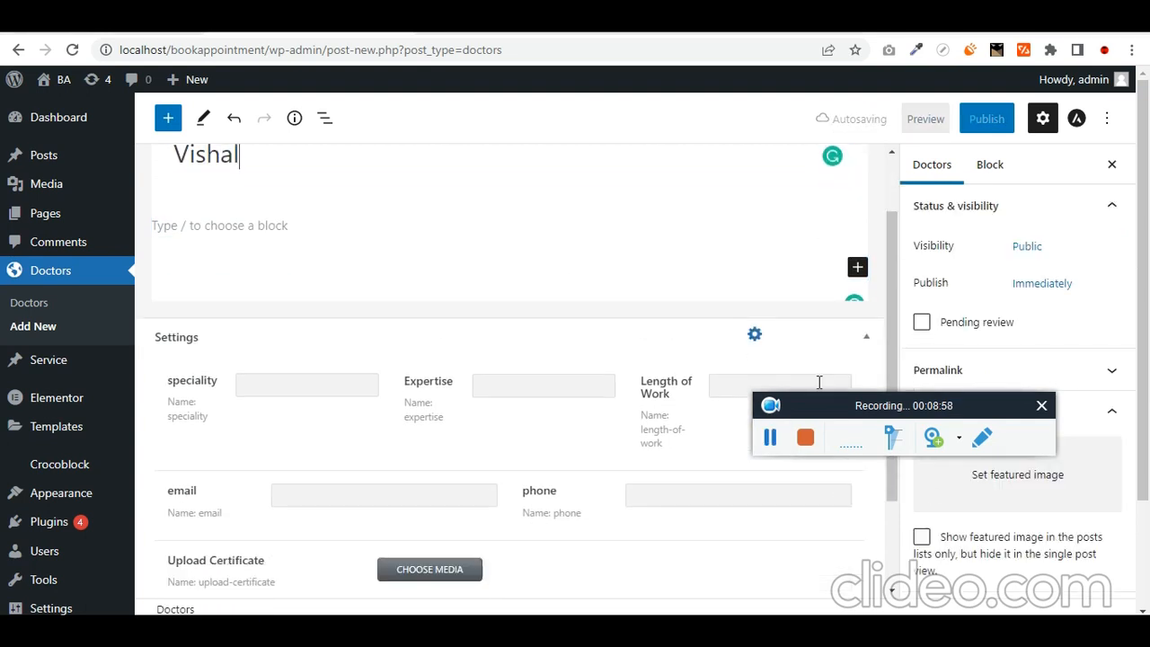
click(769, 439)
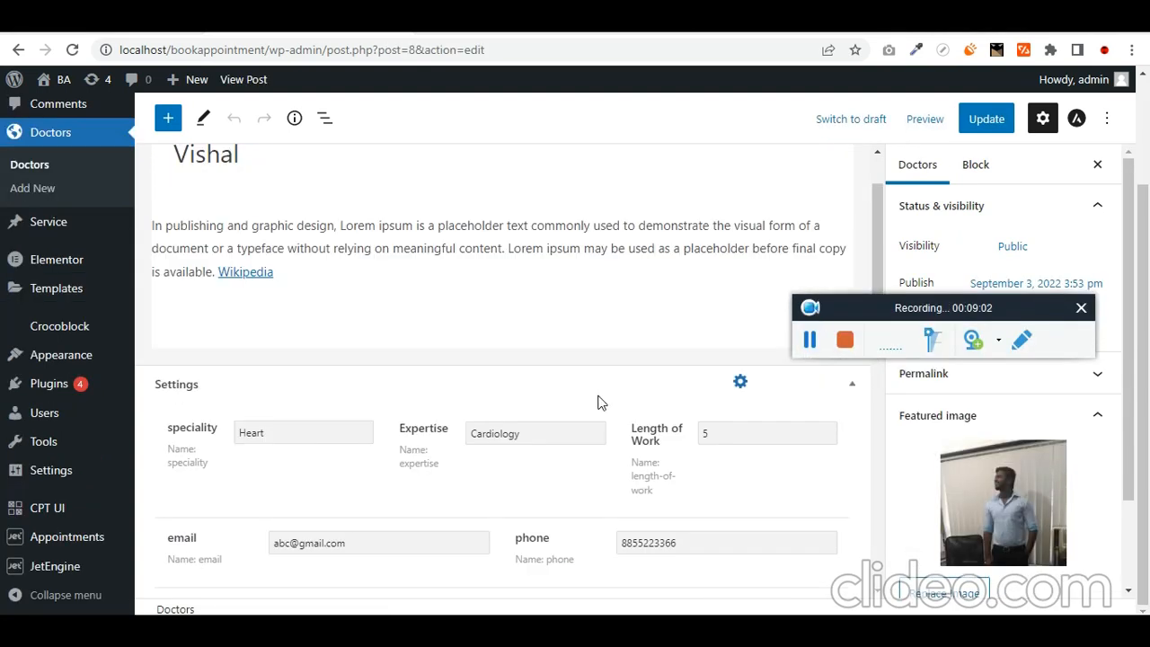
- Review the doctor's speciality, certificate and highlight fields and update the first doctor post
scroll(622, 405, up, 1)
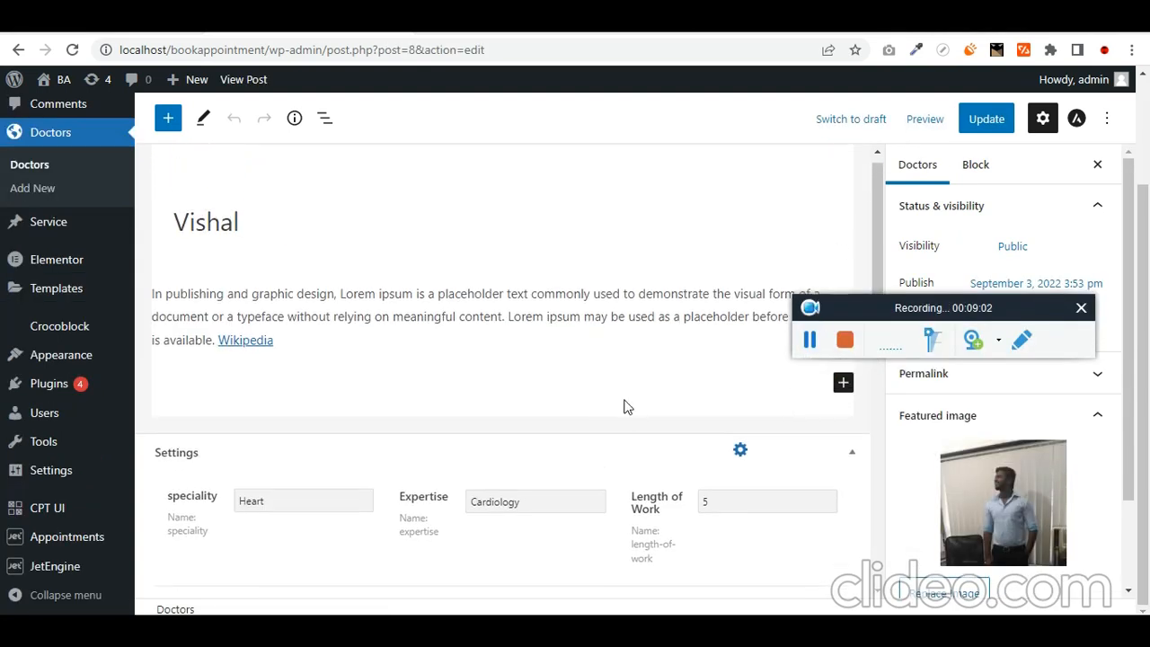
scroll(399, 338, down, 1)
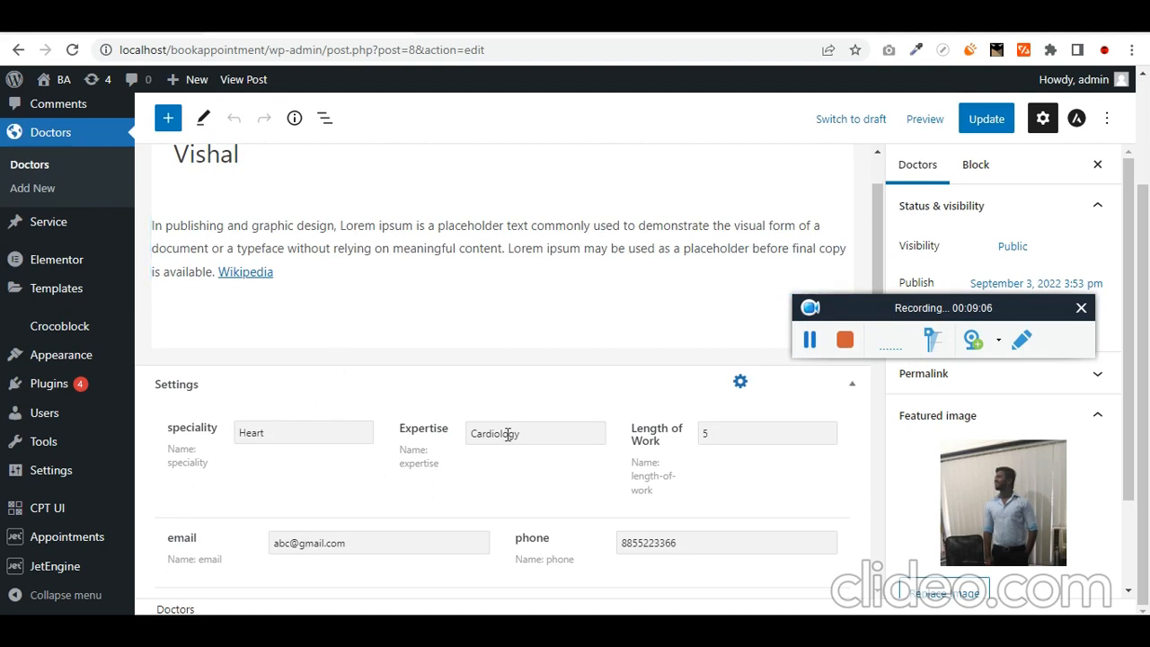
scroll(679, 447, down, 2)
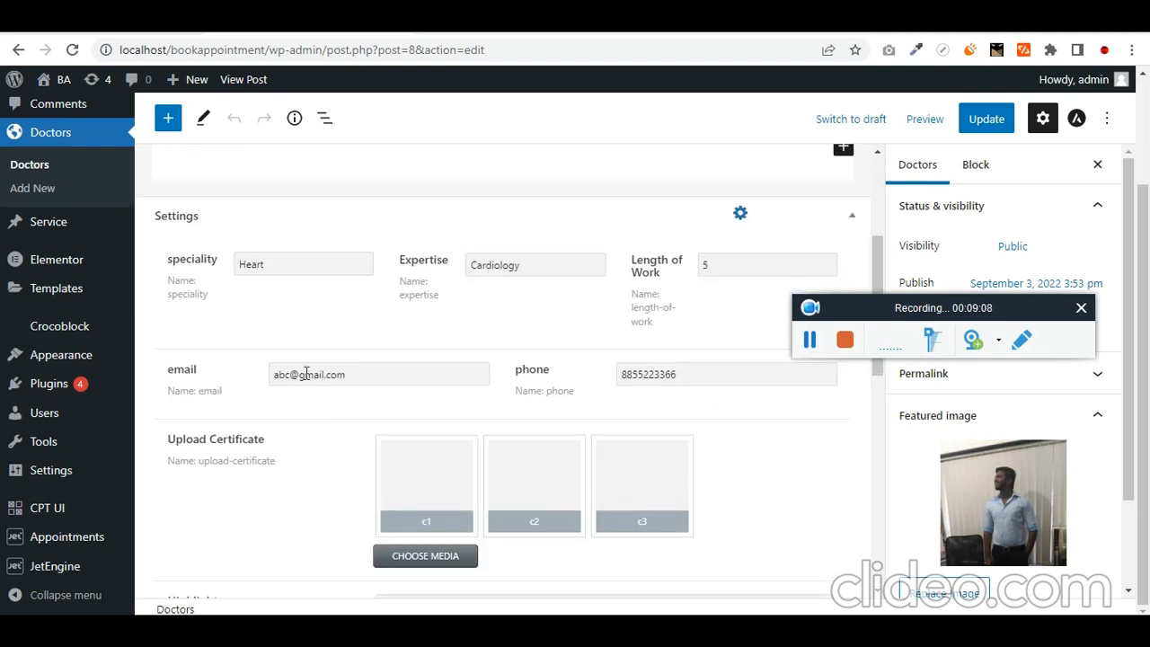
scroll(539, 458, down, 2)
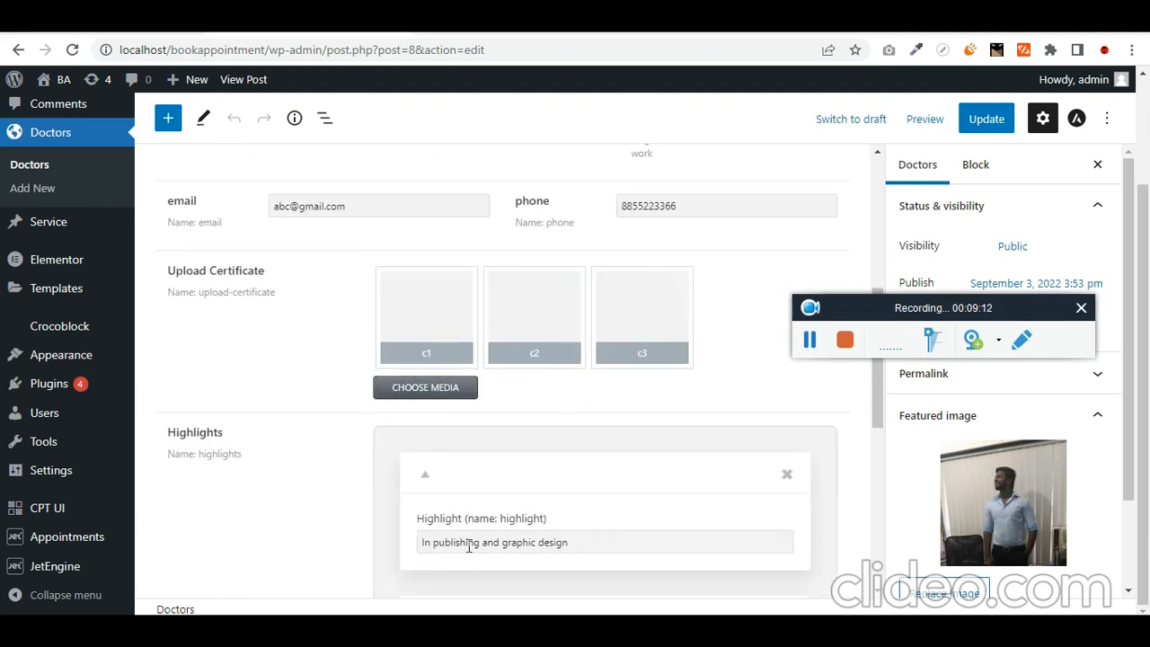
scroll(469, 546, down, 6)
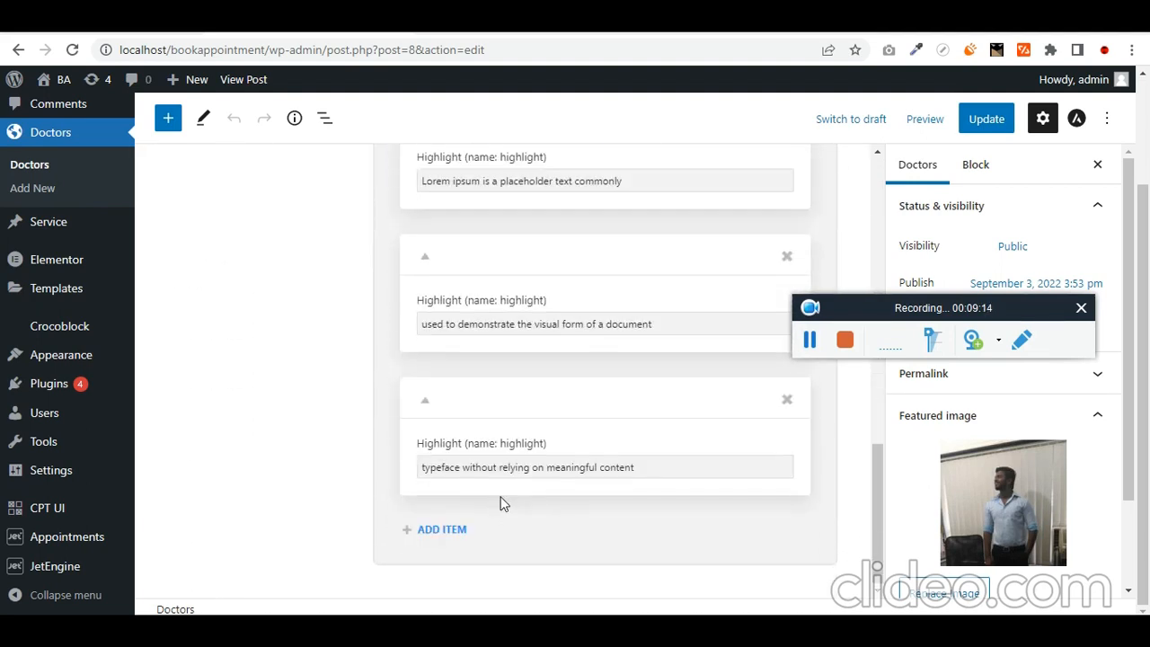
click(986, 119)
- Publish the second doctor post (Dentist, Dental, 11 years) and close the post-publish panel
scroll(210, 421, up, 4)
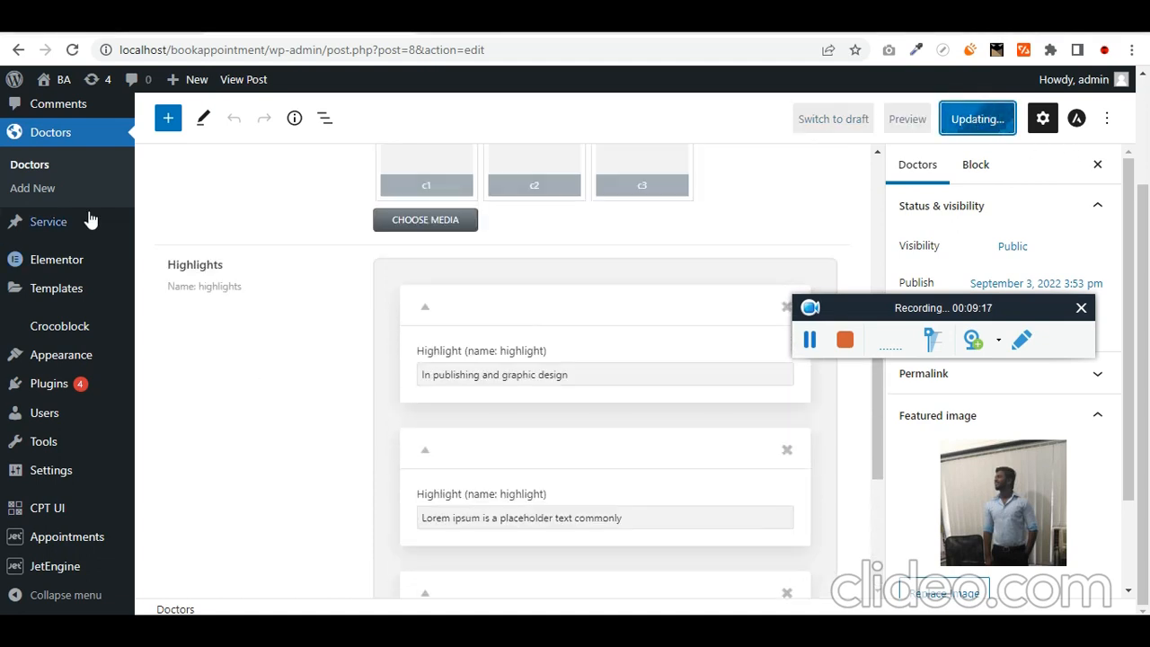
click(811, 340)
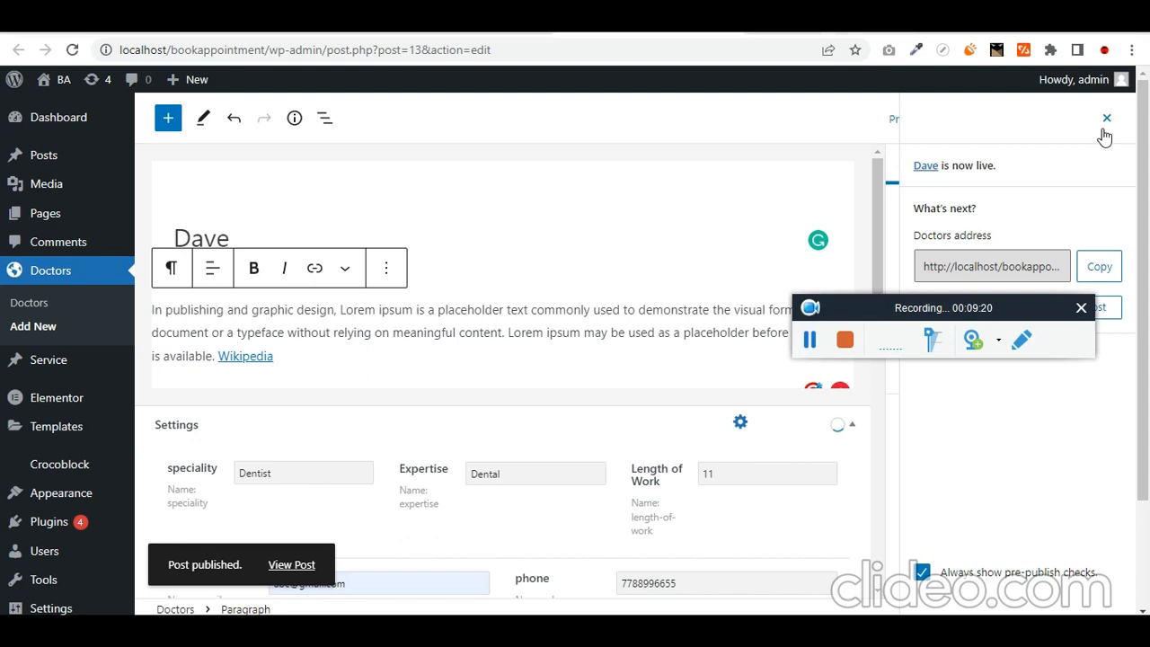
click(1107, 120)
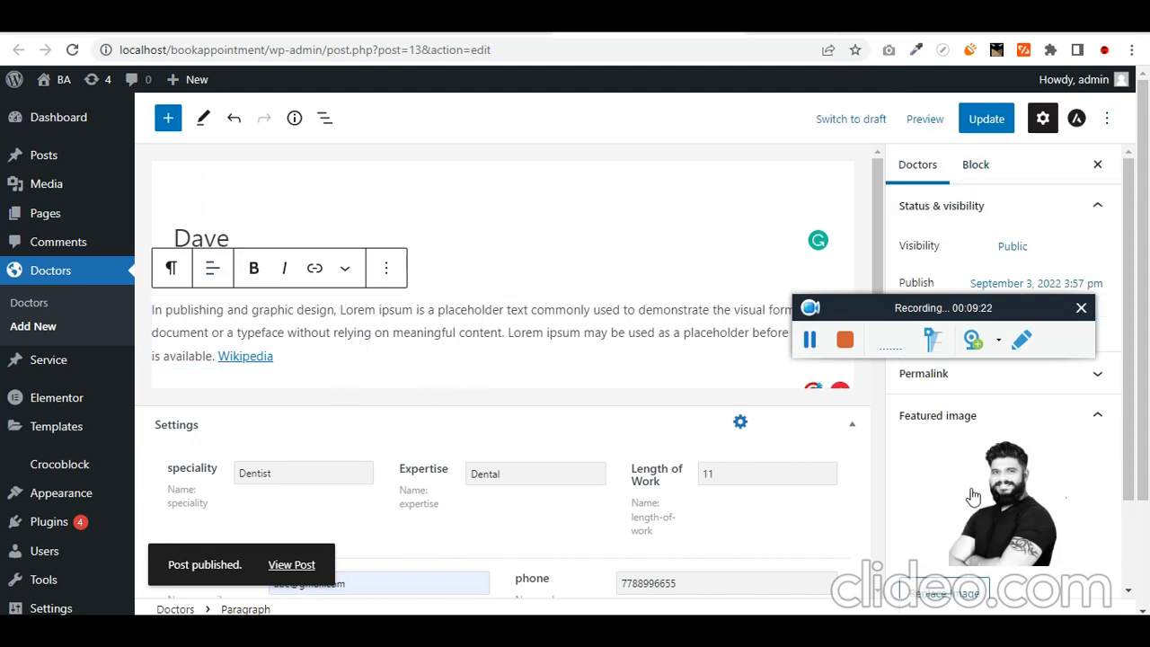
- Start a new service post from the Service menu and go through its Cardiology service fields
scroll(662, 426, down, 3)
scroll(601, 486, down, 3)
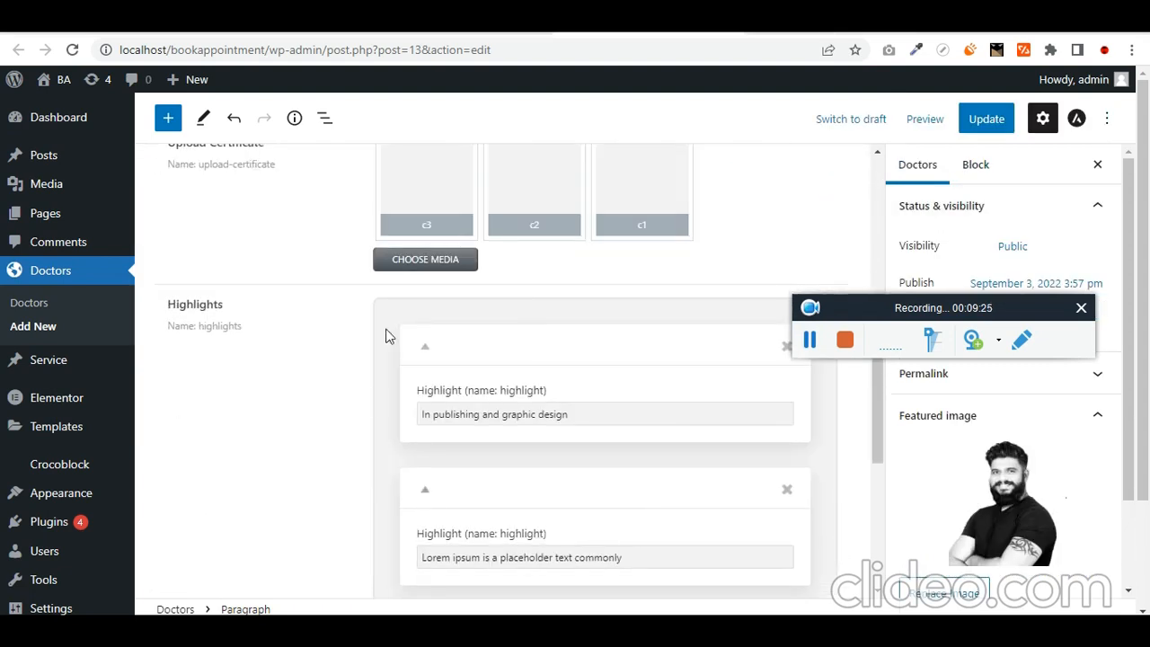
scroll(492, 503, up, 6)
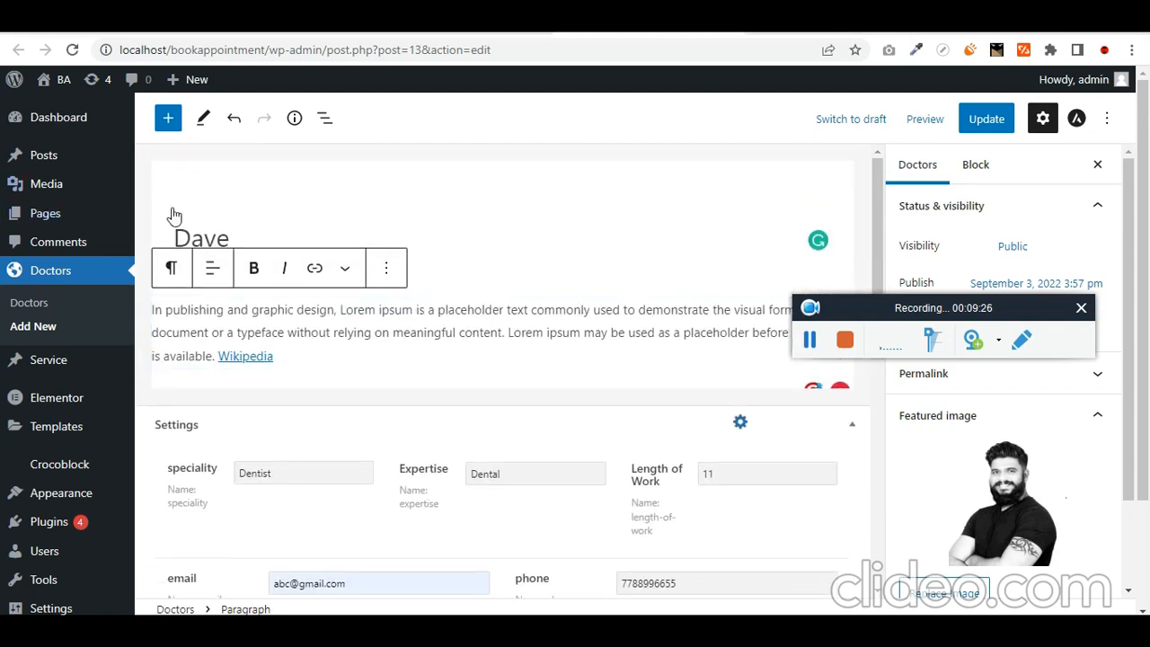
mouse_move(56, 370)
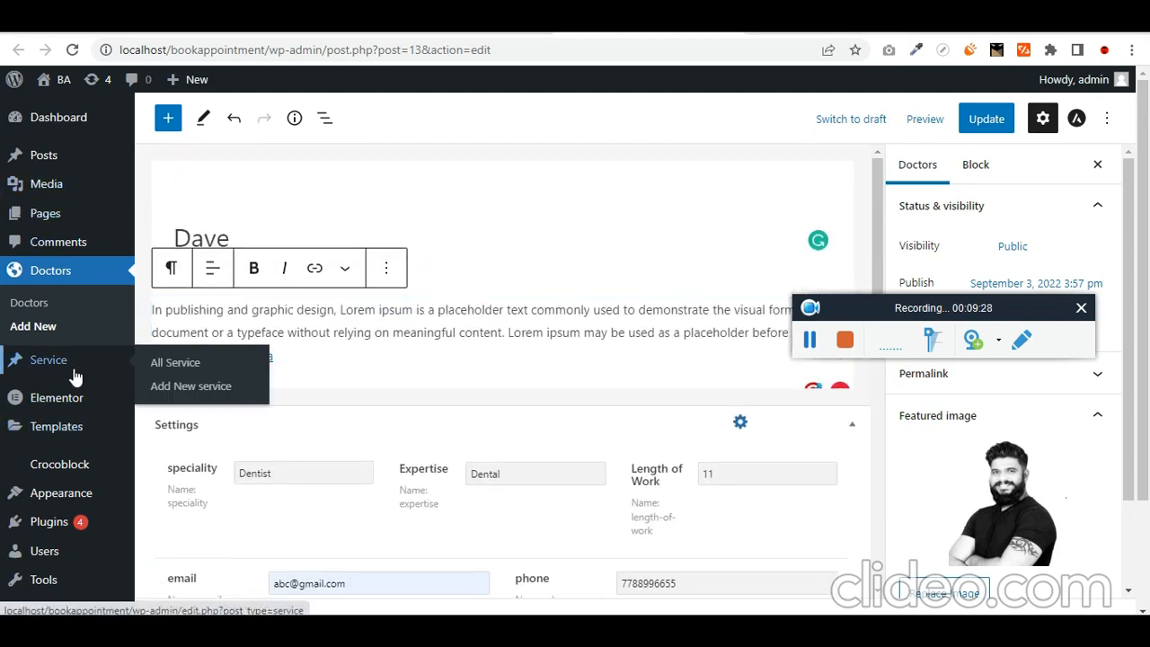
click(190, 386)
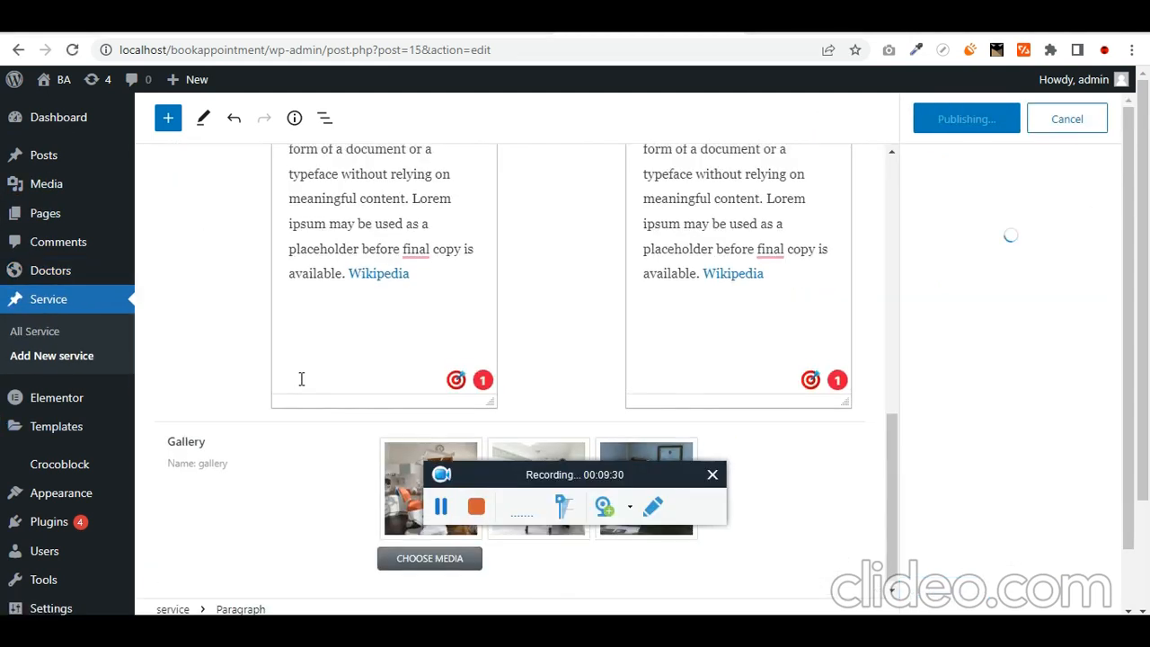
scroll(300, 380, up, 6)
scroll(270, 378, up, 2)
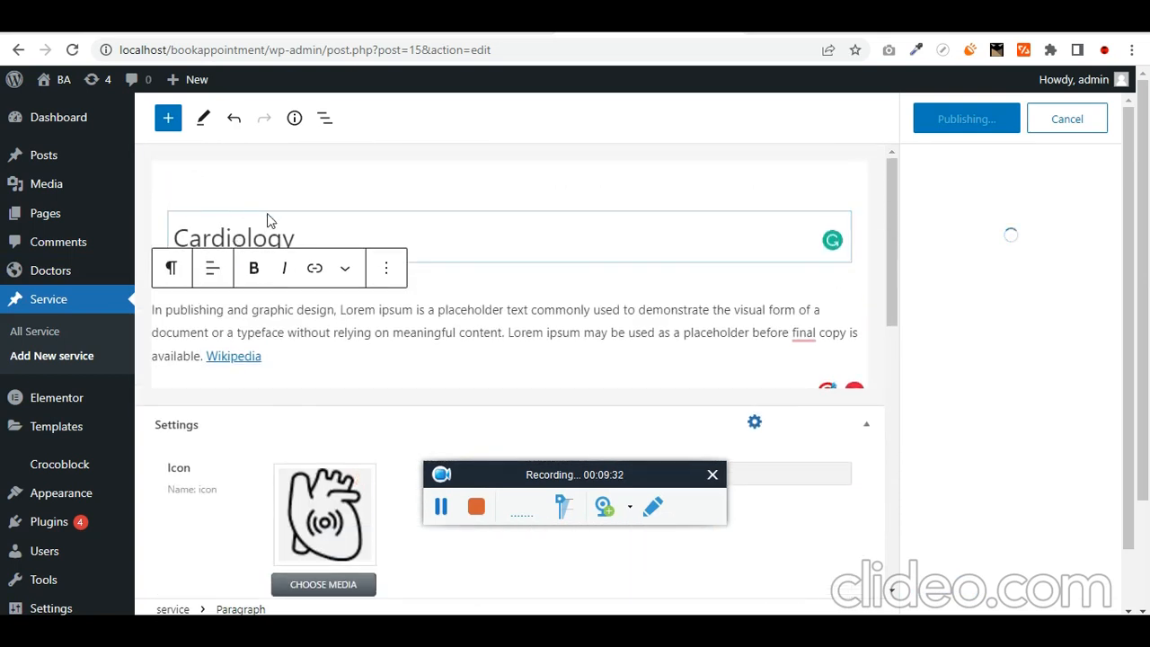
scroll(590, 360, down, 3)
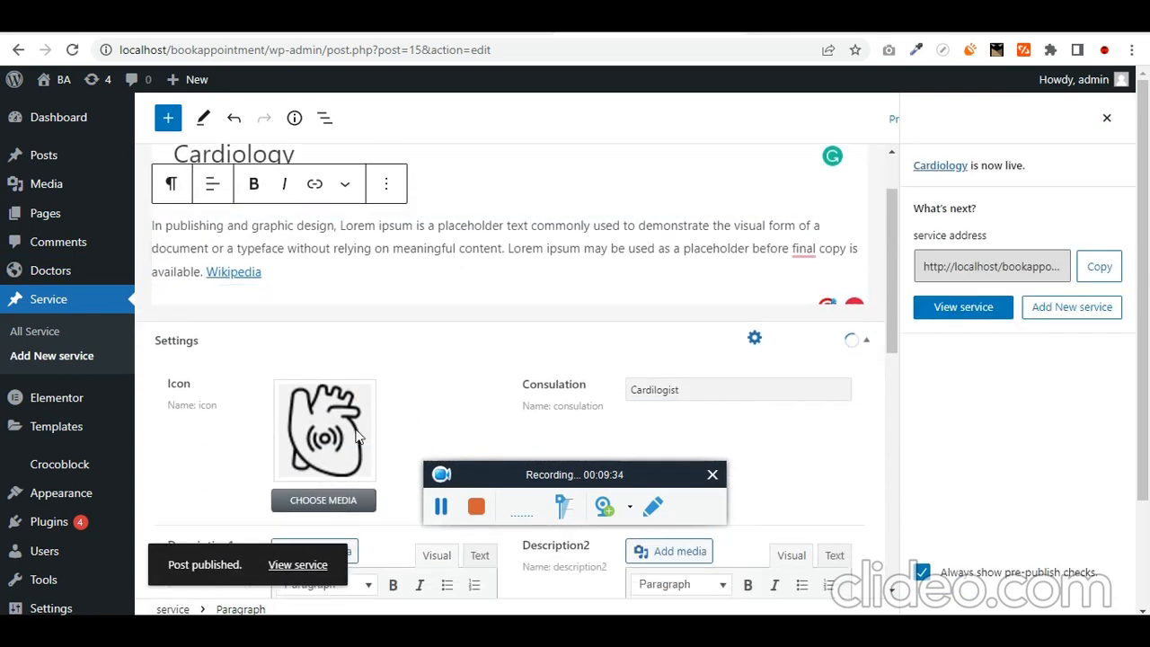
scroll(593, 352, down, 3)
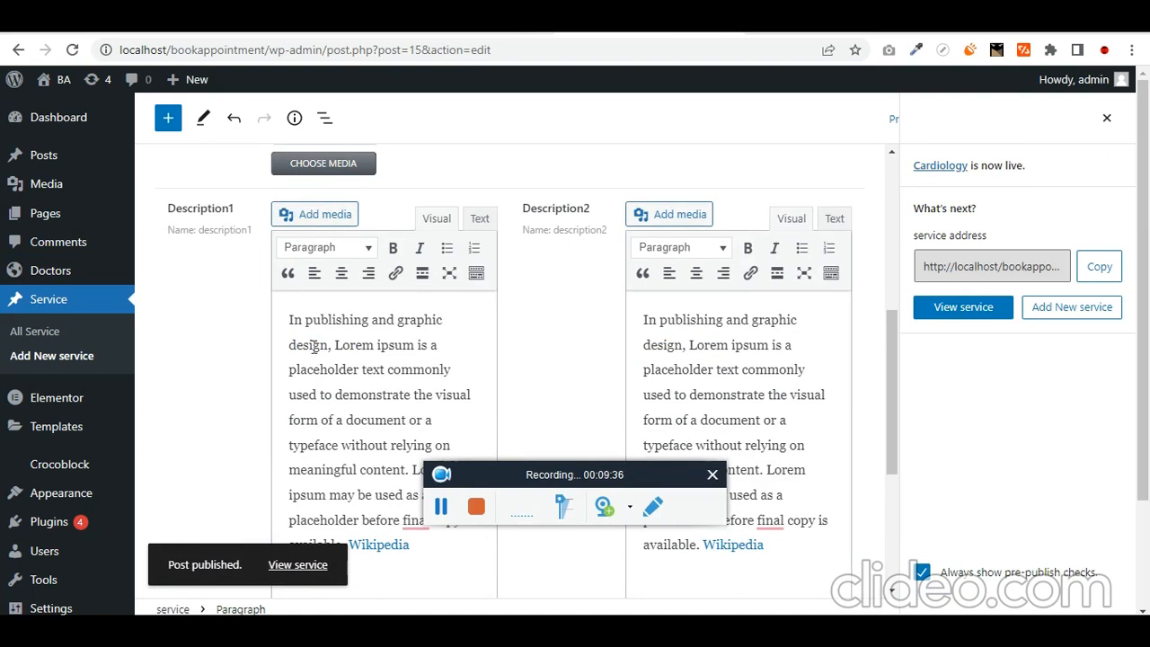
scroll(505, 325, down, 3)
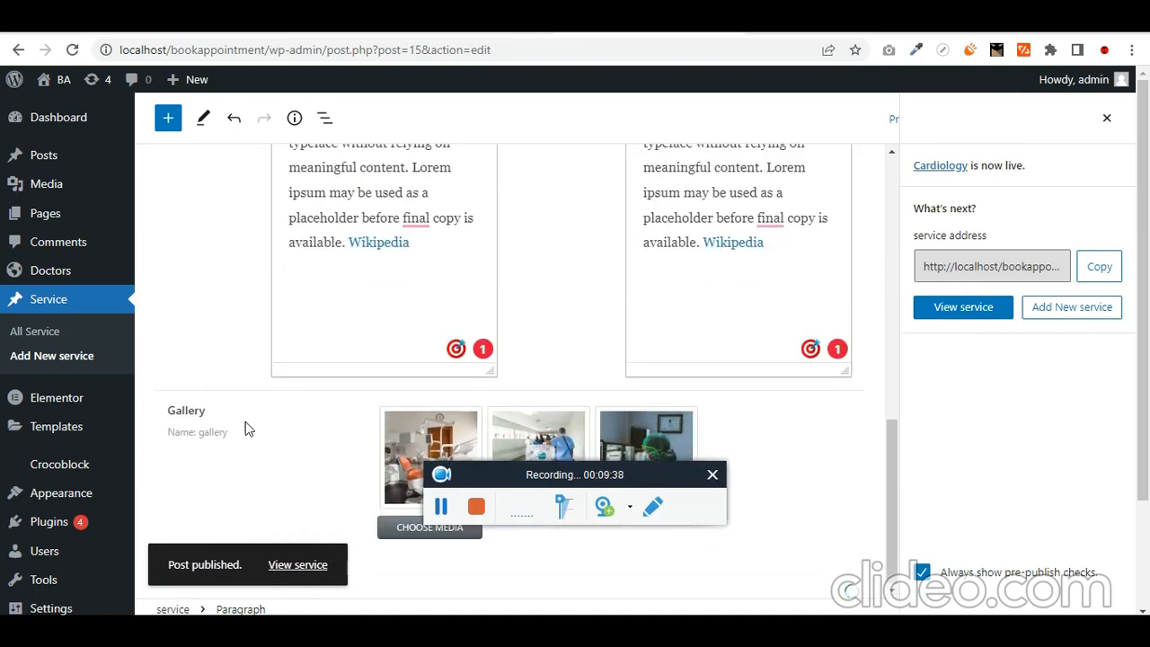
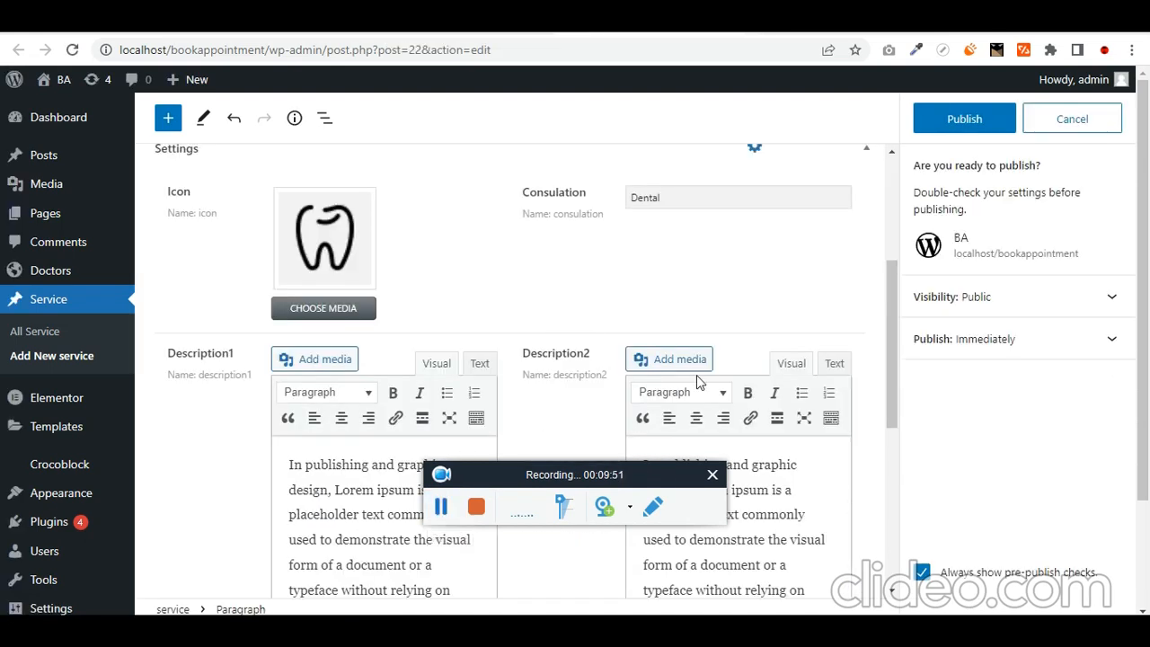
- Stay on the Dental service editor past the Leave site prompt and publish the post
scroll(149, 456, down, 5)
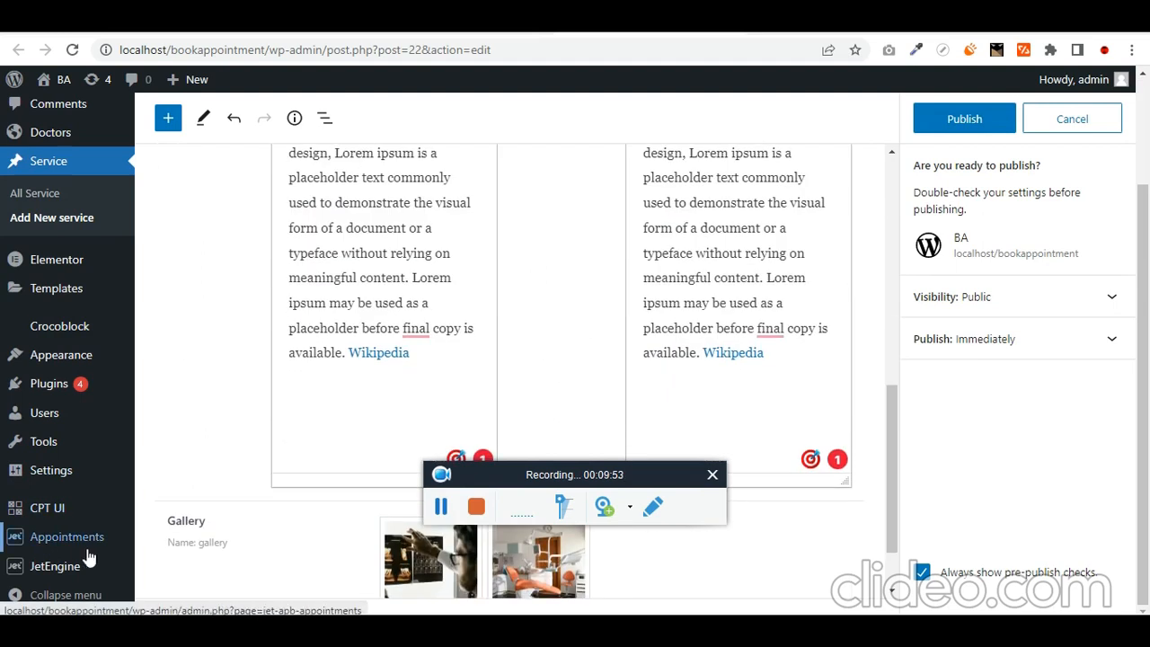
mouse_move(76, 566)
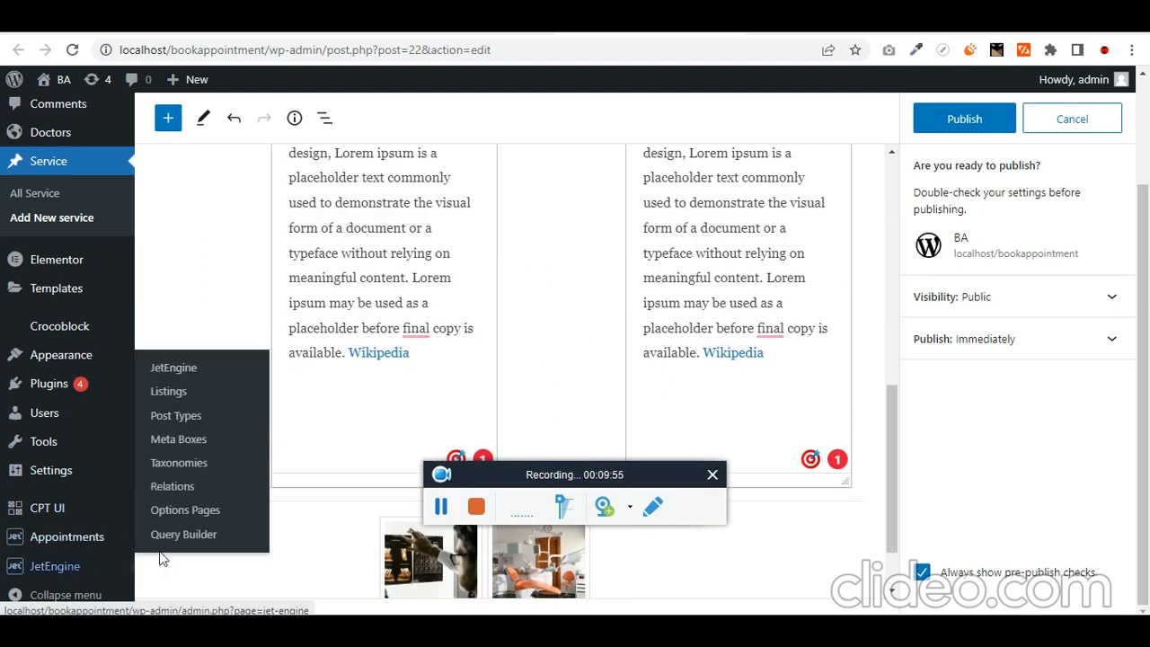
mouse_move(82, 511)
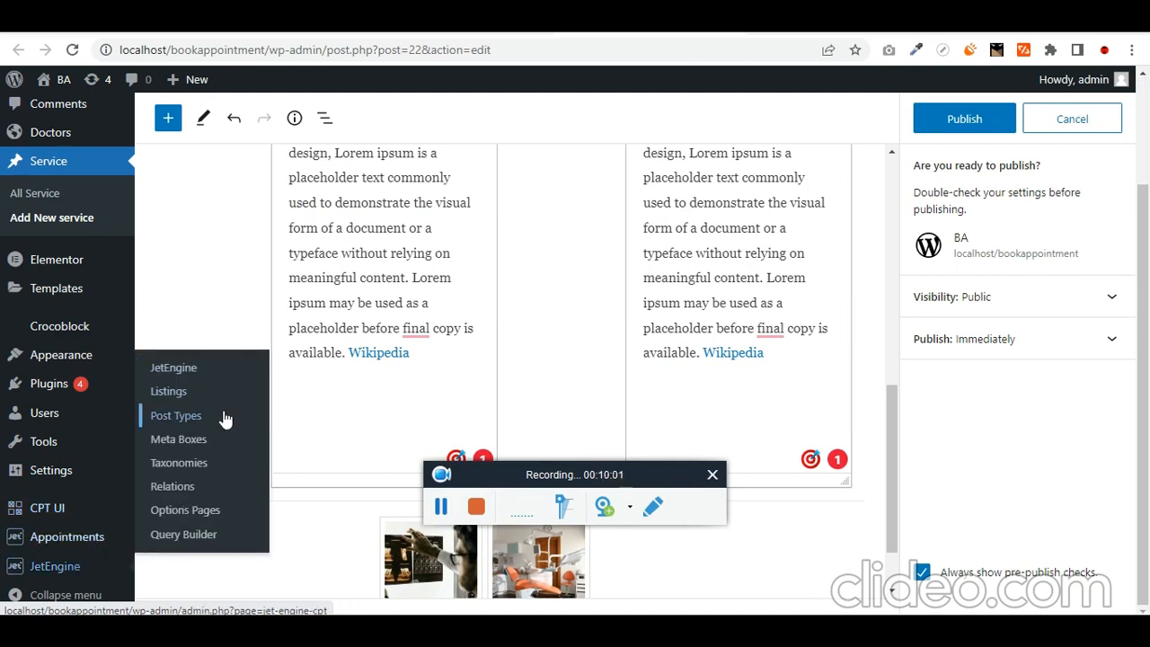
click(93, 572)
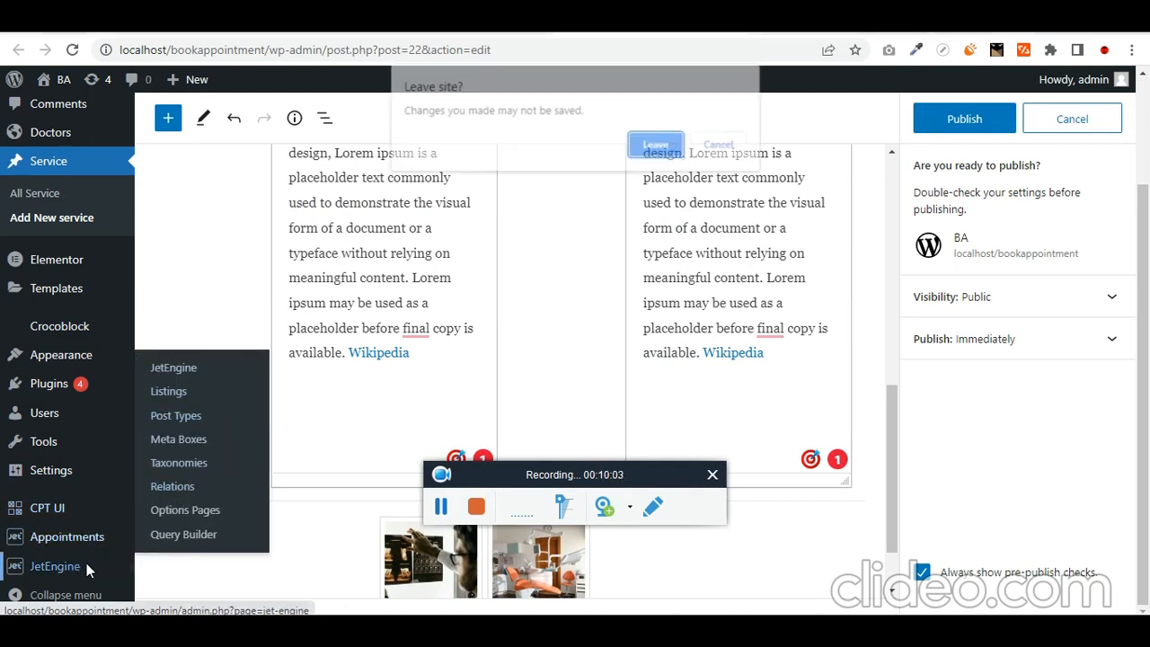
click(722, 145)
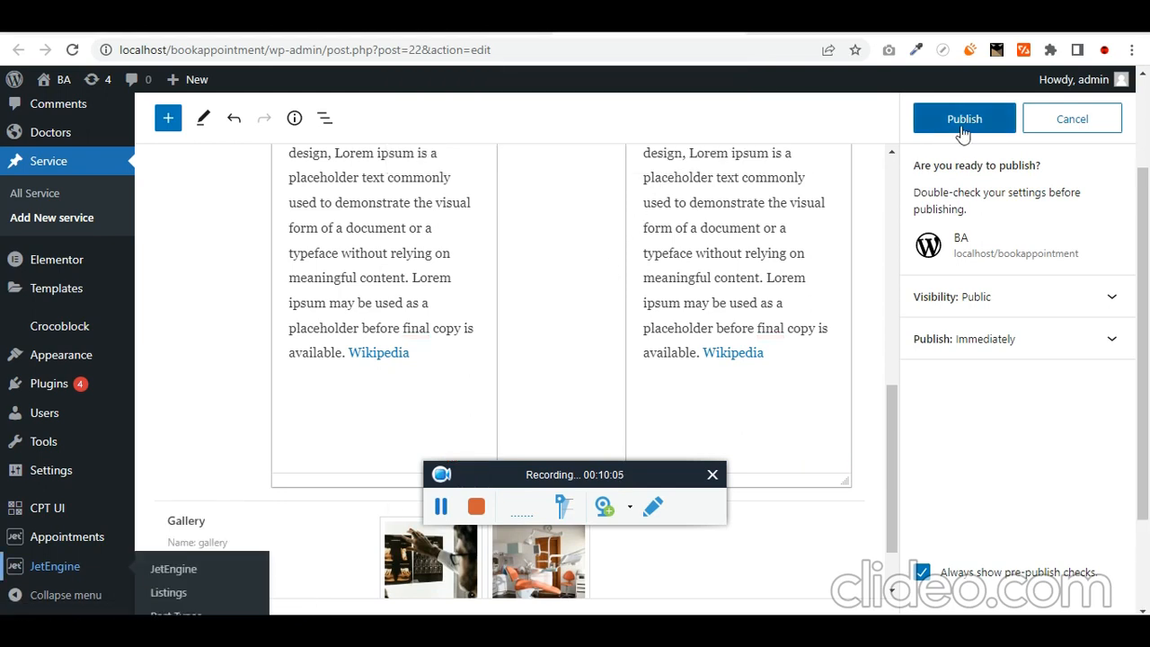
click(964, 118)
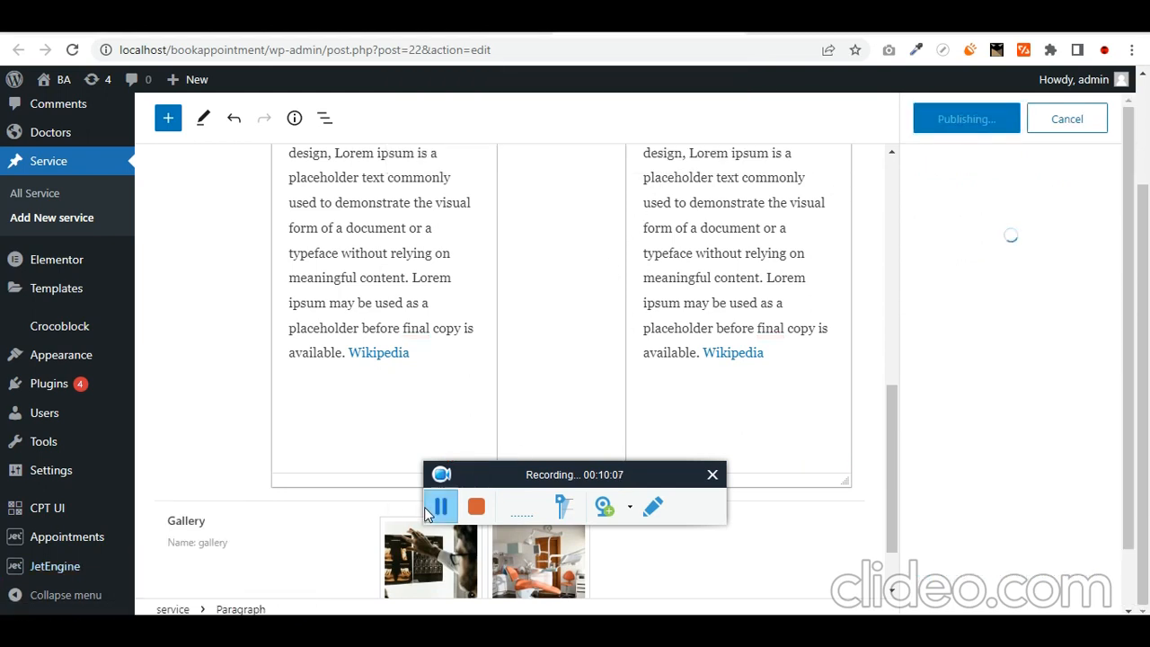
scroll(333, 440, down, 3)
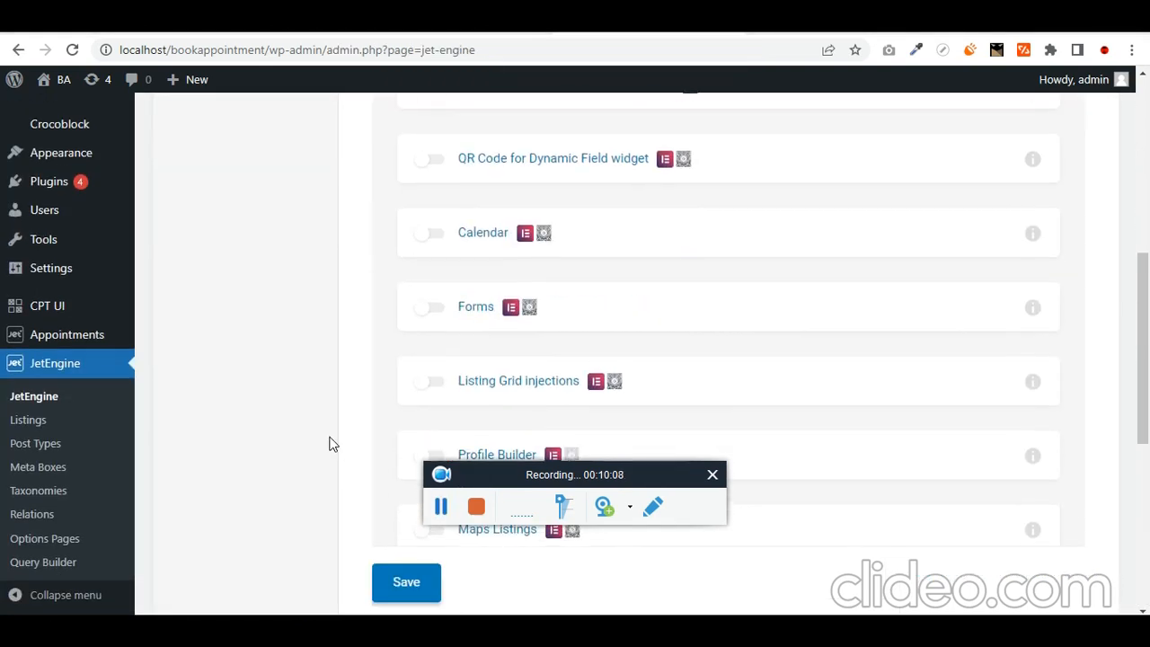
- Enable the Forms, Listing Grid injections and Dynamic Visibility modules and save them
click(440, 305)
scroll(383, 390, down, 2)
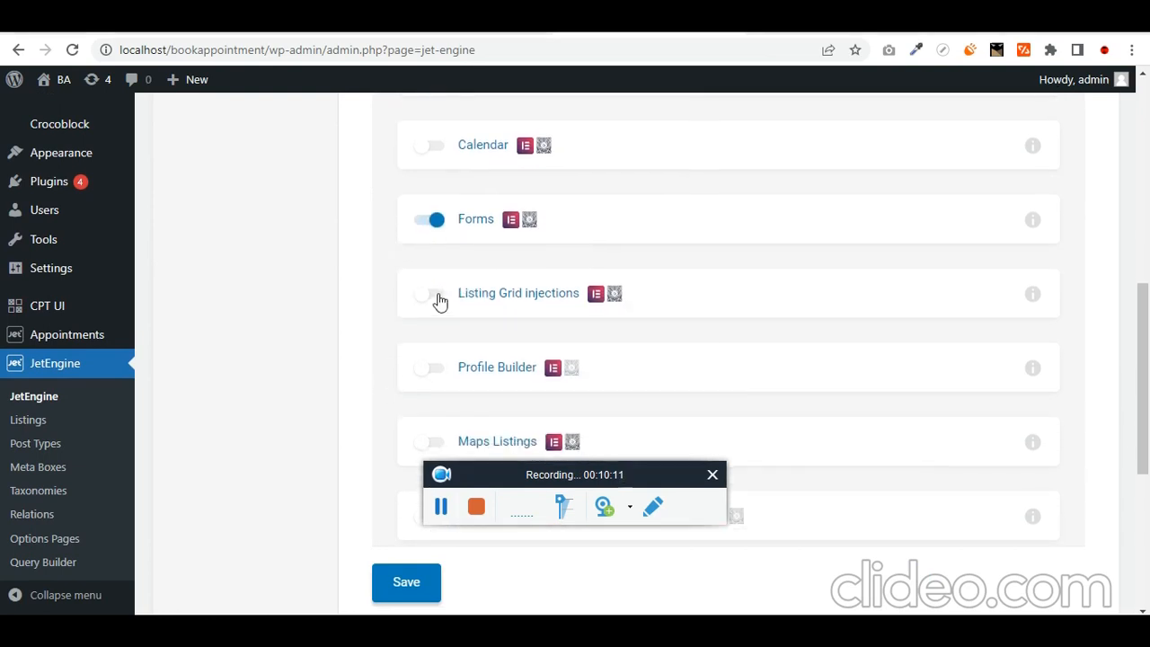
scroll(413, 530, down, 1)
click(416, 592)
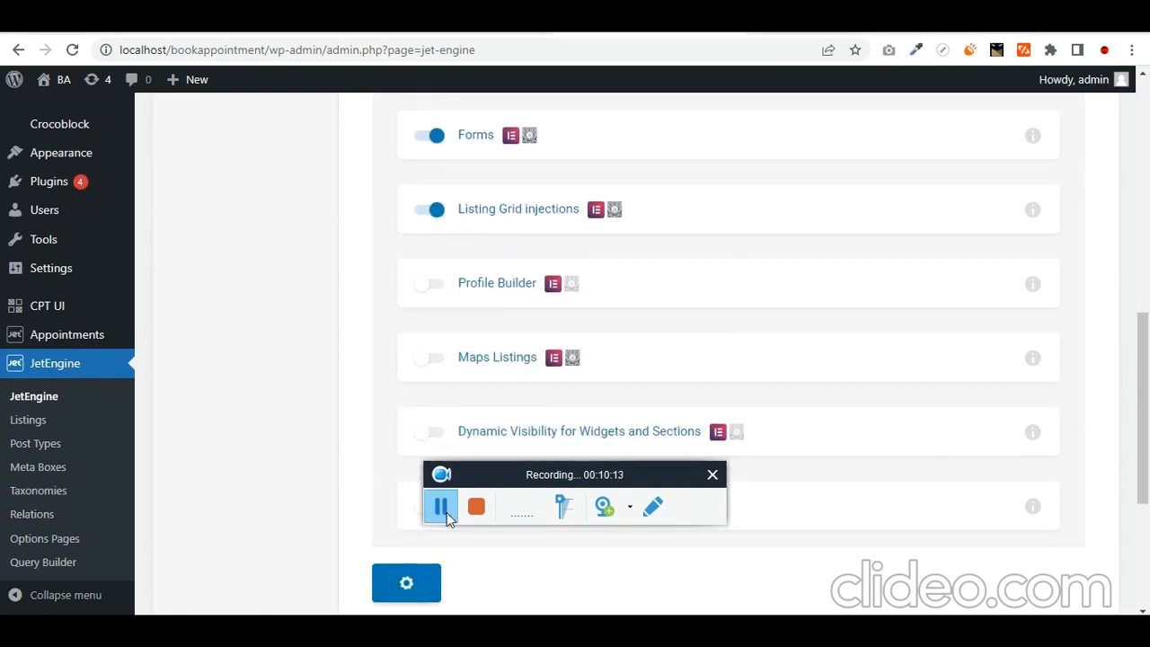
scroll(438, 539, down, 1)
click(430, 353)
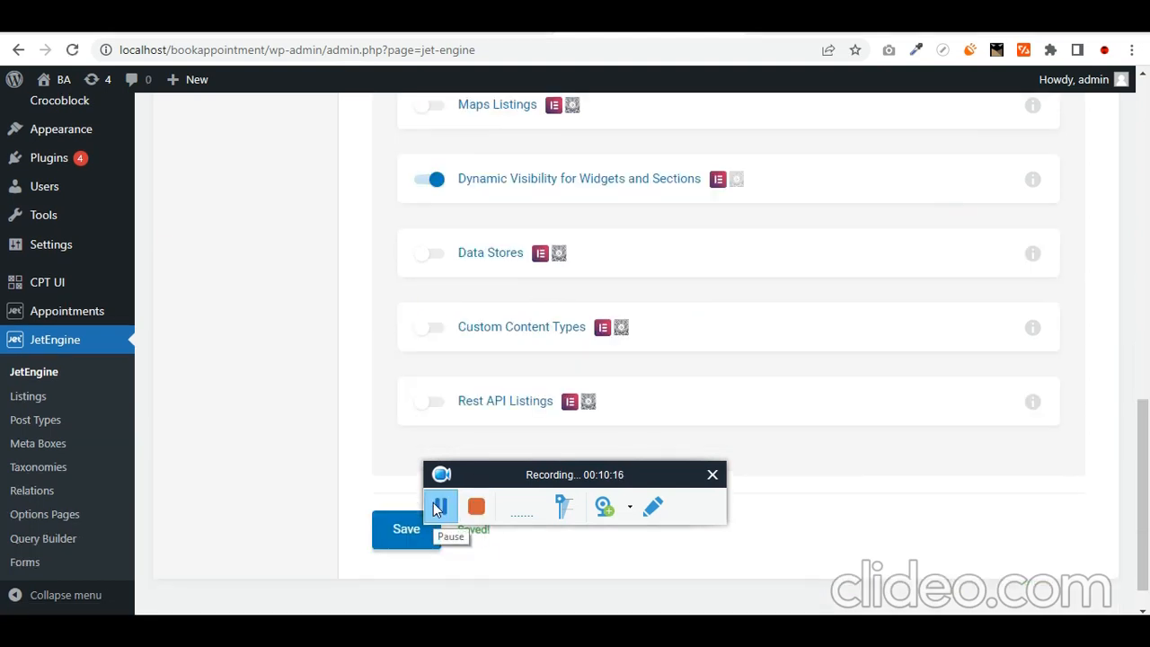
- Check the JetEngine Forms list, then return to the JetEngine dashboard
click(33, 566)
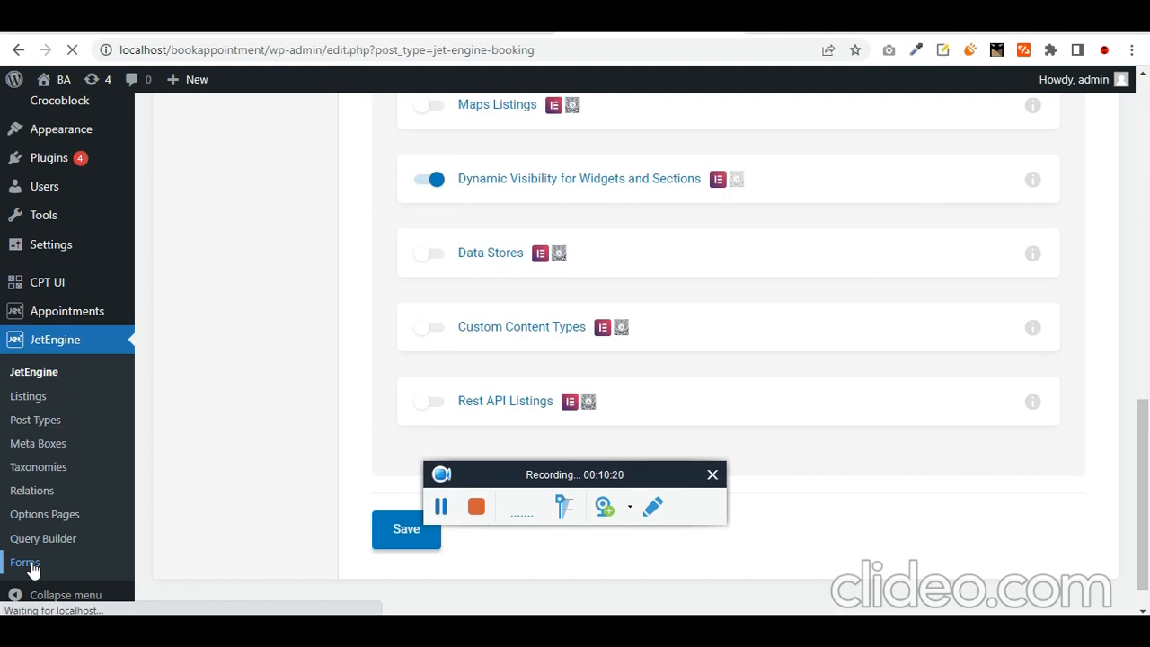
scroll(236, 523, down, 5)
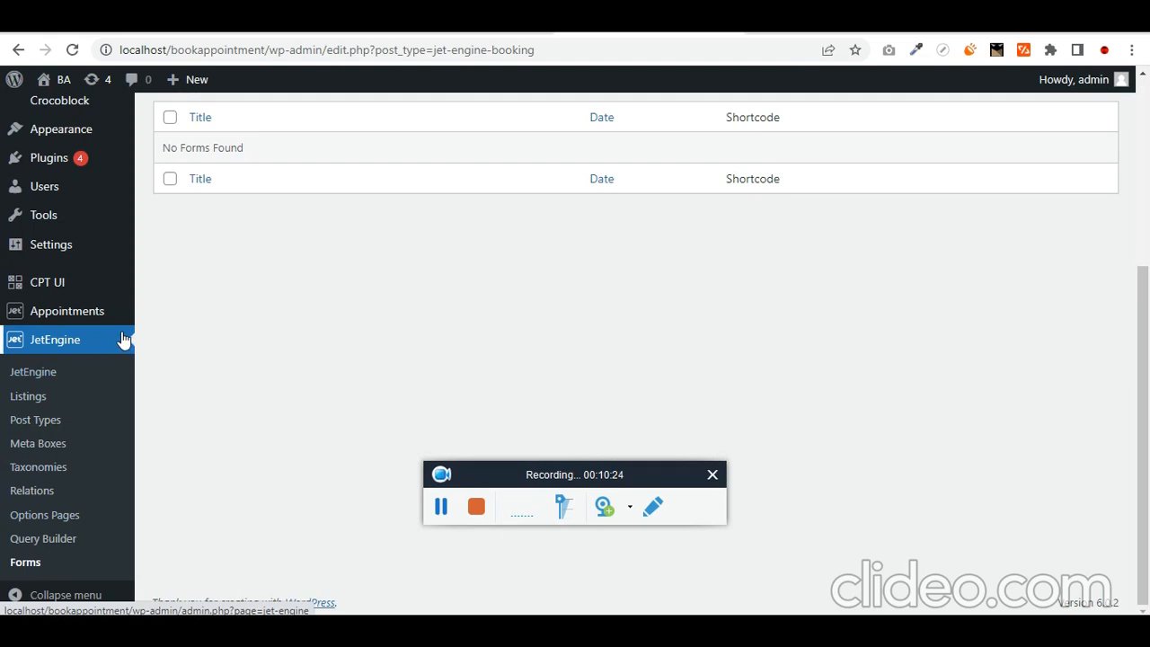
click(55, 382)
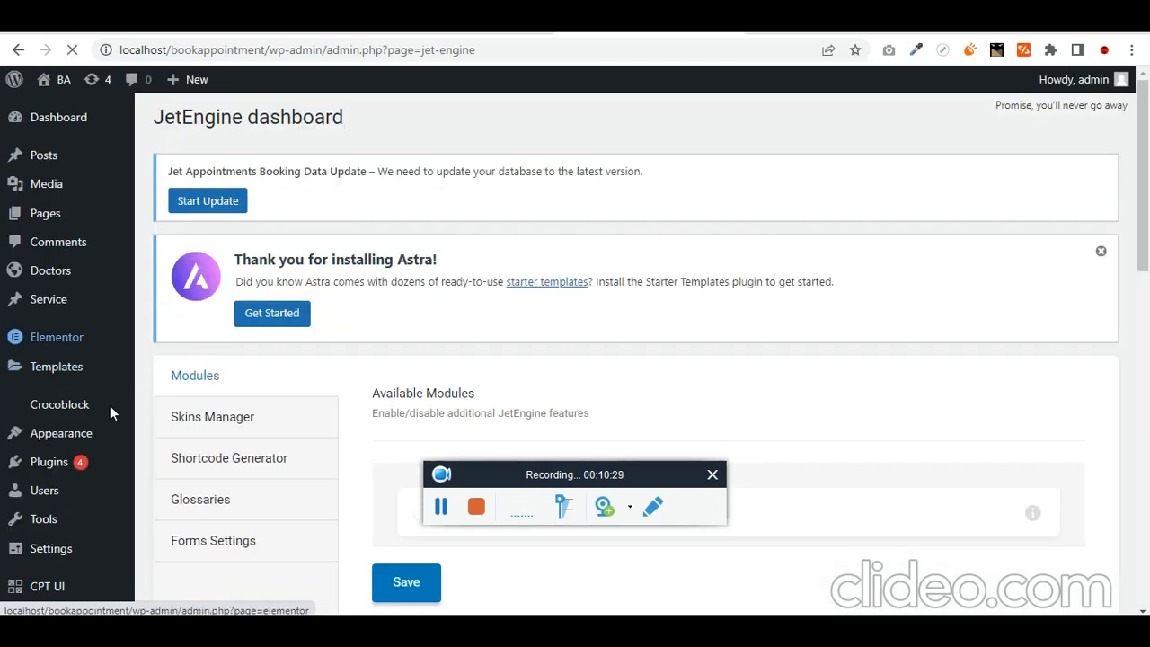
scroll(503, 322, down, 3)
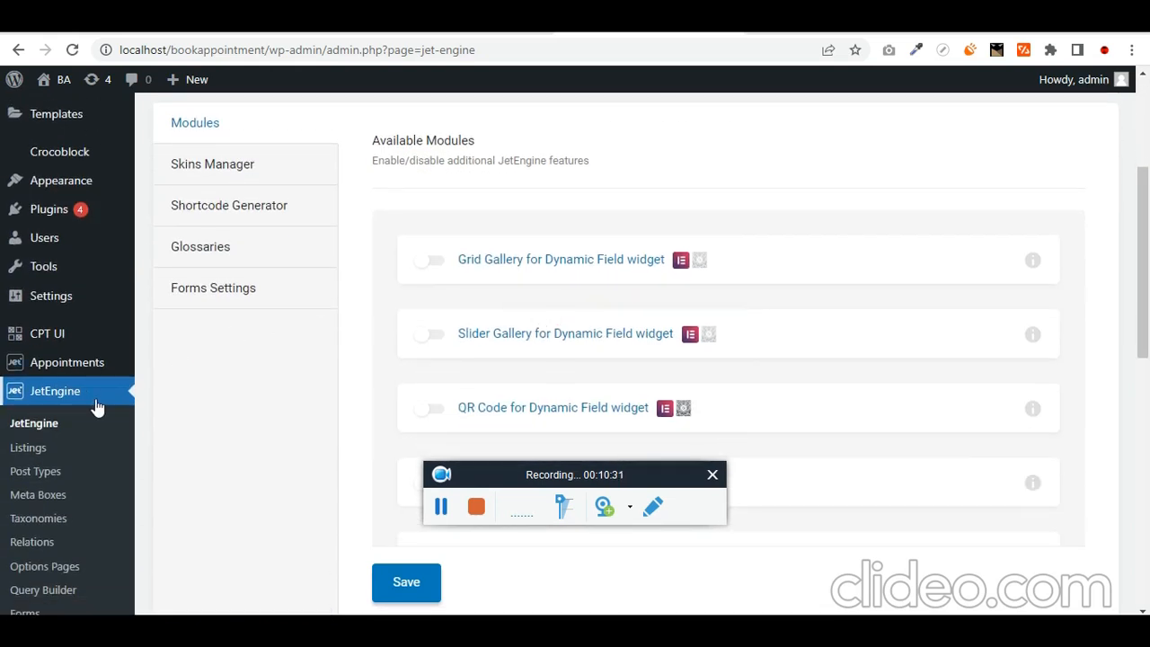
- In Appointments General Settings, set the services post type to Service
mouse_move(93, 371)
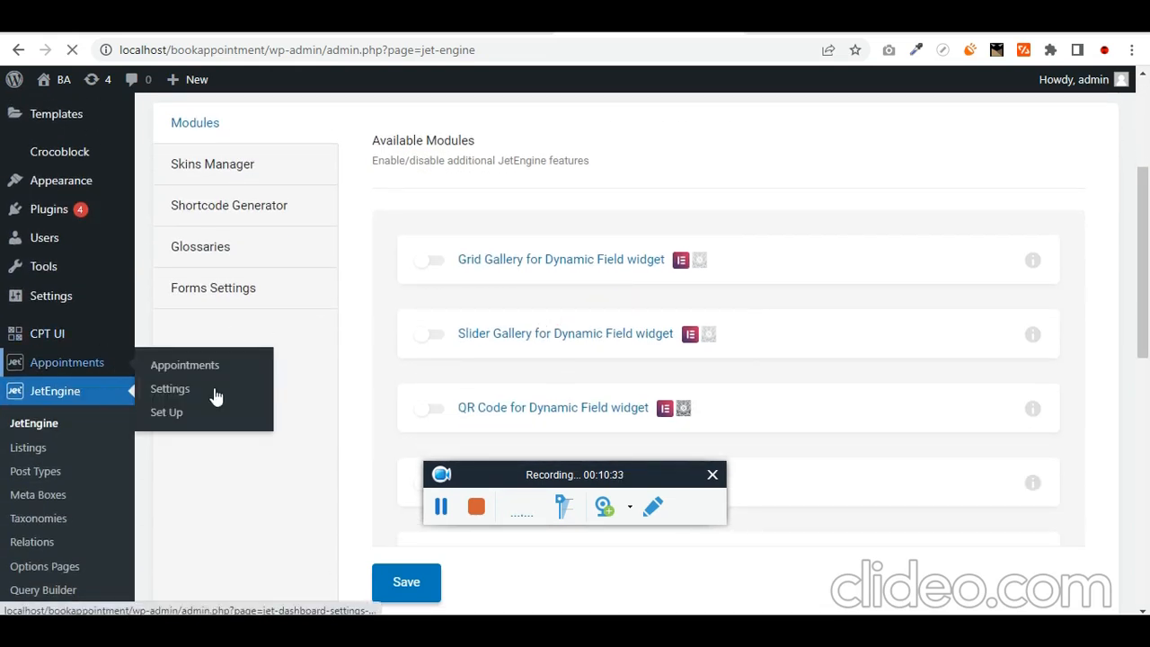
click(170, 388)
click(441, 509)
click(441, 508)
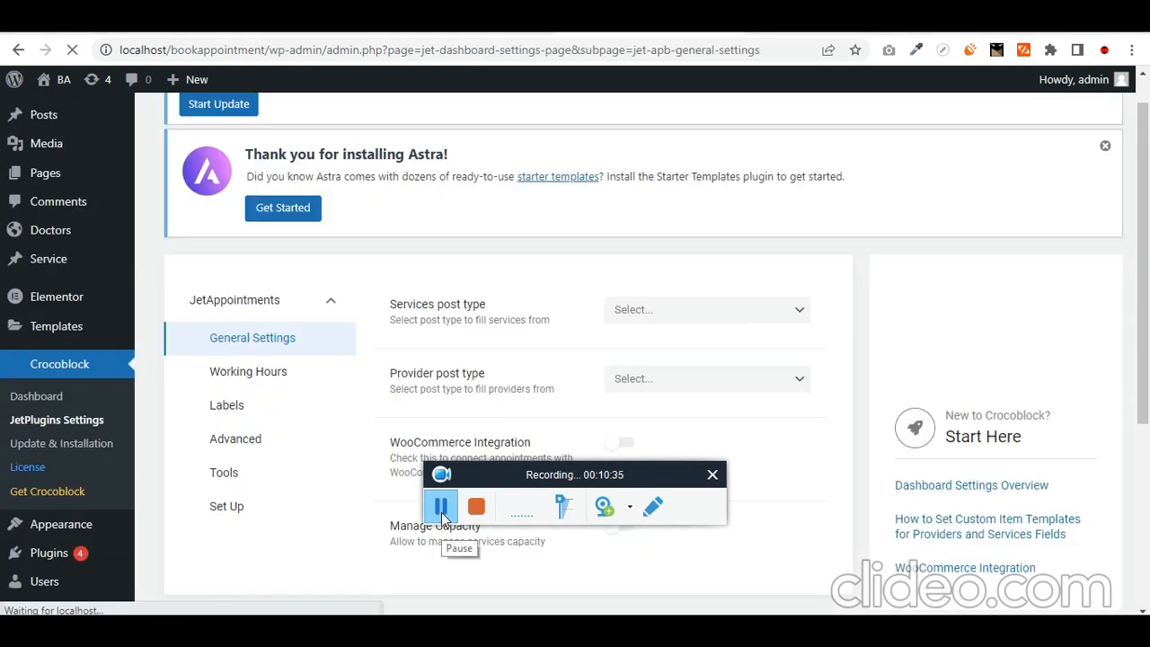
click(658, 314)
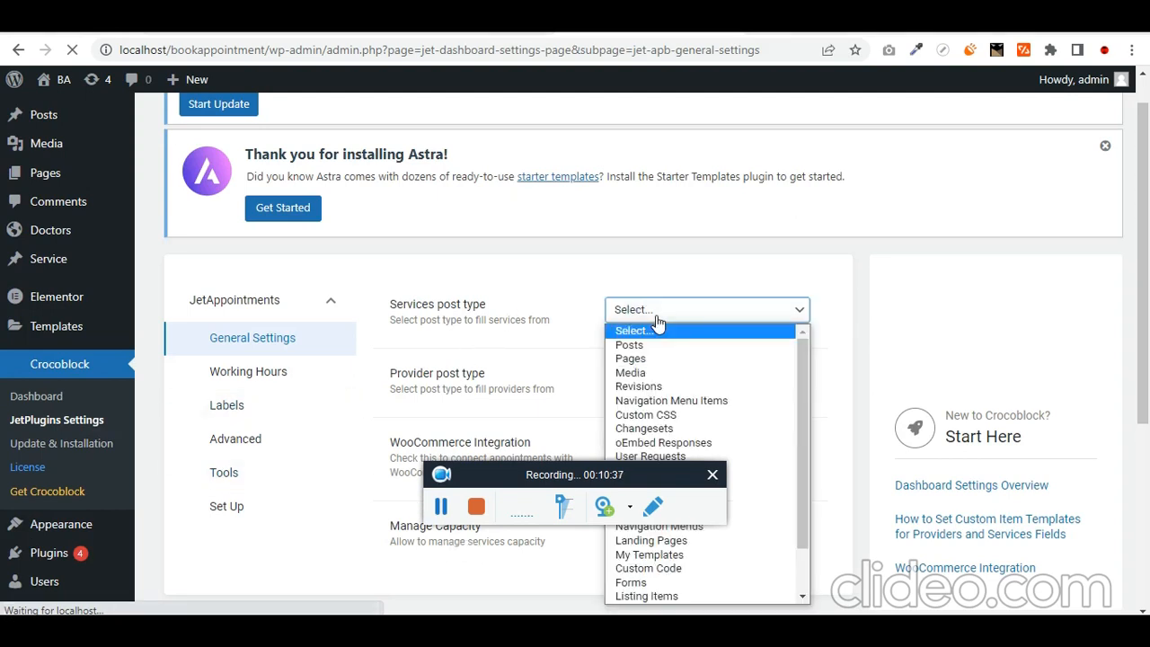
key(s)
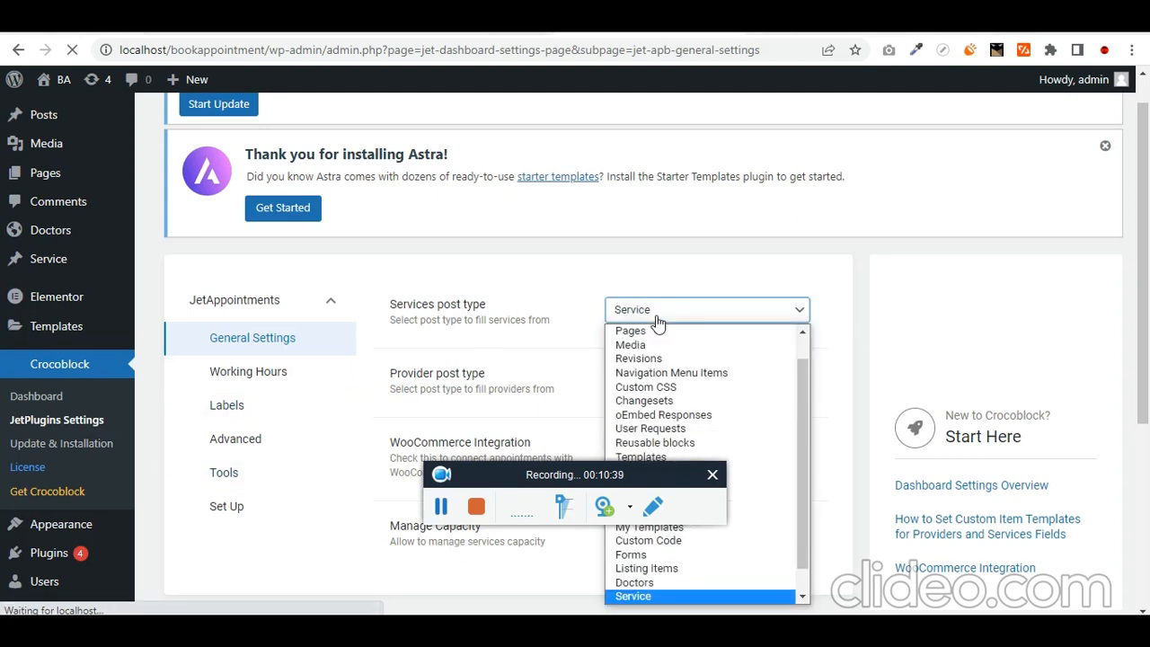
key(Return)
scroll(665, 348, down, 1)
- Set the provider post type to Doctors
click(662, 288)
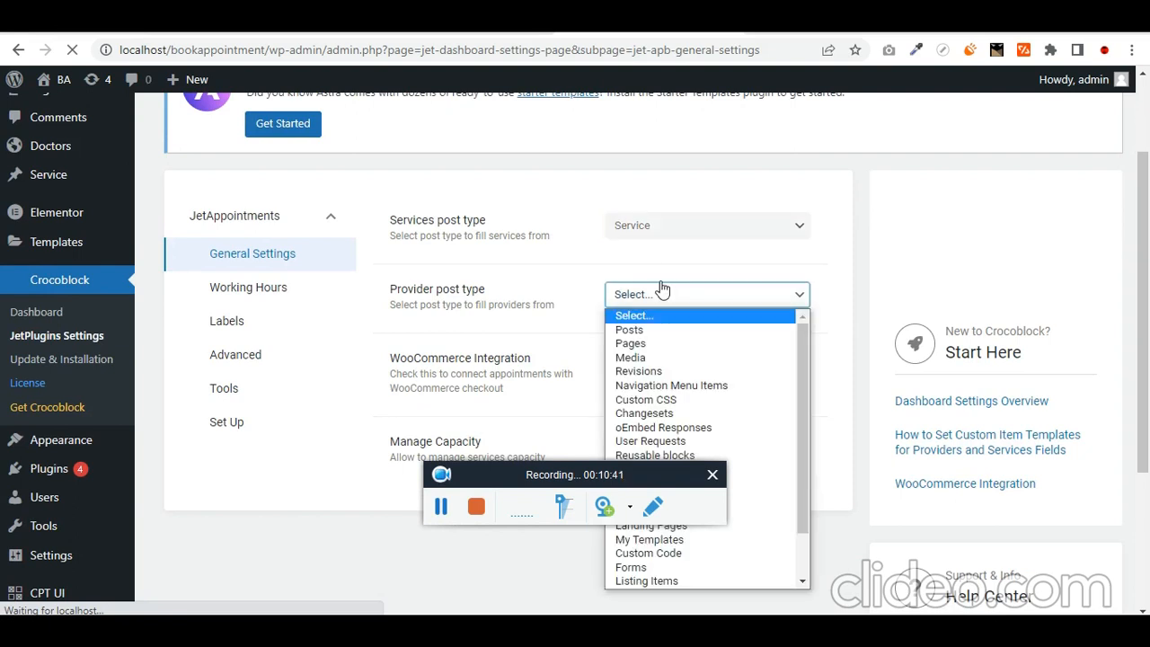
key(d)
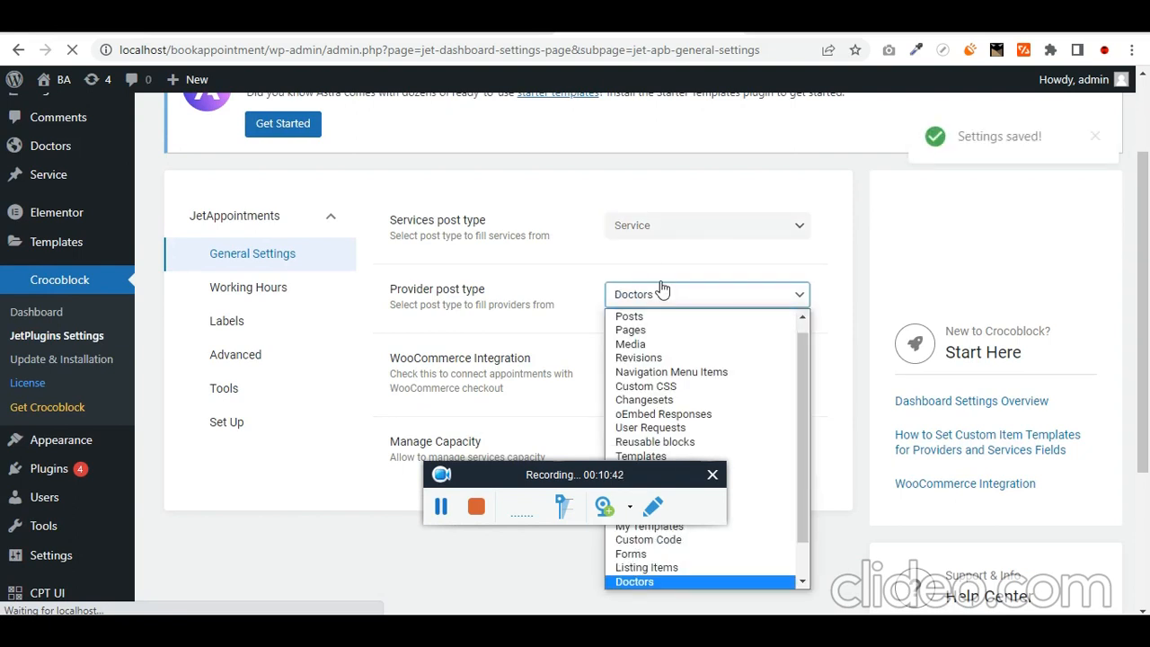
click(662, 289)
scroll(653, 327, down, 2)
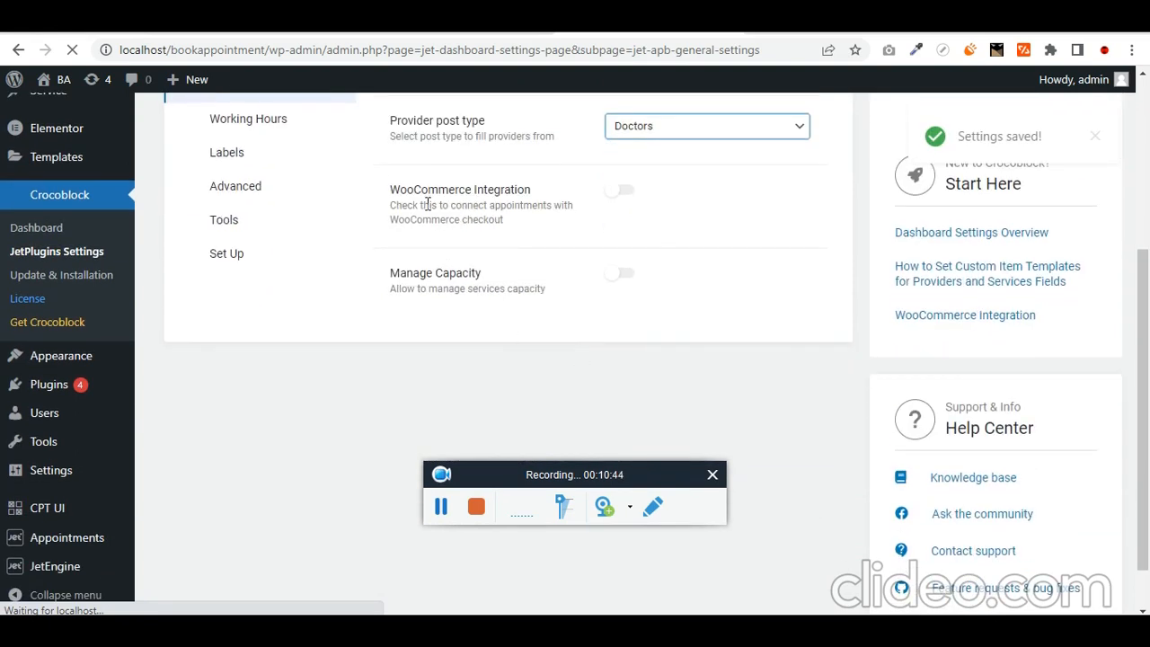
scroll(564, 282, up, 3)
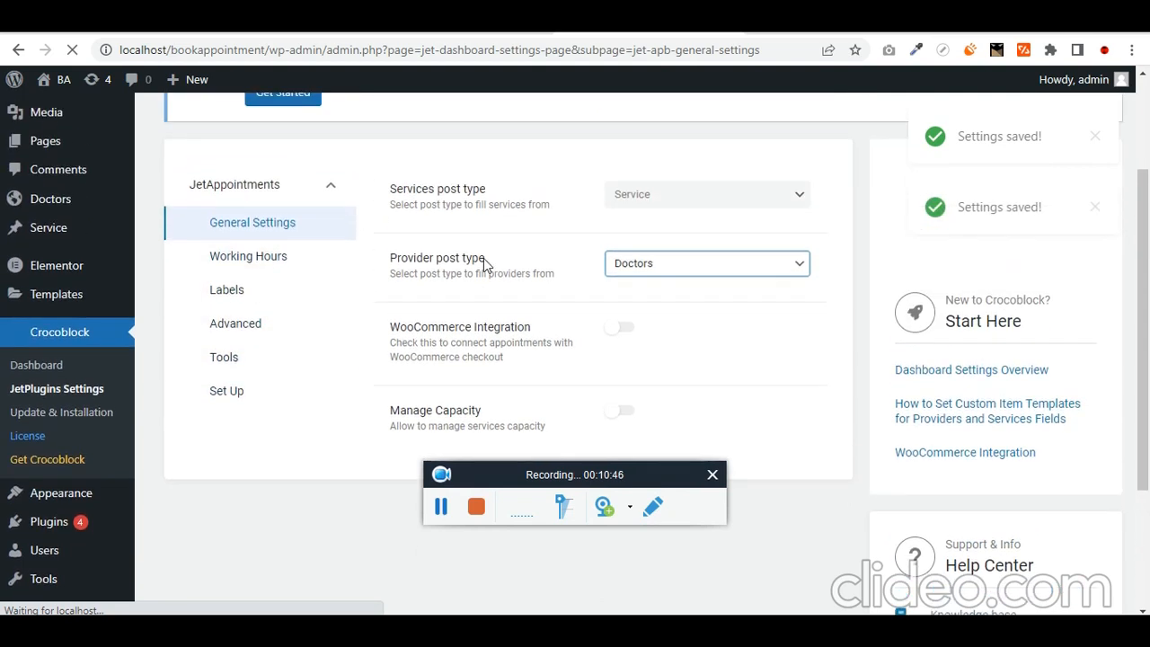
scroll(357, 341, down, 4)
scroll(350, 358, up, 4)
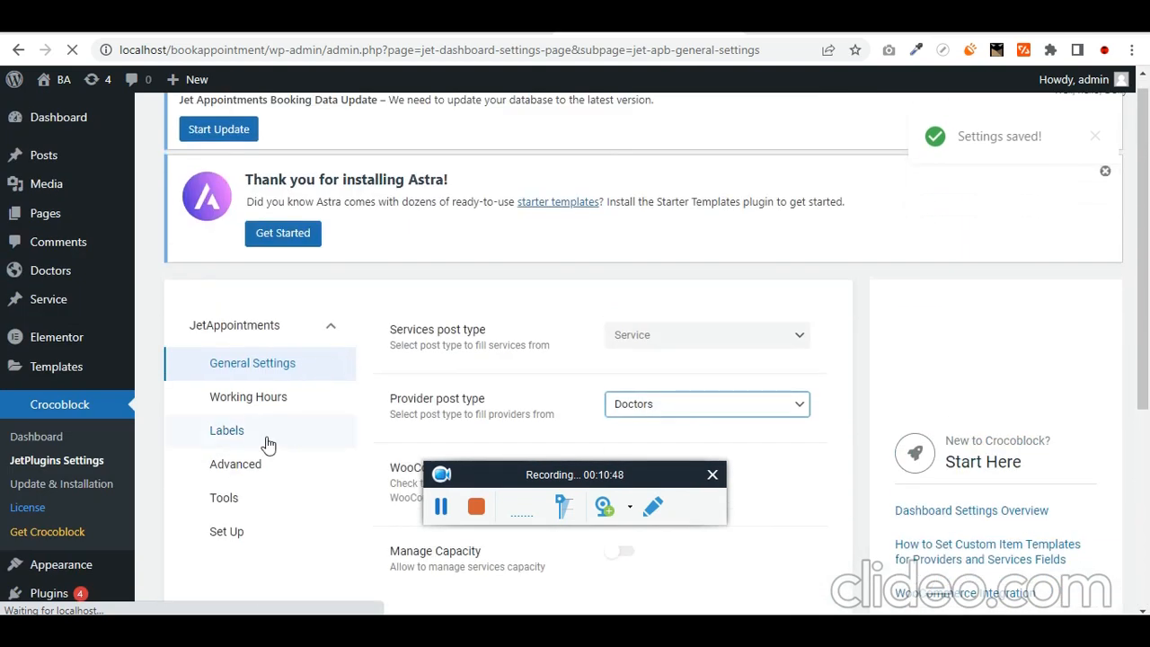
click(282, 405)
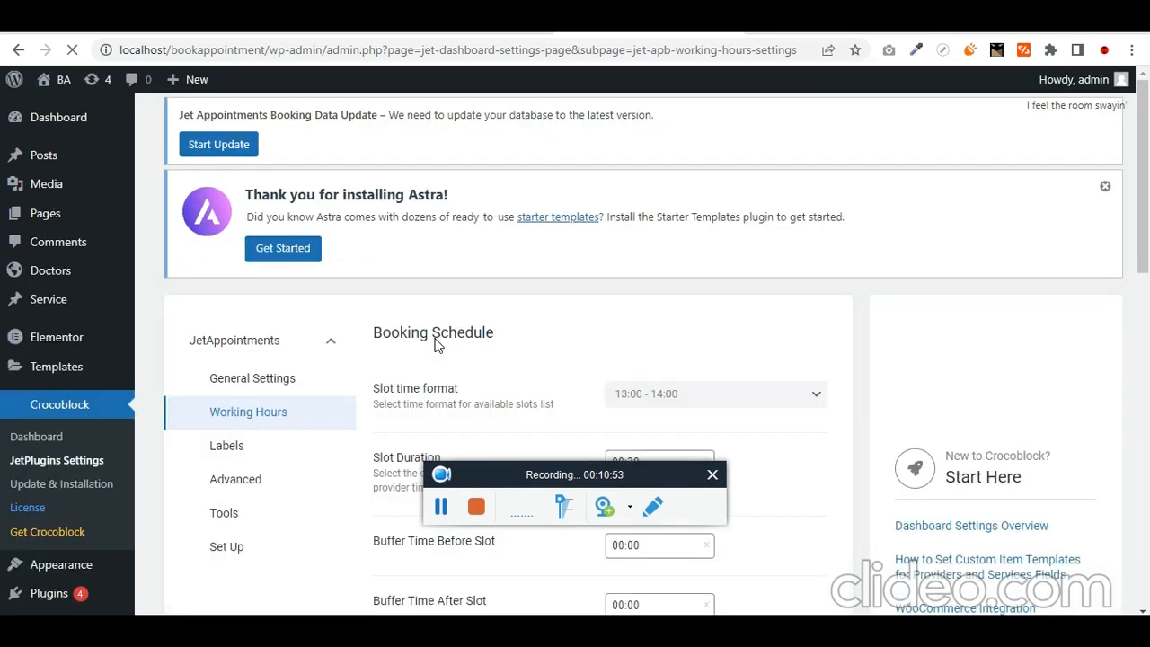
- Switch the slot time format to 1:00 pm - 2:00 pm, keeping Monday–Friday 08:00-17:00 work hours
scroll(438, 343, down, 2)
click(745, 233)
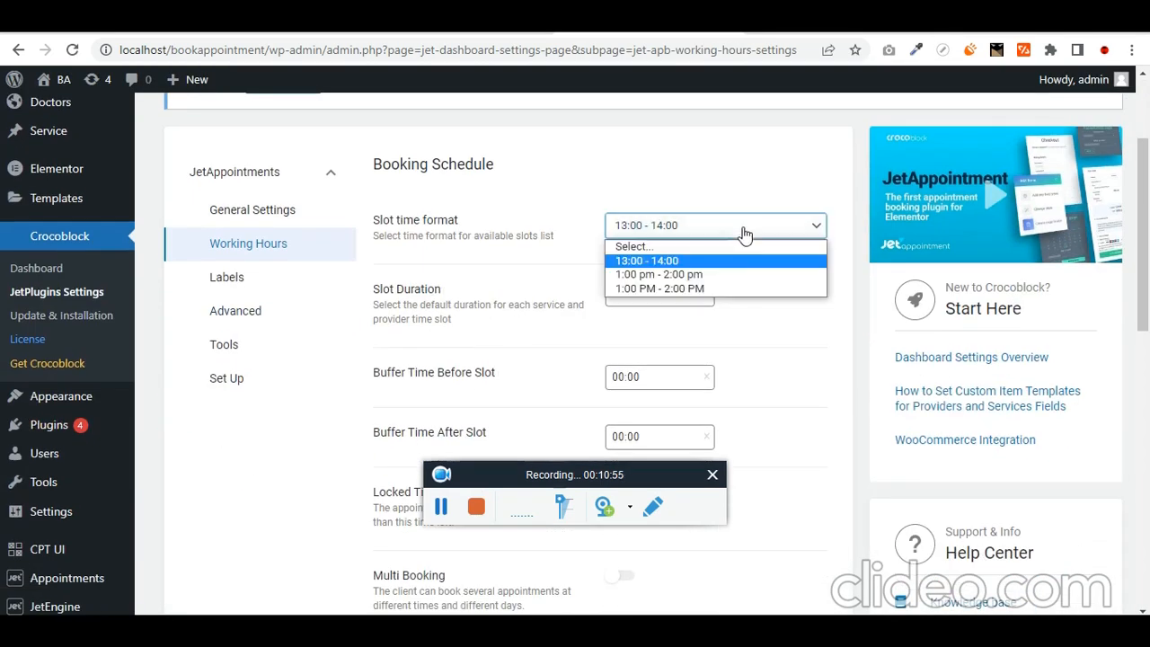
click(732, 277)
scroll(729, 310, down, 1)
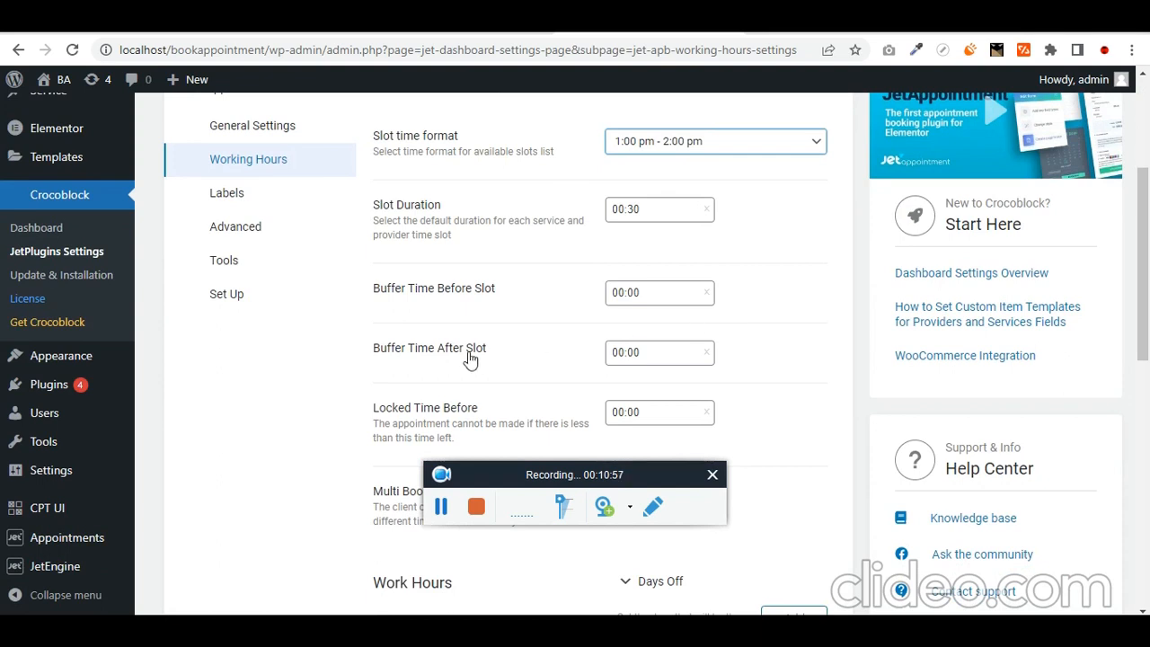
scroll(519, 329, down, 6)
scroll(504, 330, up, 2)
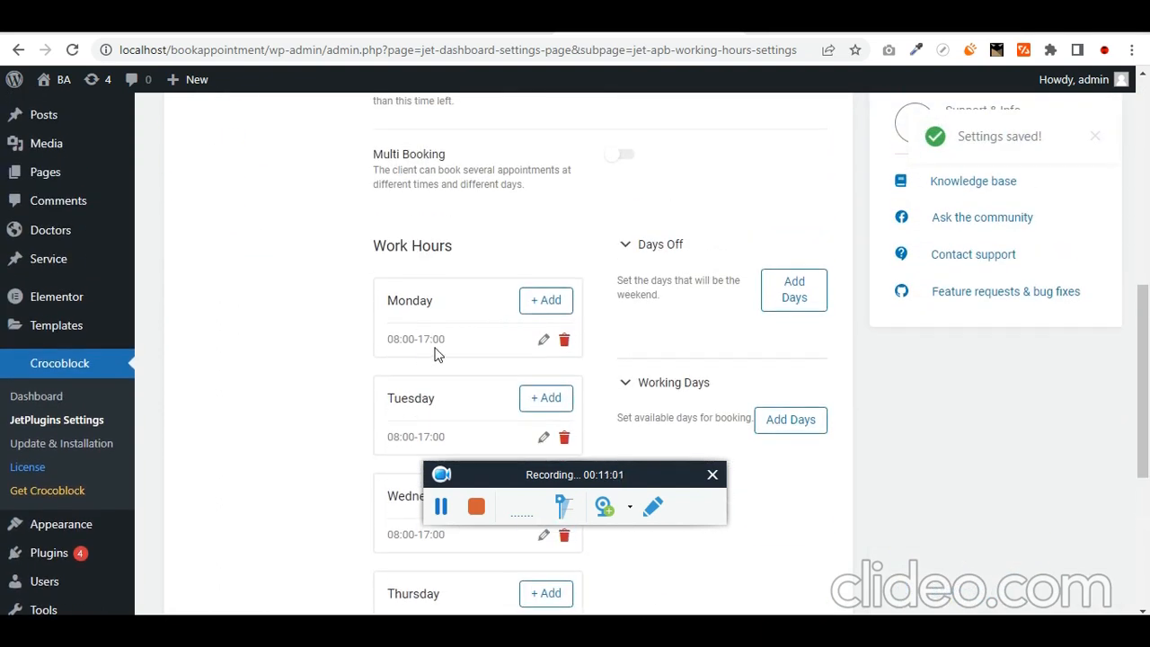
scroll(432, 377, down, 4)
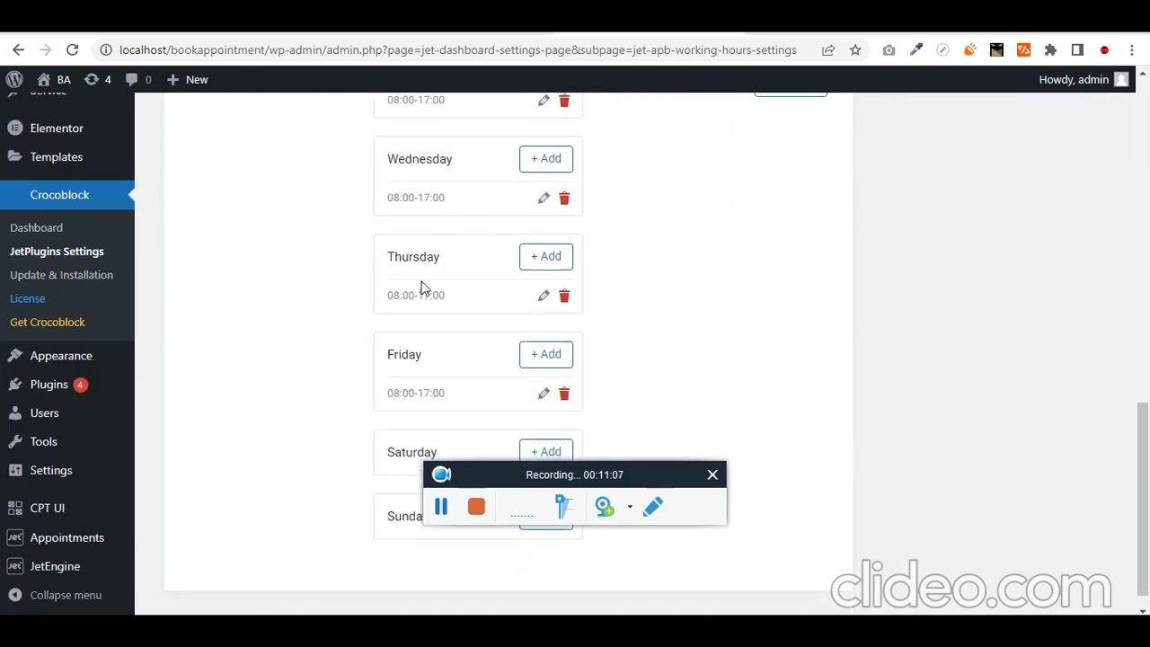
scroll(422, 287, up, 4)
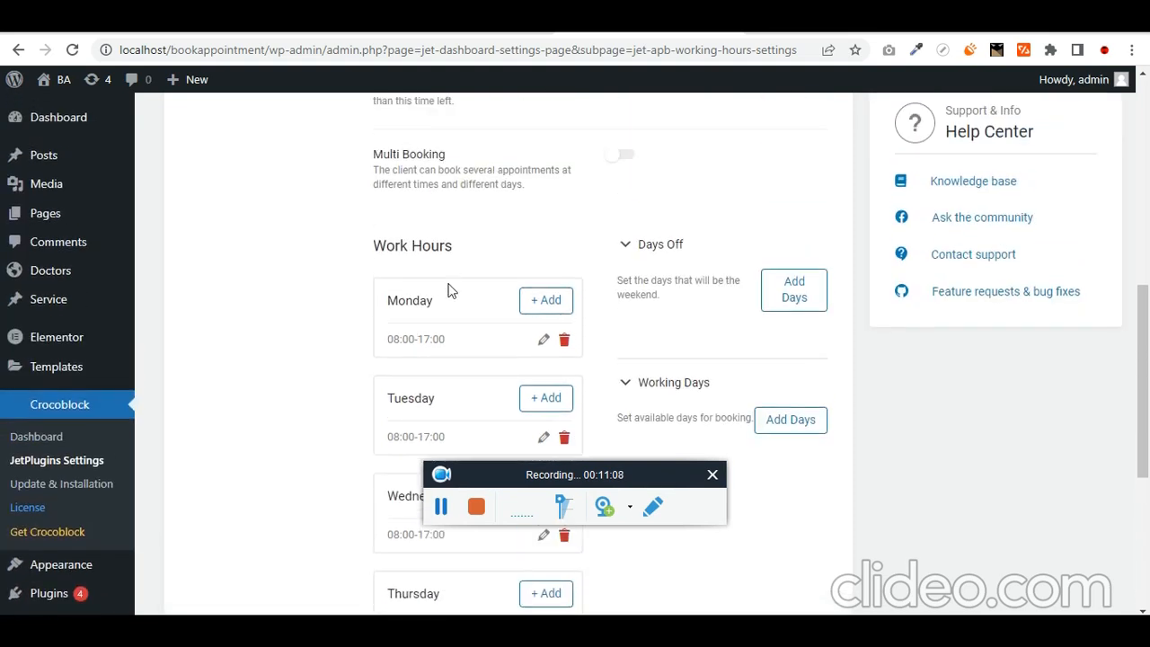
scroll(452, 306, up, 4)
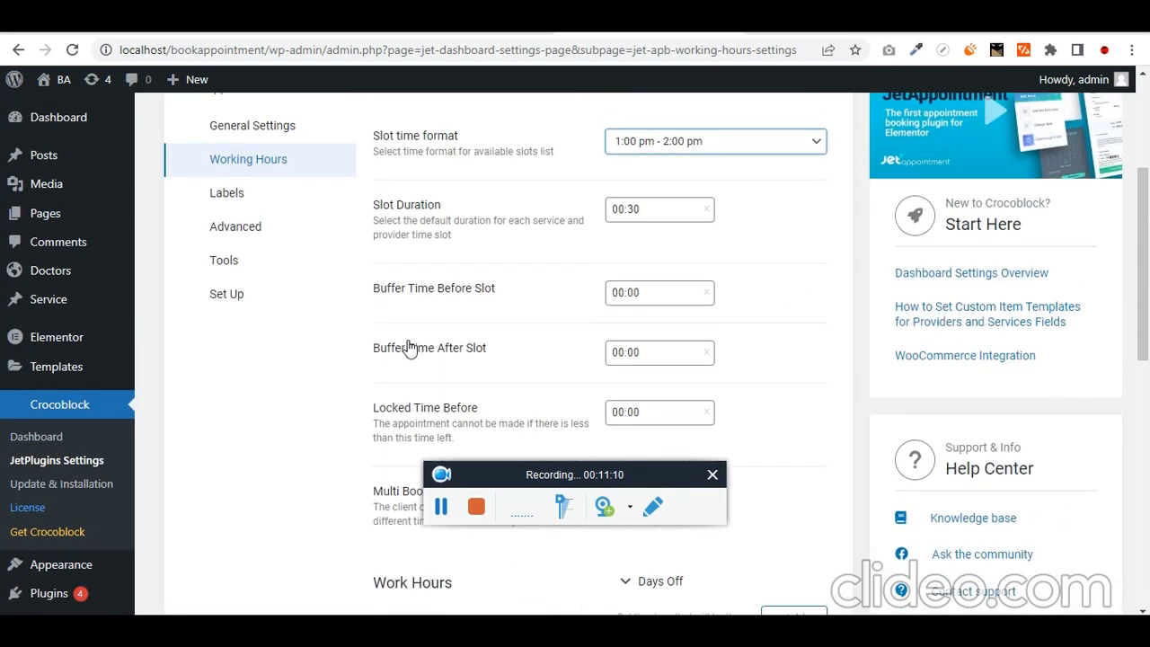
click(269, 209)
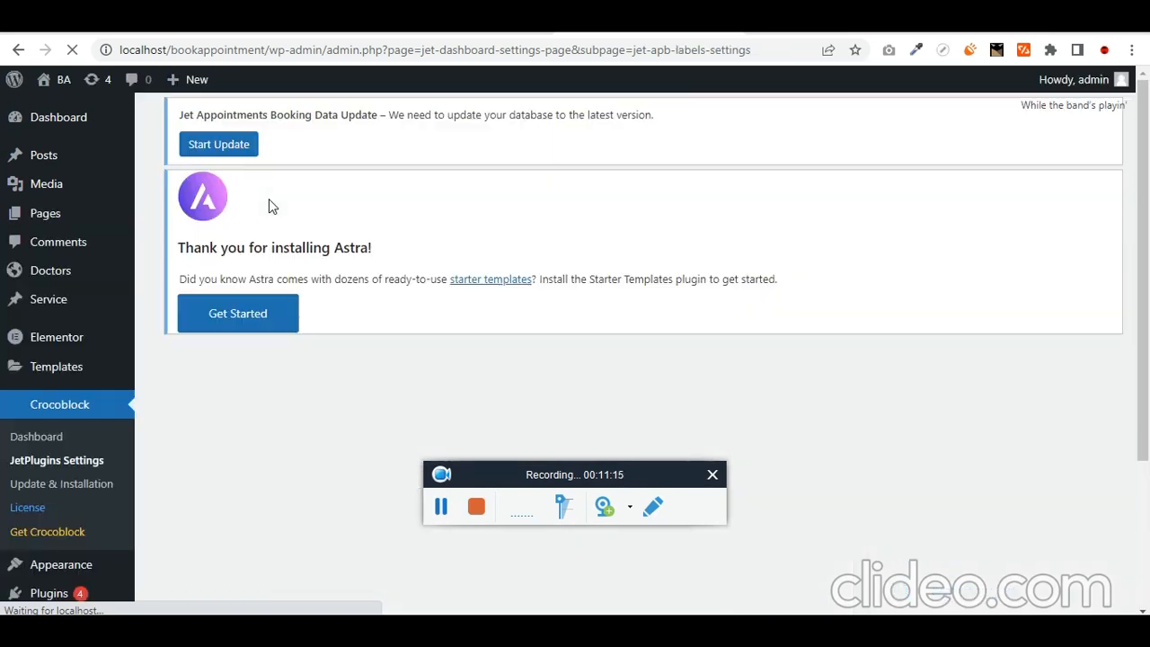
- On the Advanced page, keep 'Availability check by' set to Through all services
scroll(332, 384, down, 1)
scroll(332, 384, down, 2)
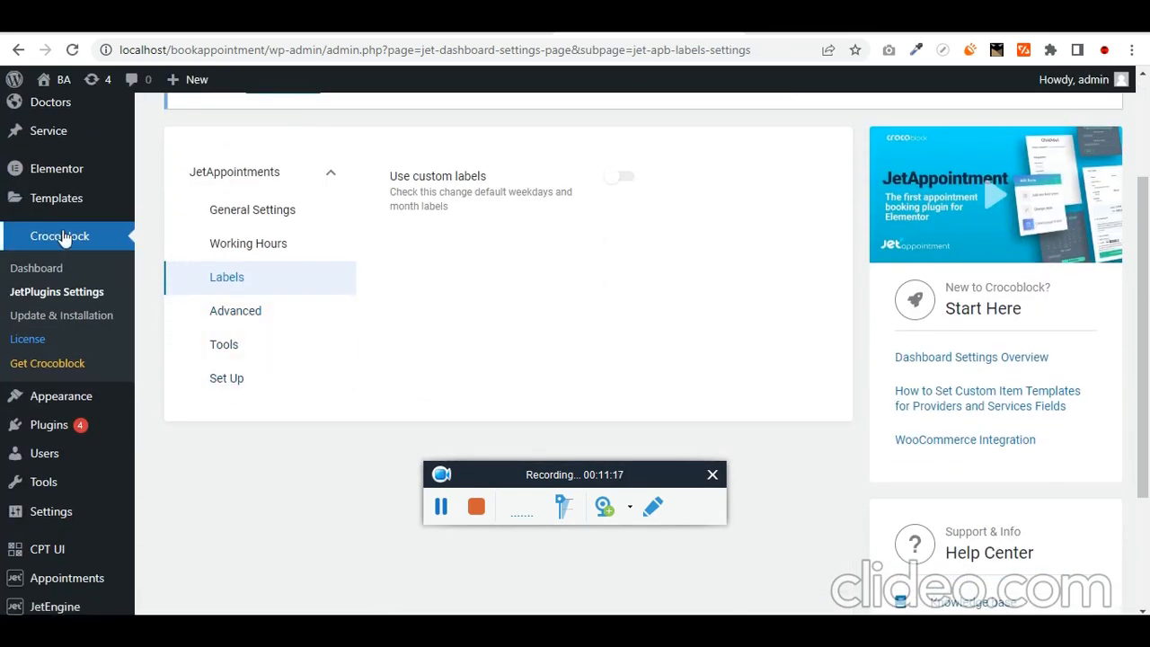
click(272, 314)
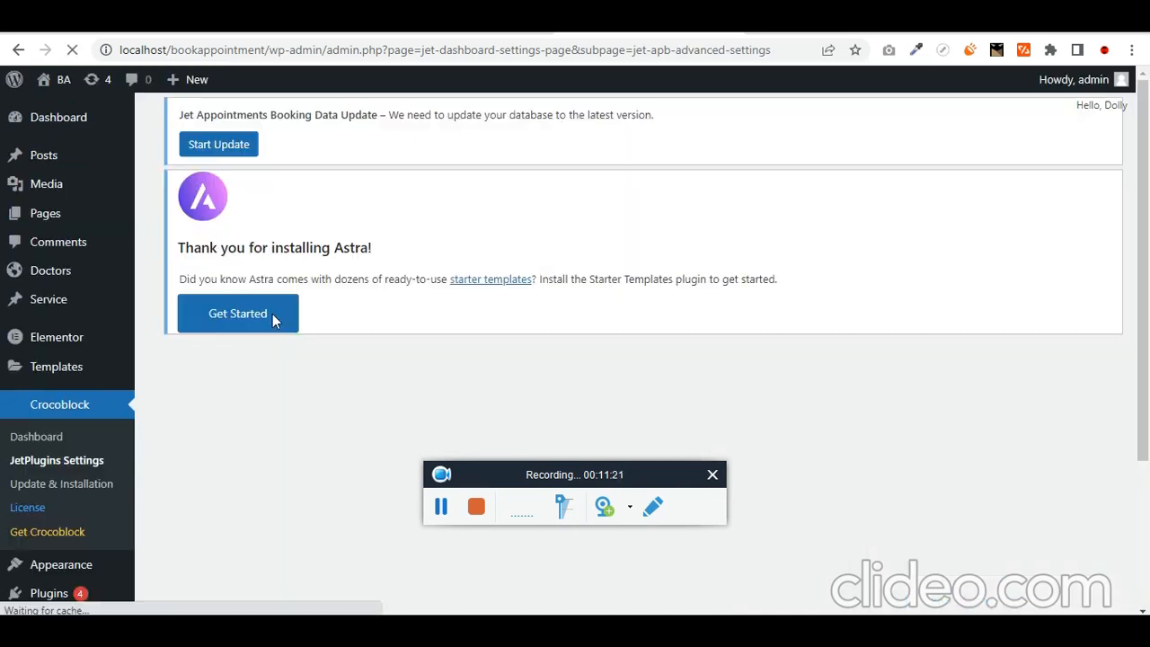
scroll(404, 303, down, 3)
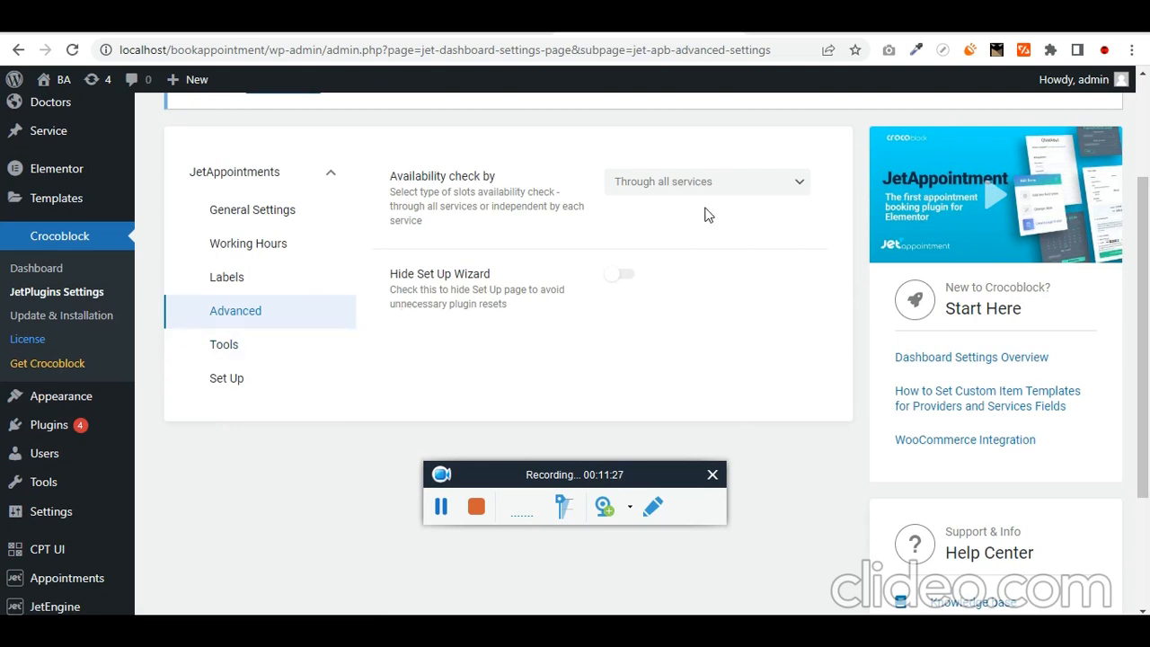
click(743, 191)
click(743, 205)
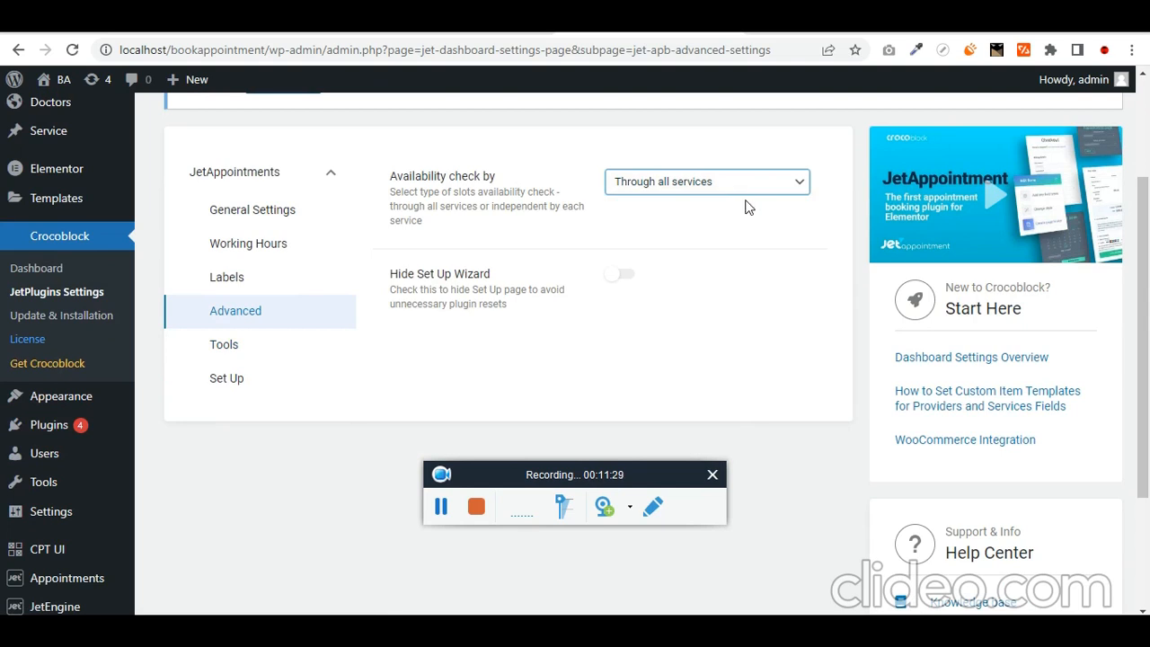
click(259, 354)
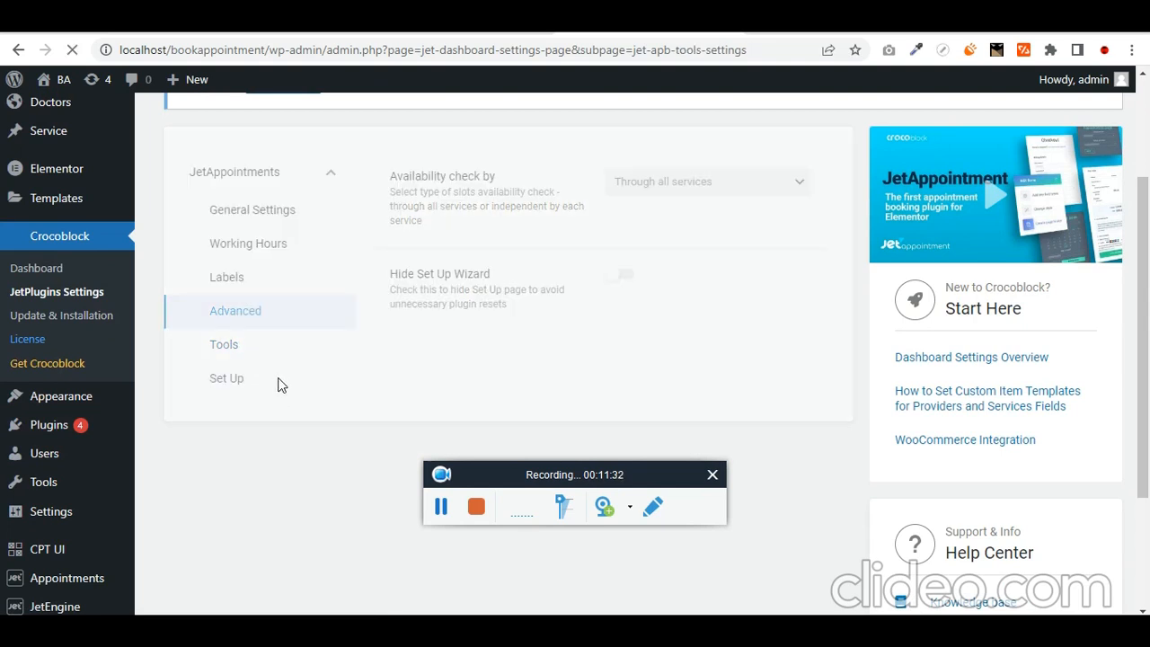
- Add a 'phone' appointments DB column and remove the extra empty column row
scroll(391, 359, down, 4)
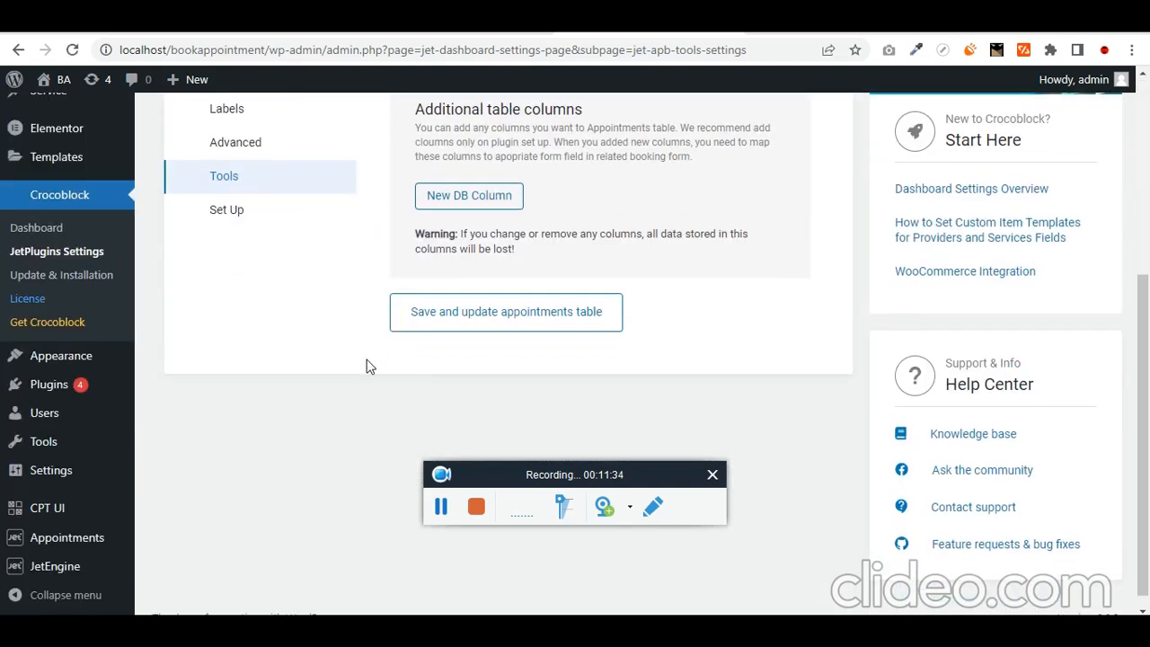
scroll(321, 346, up, 2)
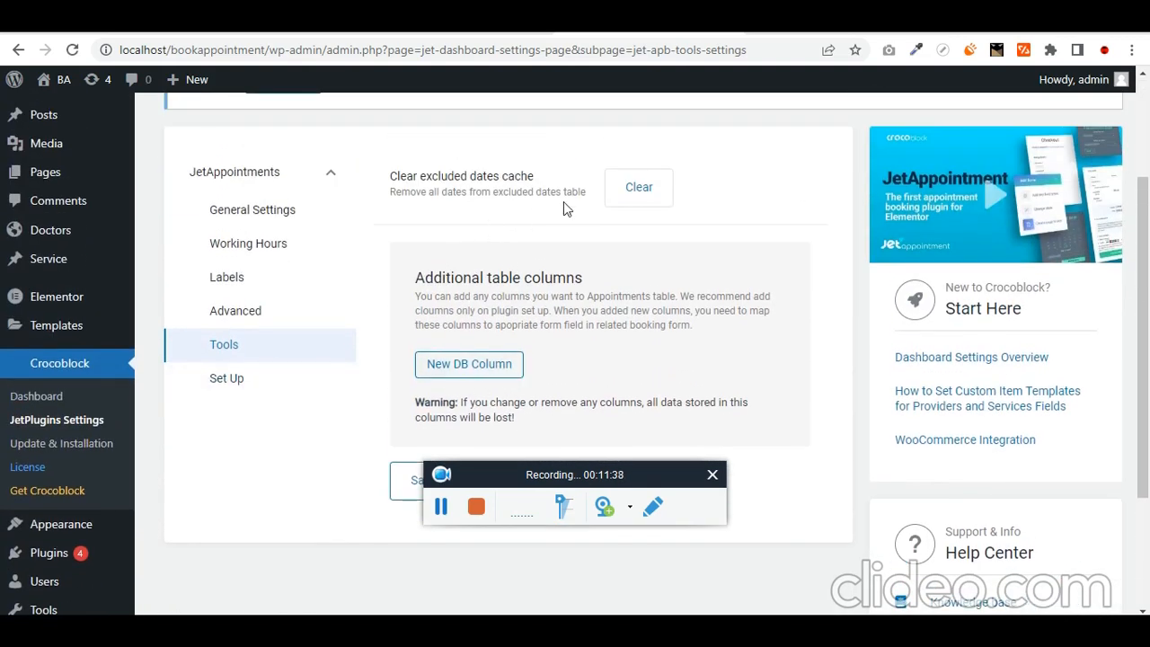
click(469, 364)
scroll(469, 364, down, 2)
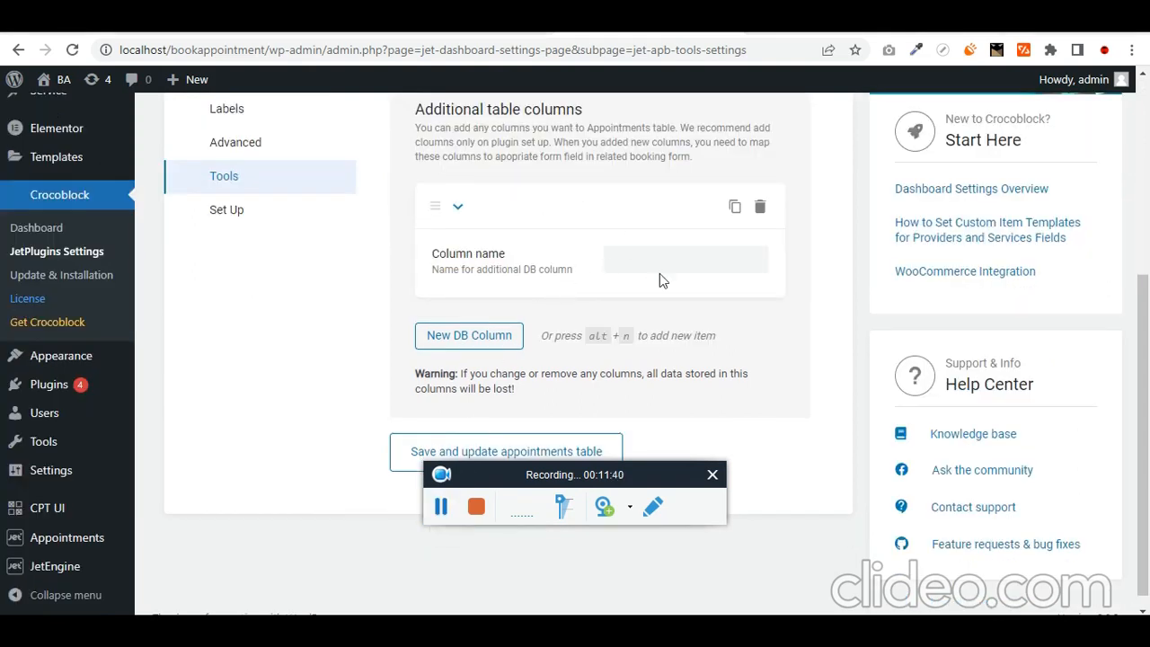
click(678, 260)
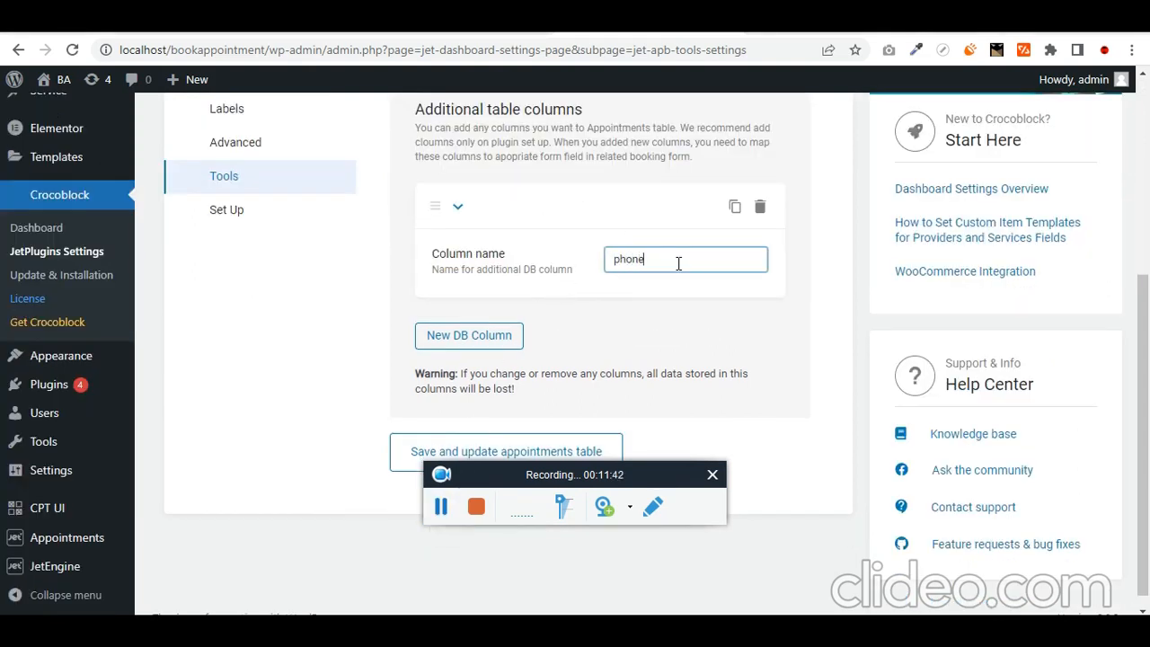
click(506, 343)
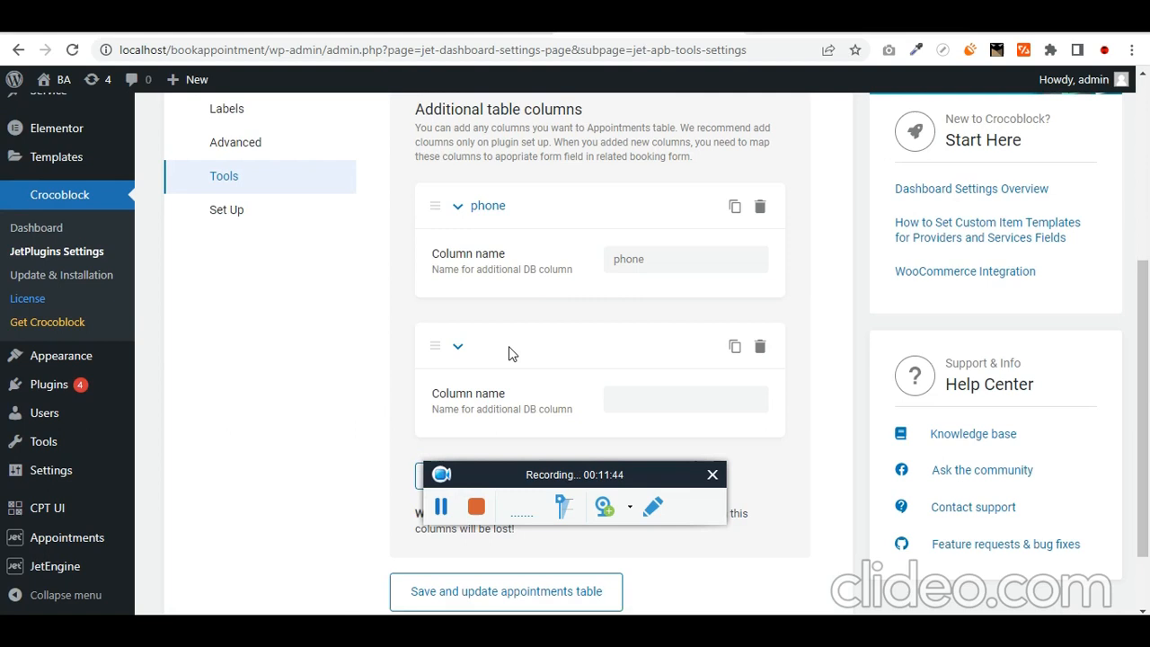
click(762, 349)
click(748, 318)
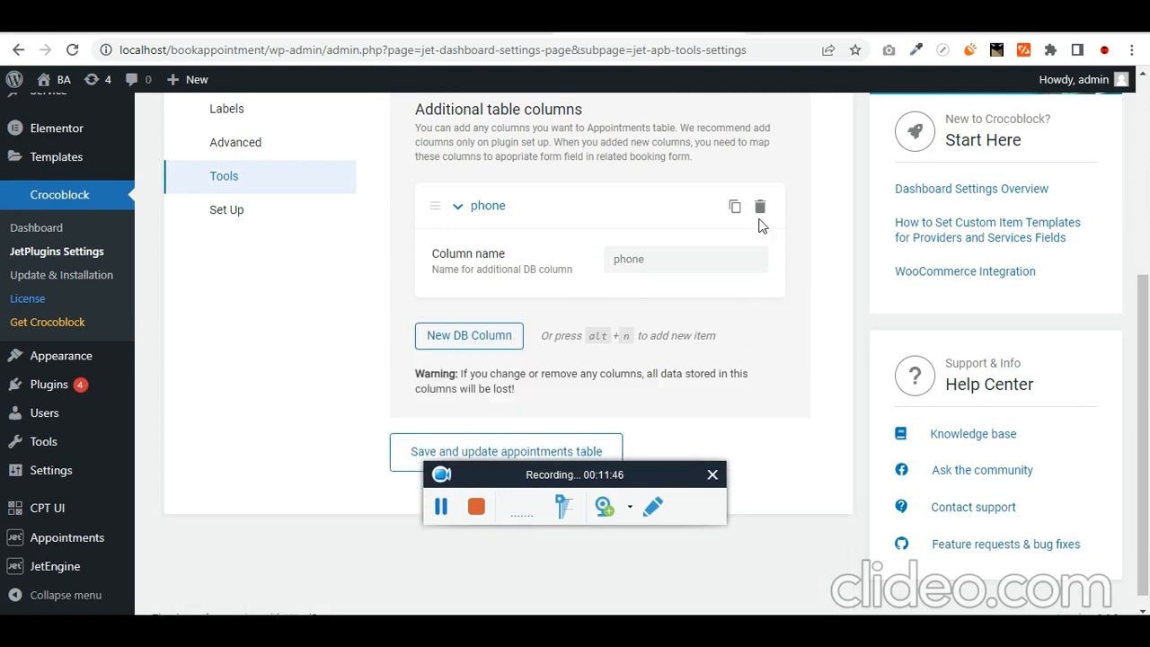
click(760, 207)
- Confirm deleting the phone column and open the Set Up wizard
click(750, 179)
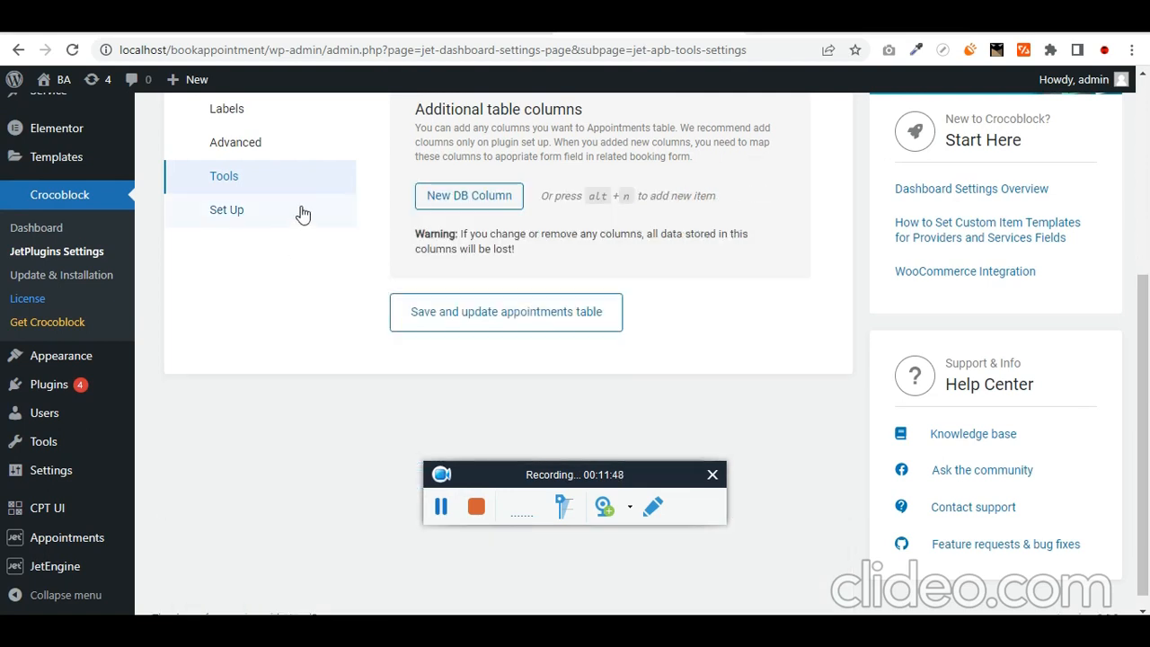
click(333, 220)
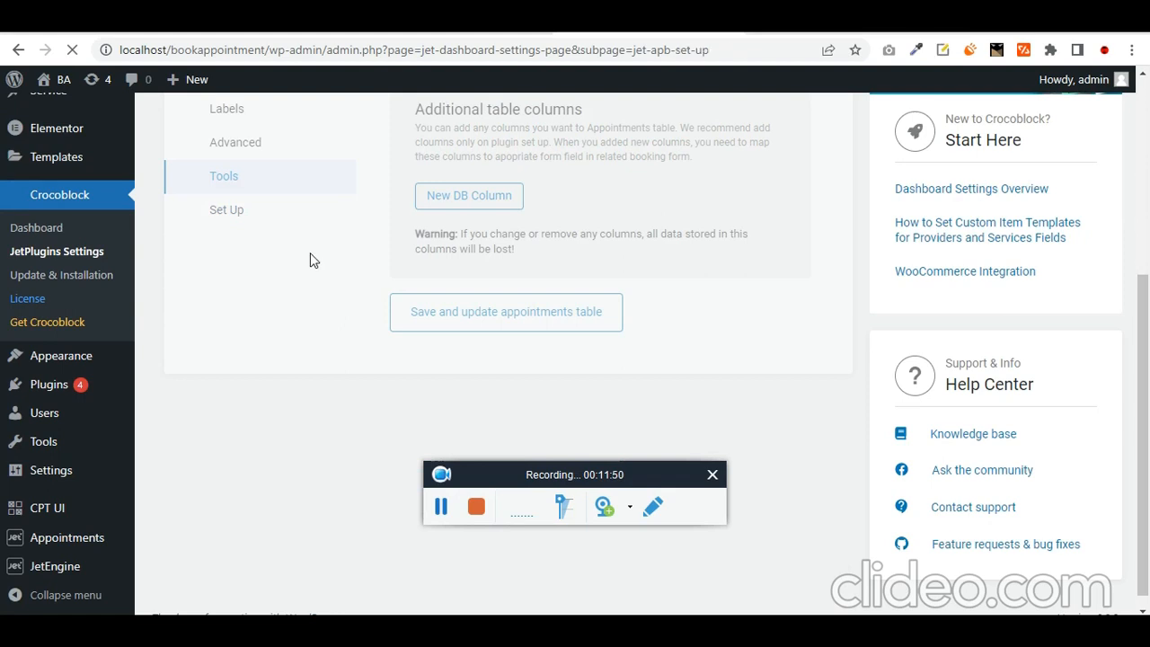
scroll(470, 335, down, 5)
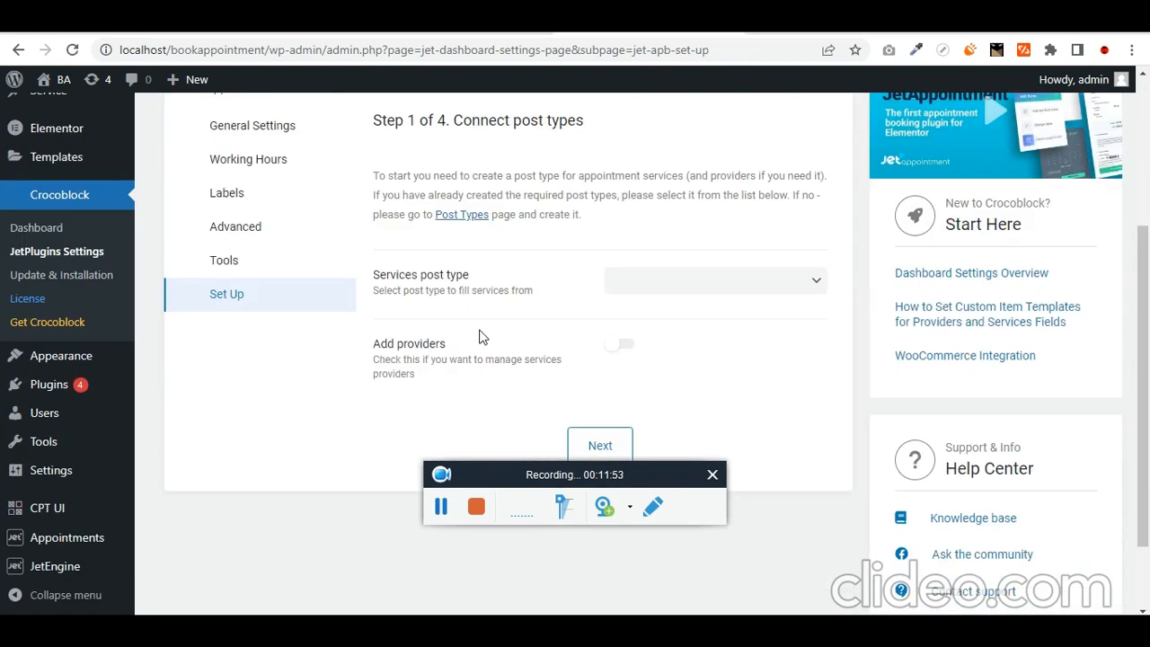
scroll(477, 364, up, 2)
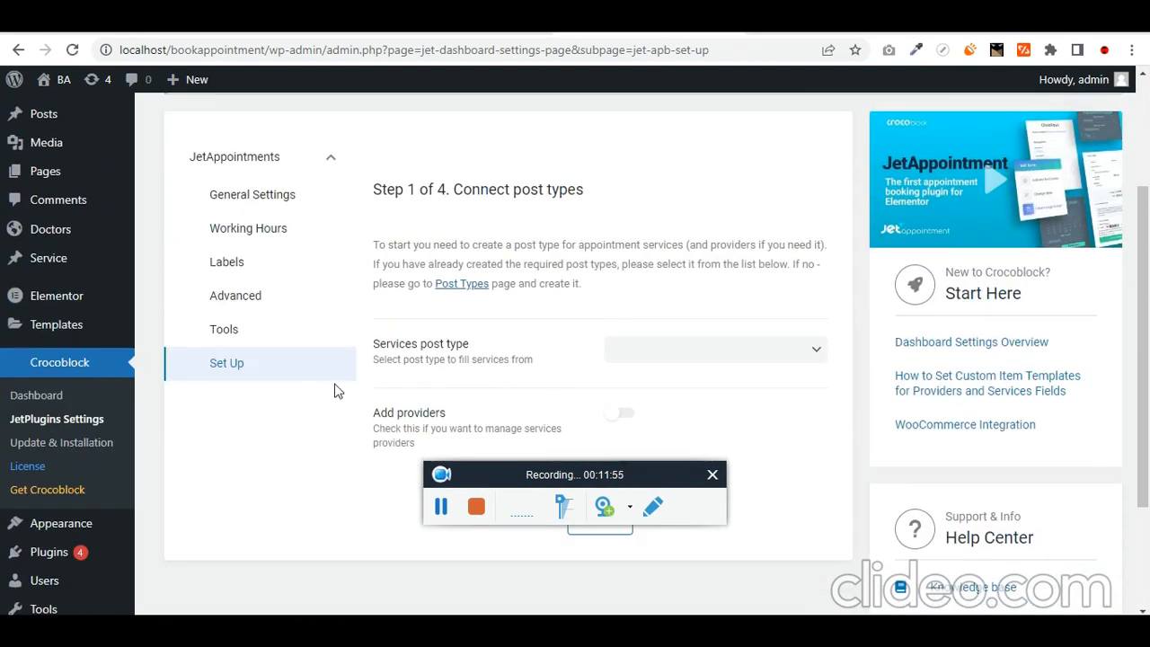
- In the wizard, use Service for services and enable providers with the Doctors post type
click(758, 361)
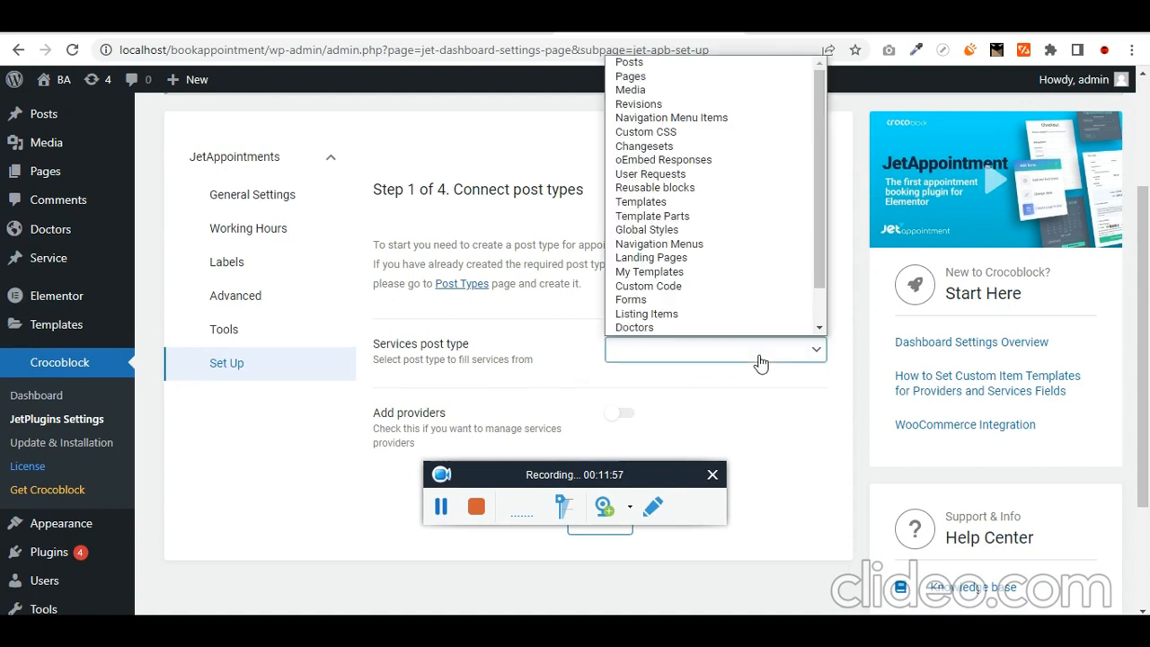
scroll(757, 342, down, 1)
click(710, 327)
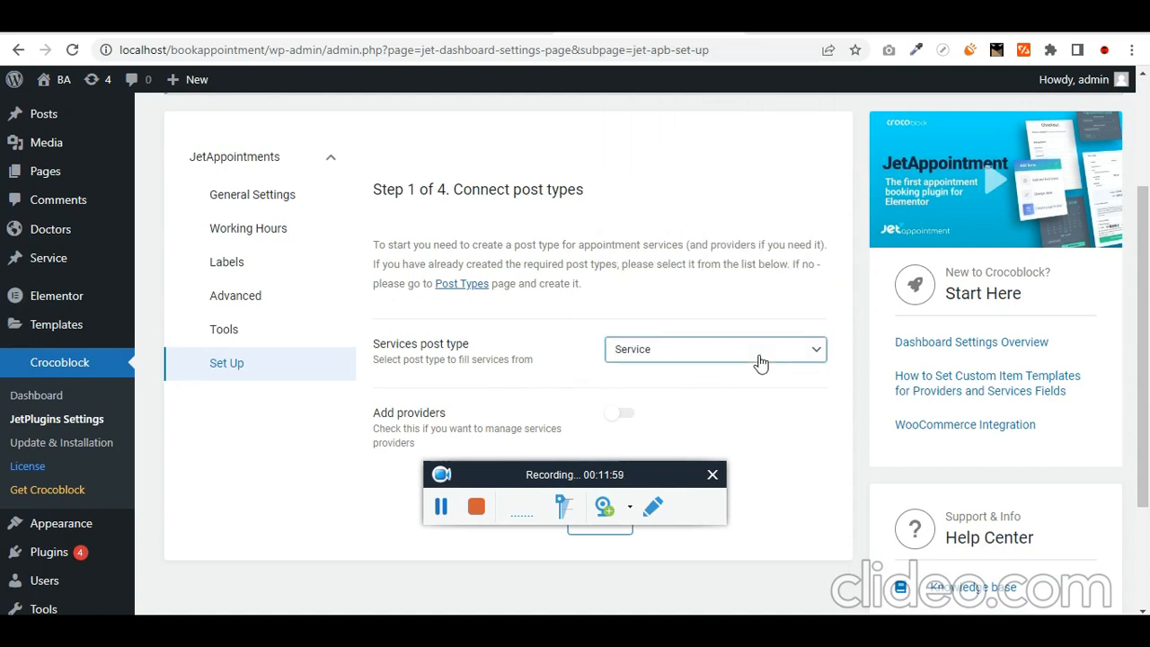
scroll(760, 369, down, 2)
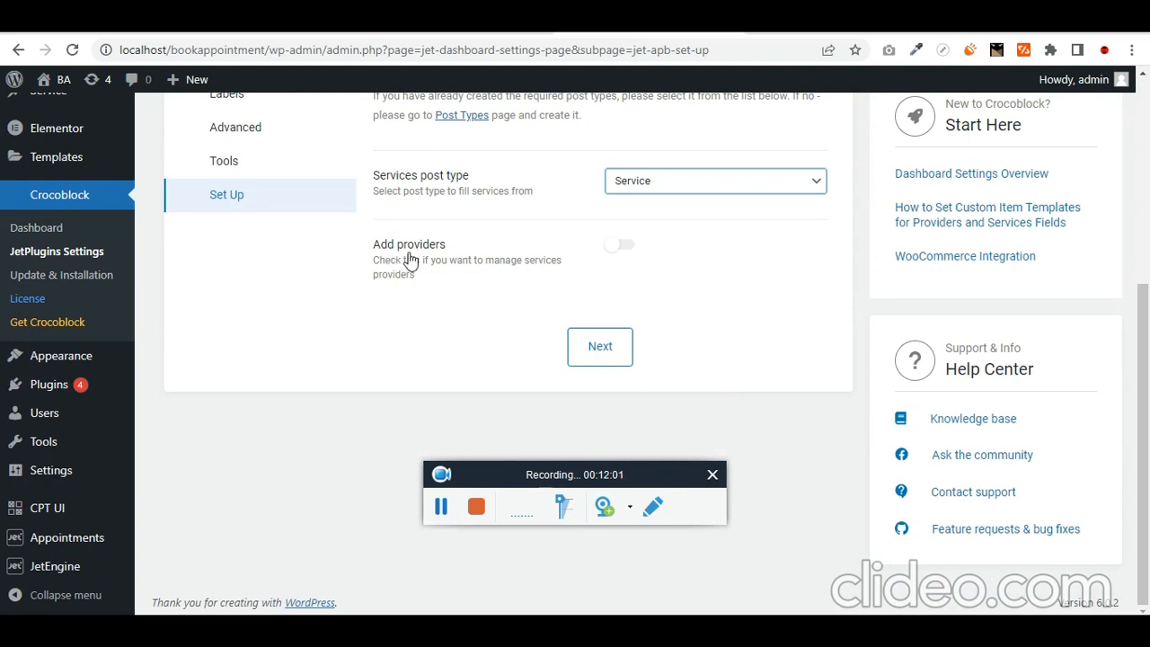
click(622, 244)
click(693, 332)
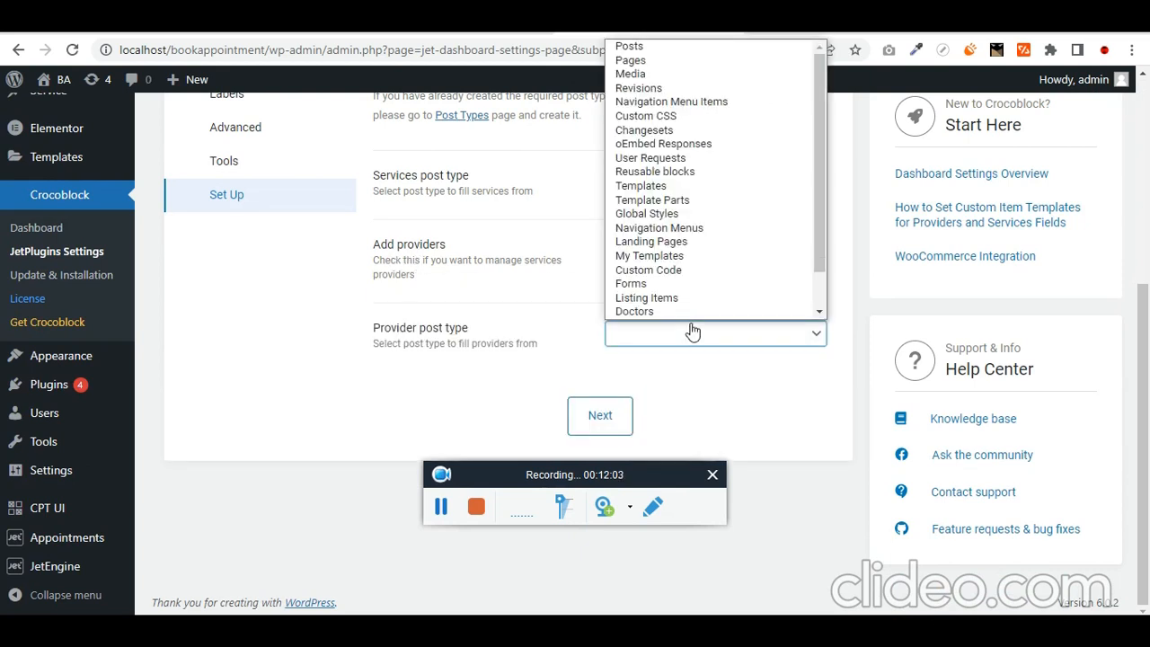
click(690, 312)
click(617, 417)
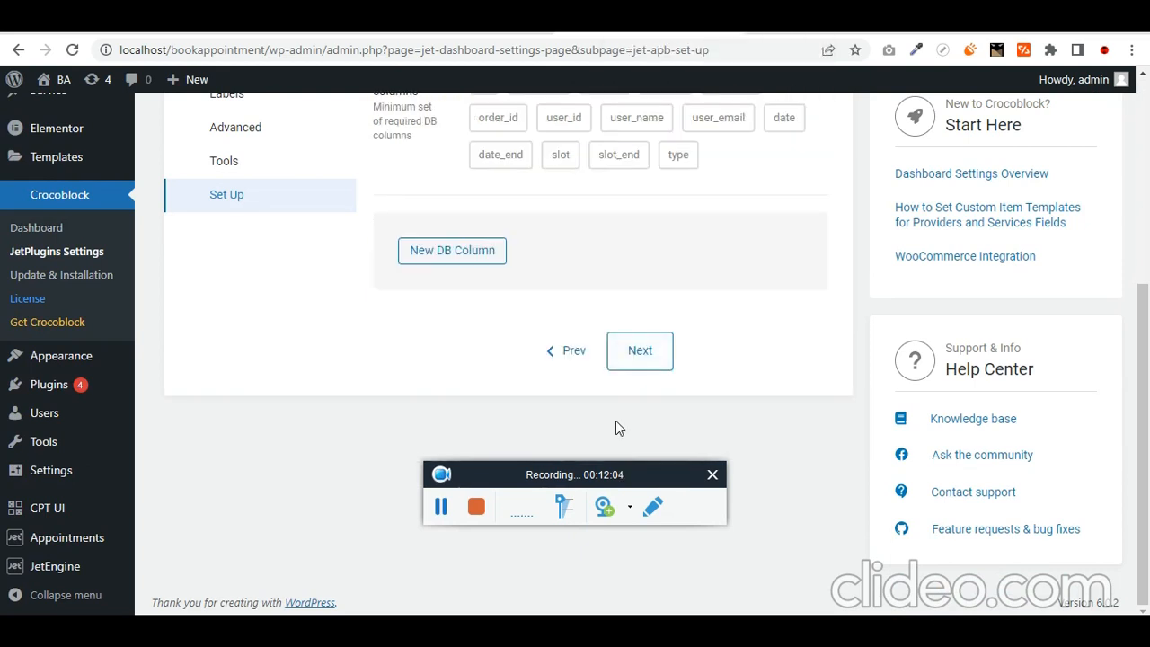
- Advance through the remaining wizard steps, choose JetFormBuilder for booking forms, and finish
scroll(616, 428, up, 1)
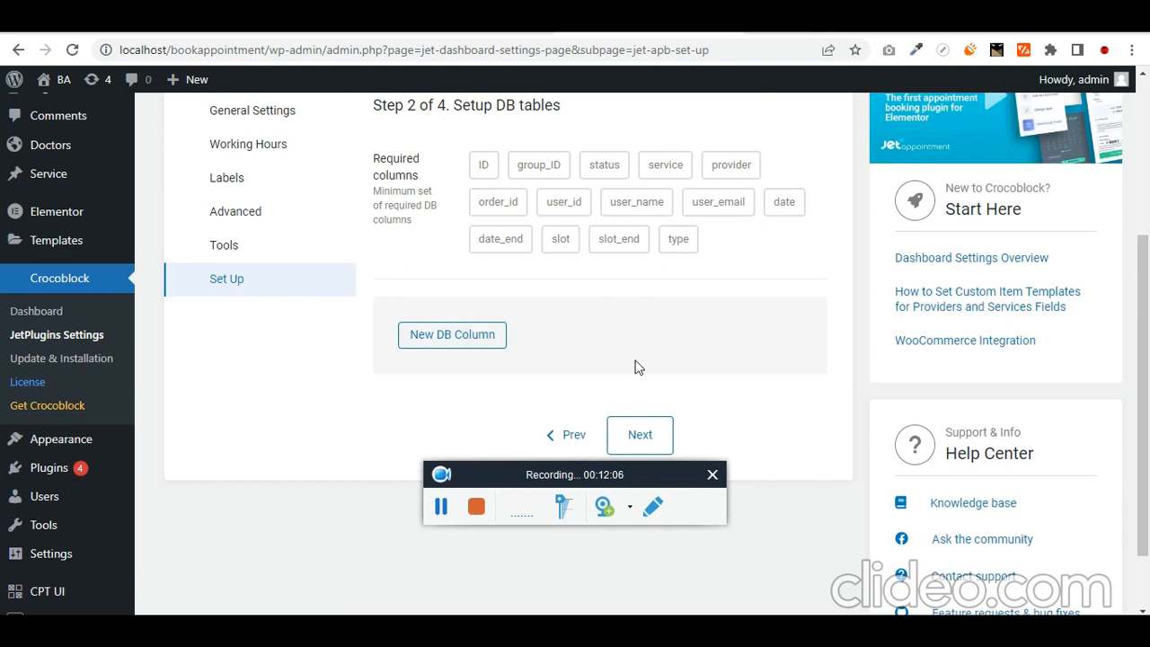
click(656, 441)
scroll(443, 292, down, 10)
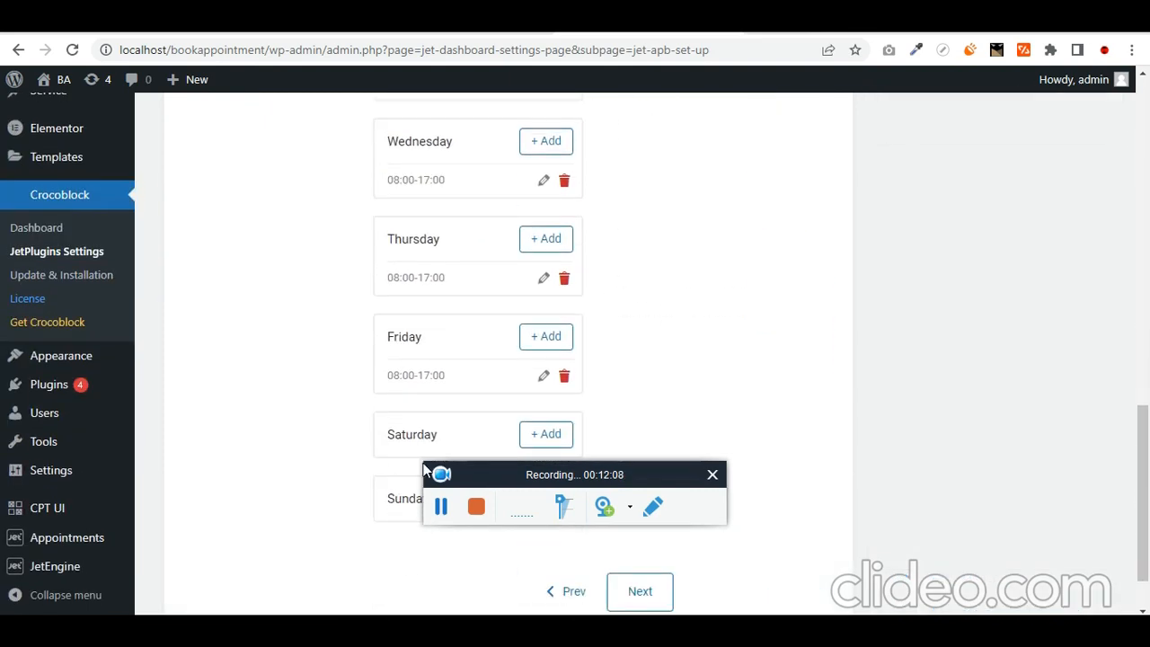
click(640, 593)
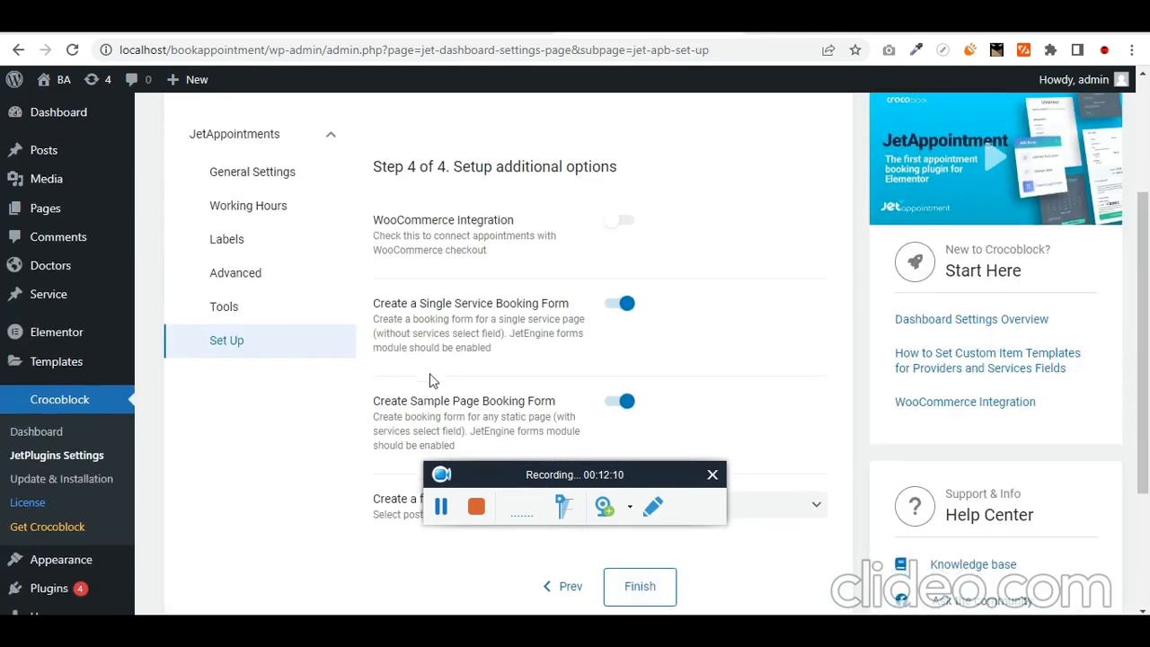
scroll(423, 382, down, 2)
scroll(357, 305, up, 2)
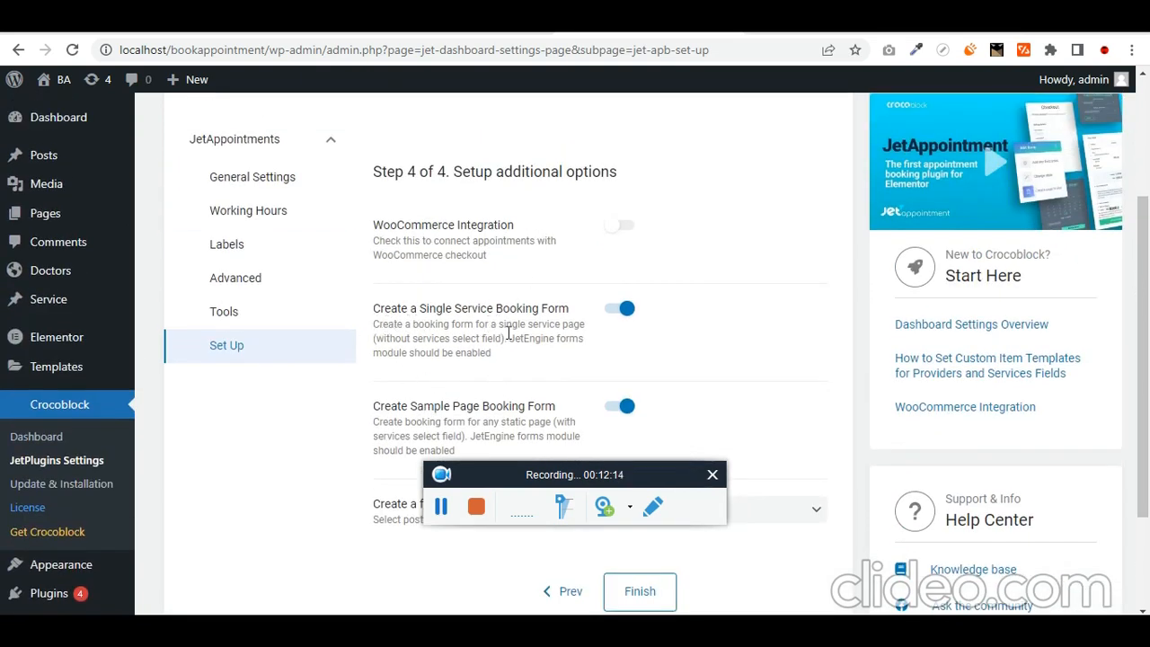
scroll(528, 393, down, 2)
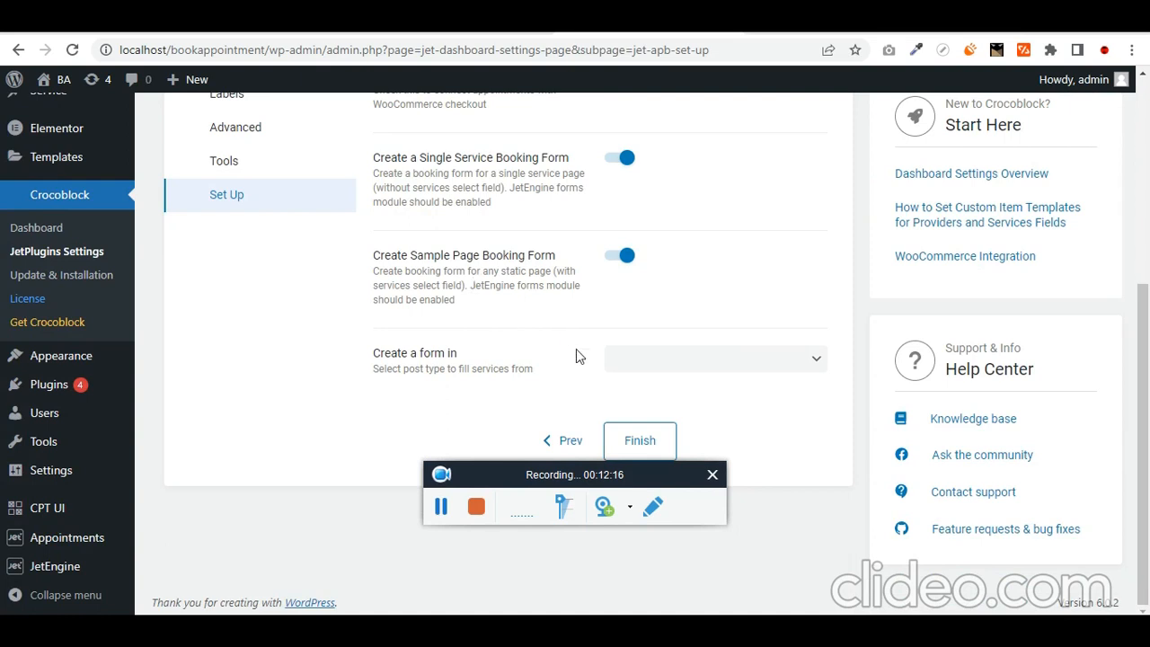
click(735, 361)
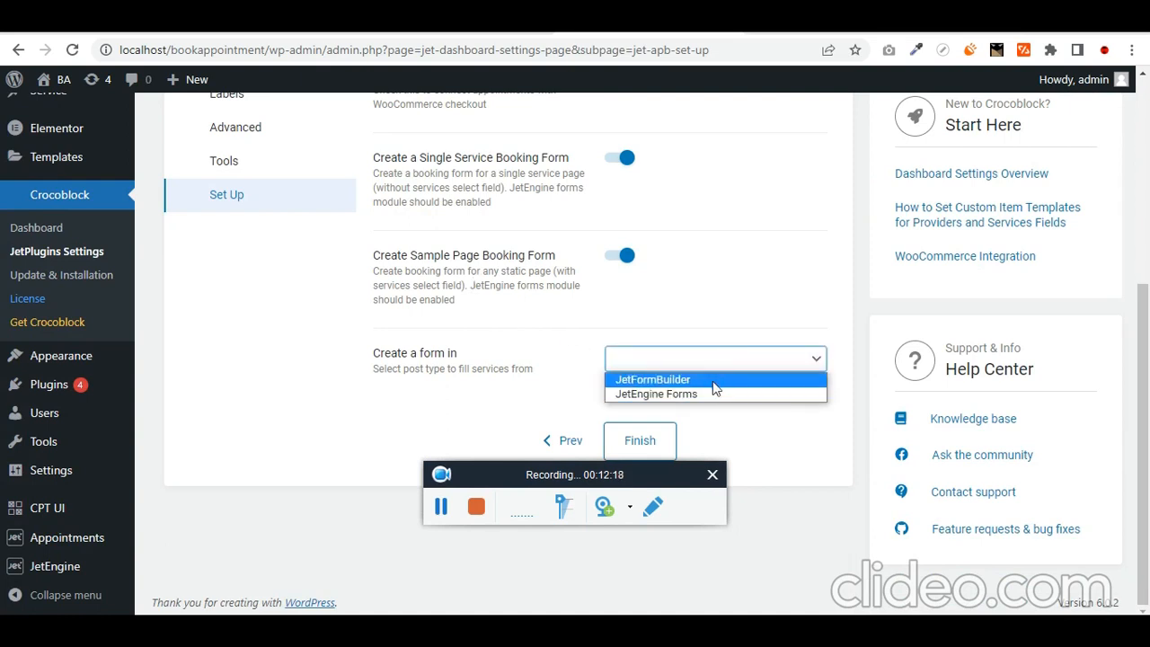
click(715, 381)
click(640, 441)
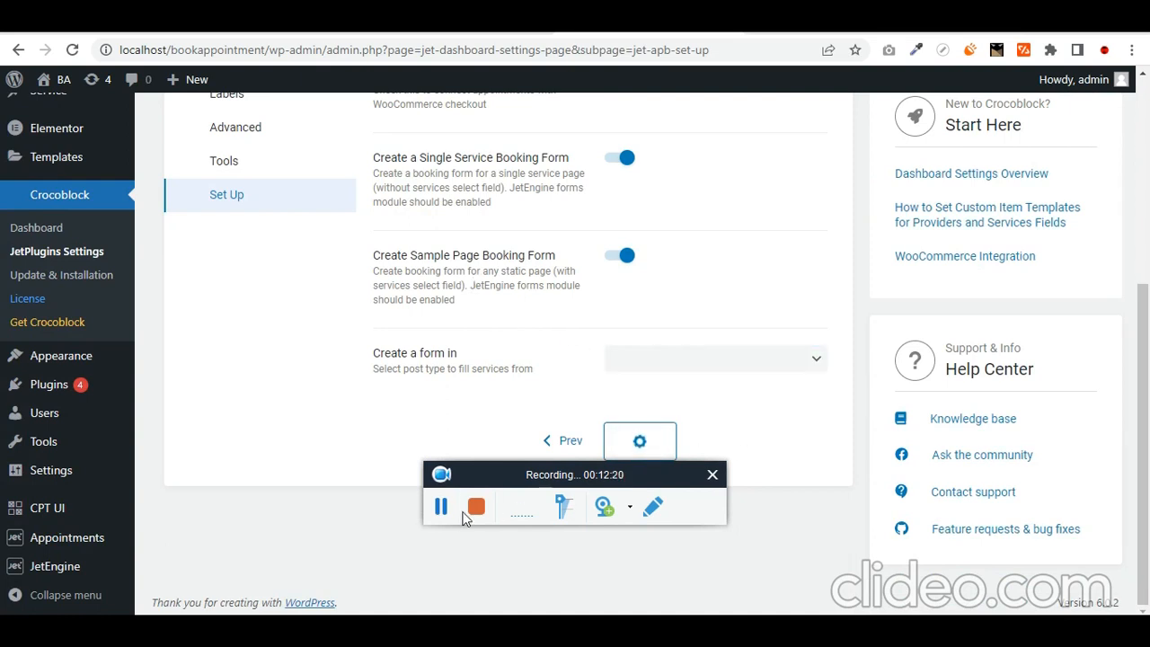
- Open the generated booking form and review its service, provider, date, email fields and Insert appointment action
mouse_move(83, 562)
click(199, 537)
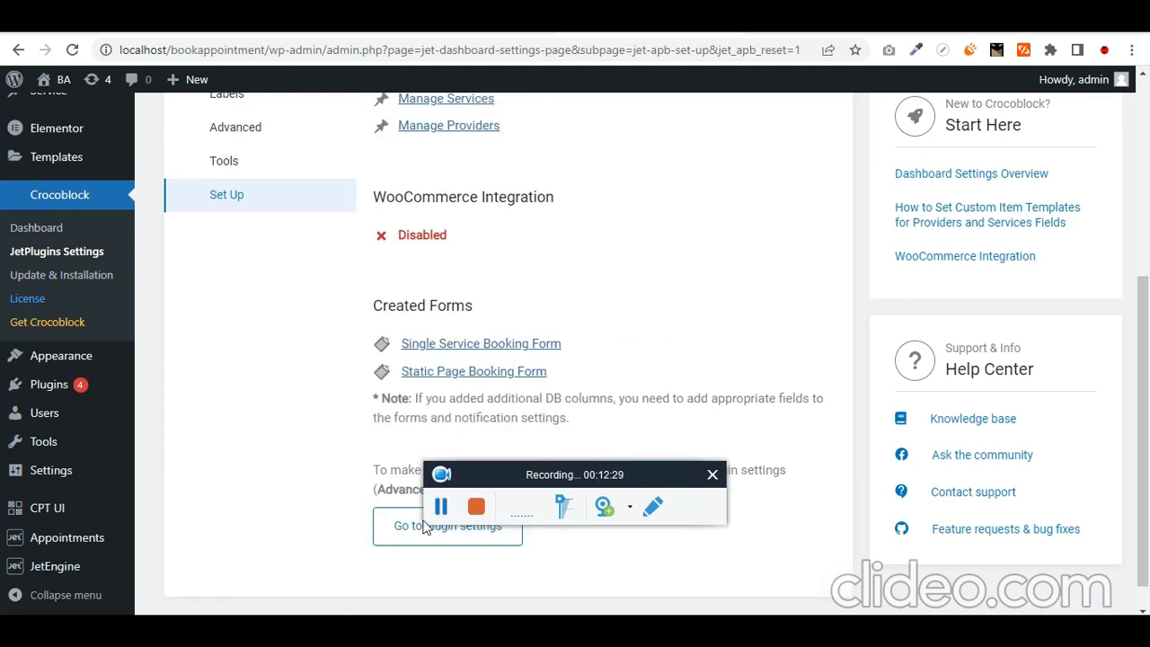
scroll(311, 434, down, 3)
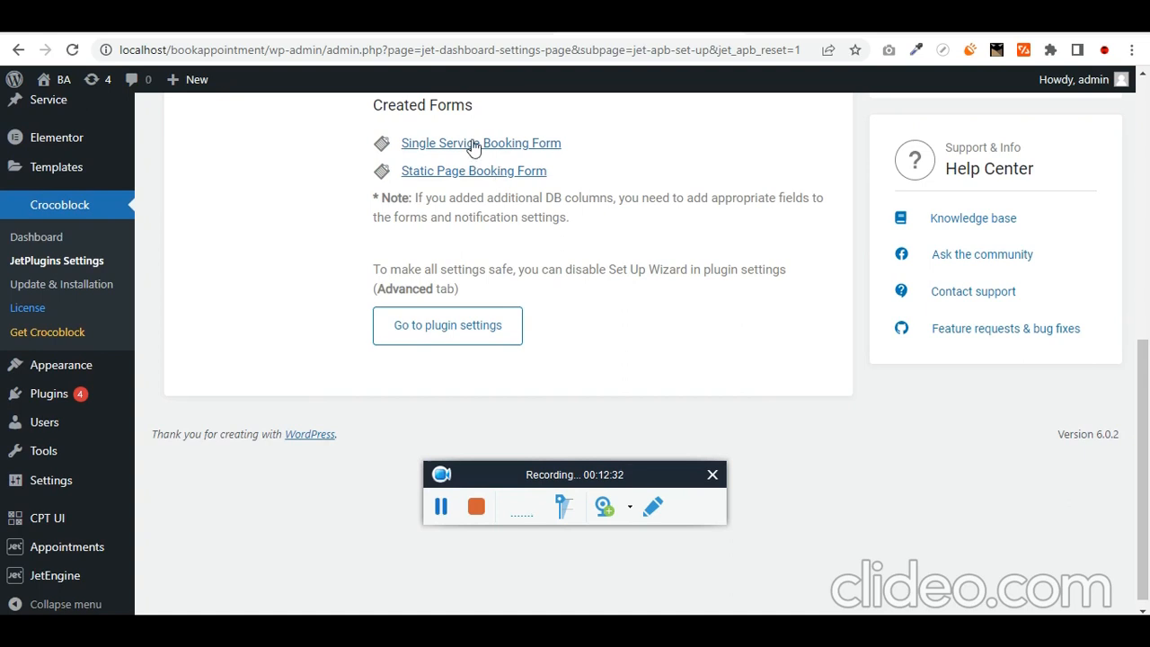
scroll(54, 364, up, 2)
mouse_move(81, 579)
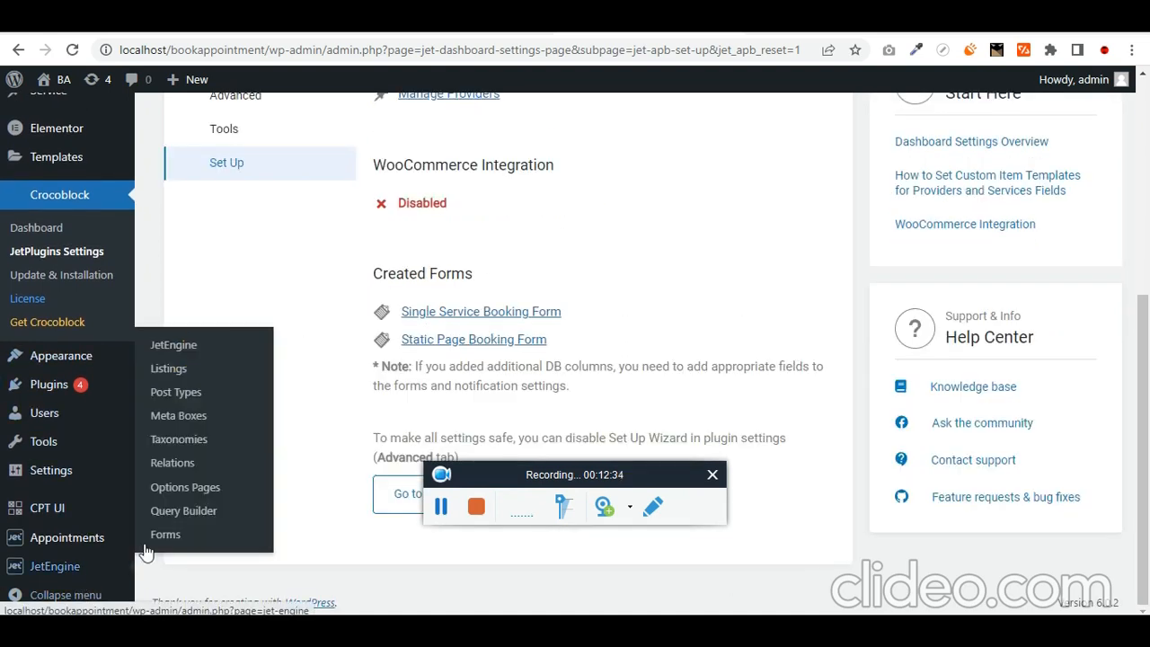
click(169, 534)
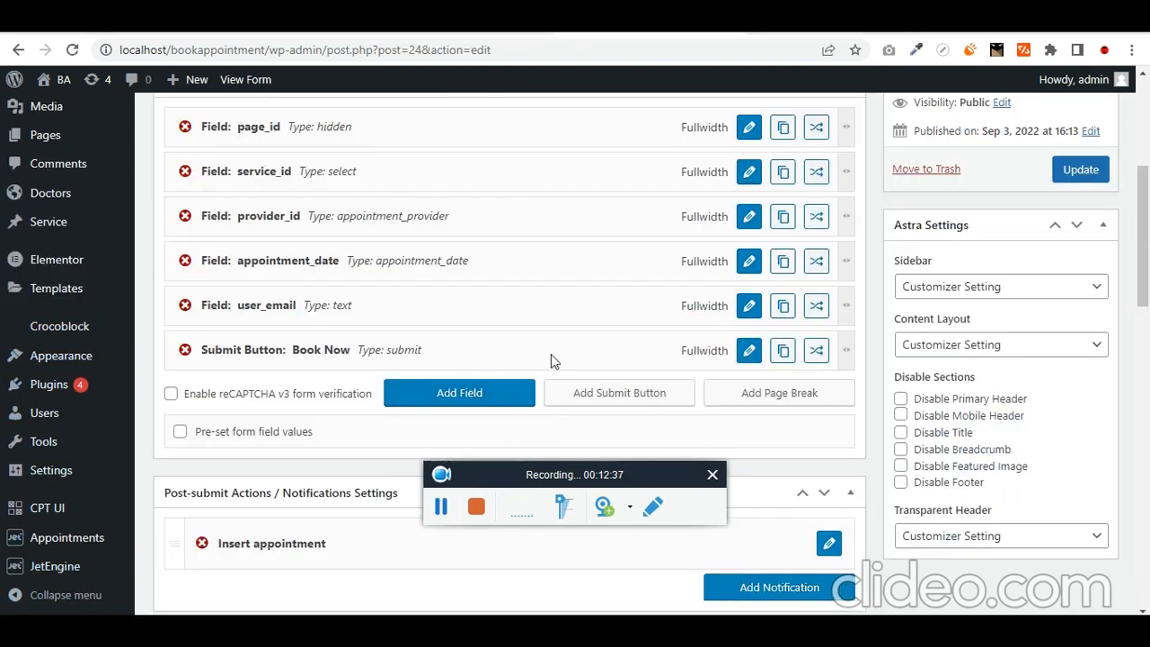
scroll(270, 423, down, 2)
mouse_move(104, 437)
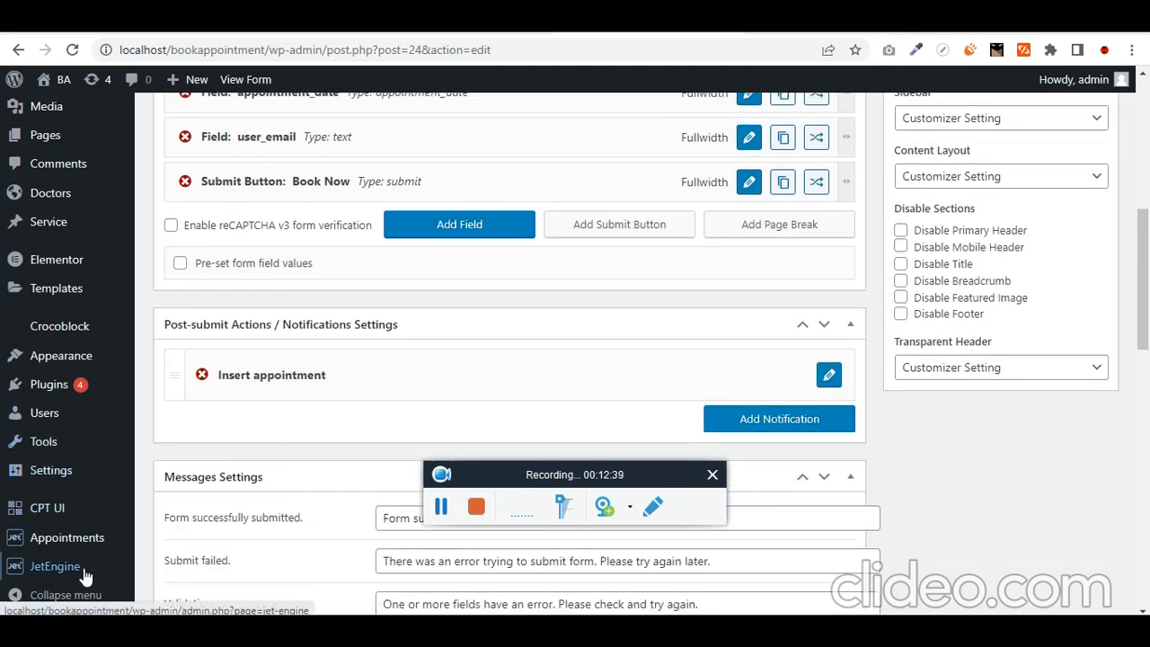
mouse_move(83, 572)
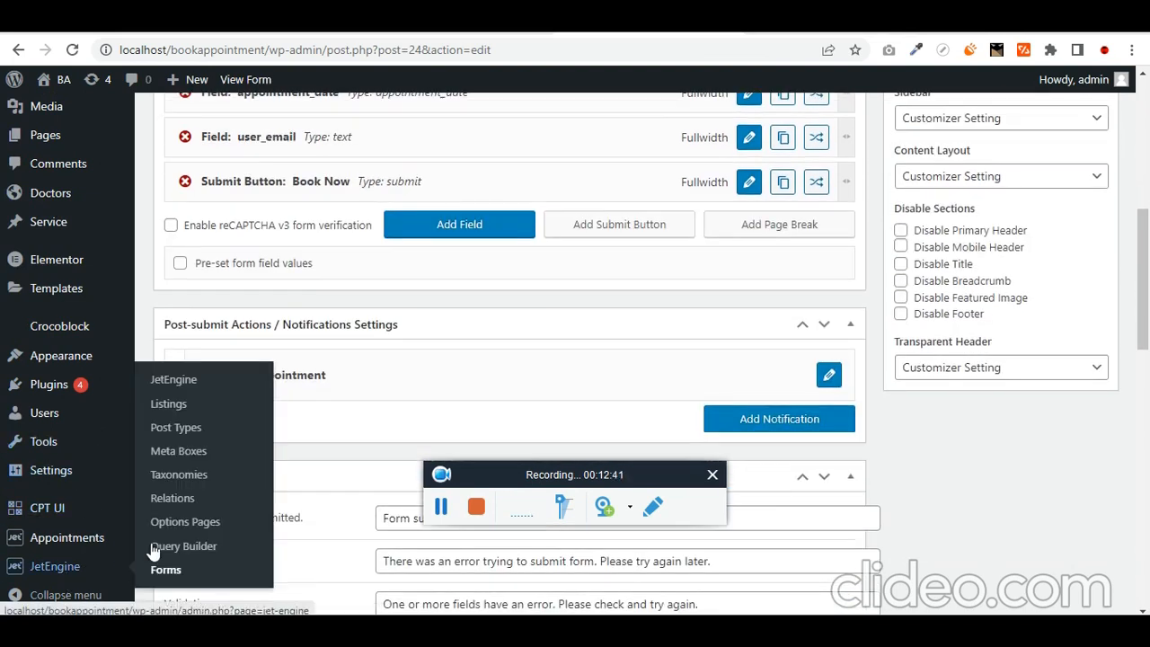
- Start a new JetEngine listing item with Posts as its source
click(194, 406)
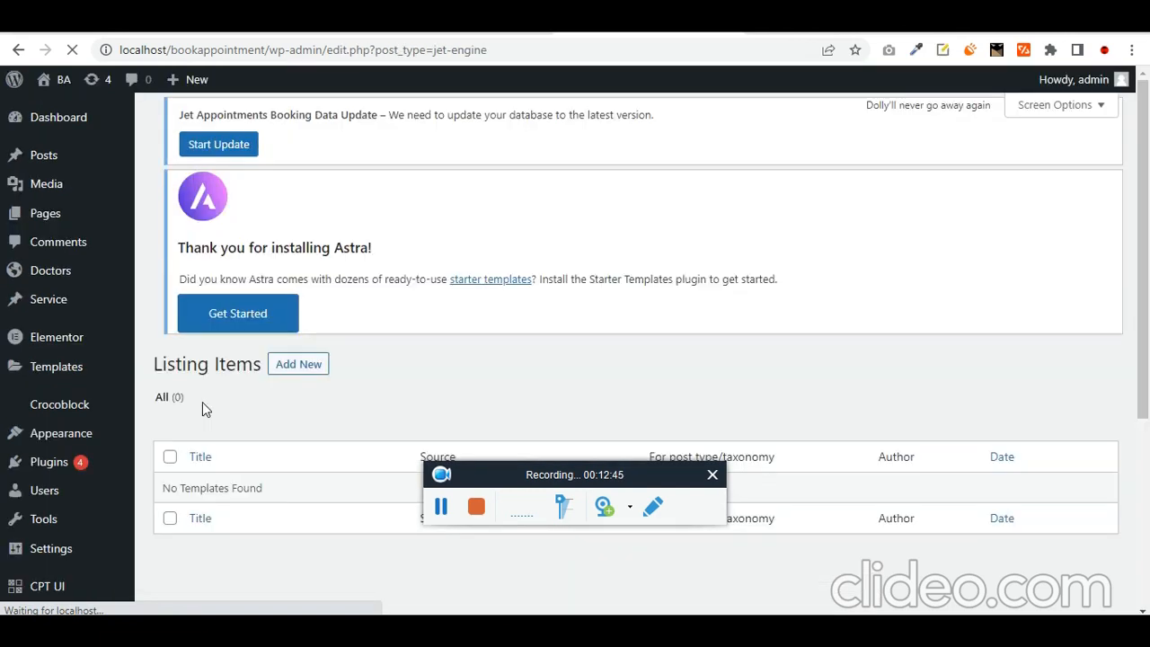
click(319, 126)
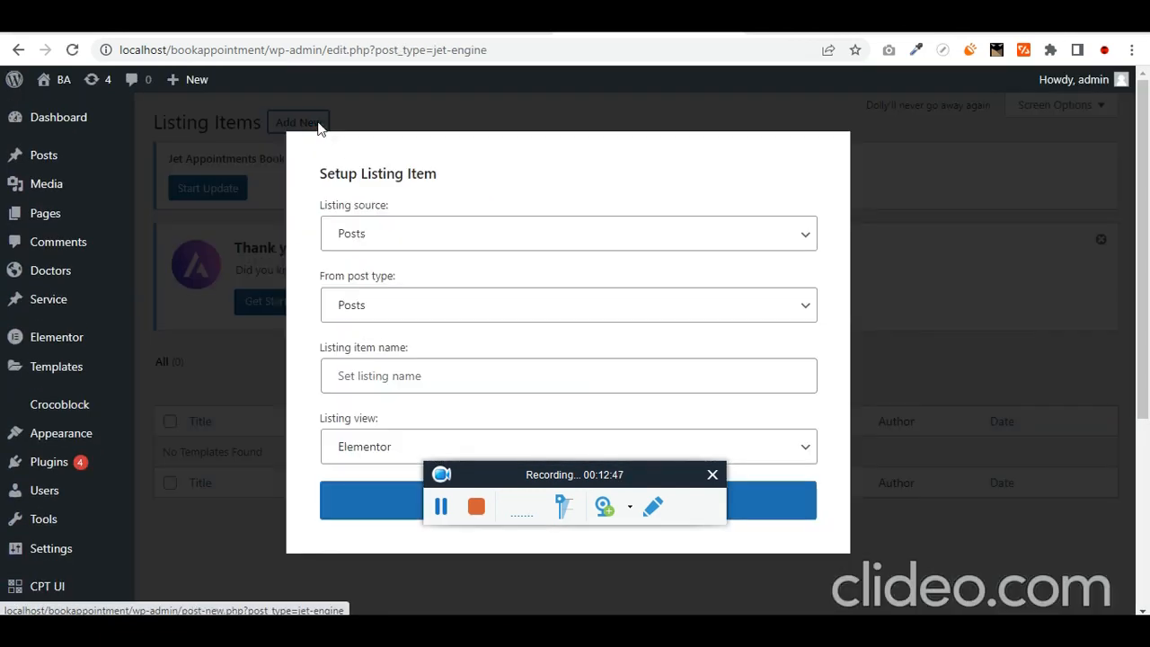
click(386, 247)
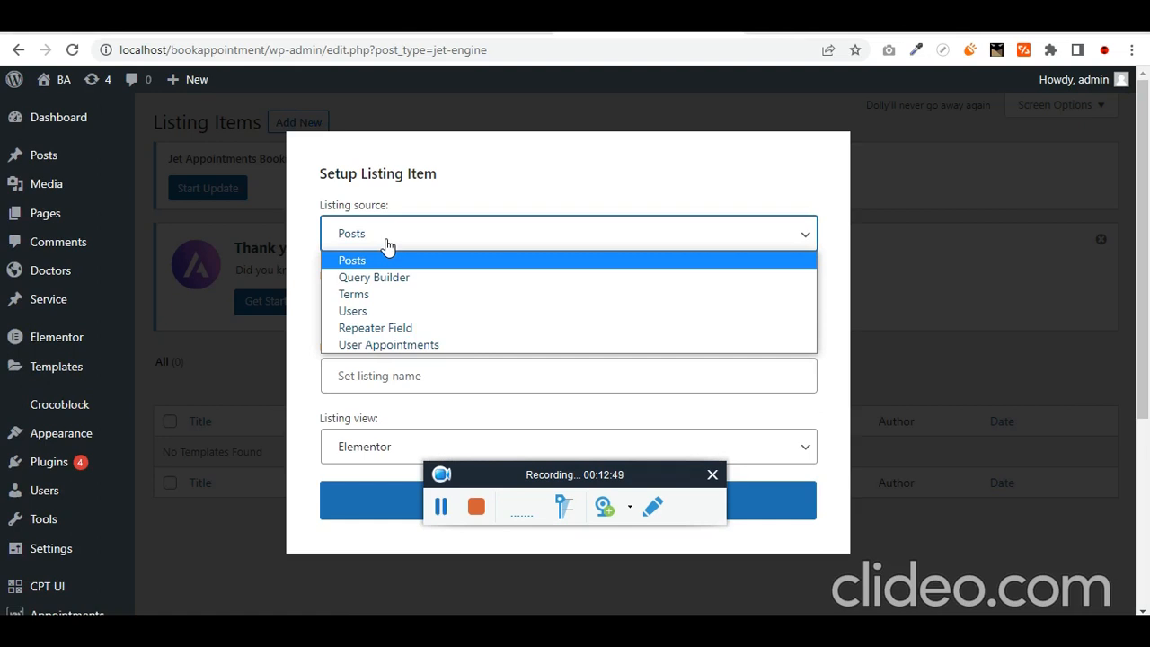
click(387, 244)
click(398, 306)
click(400, 310)
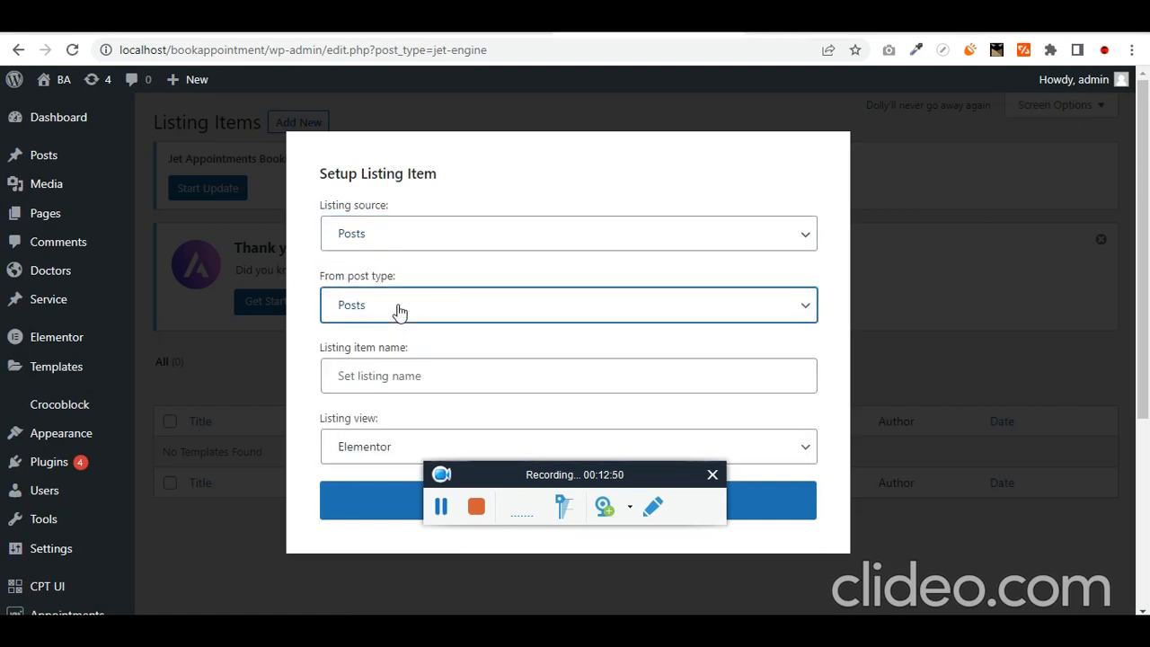
- Name the listing item 'Services', choose the Elementor view, and create it
click(413, 382)
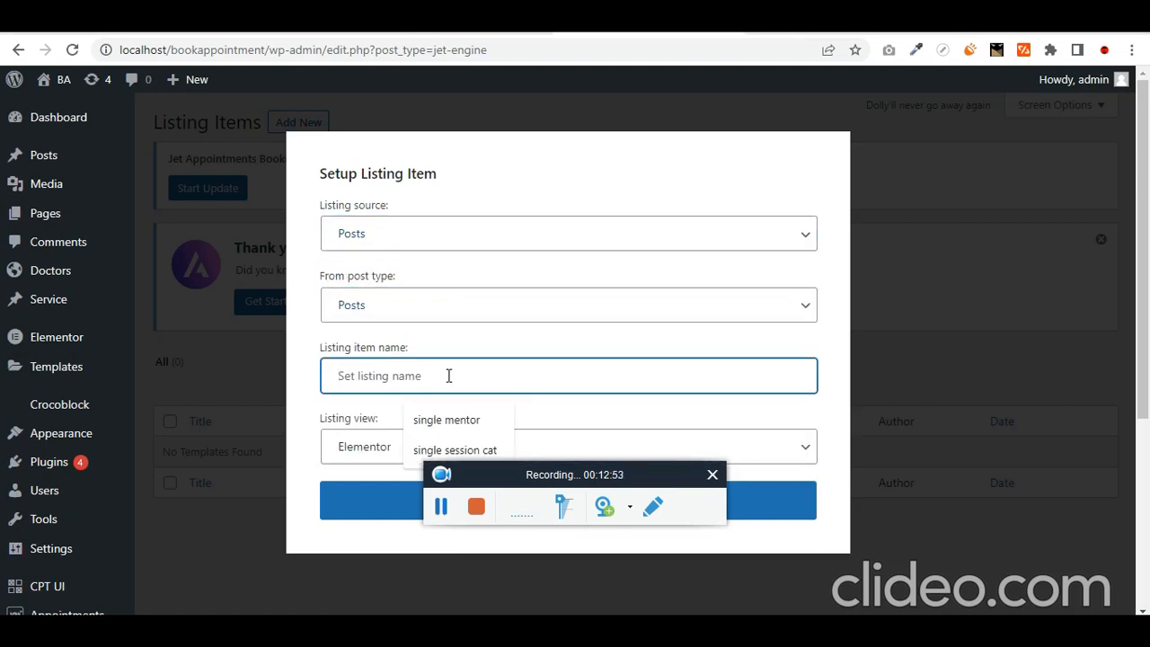
text(Servic)
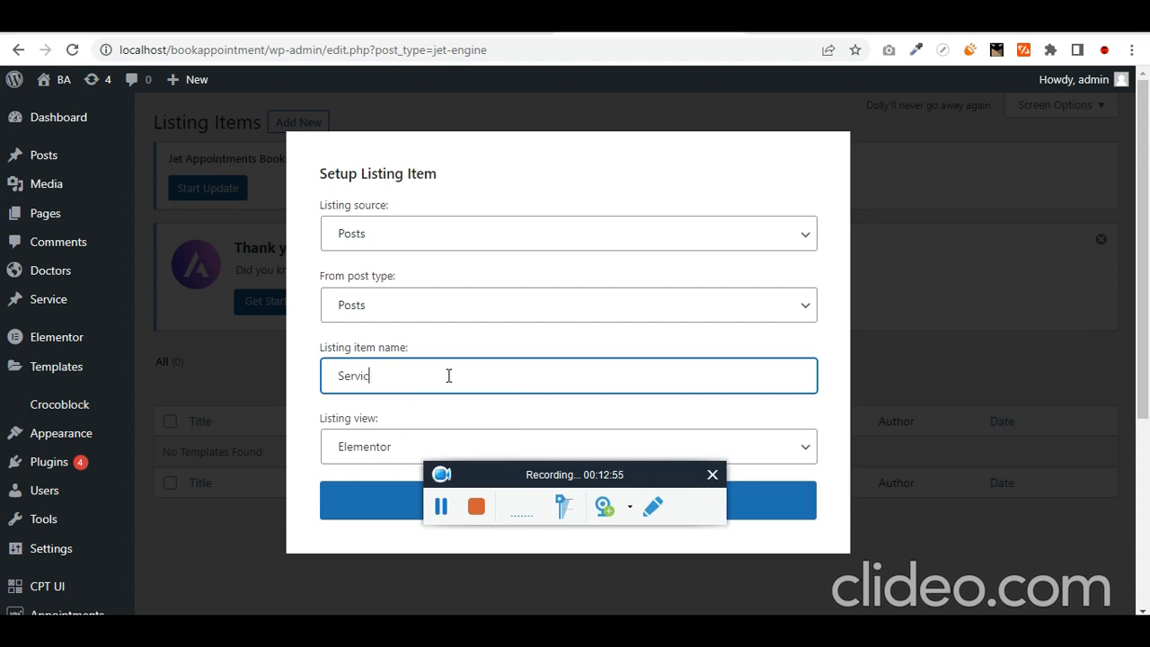
text(es)
key(Tab)
scroll(441, 426, down, 1)
click(396, 453)
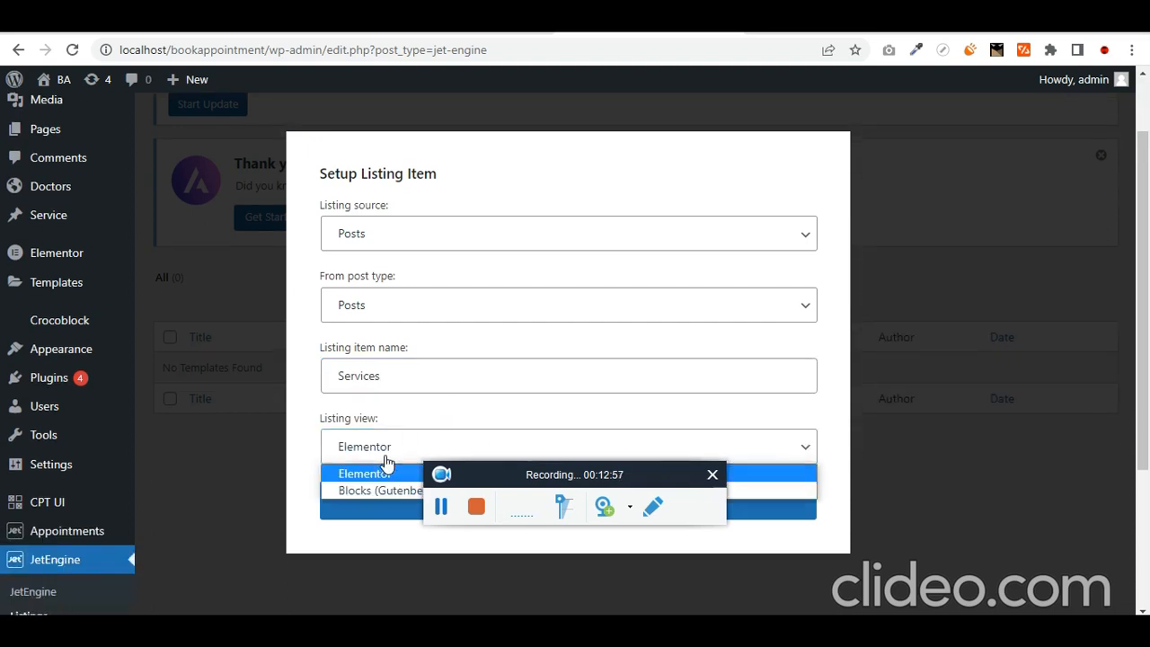
click(386, 473)
click(385, 500)
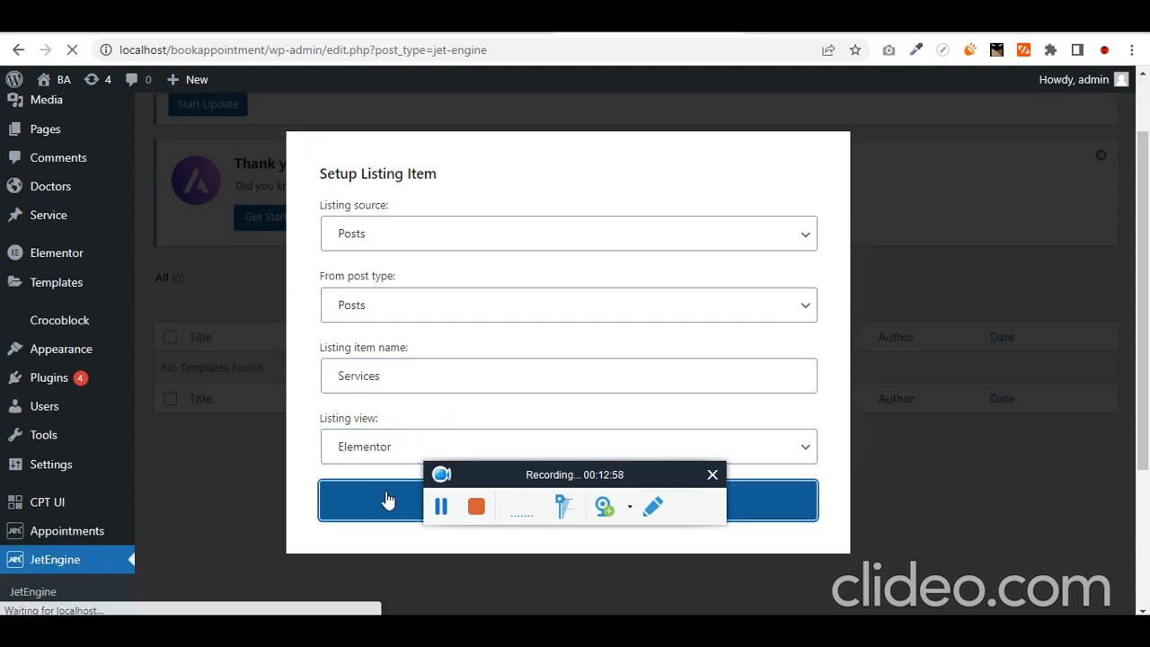
drag(539, 474, 514, 512)
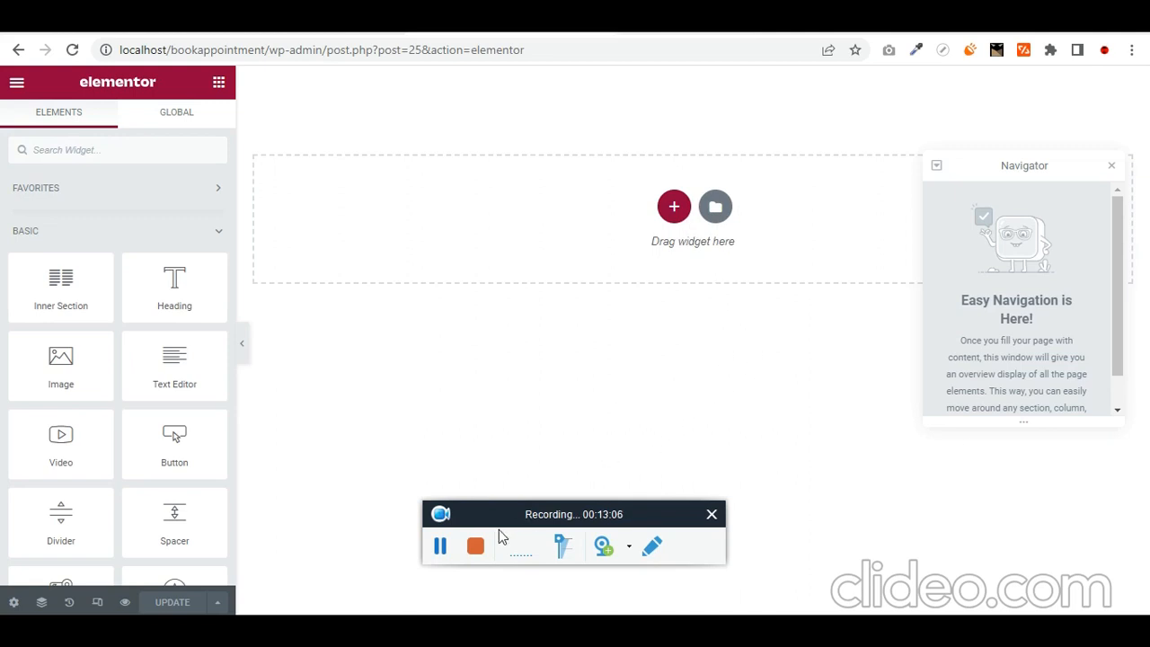
- Add a single-column section holding a Dynamic Field widget, found by searching 'dyna', showing the post Title
click(439, 541)
click(437, 546)
click(674, 207)
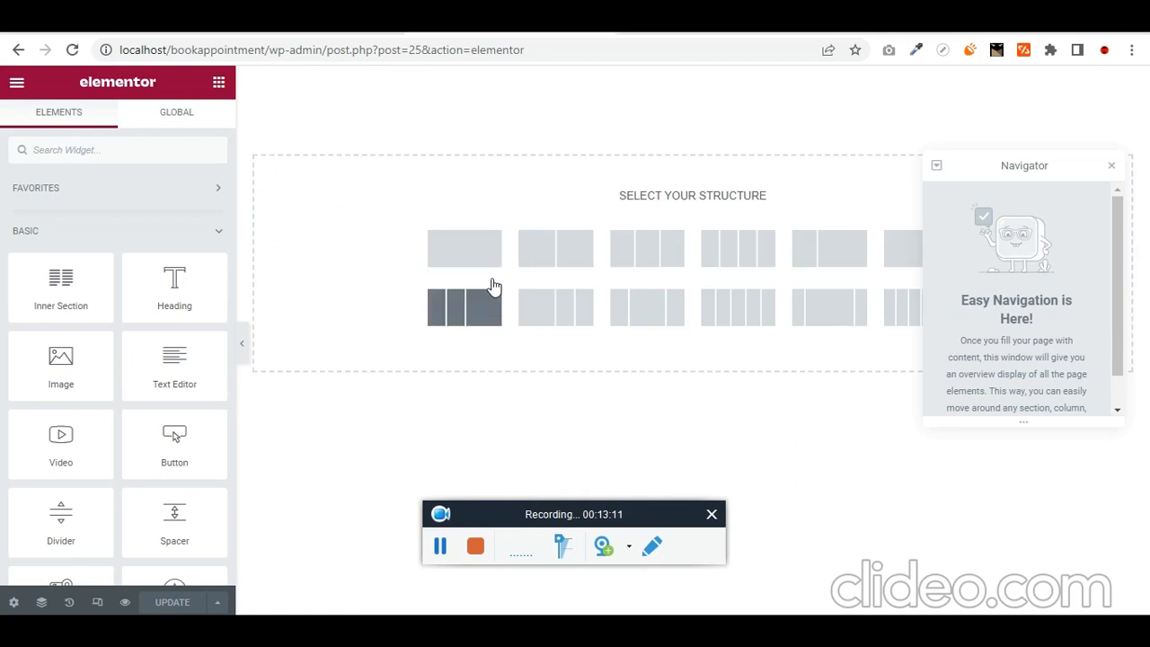
click(463, 252)
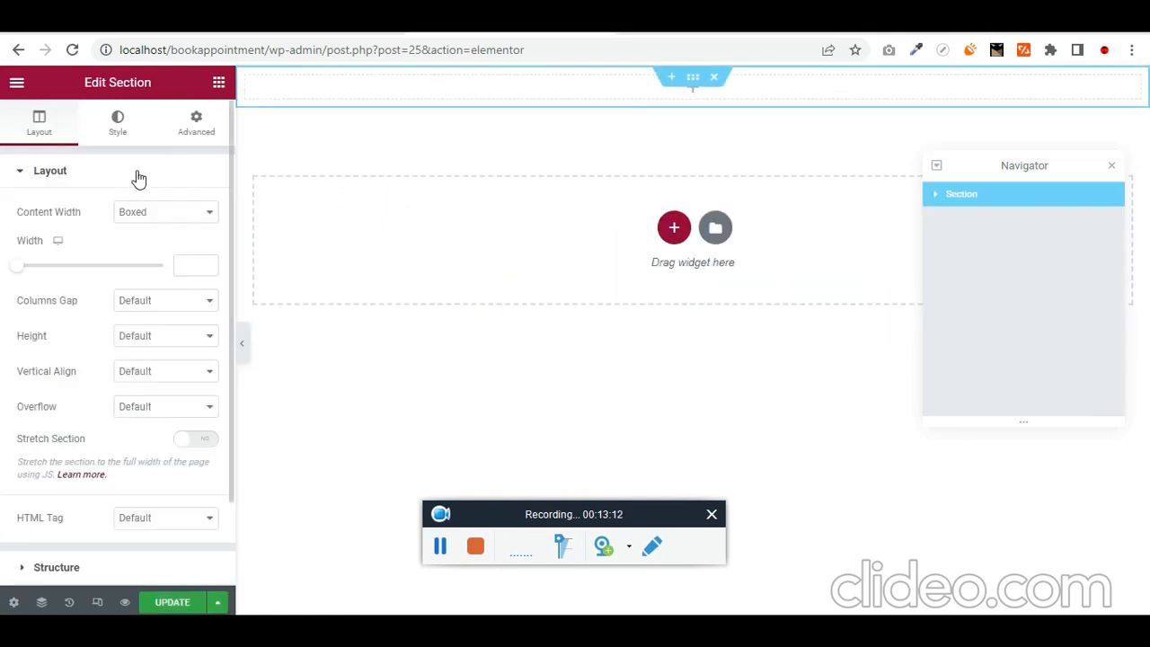
click(219, 84)
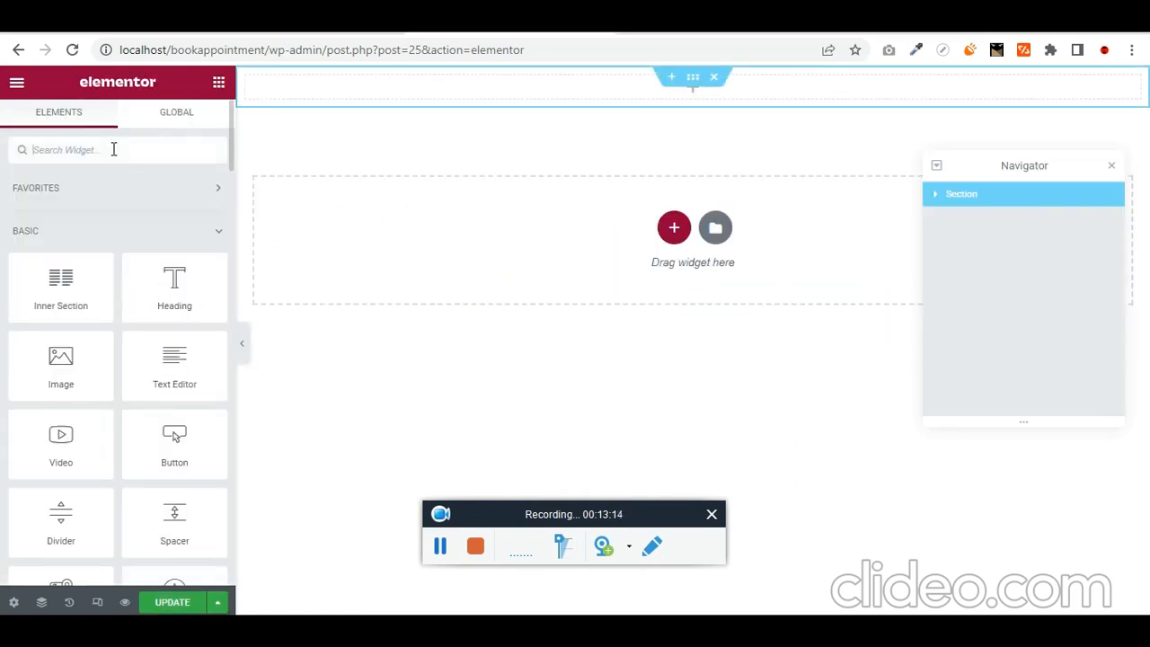
click(114, 150)
text(dyna)
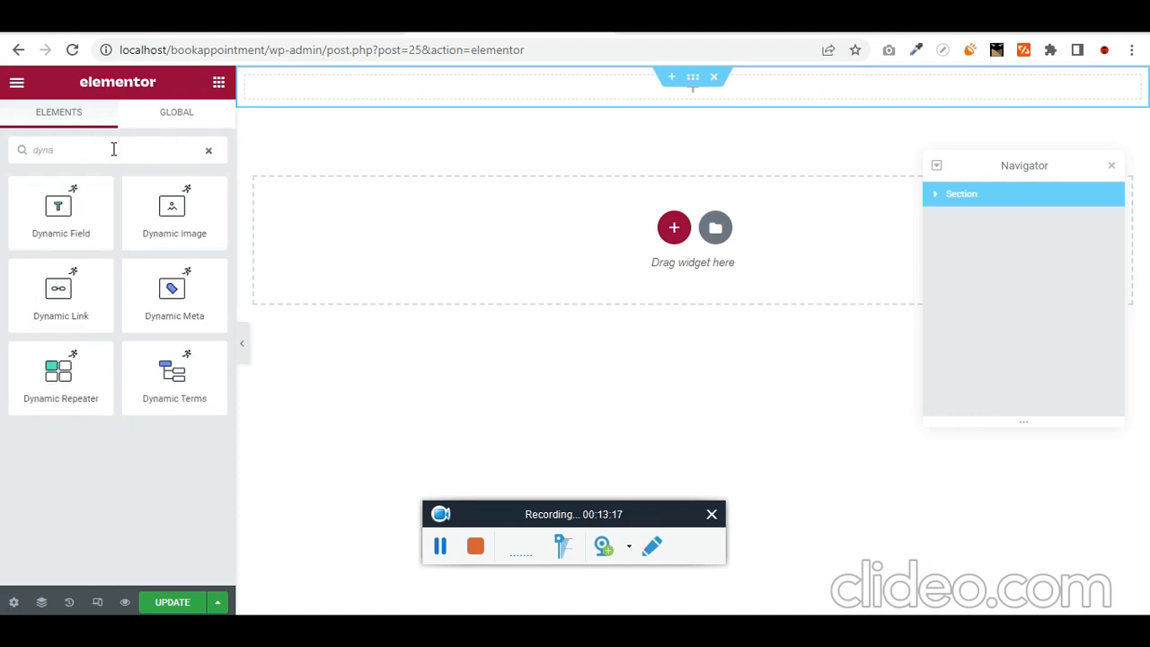
drag(100, 224, 799, 90)
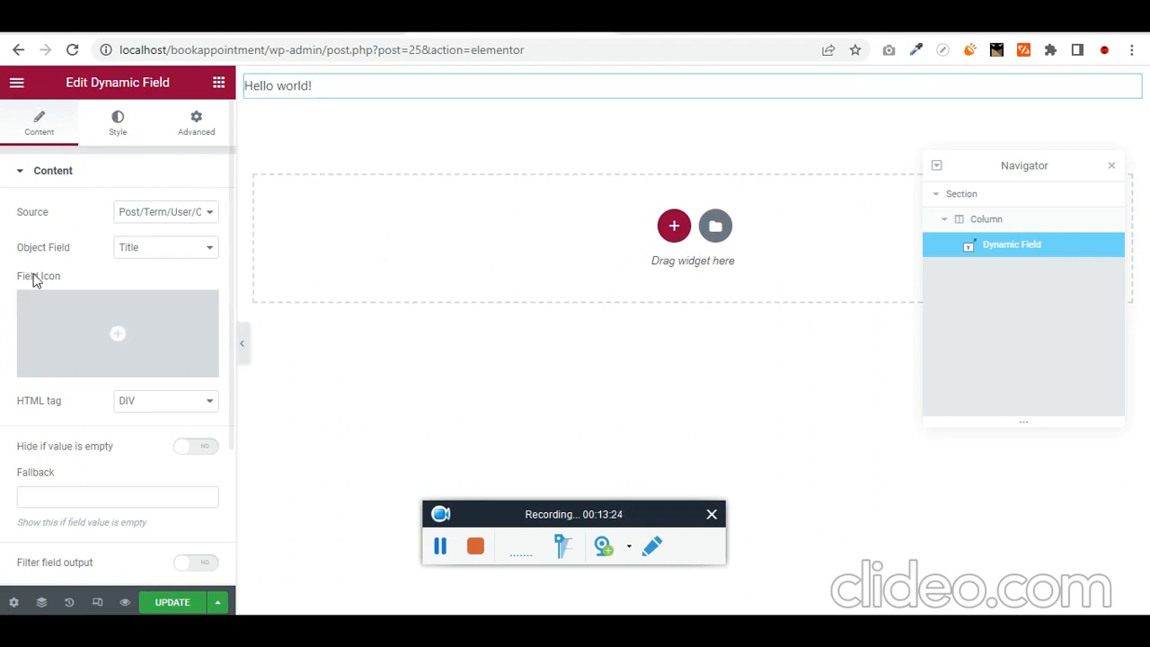
- Set the listing item source to the Service post type, make items clickable, and save
click(14, 602)
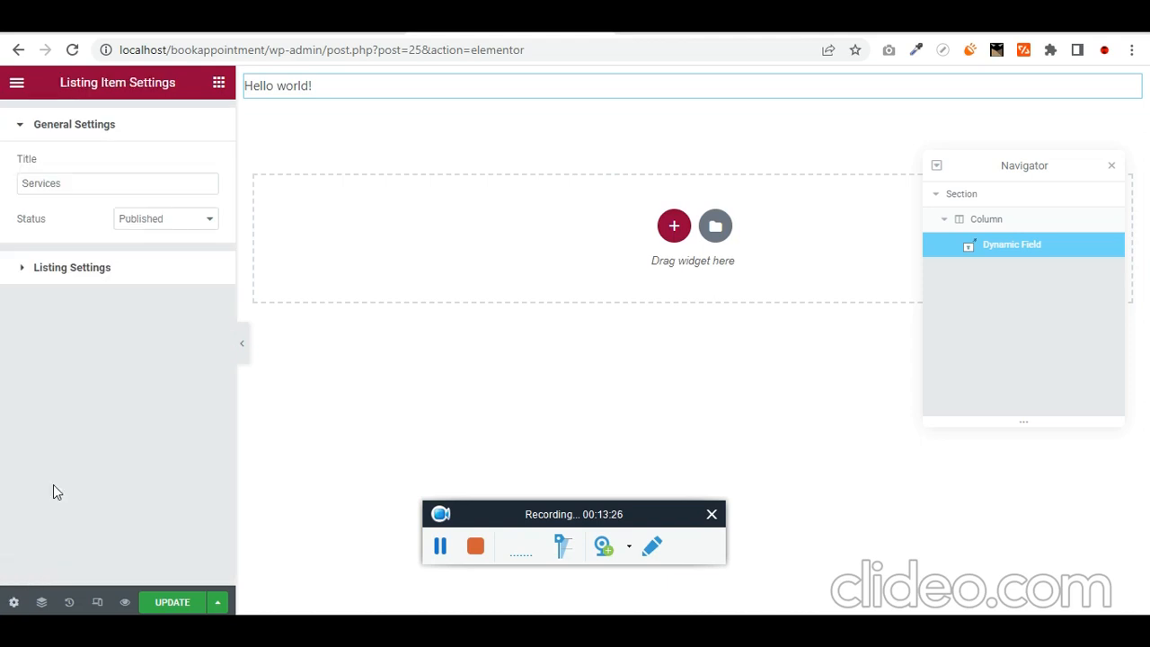
click(24, 279)
click(164, 333)
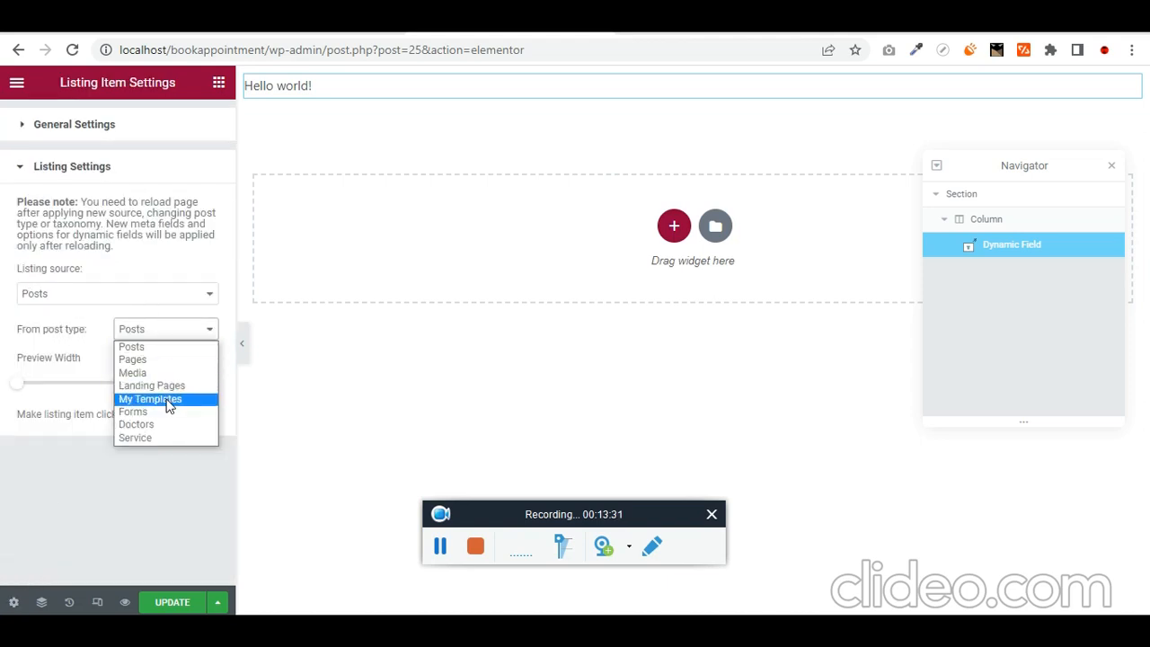
click(155, 438)
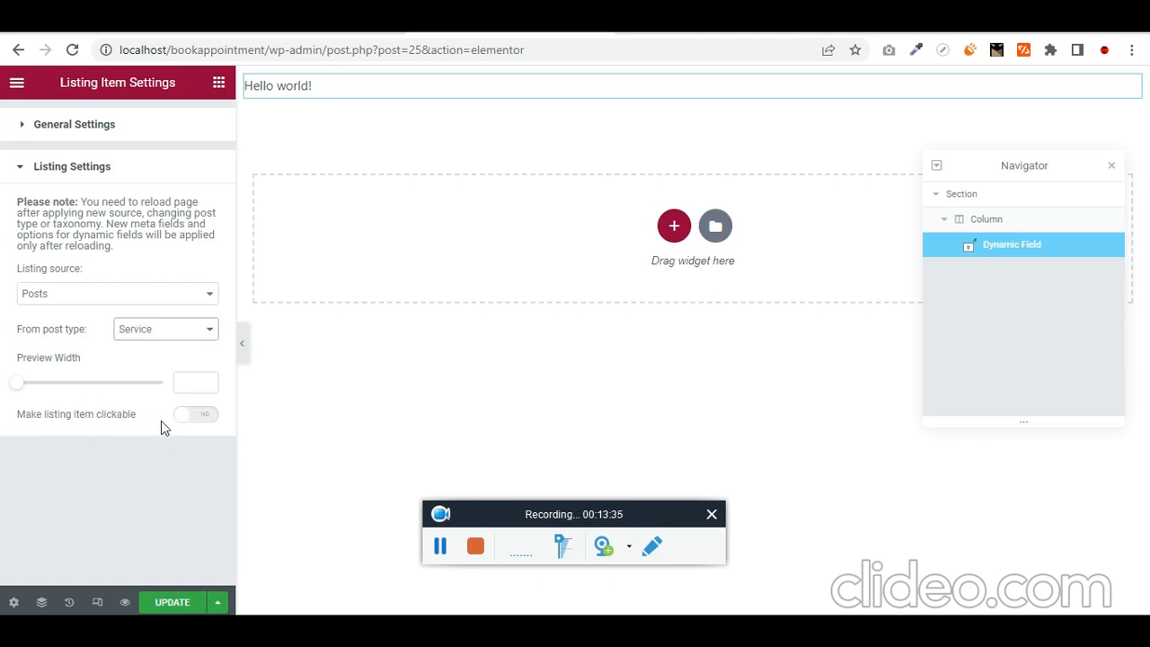
click(188, 417)
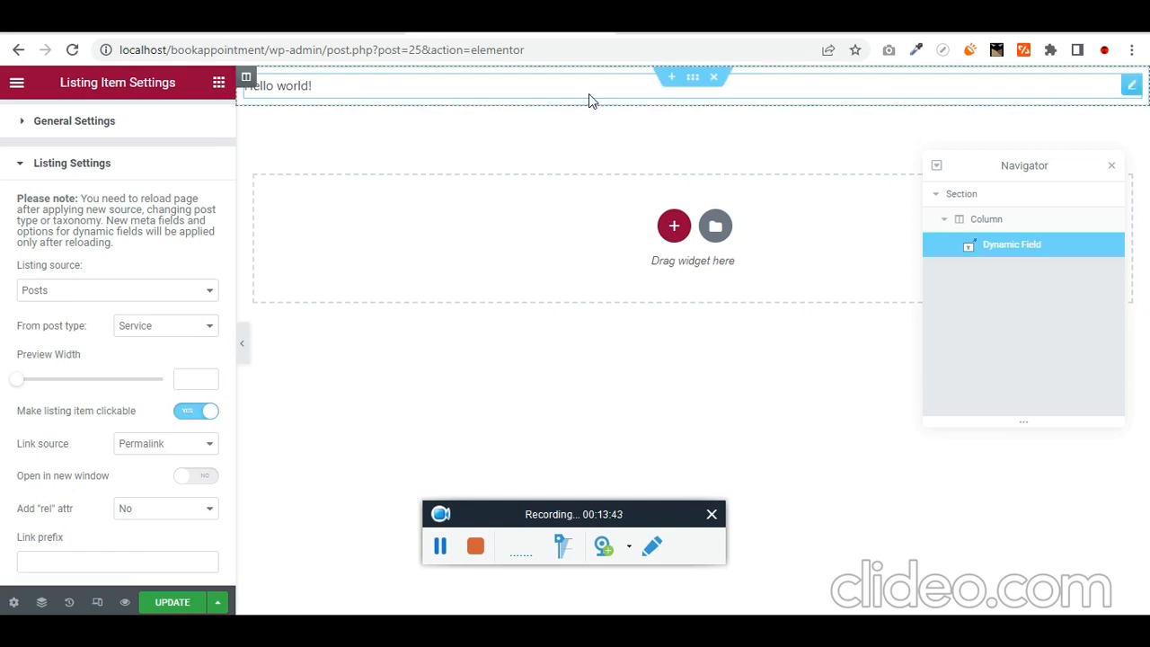
click(392, 97)
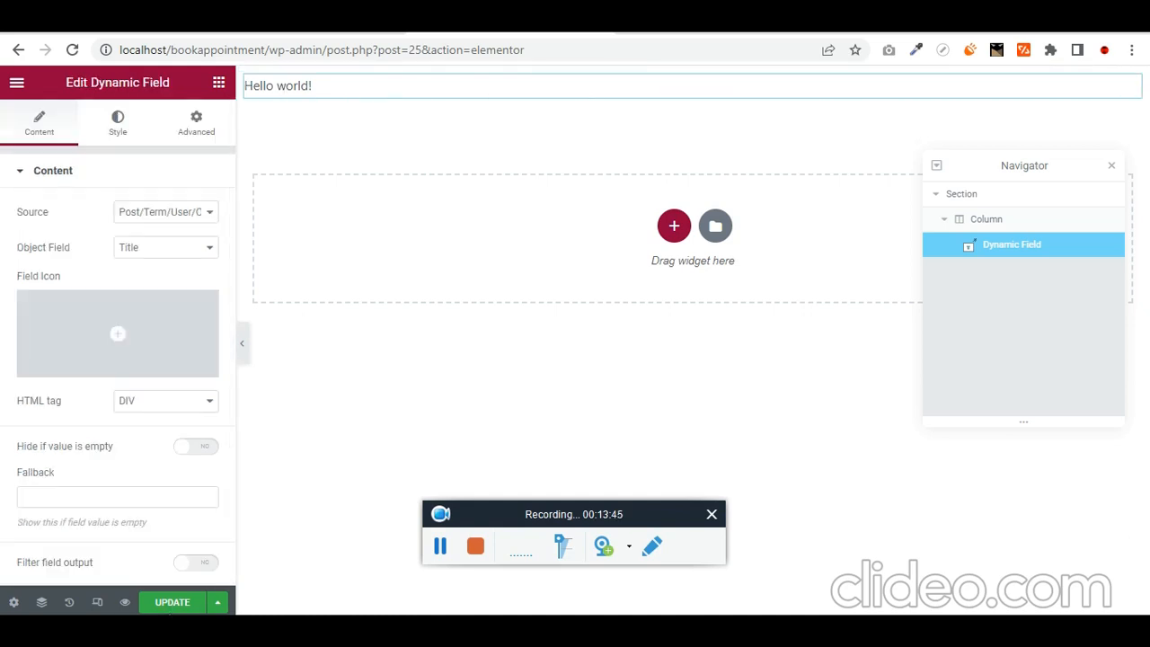
click(177, 605)
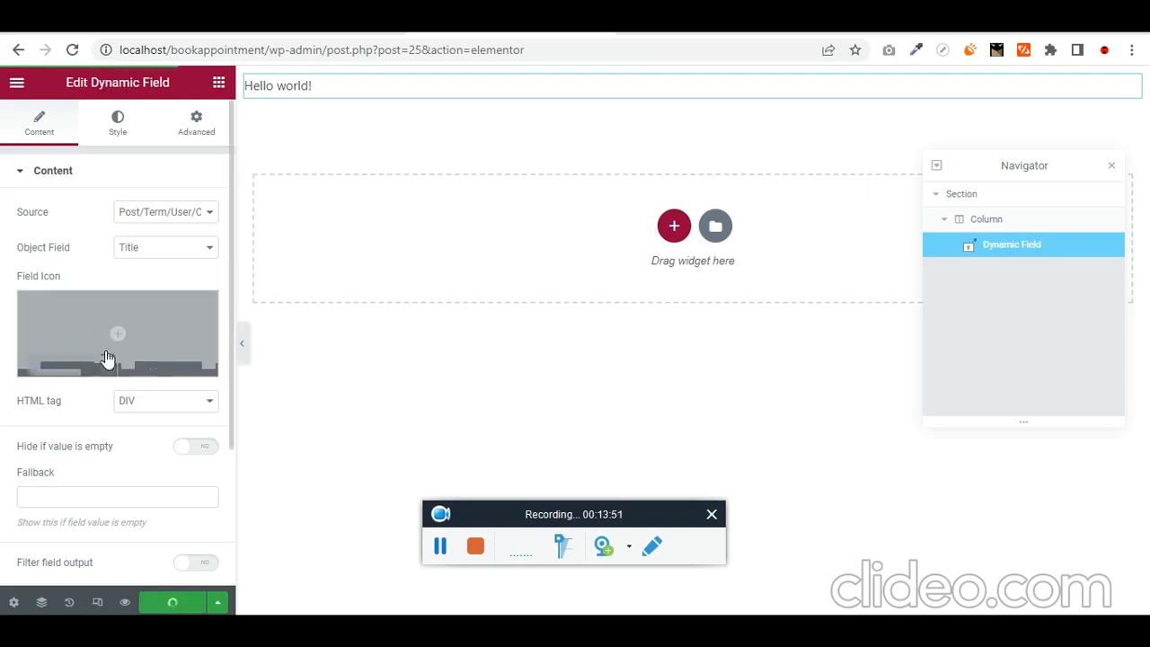
- Recheck the listing's source, title and status settings, then leave the settings panel
click(13, 603)
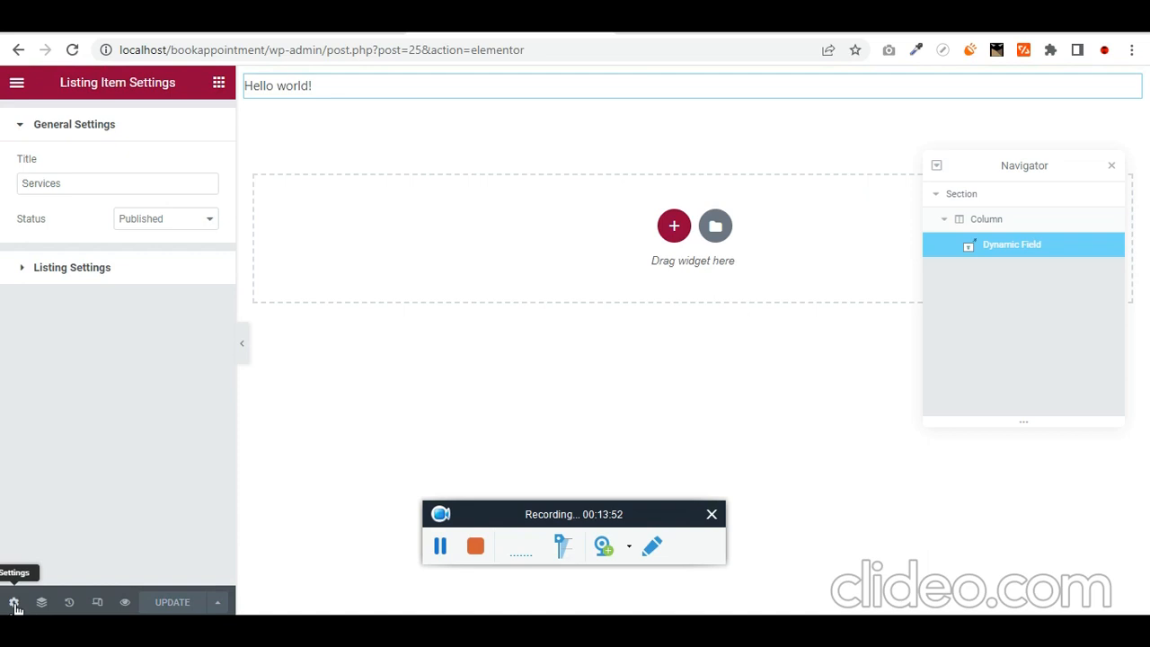
click(22, 273)
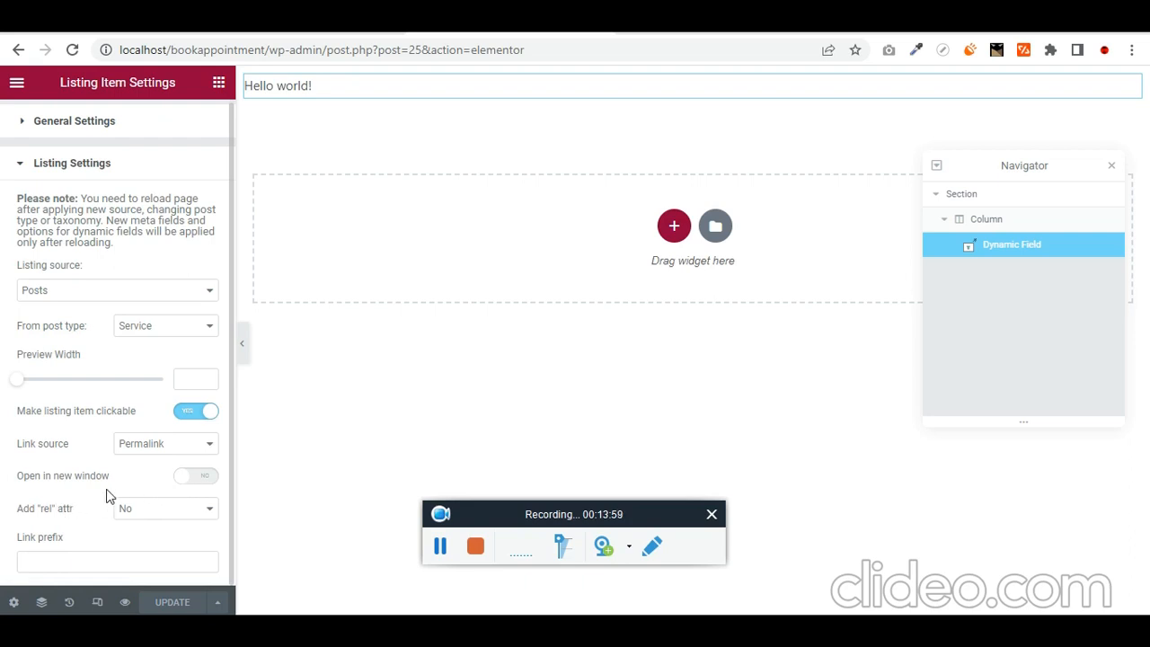
click(29, 135)
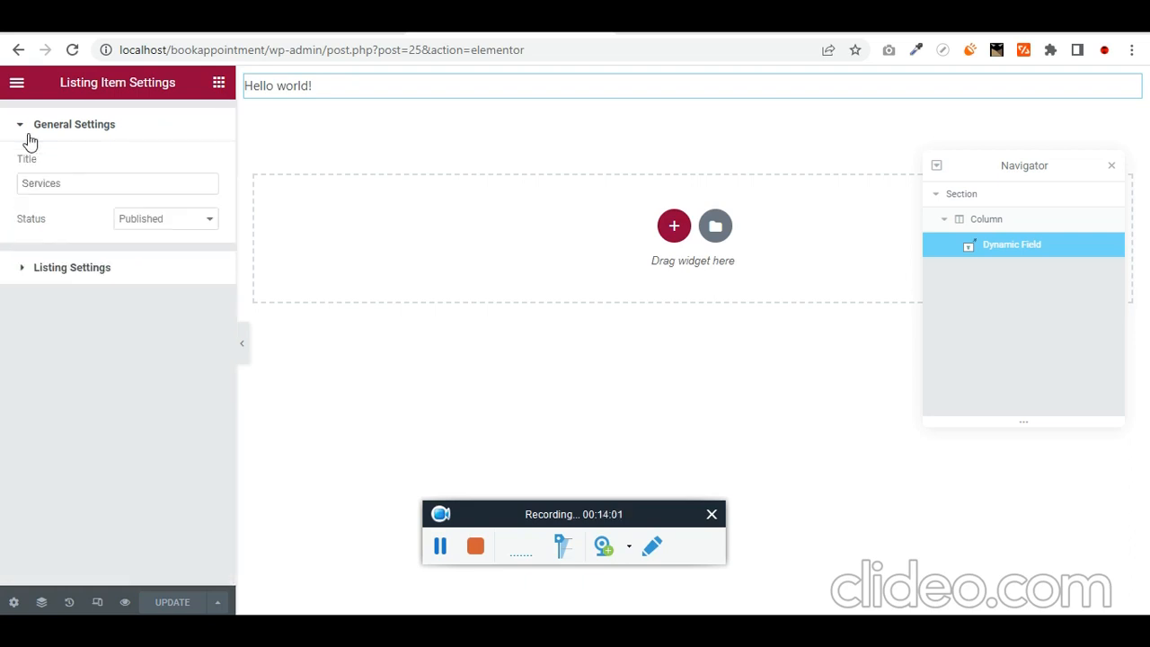
click(30, 274)
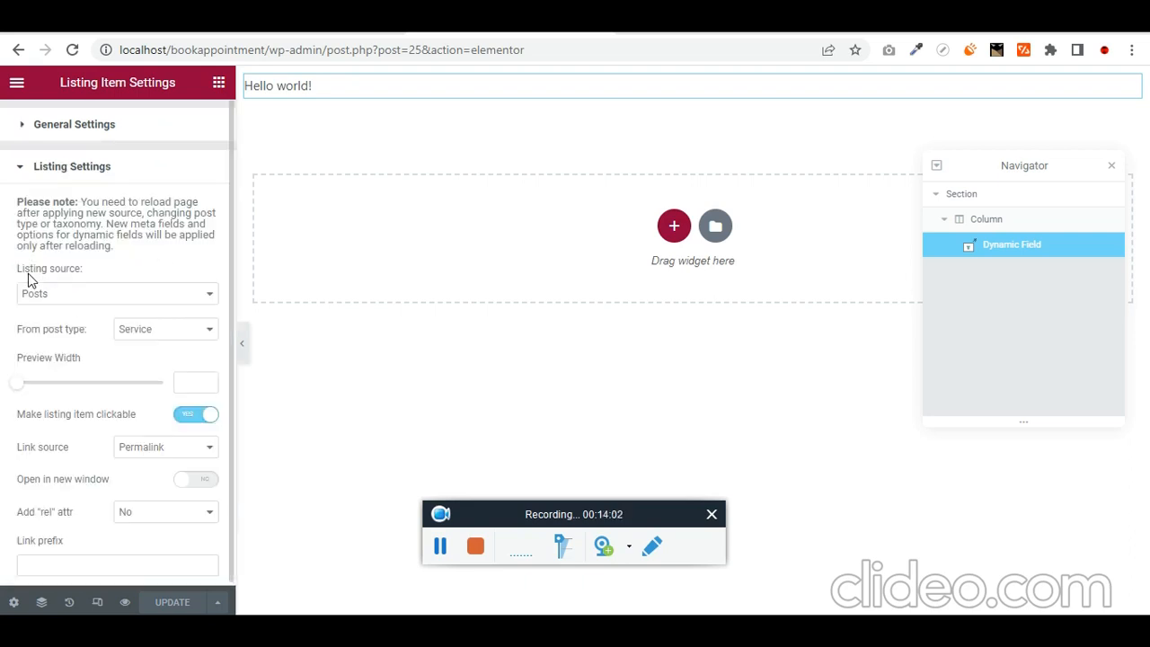
click(218, 84)
click(14, 84)
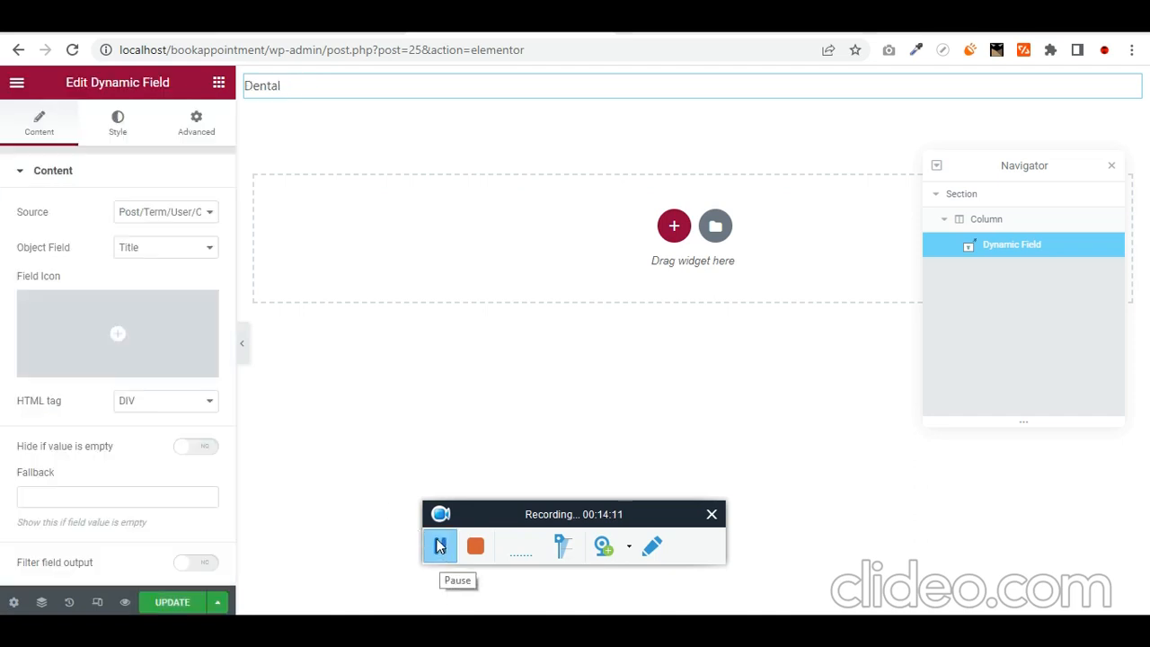
- Switch the Dynamic Field source to Meta Data and choose the Service Icon meta field
click(183, 217)
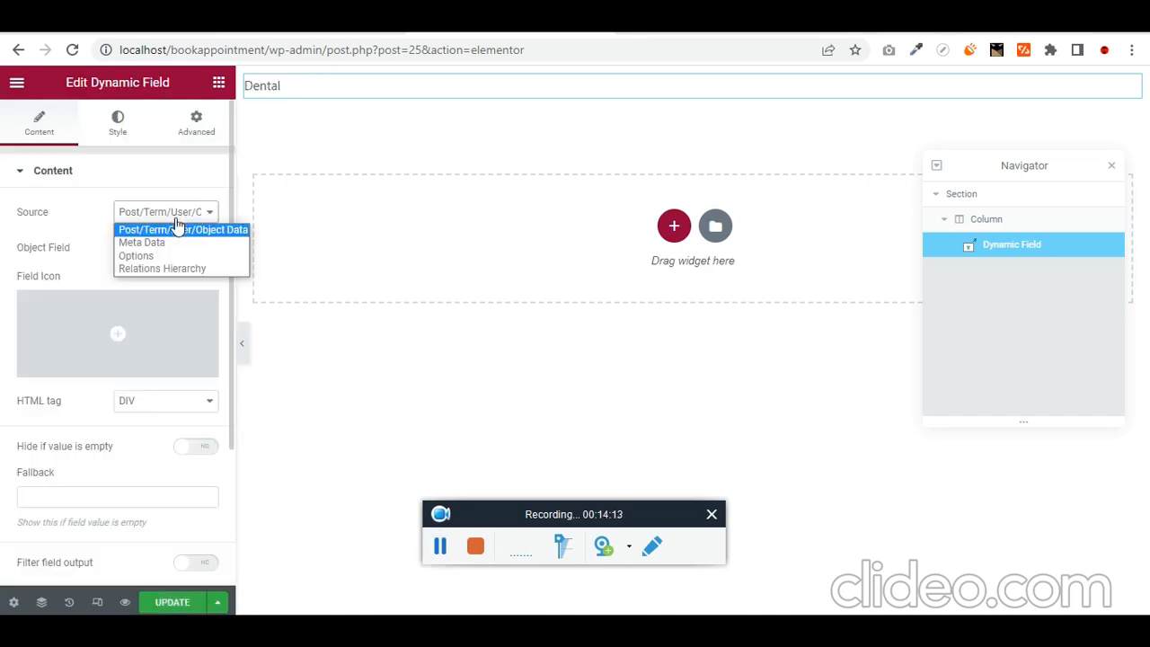
click(186, 241)
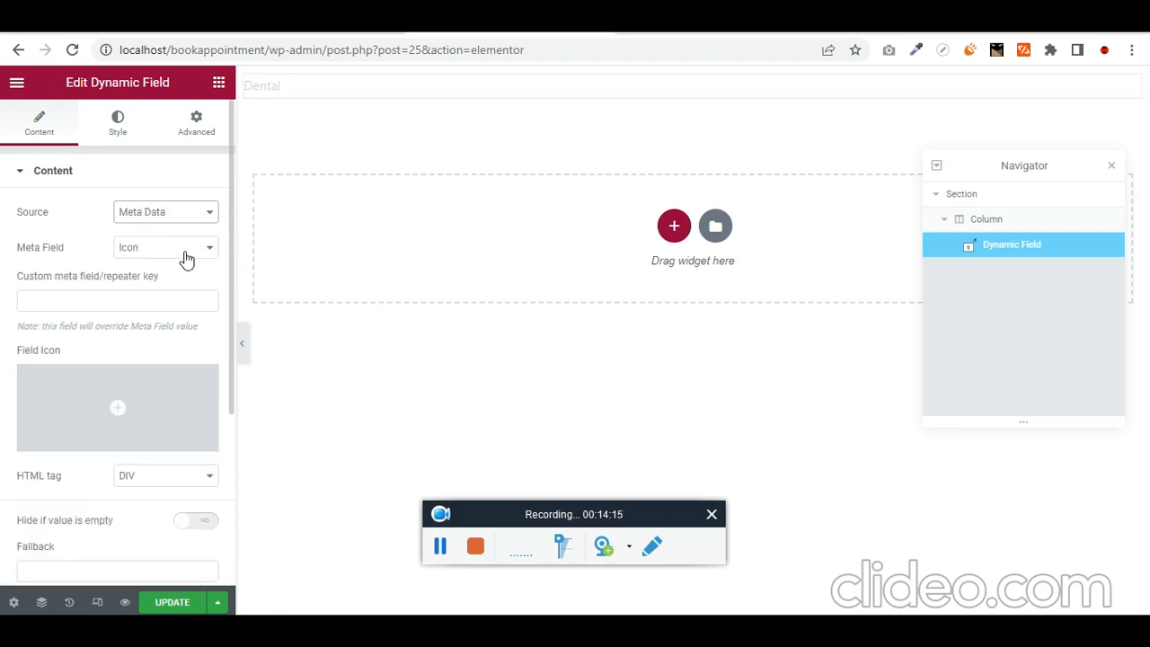
click(185, 252)
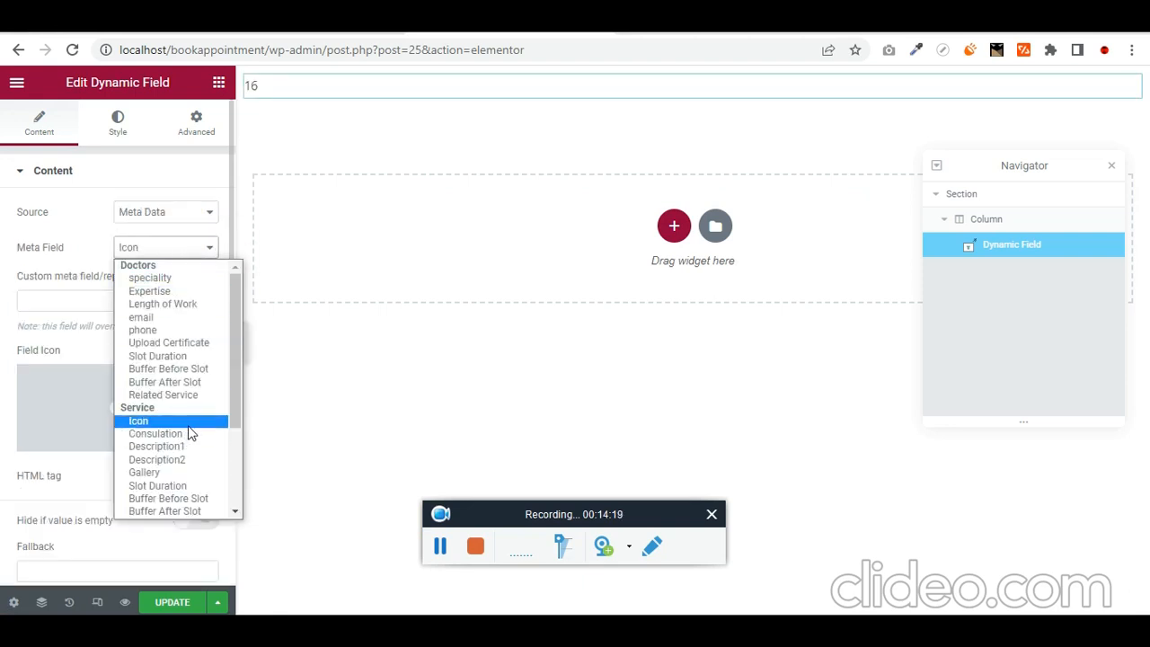
scroll(191, 434, down, 3)
click(181, 294)
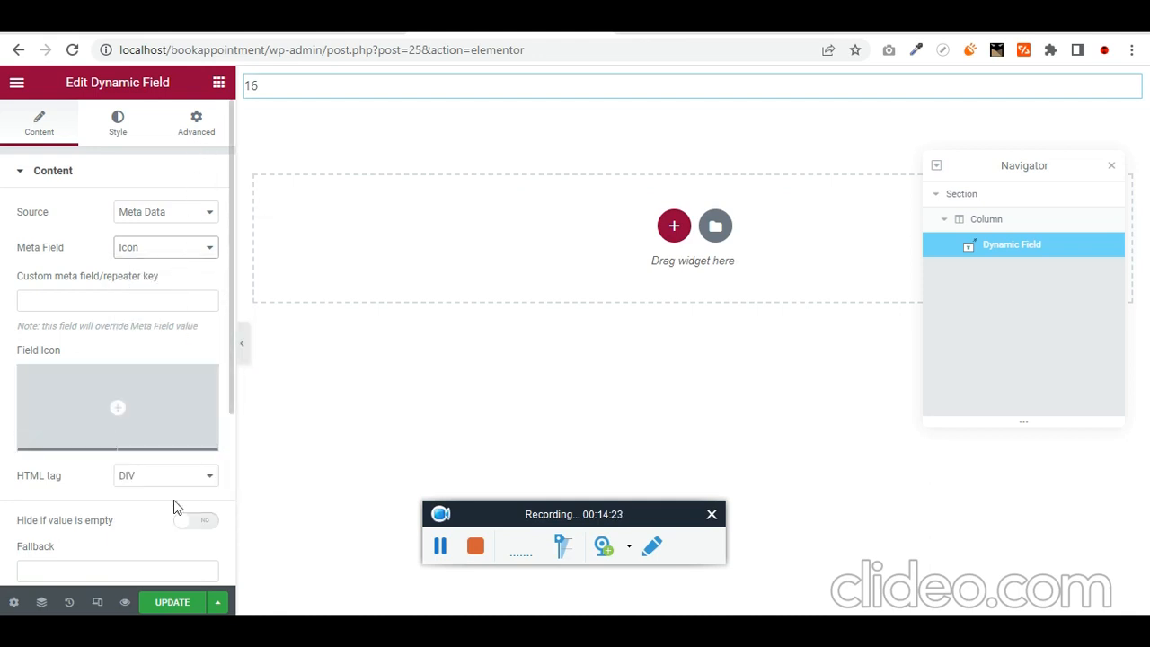
scroll(172, 418, down, 2)
scroll(180, 405, up, 2)
mouse_move(201, 364)
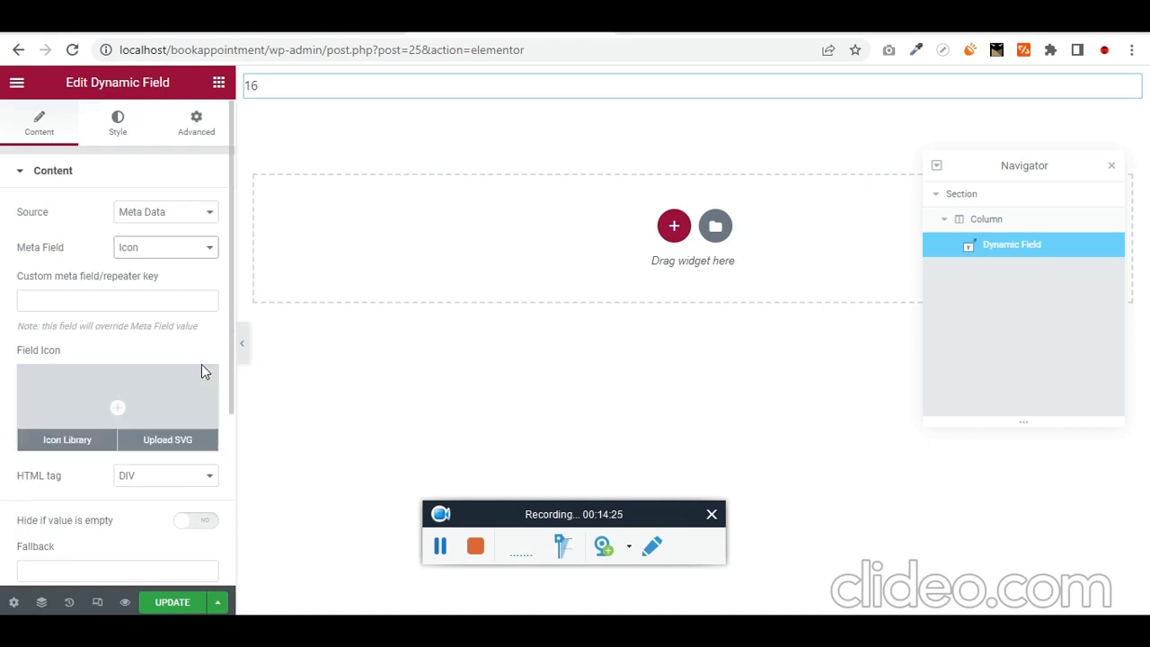
click(219, 83)
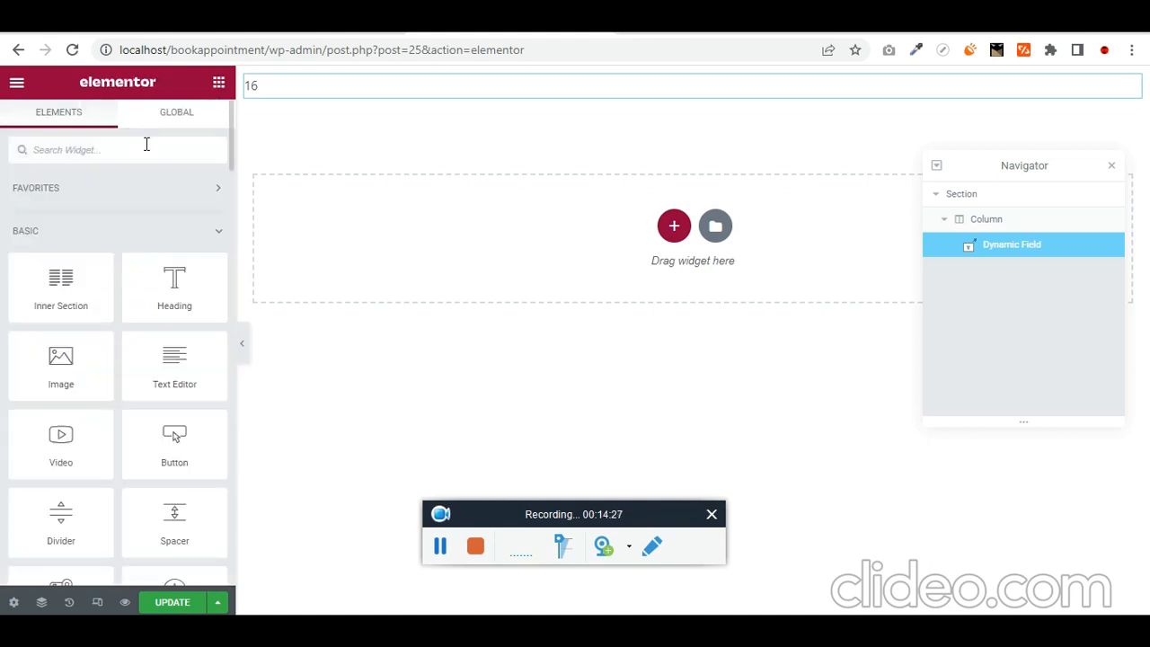
- Add a Dynamic Image widget at the column top with Source set to the Service Icon
text(dynam)
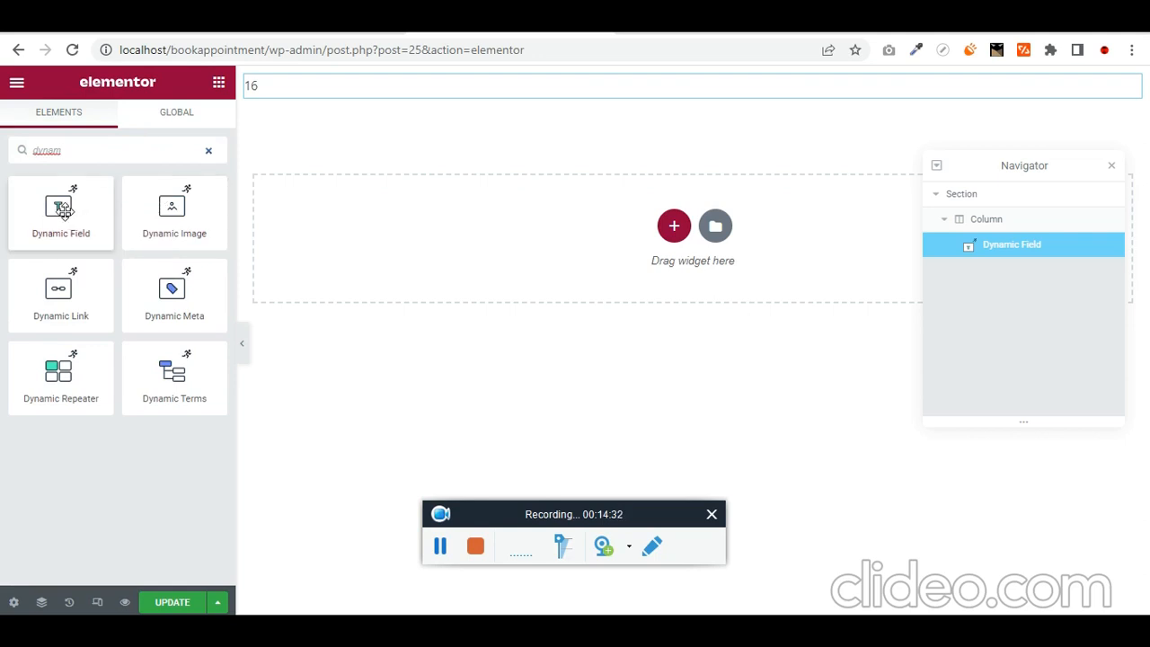
drag(180, 219, 349, 95)
click(166, 214)
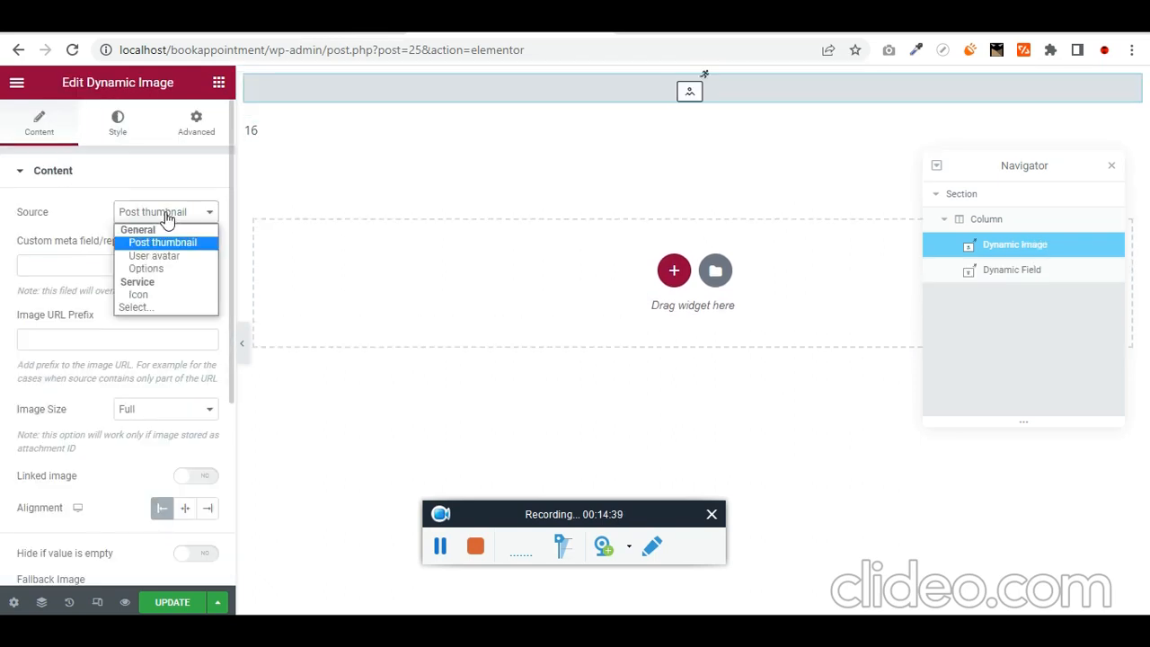
click(161, 295)
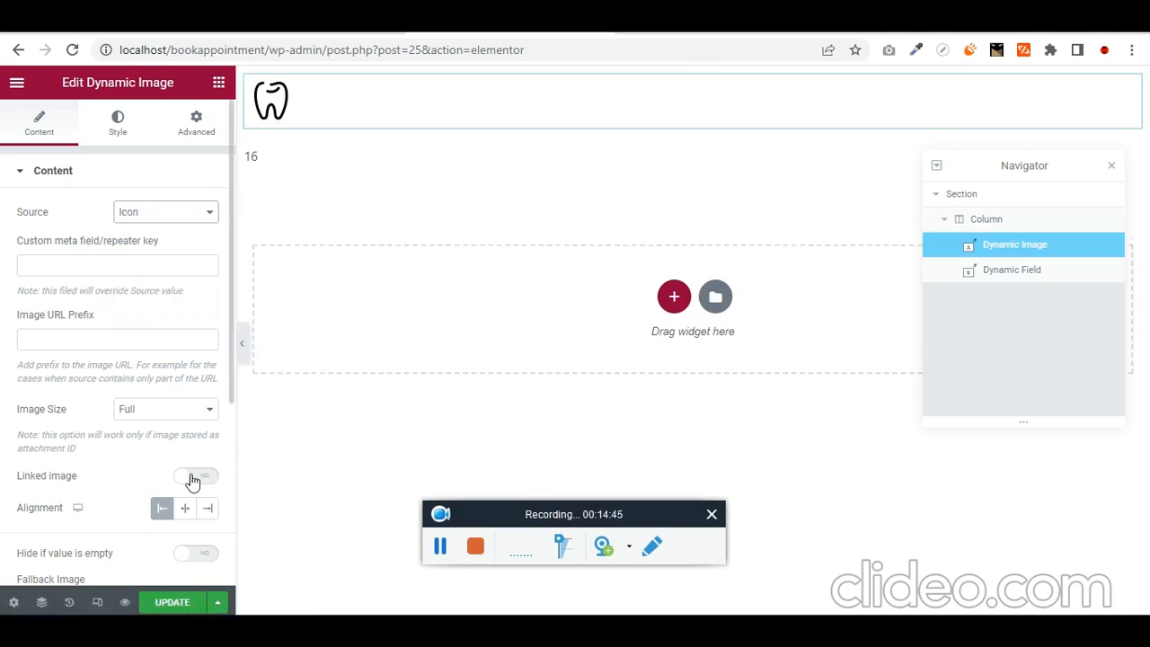
- Delete the Dynamic Field that displays 16
click(258, 154)
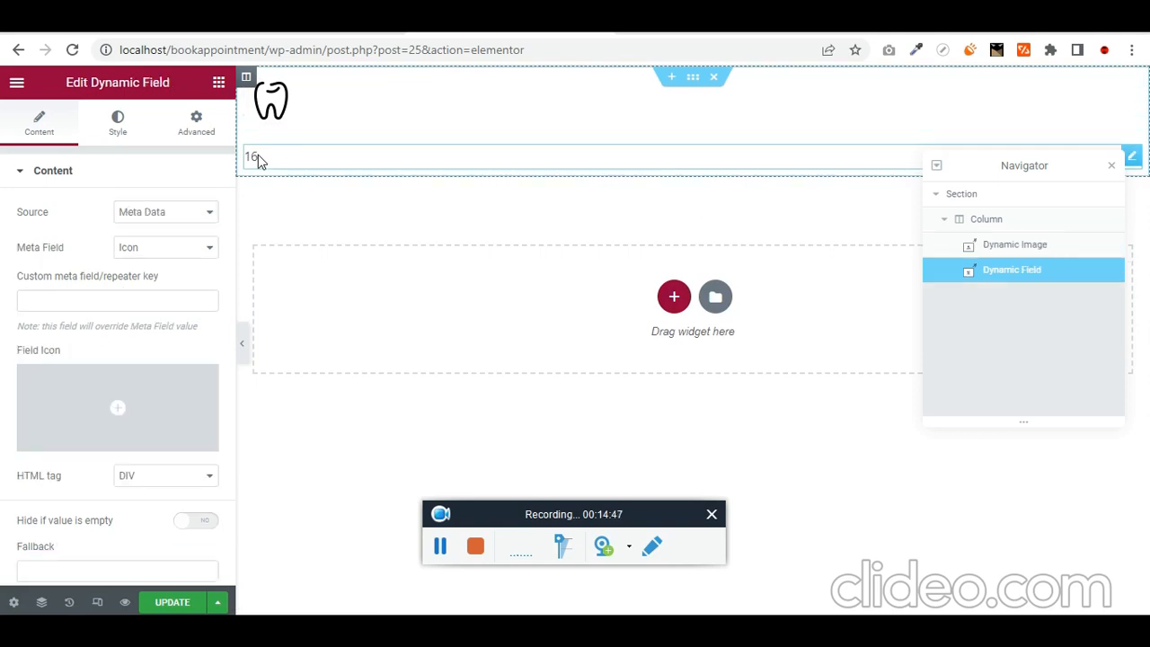
key(Delete)
click(178, 147)
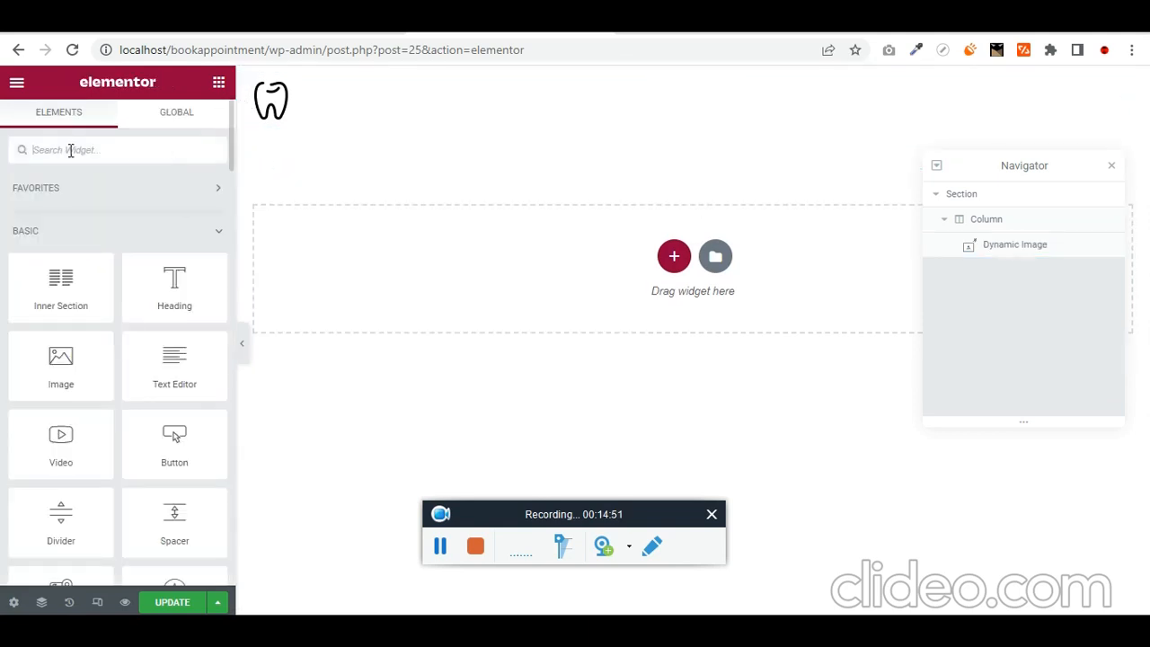
- Add a Dynamic Field below the tooth icon that shows the post Title, Dental
text(dynam)
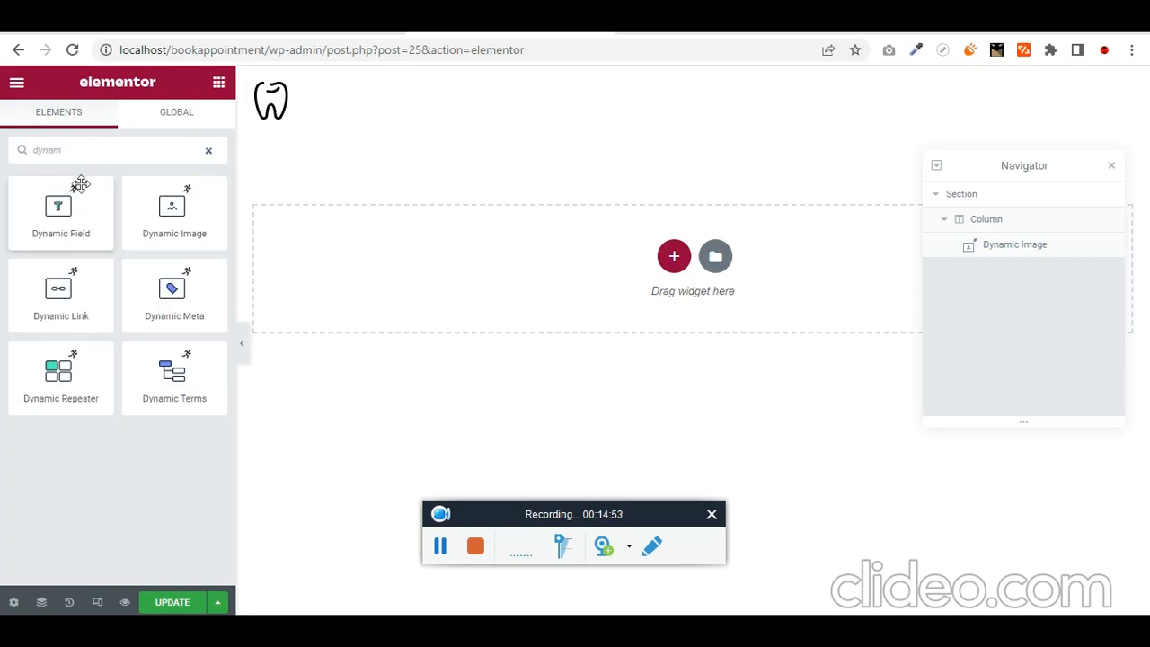
drag(49, 216, 405, 124)
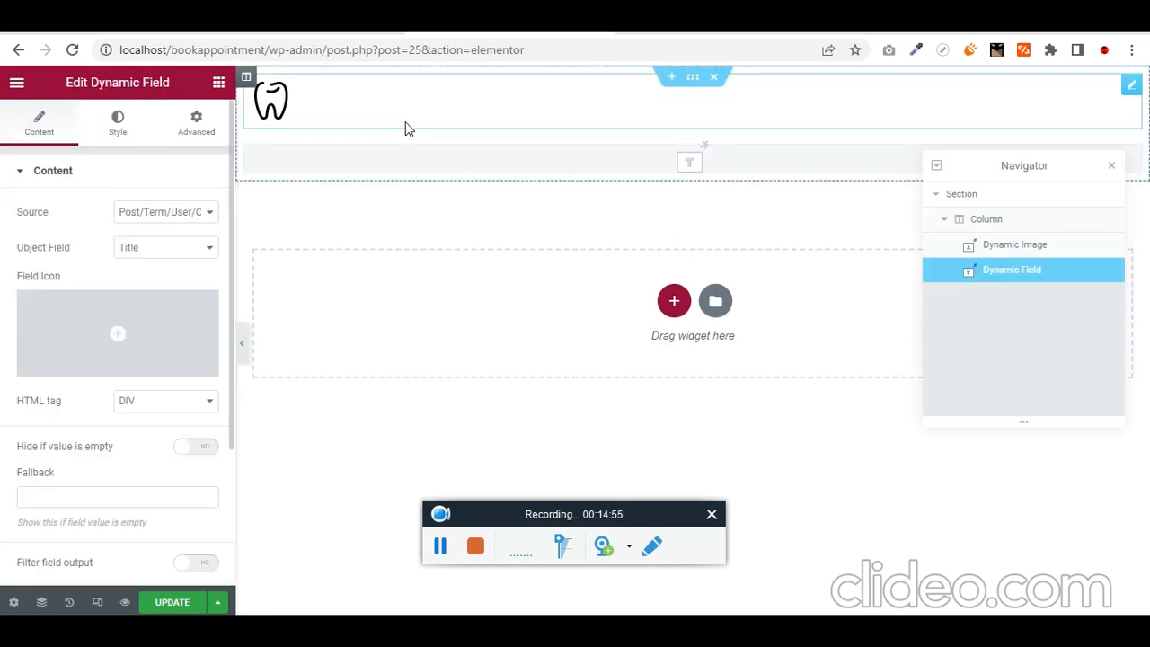
click(165, 213)
click(176, 250)
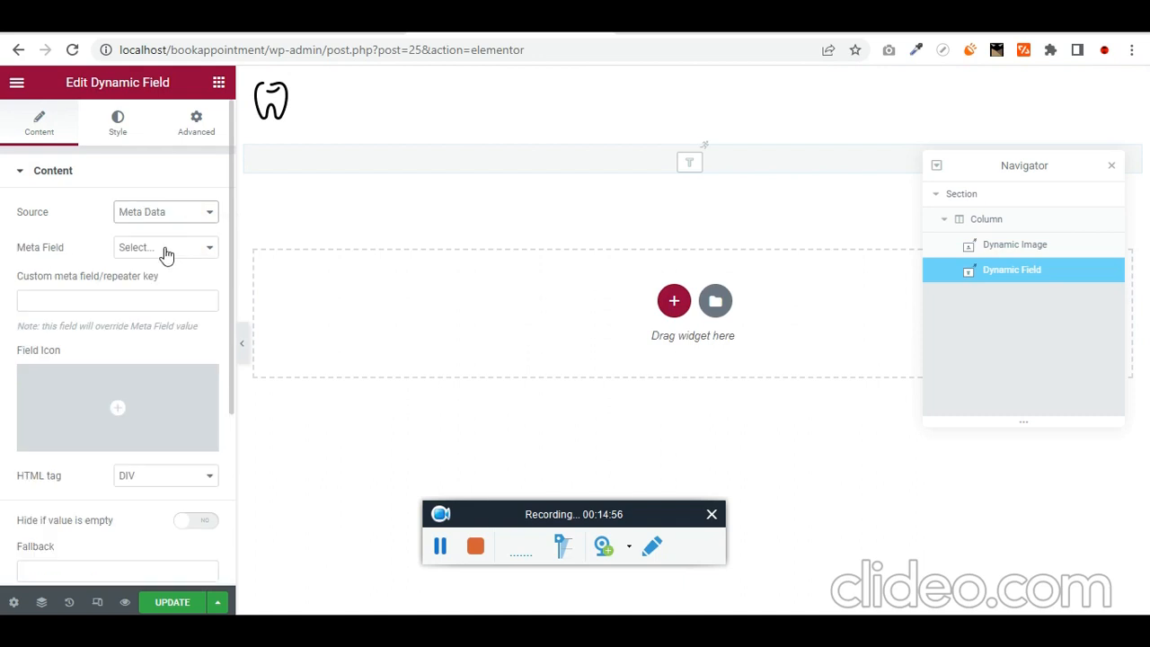
click(165, 251)
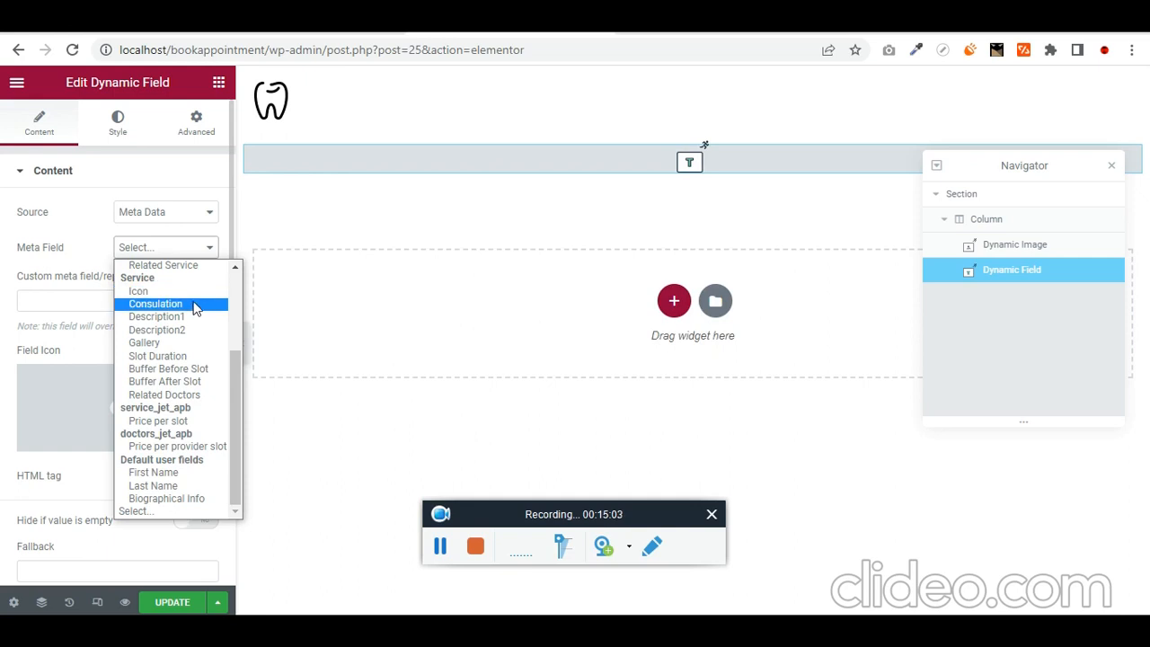
scroll(189, 301, up, 3)
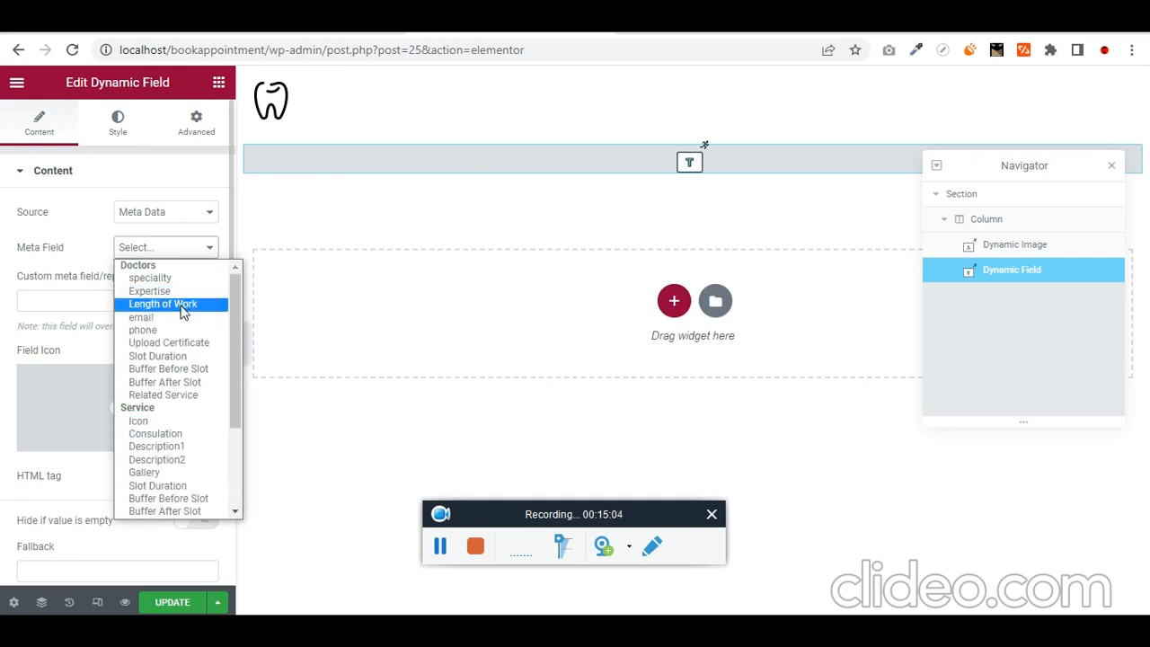
scroll(205, 421, down, 3)
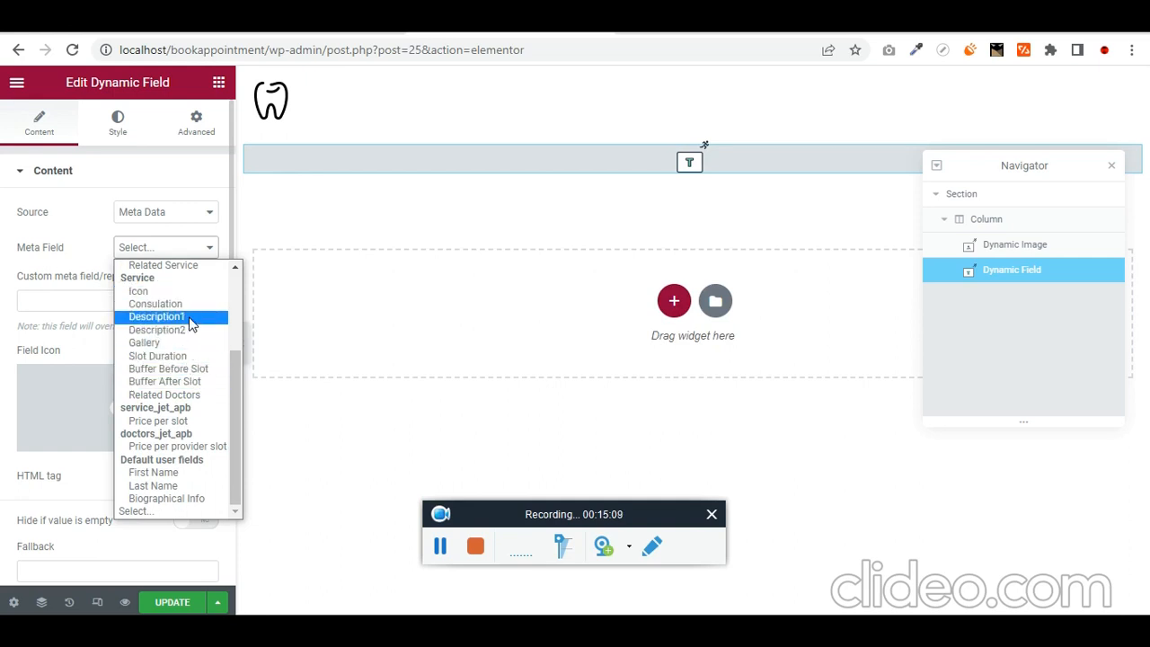
click(166, 212)
click(166, 225)
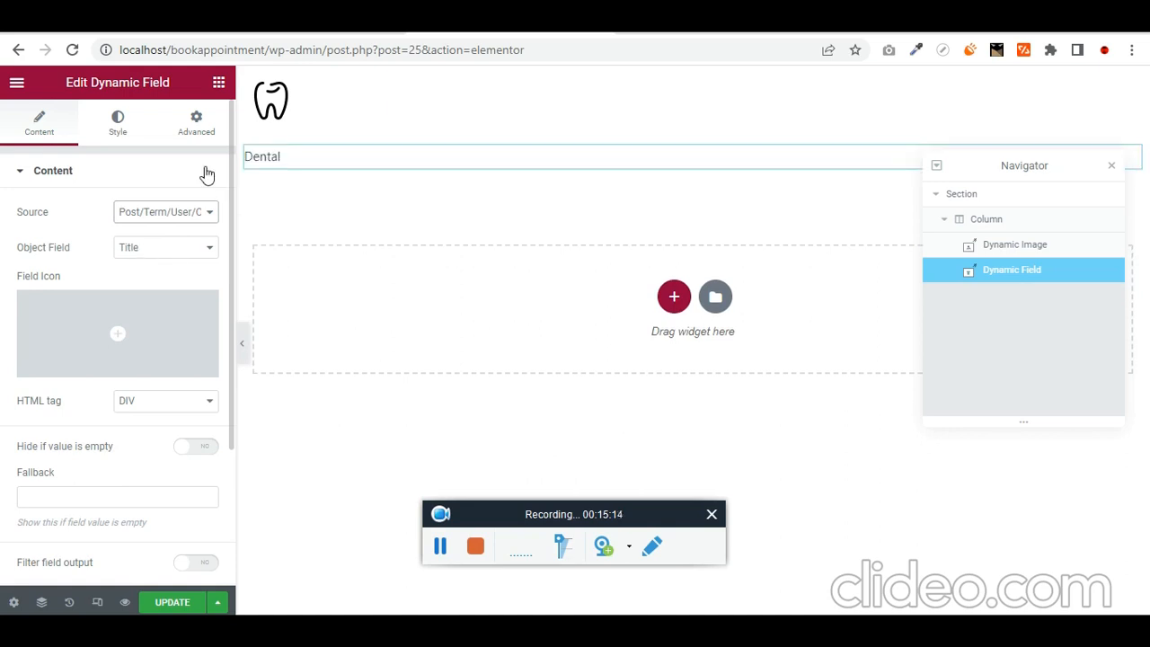
click(218, 82)
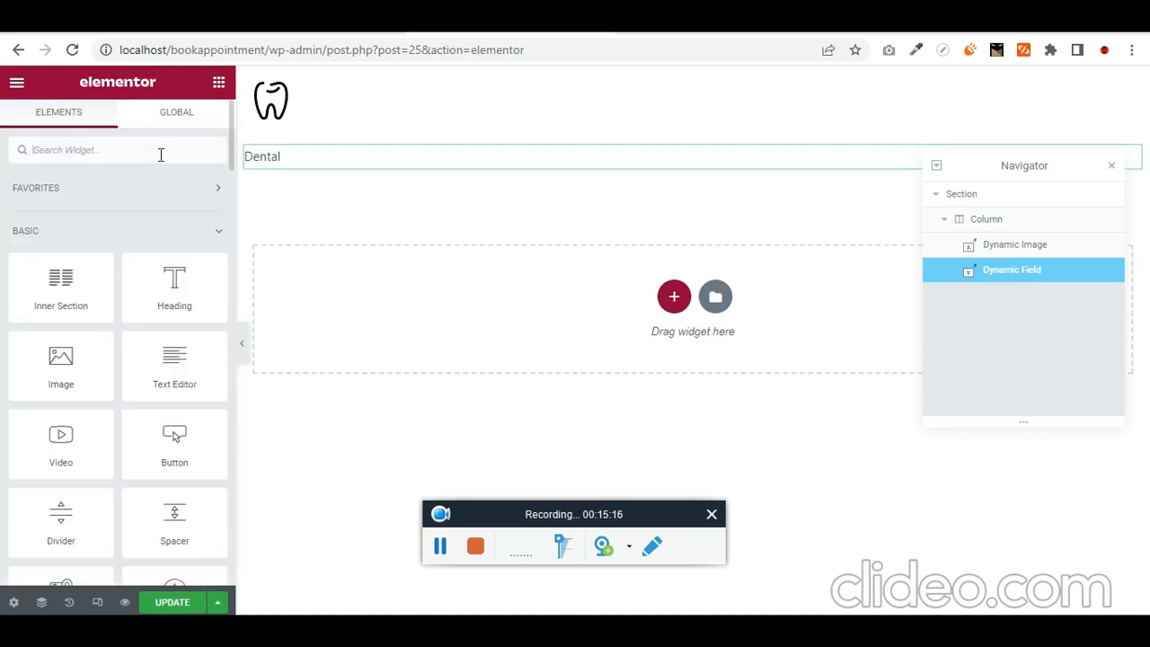
- Add a second Dynamic Field under Dental with Object Field set to the post Content
text(dynam)
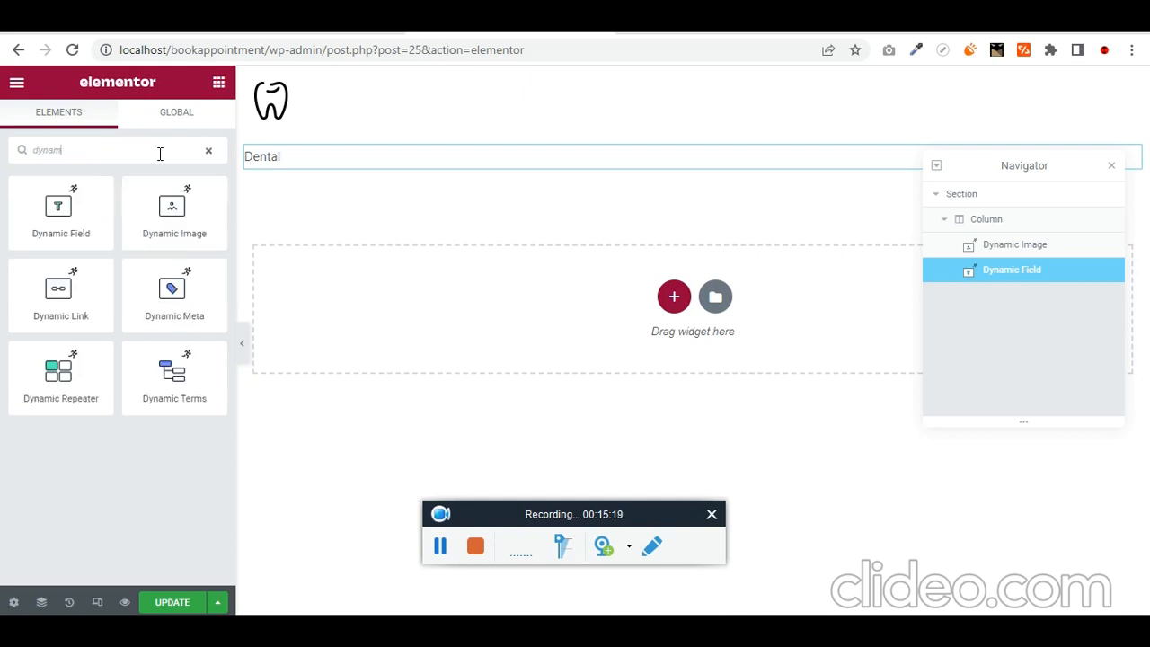
drag(60, 211, 279, 194)
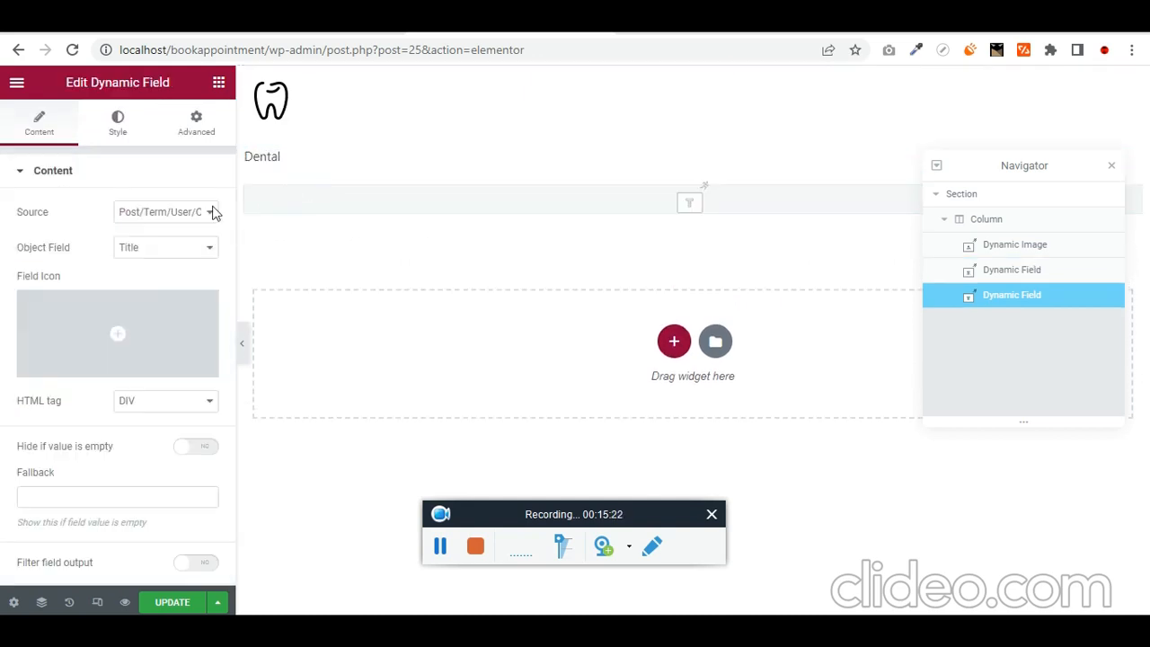
click(155, 250)
click(148, 317)
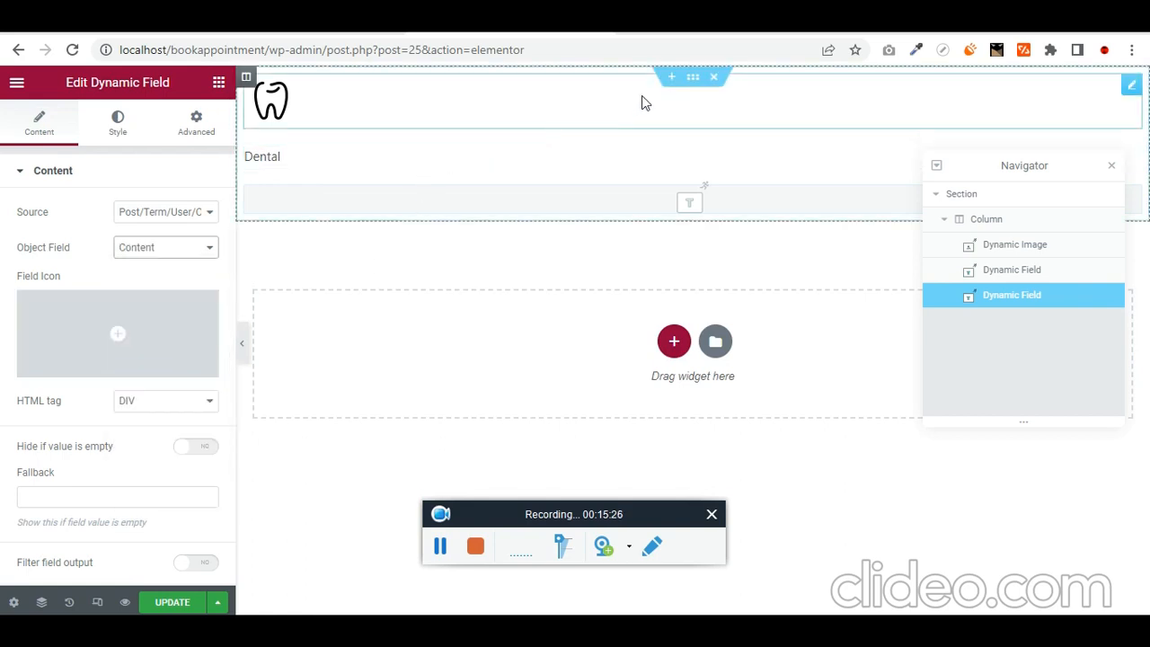
click(702, 81)
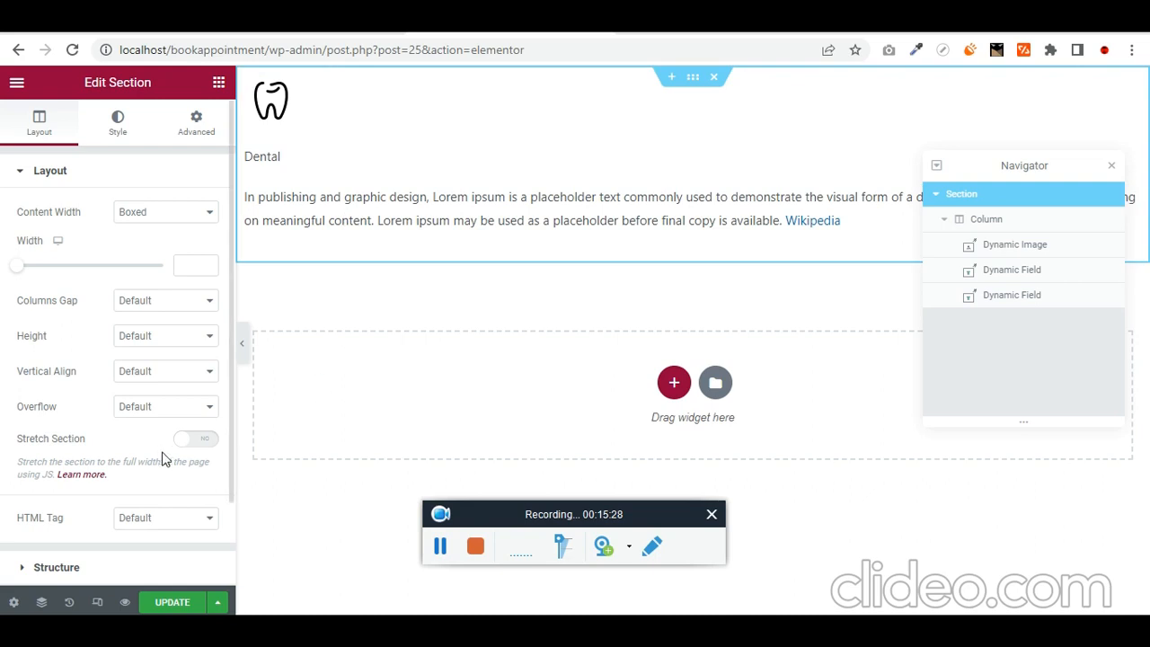
- Center the column's contents horizontally and set the tooth icon's alignment to Center
click(125, 127)
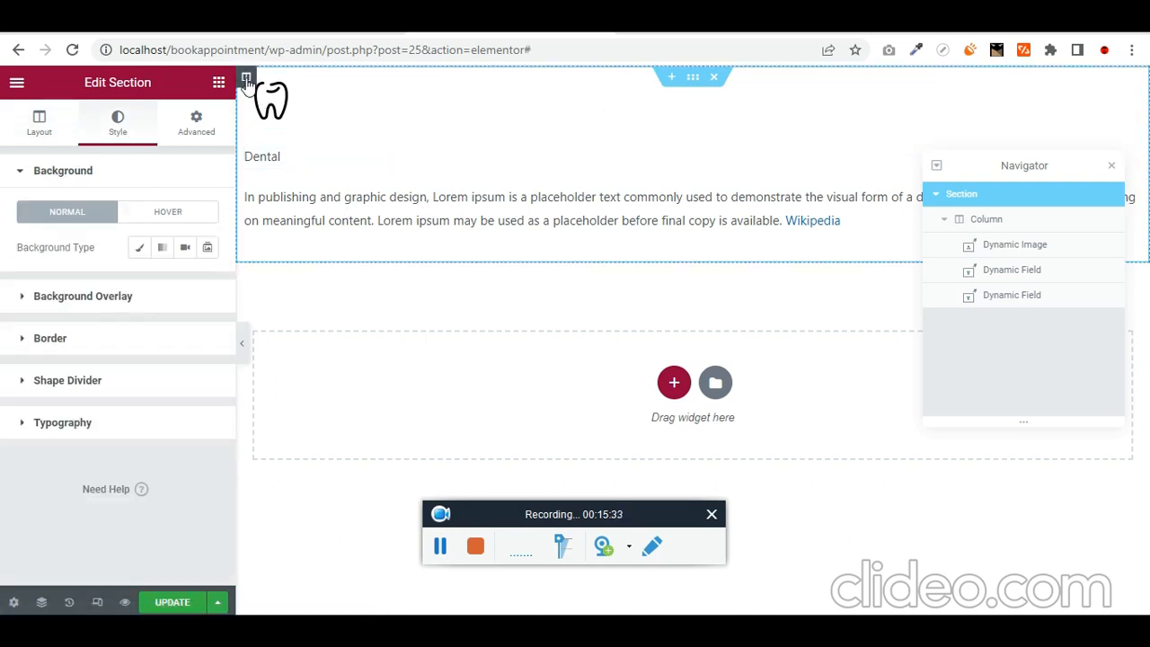
click(247, 79)
click(132, 283)
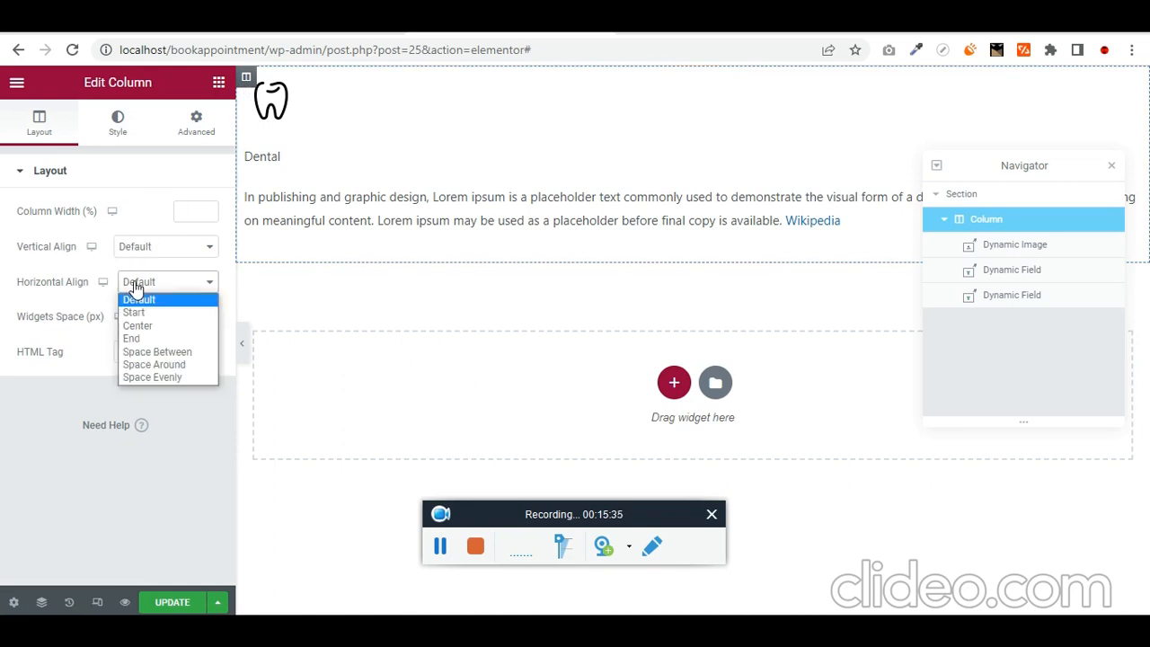
click(171, 327)
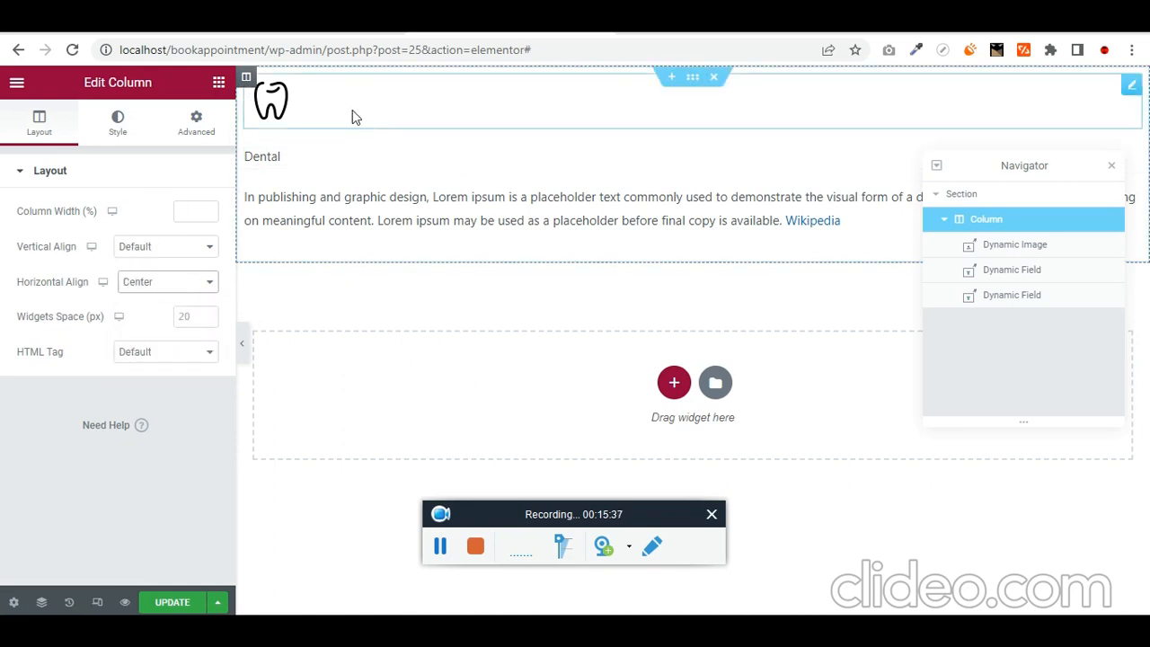
click(309, 105)
click(184, 508)
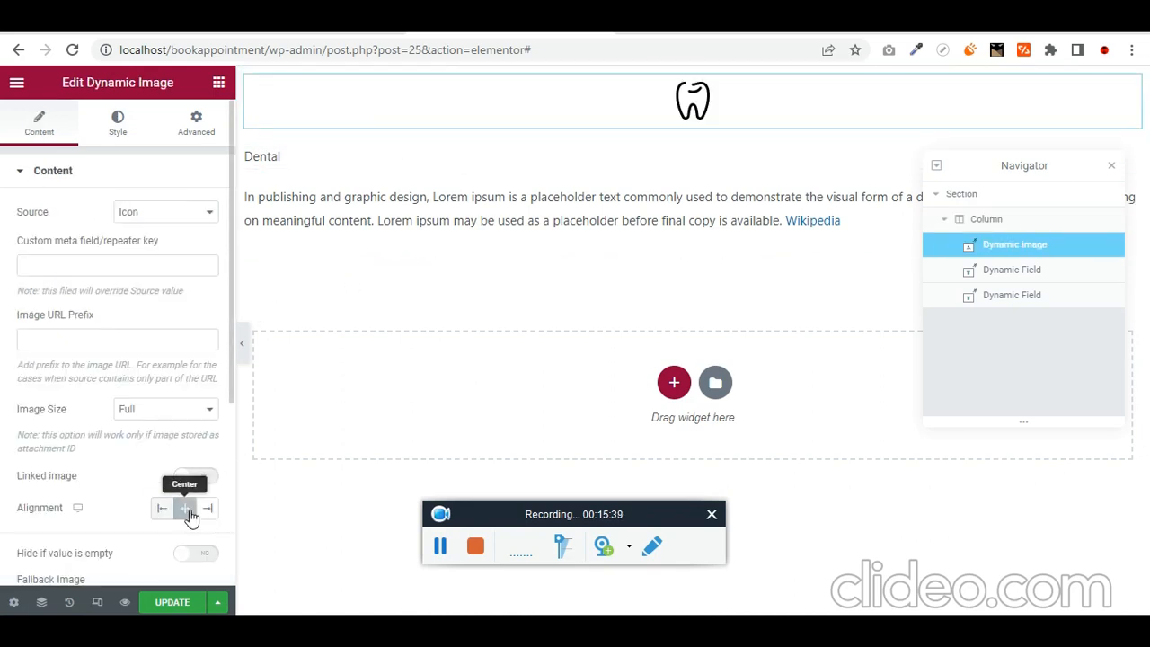
- Center the Dental title and the description paragraph, then save the template
click(362, 150)
scroll(216, 431, down, 3)
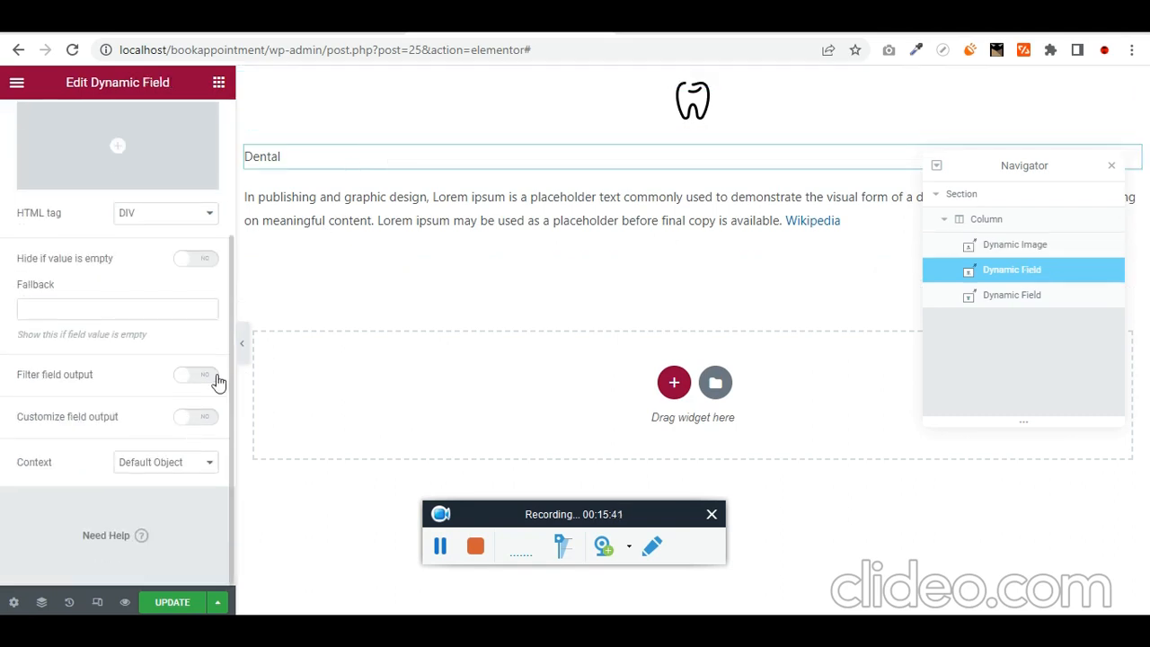
scroll(207, 360, up, 3)
click(128, 129)
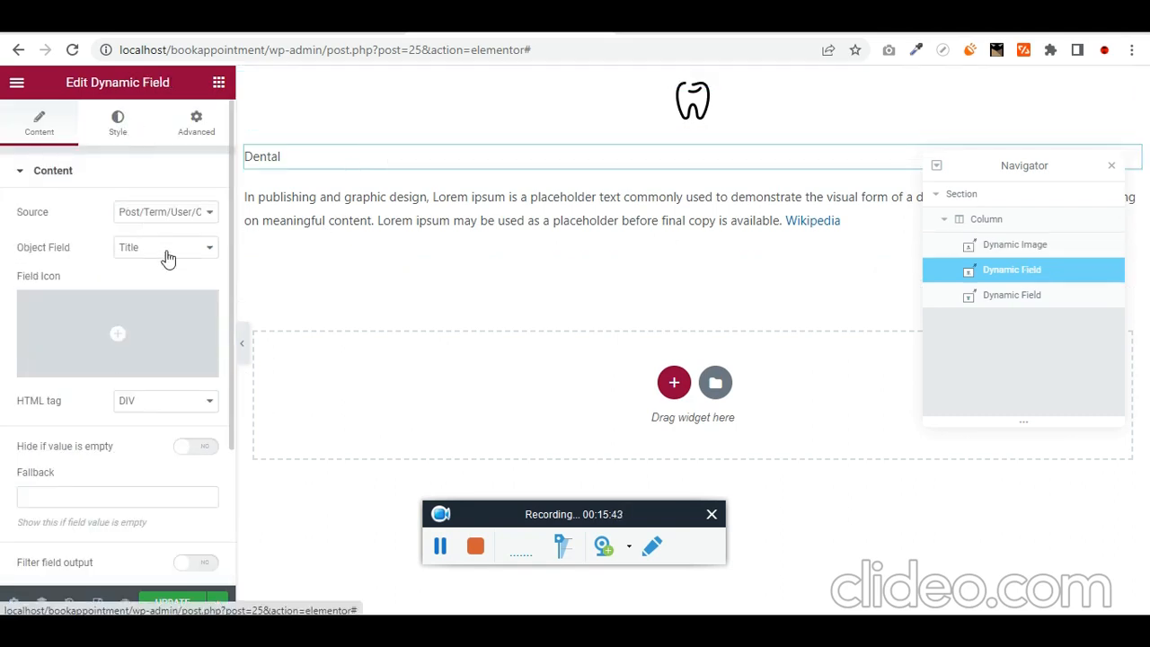
click(186, 360)
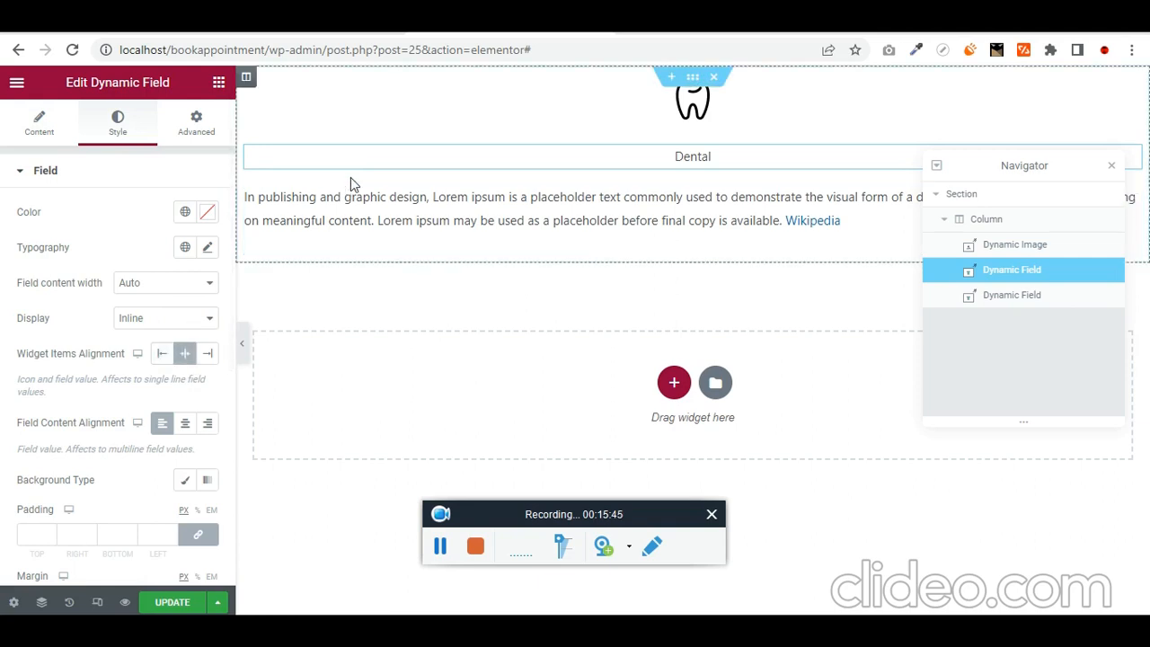
click(335, 215)
scroll(198, 425, down, 3)
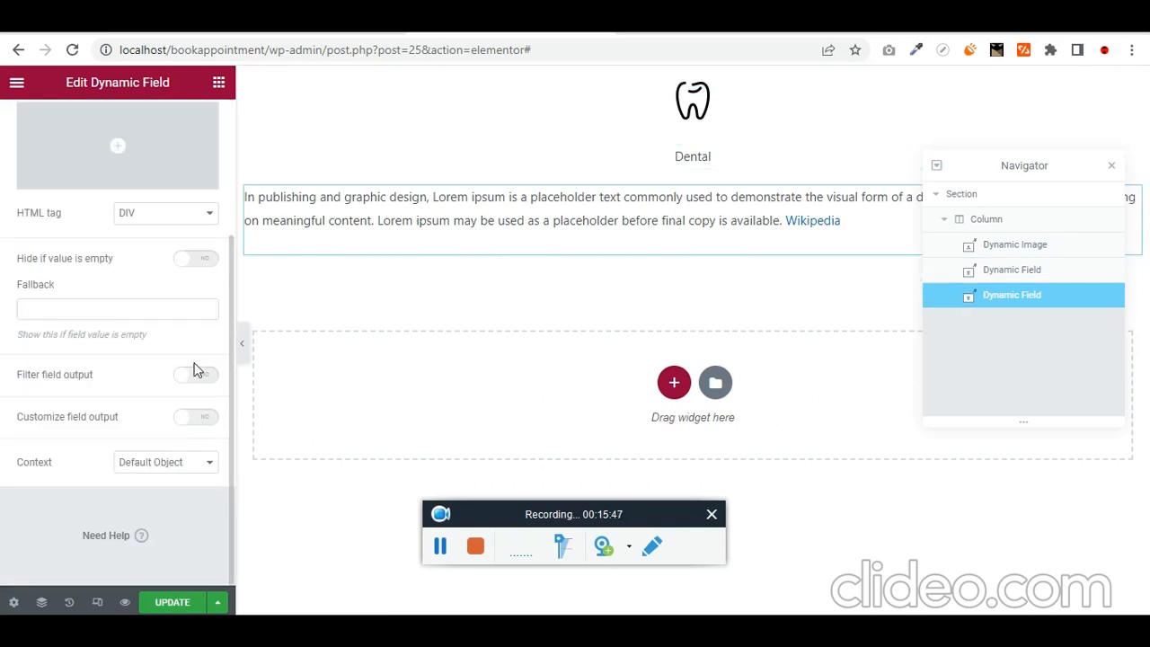
scroll(149, 367, up, 3)
click(132, 146)
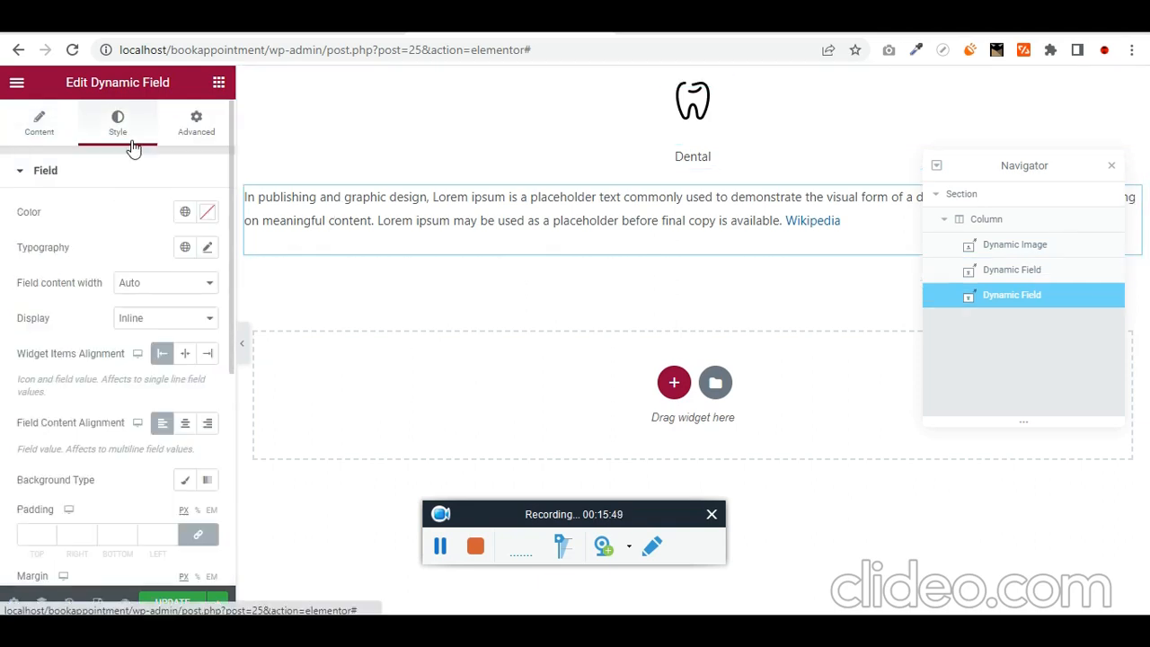
click(184, 422)
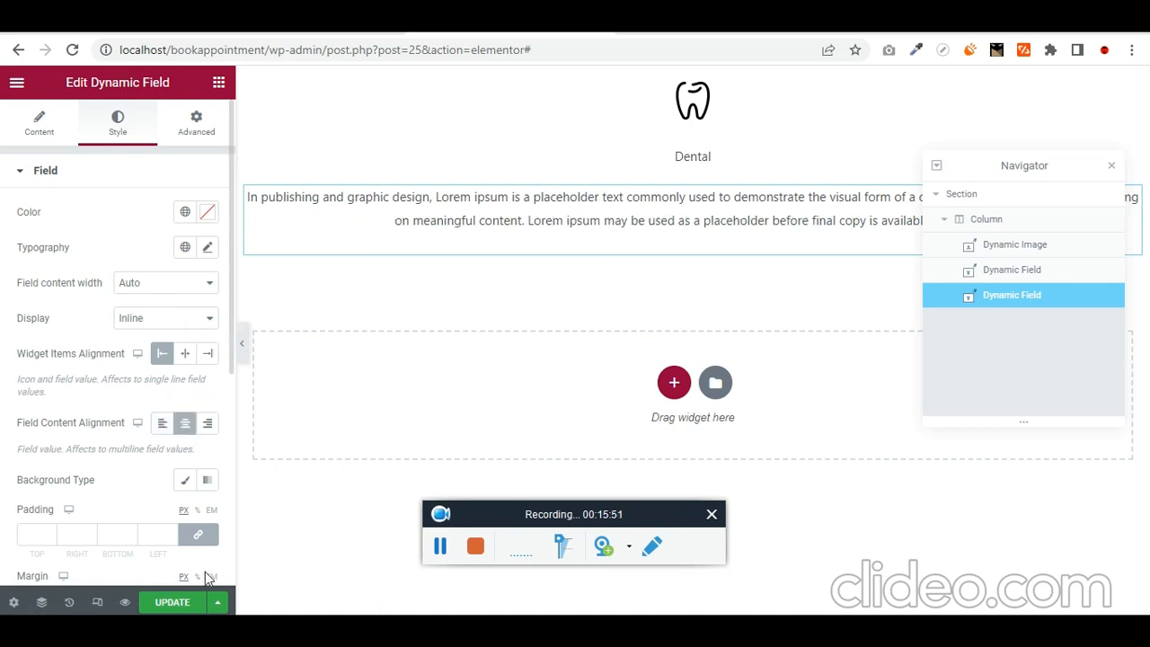
click(174, 603)
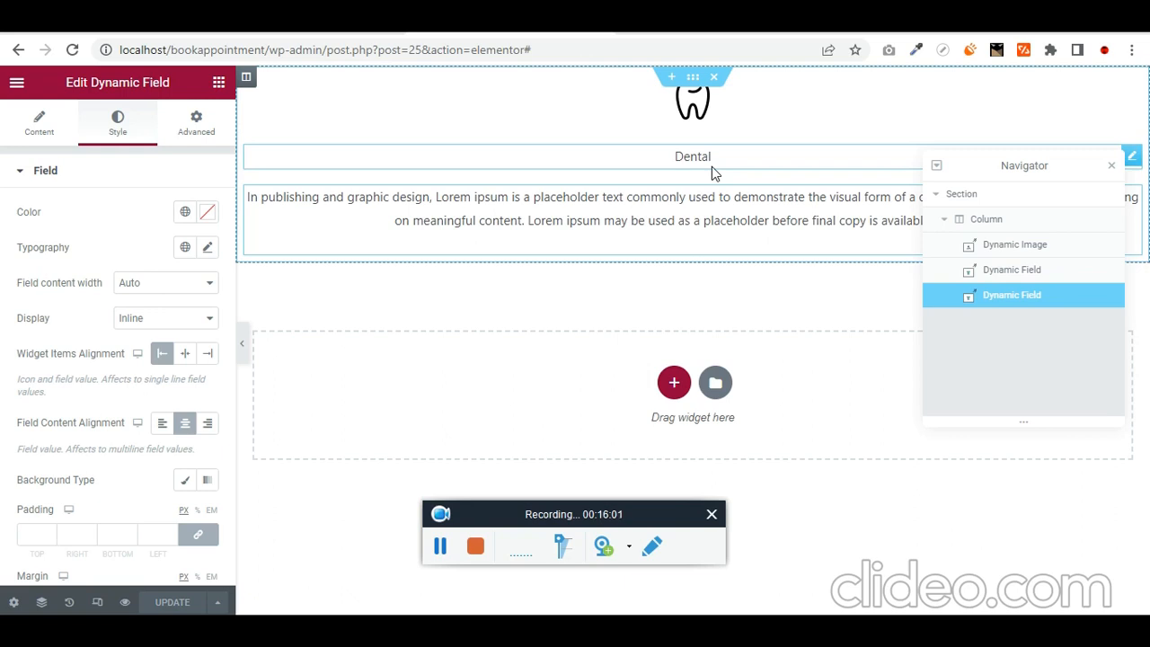
- Create a new page titled 'All services'
click(314, 19)
scroll(18, 157, up, 10)
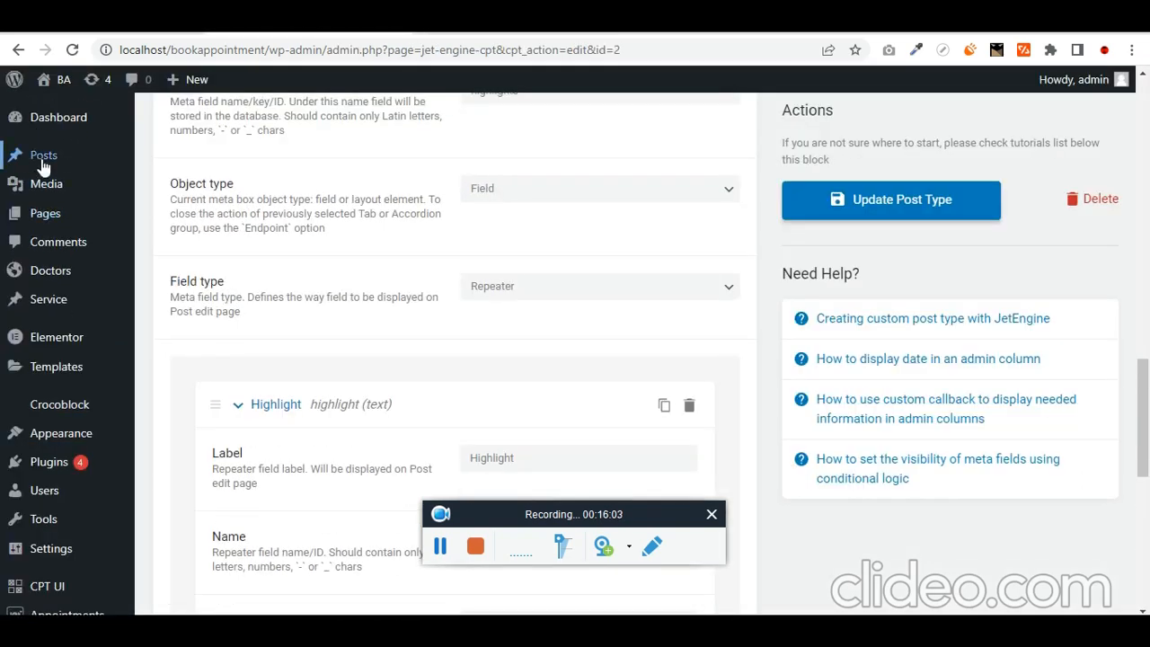
mouse_move(54, 214)
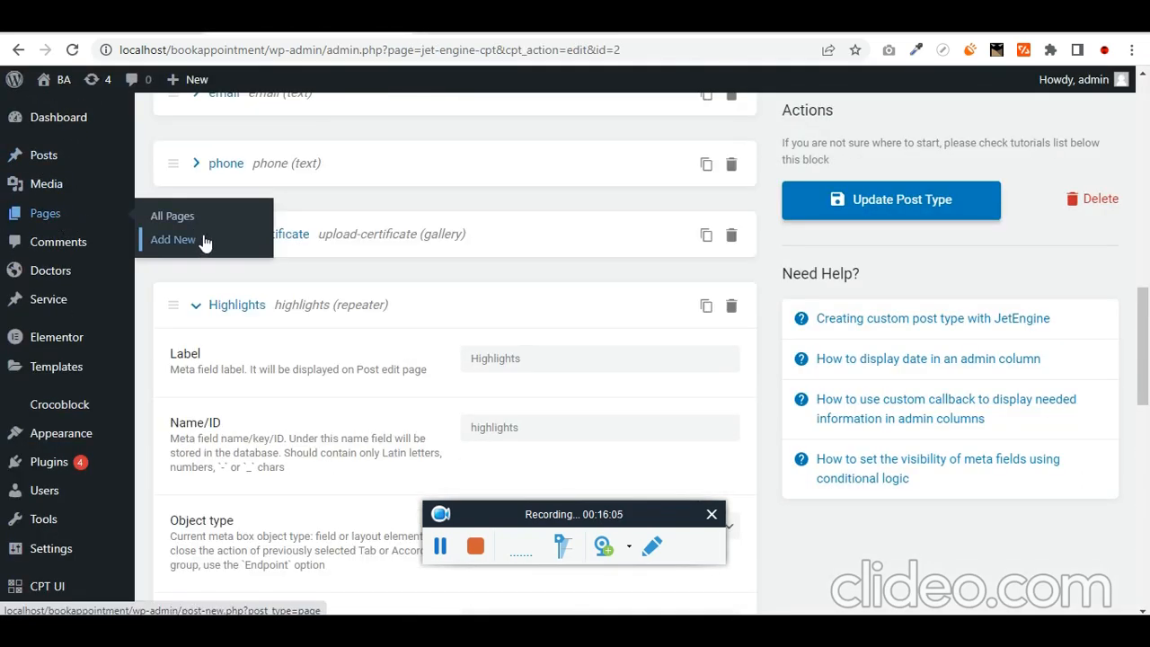
click(204, 243)
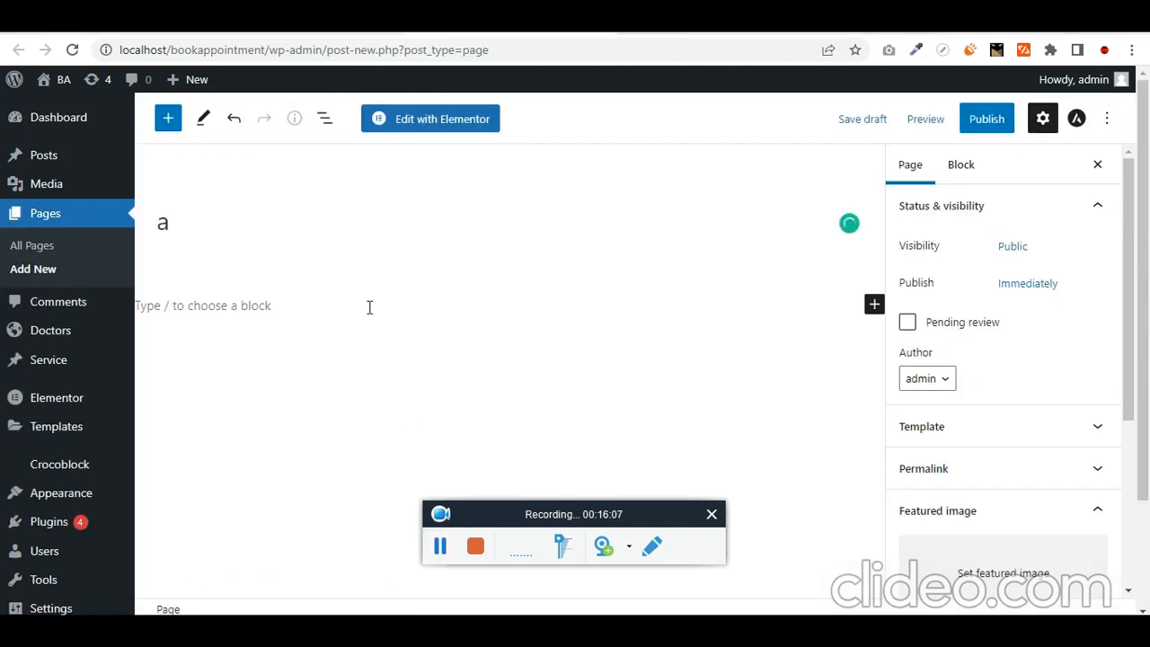
click(334, 236)
key(ctrl+a)
text(A)
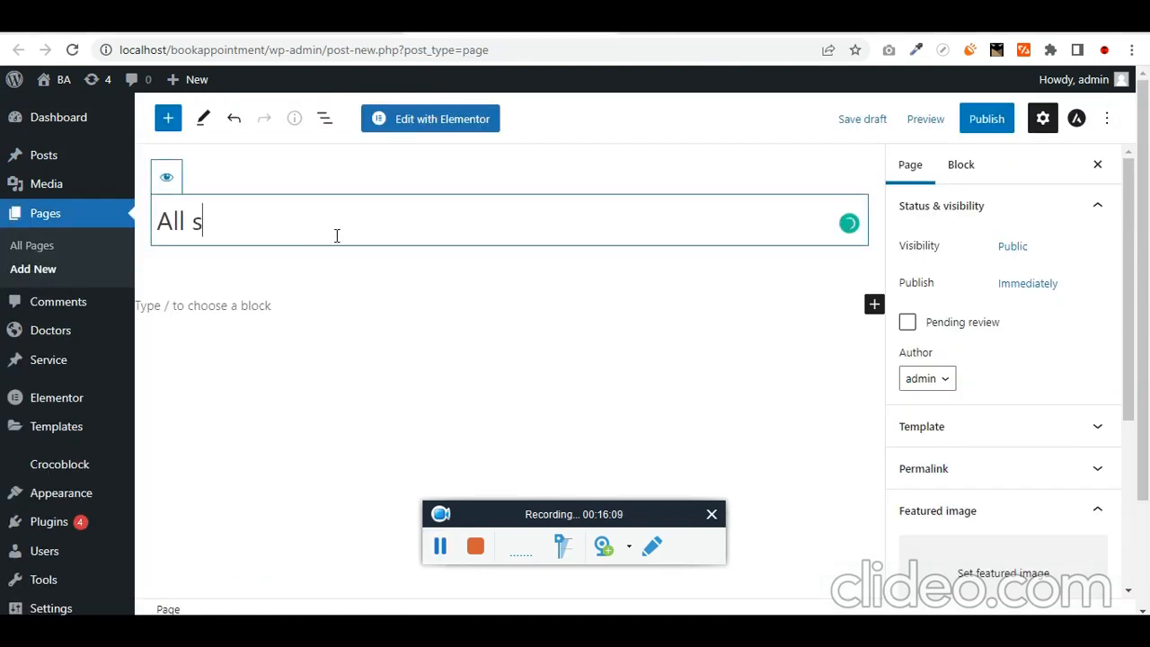
text(ll services)
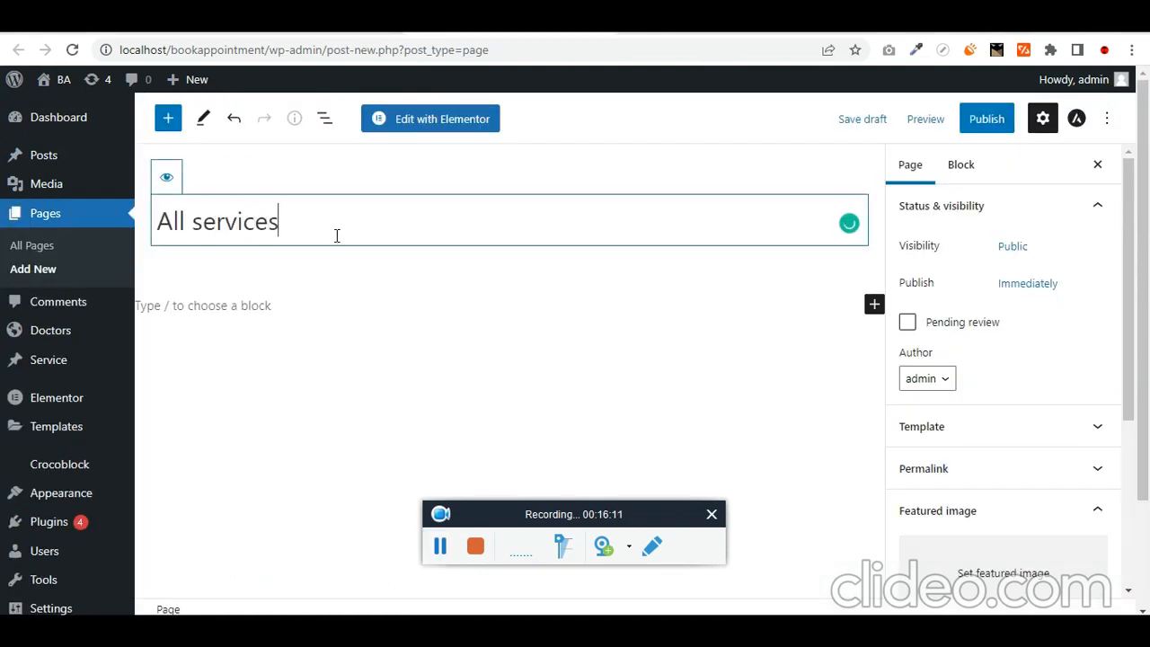
key(ctrl+a)
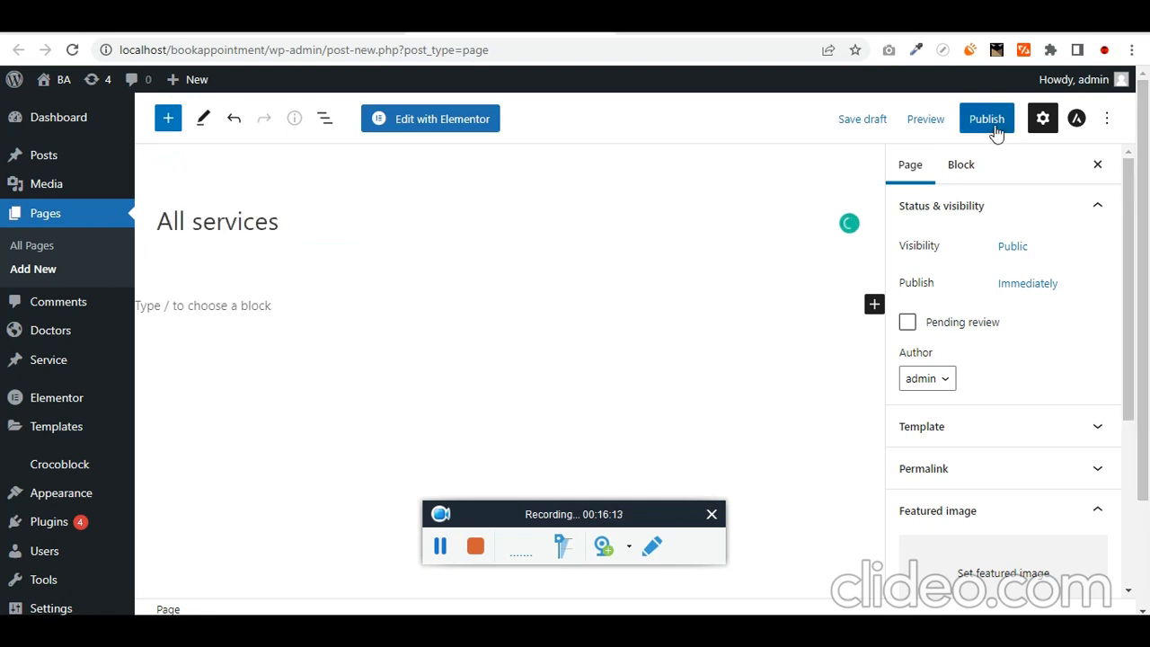
- Publish the All services page and open it in Elementor
click(994, 126)
click(963, 130)
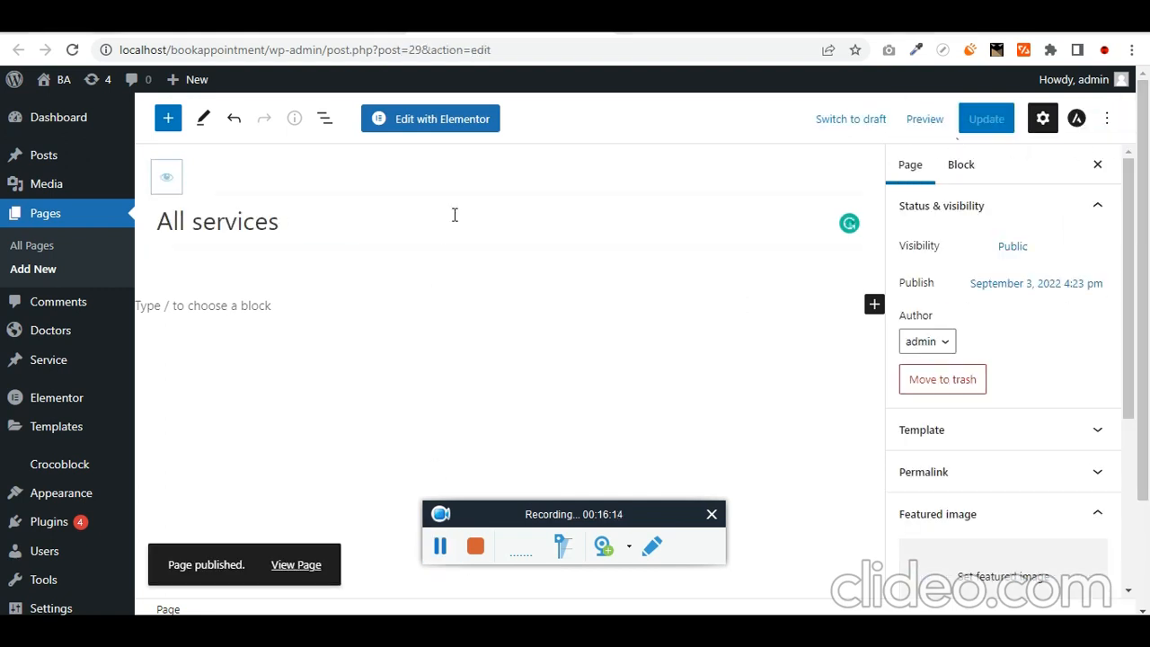
click(454, 124)
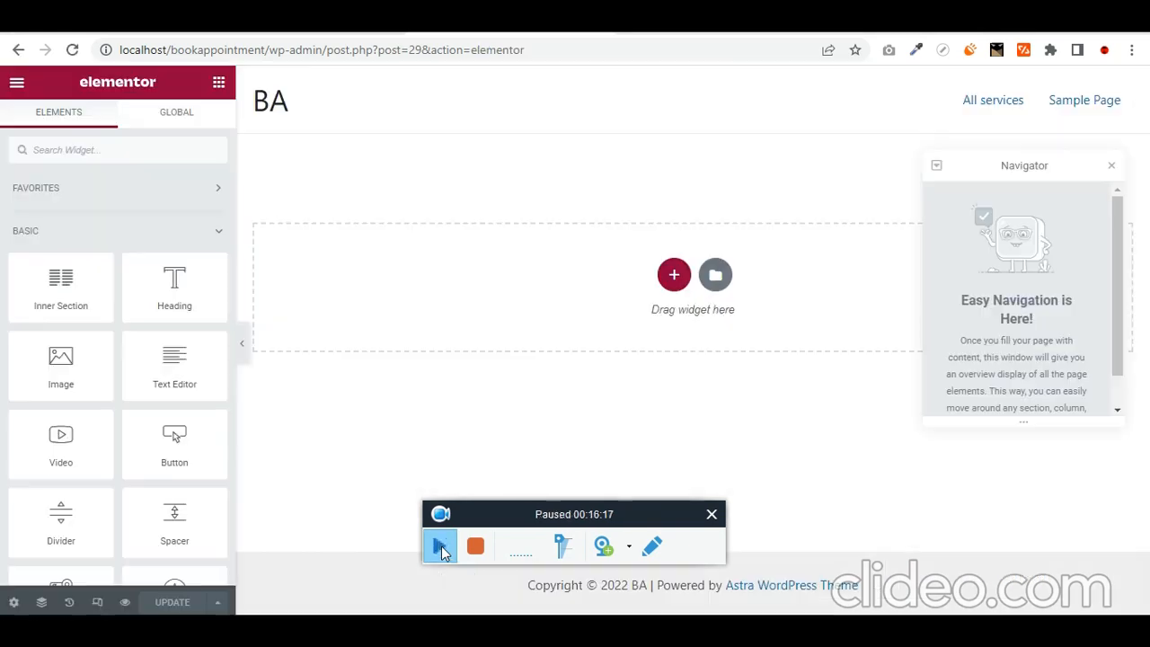
- Add a single-column section to the page and drop an Image widget into it
click(674, 274)
click(481, 319)
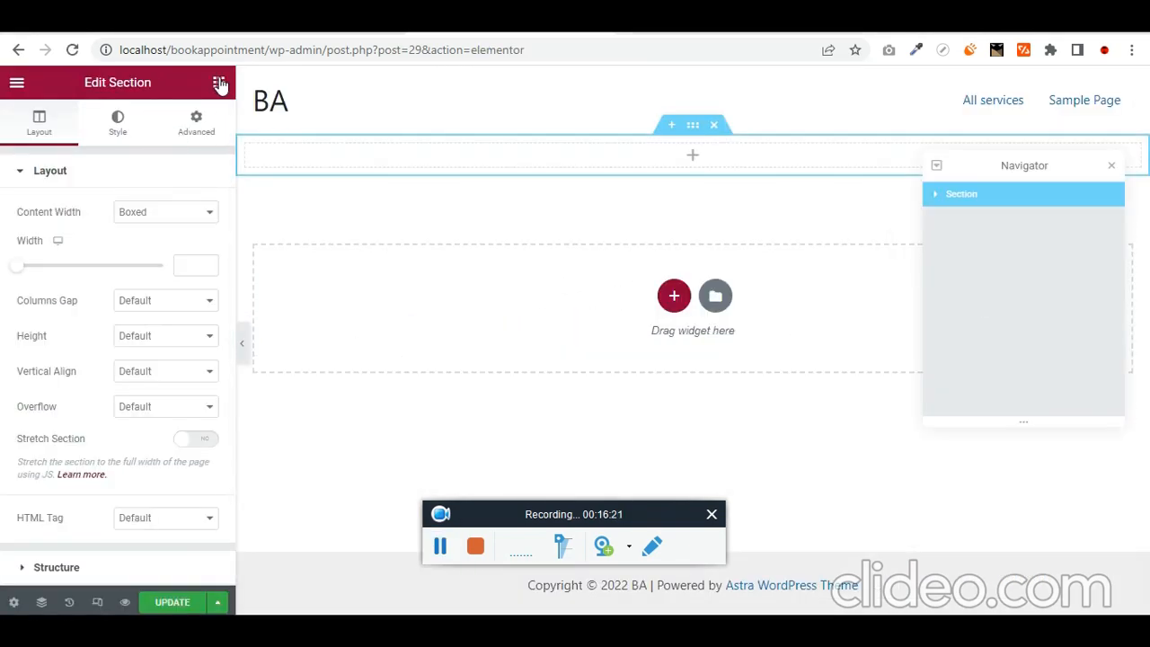
click(218, 82)
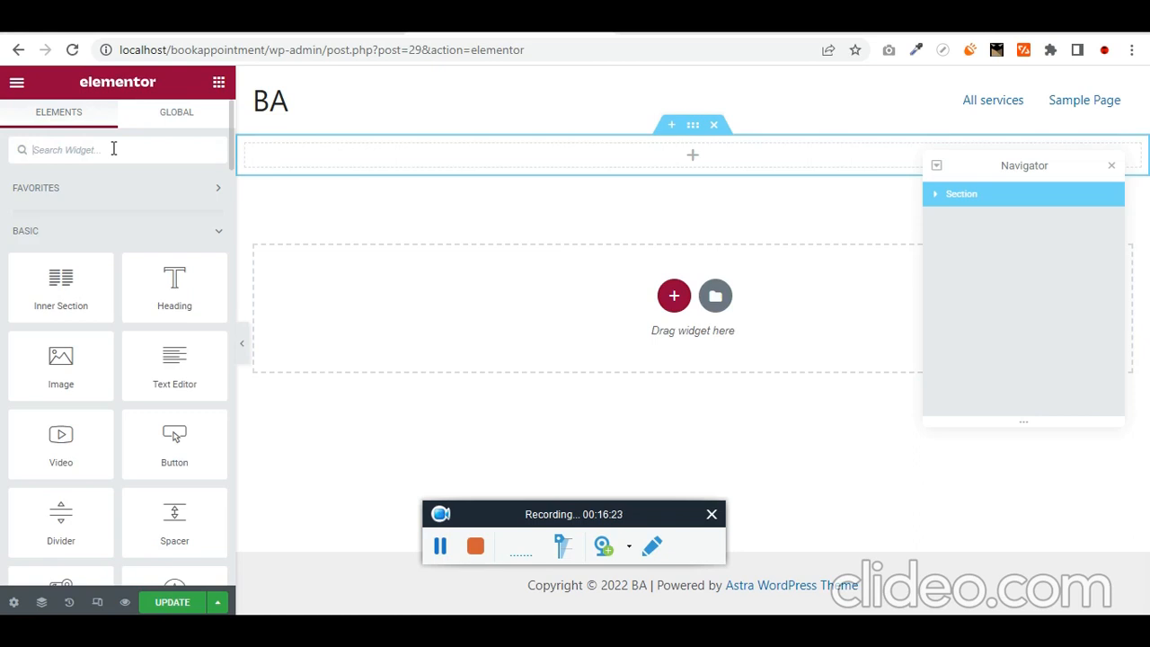
text(image)
drag(60, 208, 599, 158)
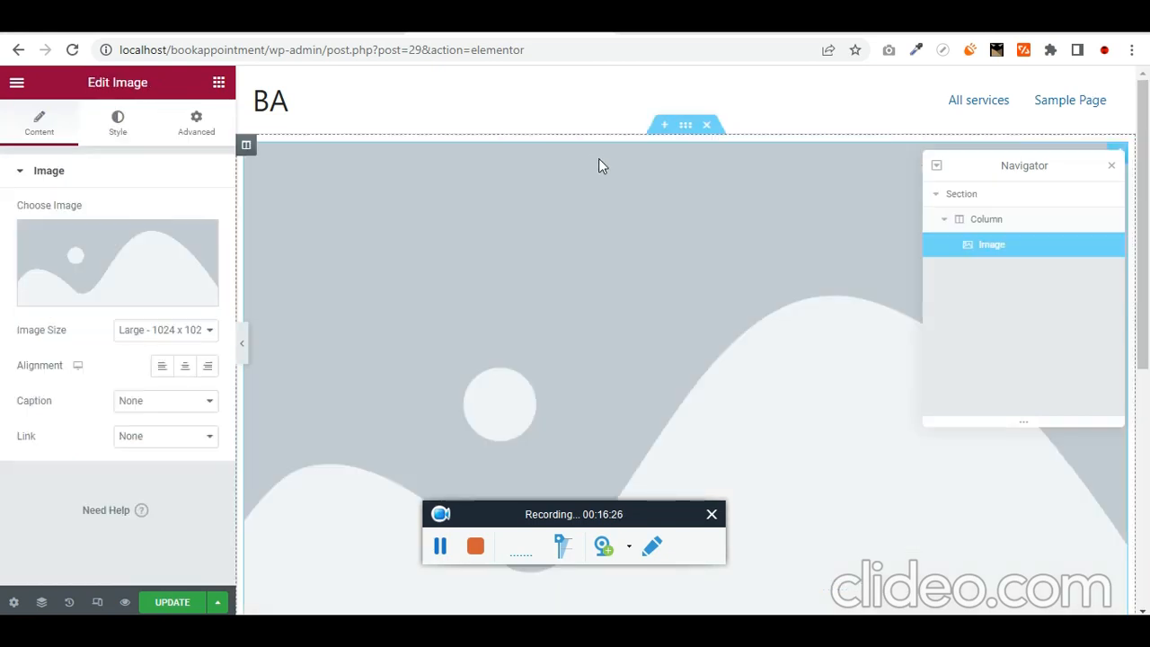
- Insert the dental-chair photo from the Media Library, then delete the image widget
click(115, 271)
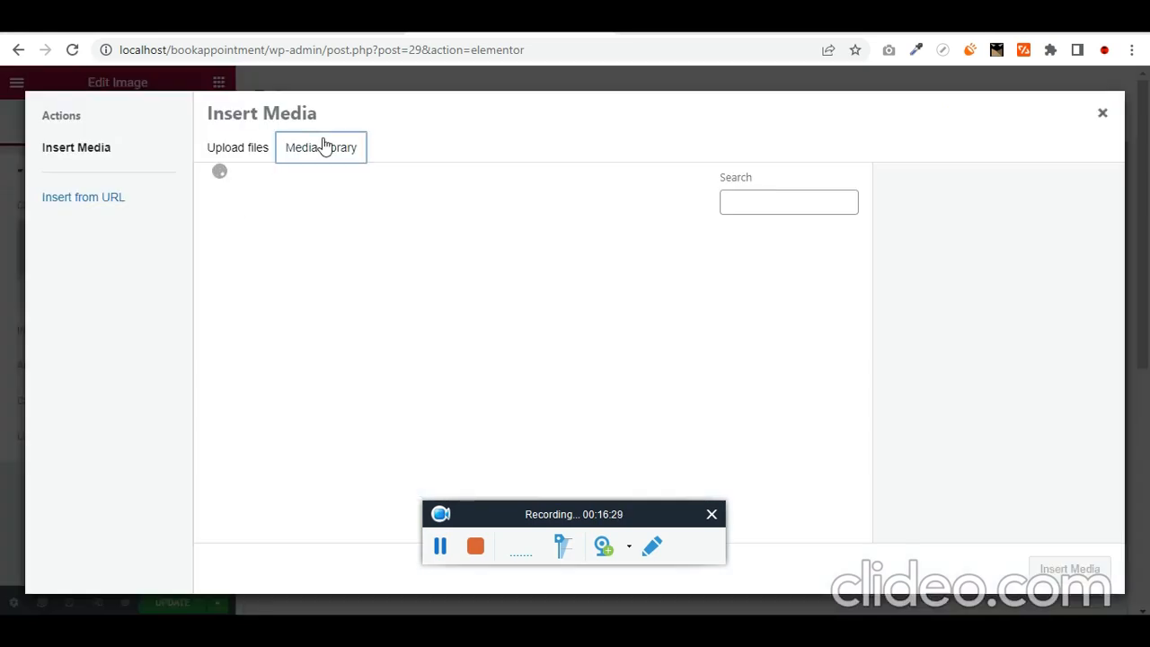
click(396, 297)
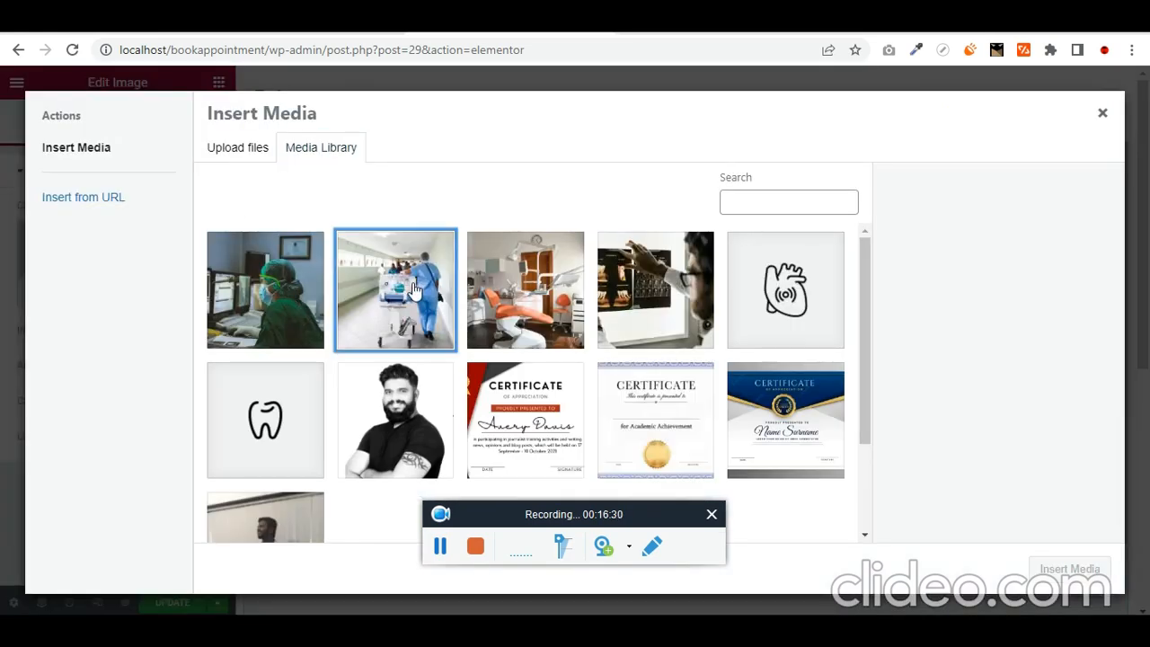
click(539, 296)
click(1096, 580)
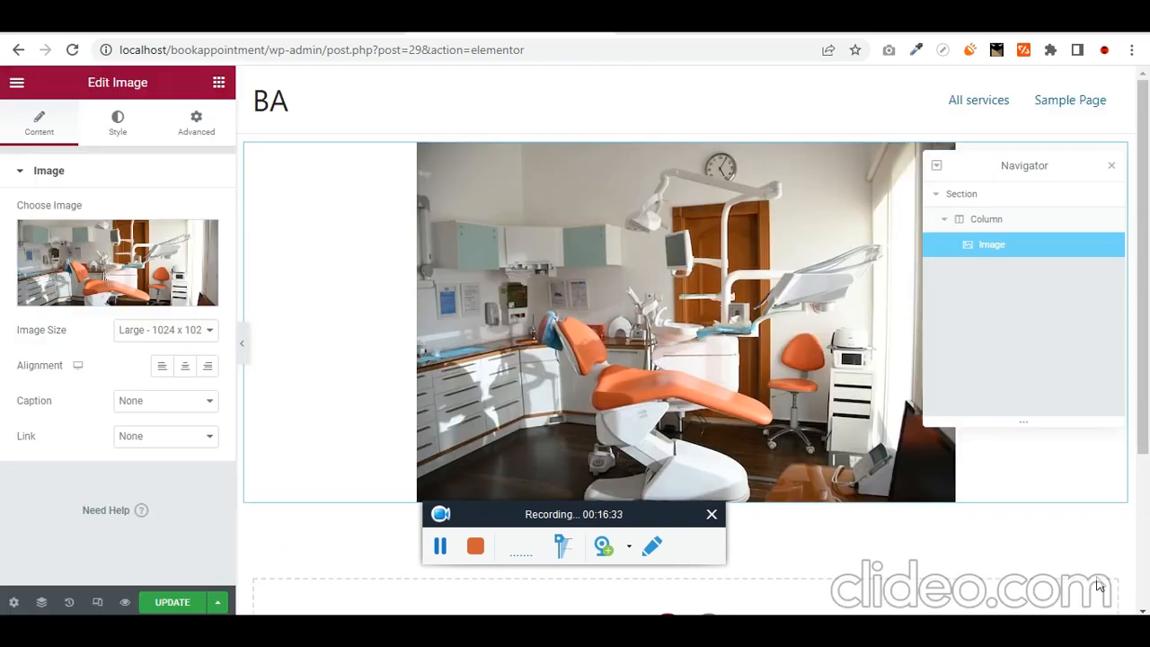
scroll(704, 303, down, 2)
scroll(408, 299, up, 1)
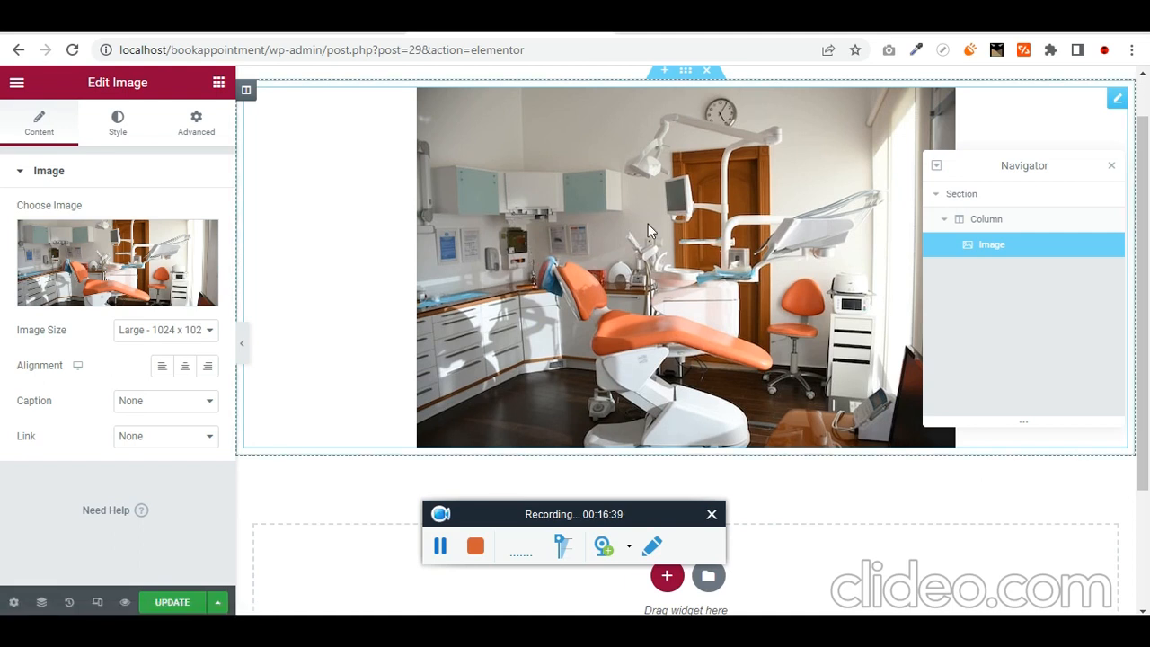
key(Delete)
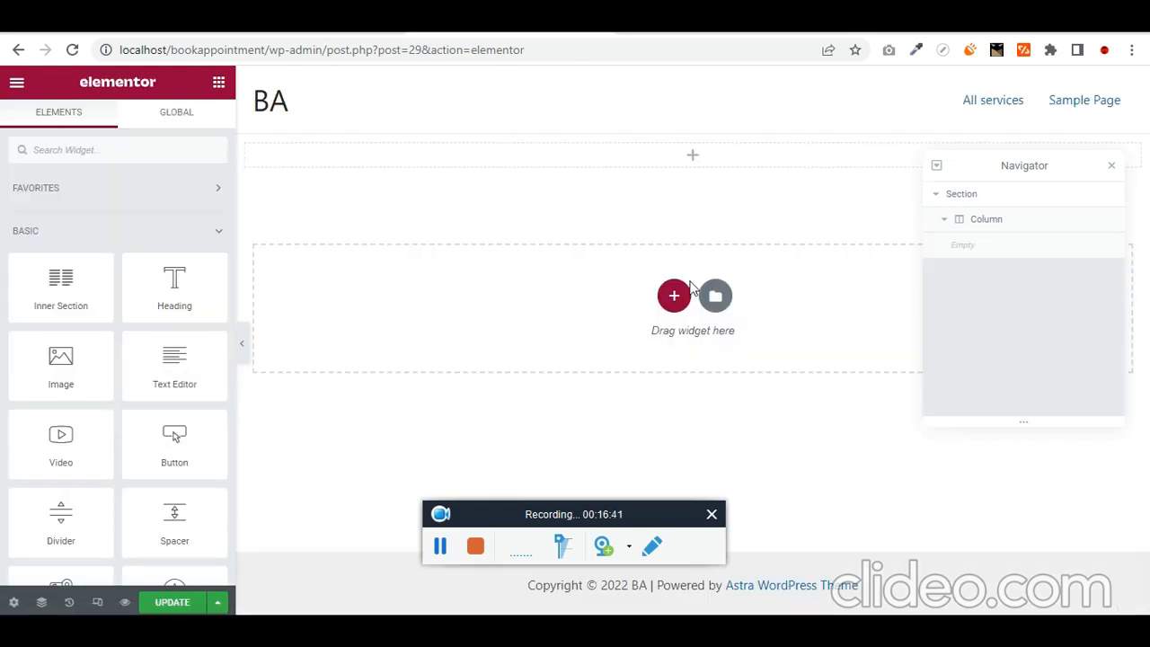
- Place a Listing Grid in the empty column, search its listings for 'all', then go to JetEngine
click(159, 144)
text(list)
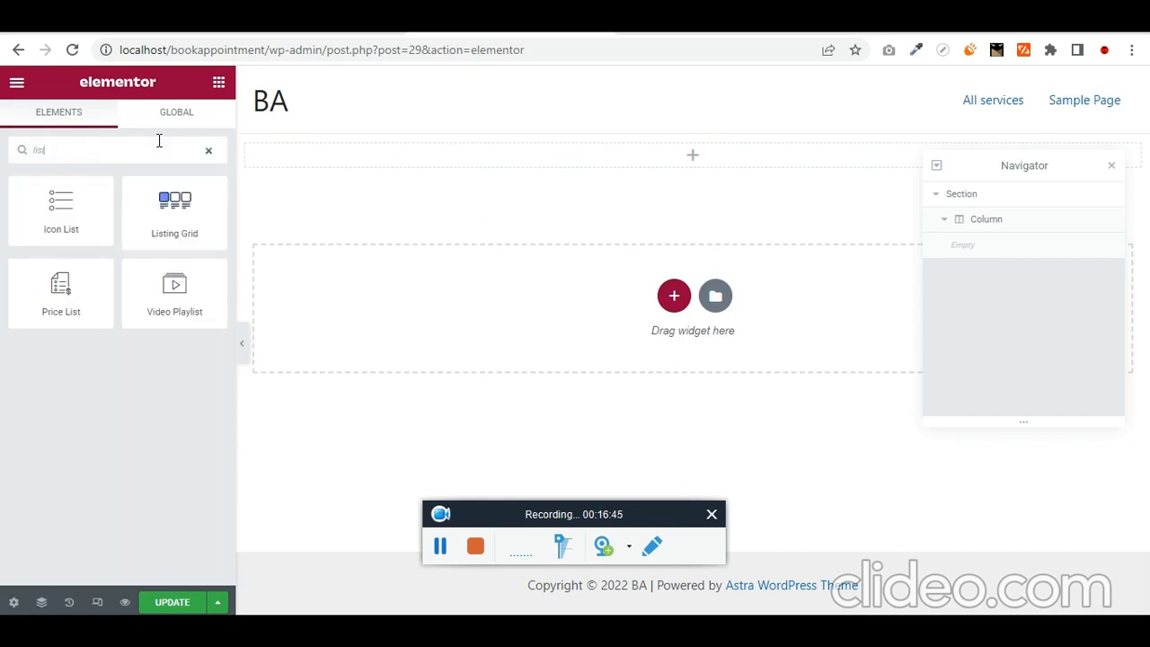
drag(175, 214, 633, 160)
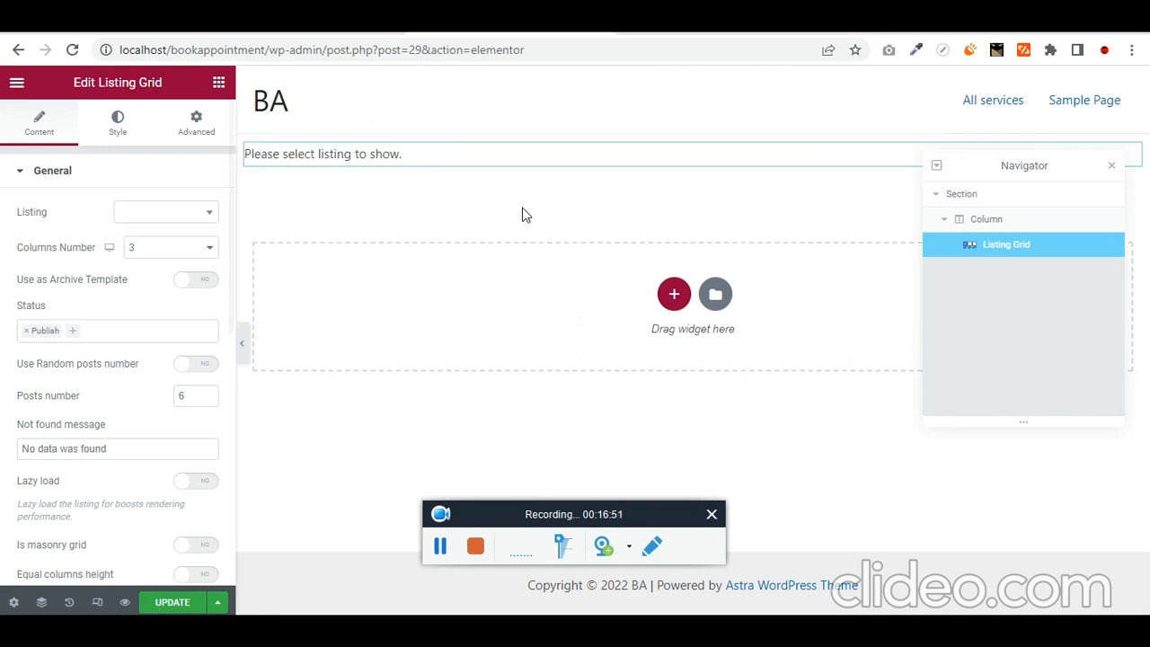
click(164, 215)
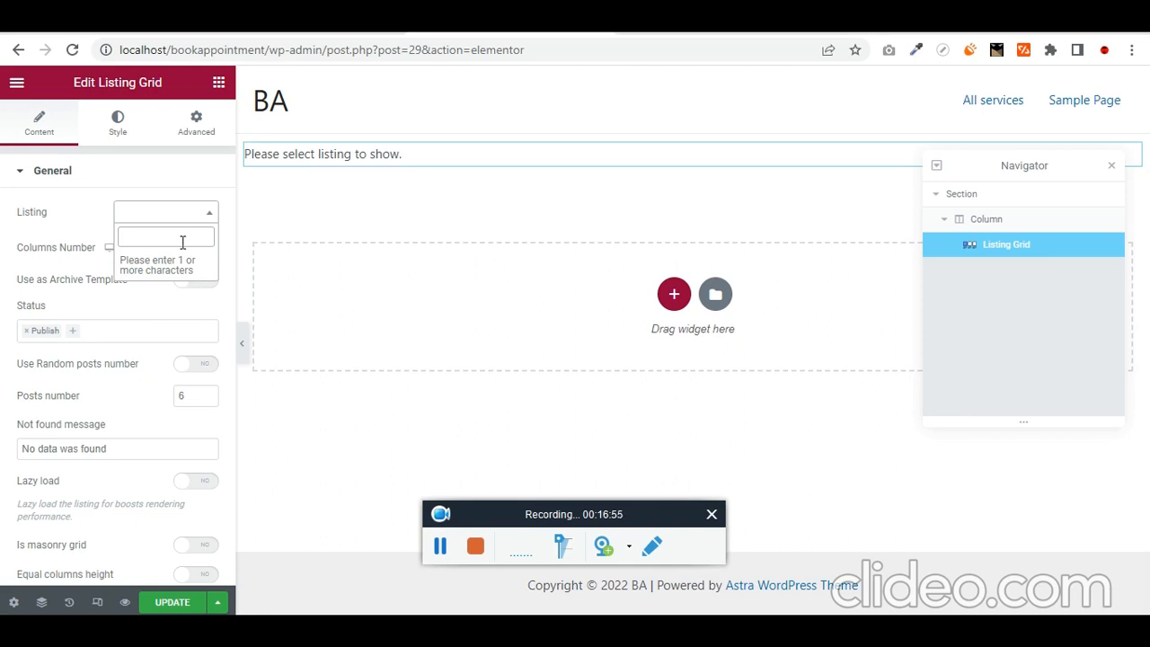
text(all)
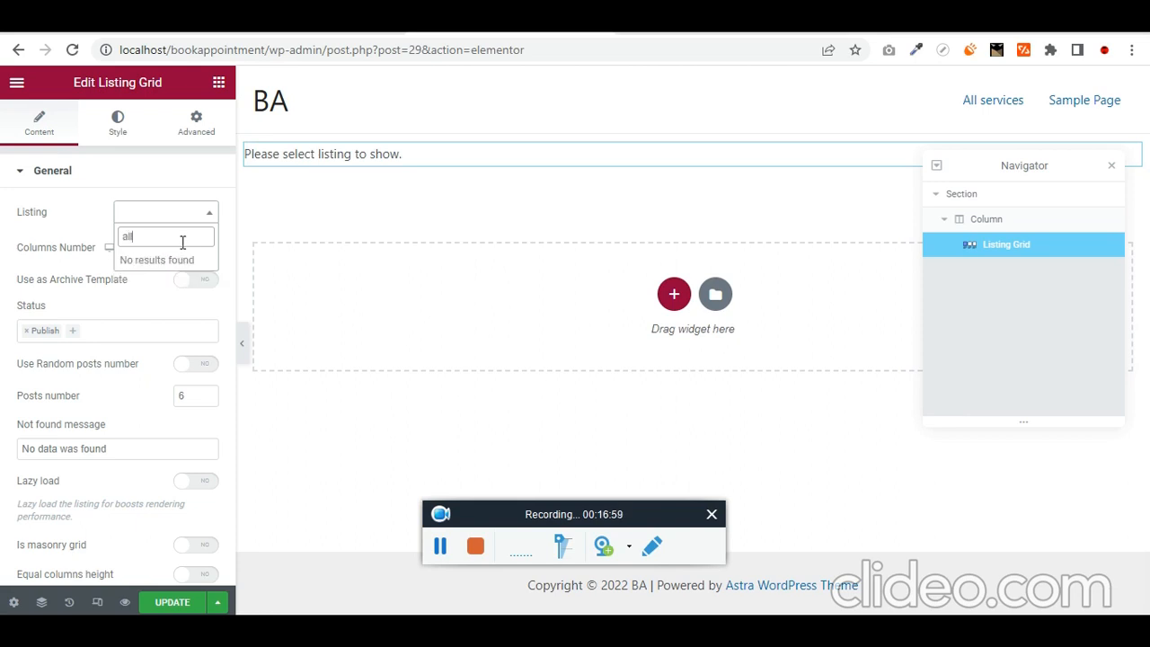
click(99, 21)
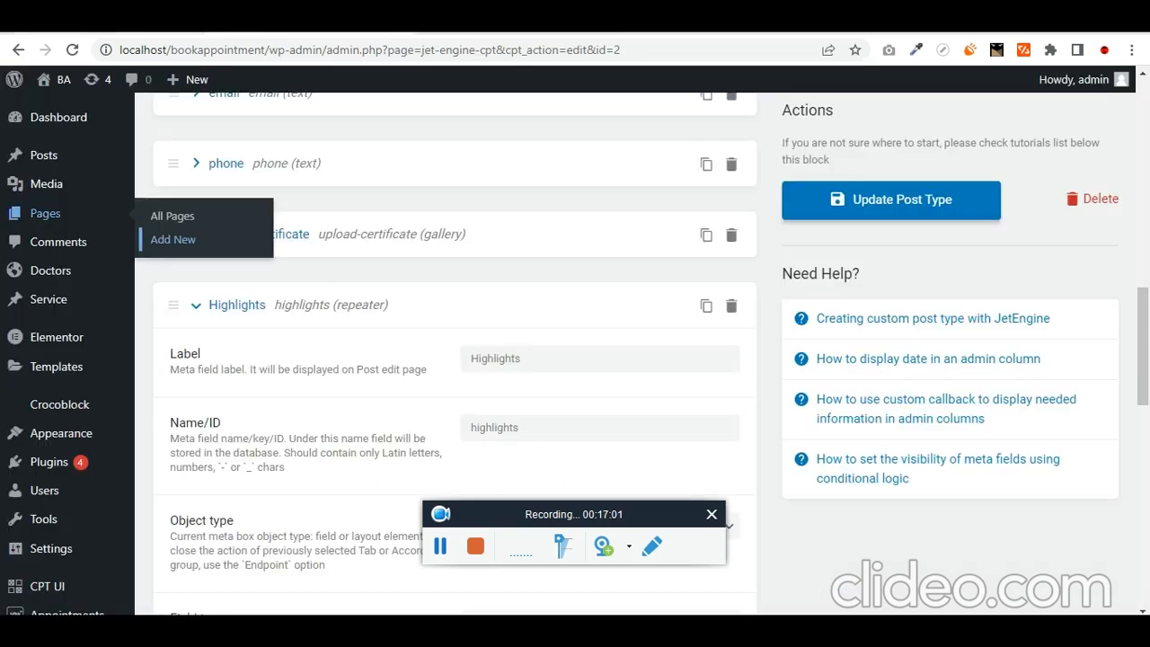
- Check JetEngine's Listing Items list for the Services listing
click(211, 21)
click(99, 21)
scroll(75, 521, down, 5)
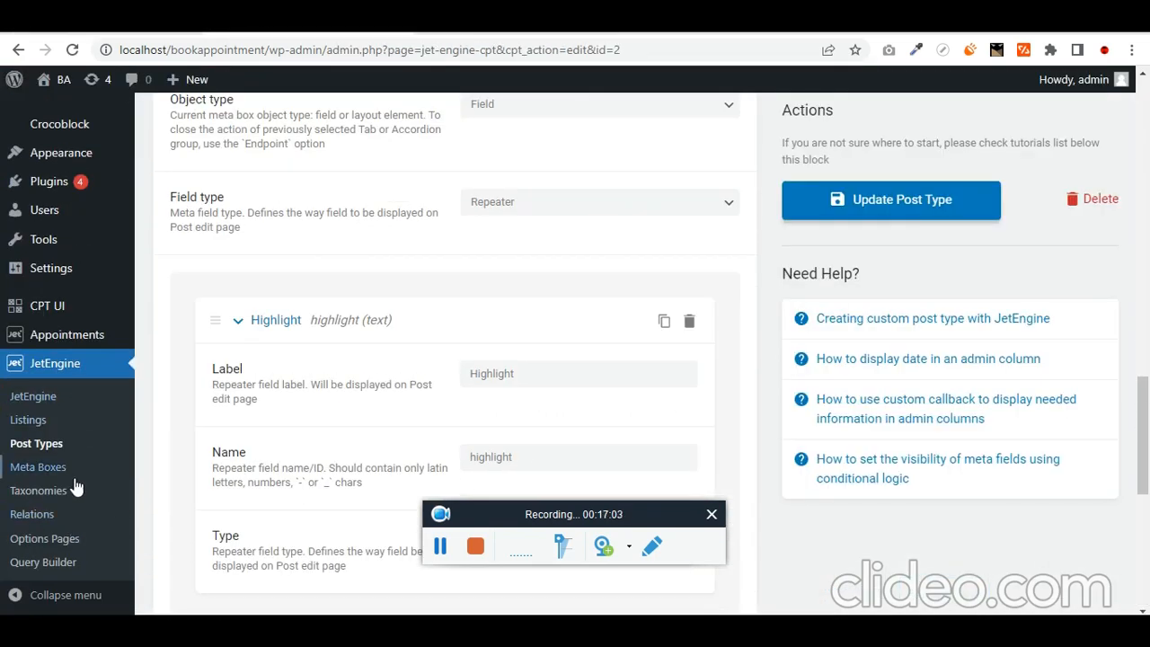
click(60, 434)
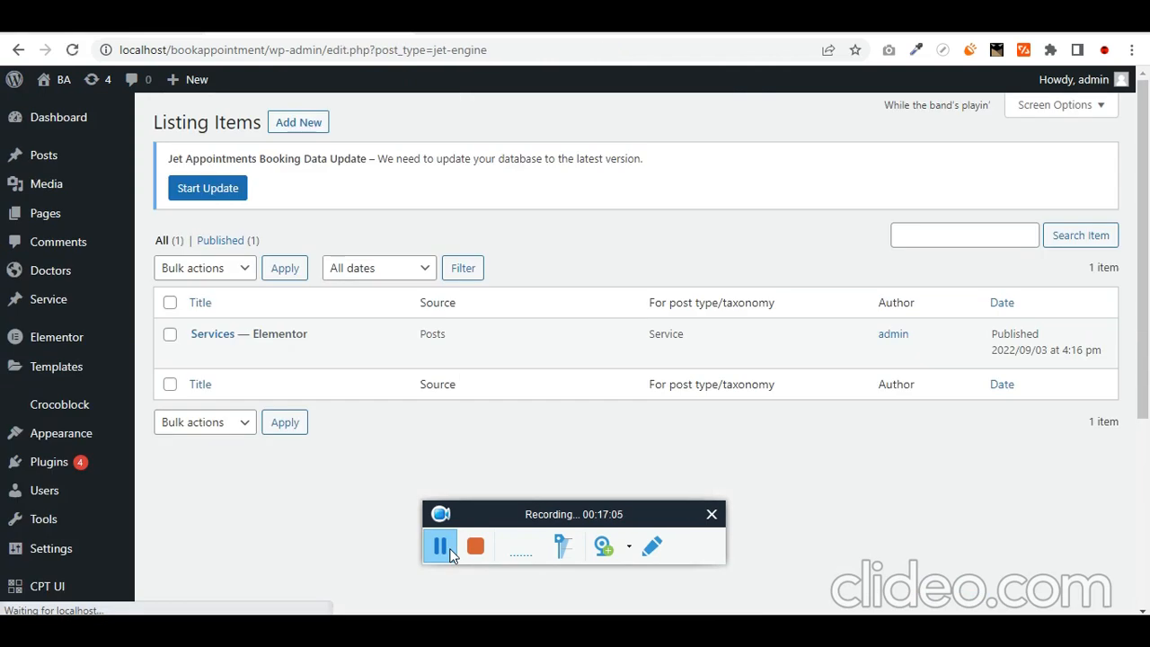
- Back in Elementor, set the Listing Grid's listing to Services and save the page
click(315, 21)
text(s)
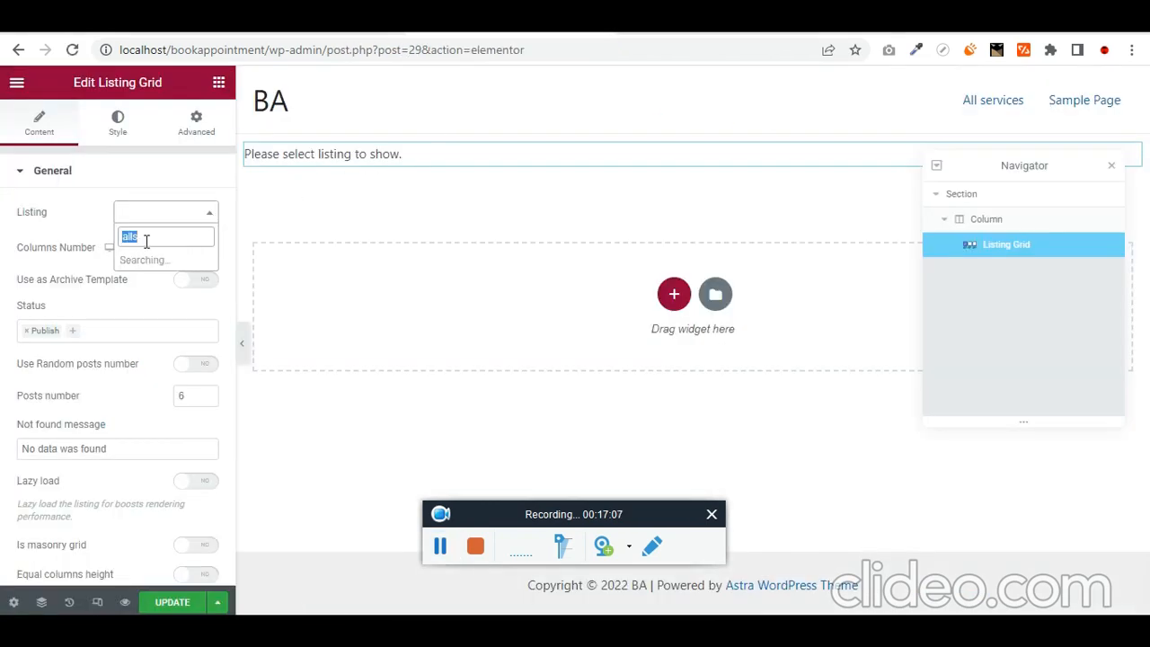
text(erv)
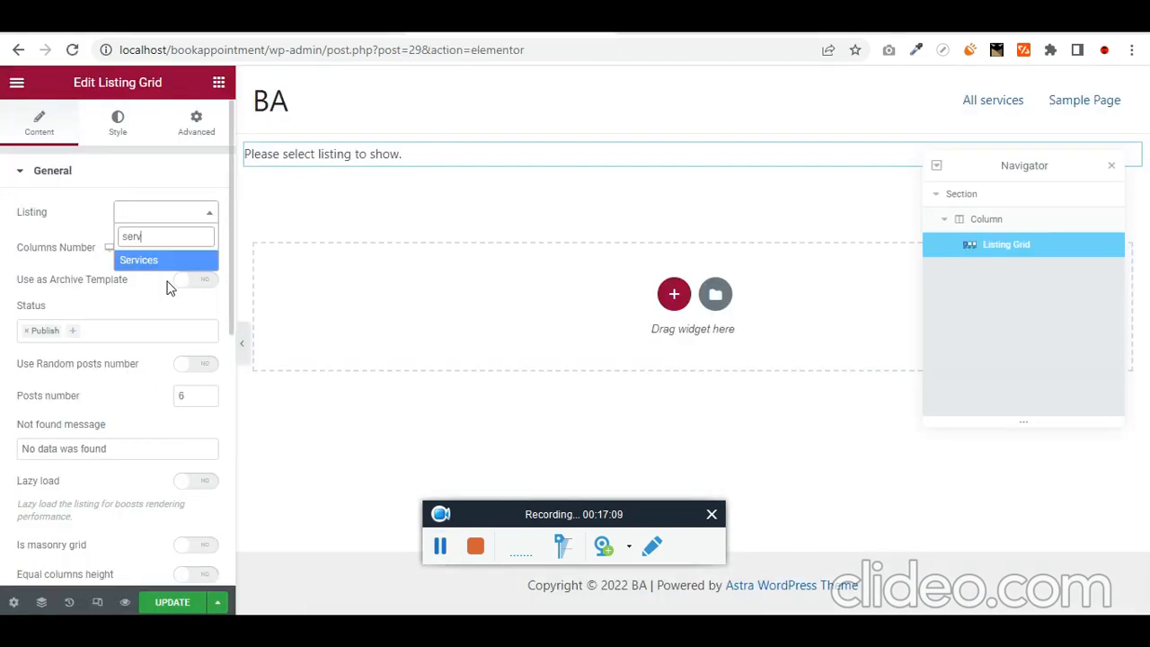
key(Return)
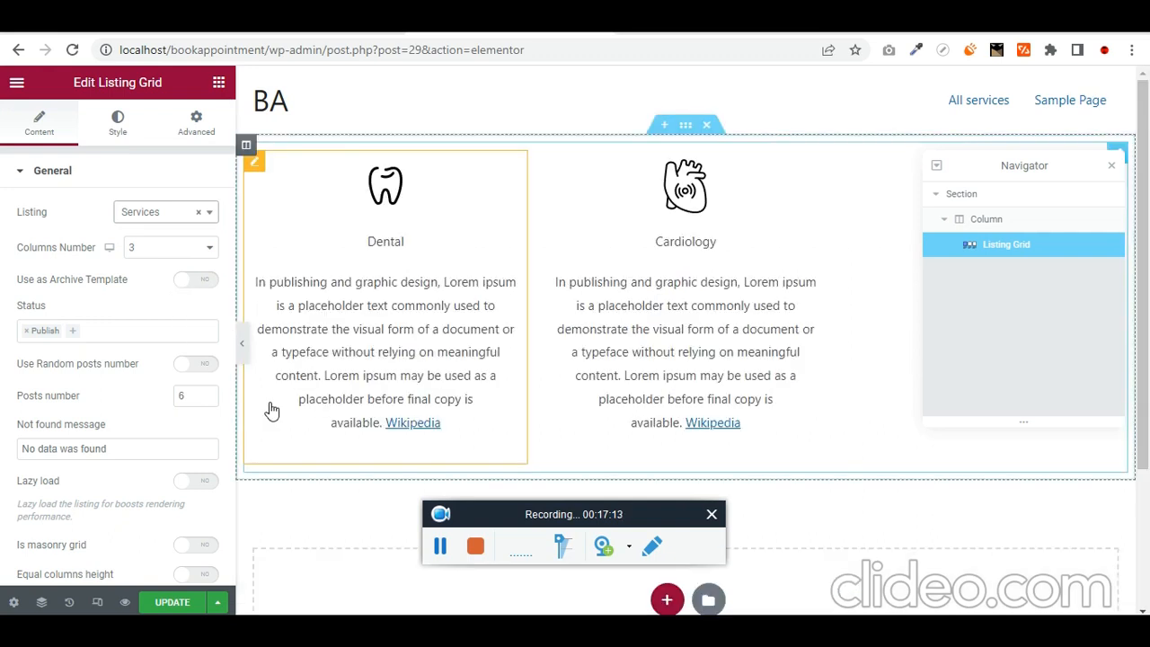
click(173, 602)
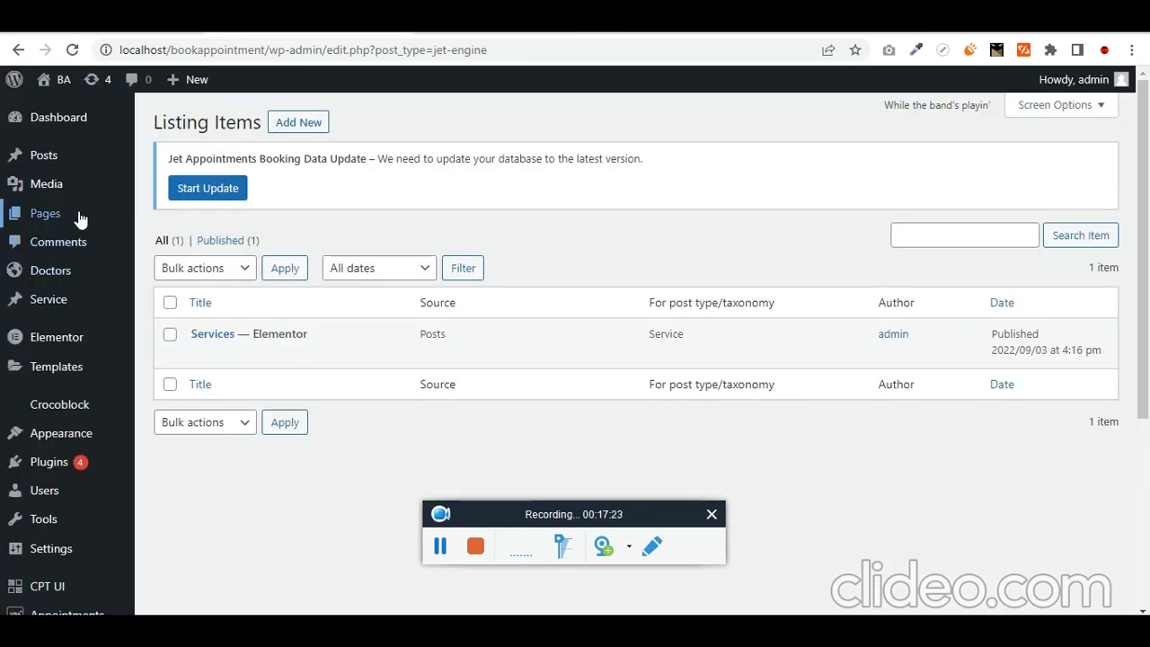
- Browse the admin menu to the JetEngine post types list
mouse_move(79, 218)
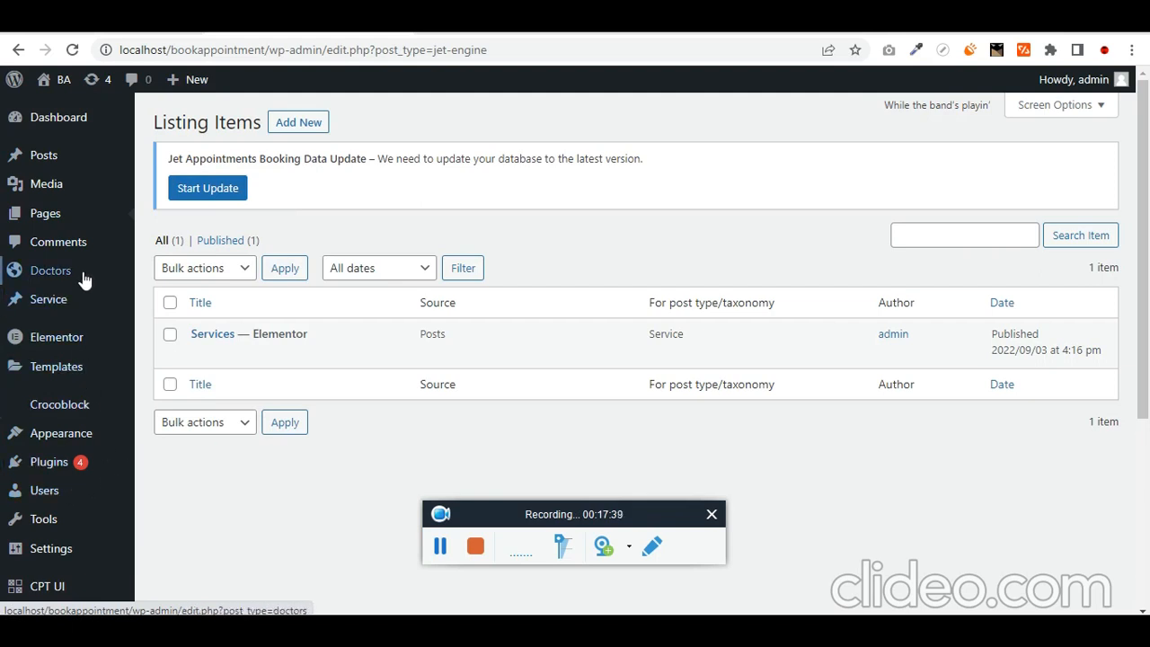
mouse_move(79, 293)
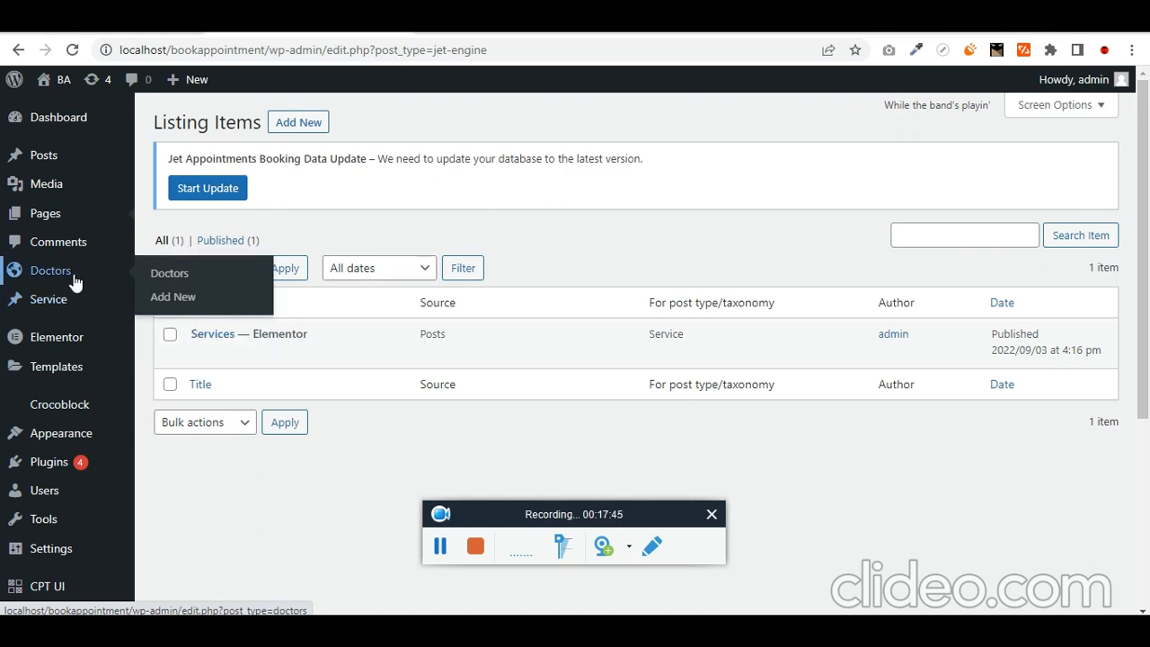
scroll(77, 372, down, 2)
mouse_move(112, 433)
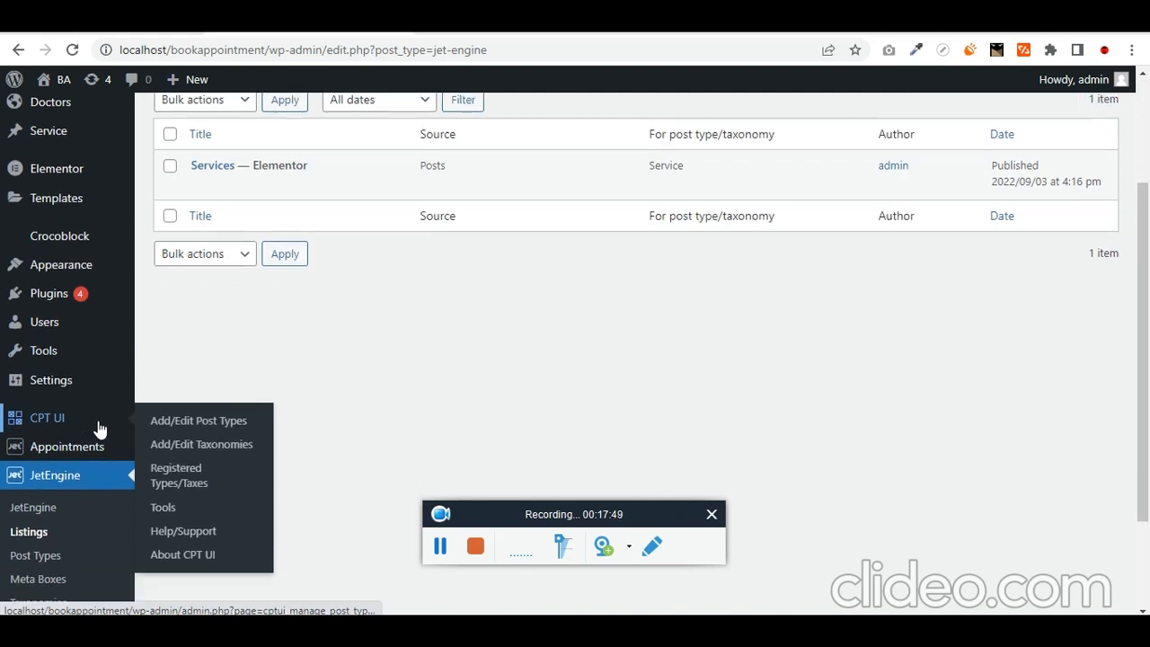
scroll(99, 423, down, 2)
click(95, 425)
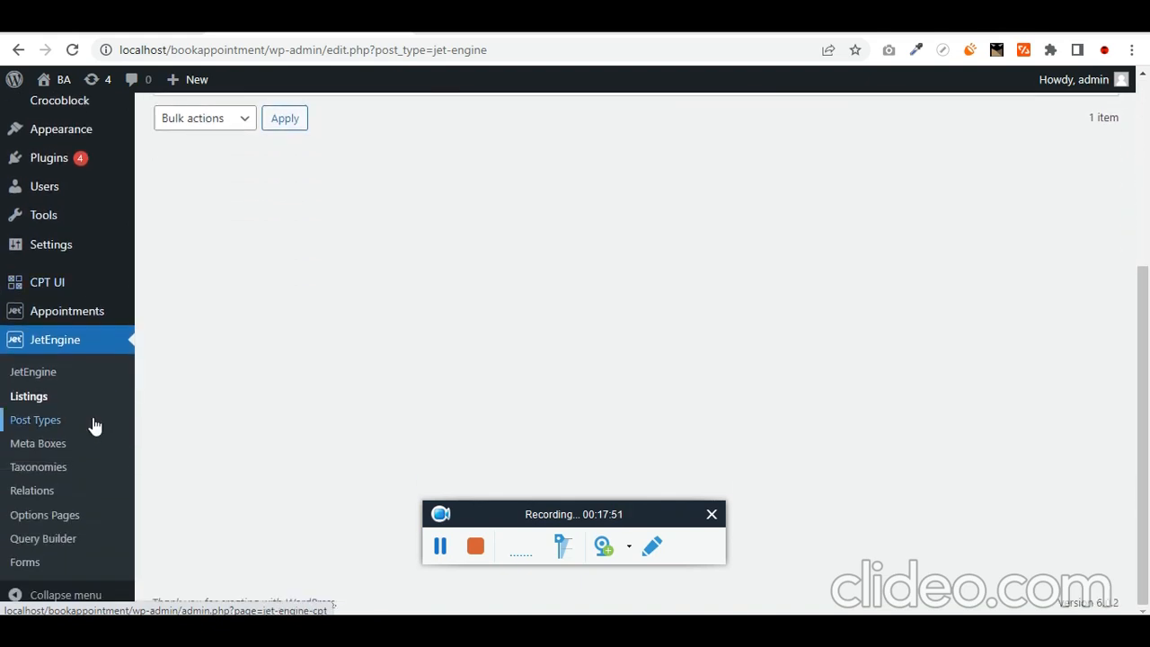
- Open Elementor's Theme Builder, choose Single Post, and add a new template
scroll(79, 307, up, 2)
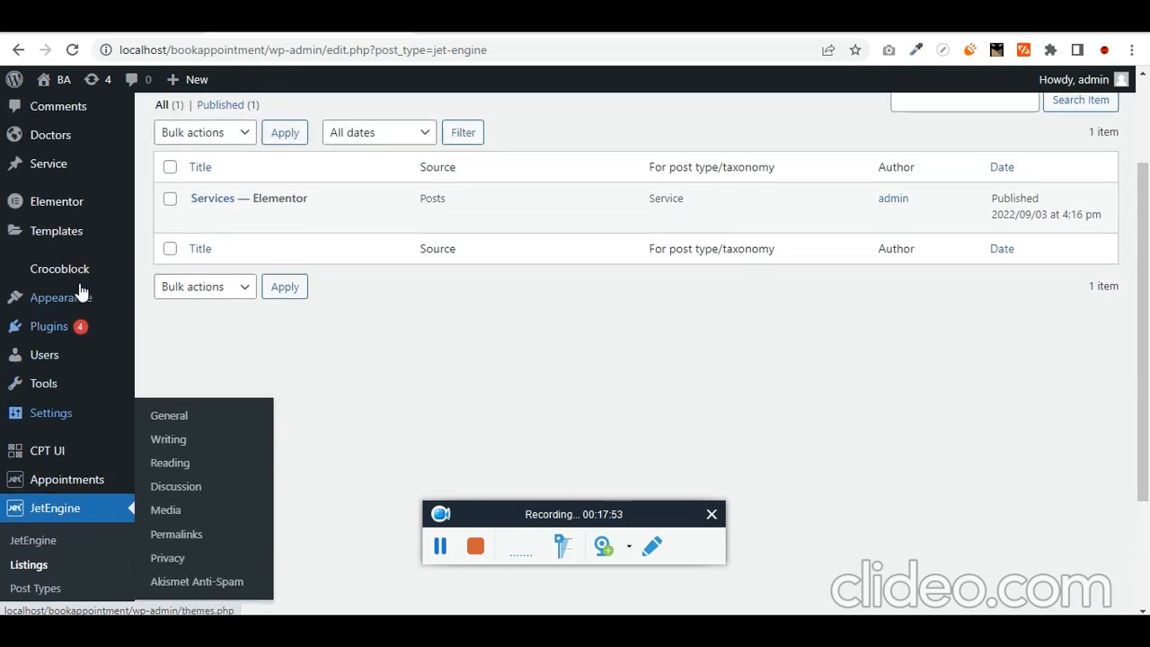
mouse_move(90, 245)
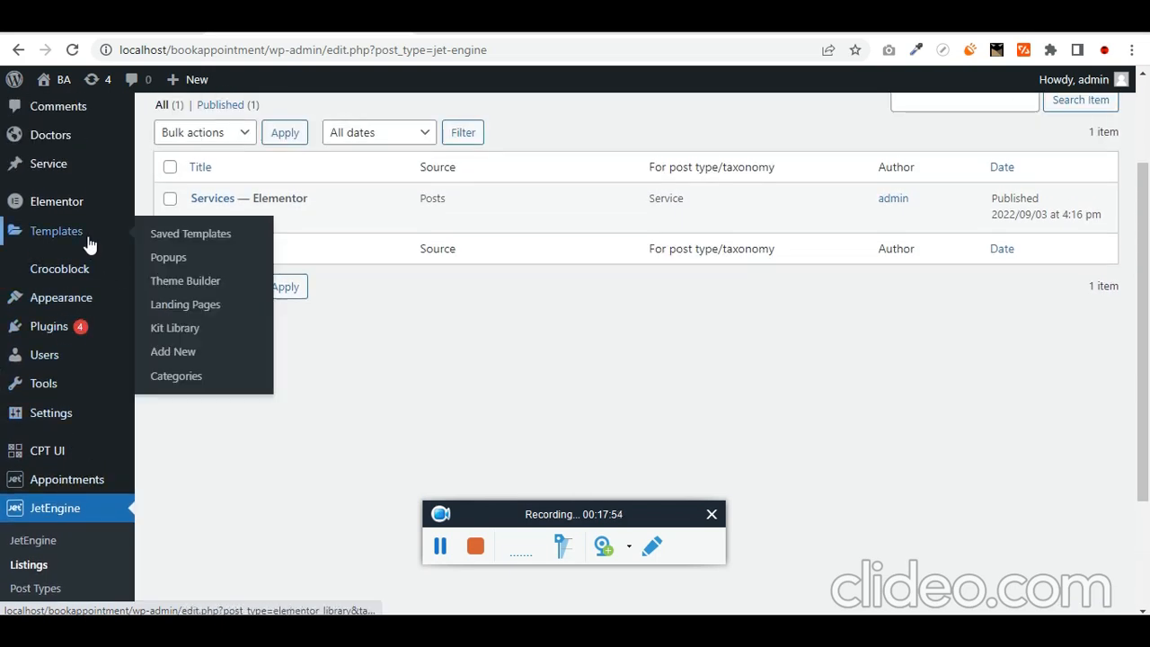
click(222, 284)
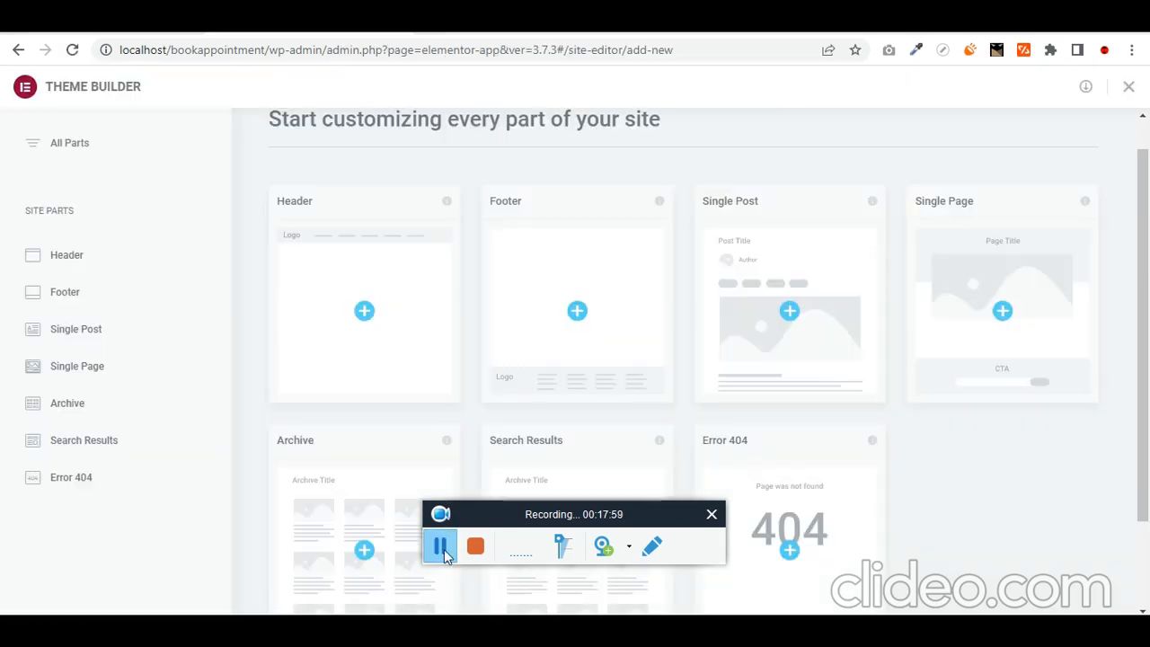
click(91, 332)
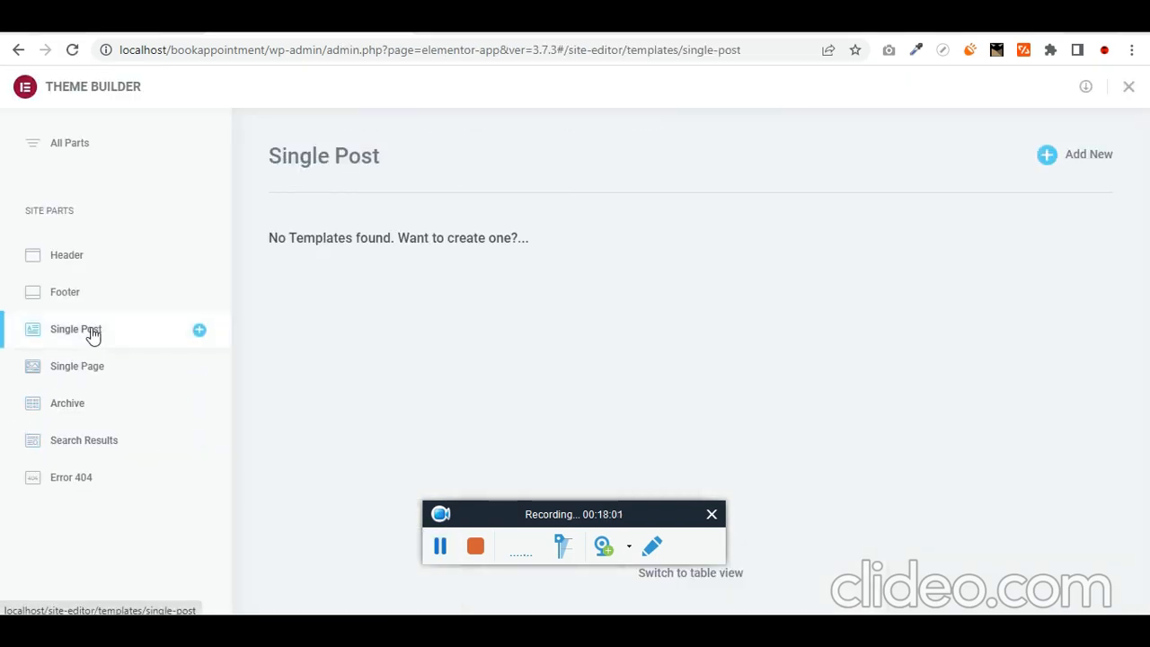
click(1072, 155)
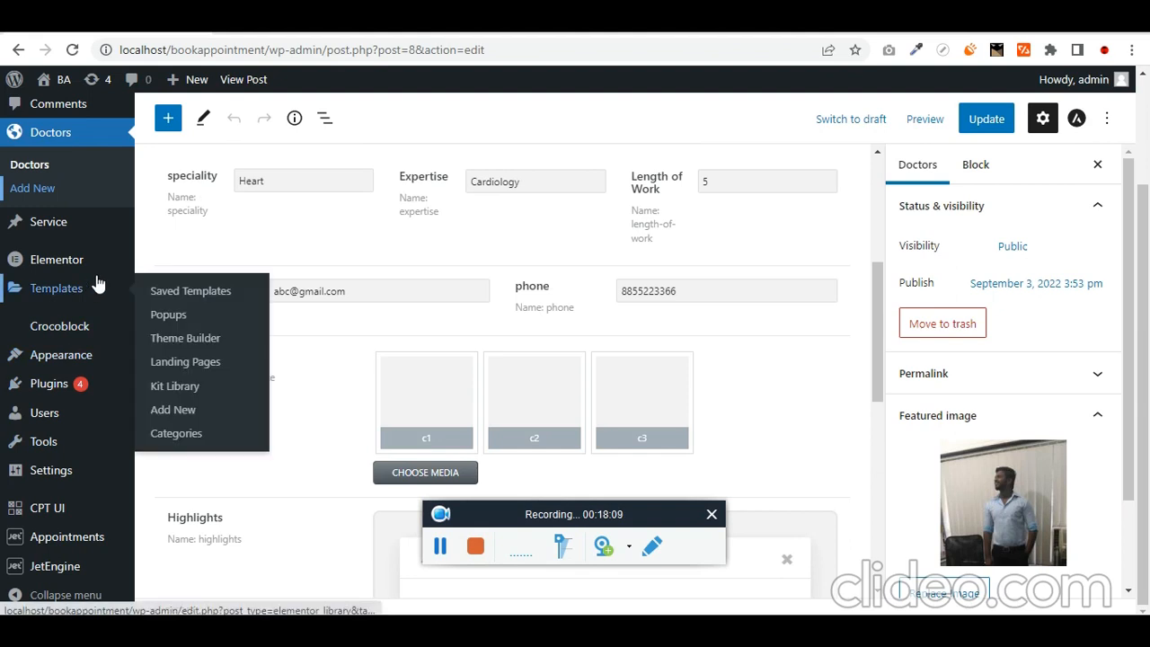
- Open the second doctor post from the Doctors list for editing
scroll(18, 472, up, 3)
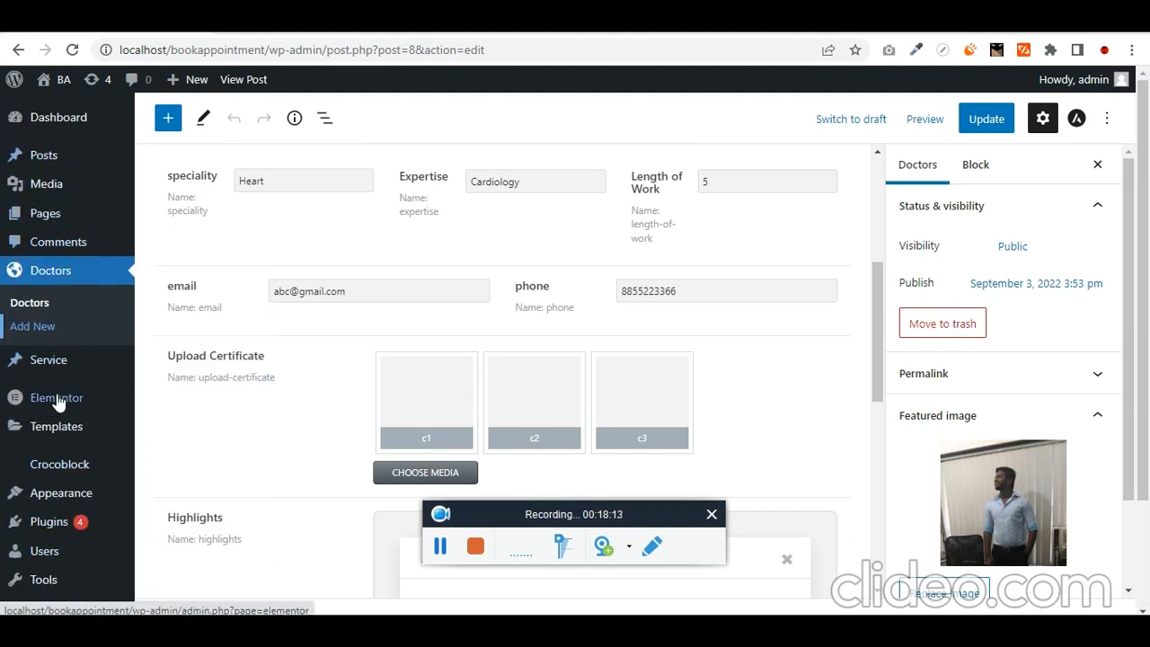
mouse_move(86, 363)
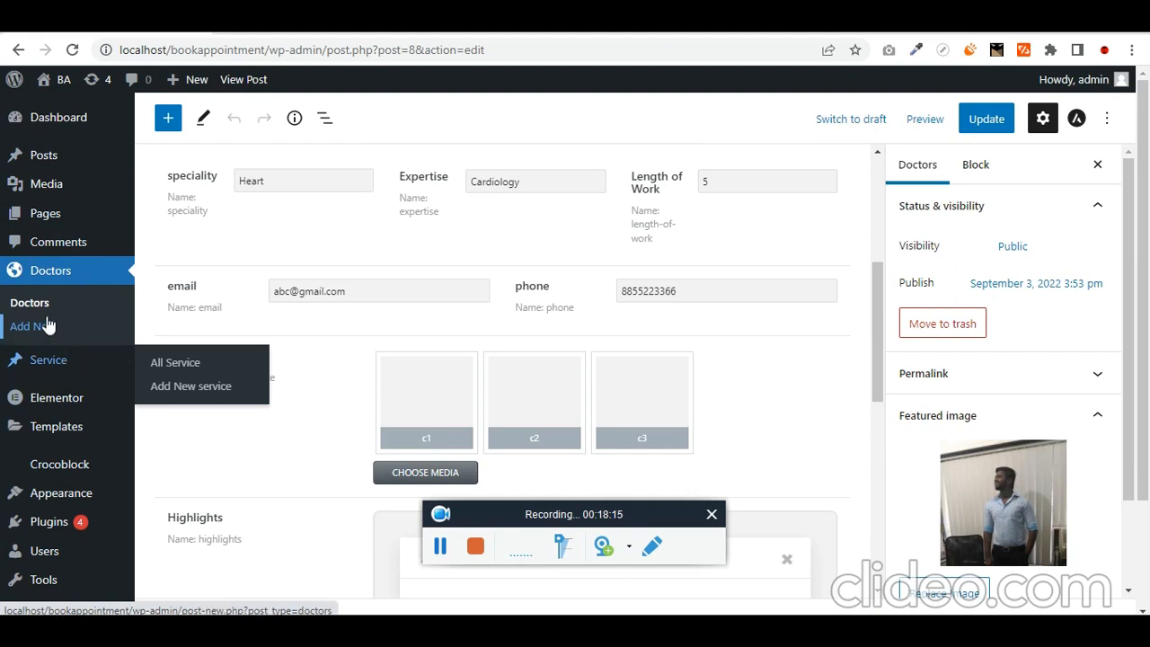
click(18, 305)
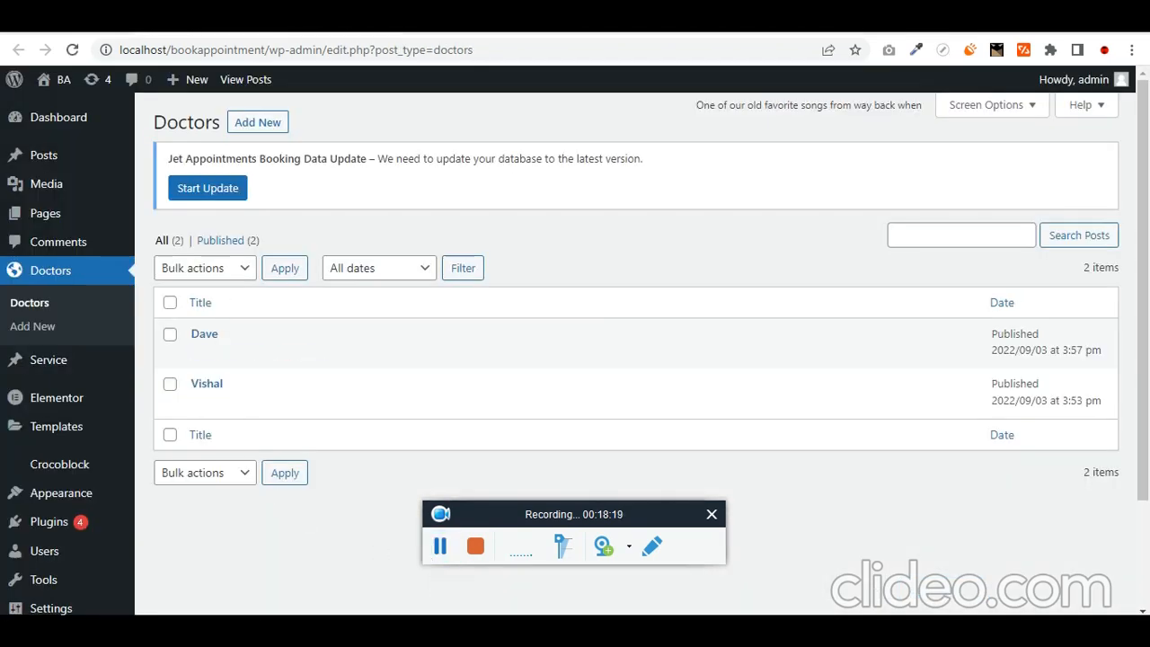
click(204, 335)
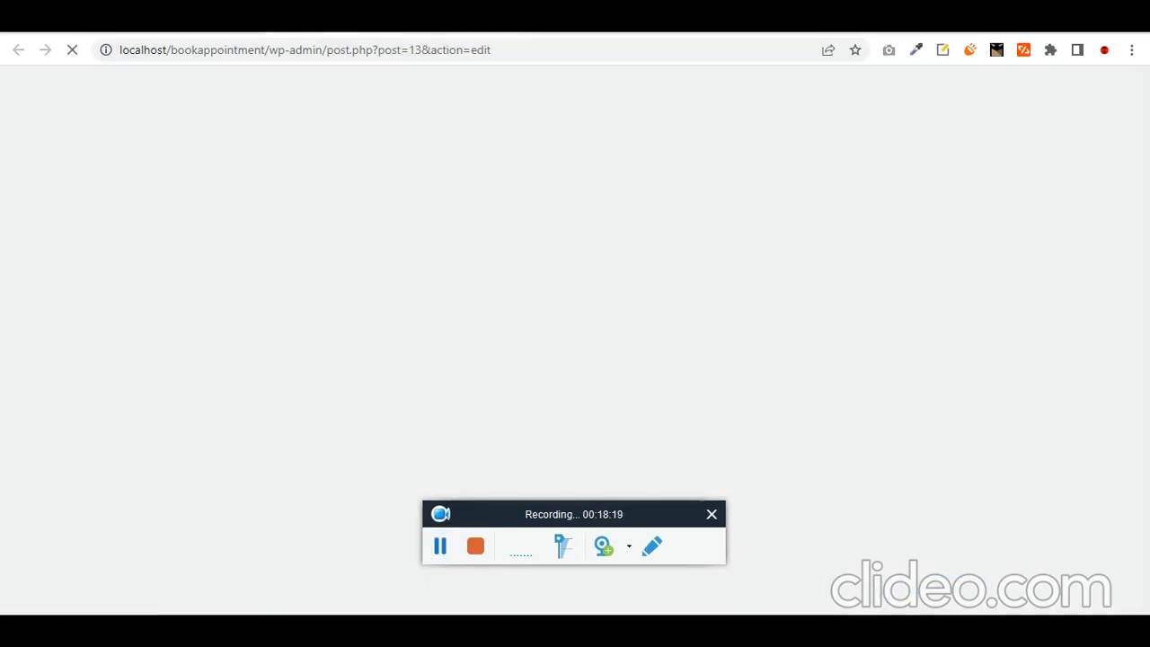
click(440, 553)
click(439, 553)
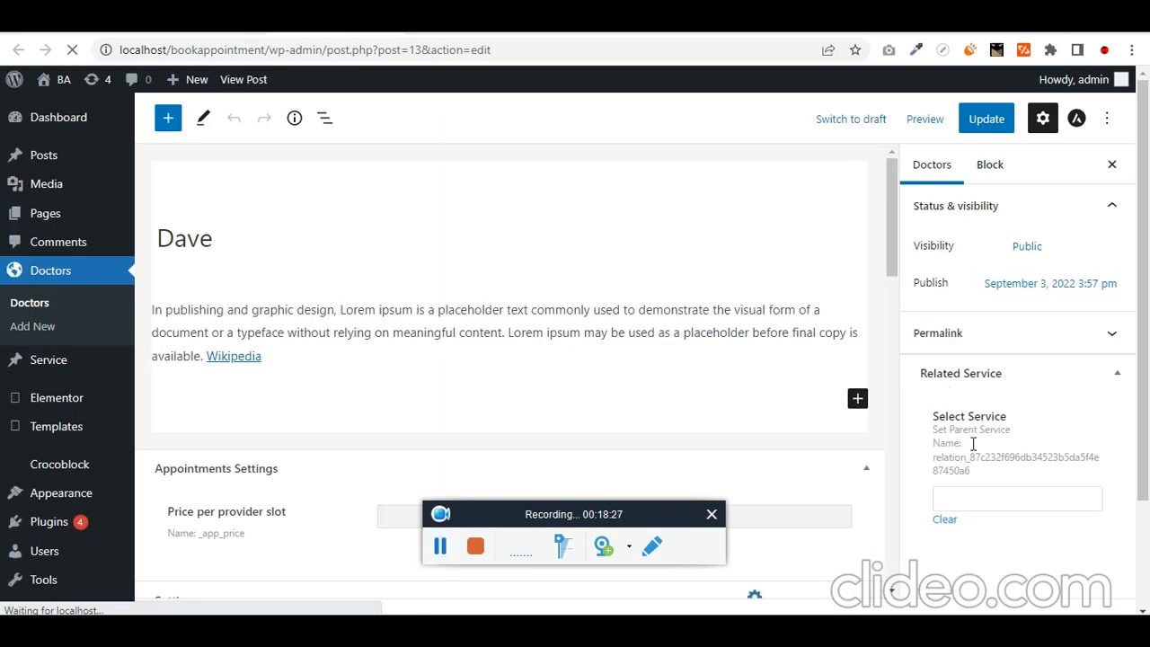
- Set the doctor's Related Service to Dental and update the post
click(970, 499)
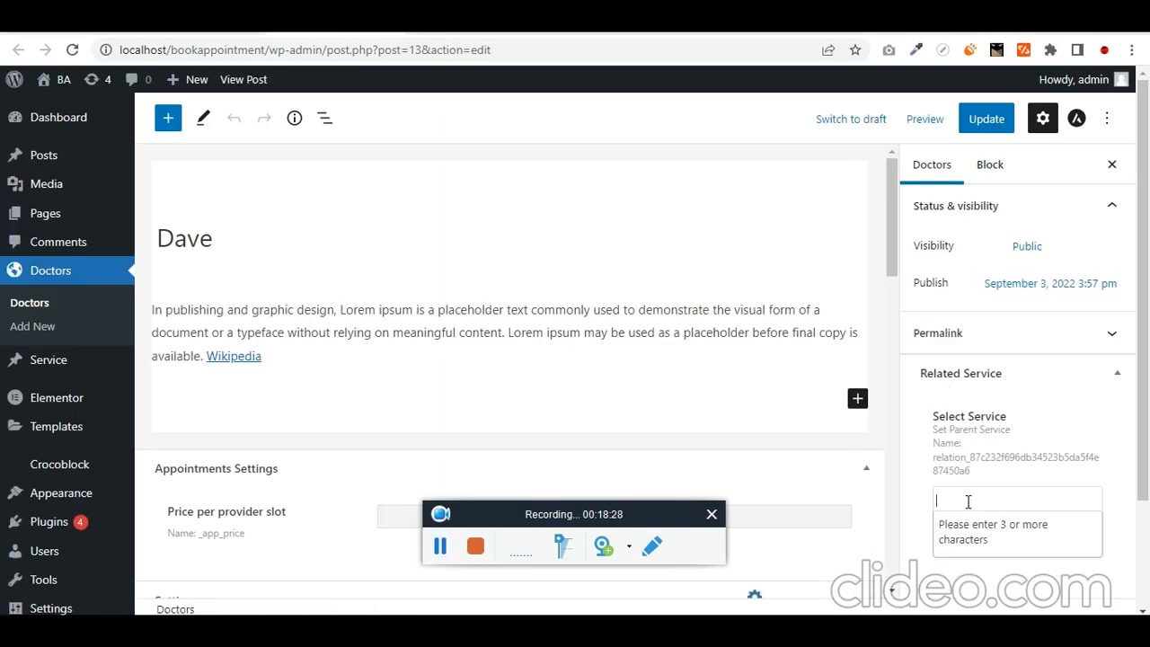
text(den)
scroll(555, 416, down, 2)
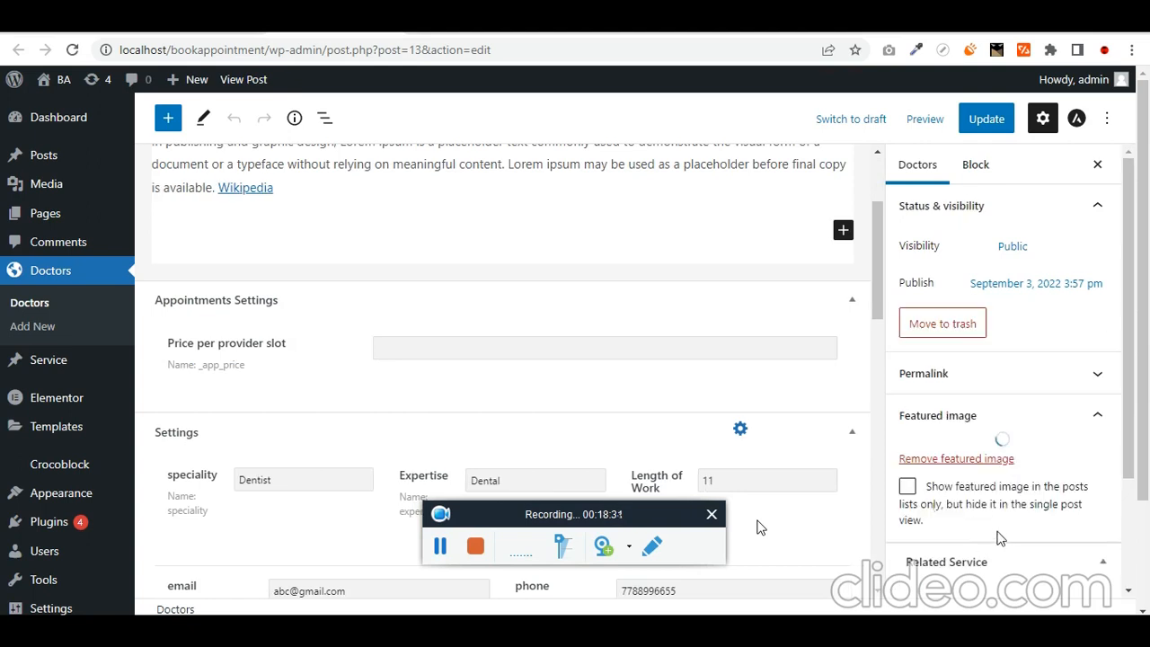
scroll(1001, 534, down, 2)
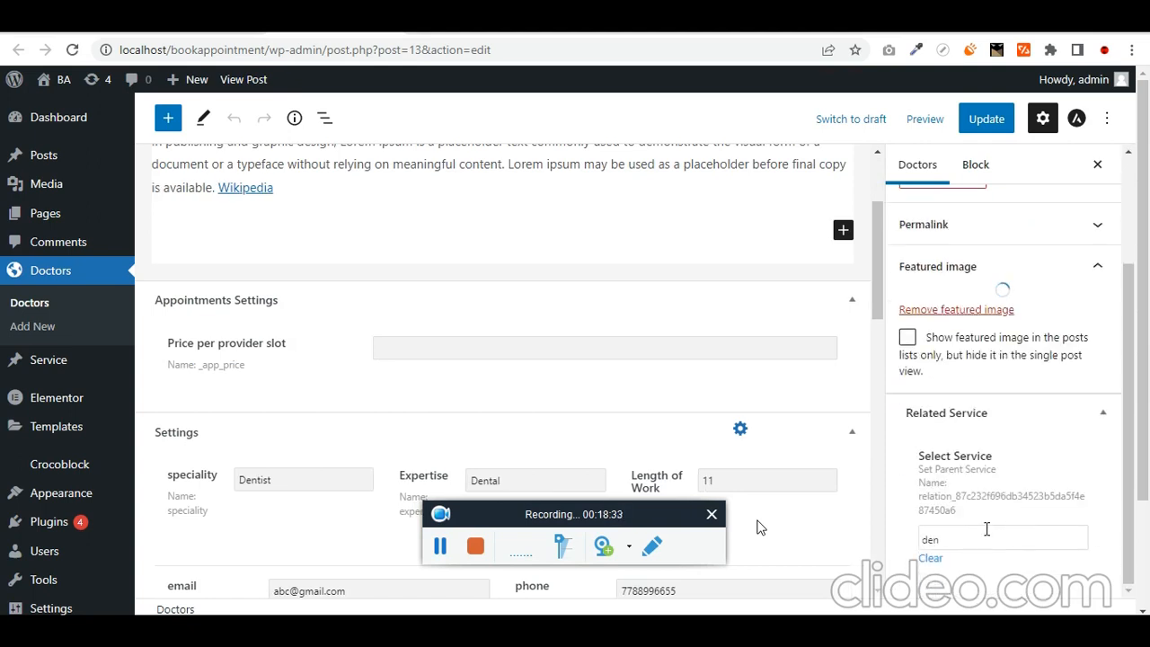
text(tal)
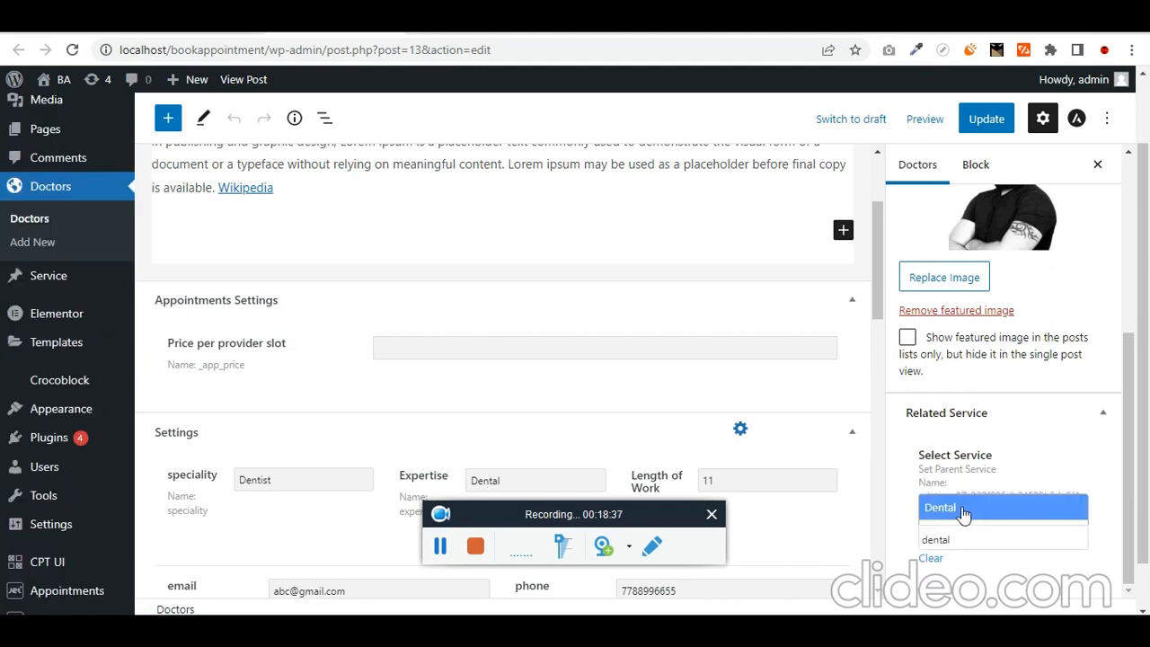
click(963, 509)
click(985, 120)
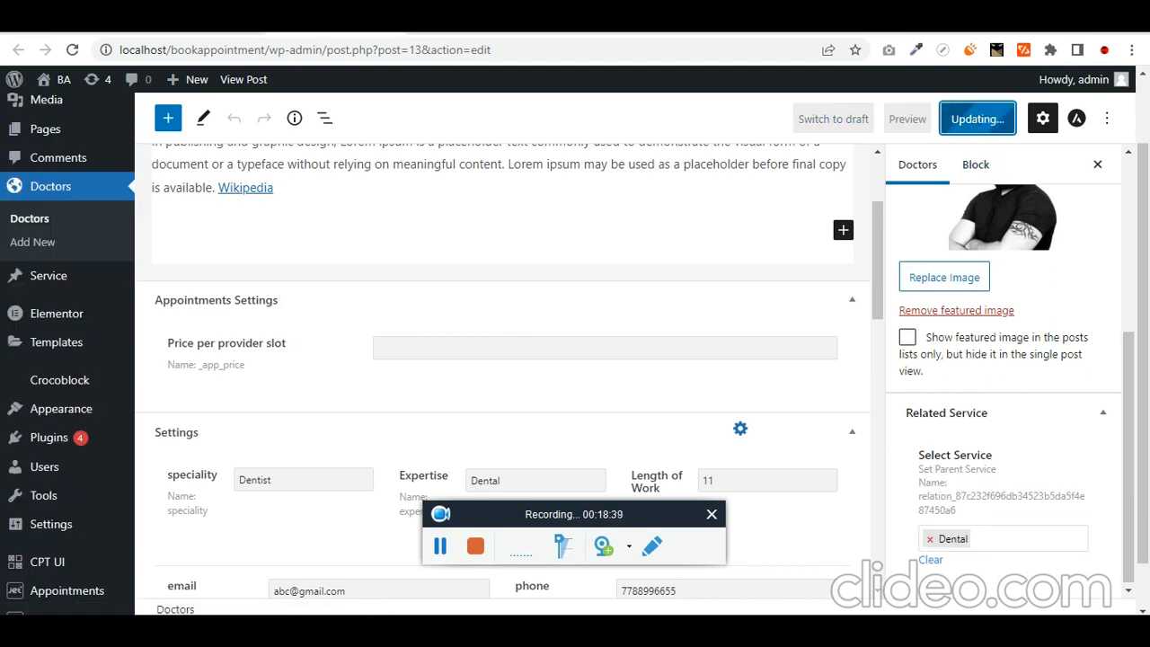
click(464, 23)
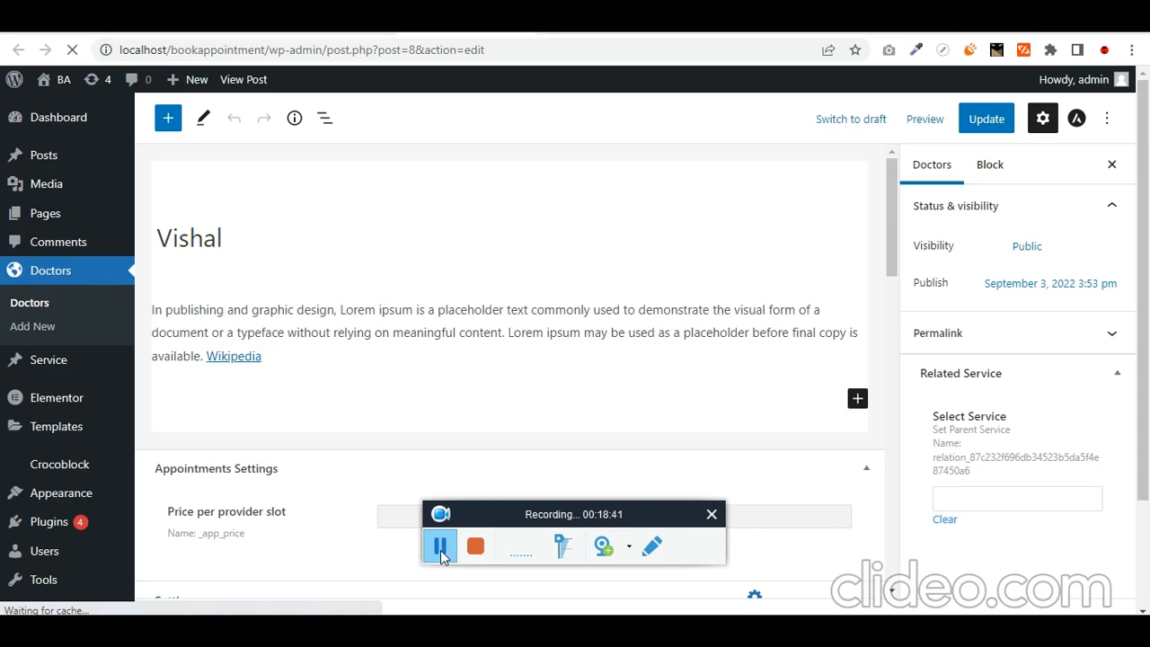
click(413, 28)
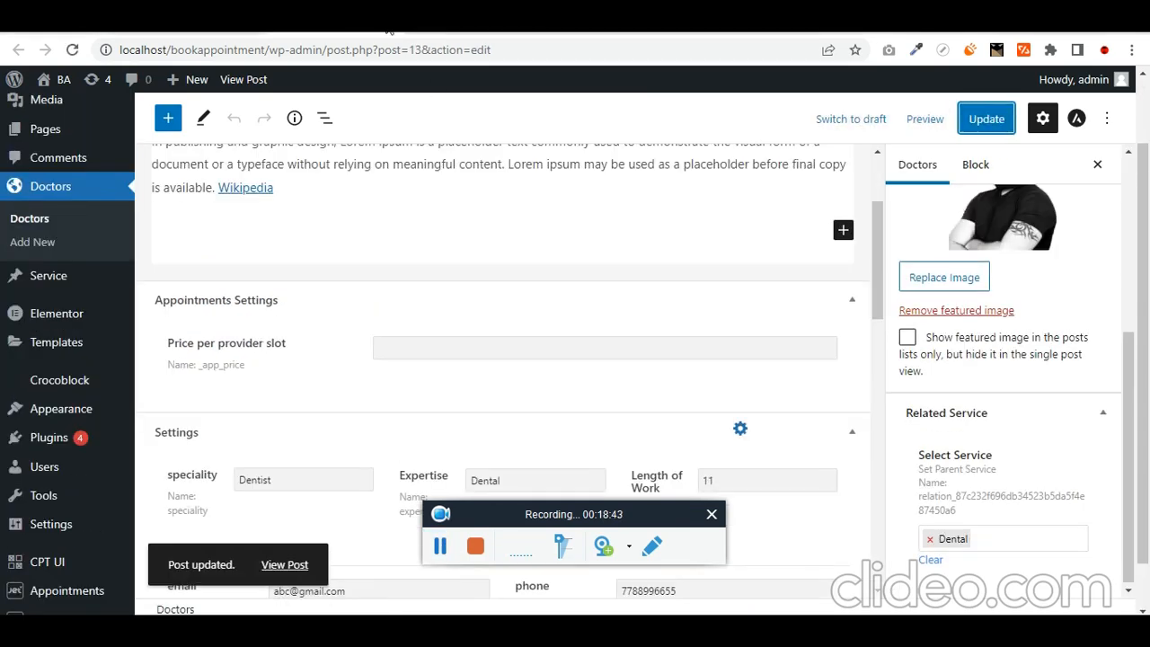
click(340, 28)
- Close the template library and expand the Page Settings preview options
click(391, 29)
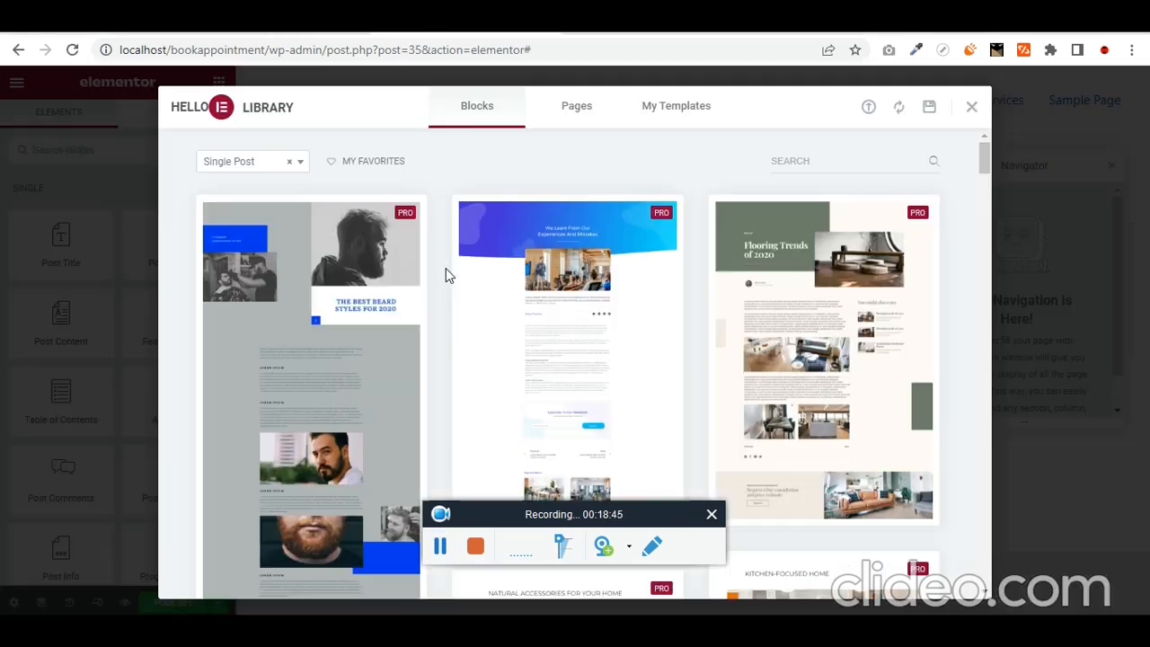
click(970, 106)
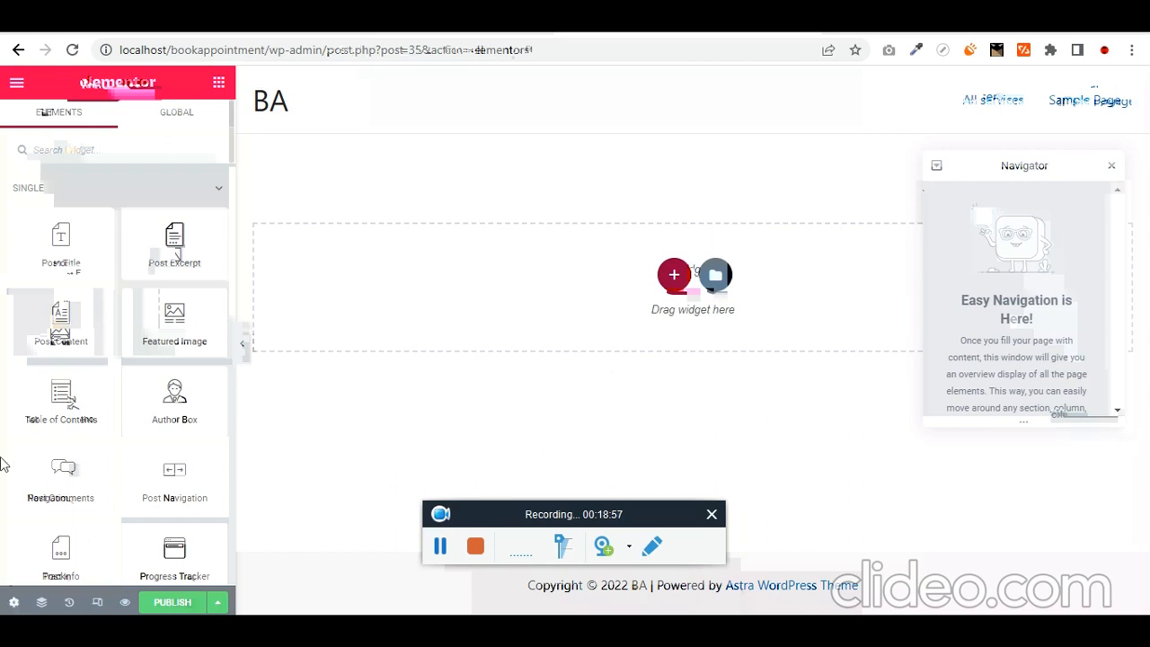
click(12, 603)
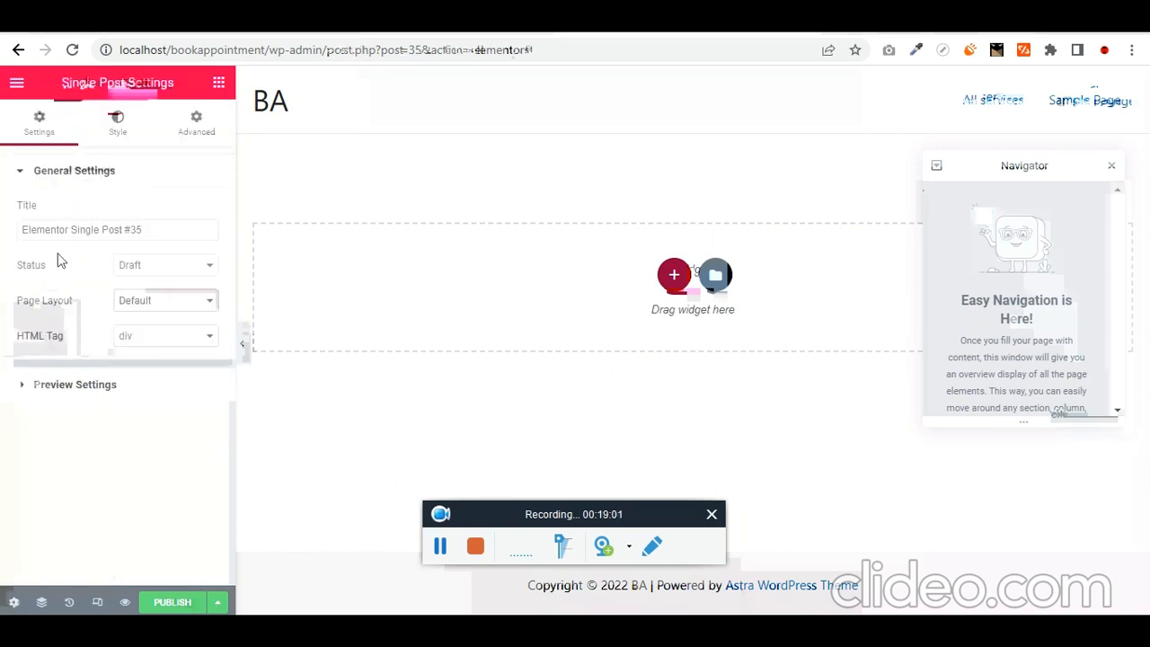
click(94, 388)
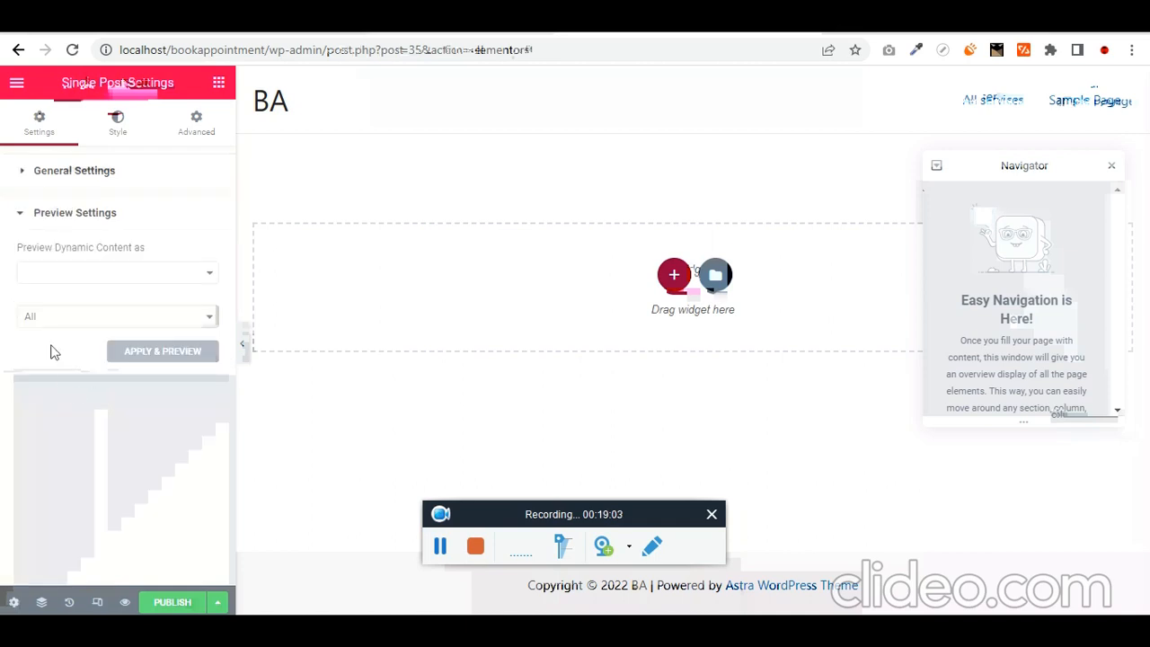
- Set Preview Dynamic Content as to service, Cardiology, then start publishing
click(77, 274)
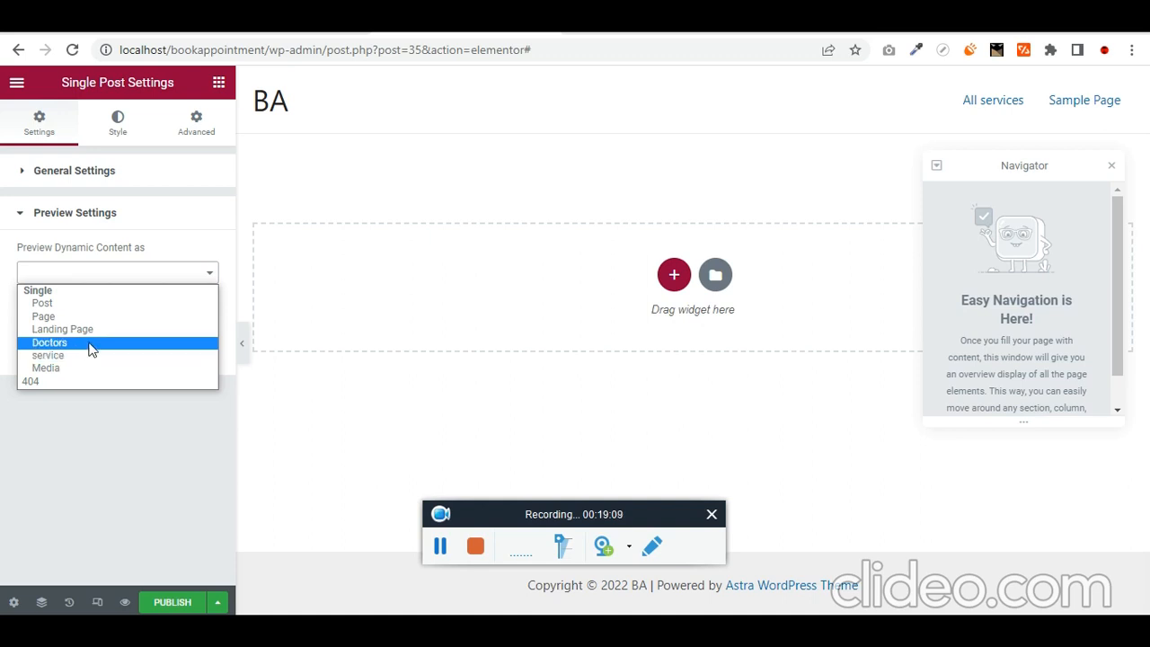
click(83, 356)
click(60, 320)
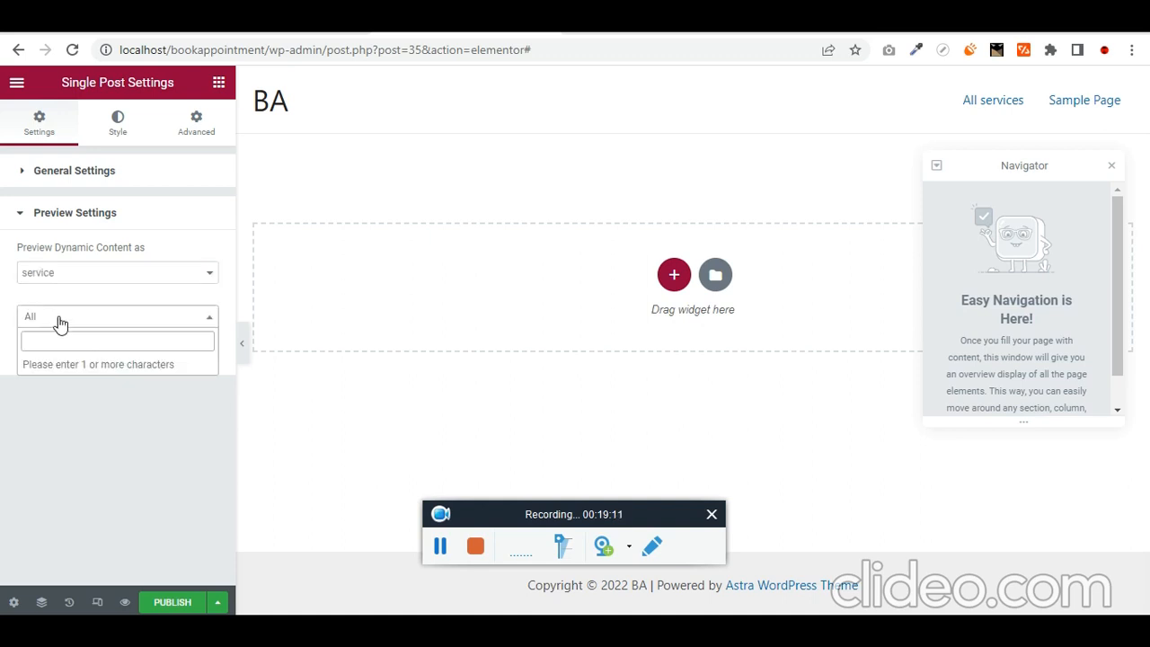
text(dave)
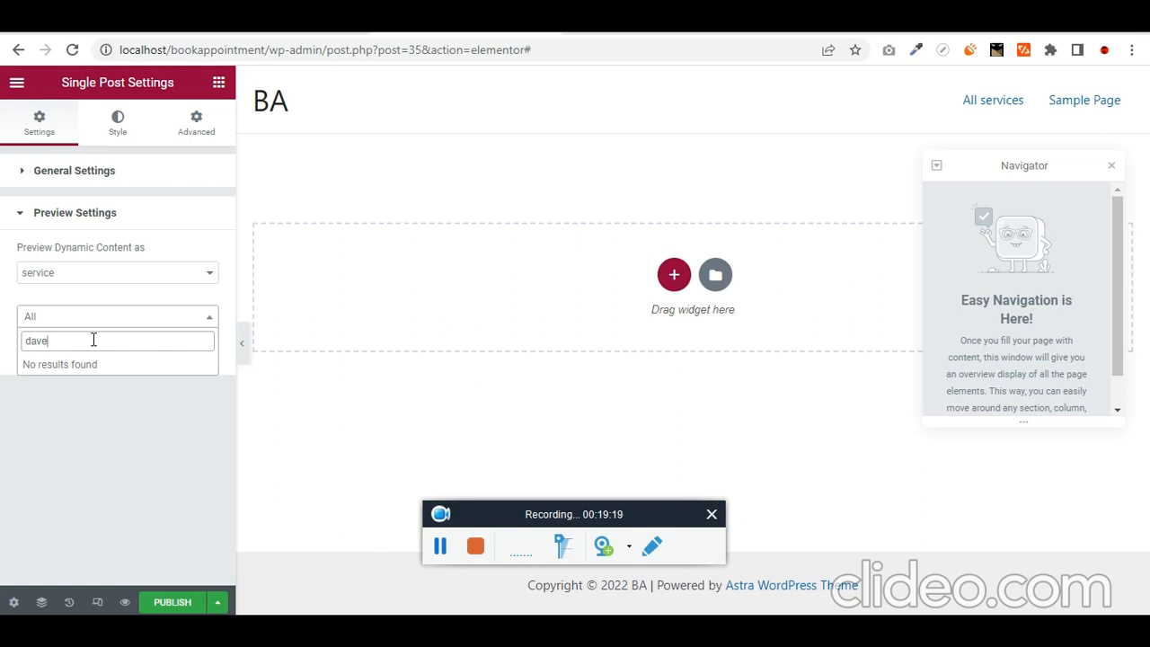
key(ctrl+a)
text(ca)
click(61, 367)
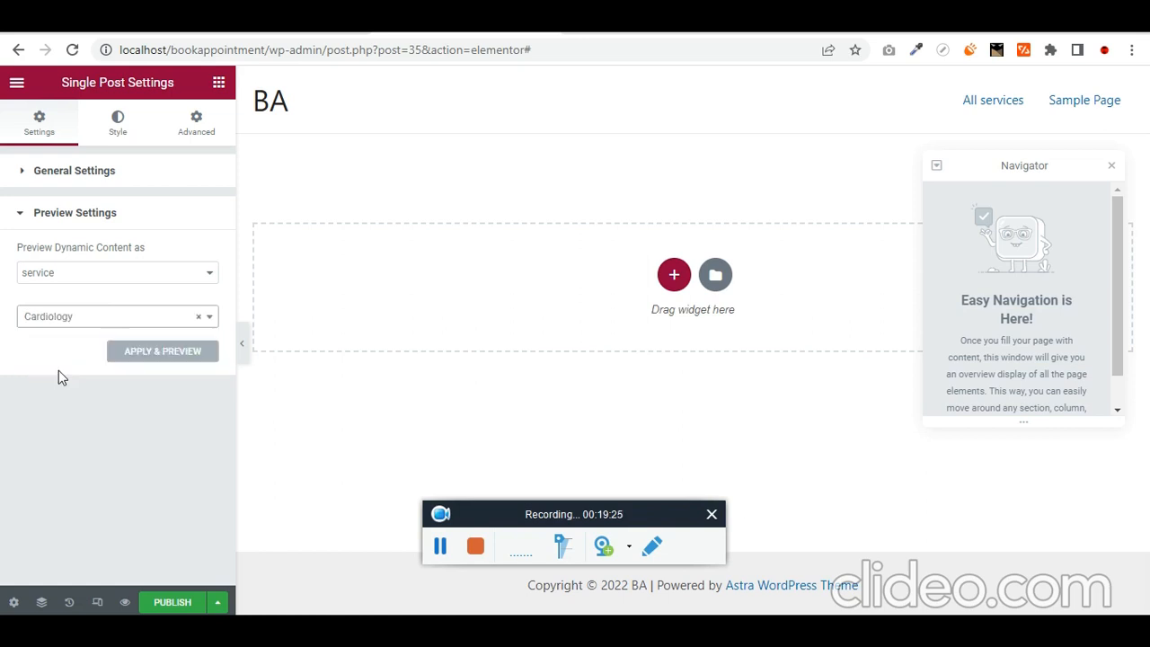
click(166, 603)
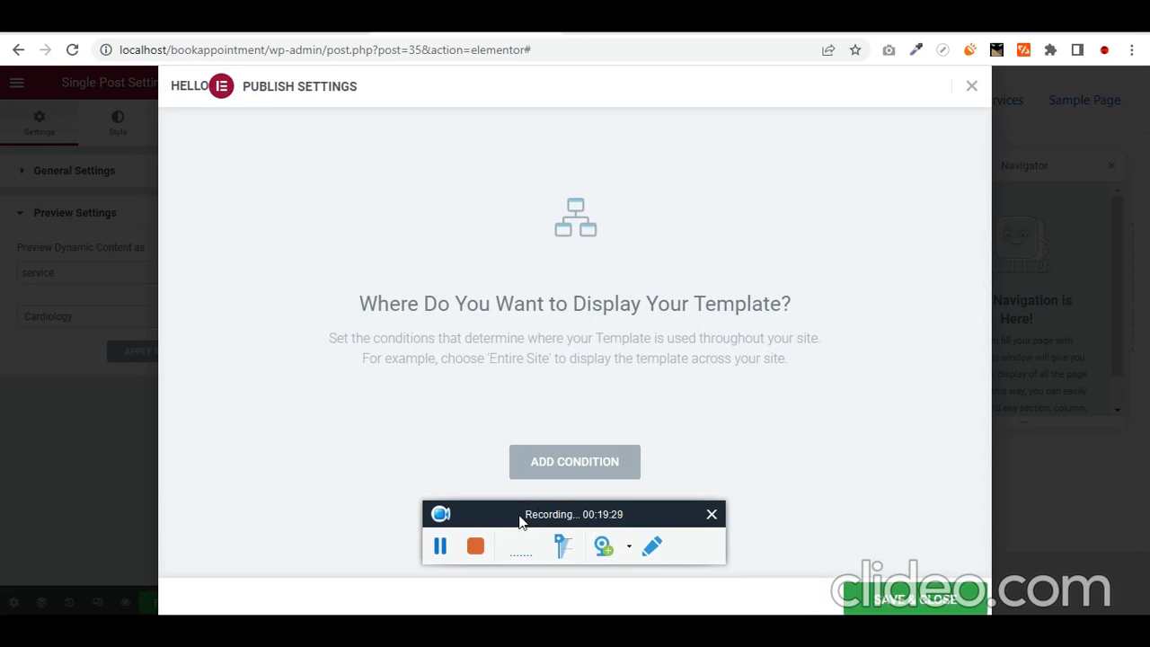
- Publish with an Include condition of Service (All), then Save & Close
drag(519, 521, 864, 364)
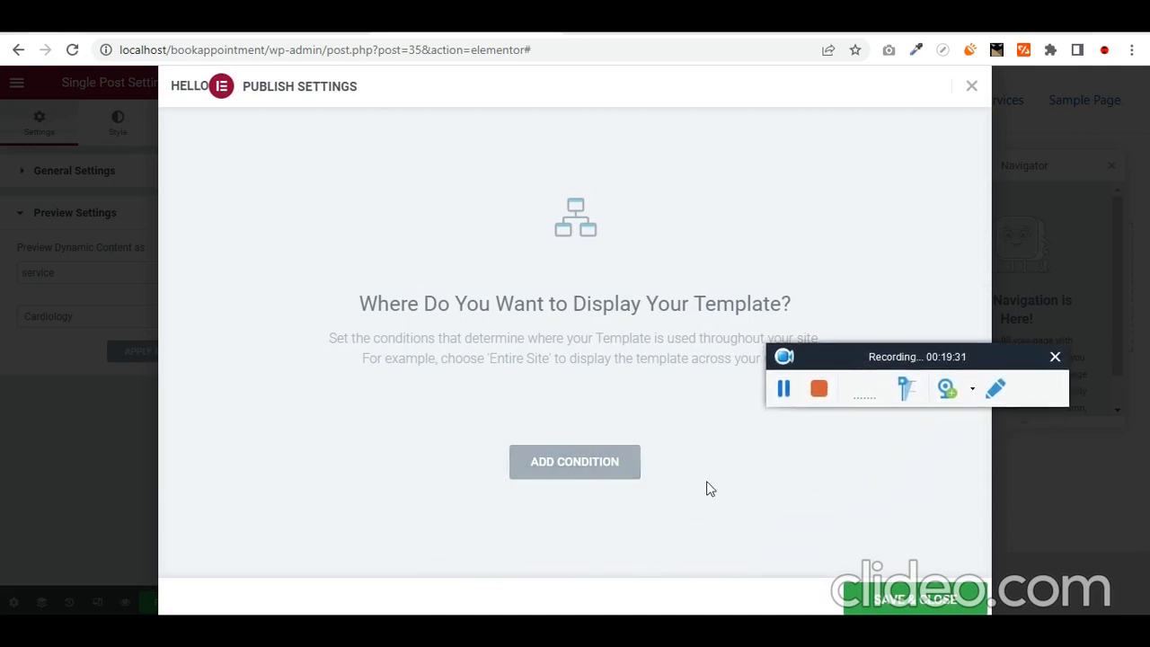
click(567, 469)
scroll(467, 449, down, 1)
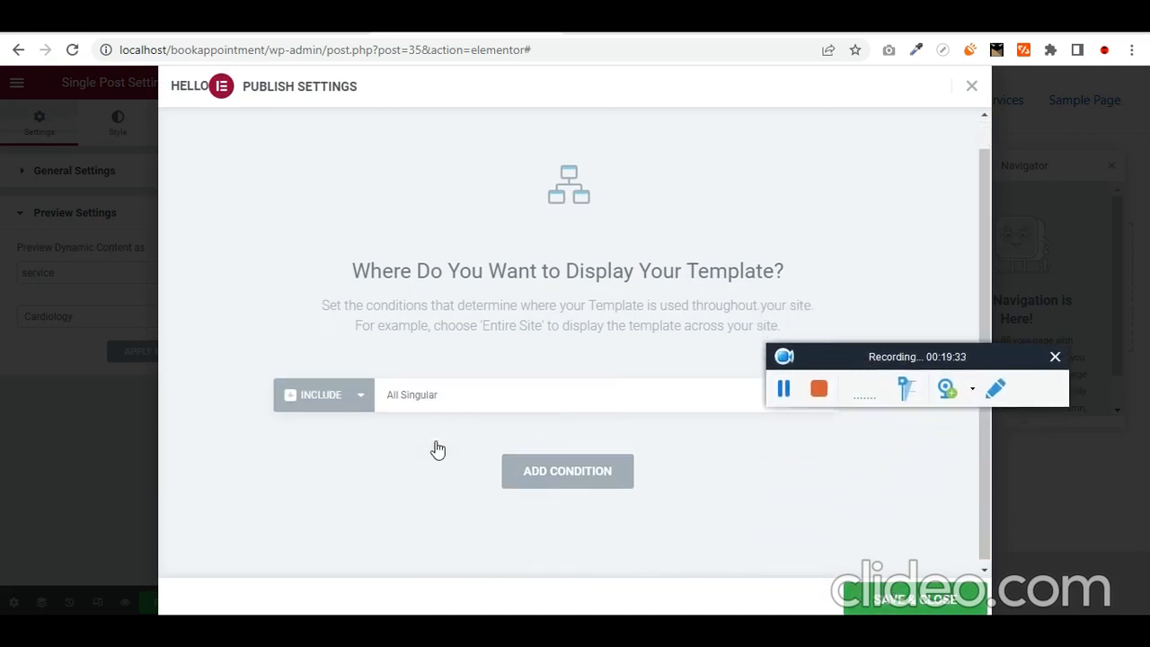
drag(803, 354, 818, 207)
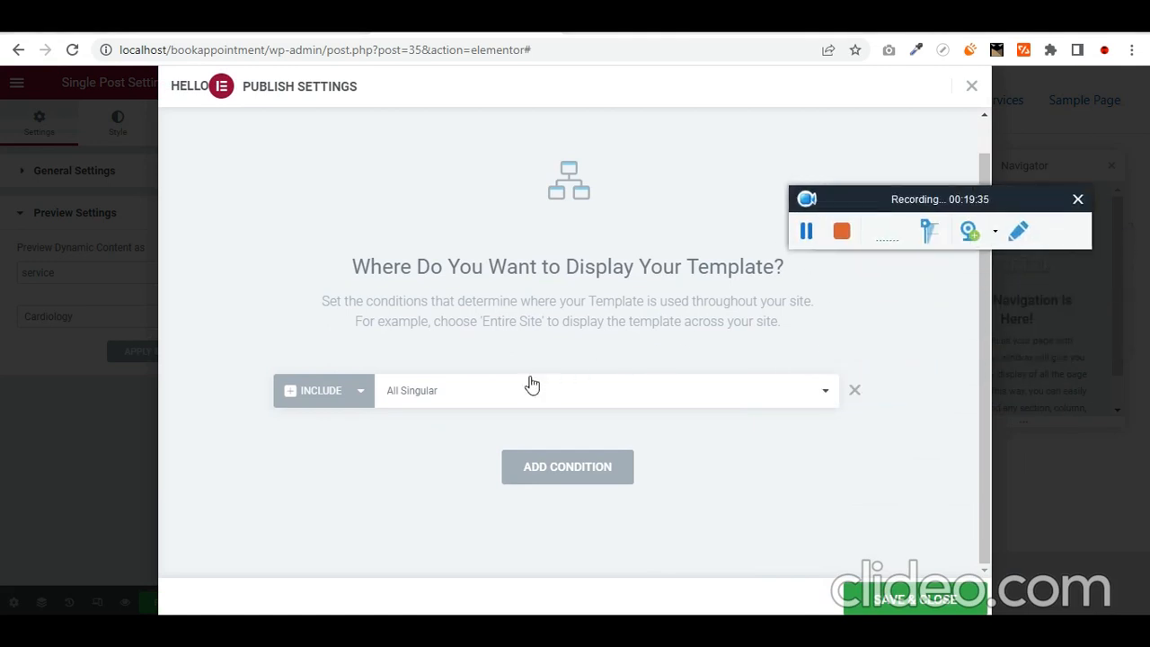
click(459, 400)
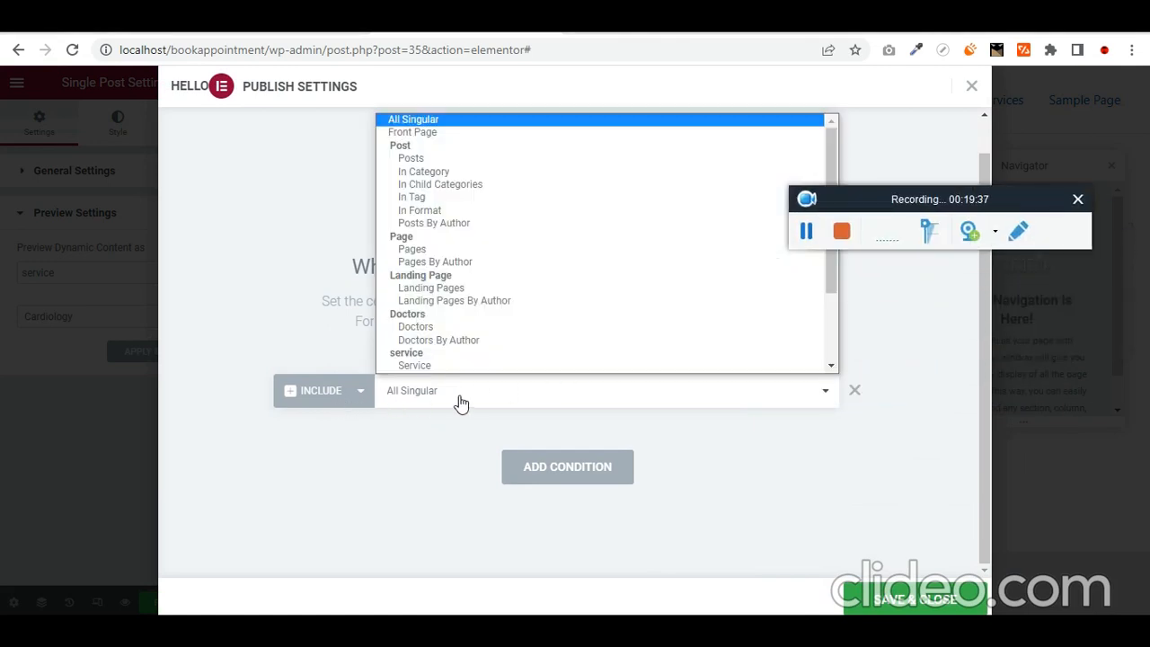
click(429, 354)
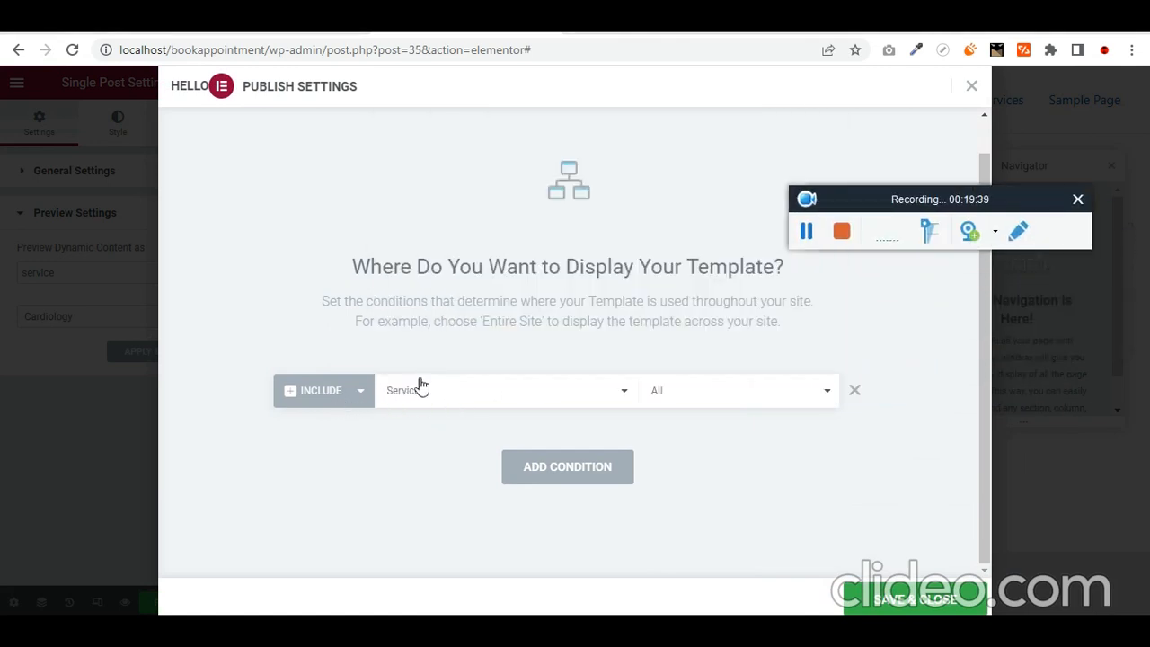
click(915, 604)
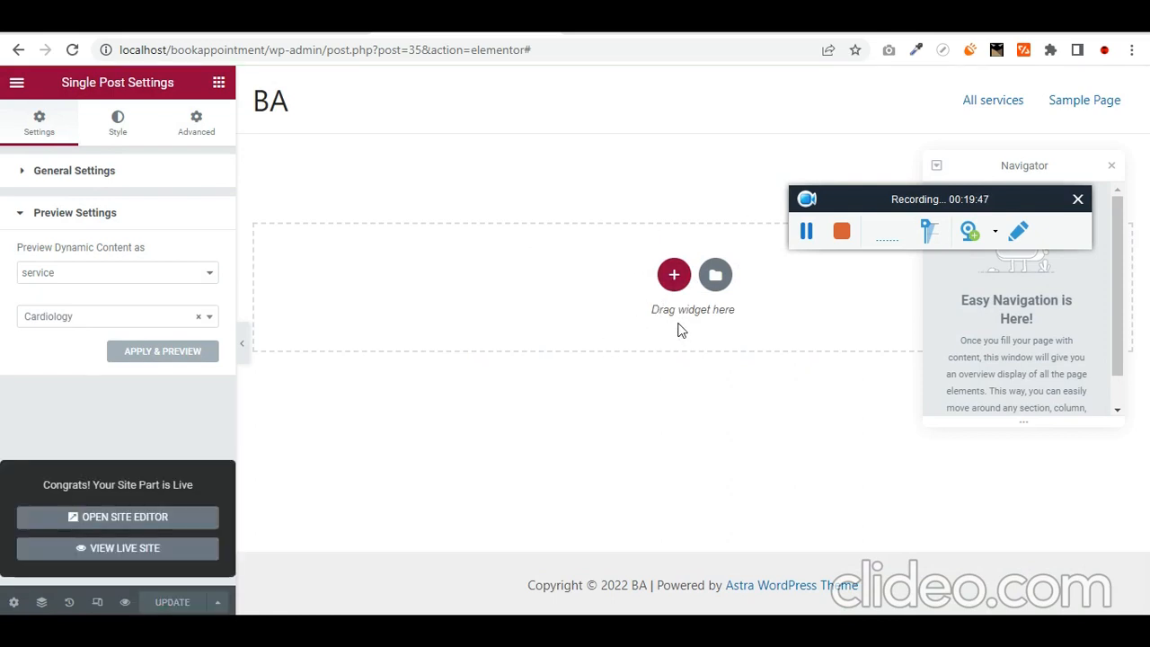
- Open the Add New service editor and scroll through its custom field boxes
click(282, 31)
mouse_move(90, 359)
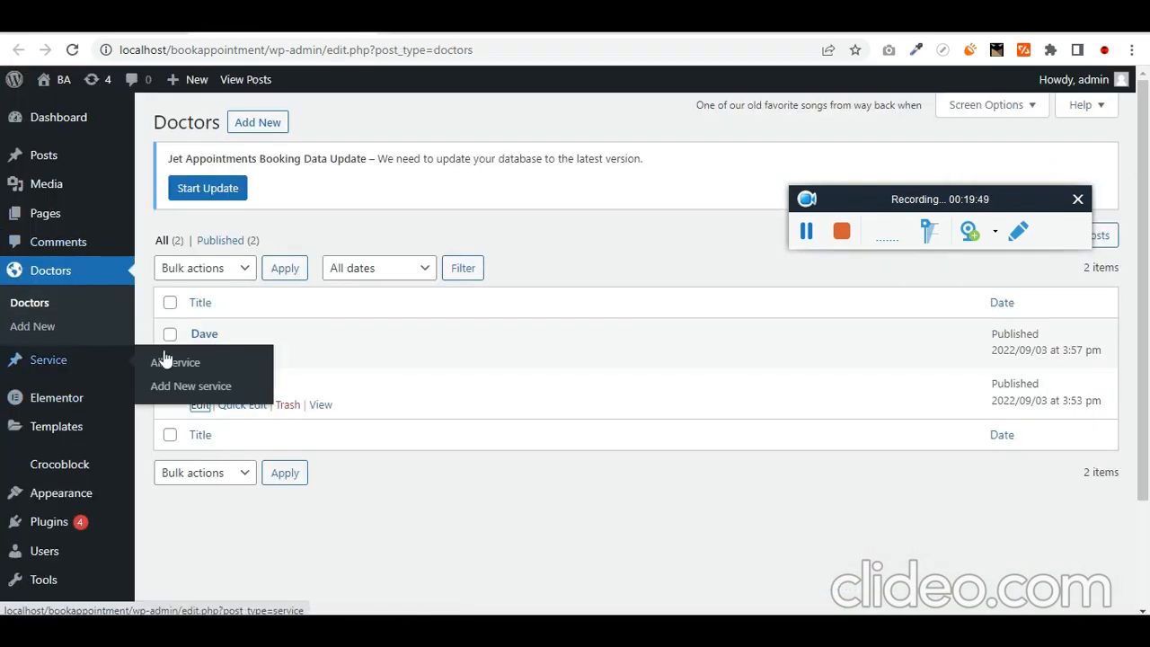
click(197, 387)
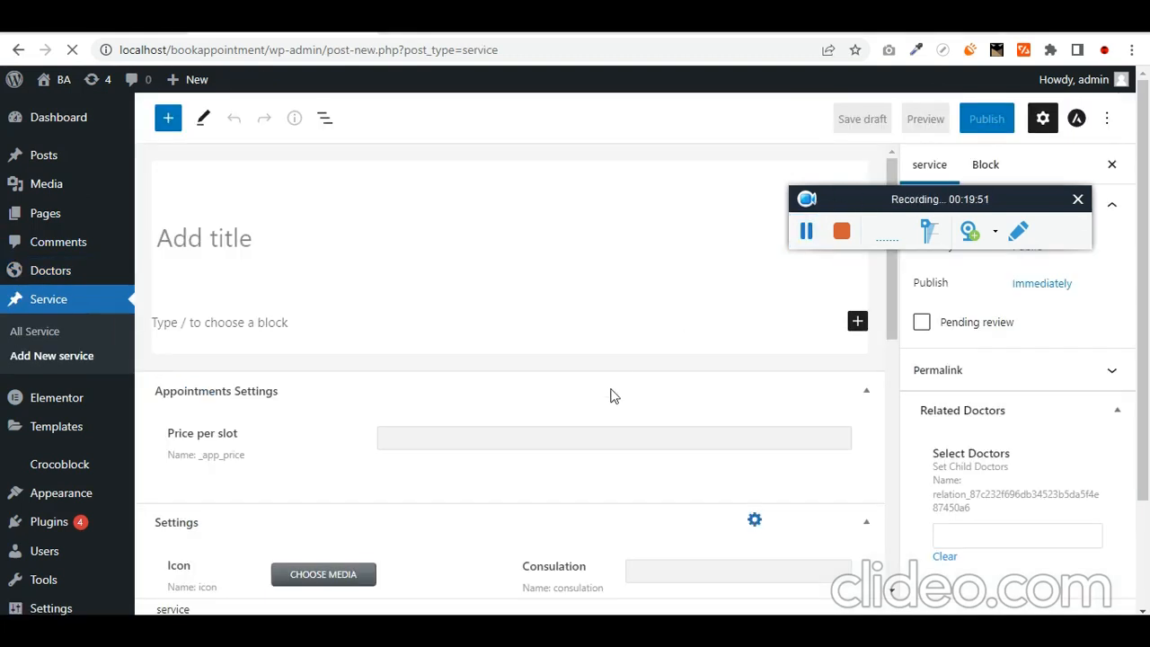
scroll(449, 464, down, 4)
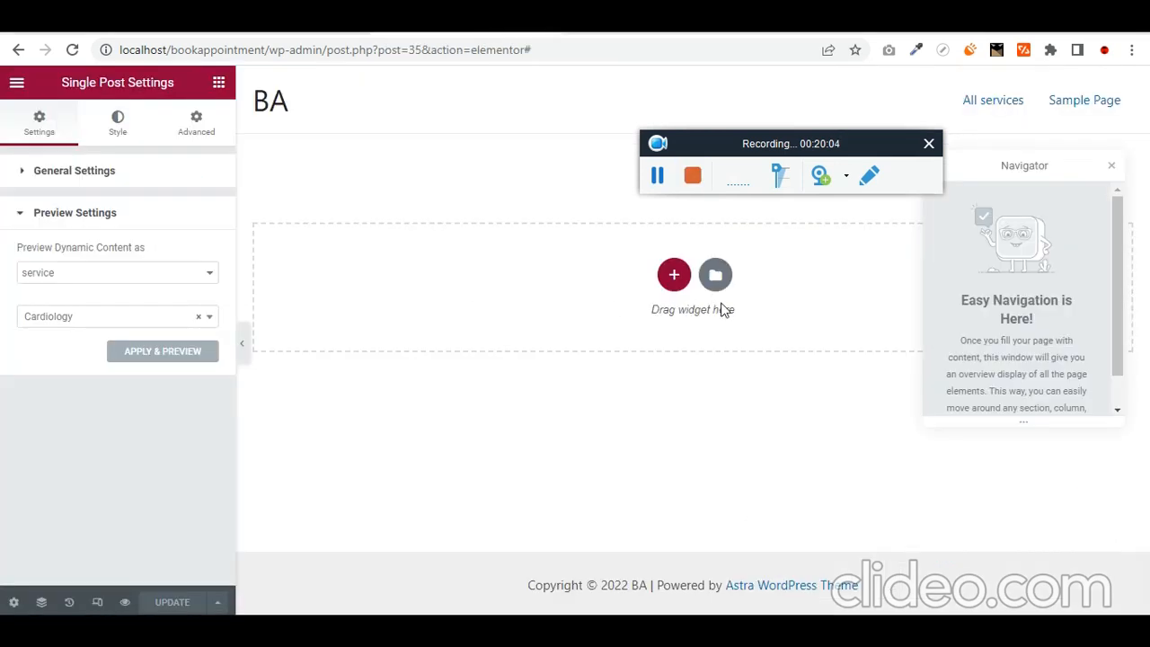
- Add a new empty one-column section to the Single Post template
click(673, 275)
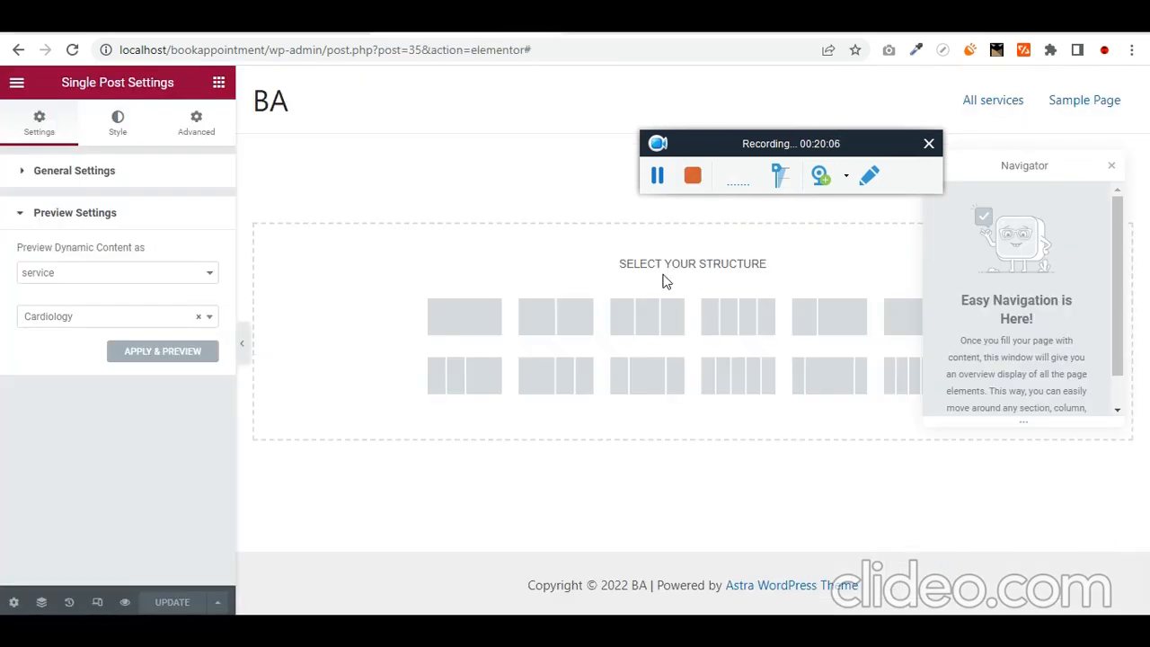
click(482, 330)
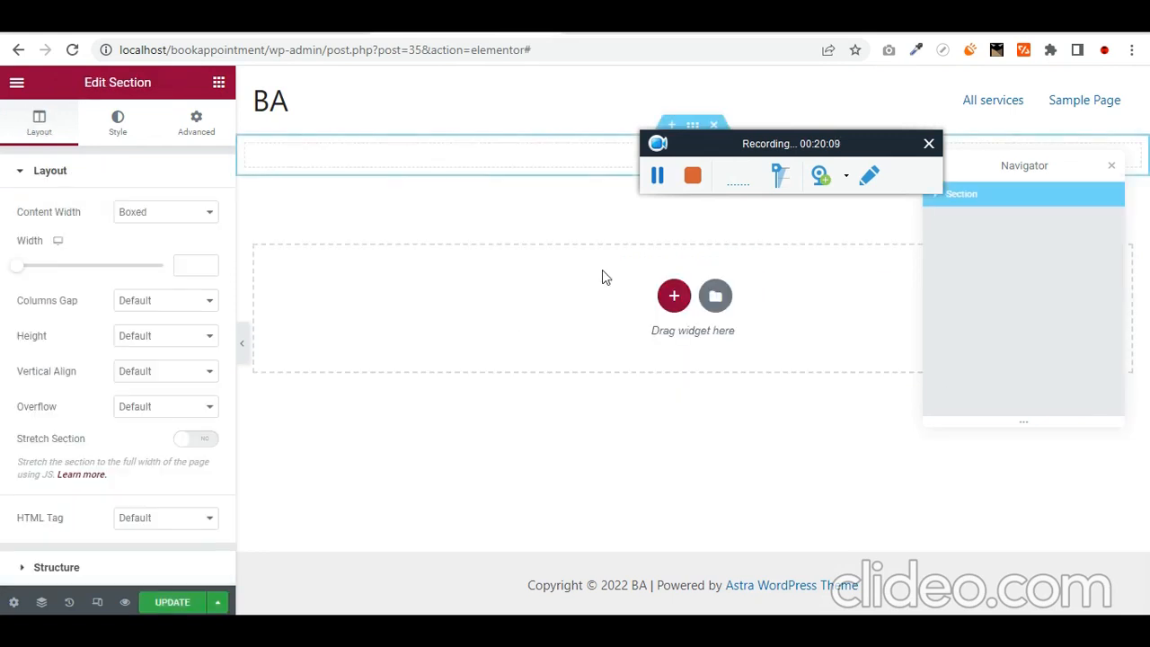
drag(678, 159, 813, 254)
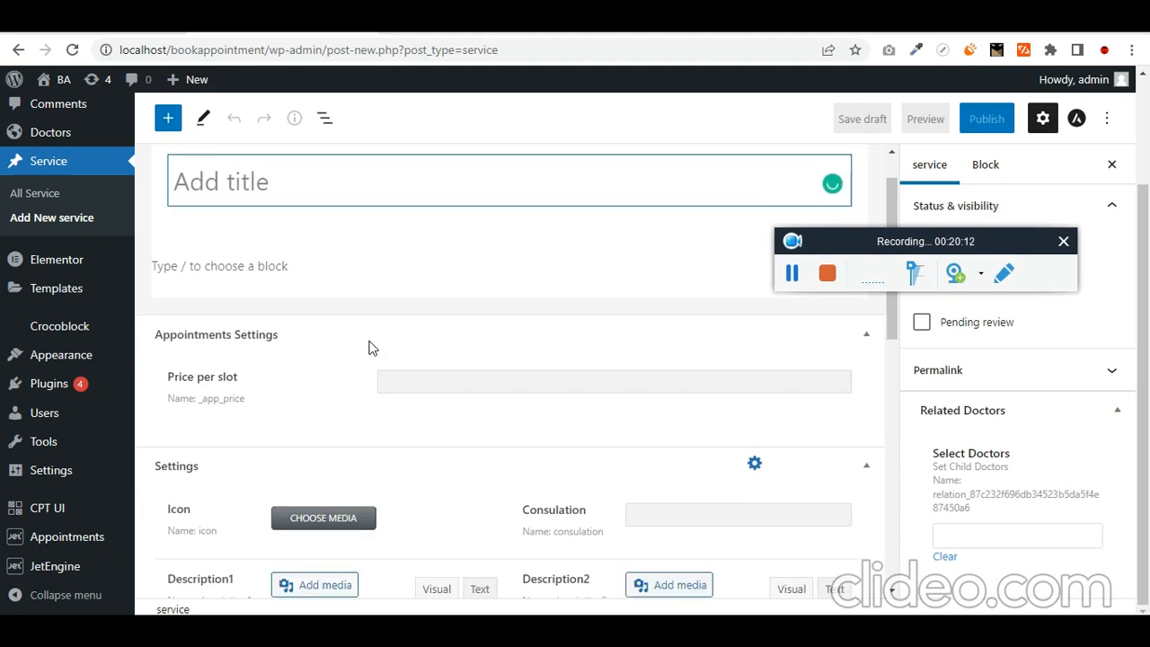
scroll(359, 355, down, 1)
scroll(354, 362, up, 2)
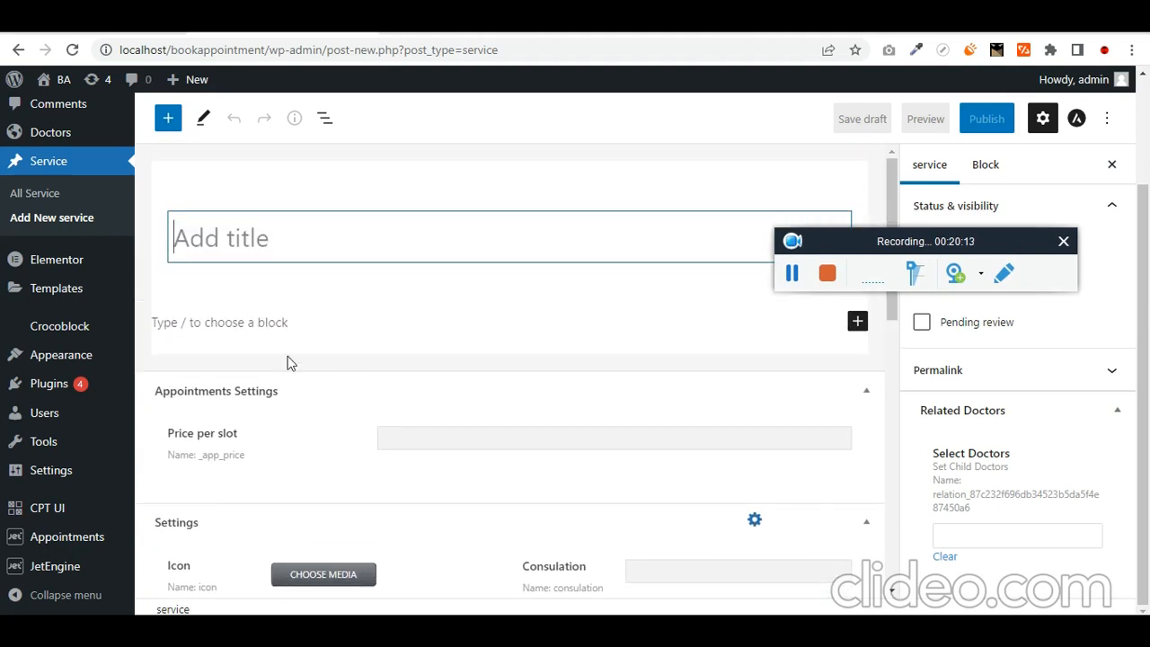
- Place a Heading widget in the section with its title set to the Post Title dynamic tag
click(461, 23)
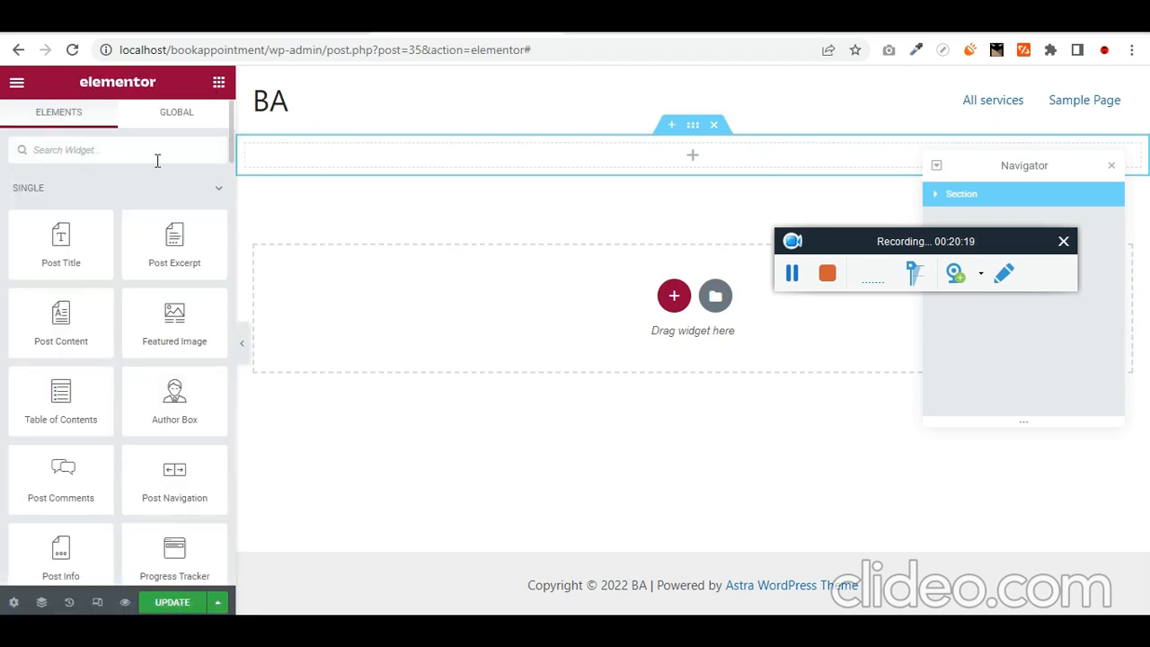
text(head)
drag(60, 208, 364, 165)
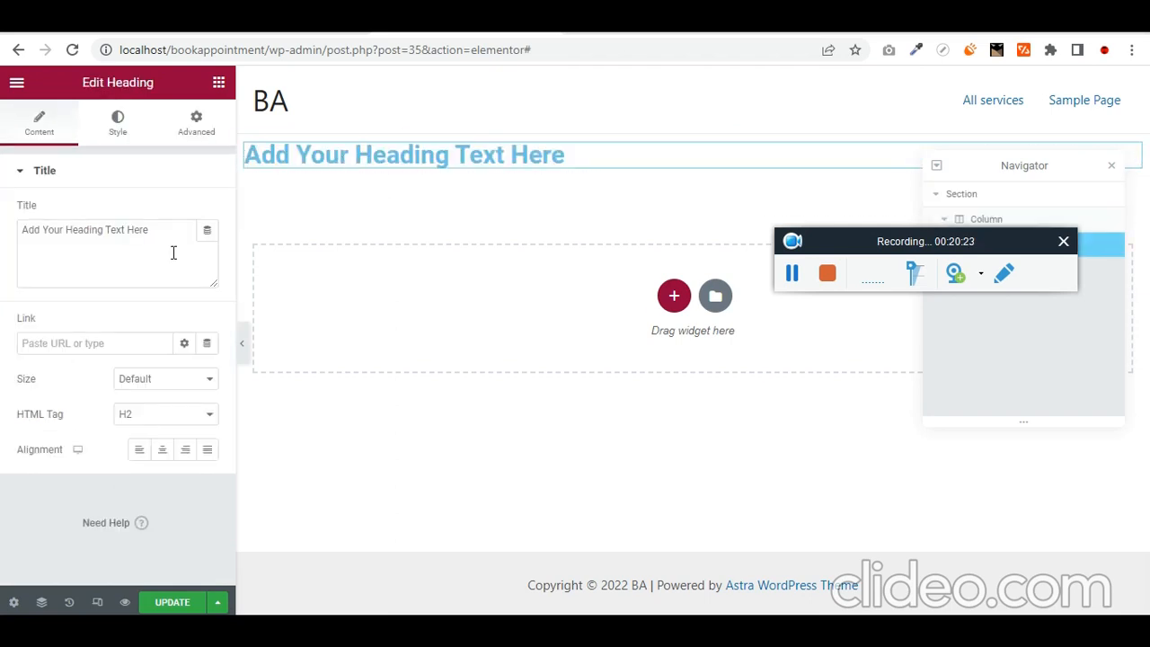
click(207, 232)
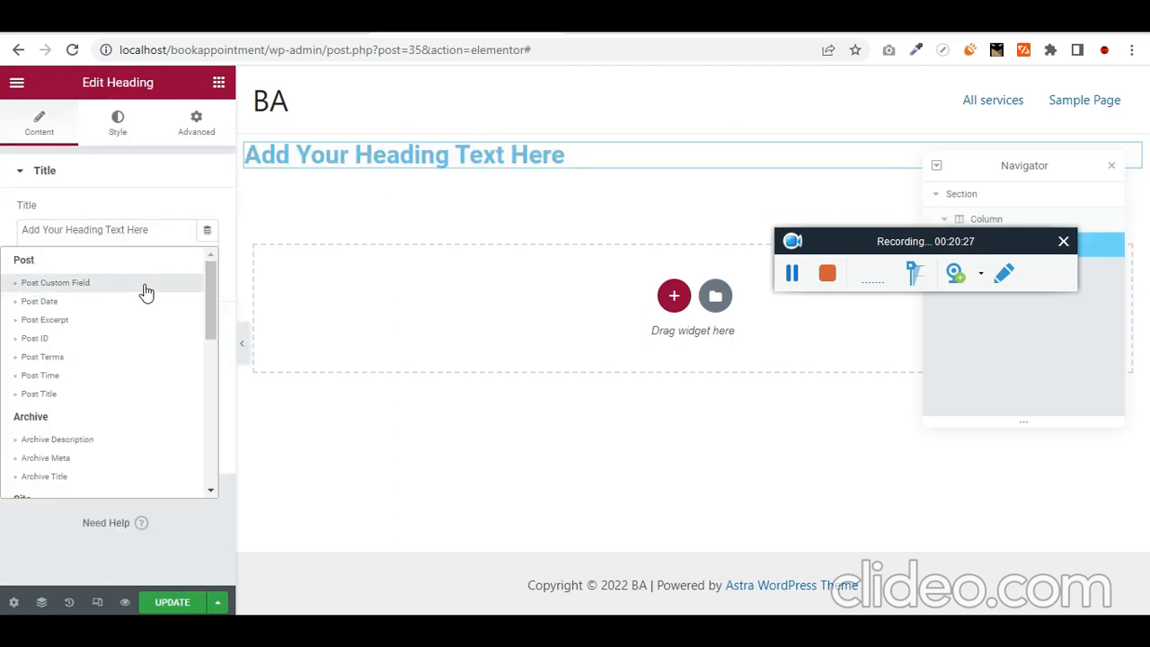
click(111, 394)
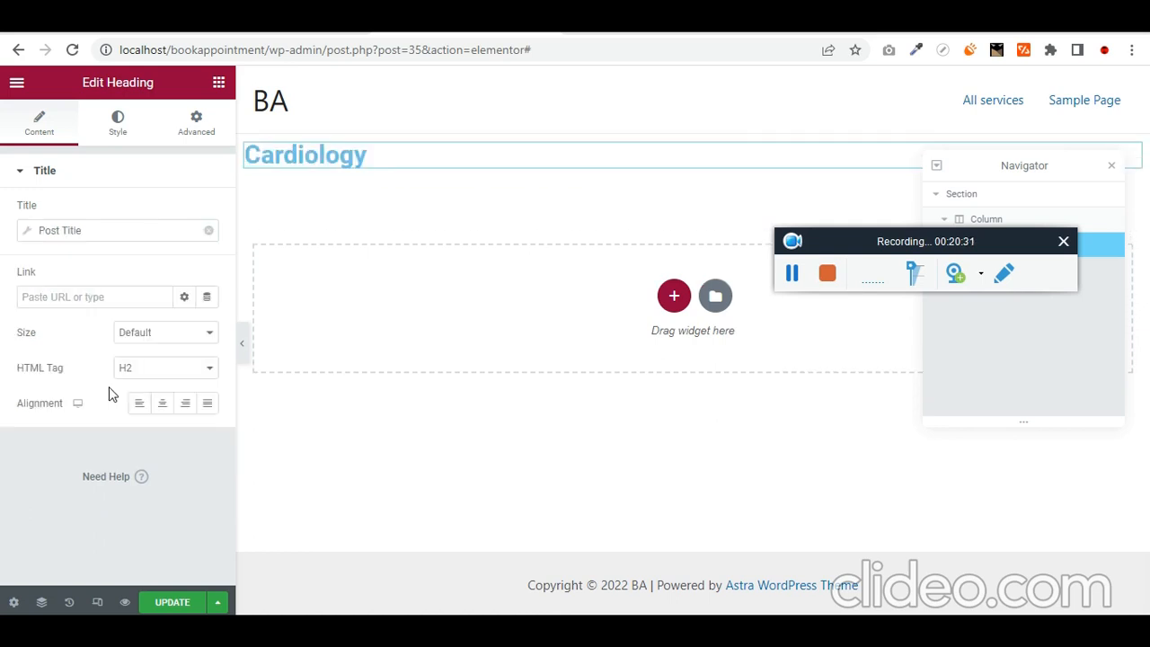
- Set the heading's text colour to near-black #050505
click(118, 122)
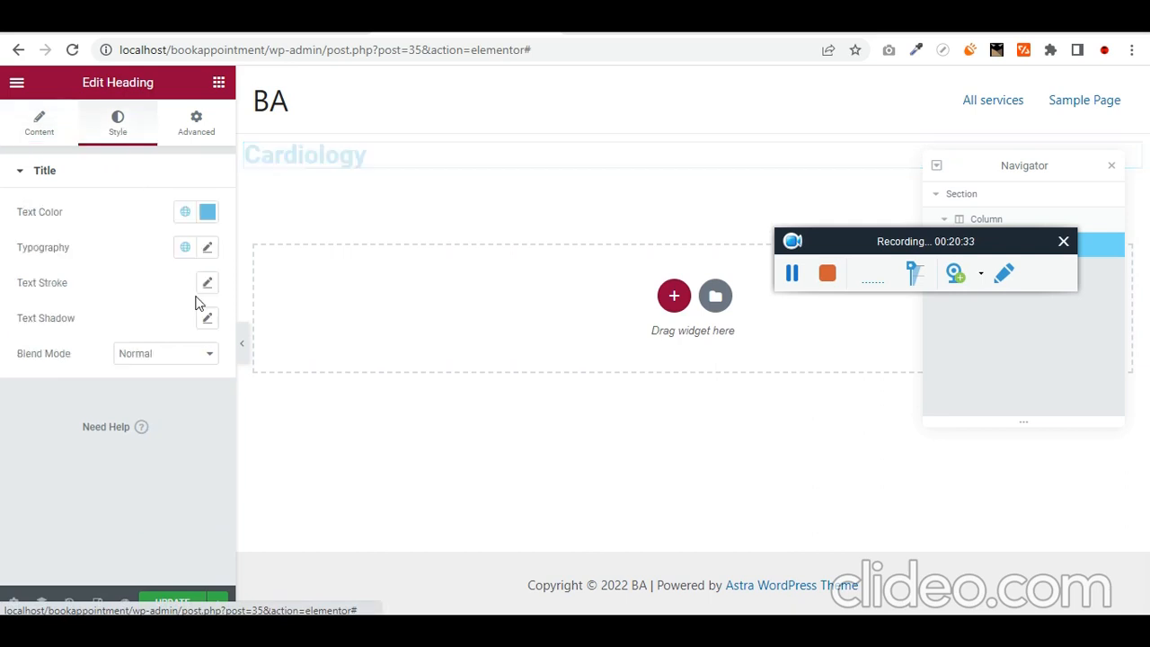
click(207, 212)
drag(141, 390, 26, 526)
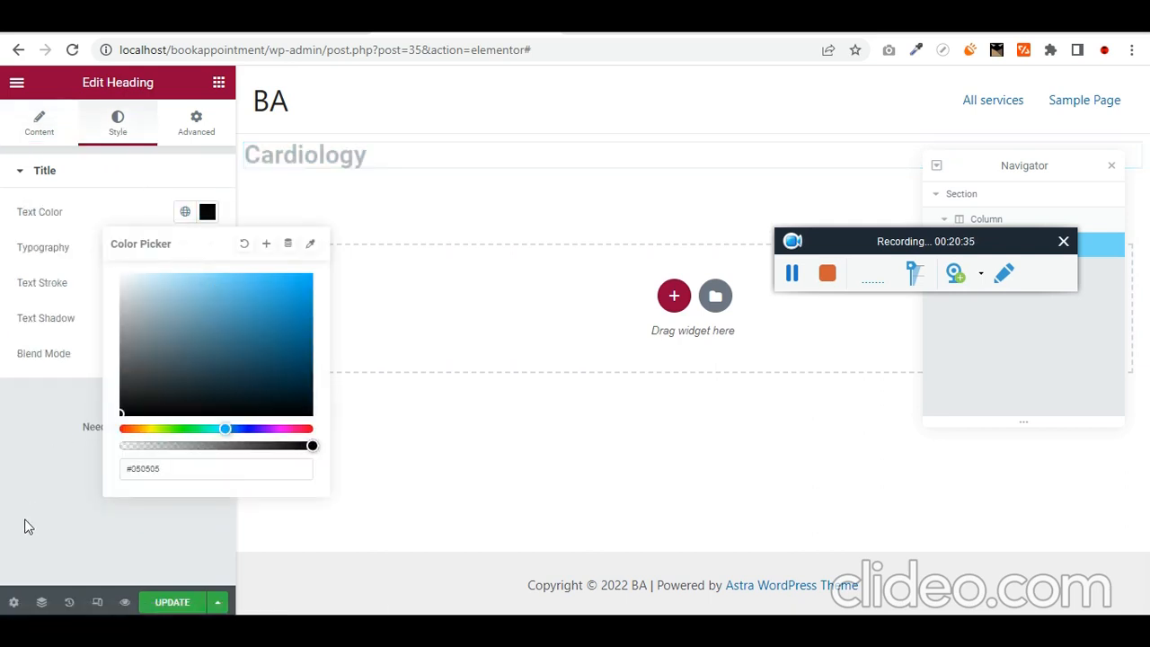
click(71, 477)
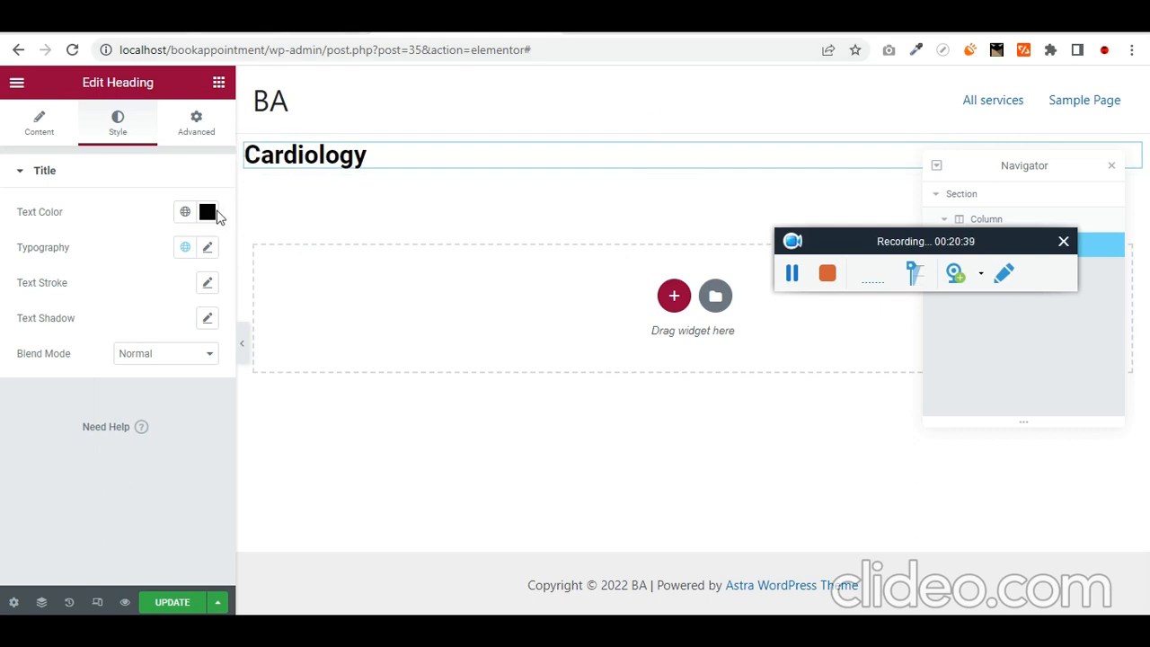
click(219, 83)
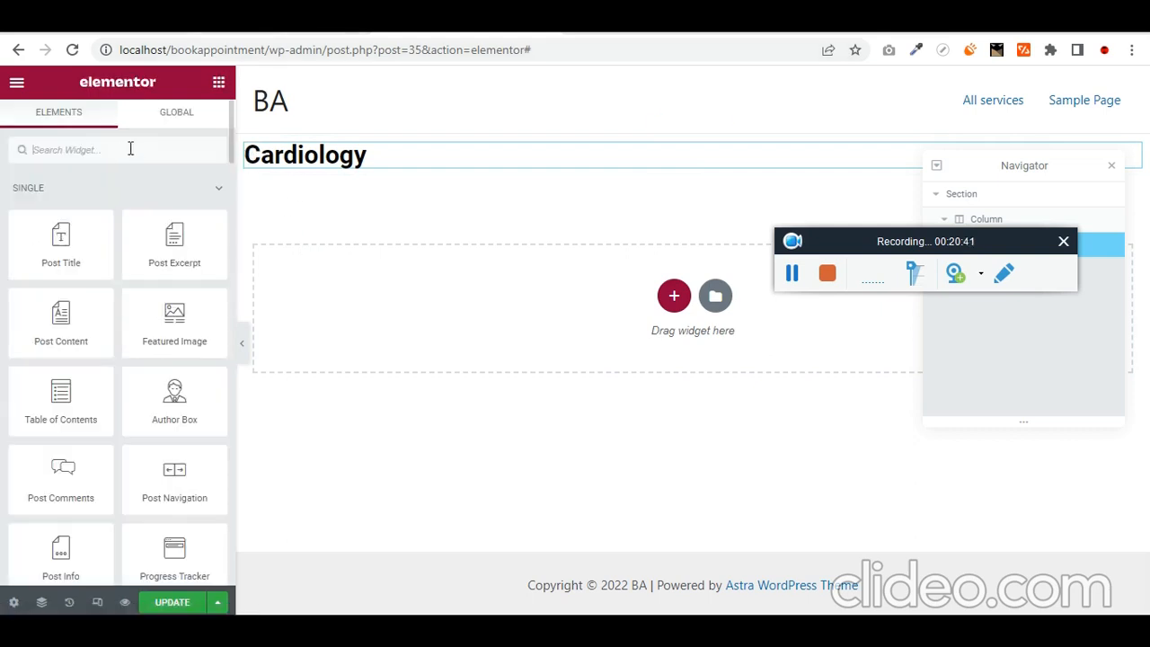
- Add a Text Editor widget and move the Cardiology heading above it
text(e)
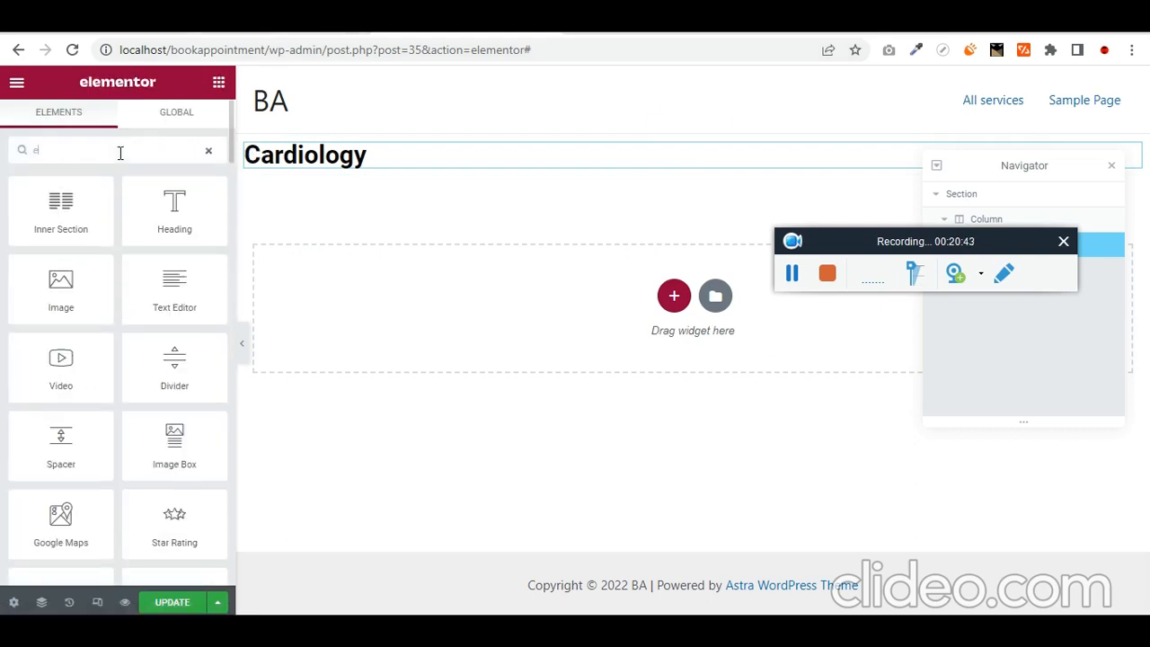
key(BackSpace)
text(xt)
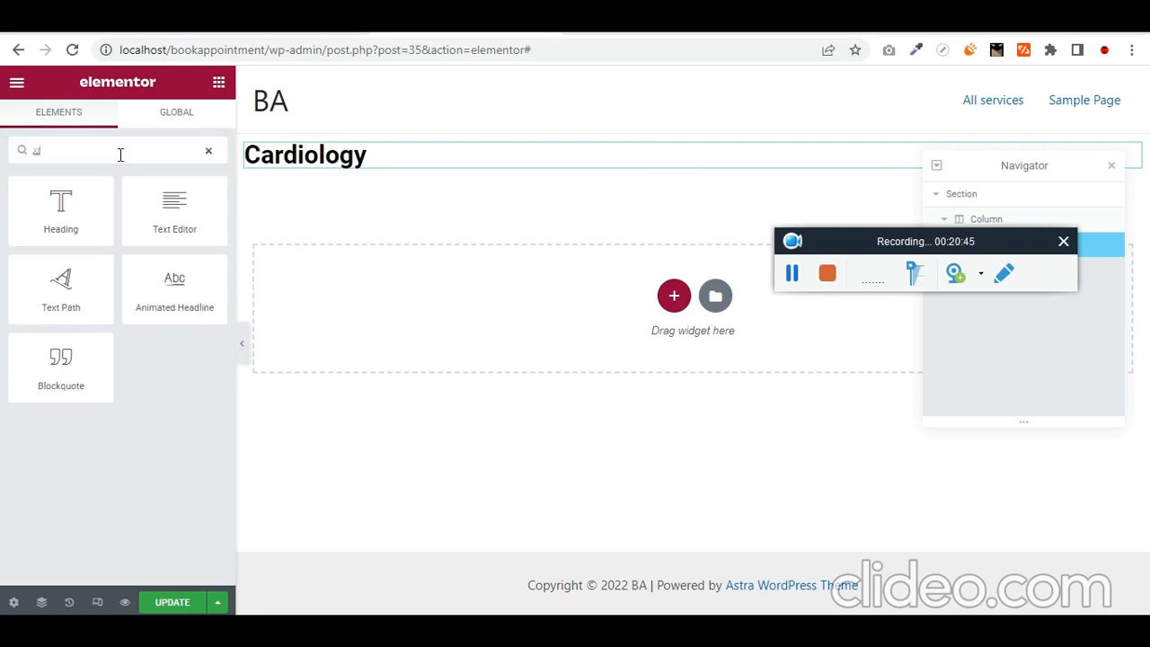
drag(175, 208, 431, 160)
click(409, 155)
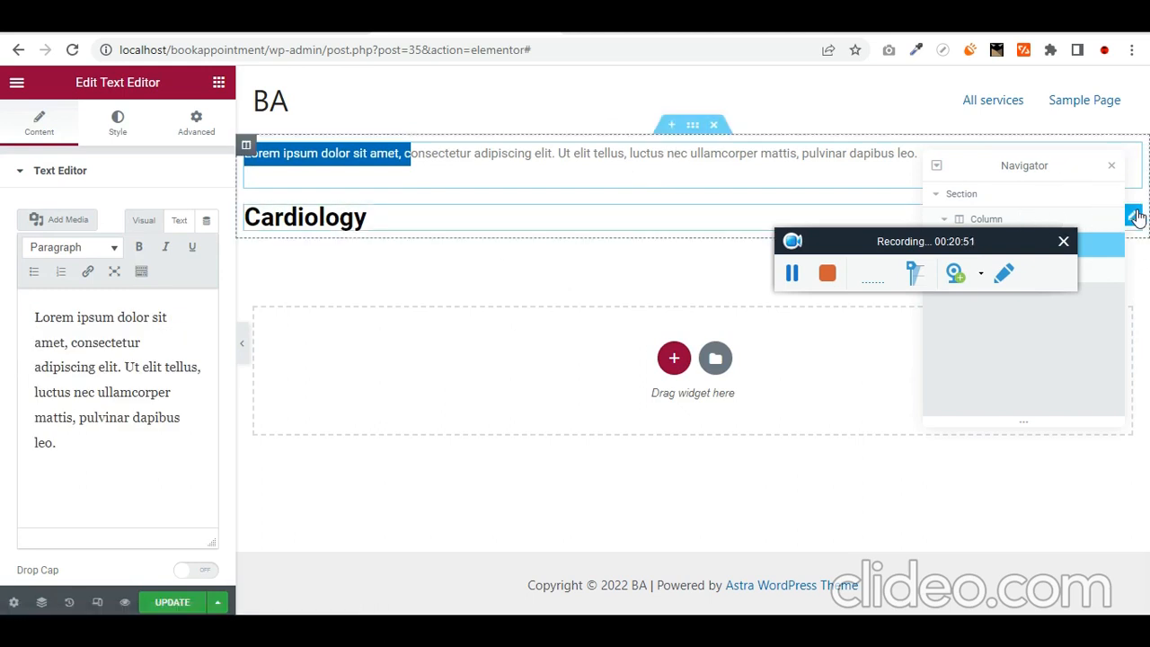
drag(1134, 218, 1128, 167)
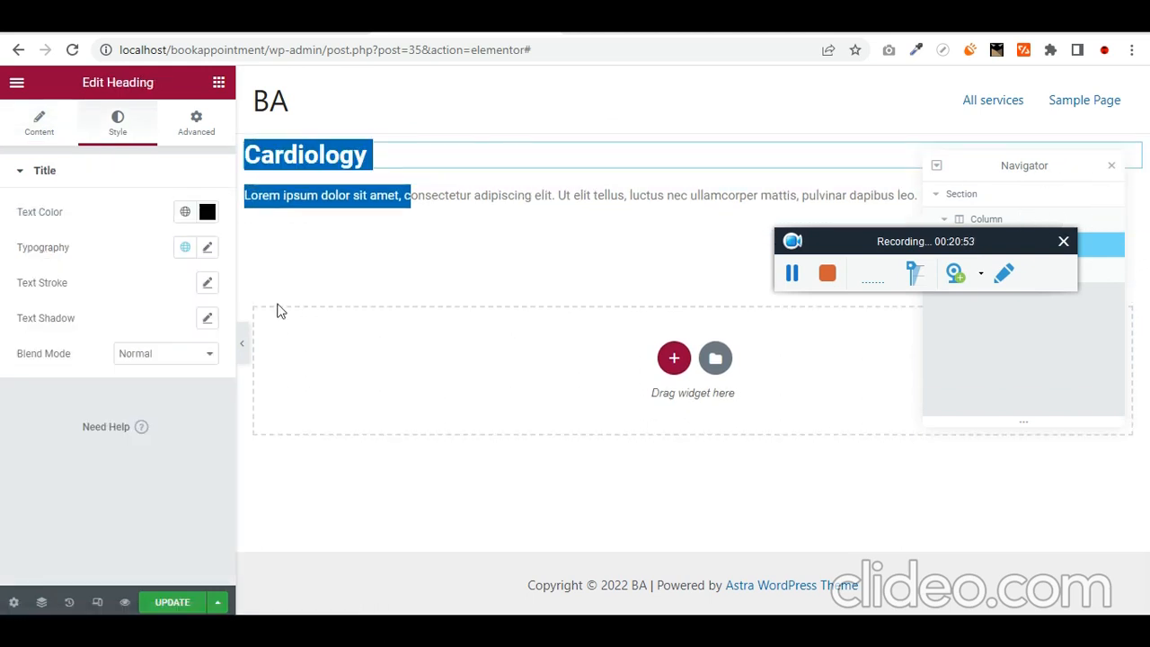
click(457, 197)
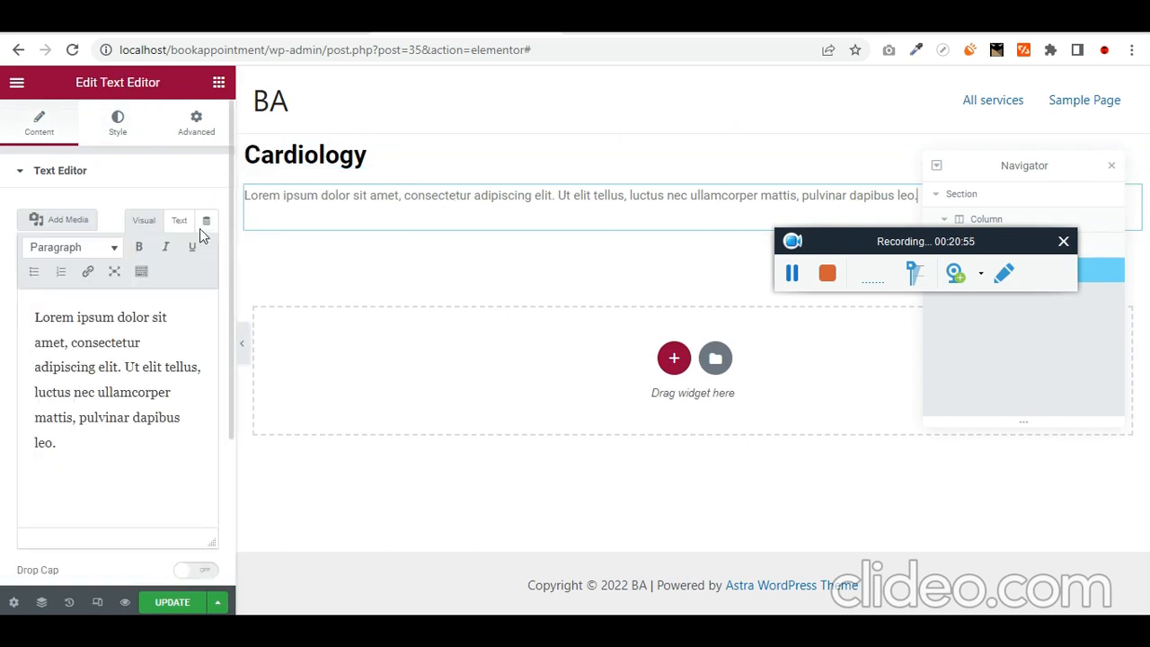
- Browse the paragraph's Dynamic Tags list and close it without choosing one
click(206, 222)
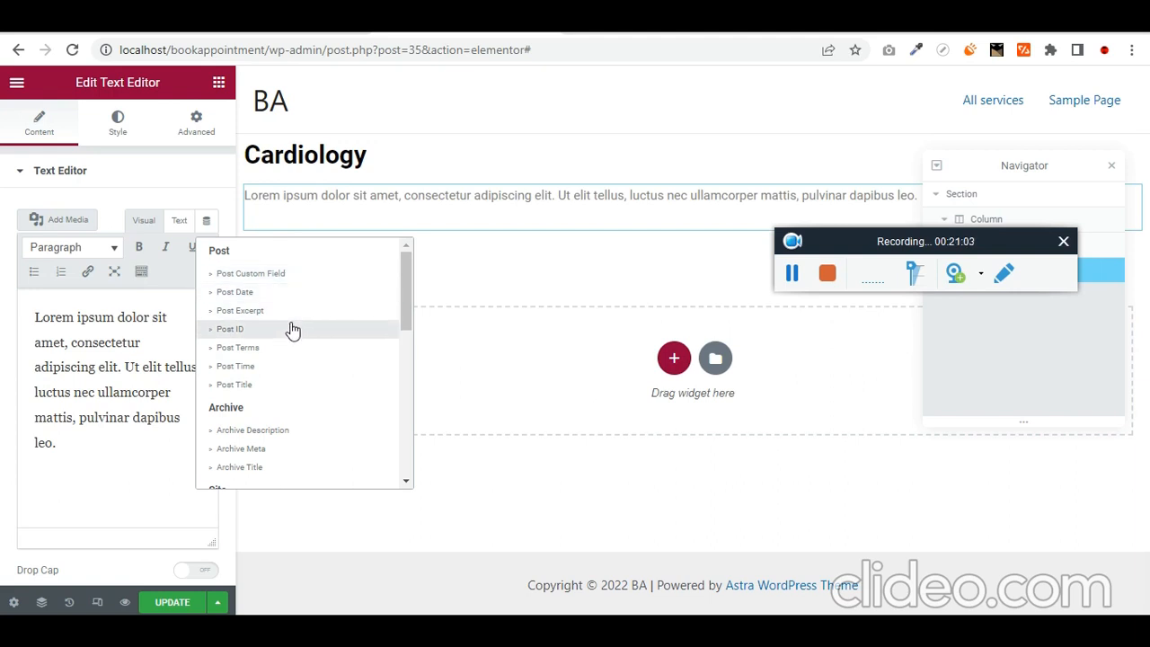
scroll(298, 401, down, 1)
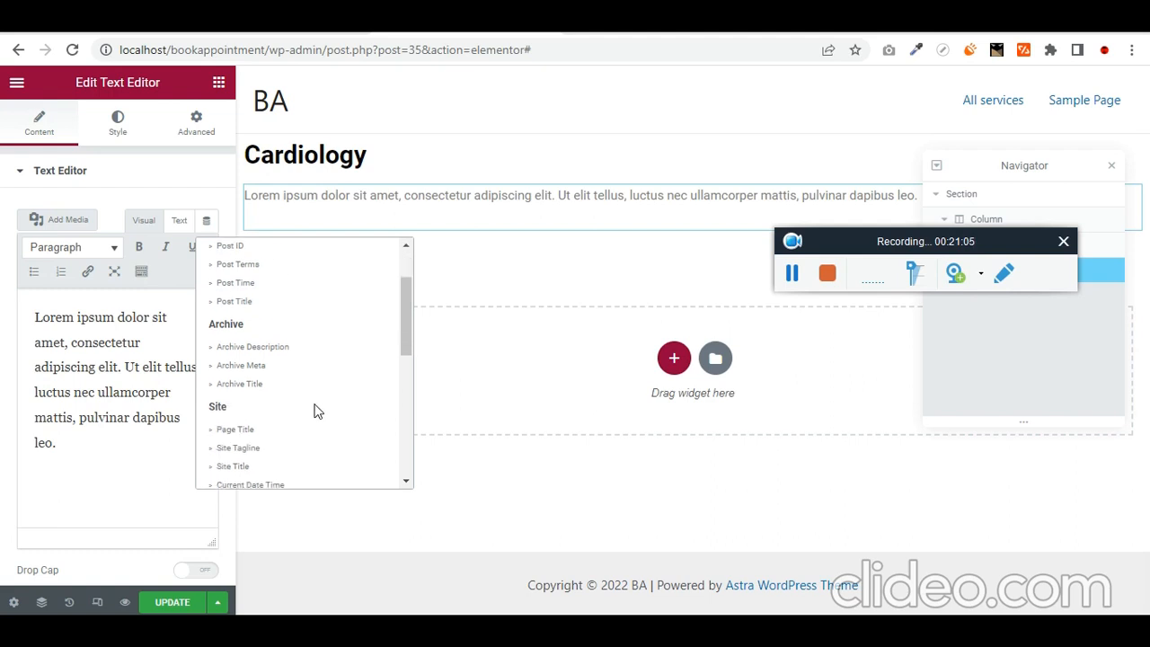
scroll(321, 389, down, 4)
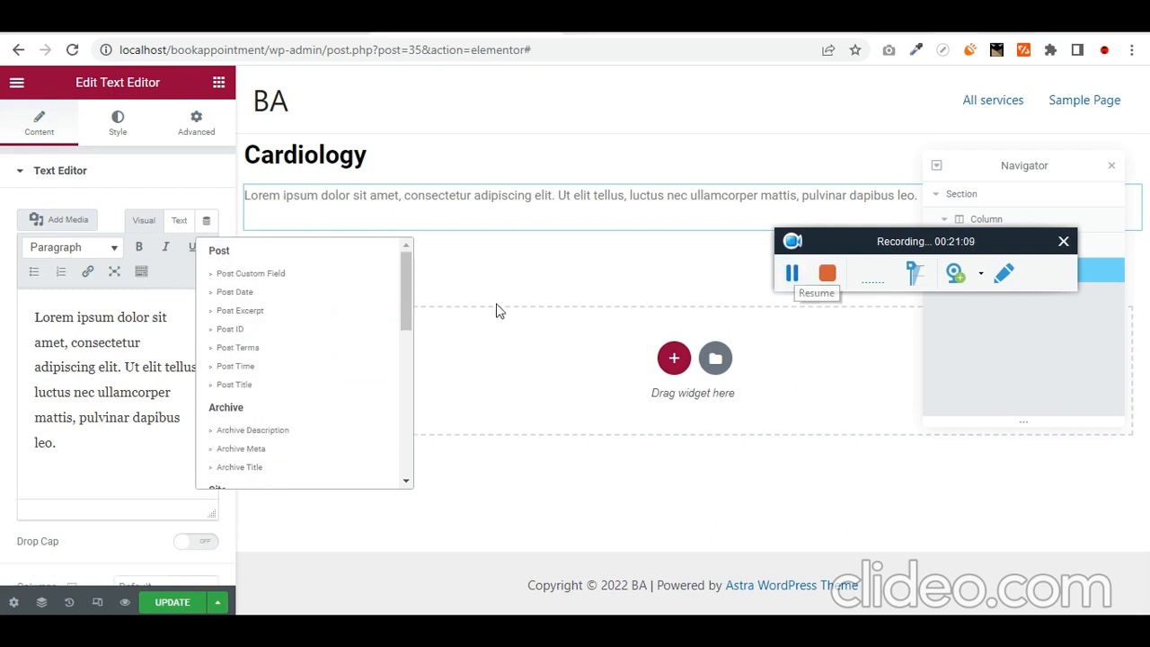
click(521, 198)
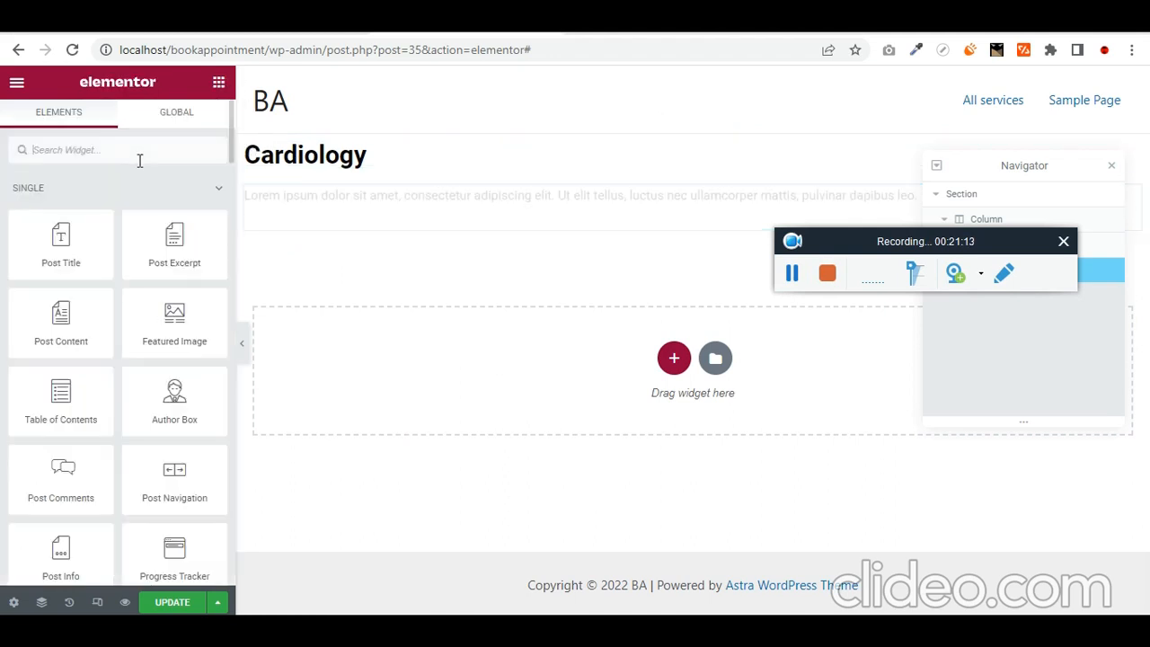
- Place a Dynamic Field above the paragraph, set Source to Meta Data, and browse the Meta Field list
text(dyna)
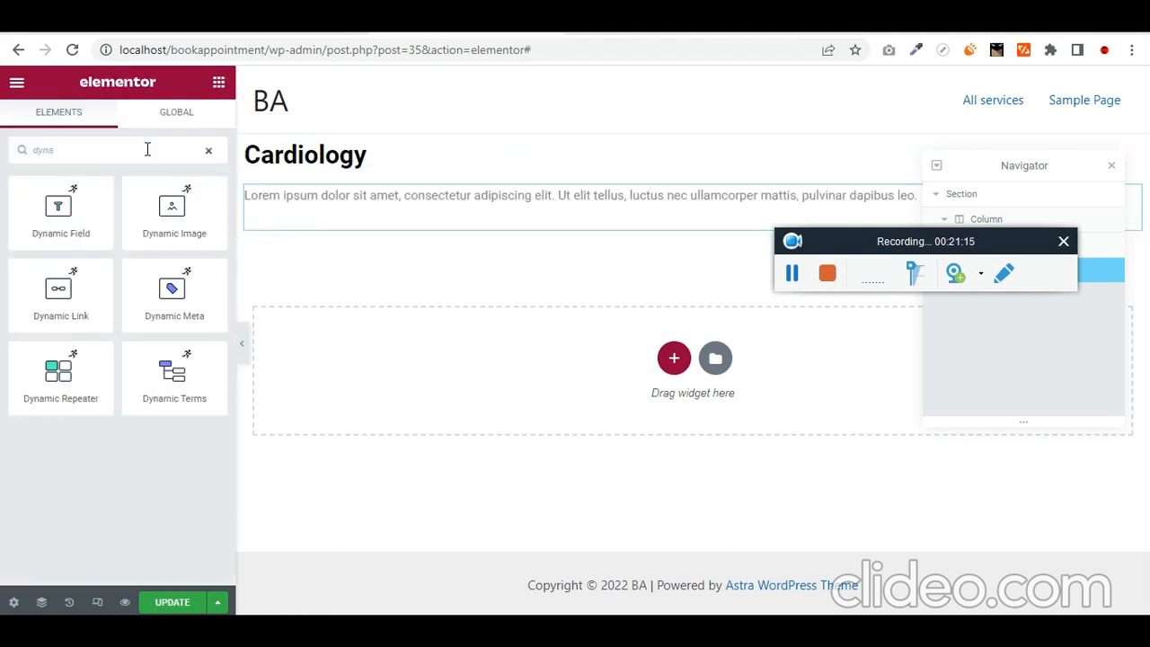
drag(93, 229, 417, 208)
click(184, 216)
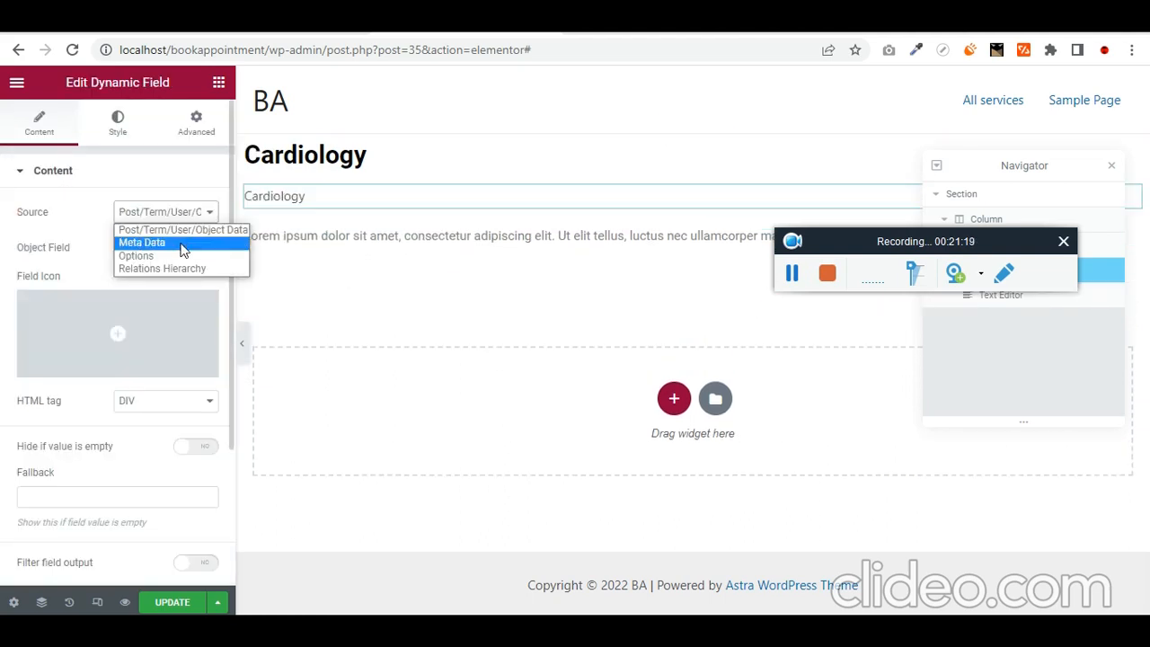
click(144, 242)
click(170, 252)
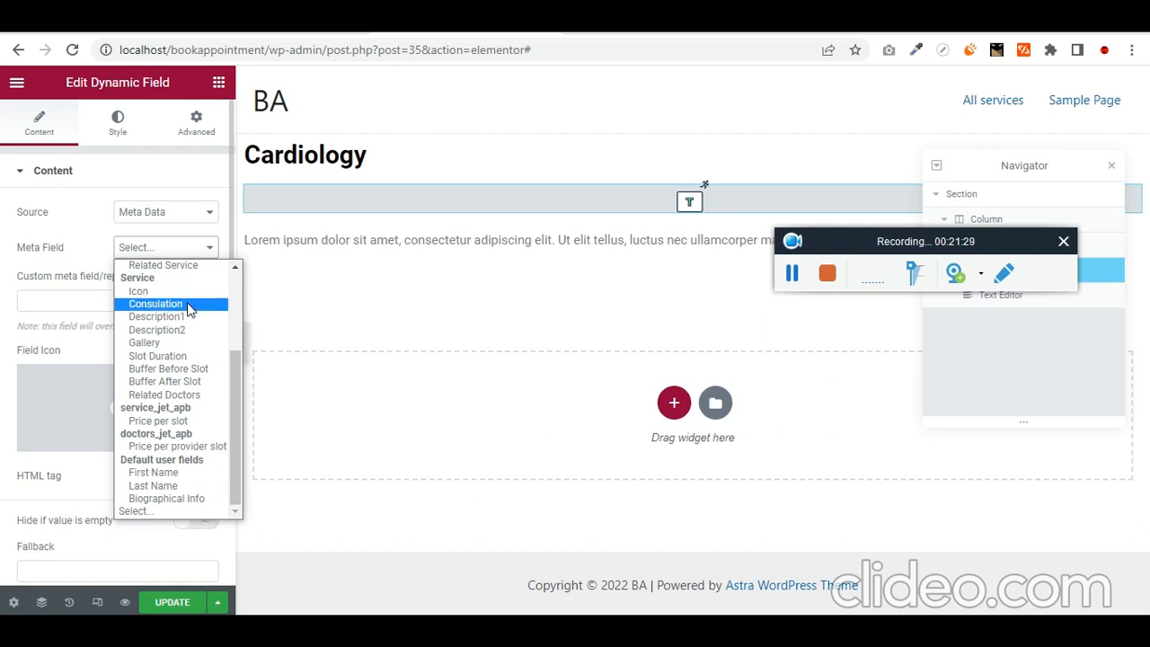
scroll(189, 310, up, 4)
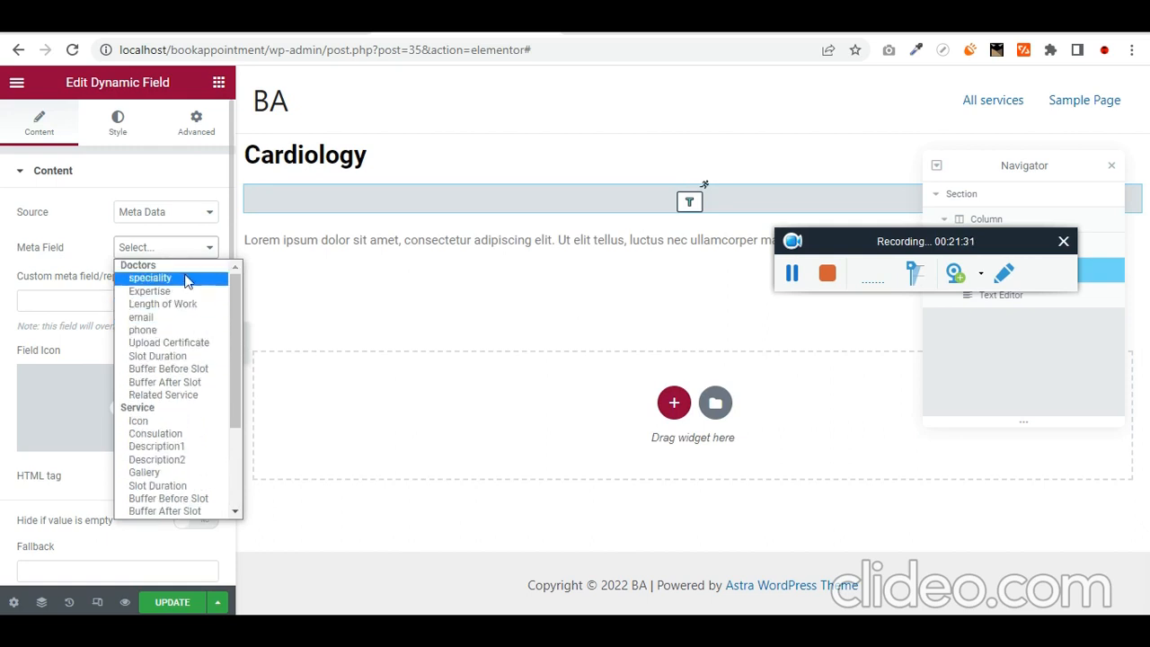
scroll(180, 370, down, 3)
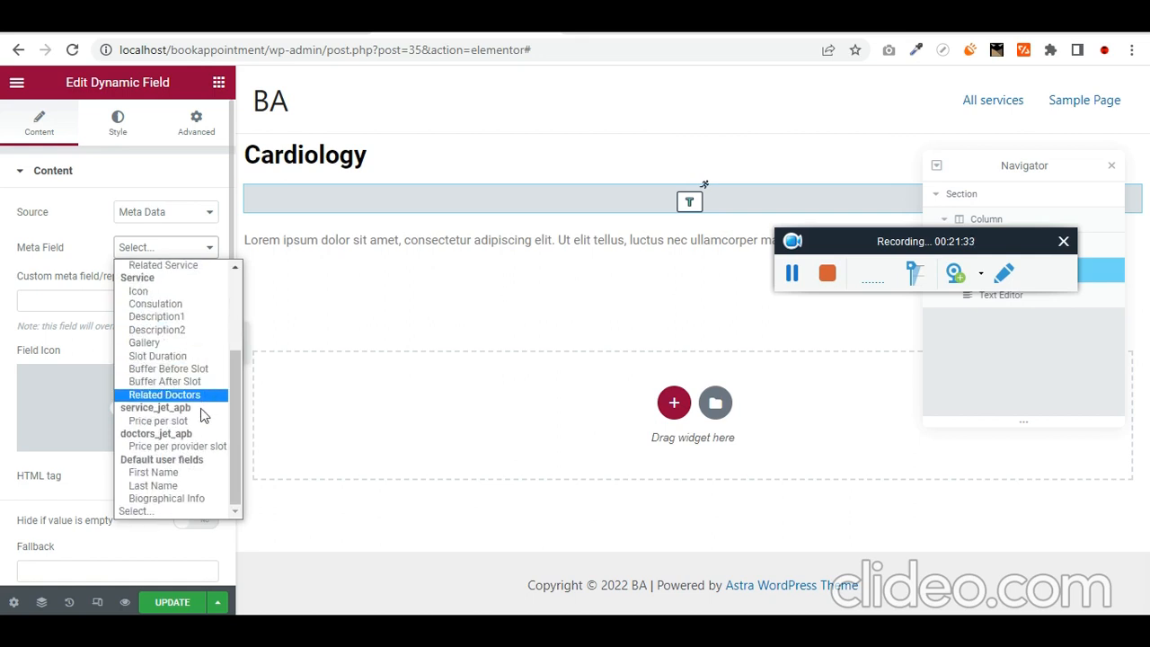
scroll(176, 494, up, 3)
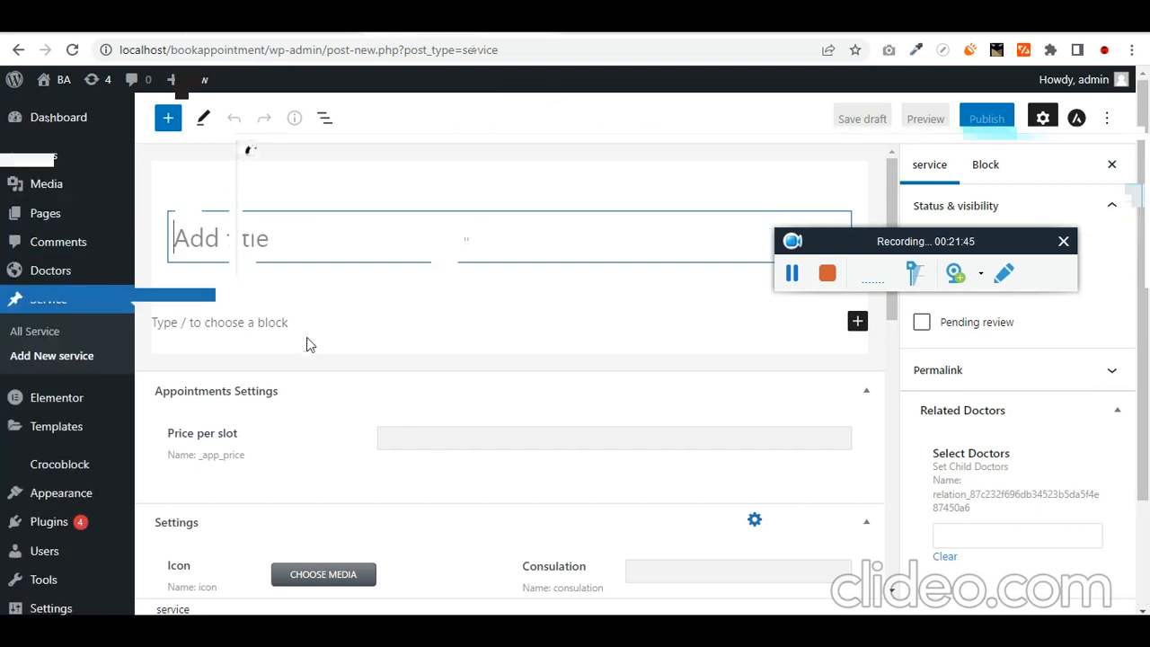
click(515, 240)
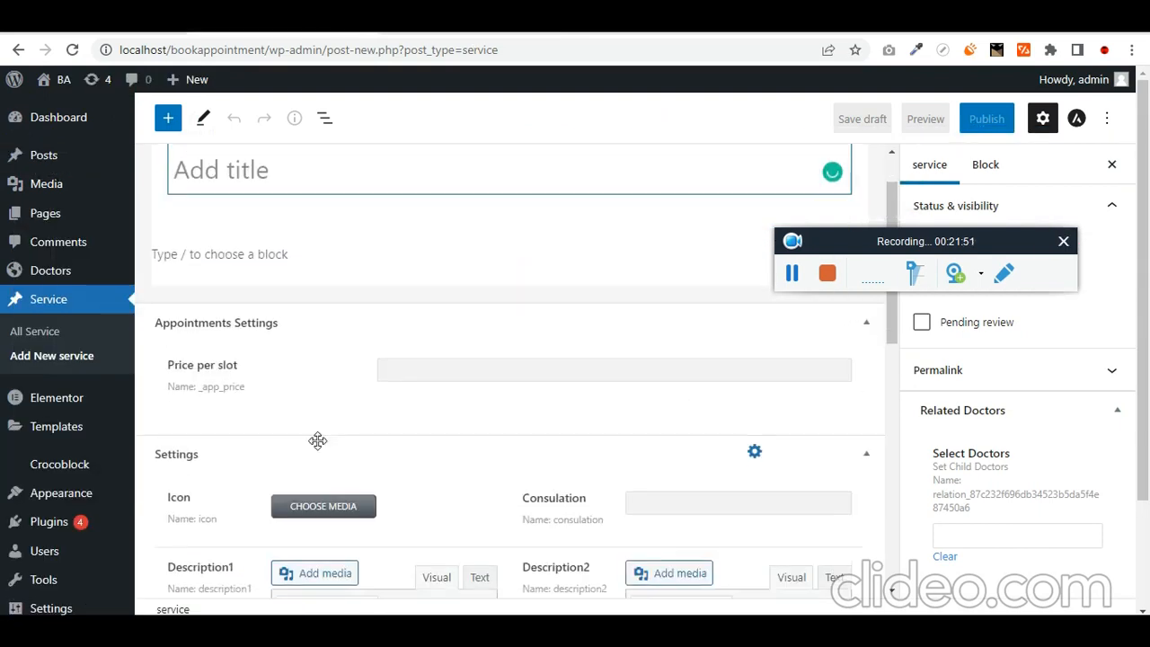
scroll(521, 508, down, 2)
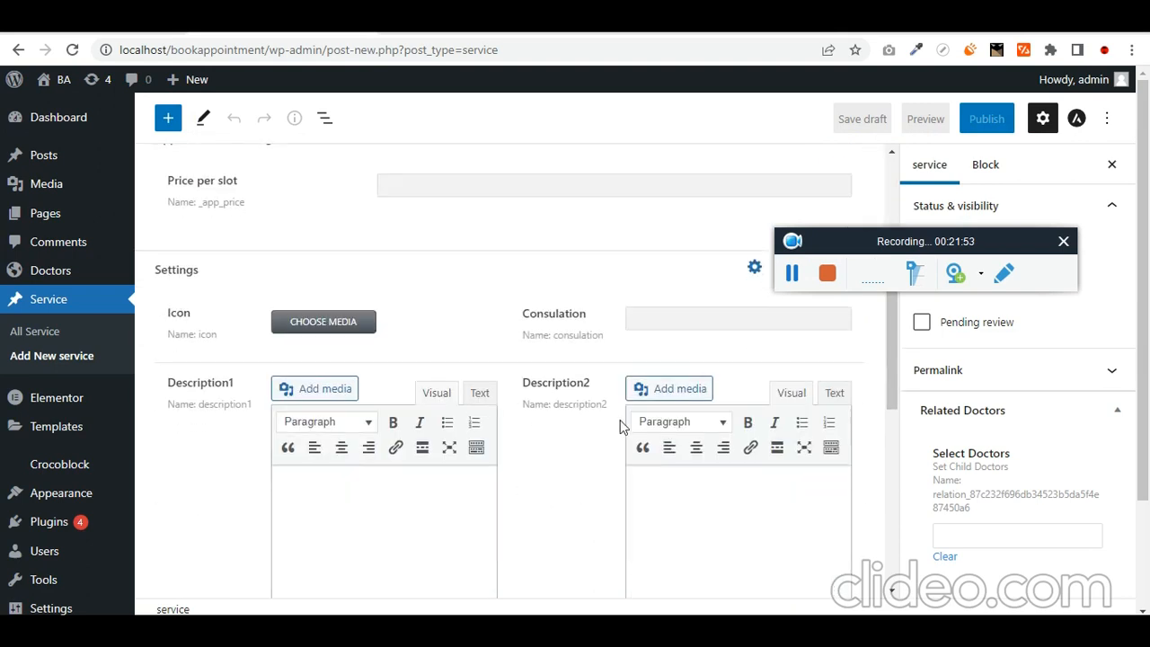
click(421, 29)
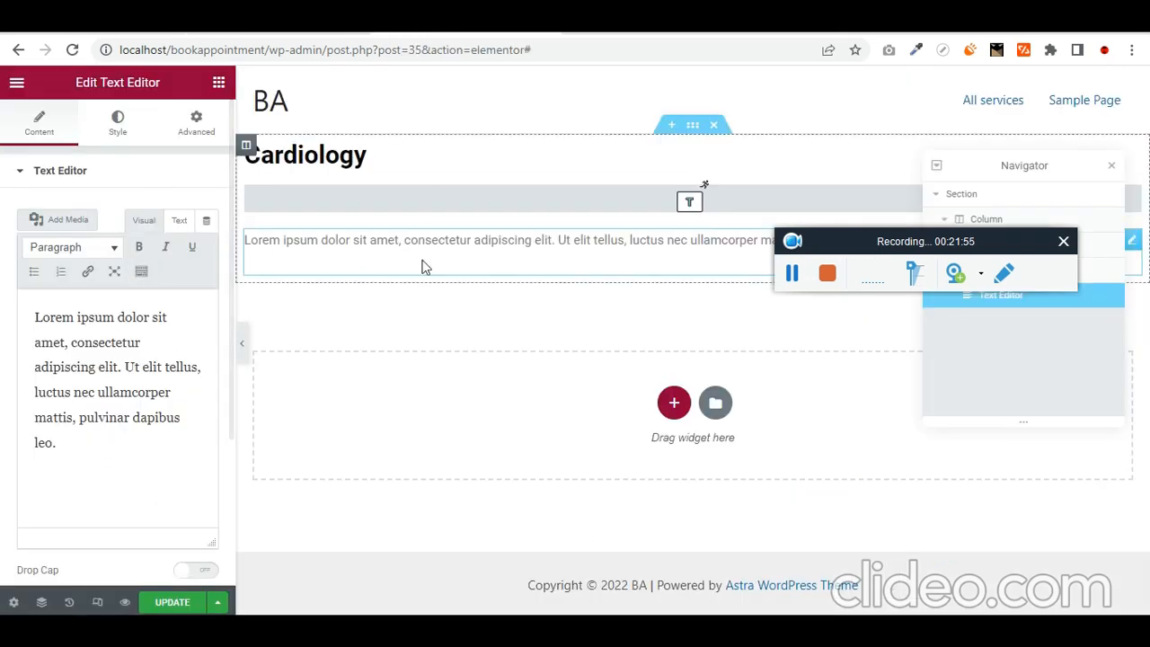
- Add a Dynamic Field with Meta Data source showing Description1
click(218, 82)
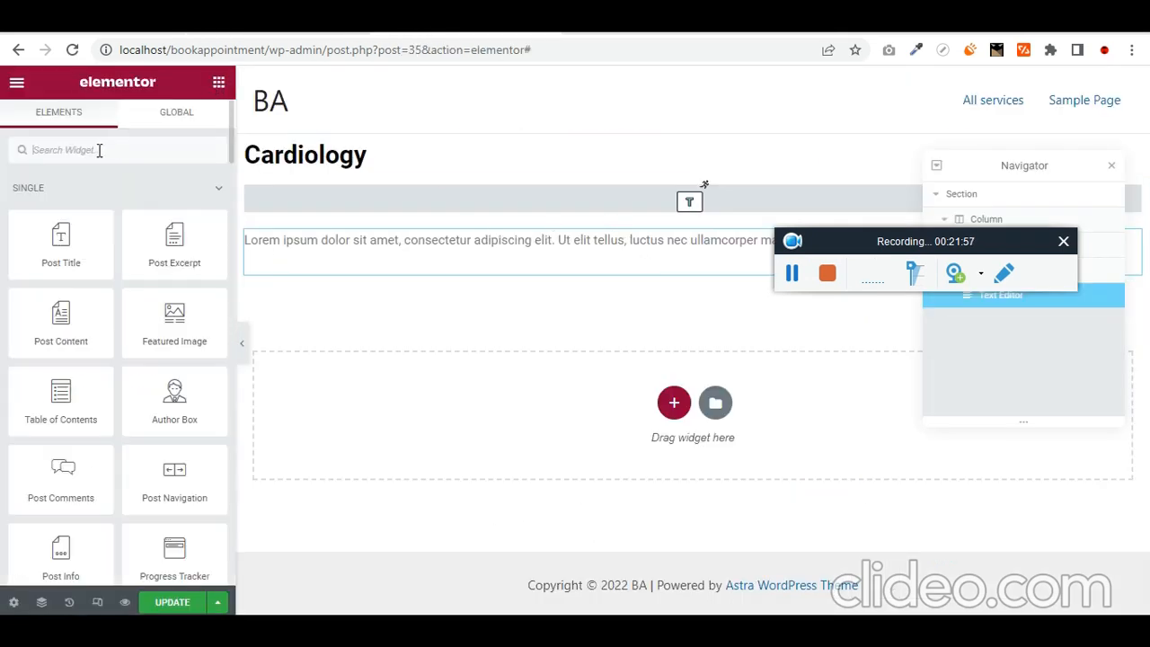
click(87, 150)
text(dynam)
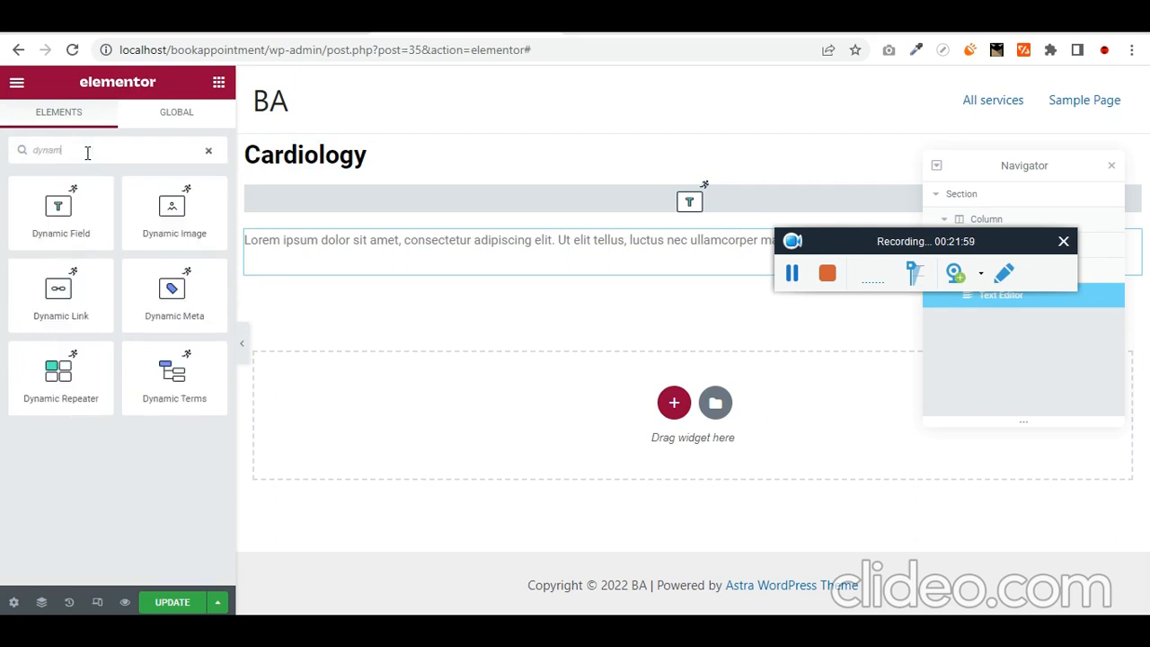
drag(85, 184, 472, 213)
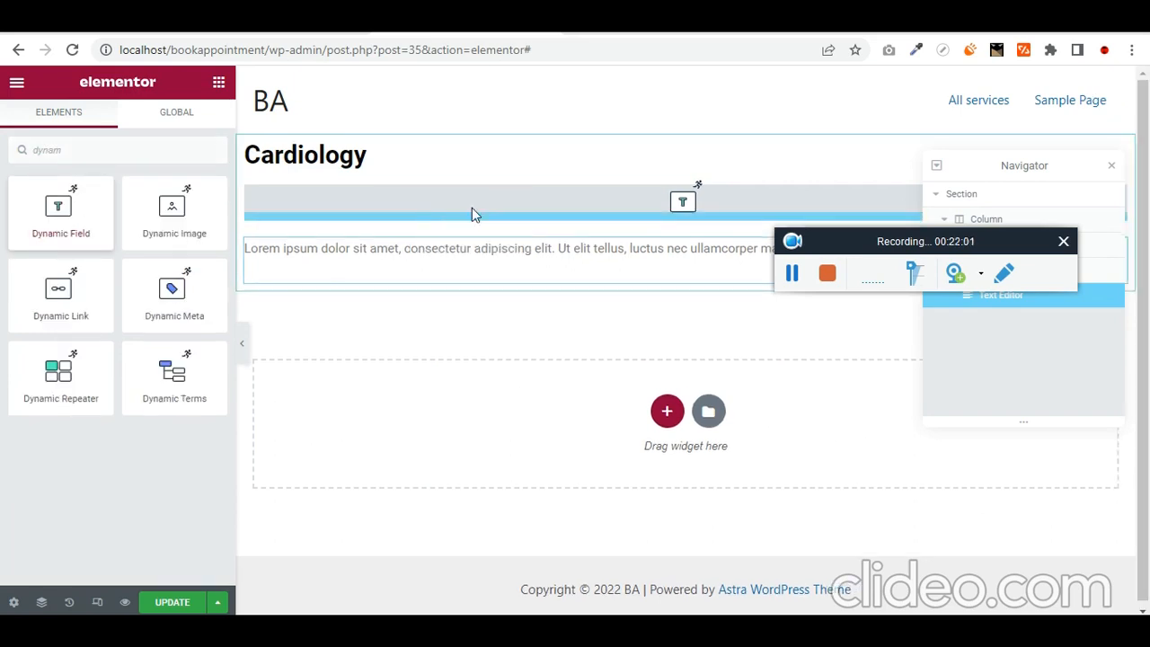
click(173, 216)
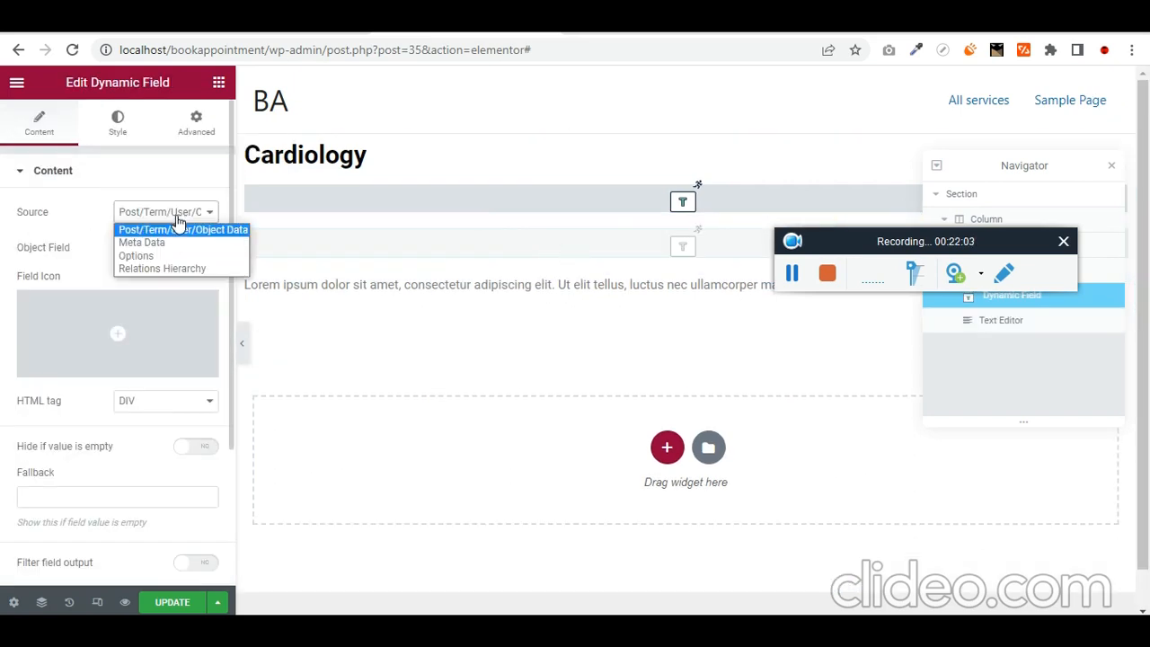
click(174, 246)
click(173, 252)
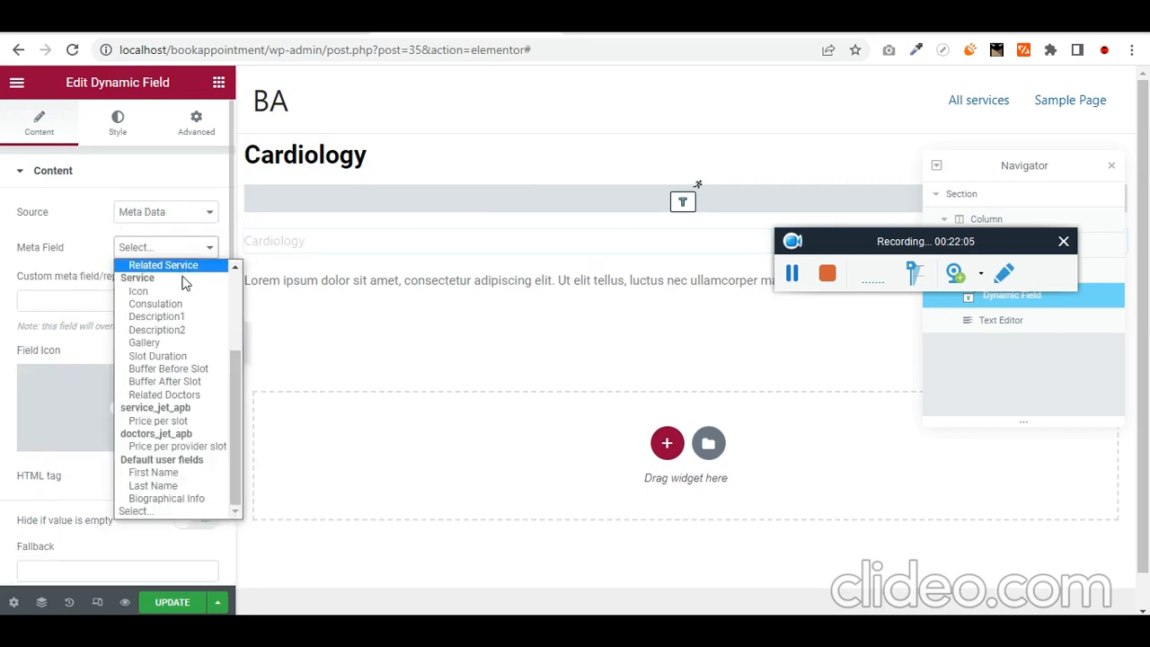
click(184, 317)
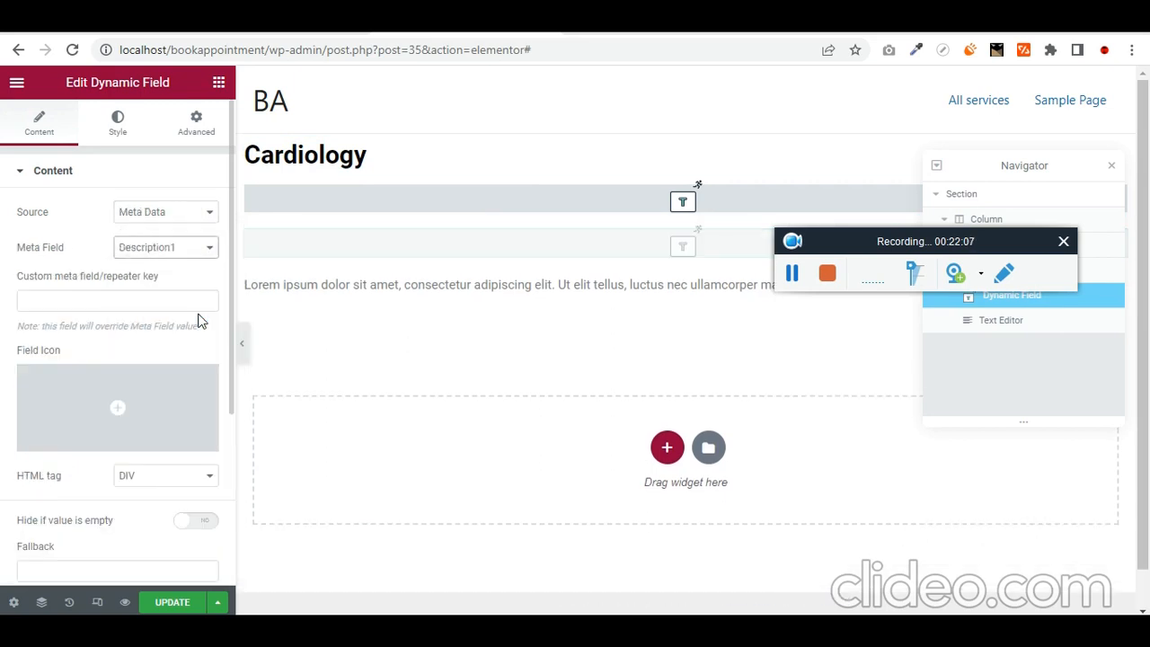
- Delete the leftover empty Dynamic Field and the Lorem ipsum text widget
click(539, 204)
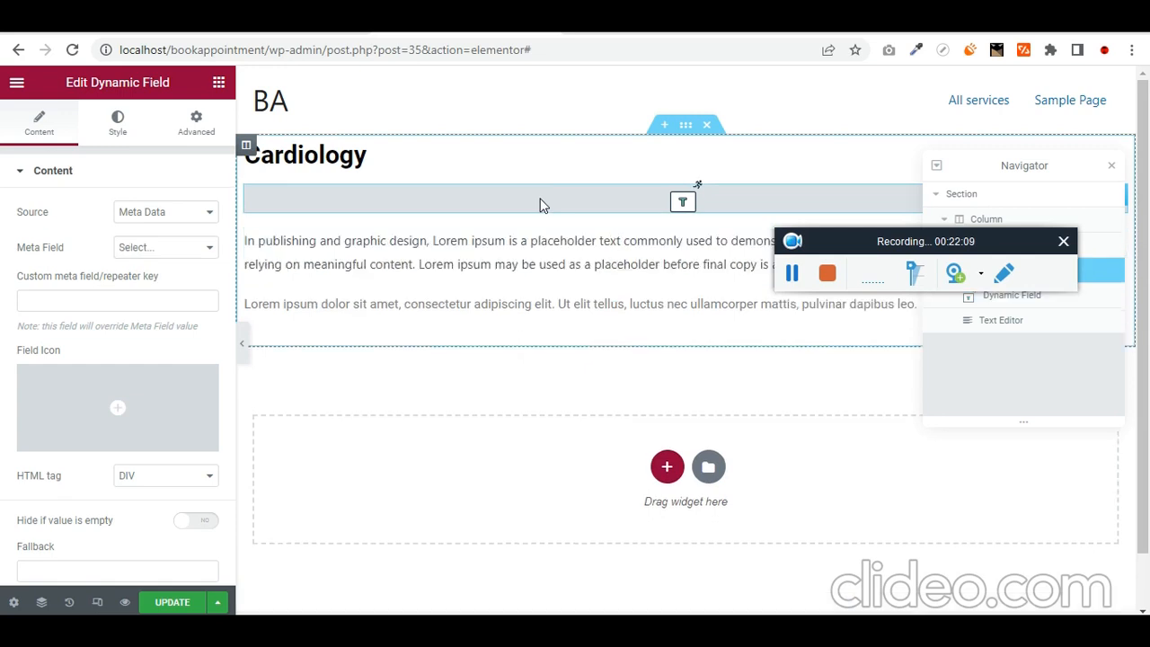
key(Delete)
click(492, 259)
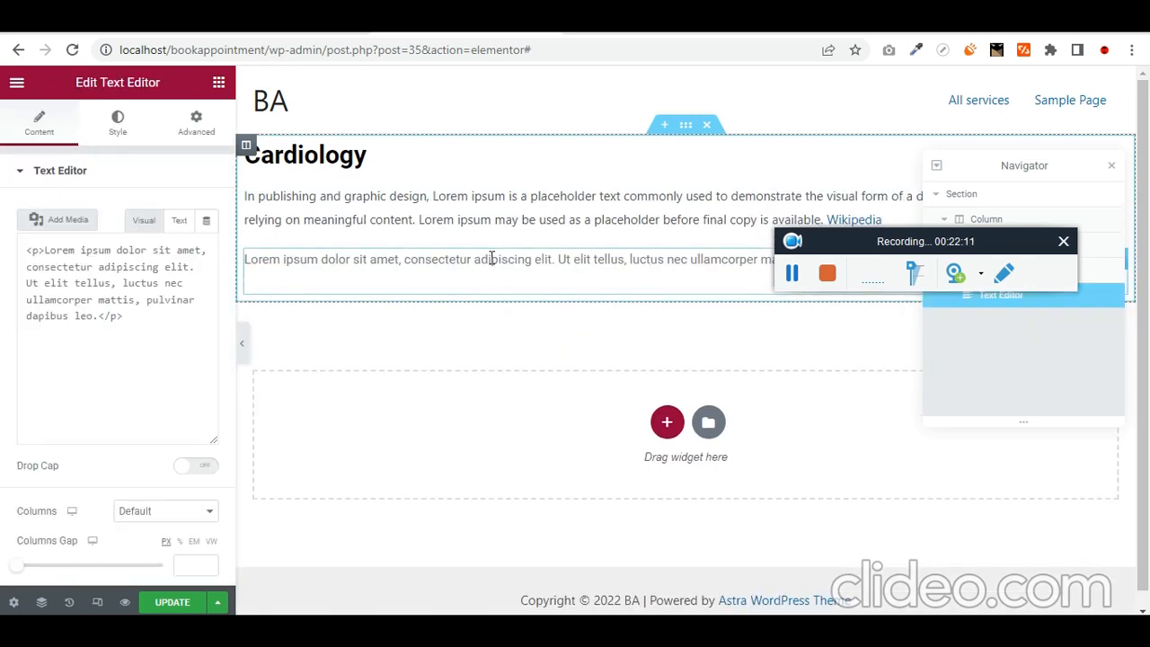
click(1110, 168)
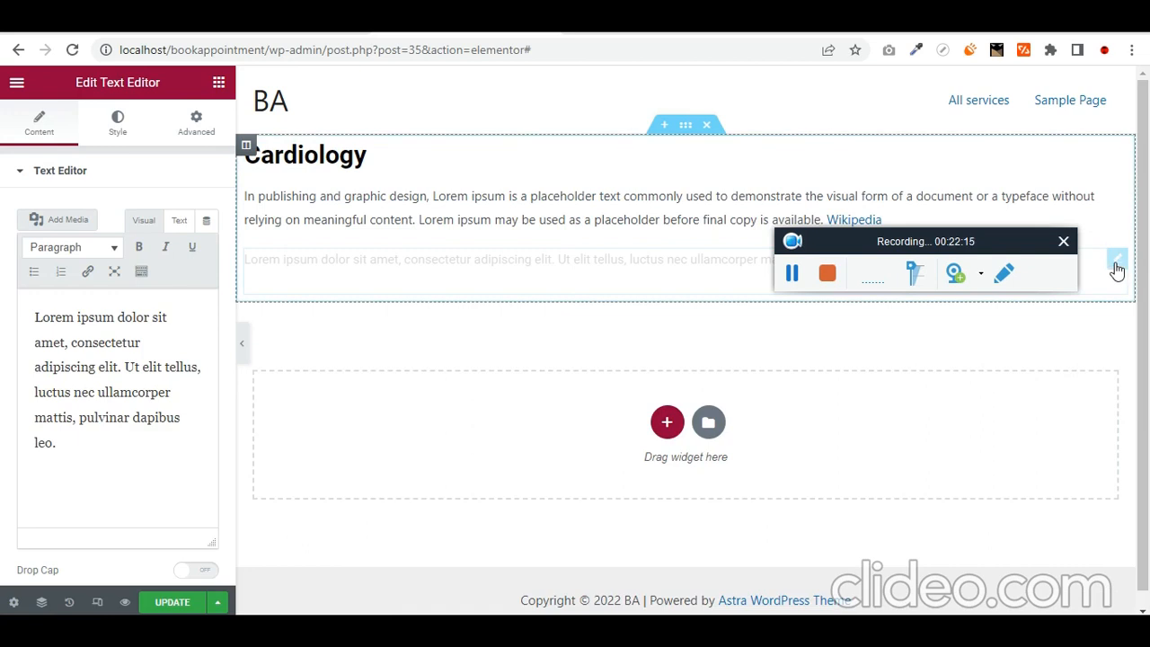
key(Delete)
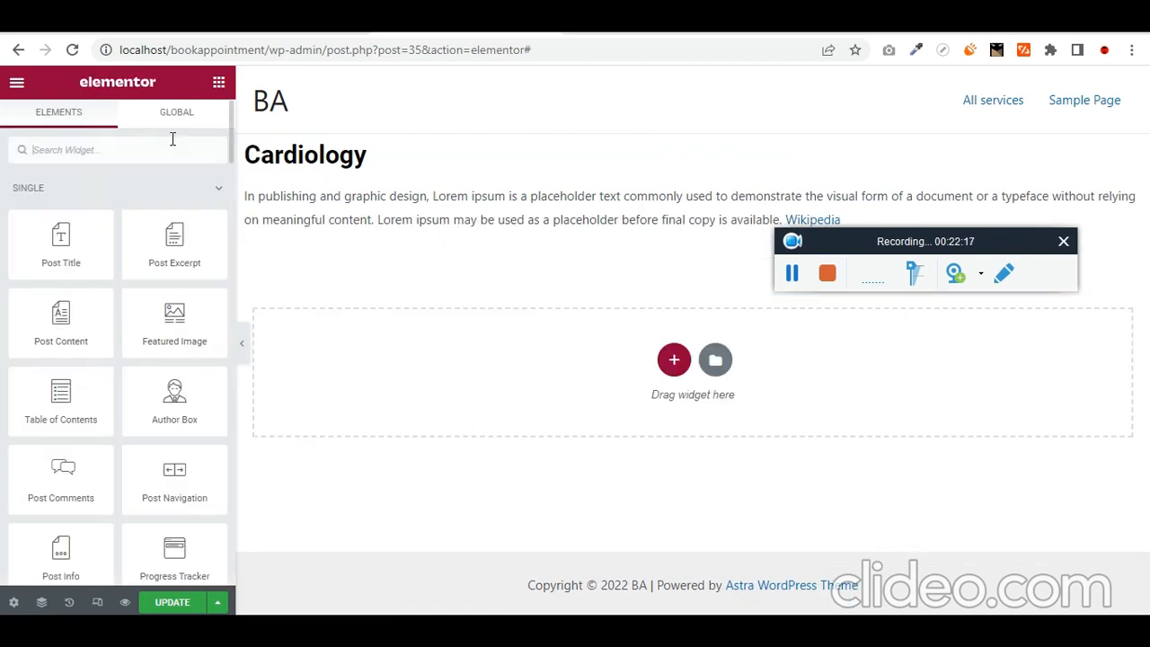
- Add another Dynamic Field below showing the Description2 meta field
text(dyna)
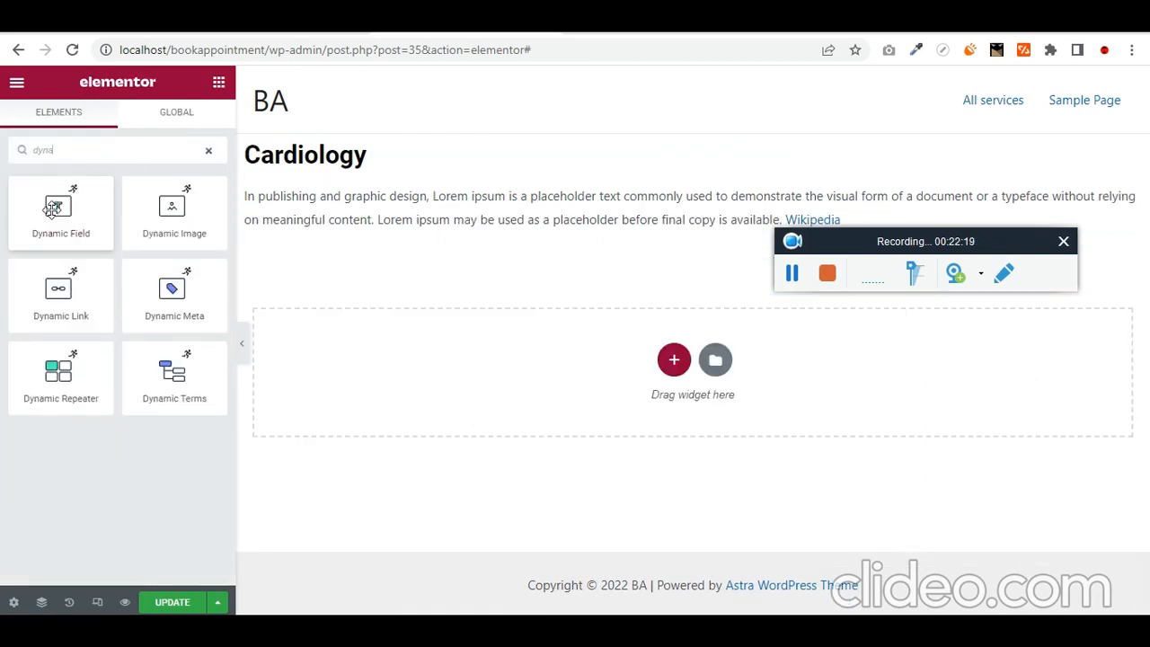
drag(59, 211, 398, 247)
drag(59, 212, 481, 226)
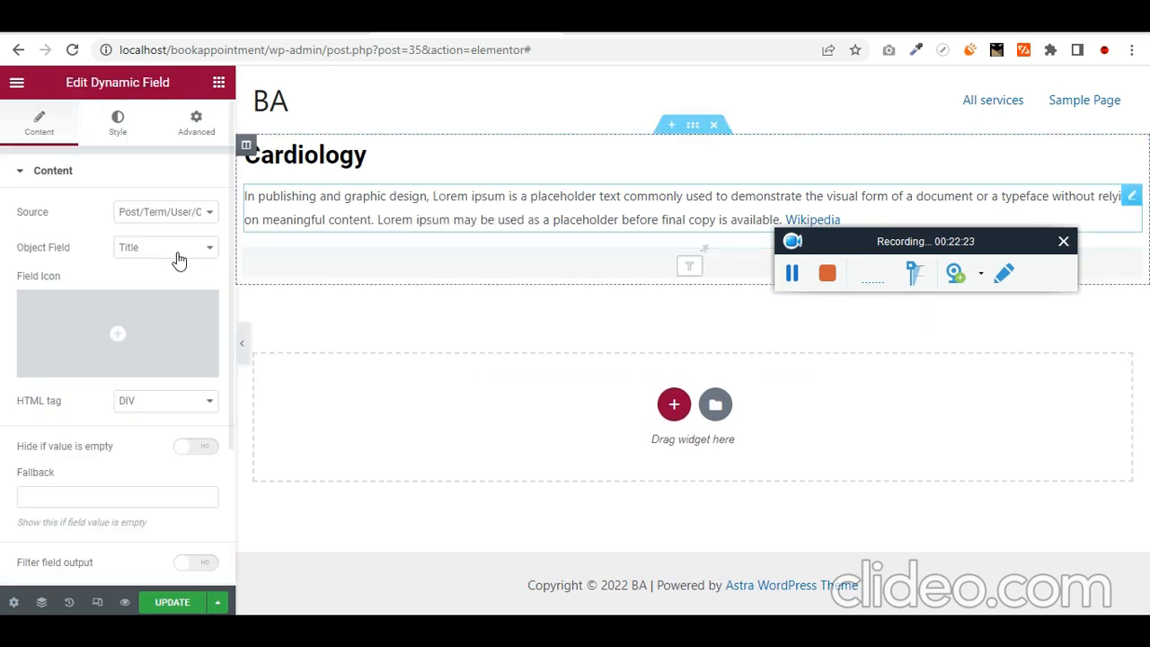
mouse_move(150, 318)
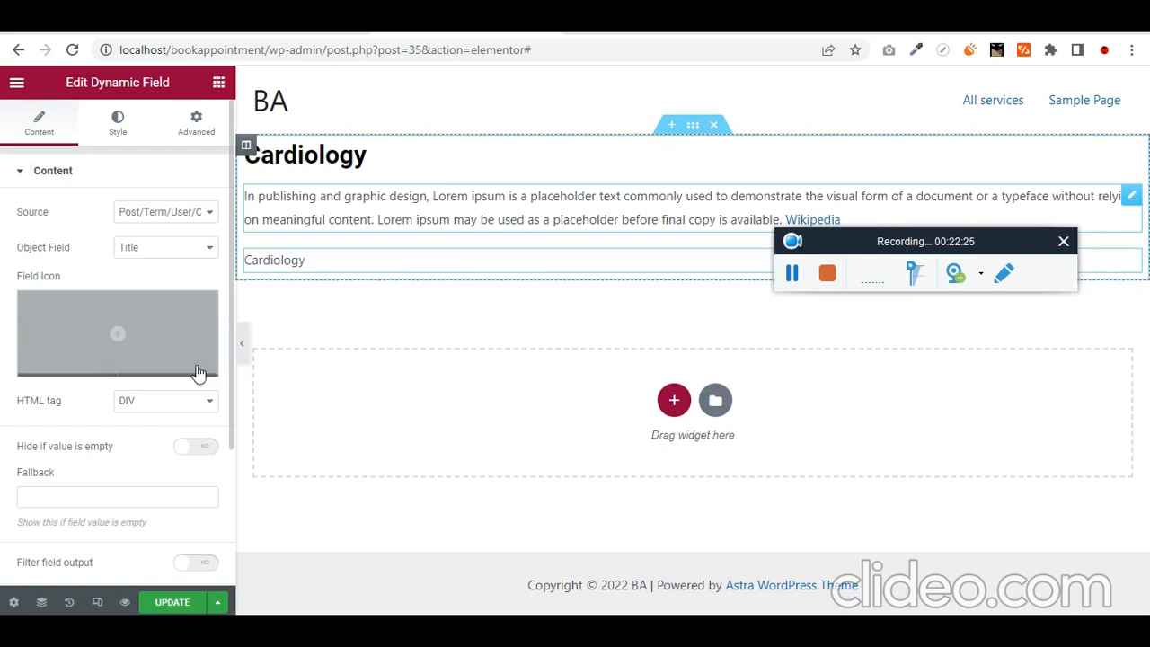
click(171, 213)
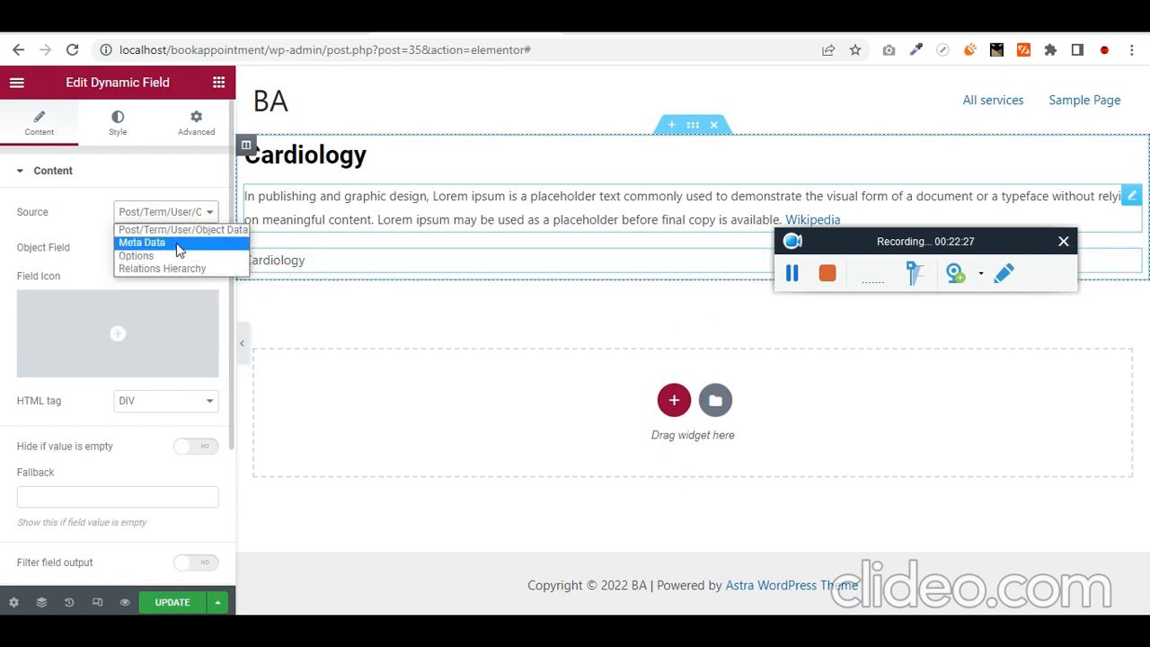
click(176, 243)
click(176, 247)
click(160, 330)
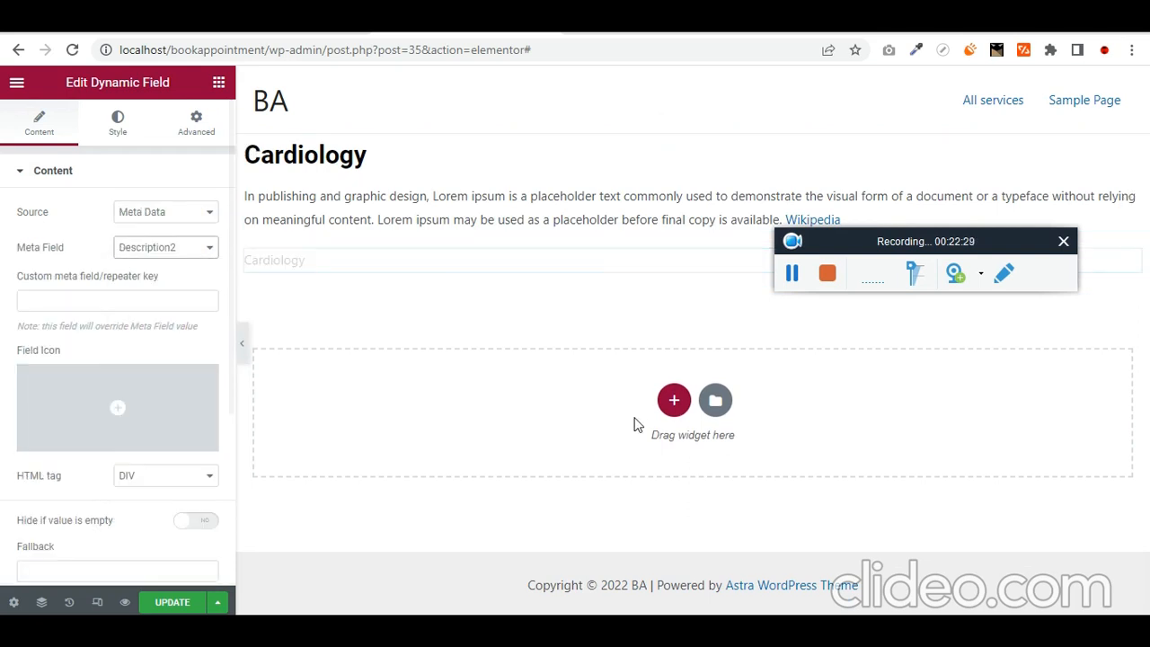
- Add a two-column section and move Description1 and Description2 into its columns
click(674, 400)
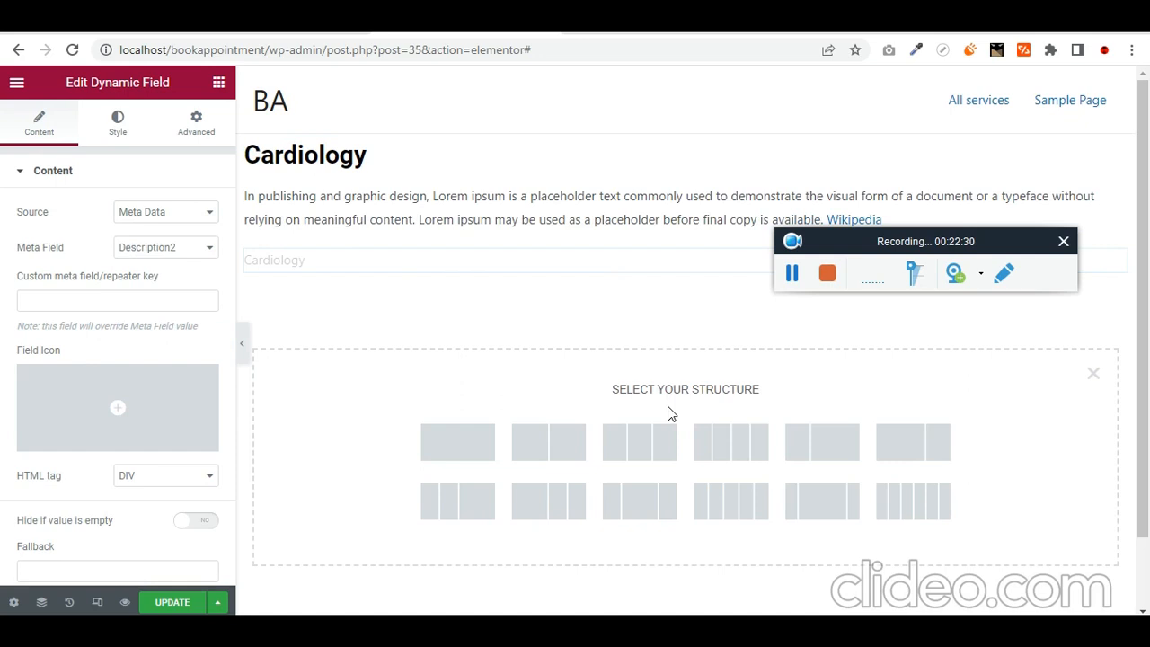
click(569, 441)
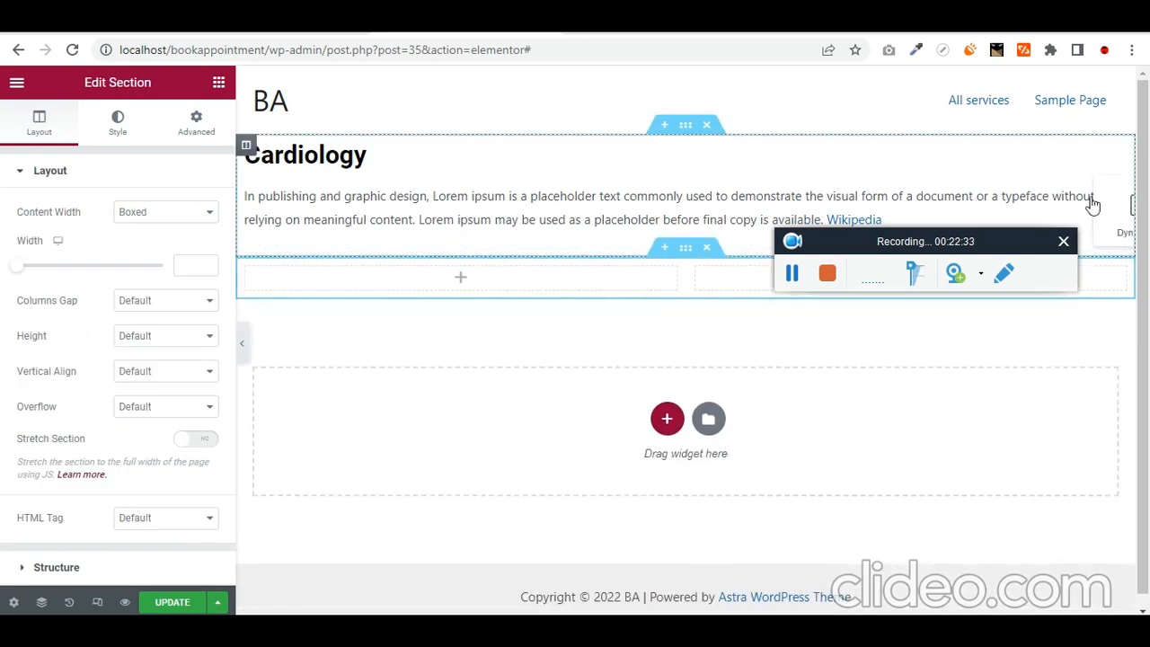
drag(1092, 206, 475, 281)
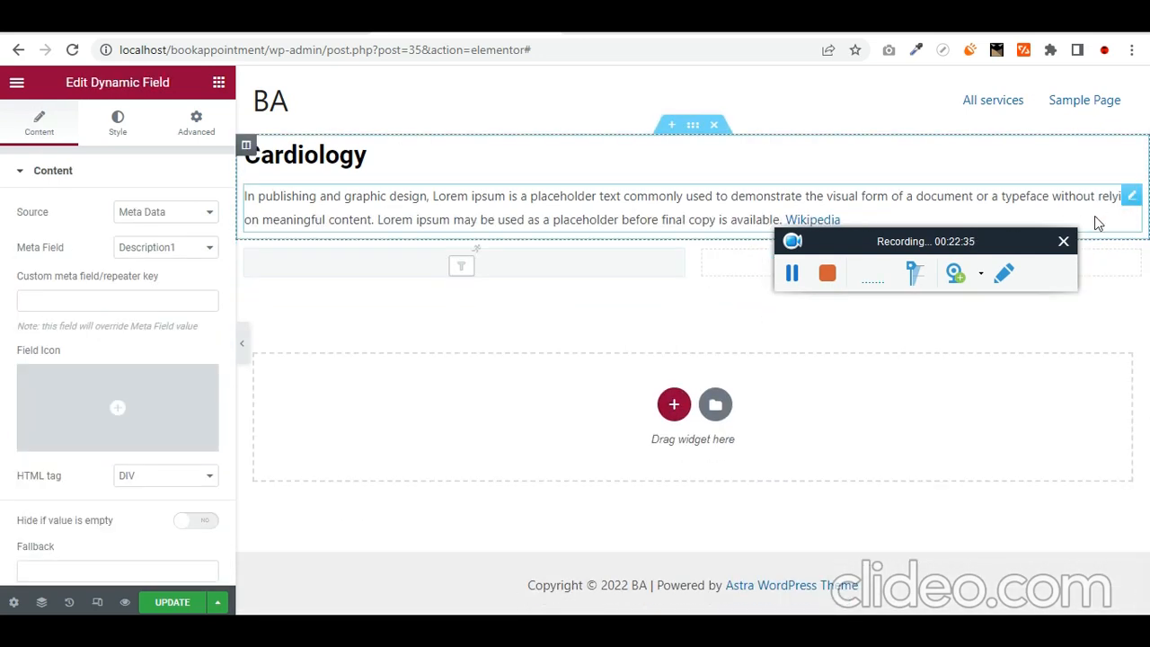
drag(1130, 193, 1137, 217)
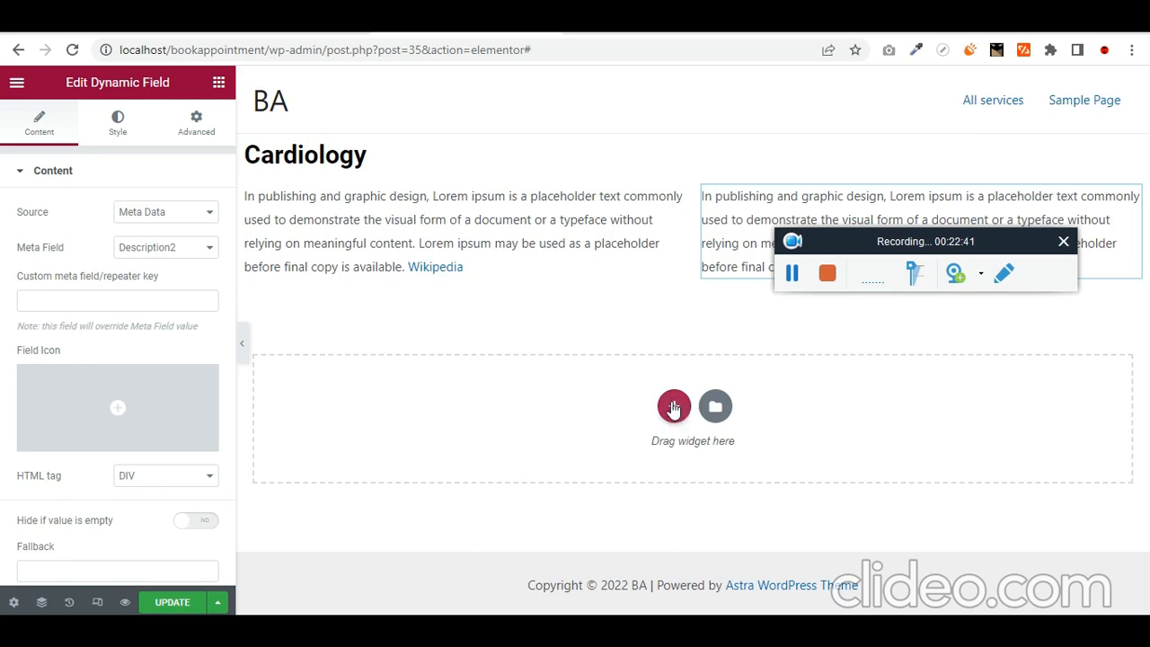
- Add a single-column section below the two columns
click(674, 406)
click(453, 447)
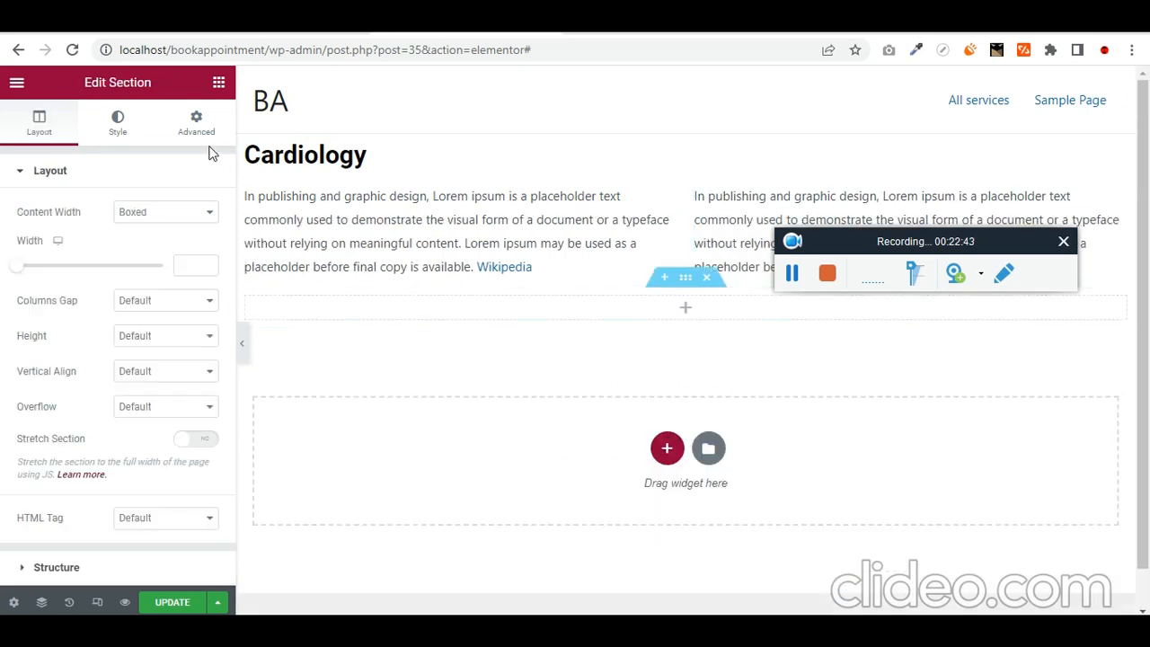
click(218, 82)
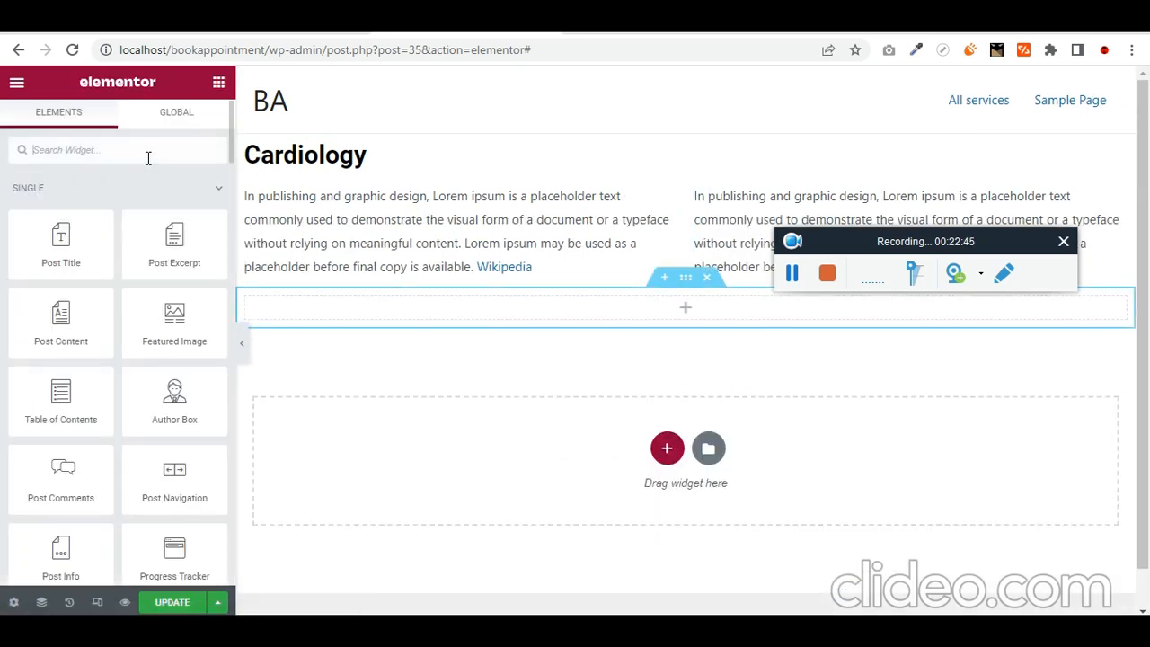
- Add a Dynamic Field to the empty section showing the Gallery meta field
click(149, 159)
text(dyna)
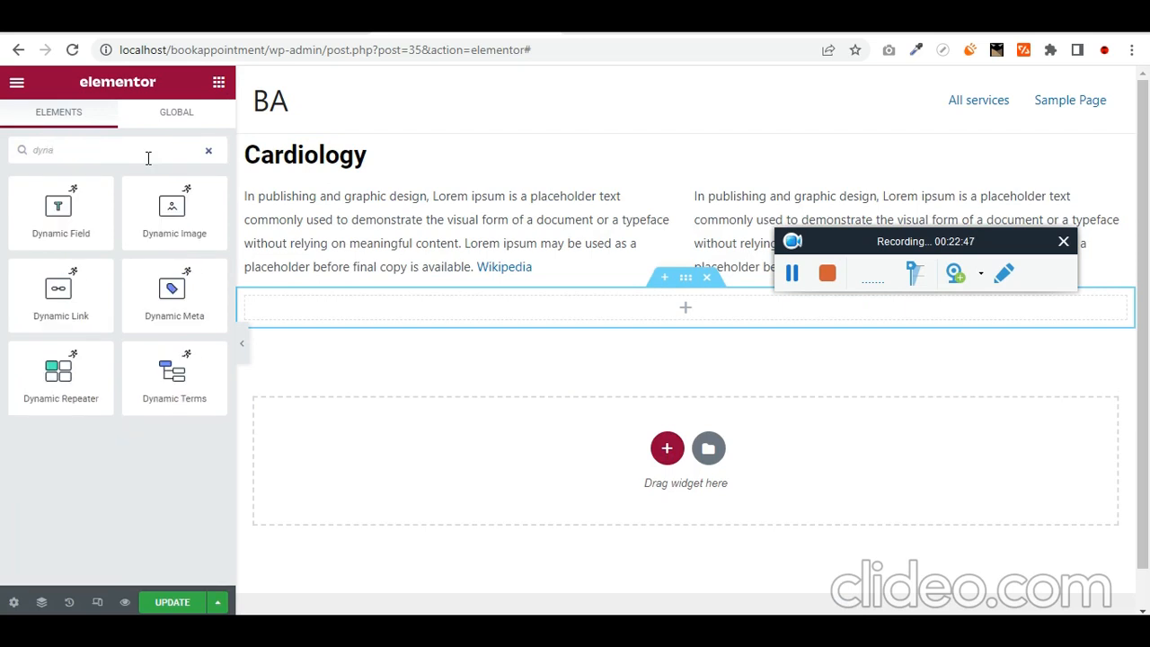
drag(57, 208, 518, 304)
click(187, 214)
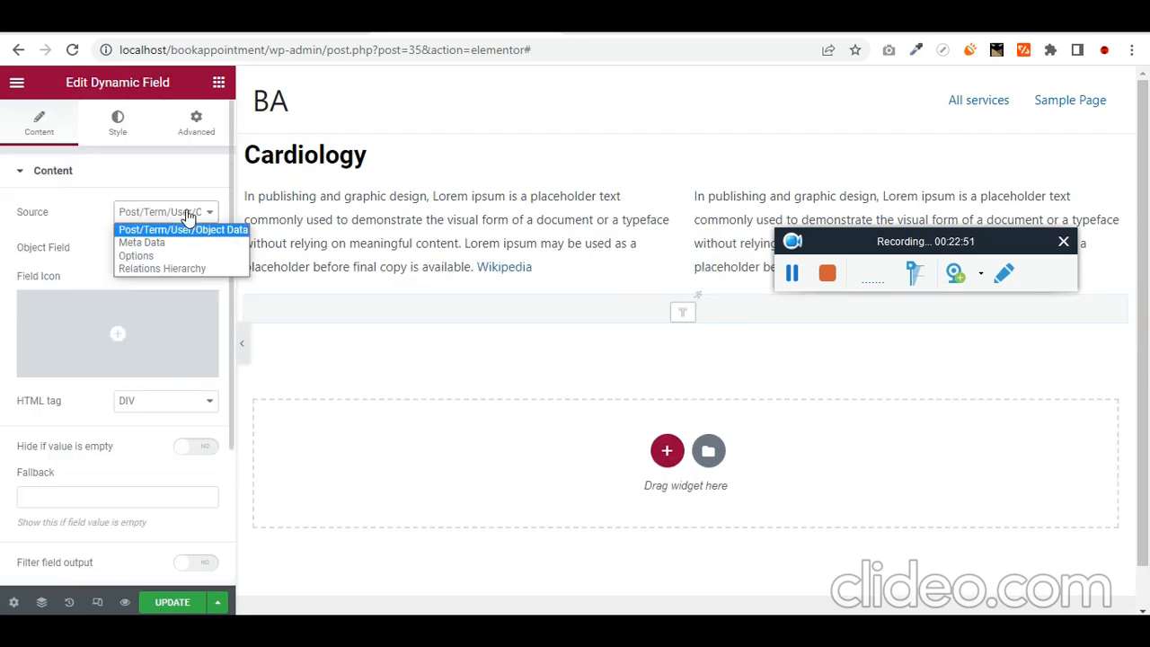
click(179, 242)
click(175, 248)
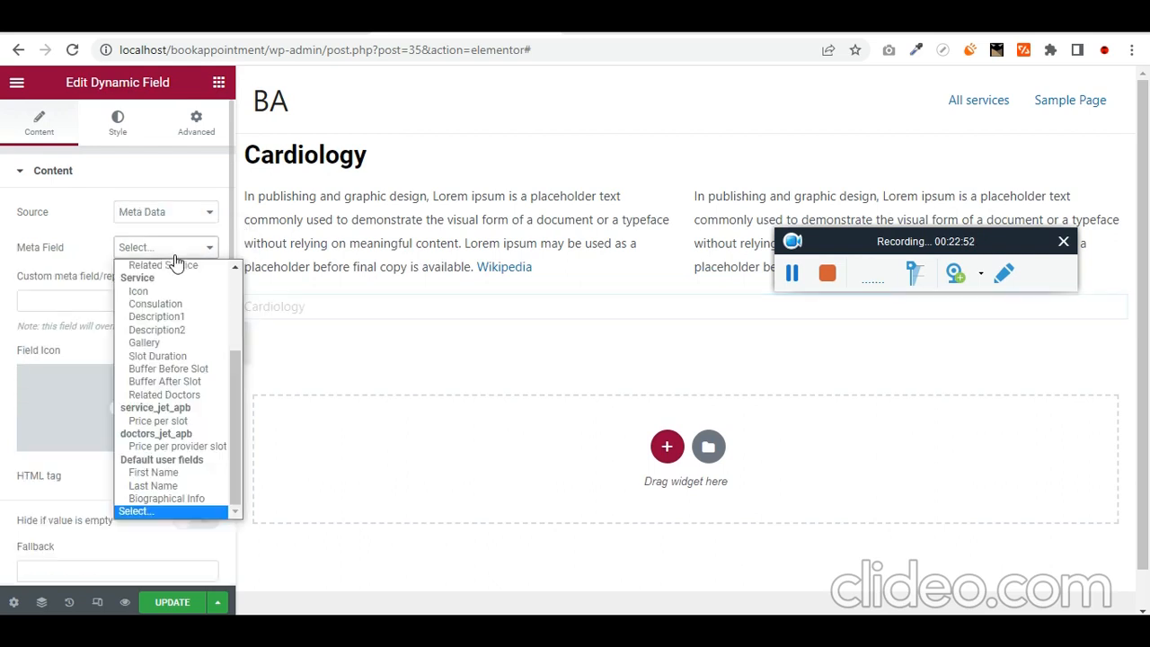
click(184, 340)
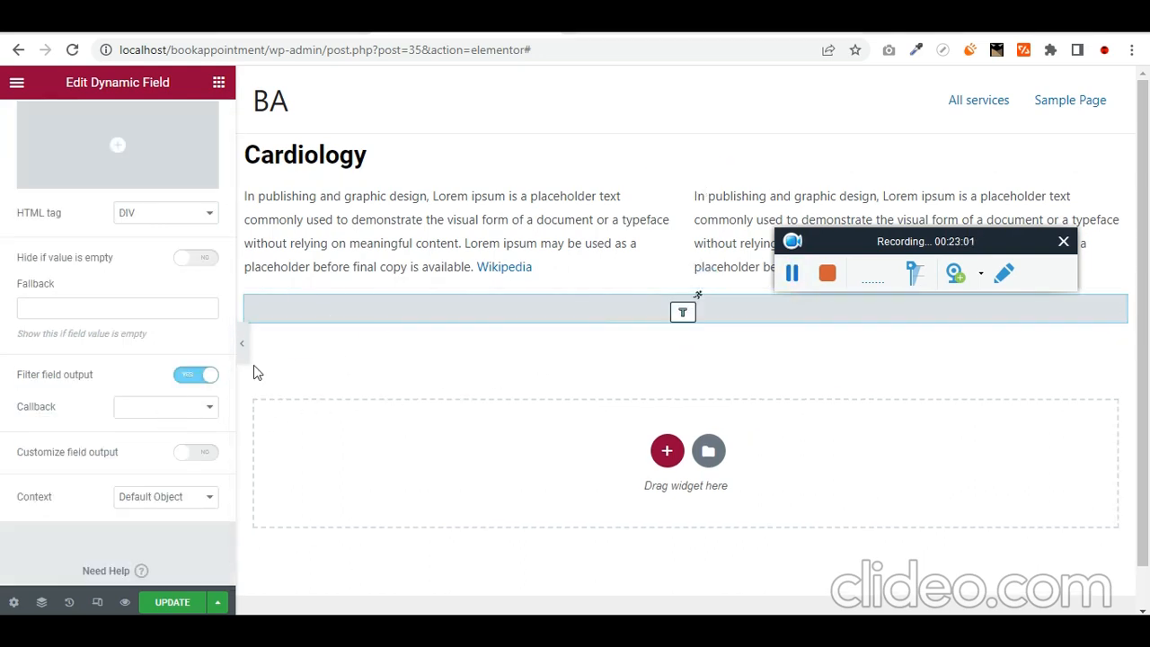
- Set the gallery field's Callback to Embed URL
scroll(149, 282, up, 3)
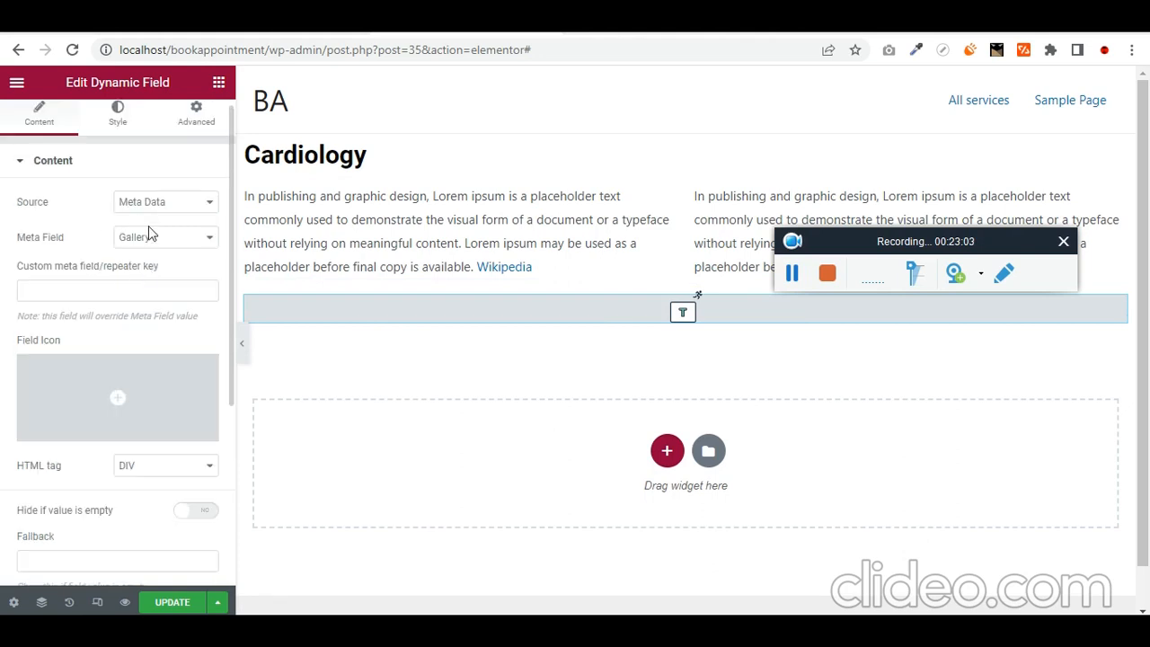
scroll(148, 279, down, 3)
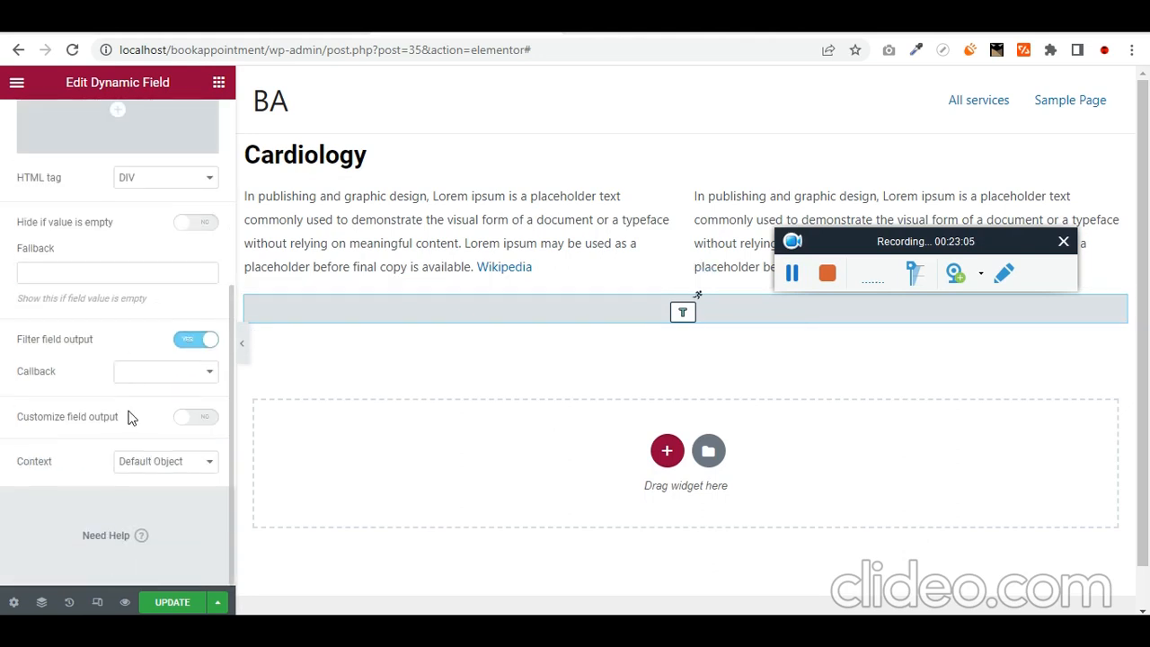
click(160, 375)
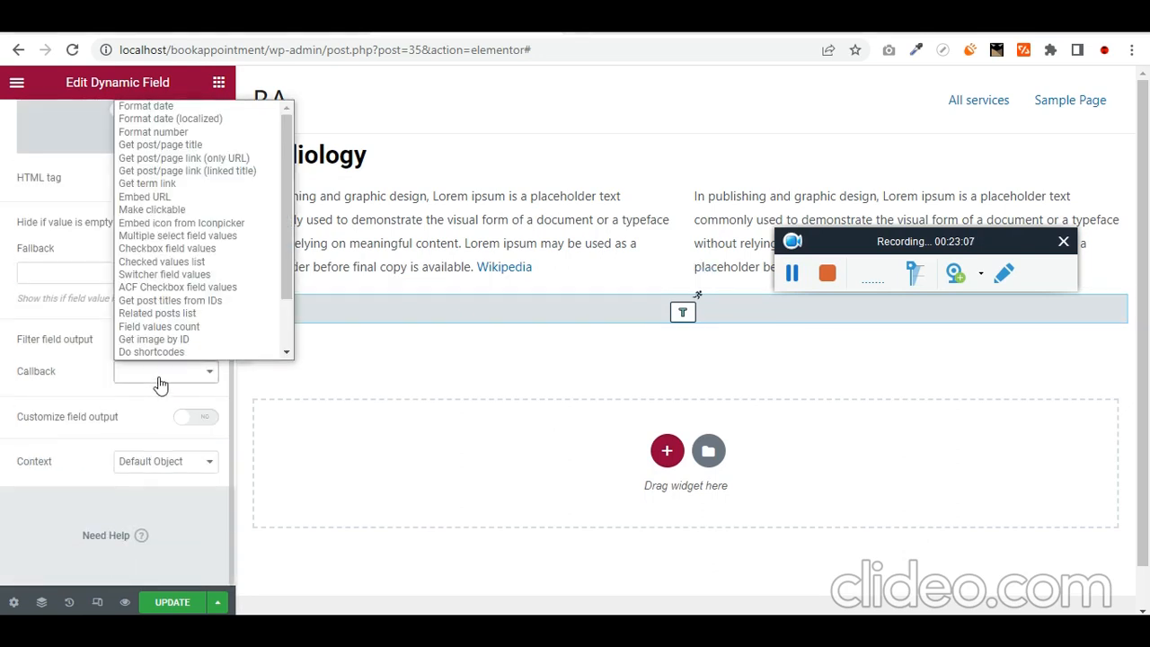
click(189, 205)
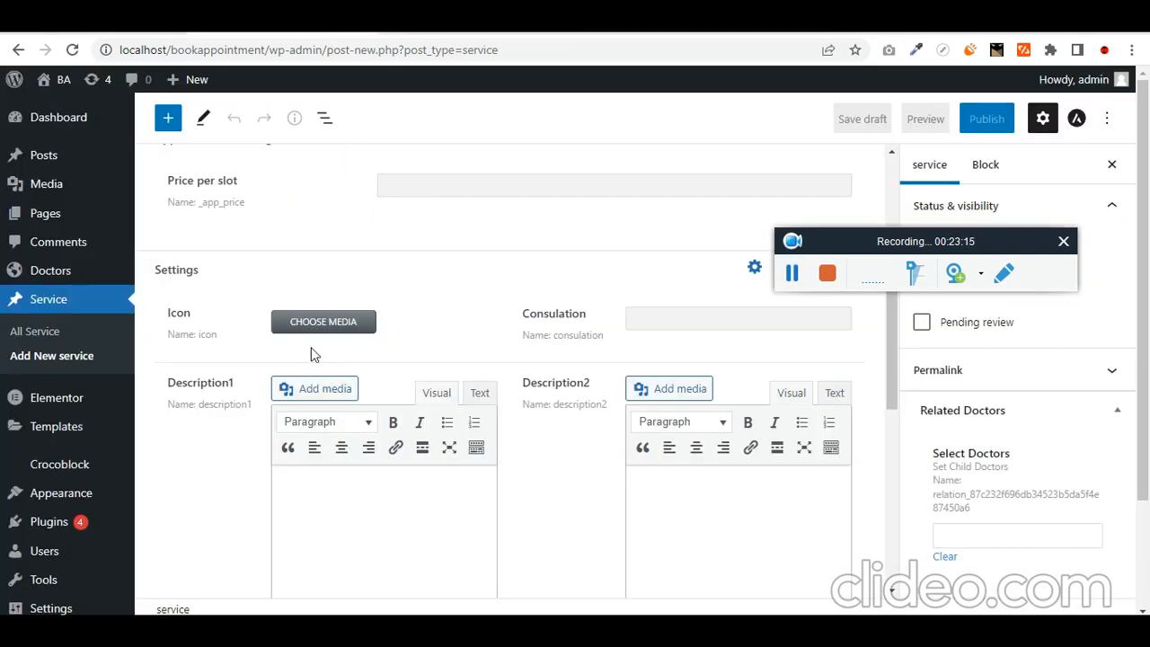
scroll(313, 359, down, 5)
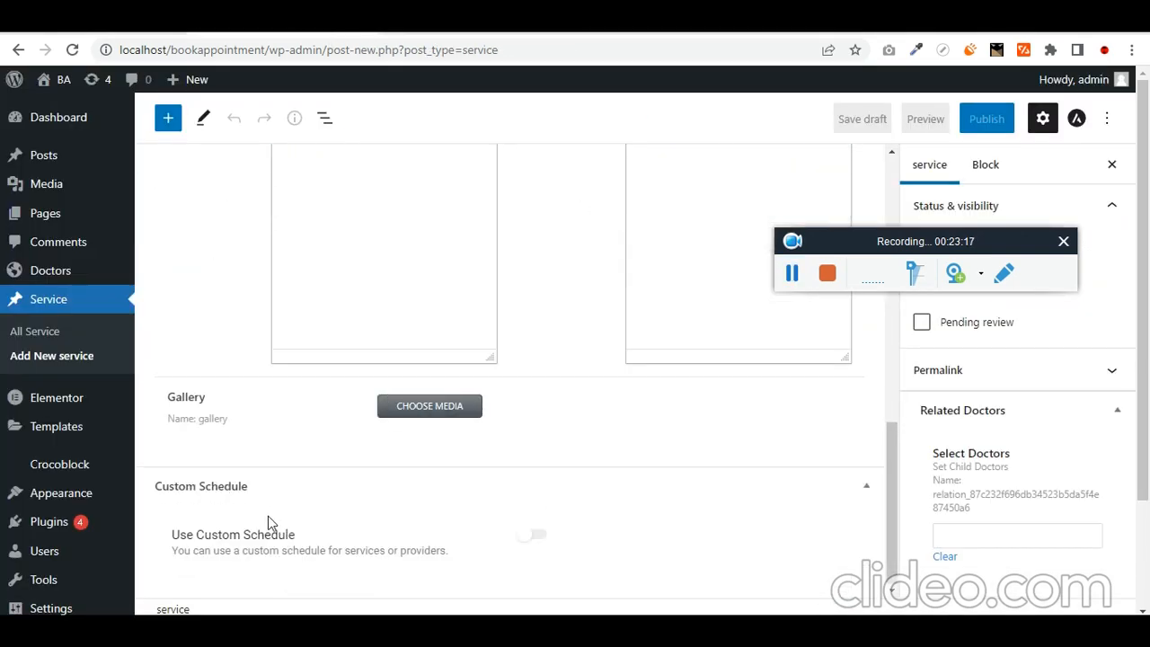
- Save the template with the Multiple select field values callback, then go to the Edit Listing Grid tab
scroll(268, 517, up, 10)
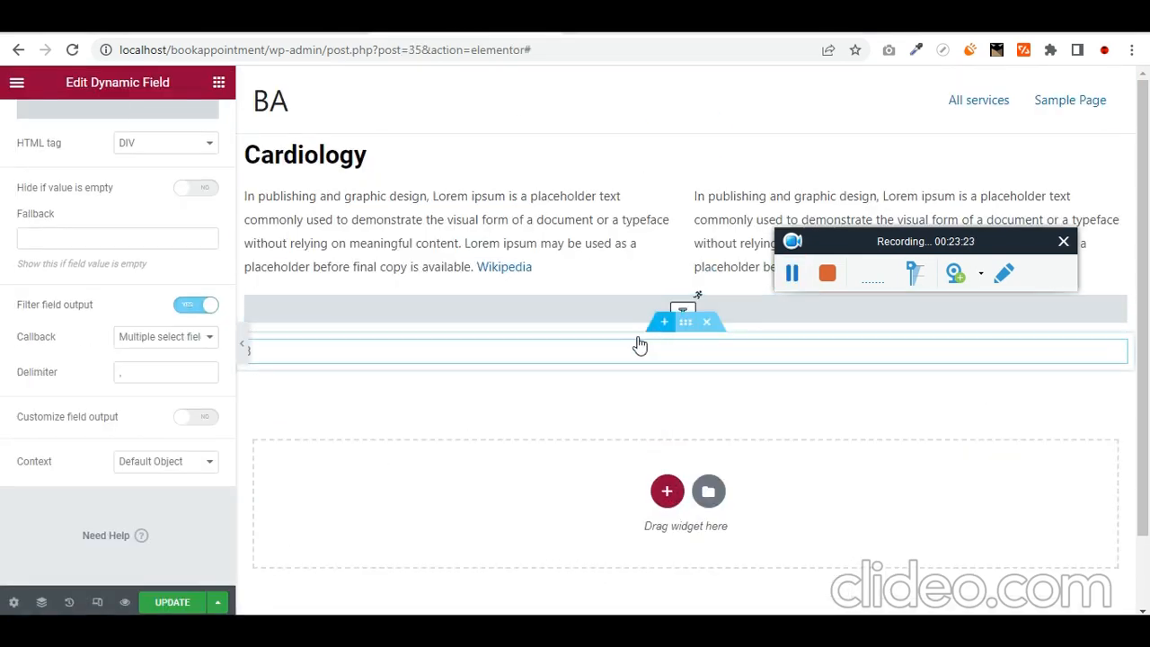
click(171, 603)
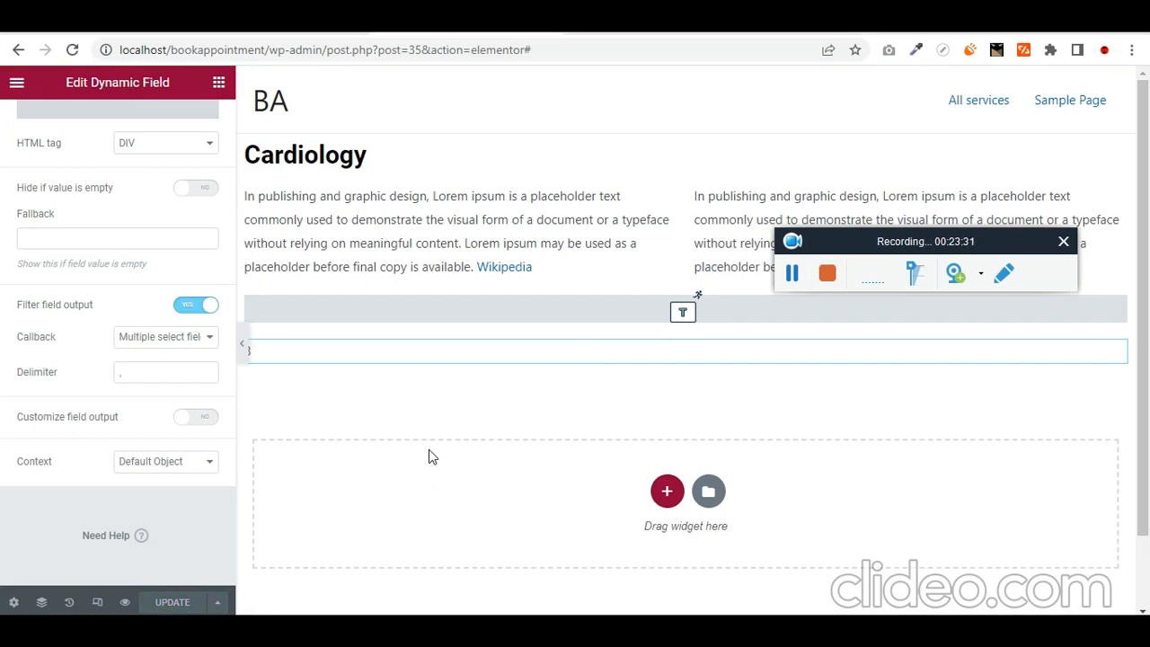
click(660, 25)
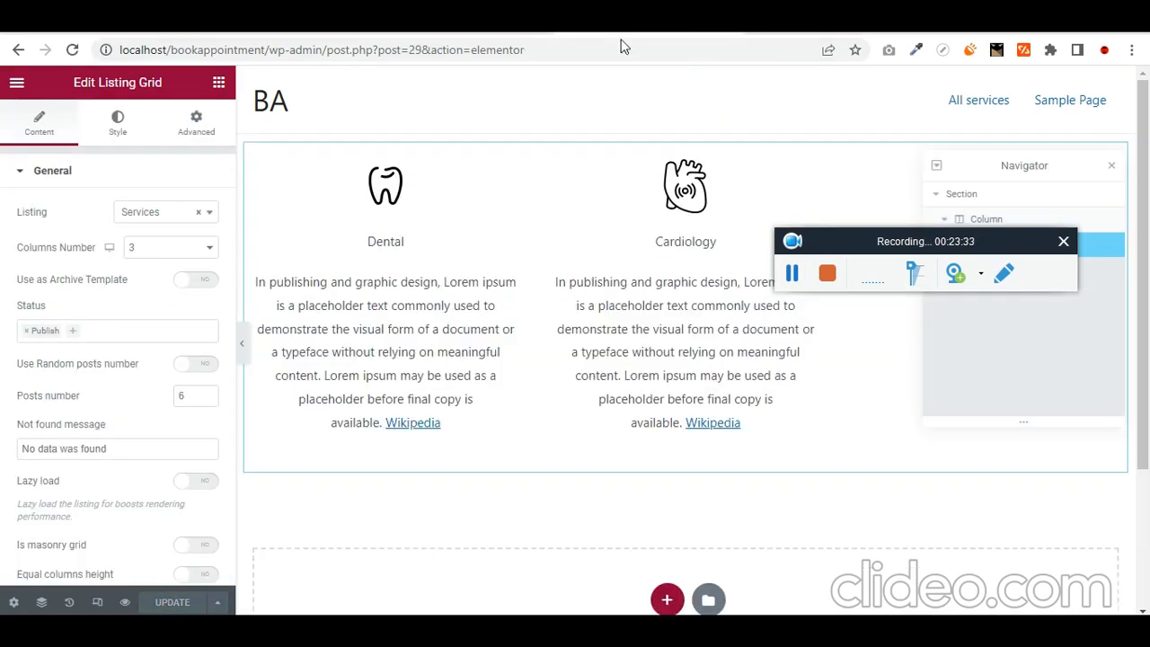
- Load the site front end at localhost/bookappointment/ and go to its All services page
click(619, 47)
key(End)
key(ctrl+shift+Left)
key(ctrl+shift+Left)
key(ctrl+shift+Left)
key(ctrl+shift+Left)
key(ctrl+shift+Left)
key(ctrl+shift+Left)
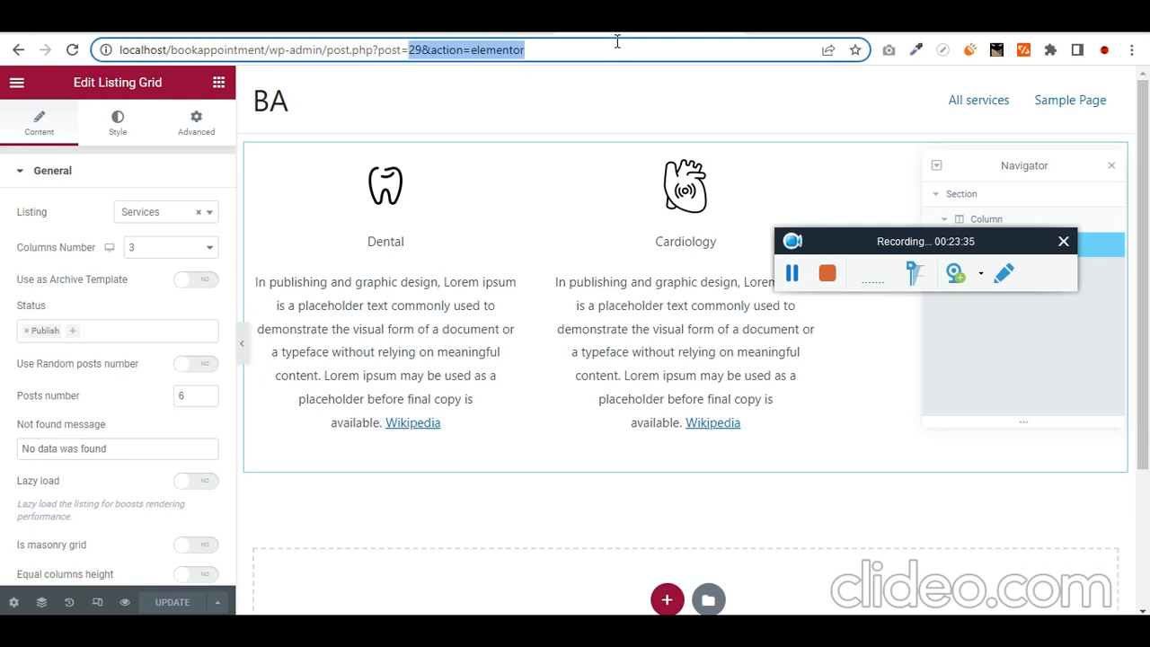
key(BackSpace)
key(Return)
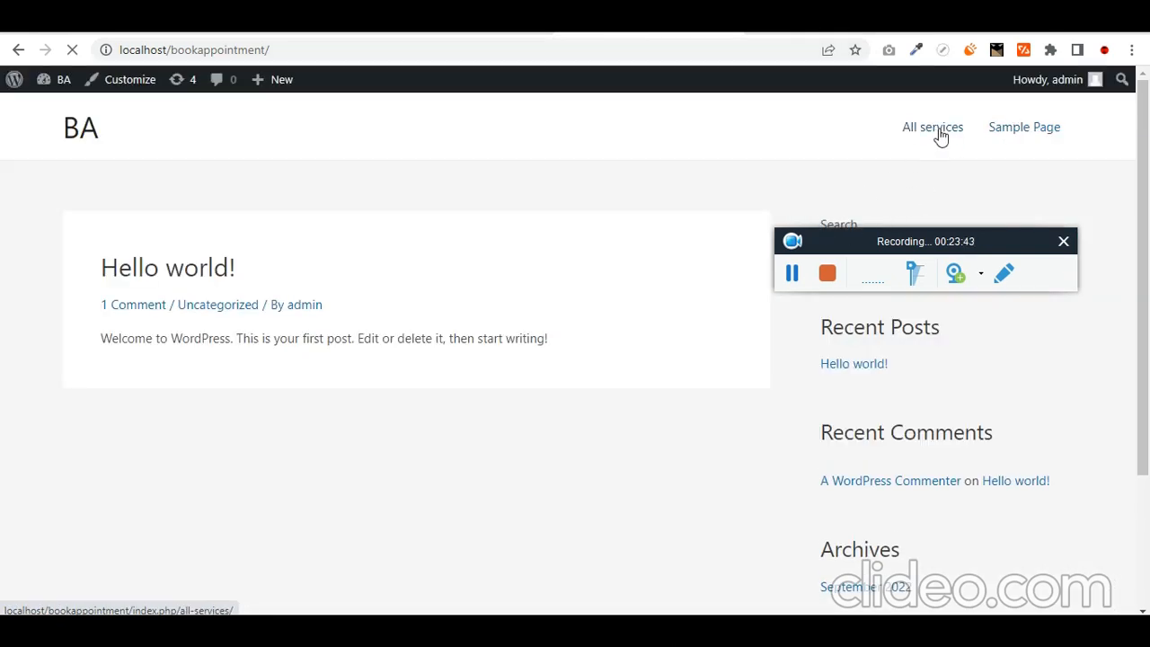
click(941, 135)
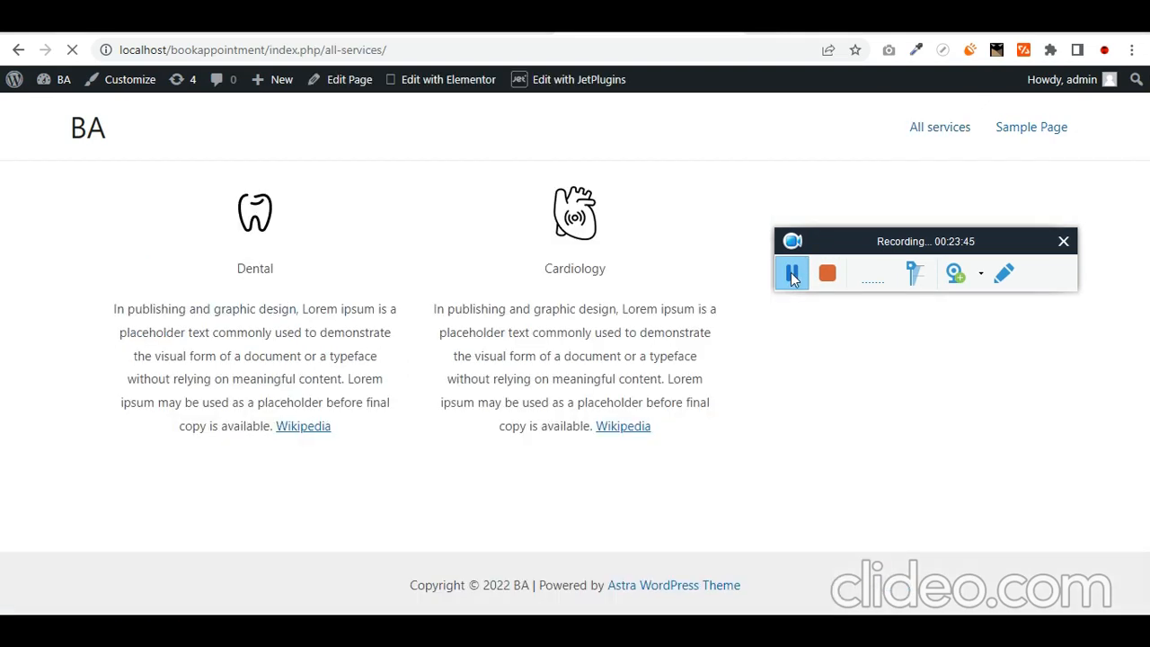
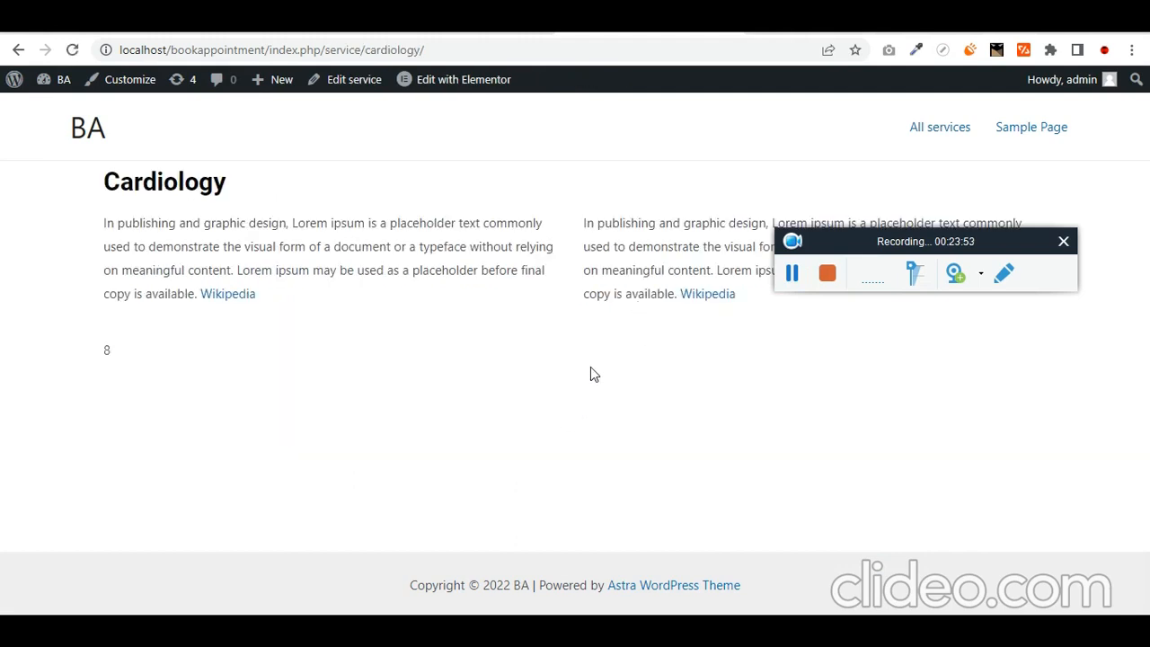
- Select text on the Cardiology service page to inspect its description paragraphs and the value 8
drag(306, 197, 126, 193)
double_click(339, 246)
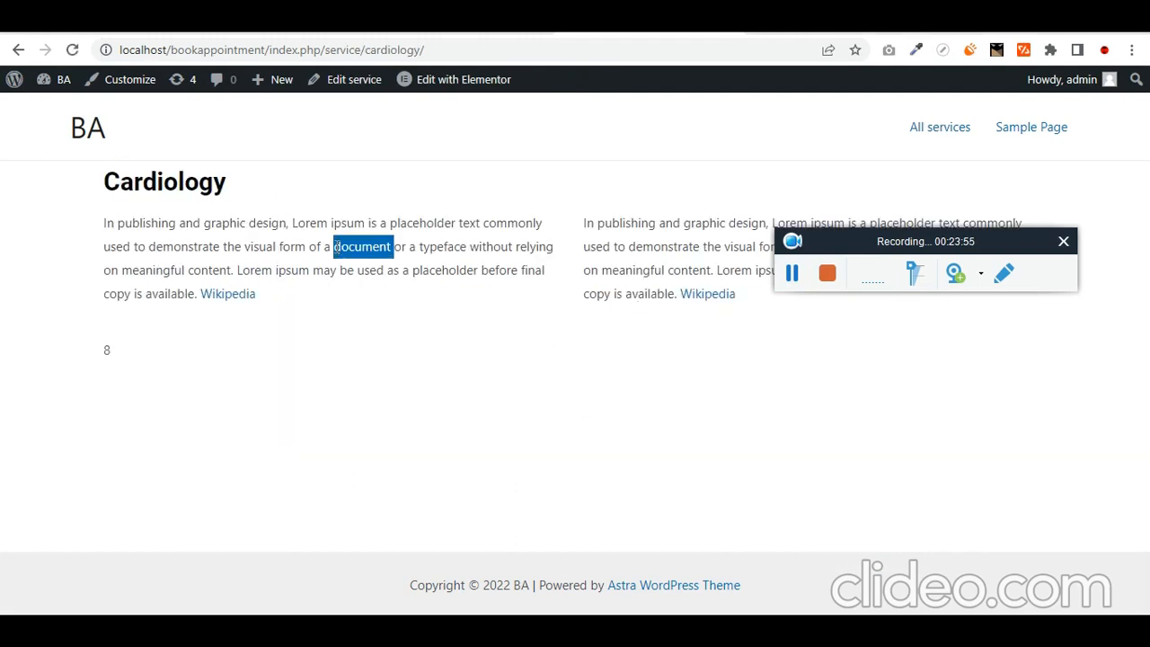
triple_click(345, 247)
triple_click(607, 243)
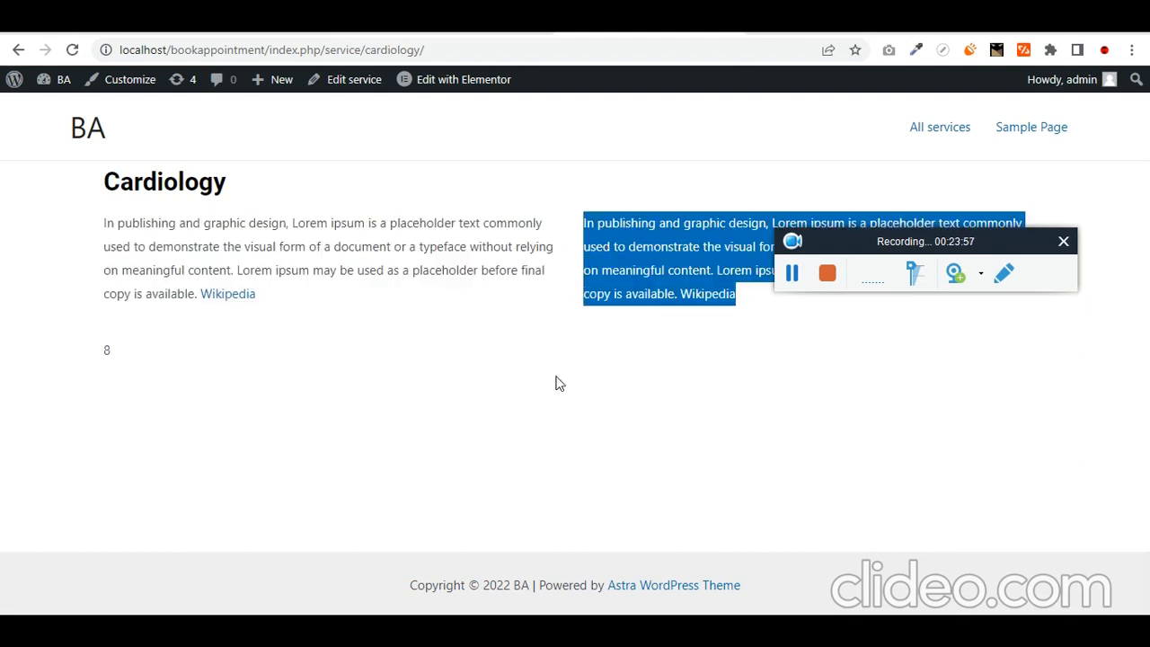
drag(119, 360, 79, 360)
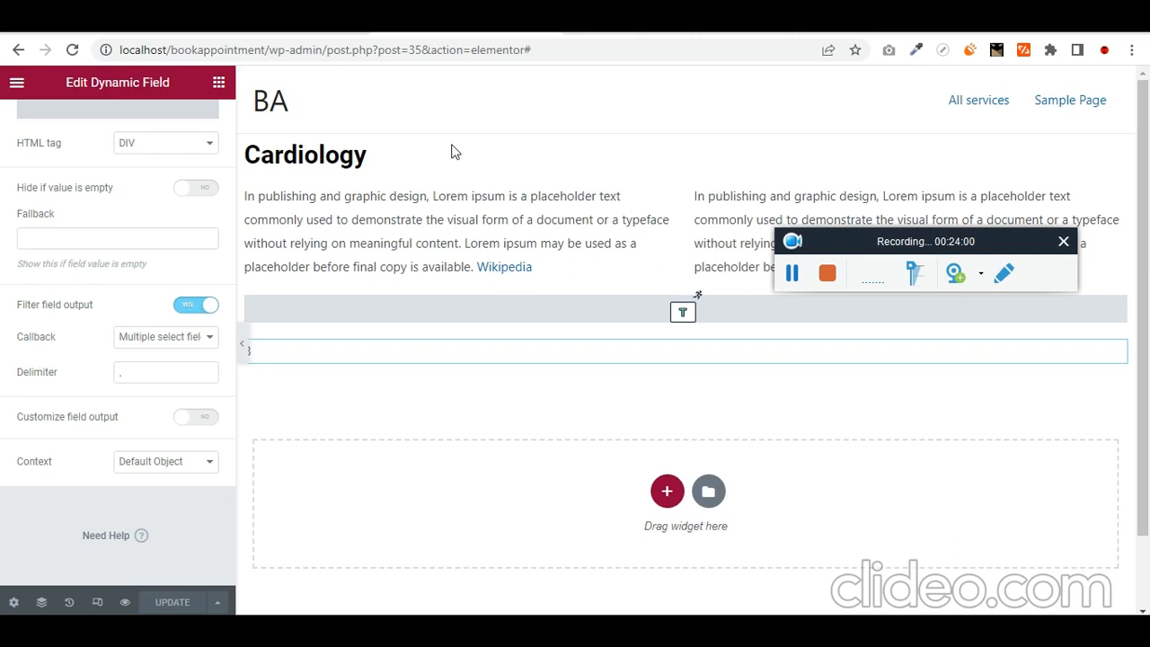
- Check the dynamic field widget's settings, then open a blank Add New service editor
click(586, 304)
scroll(164, 340, down, 3)
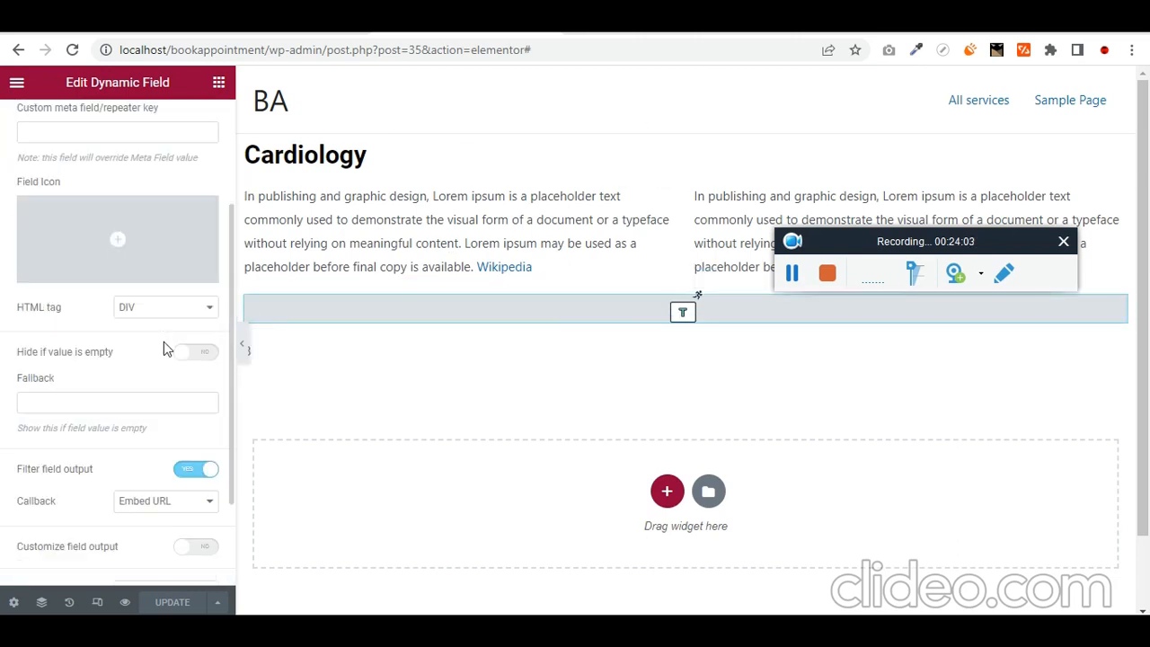
scroll(202, 438, down, 1)
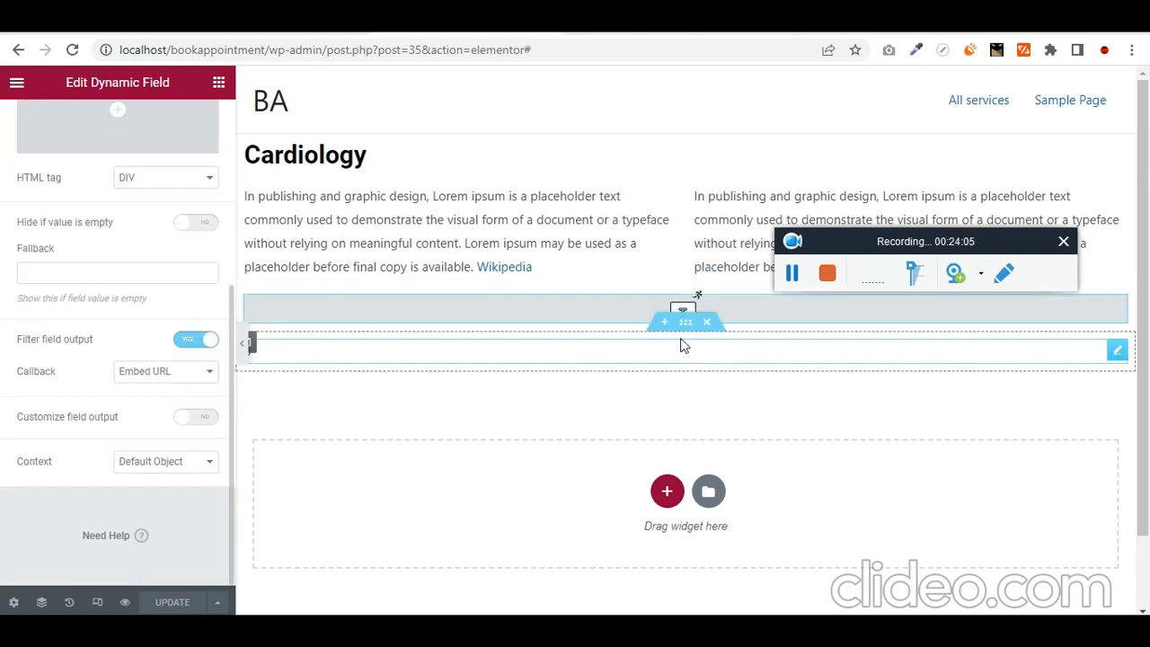
click(789, 275)
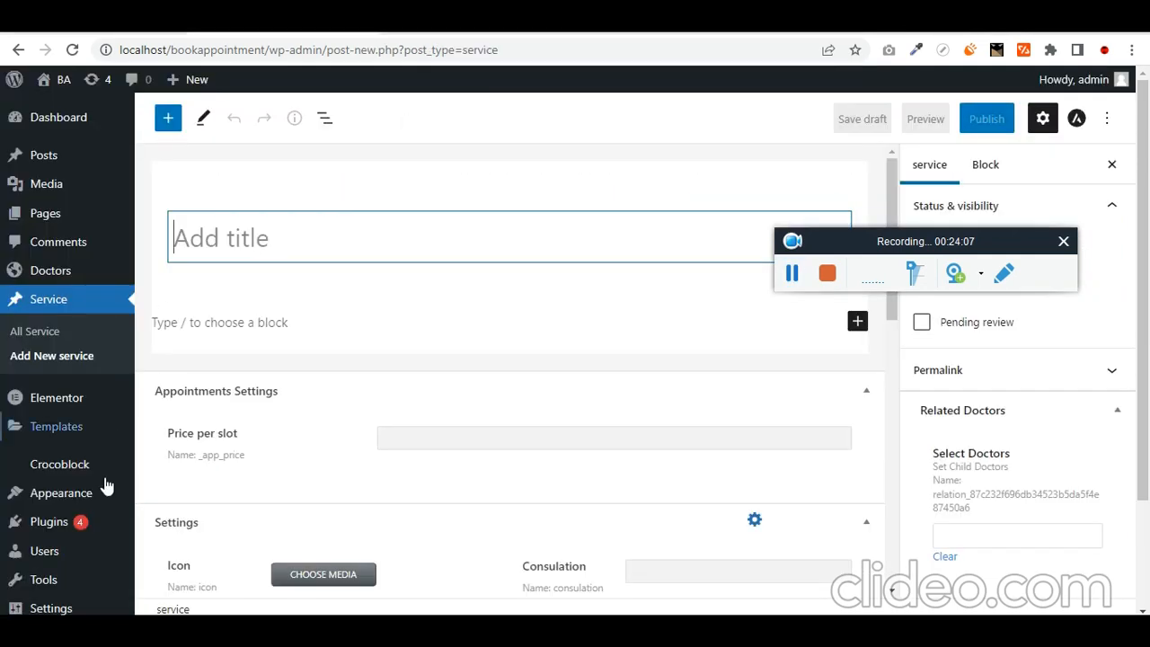
- Enable the Grid Gallery for Dynamic Field widget module and save the JetEngine module settings
scroll(81, 539, down, 3)
mouse_move(65, 536)
mouse_move(72, 566)
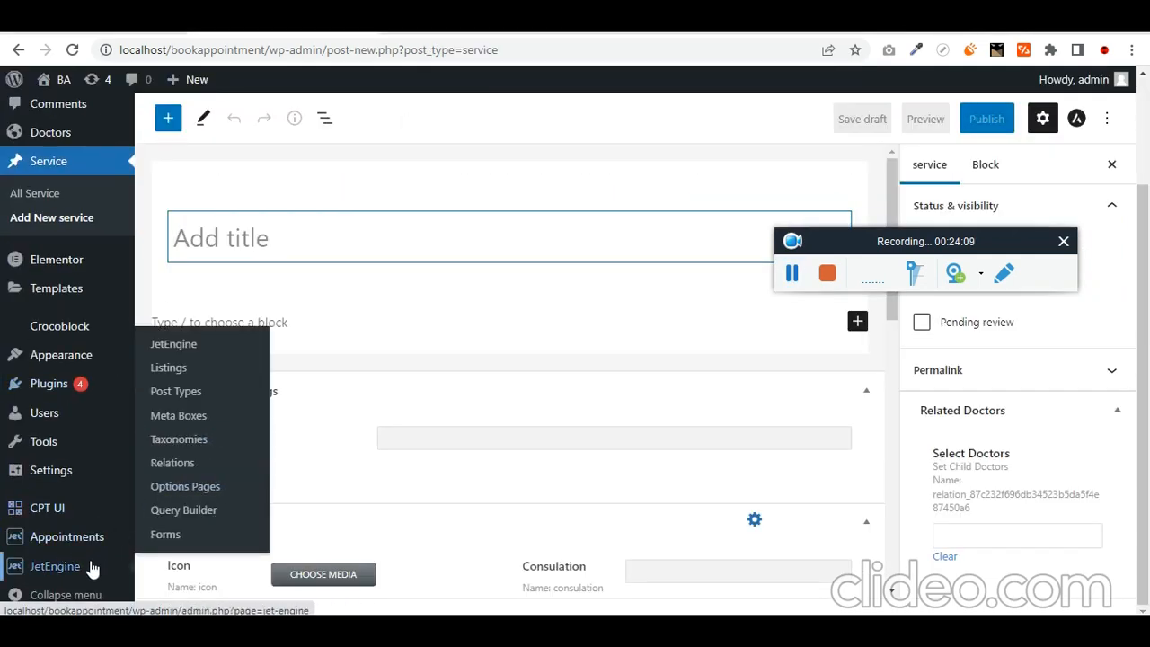
click(228, 351)
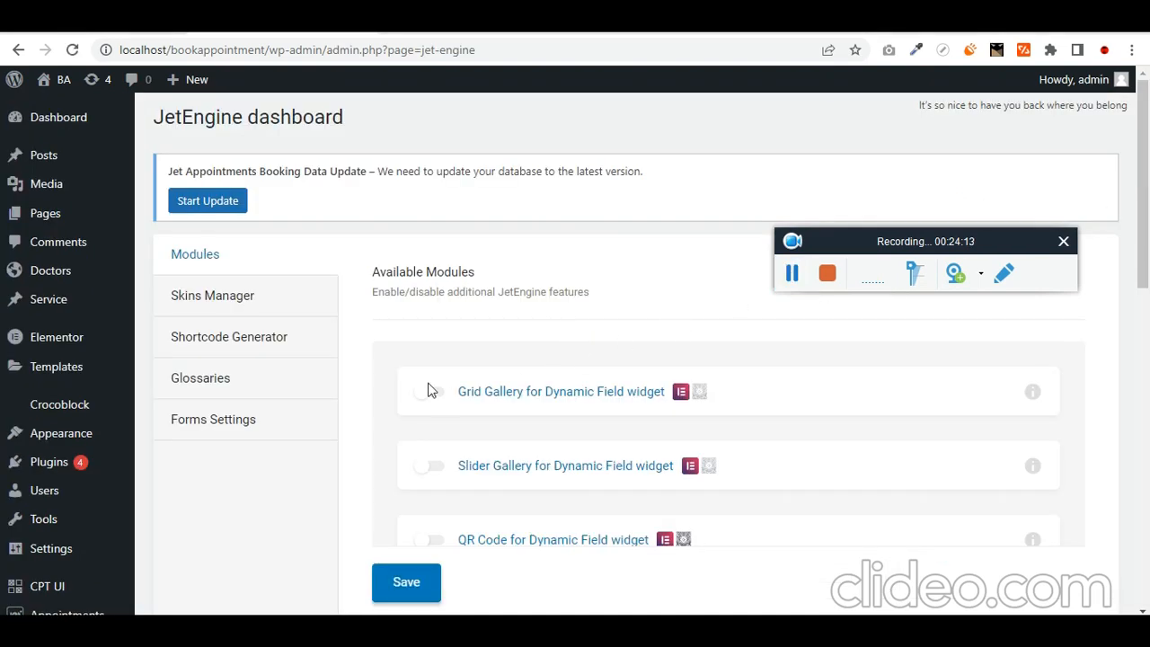
click(426, 589)
- Return to the Cardiology template in the Elementor tab
scroll(329, 506, down, 3)
scroll(329, 506, down, 3)
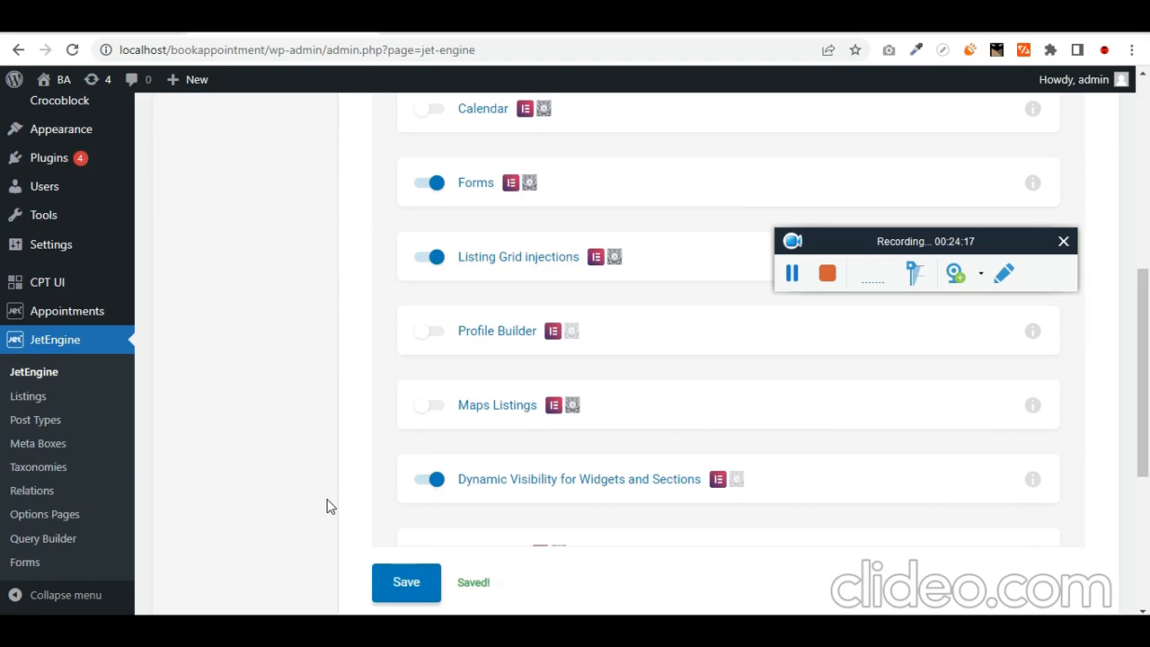
scroll(329, 506, down, 4)
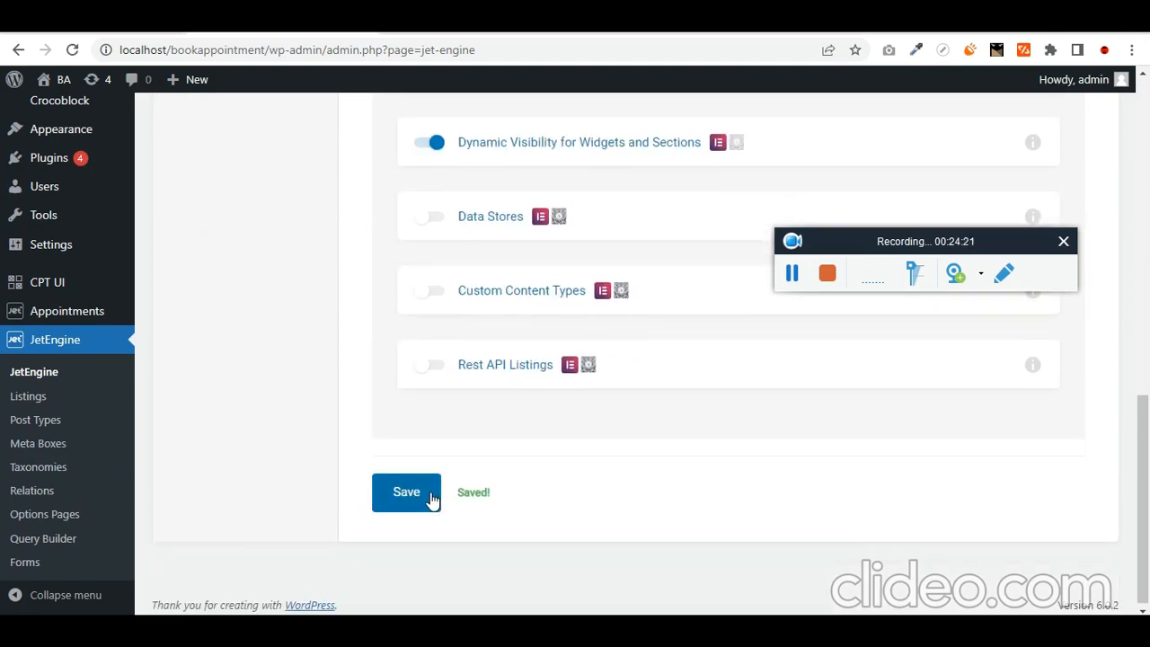
click(508, 31)
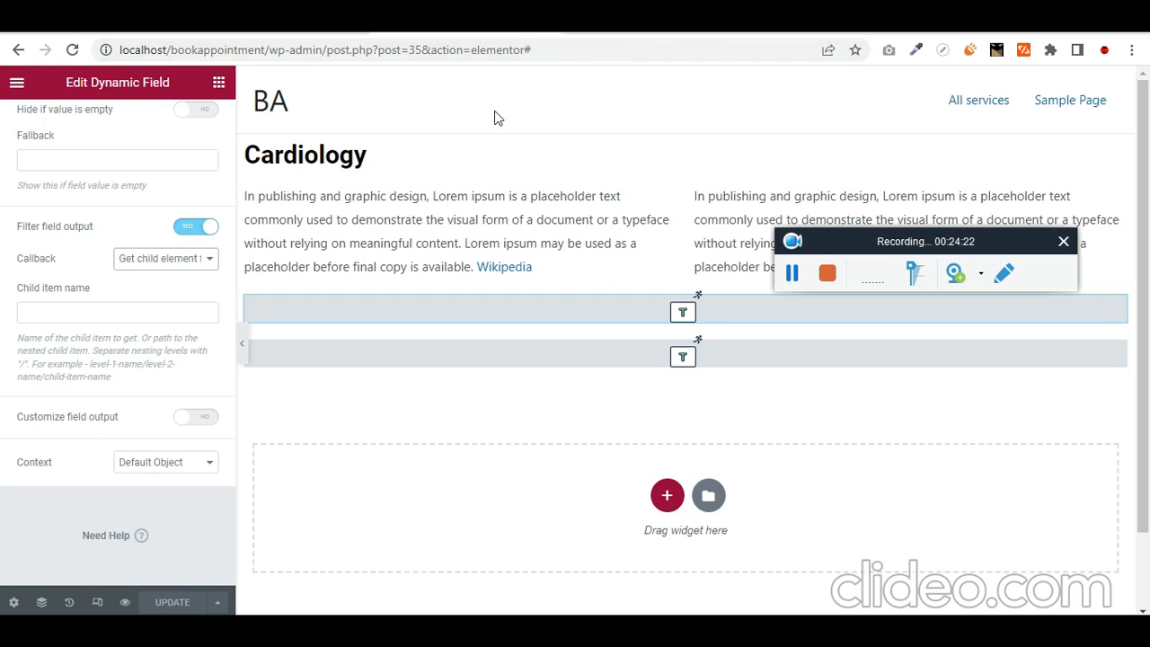
- Reload the editor, set the first Dynamic Field's callback to Images gallery grid, and update
click(479, 49)
key(Return)
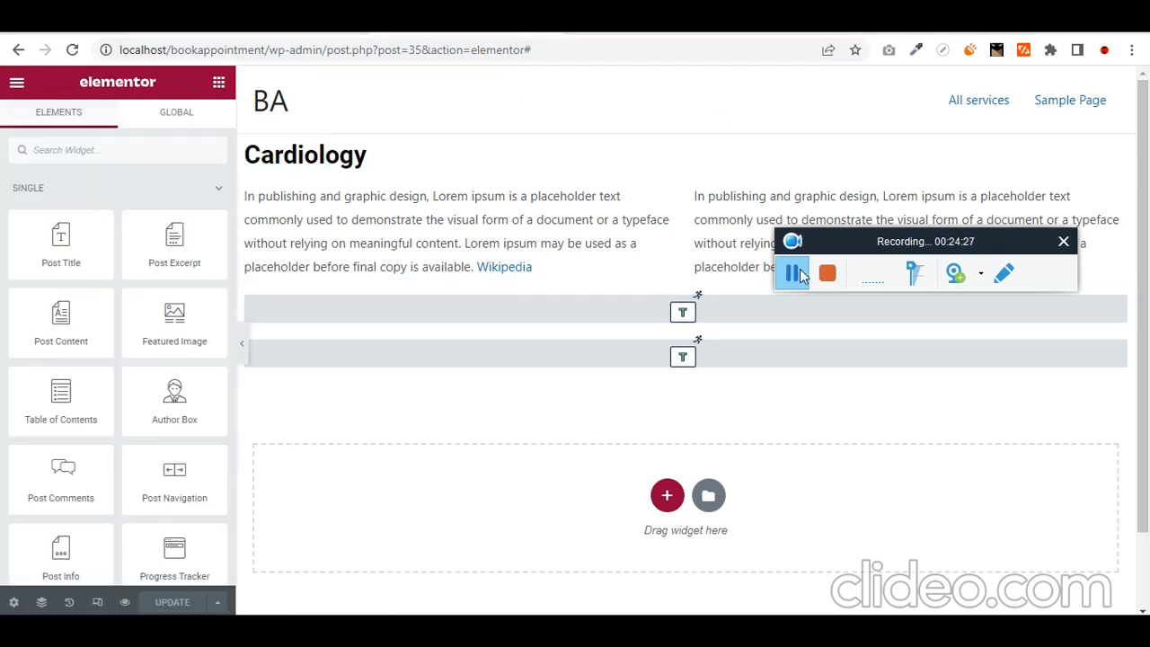
click(548, 309)
scroll(100, 406, down, 5)
click(192, 262)
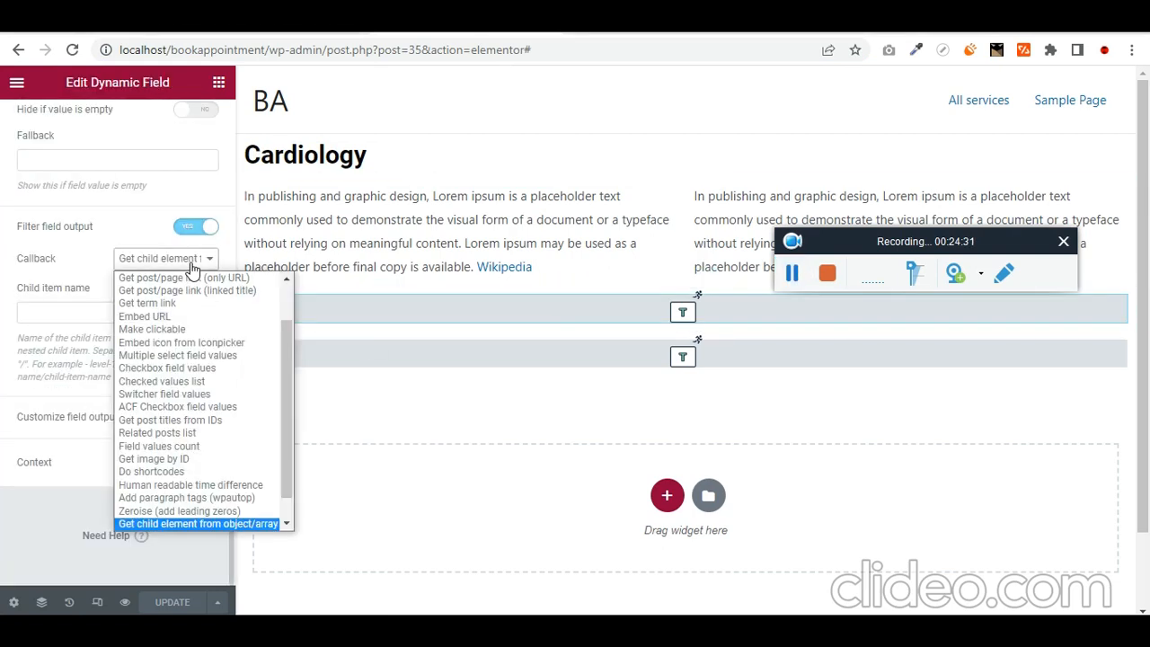
scroll(189, 450, down, 1)
click(207, 524)
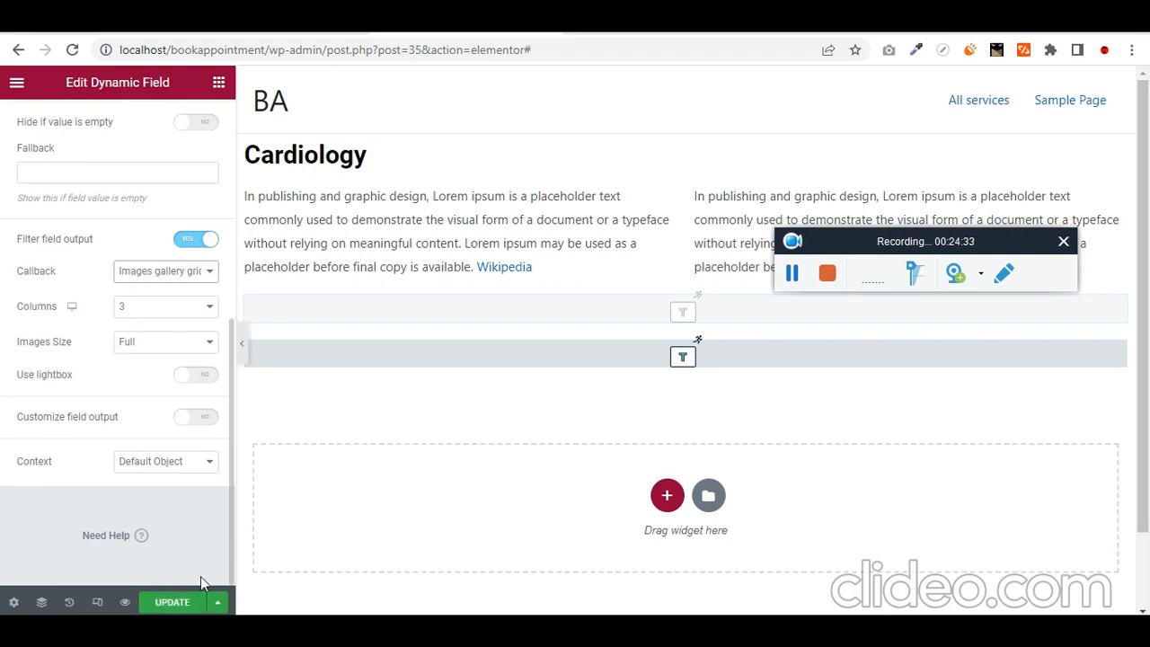
click(172, 602)
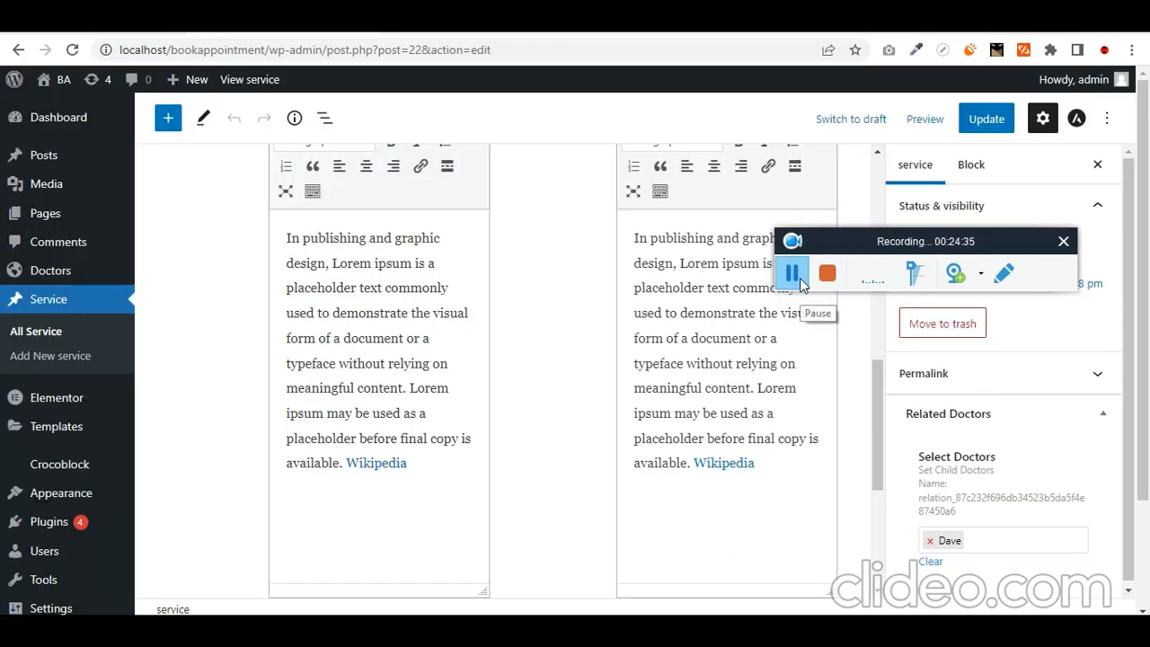
- Open the JetEngine Post Types page from the admin sidebar link
scroll(36, 341, down, 2)
mouse_move(107, 329)
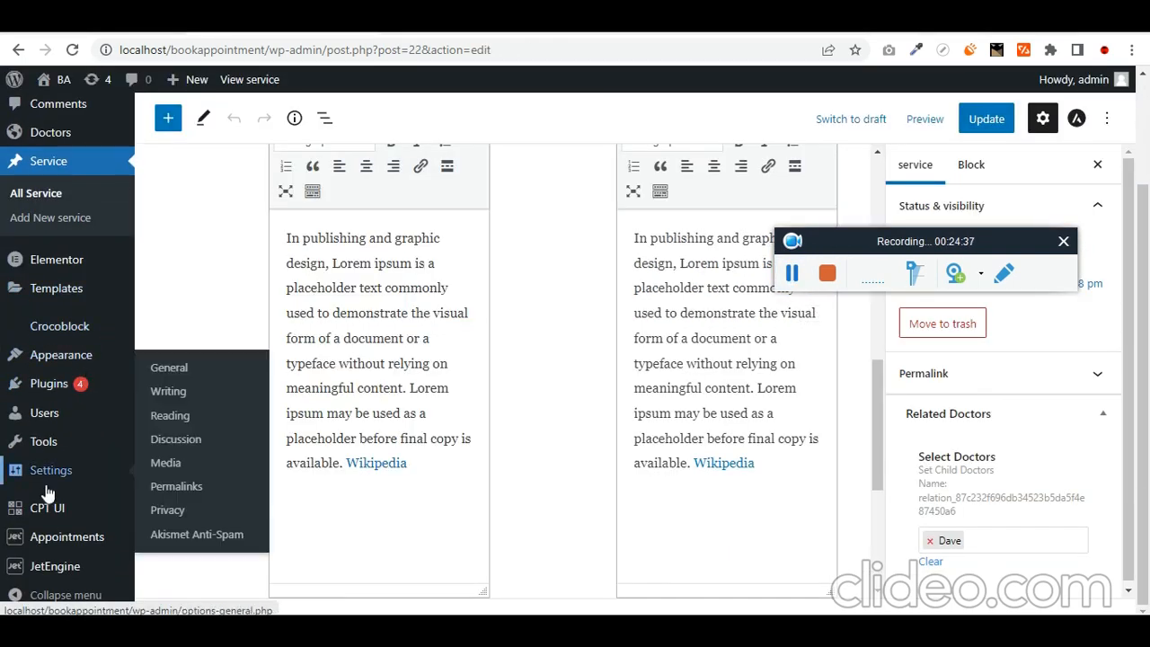
mouse_move(67, 562)
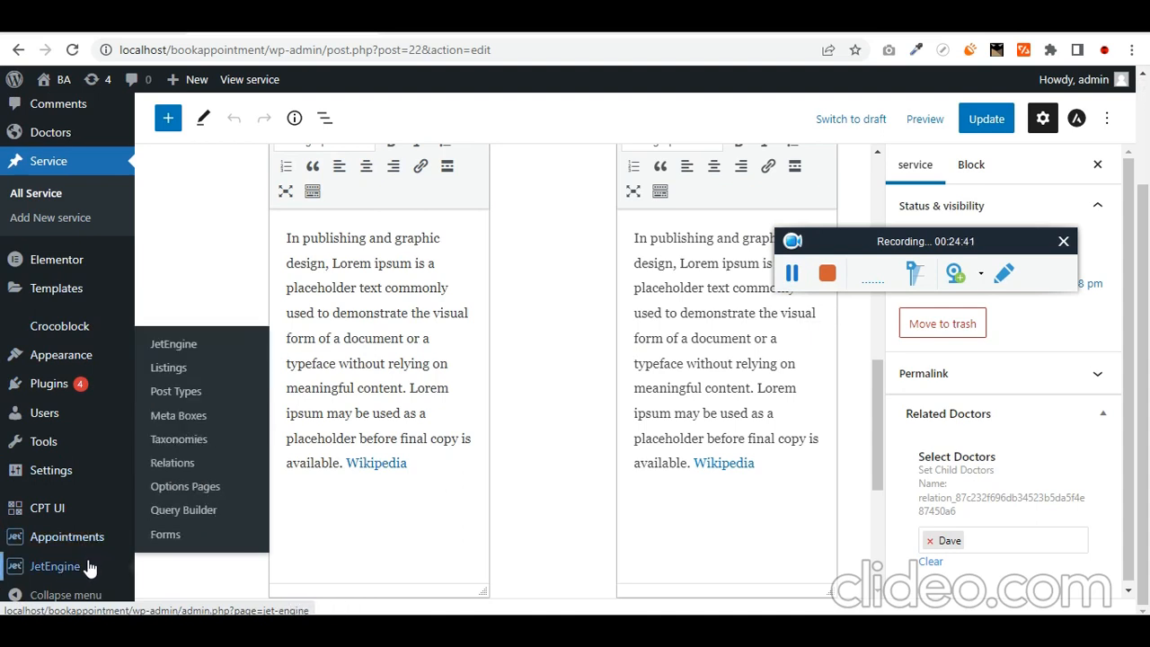
right_click(198, 391)
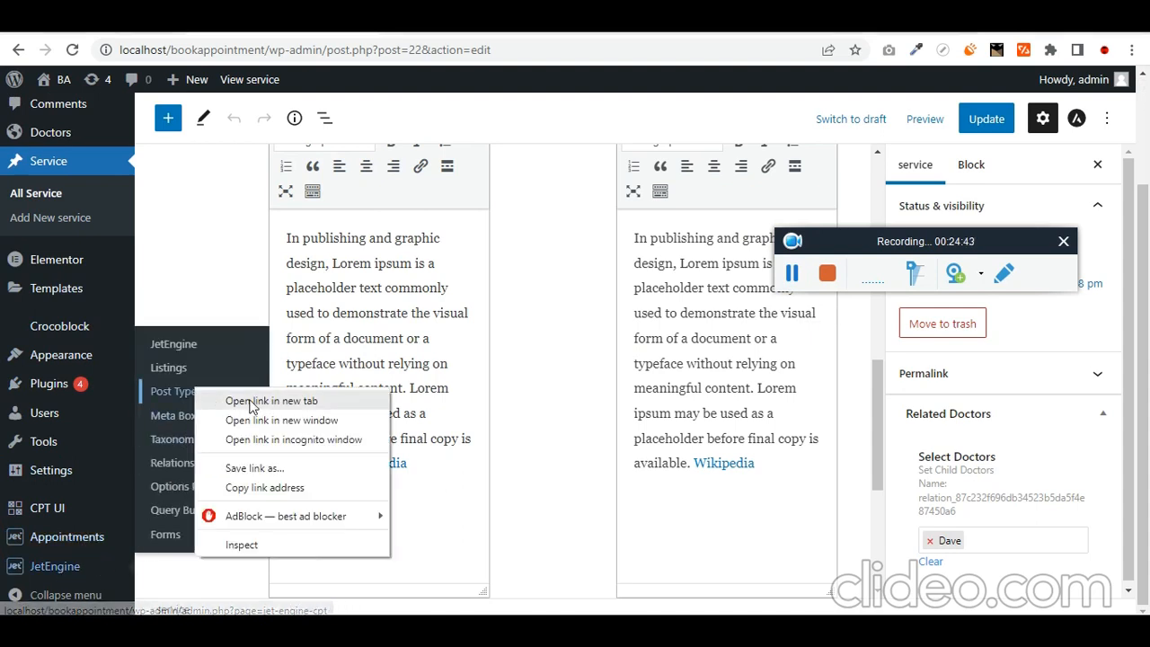
click(255, 404)
key(Return)
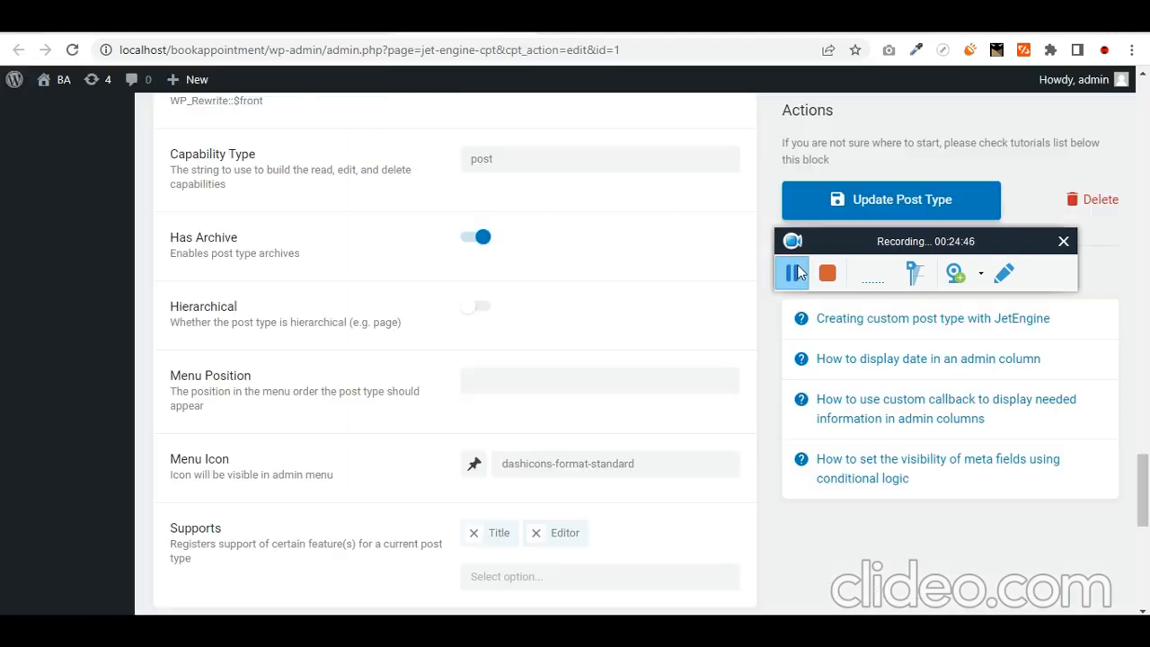
- Add Thumbnail (Featured Image) support and a sixth text meta field, then update the Service post type
scroll(625, 388, down, 2)
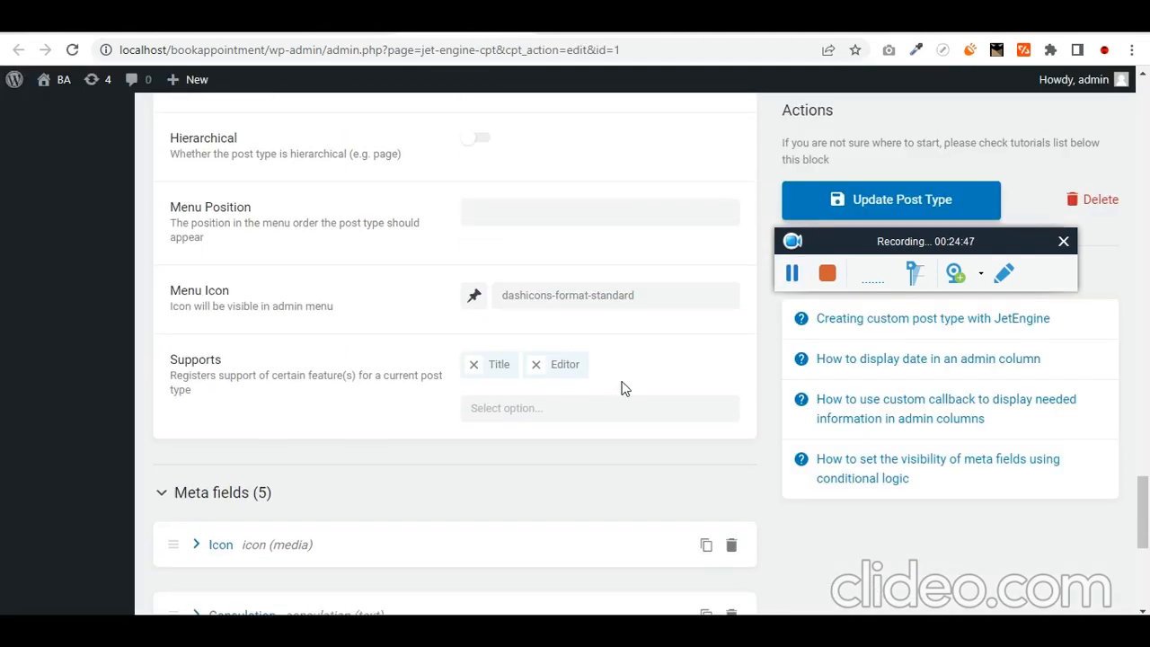
click(614, 407)
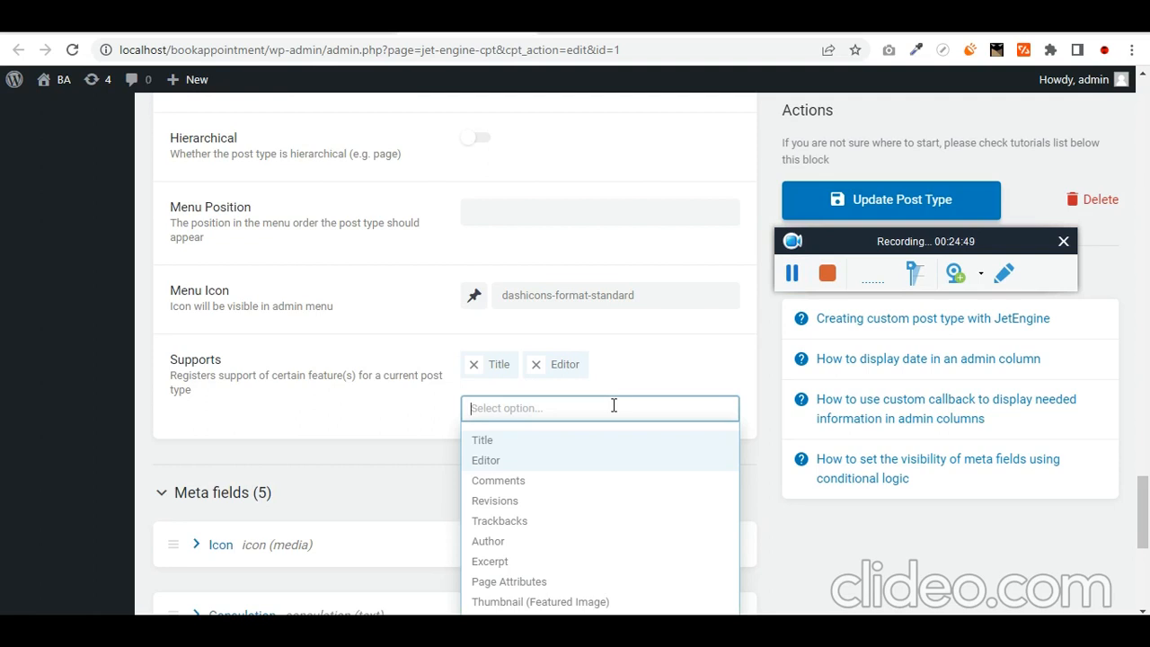
text(thumb)
click(599, 440)
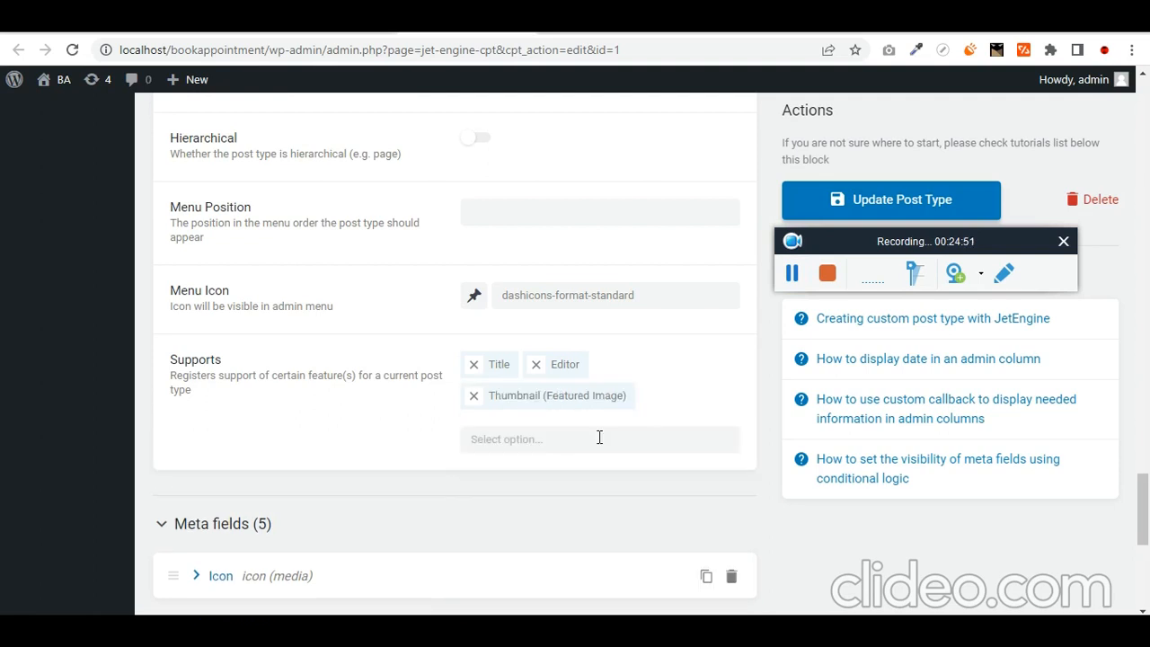
scroll(603, 512, down, 3)
click(246, 598)
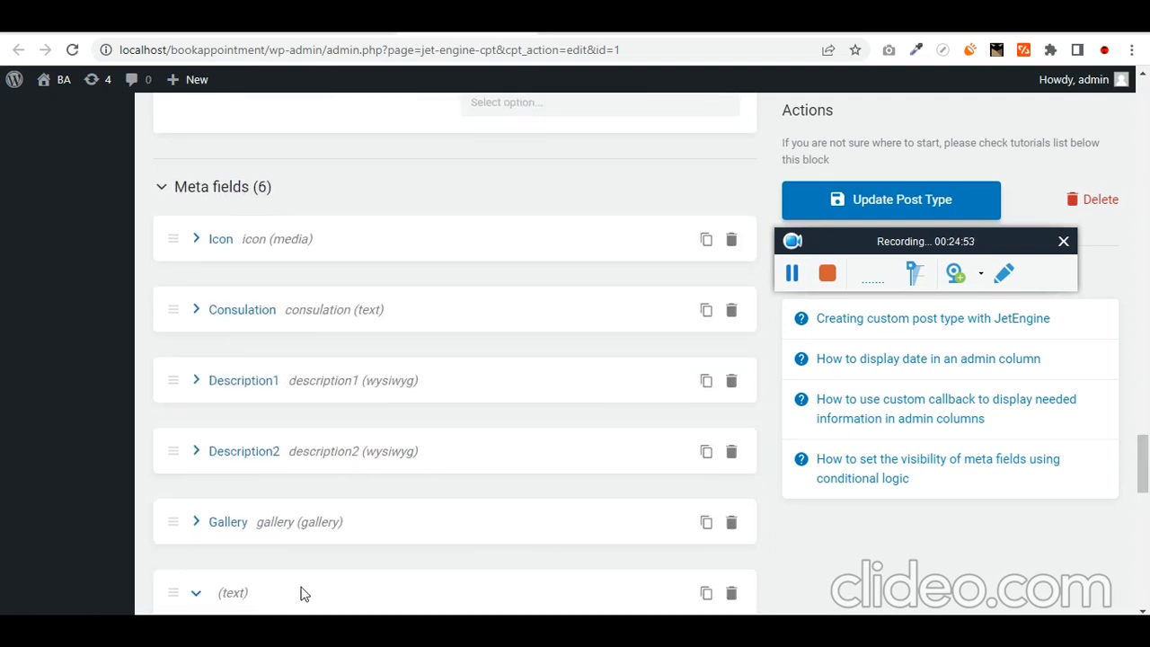
scroll(602, 393, up, 3)
click(837, 213)
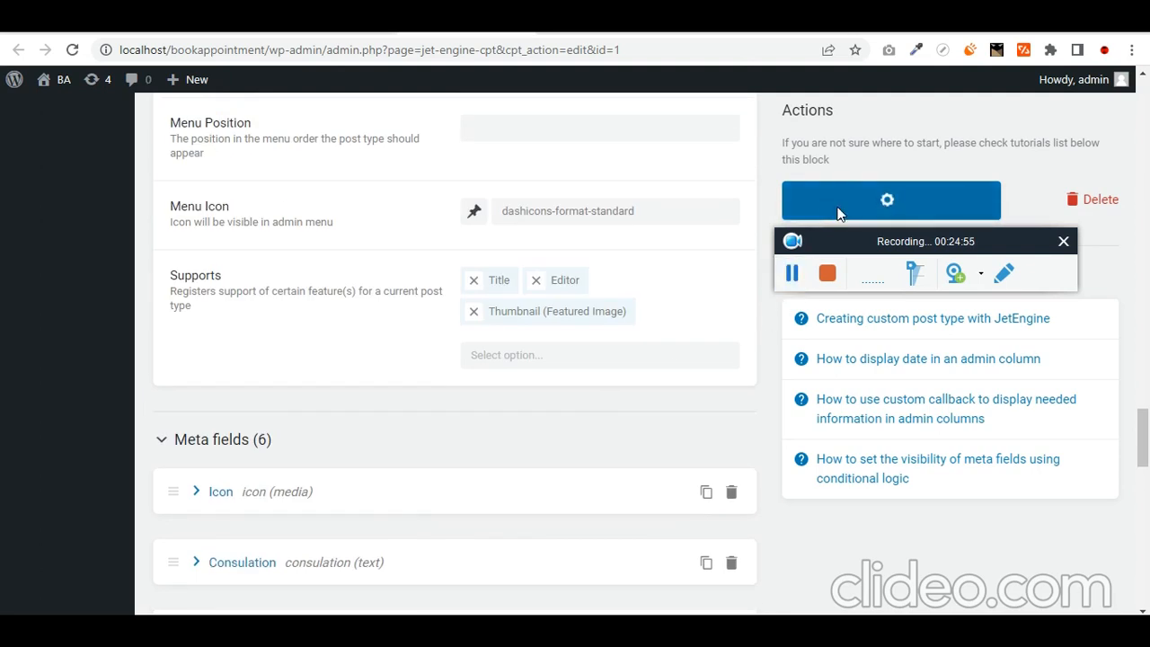
- Open a service post for editing from Service > All Service
click(797, 274)
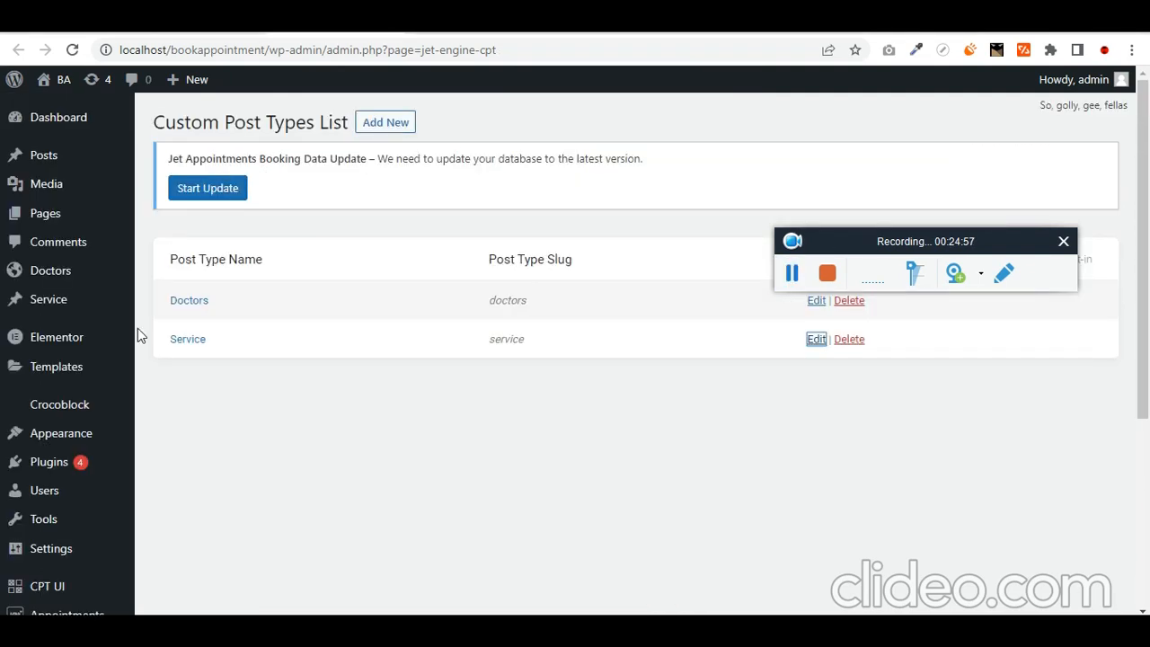
mouse_move(79, 355)
mouse_move(65, 308)
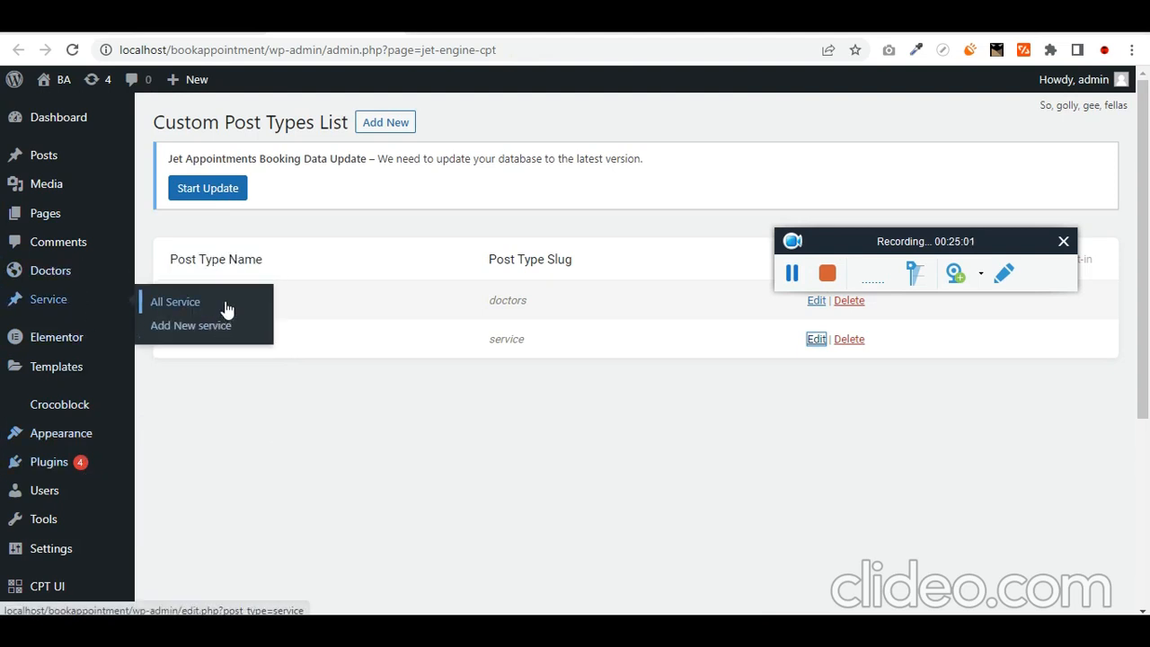
click(790, 274)
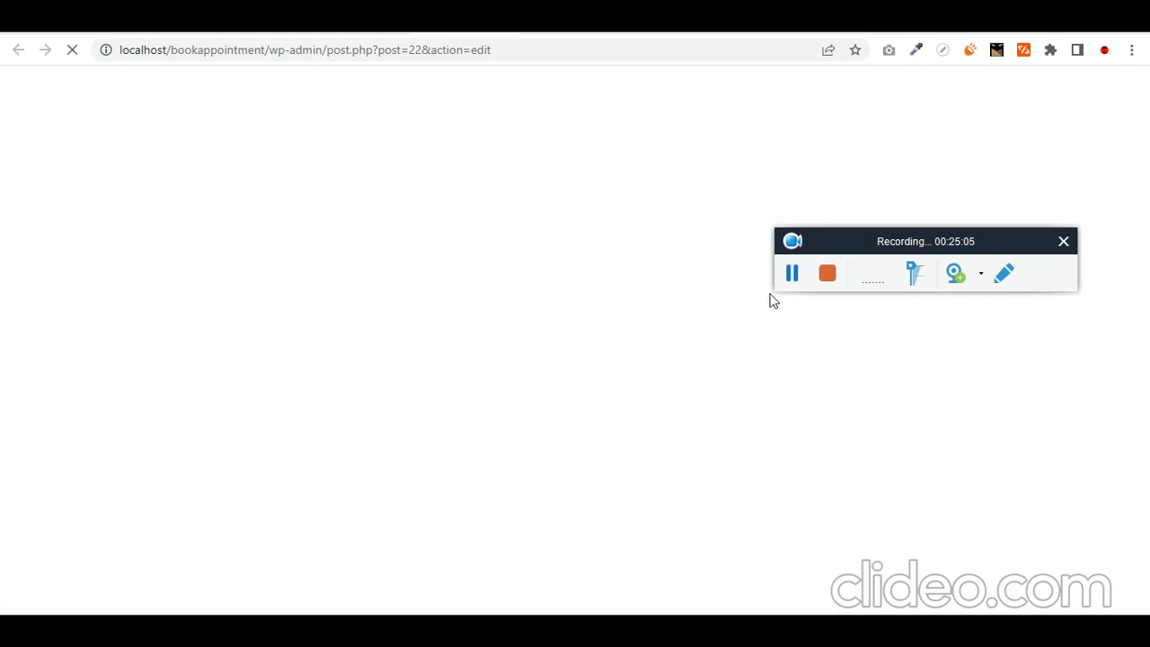
- Set featured images on the service posts, including Cardiologist, and update each one
click(788, 283)
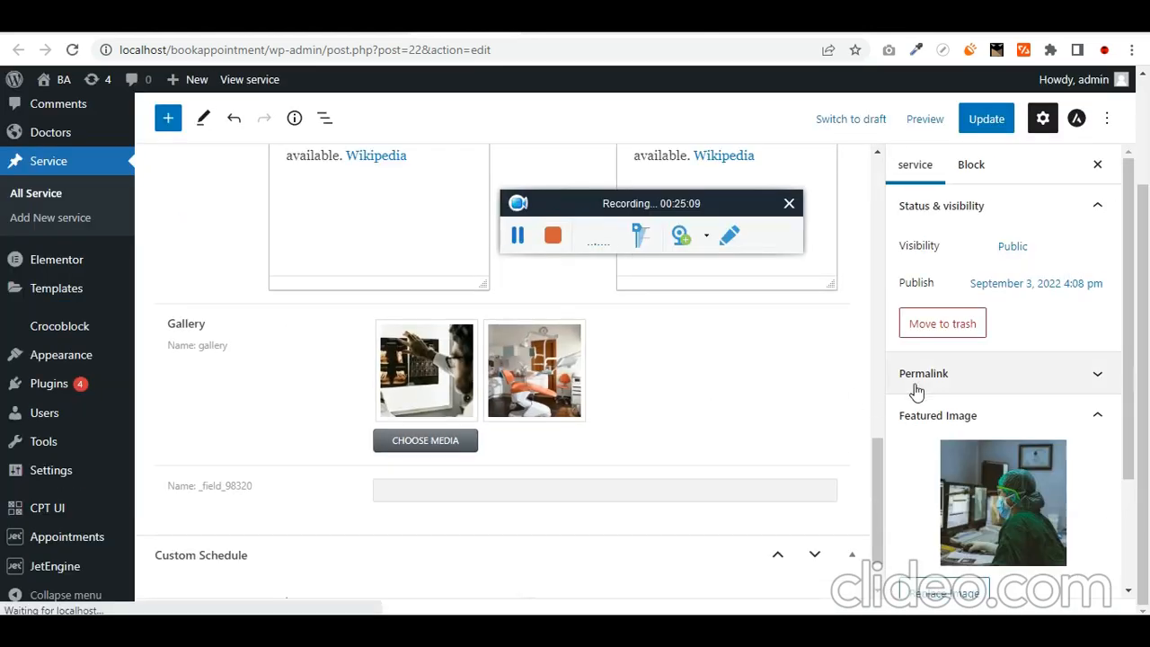
click(986, 118)
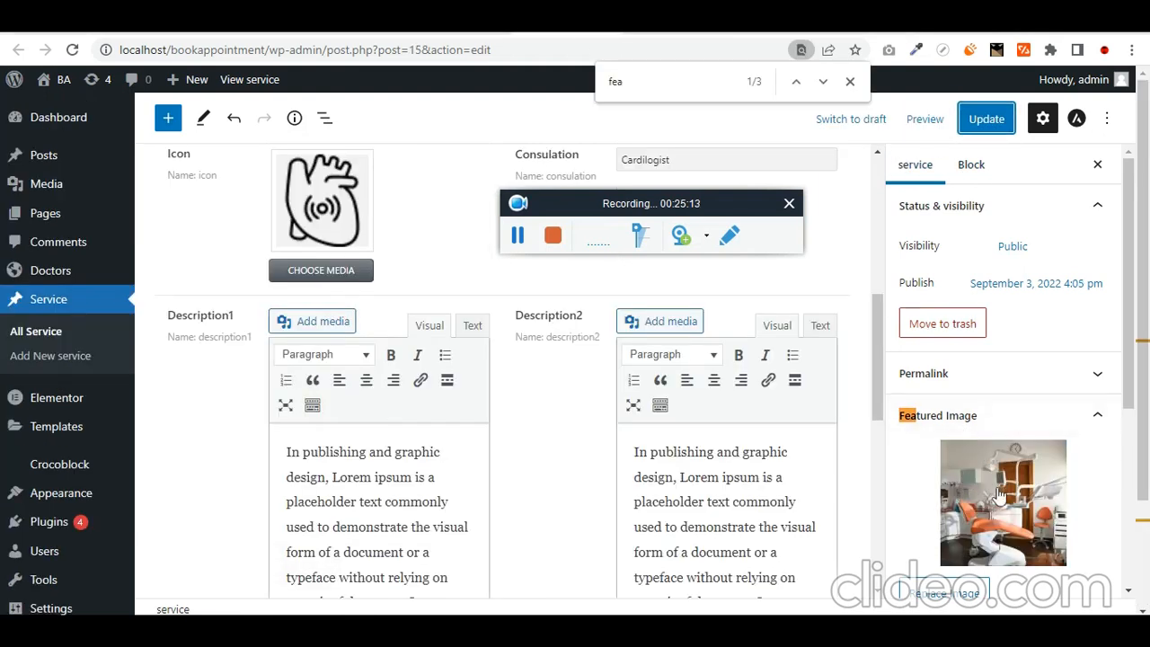
click(985, 119)
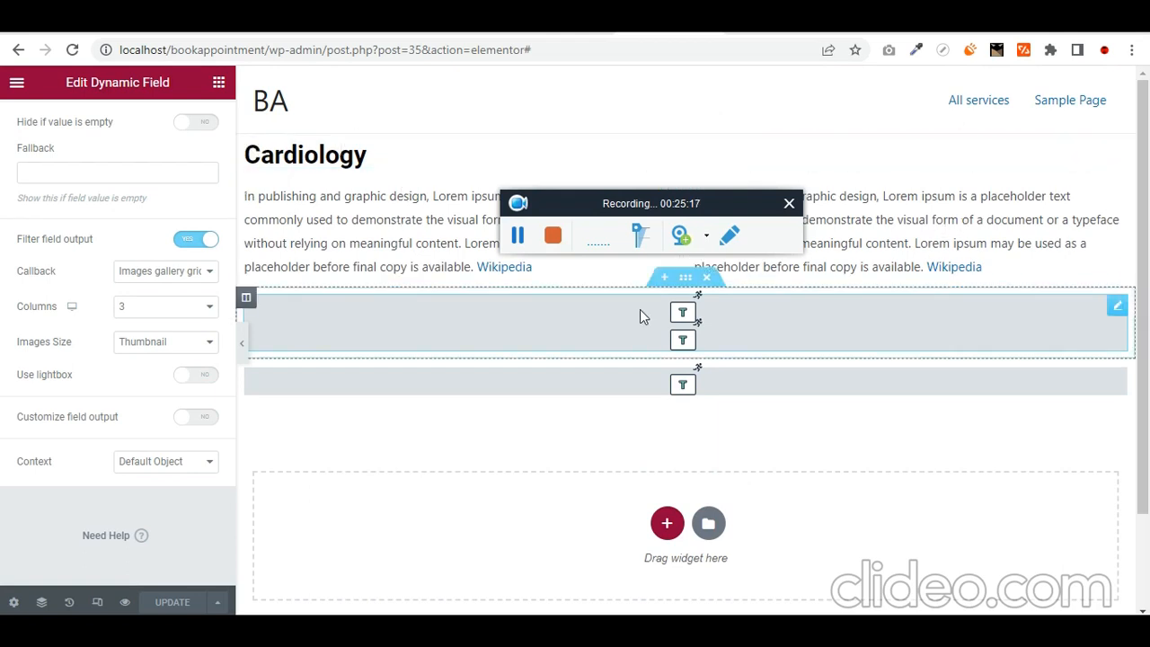
- Insert a Dynamic Field widget above the Cardiology heading with Source set to Meta Data, no field chosen
click(218, 83)
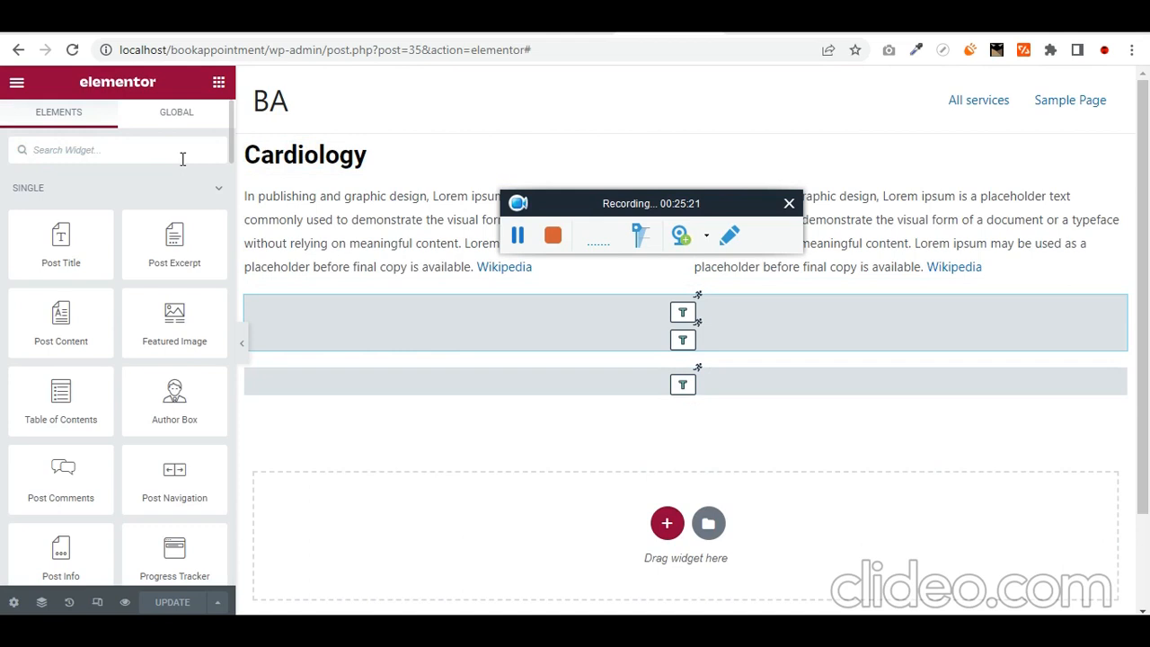
text(dynam)
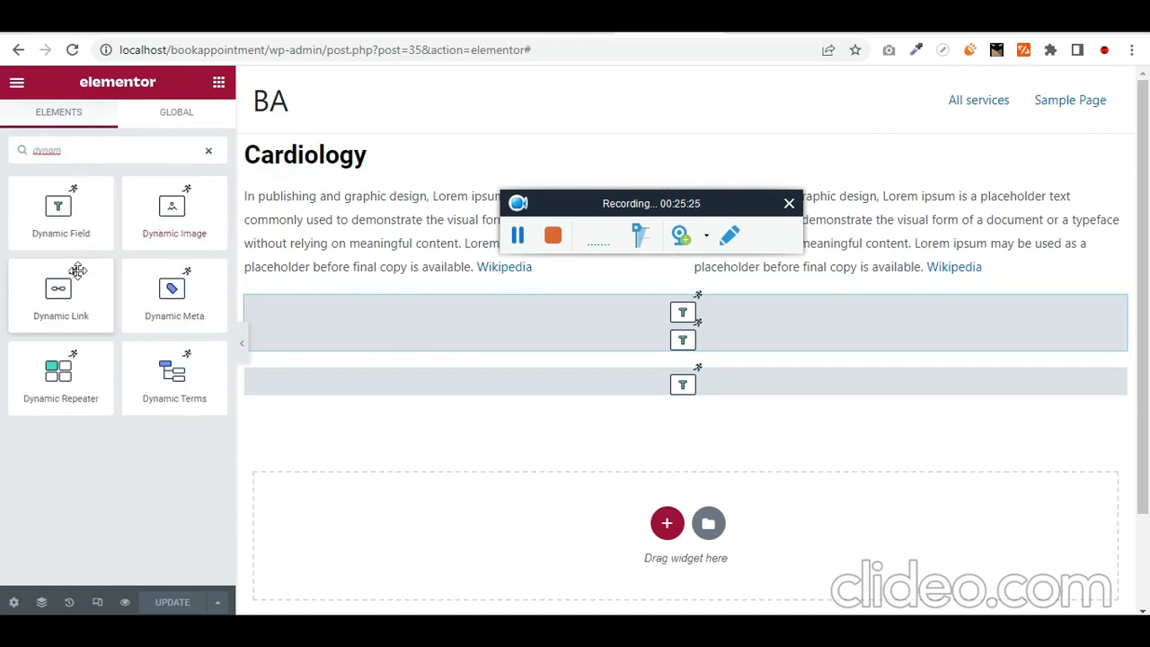
drag(79, 219, 551, 142)
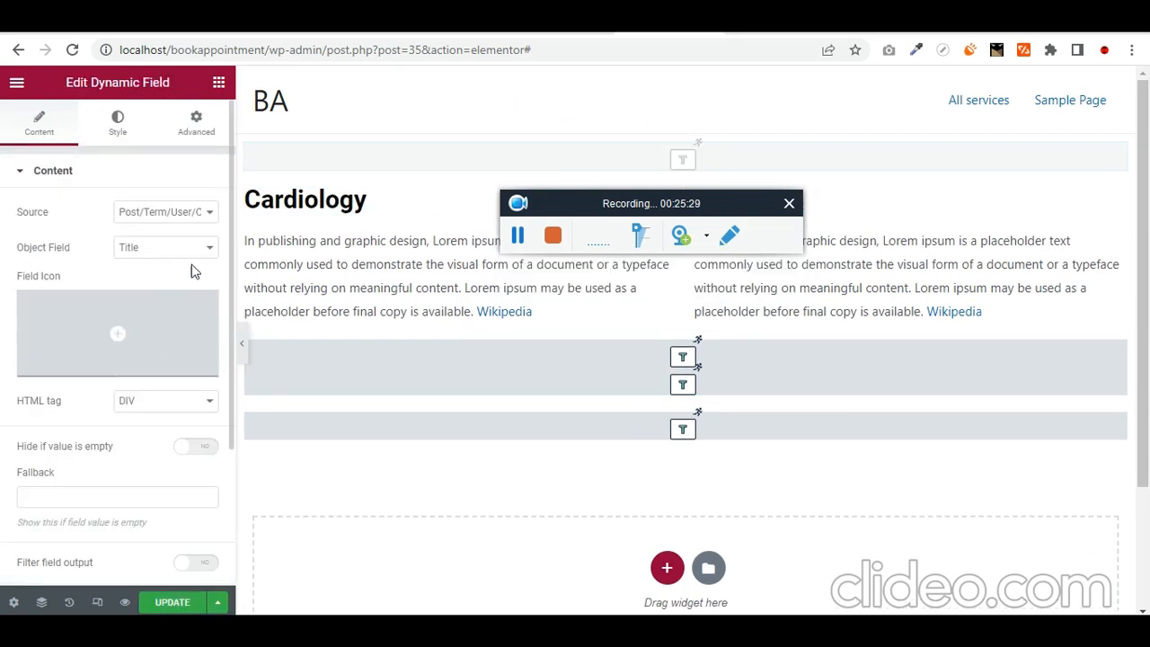
click(207, 213)
click(157, 239)
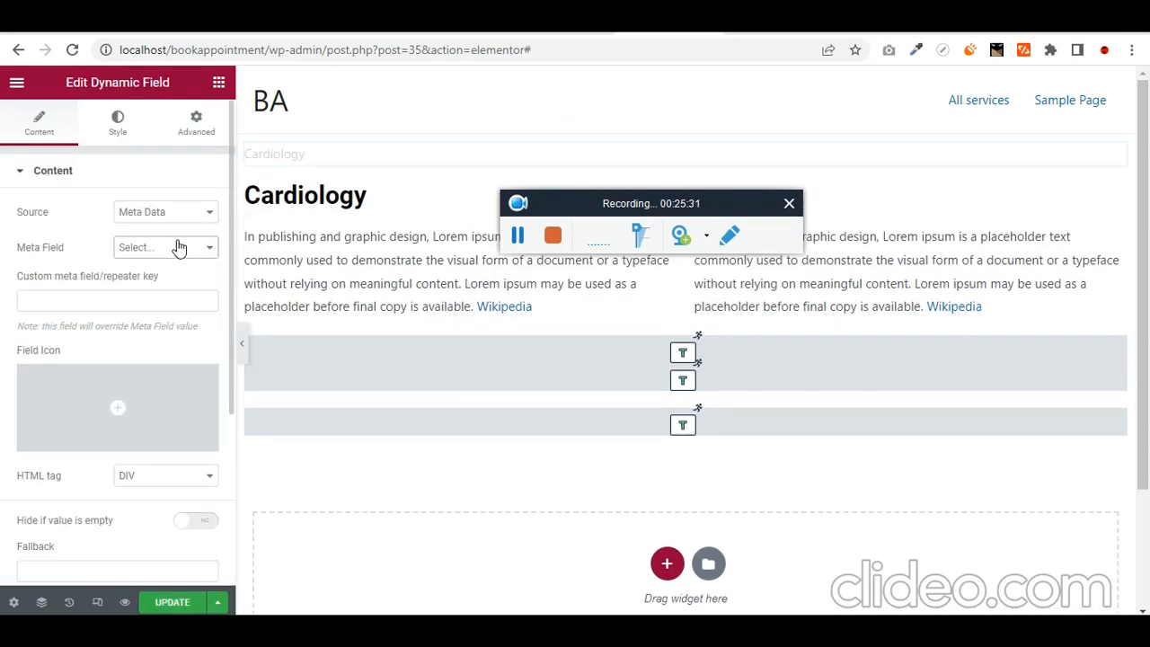
click(177, 247)
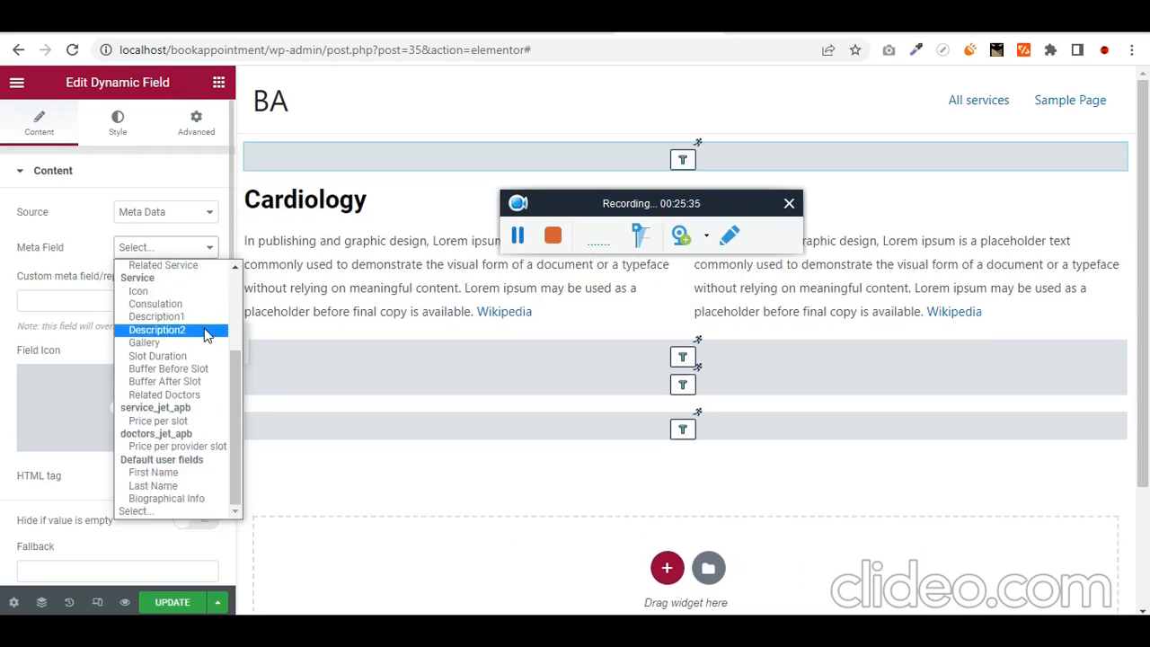
scroll(207, 332, up, 3)
scroll(207, 332, down, 3)
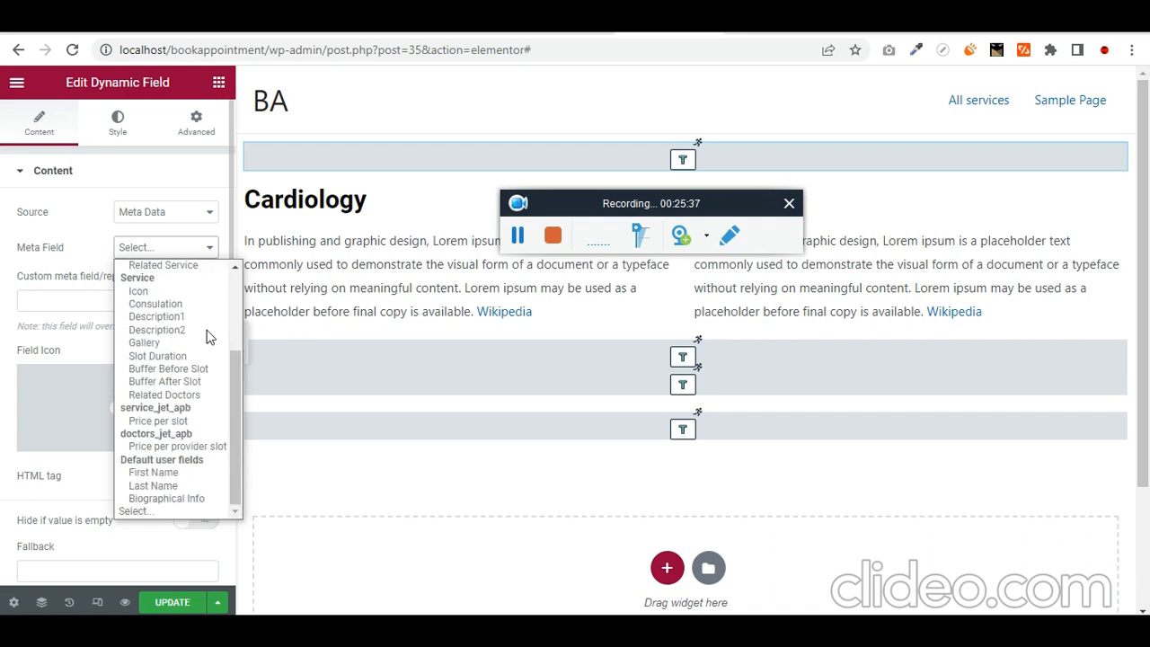
click(26, 303)
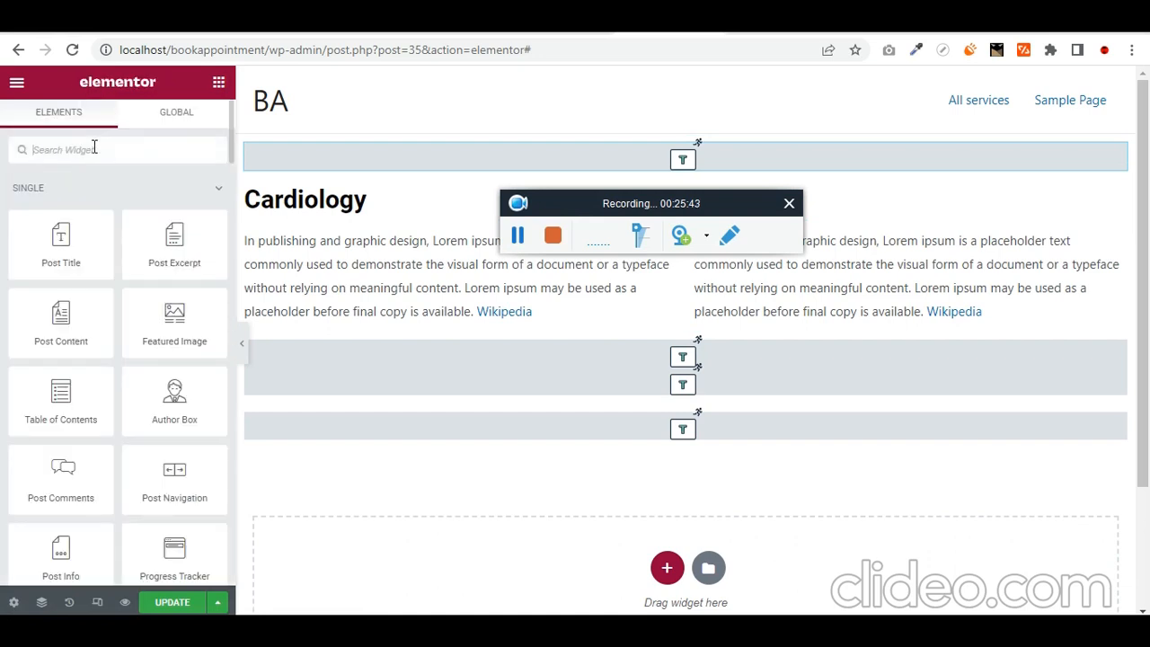
- Place an Image widget at the top of the template that dynamically shows the Featured Image
text(image)
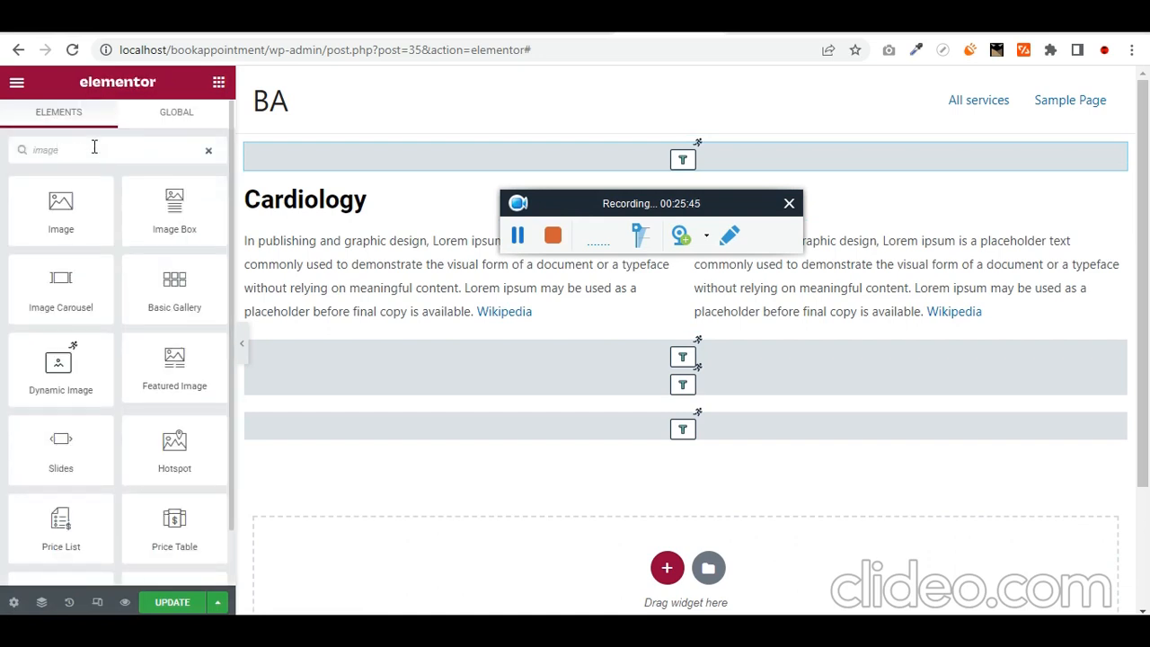
drag(113, 192, 768, 156)
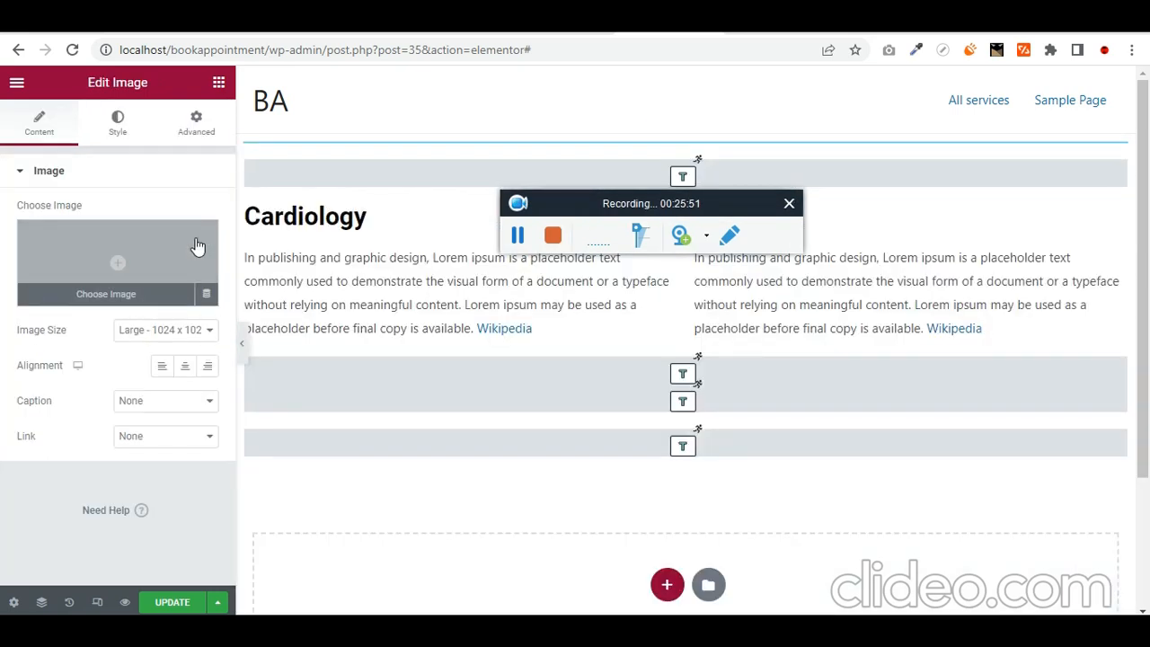
click(206, 304)
click(283, 346)
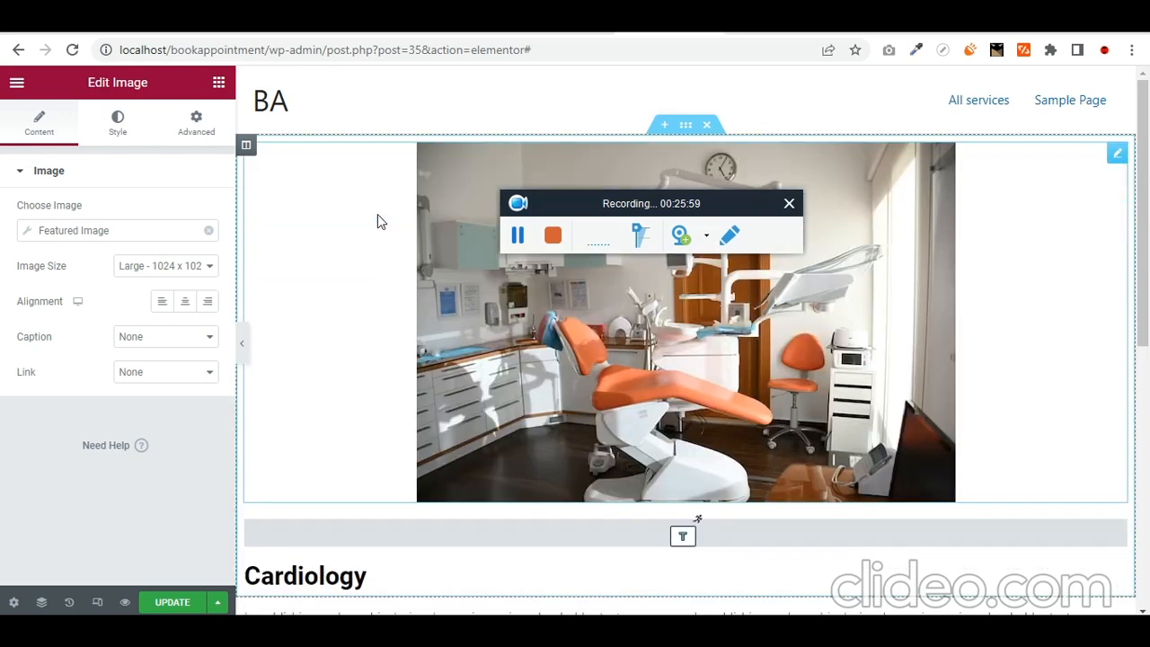
- Delete the empty Dynamic Field below the image and update the template
key(Delete)
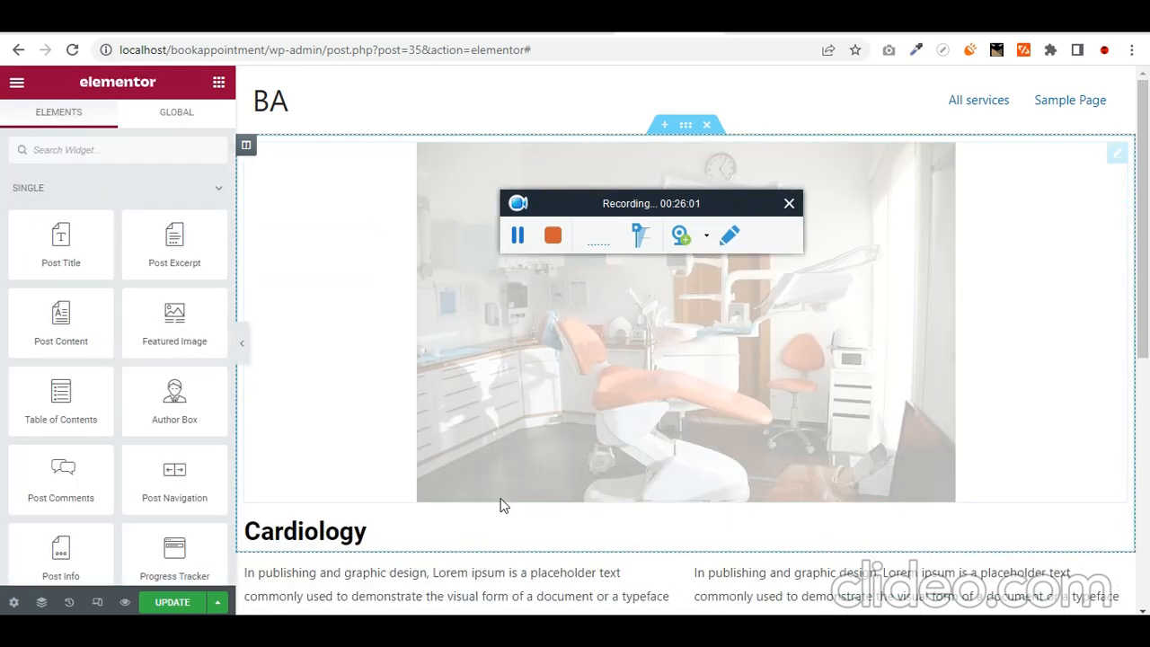
scroll(503, 490, down, 1)
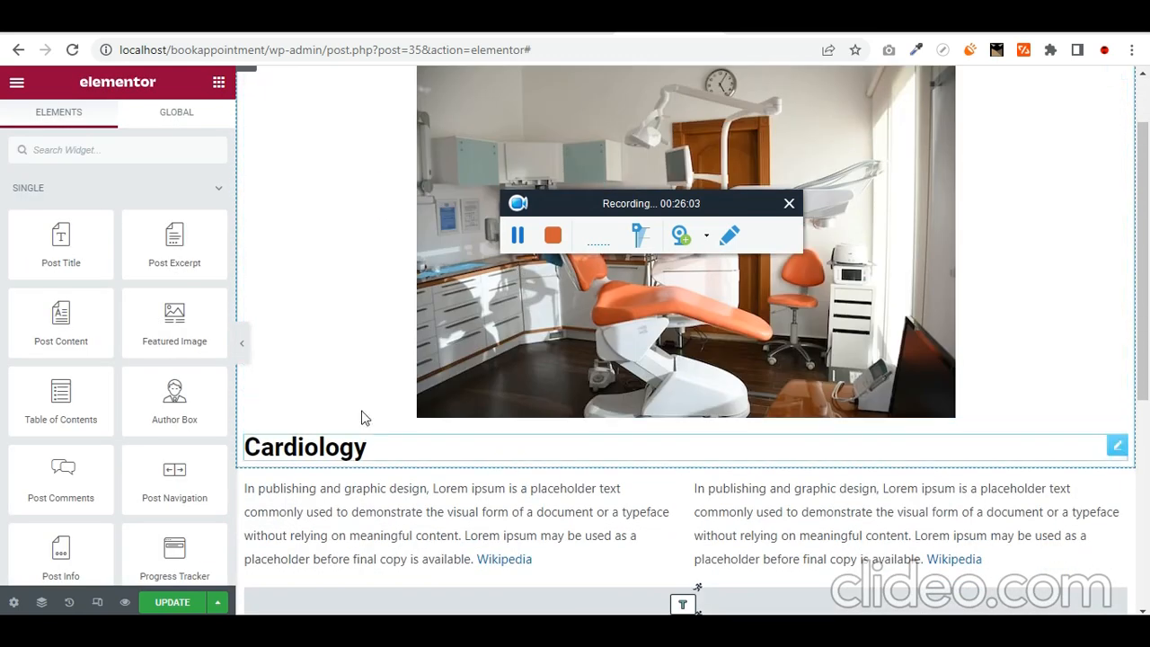
click(175, 603)
- Preview the Cardiology service page's featured image, then go back and open the Dental service
click(526, 244)
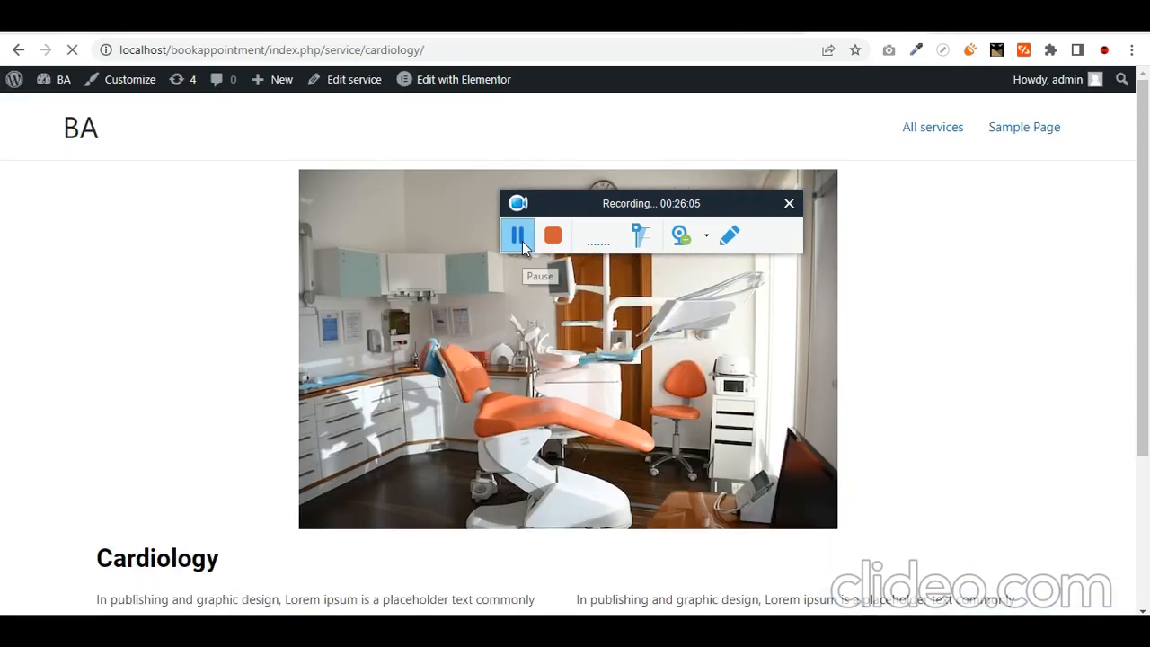
scroll(381, 439, down, 3)
scroll(455, 428, up, 3)
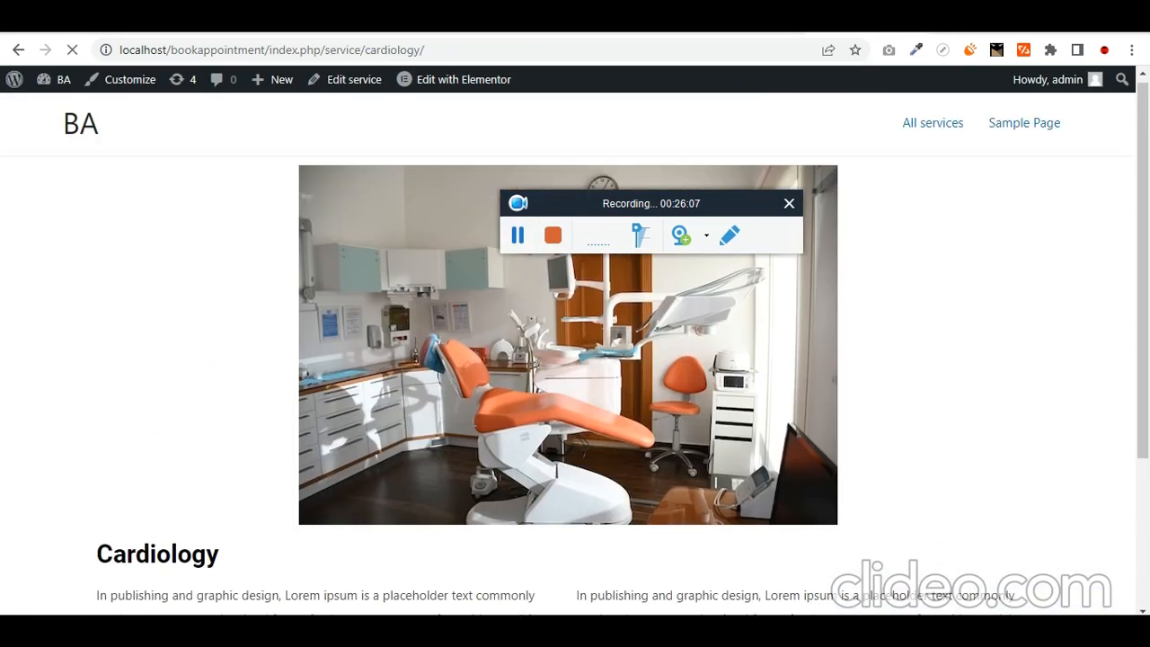
scroll(268, 449, down, 1)
scroll(274, 449, down, 2)
scroll(414, 481, up, 3)
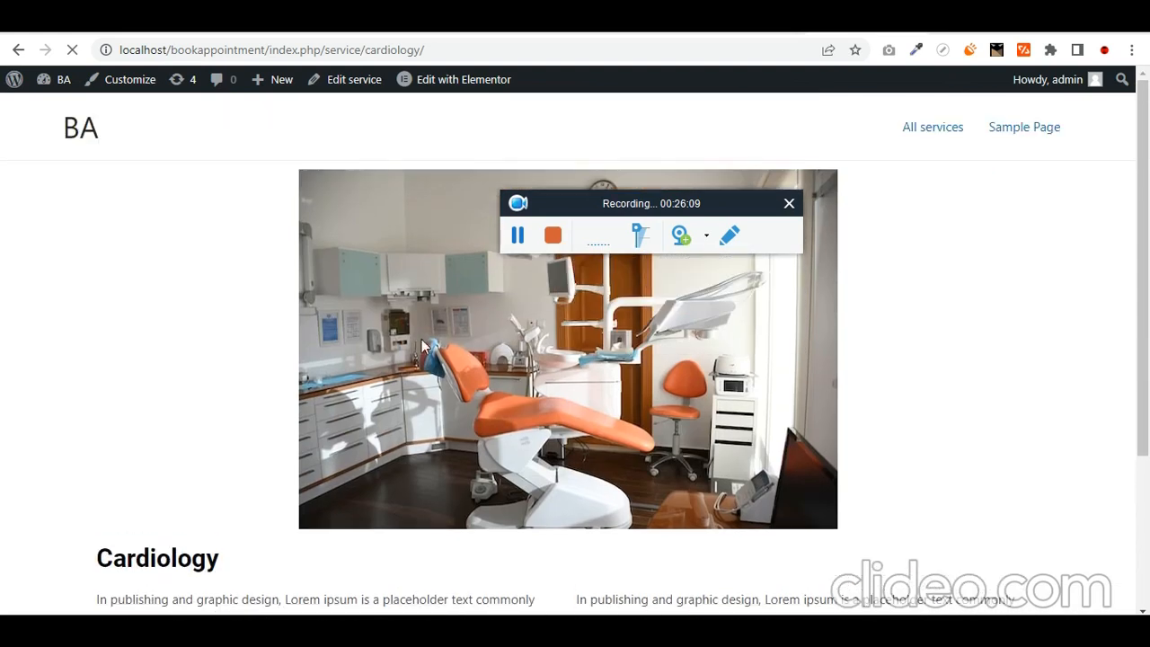
click(18, 50)
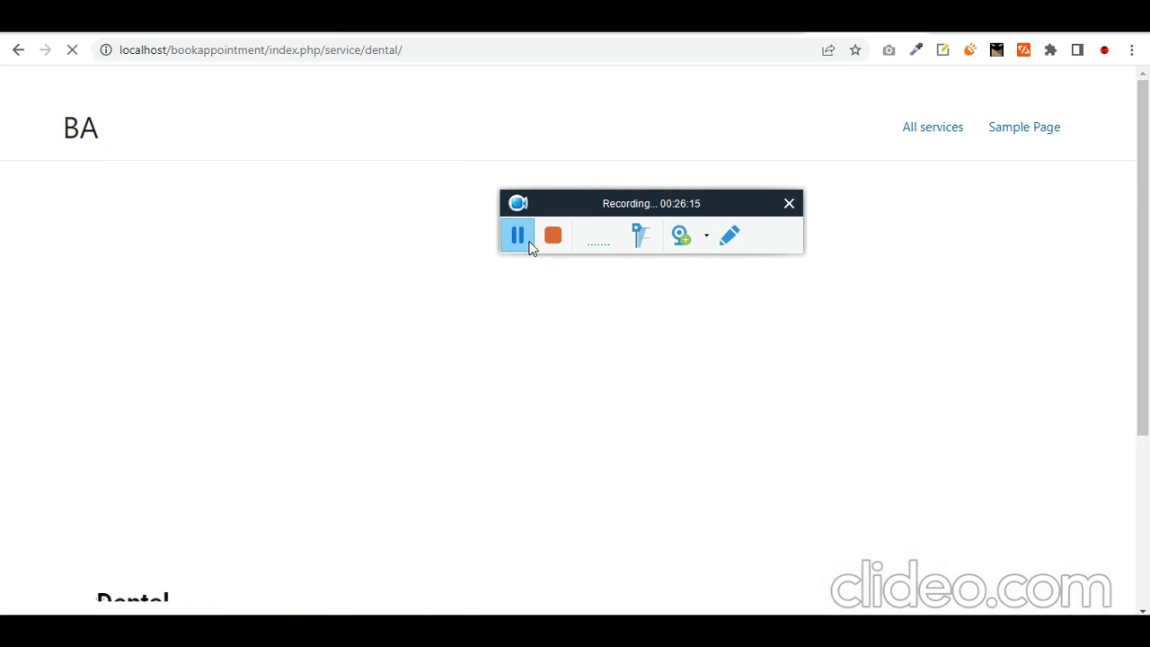
click(518, 235)
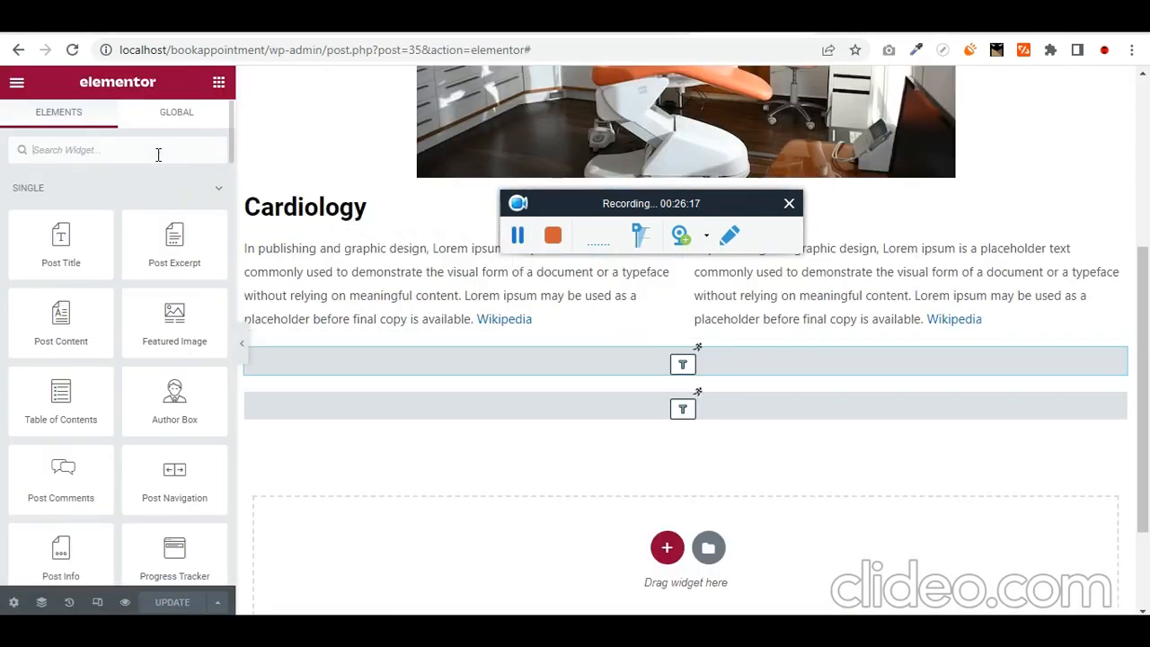
- Add a JetAppointment Form widget below the sections using the Single Service Booking Form
text(form)
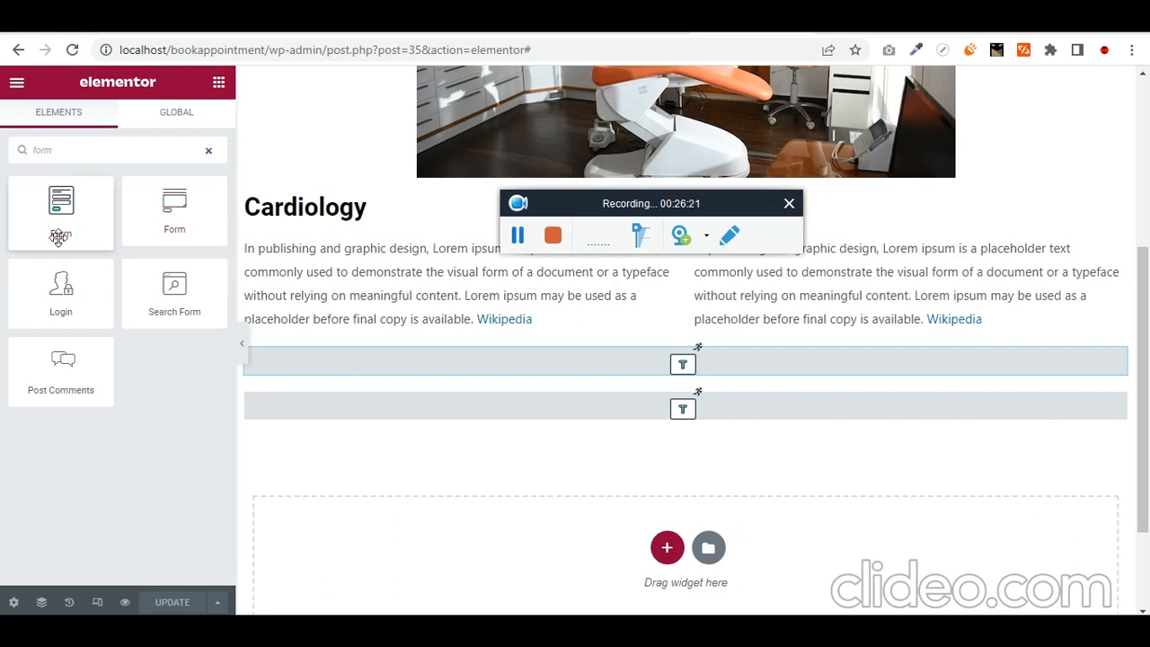
drag(60, 224, 733, 413)
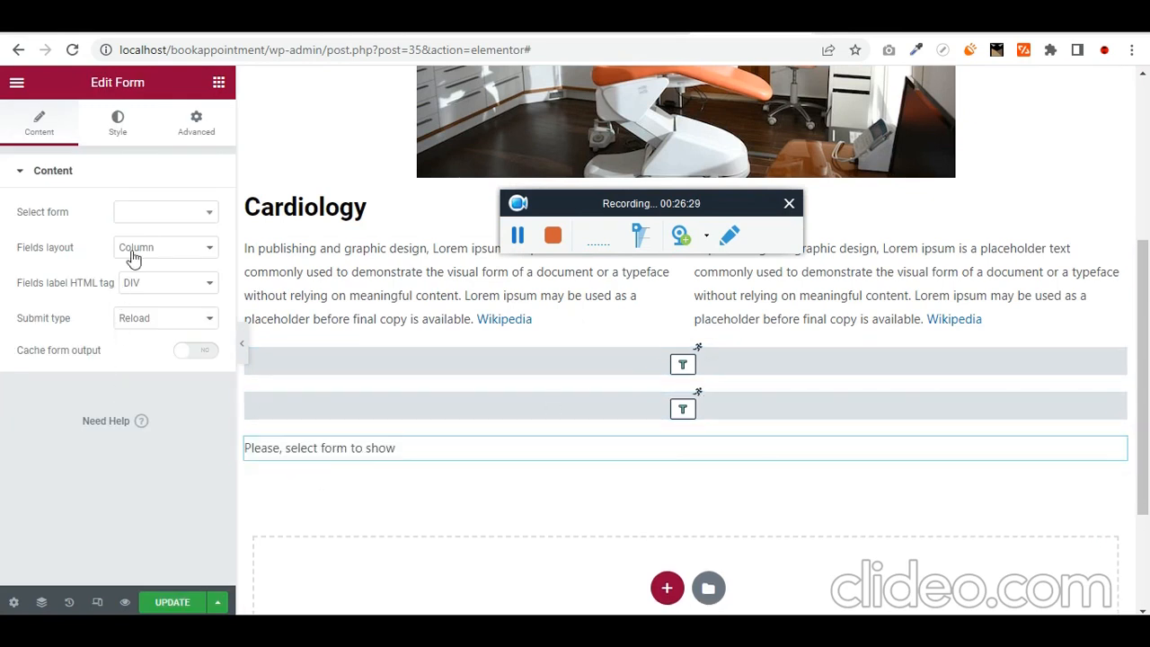
click(153, 220)
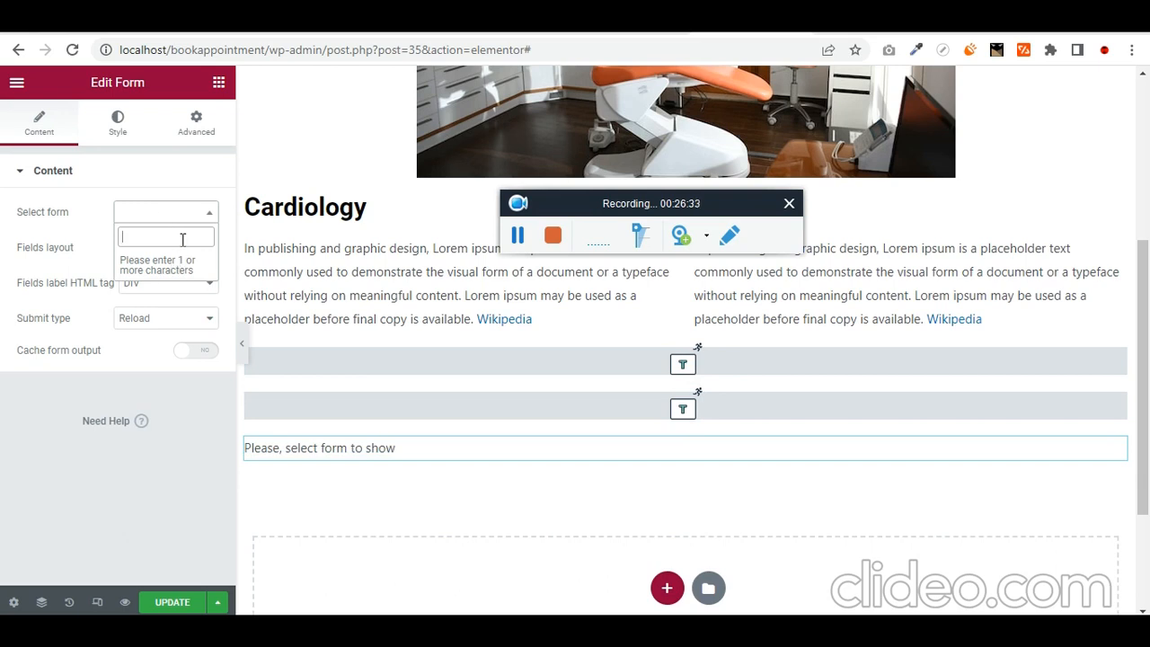
text(form)
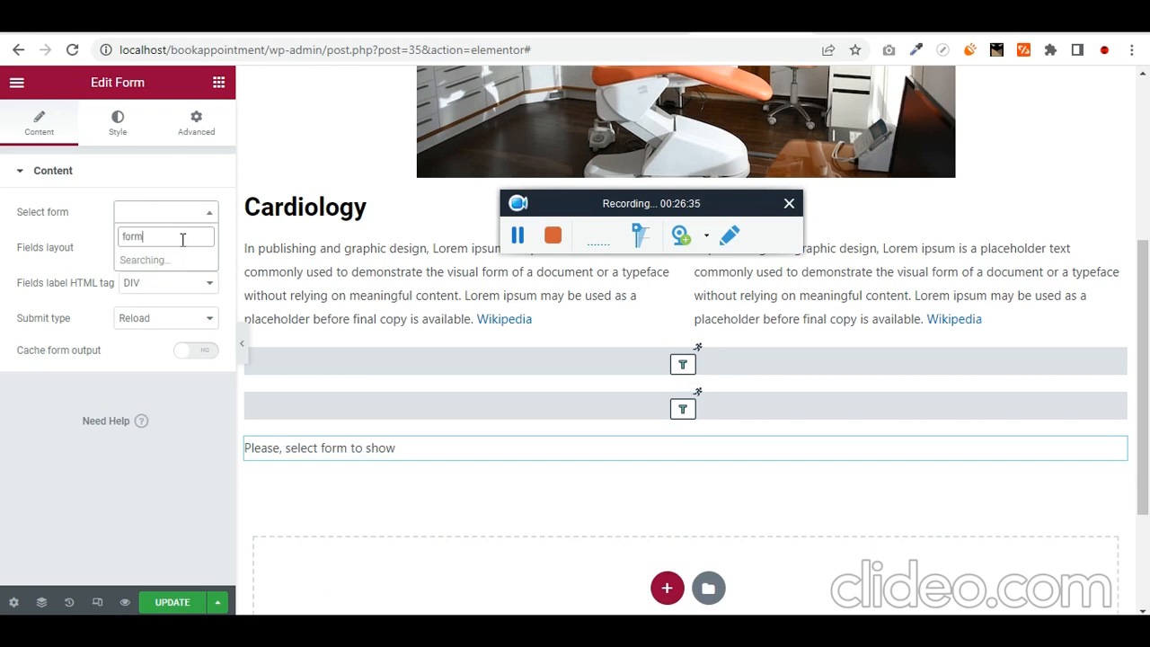
click(185, 272)
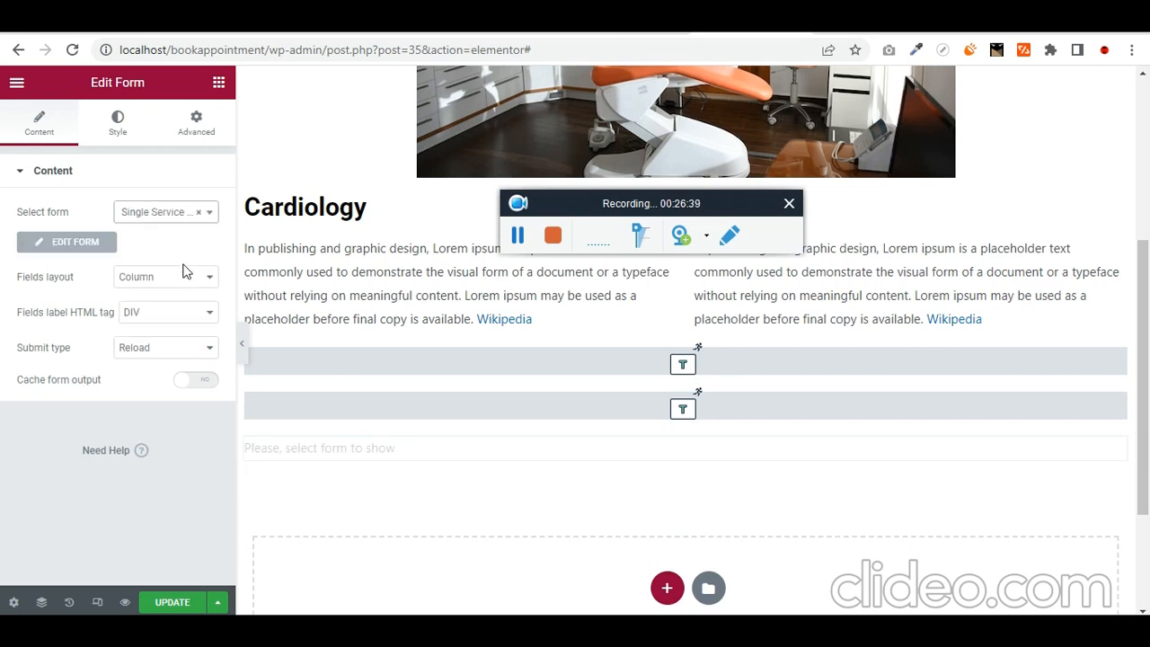
- Check the provider choices in the form preview, then save the template with the booking form
scroll(529, 437, down, 4)
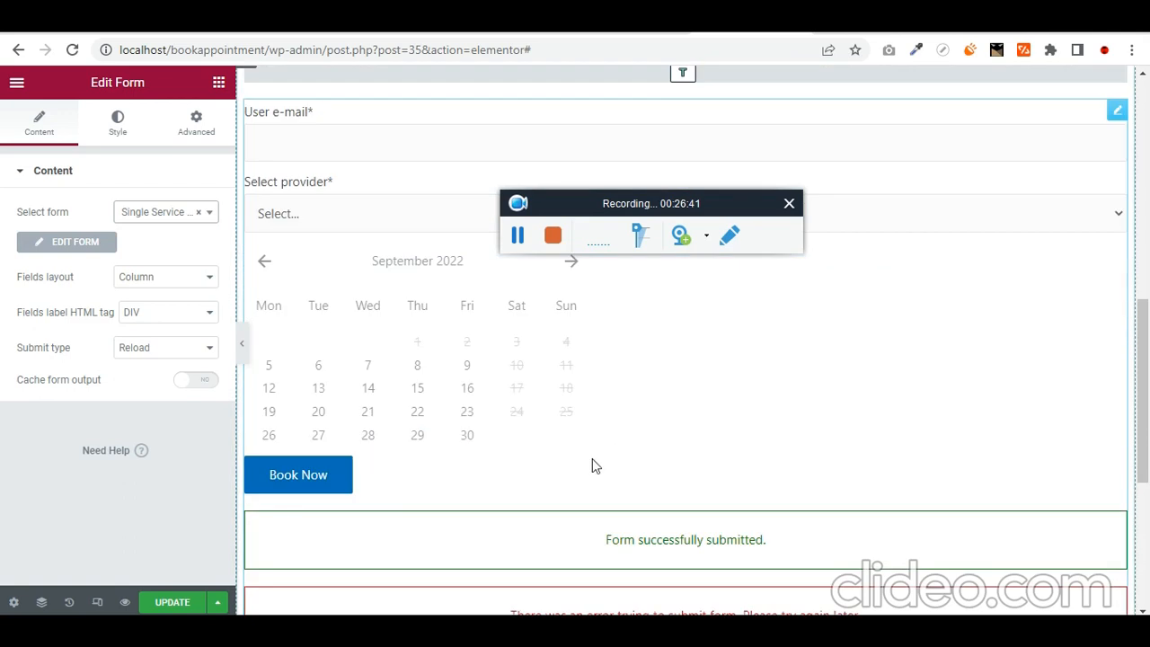
scroll(547, 464, up, 2)
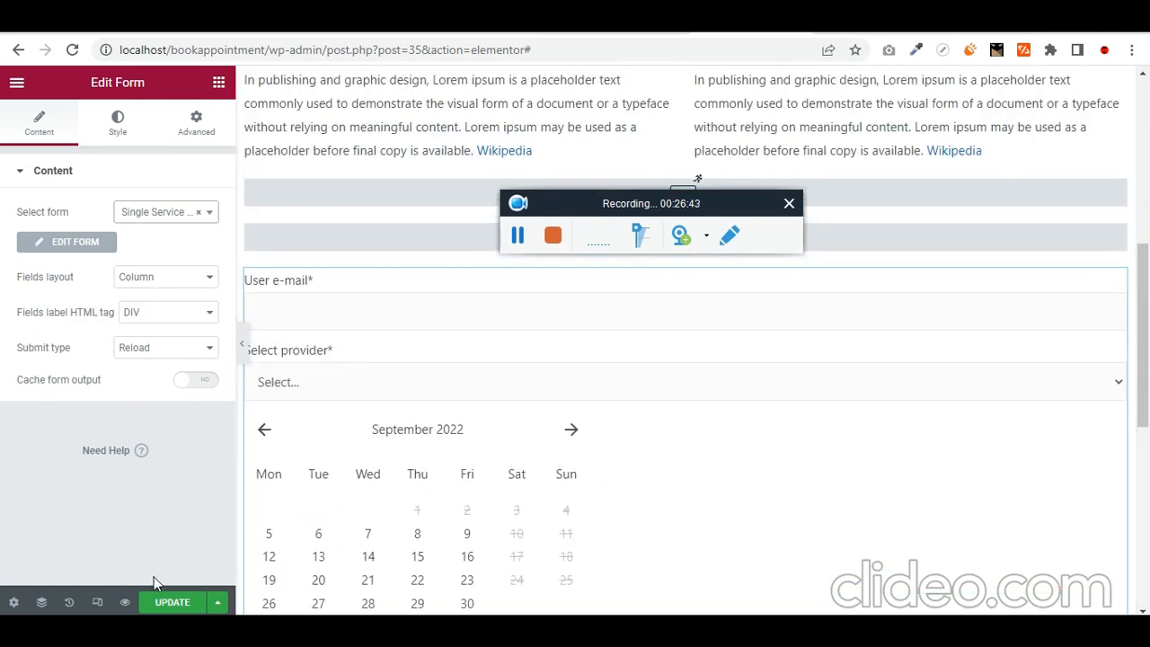
click(289, 384)
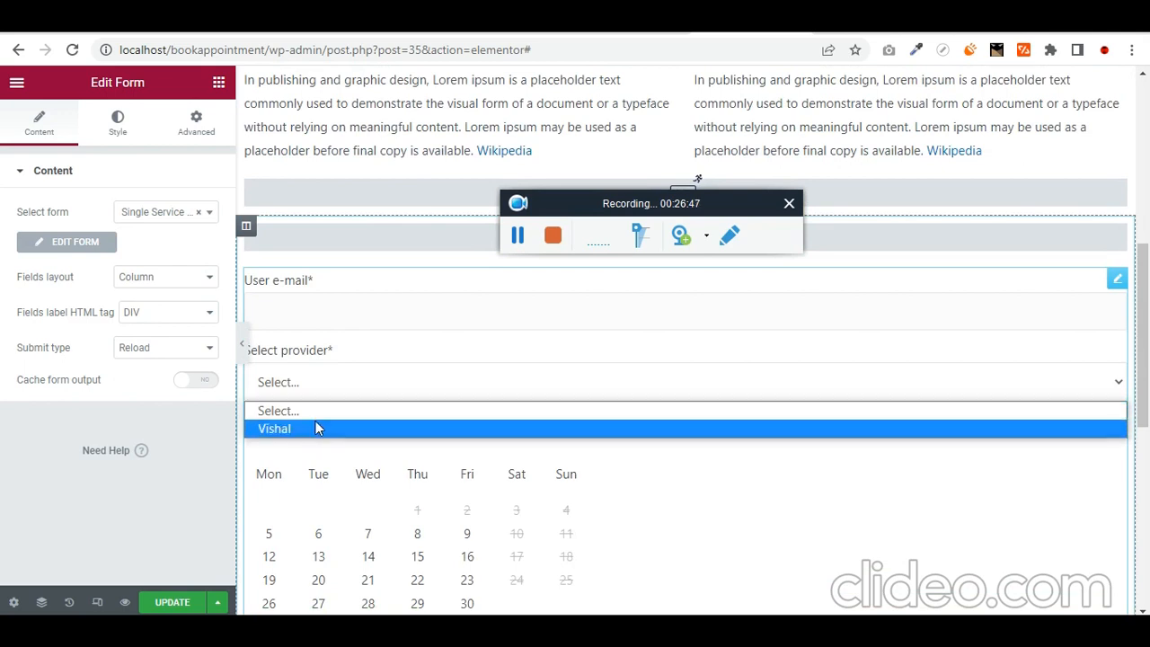
click(188, 604)
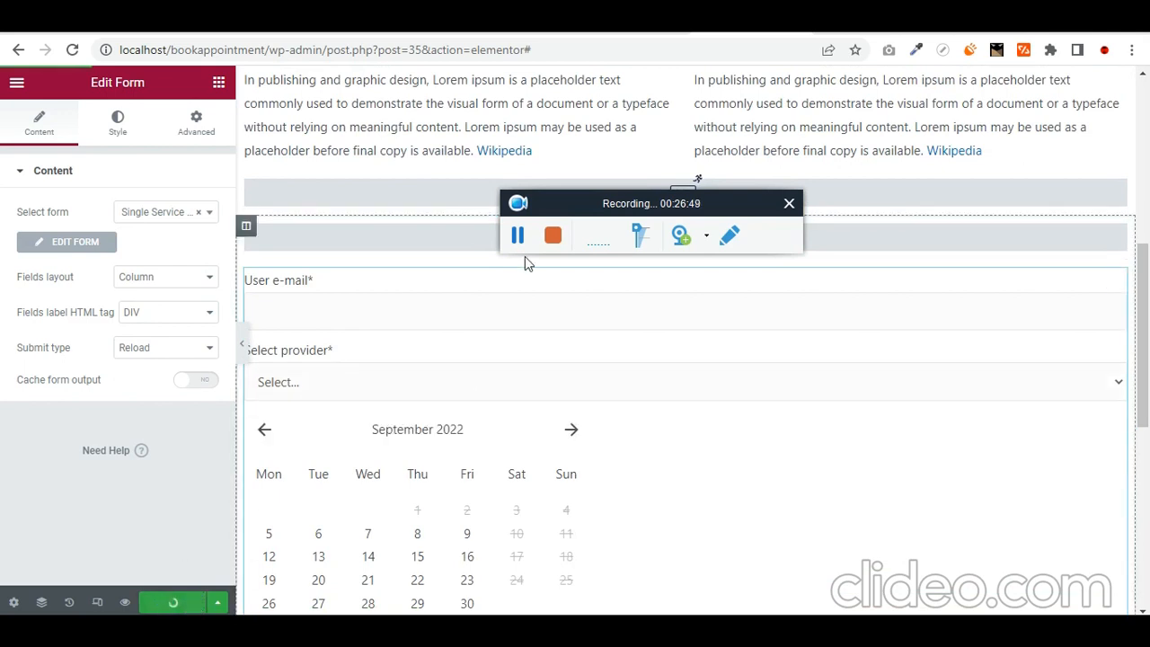
- Reload the Dental service page and pick the only provider in its Select provider dropdown
key(ctrl+Tab)
key(ctrl+r)
scroll(313, 300, up, 8)
scroll(306, 270, down, 8)
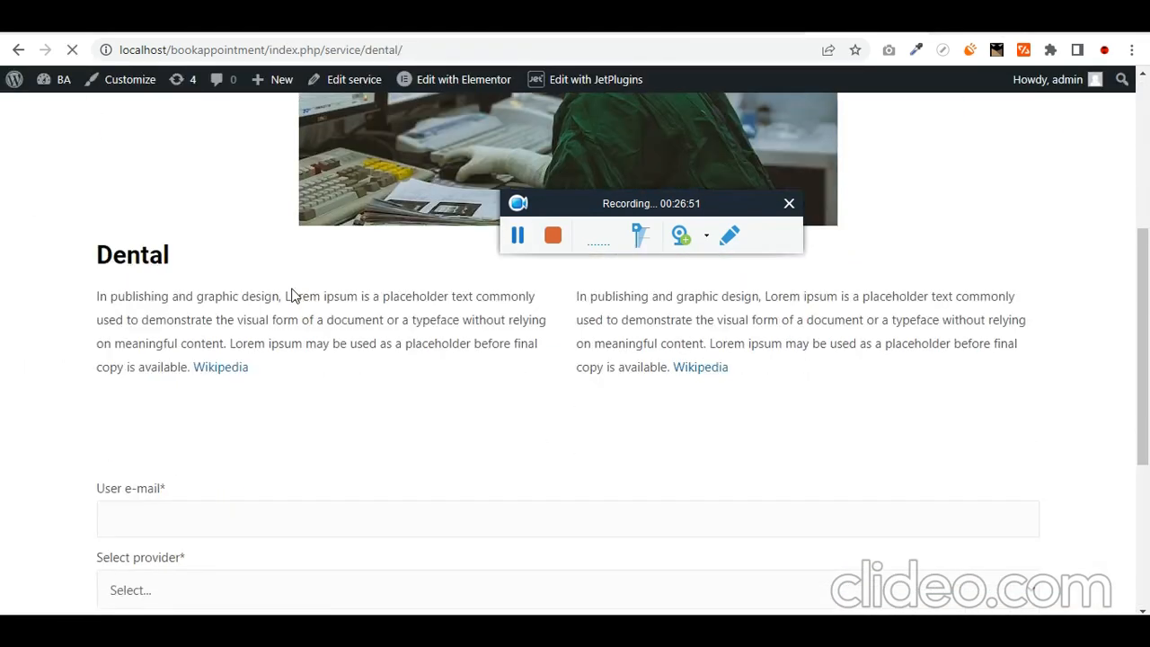
click(193, 270)
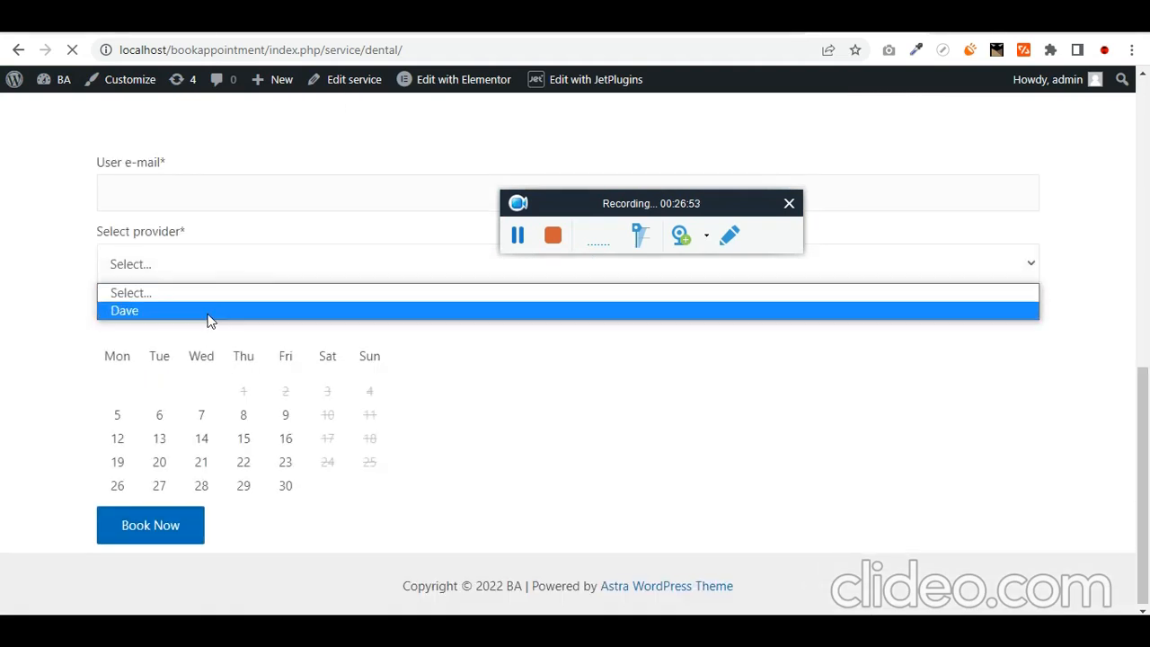
click(207, 313)
scroll(90, 324, up, 1)
key(ctrl+shift+Tab)
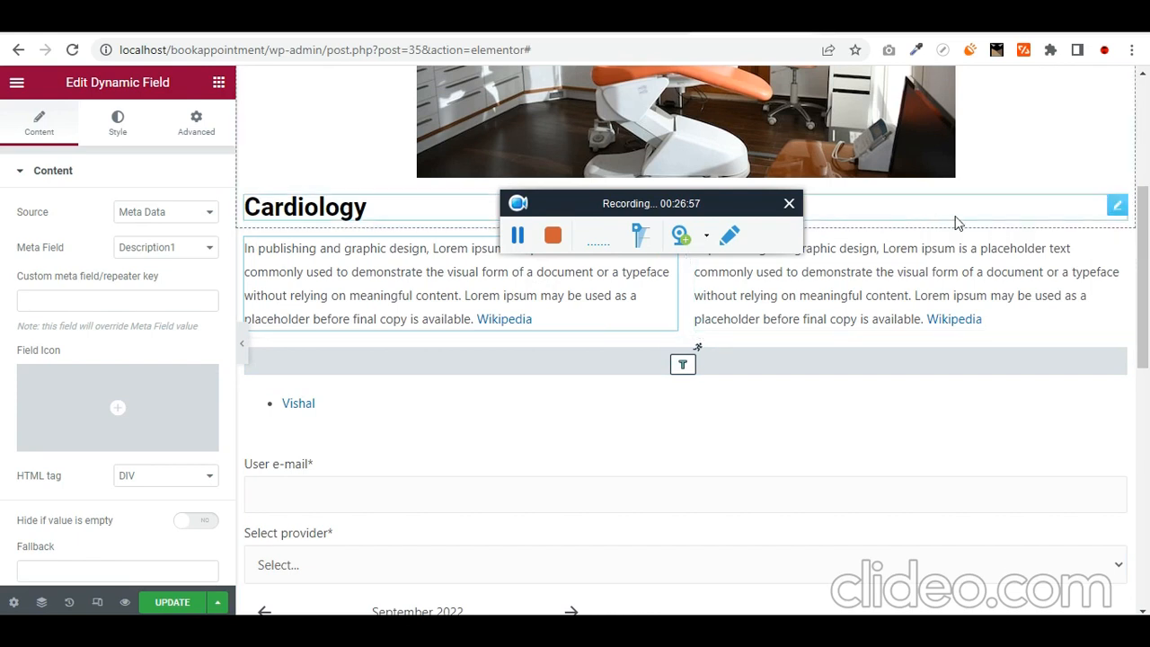
- Duplicate the Cardiology post title heading and move the copy below the description text
right_click(1118, 211)
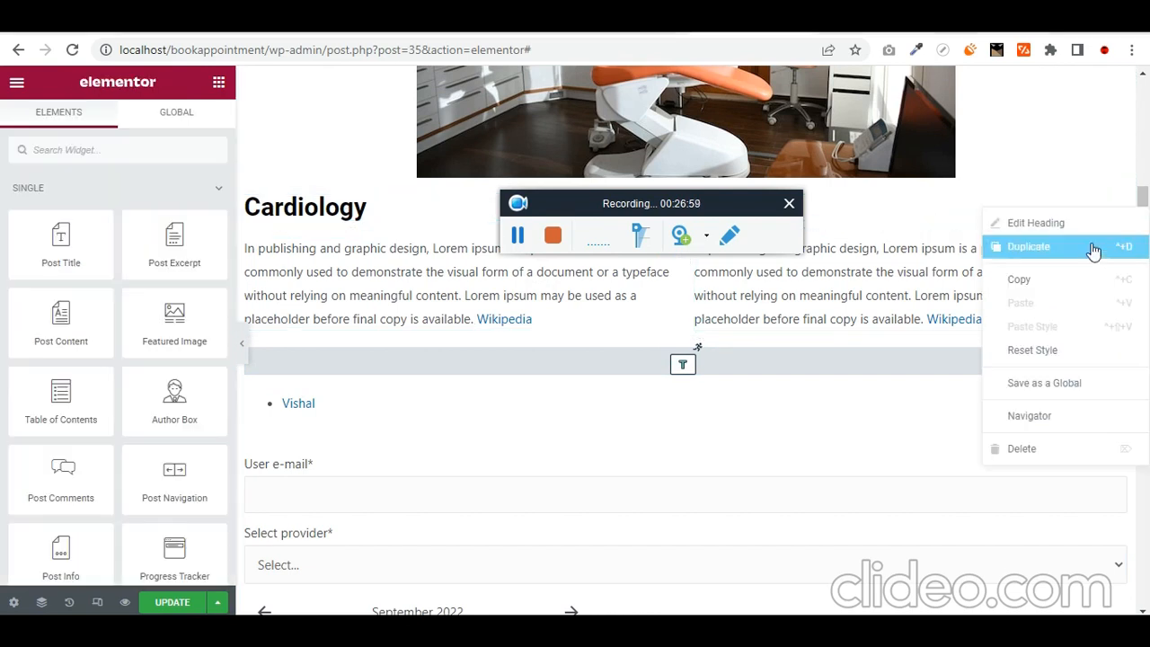
click(1062, 280)
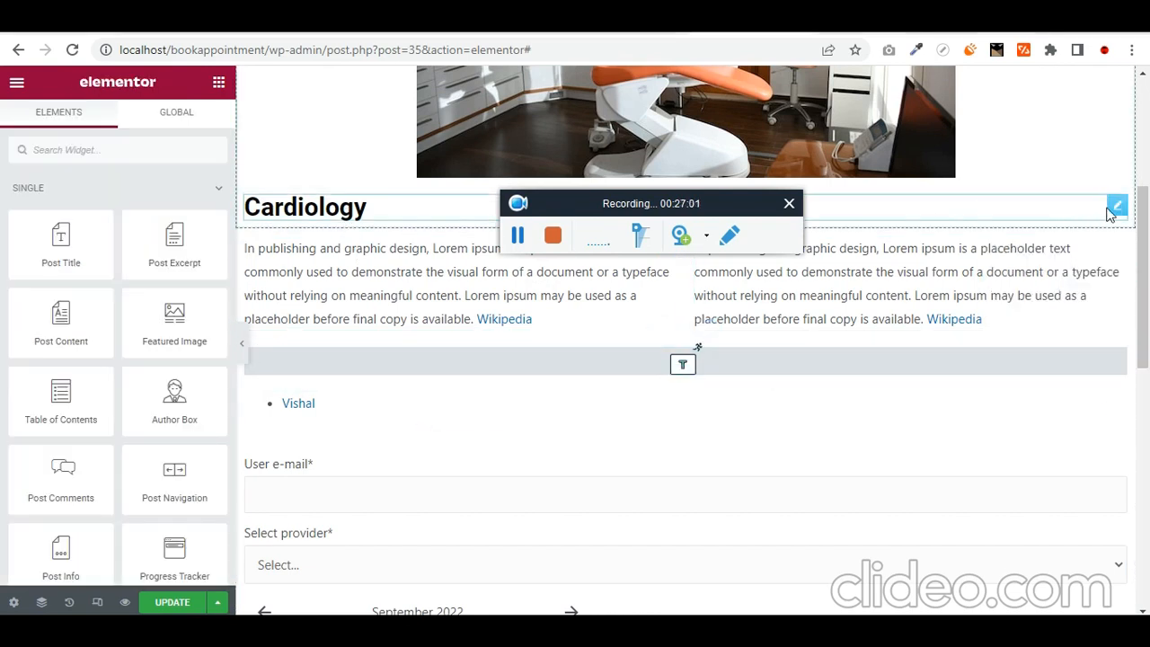
right_click(1117, 209)
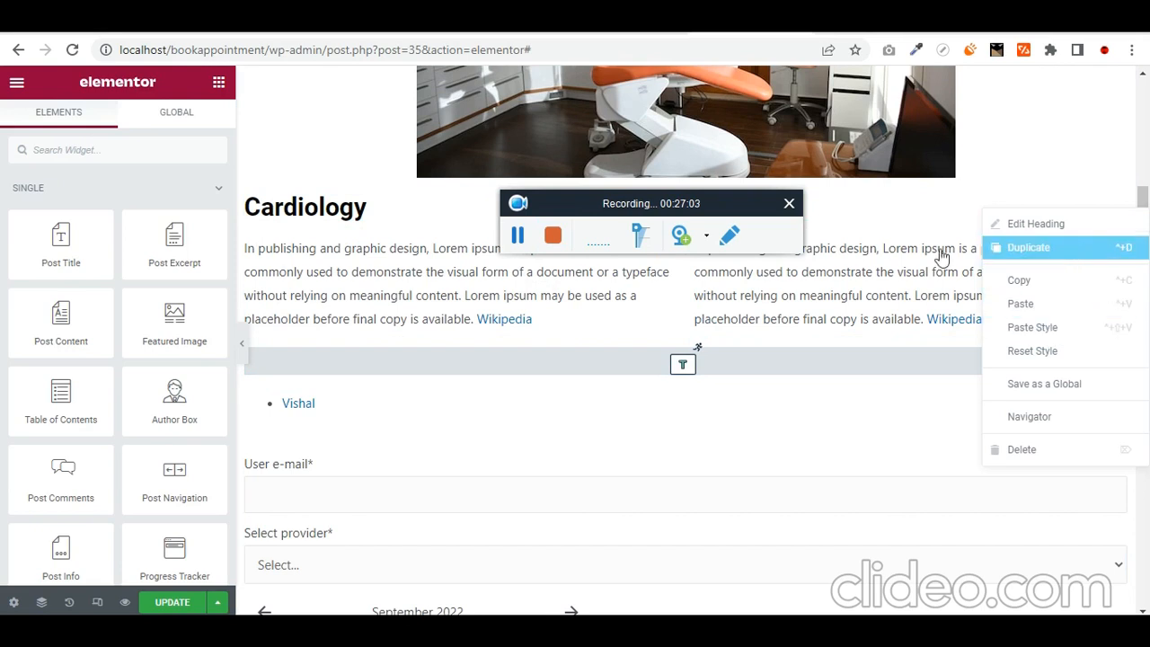
click(1024, 248)
drag(1117, 256, 945, 401)
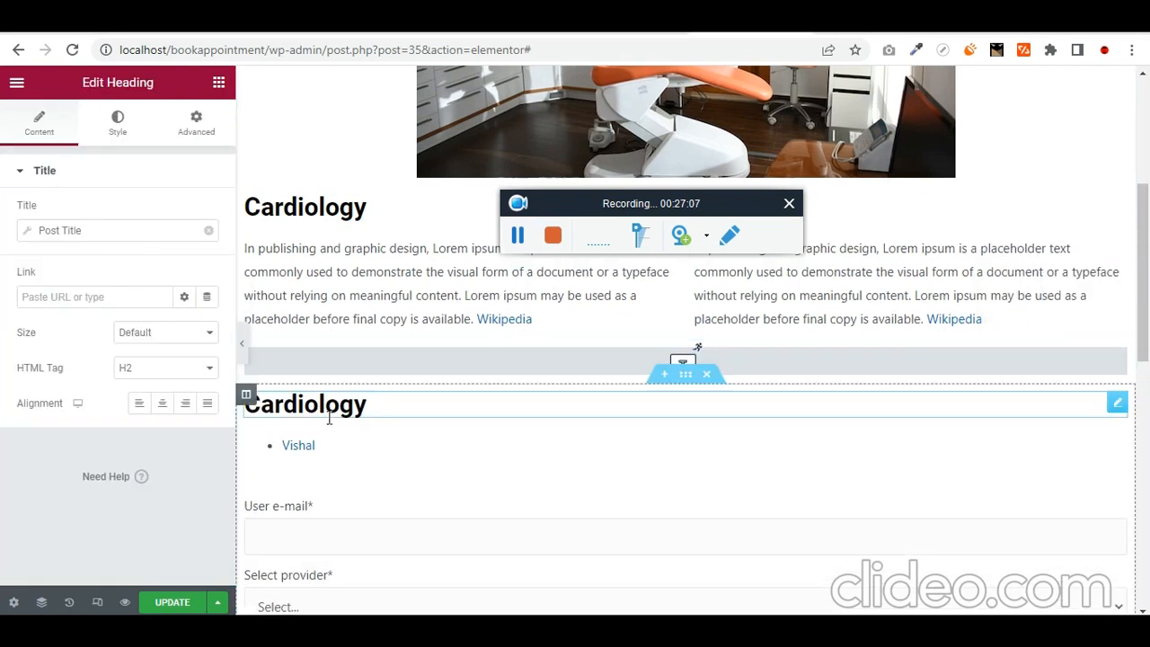
- Replace the copy's Post Title dynamic tag with the text 'Related Doctors'
click(124, 232)
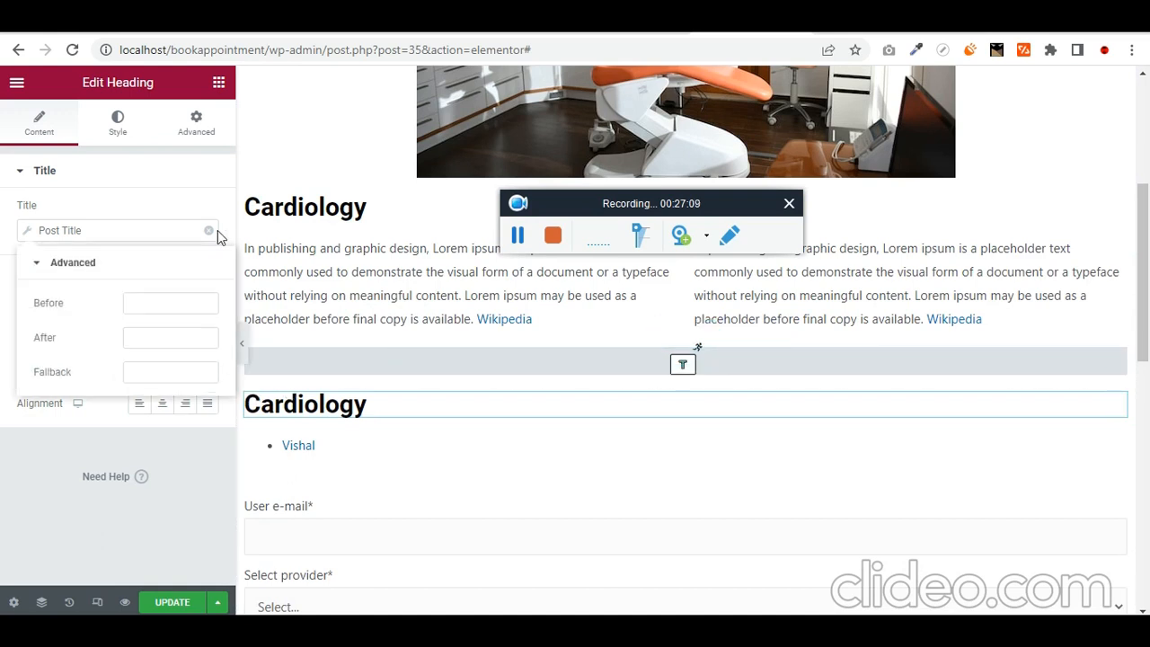
click(209, 230)
triple_click(124, 236)
text(Related Doctors)
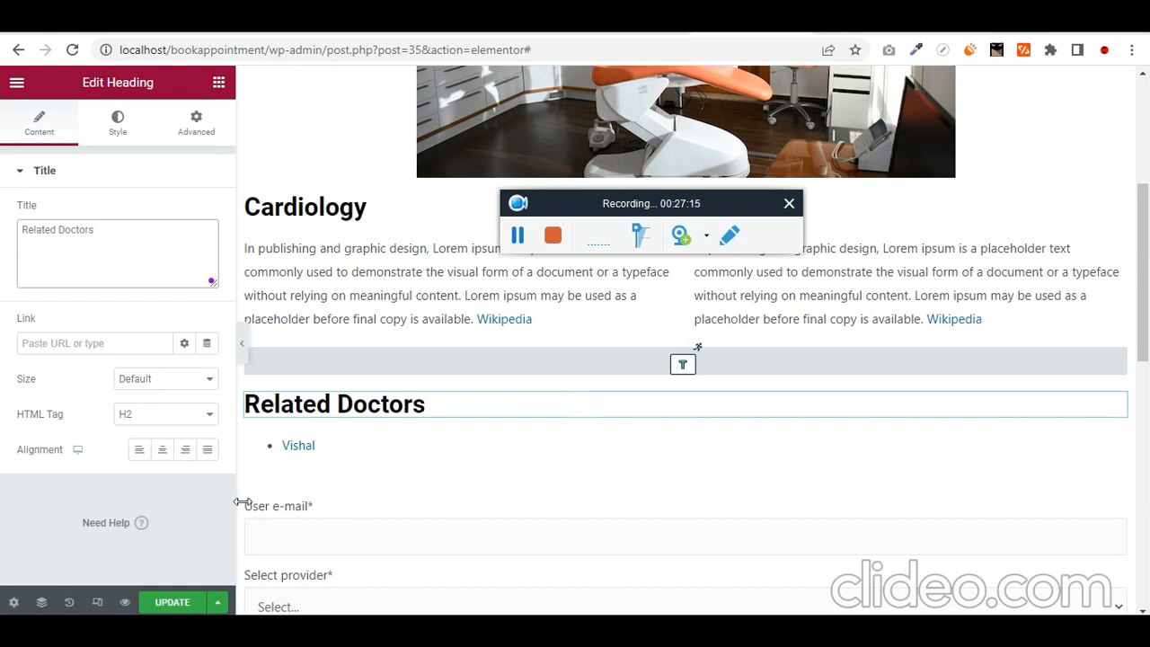
click(305, 454)
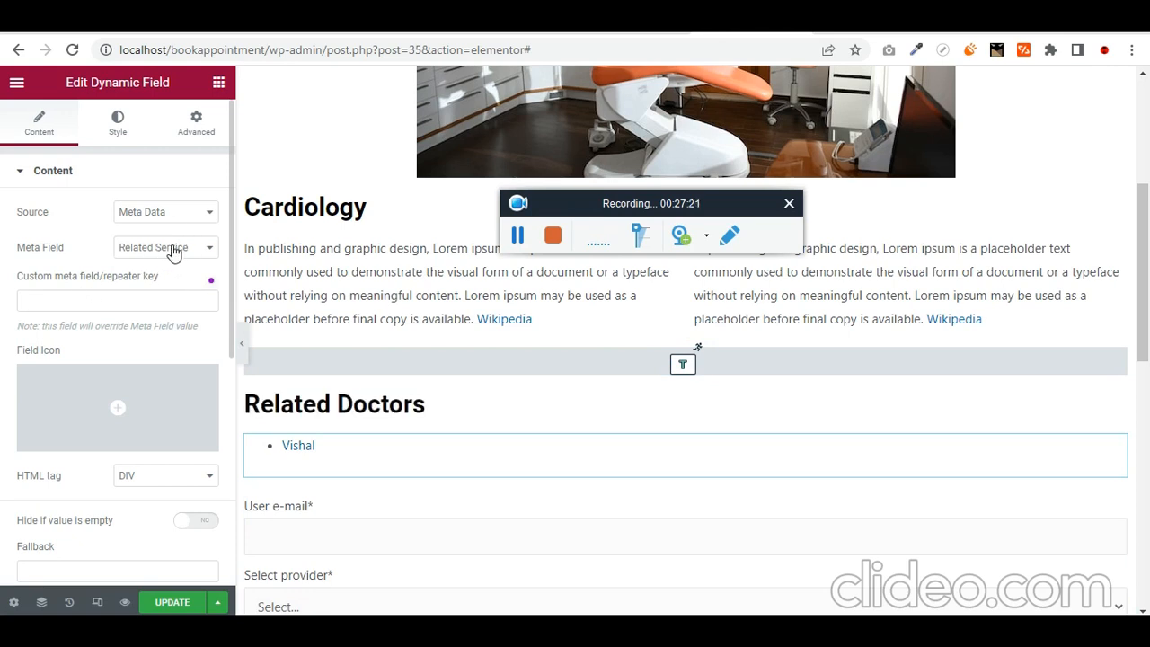
- Set the Related list HTML tag to OL so the related doctors appear numbered
scroll(5, 349, down, 5)
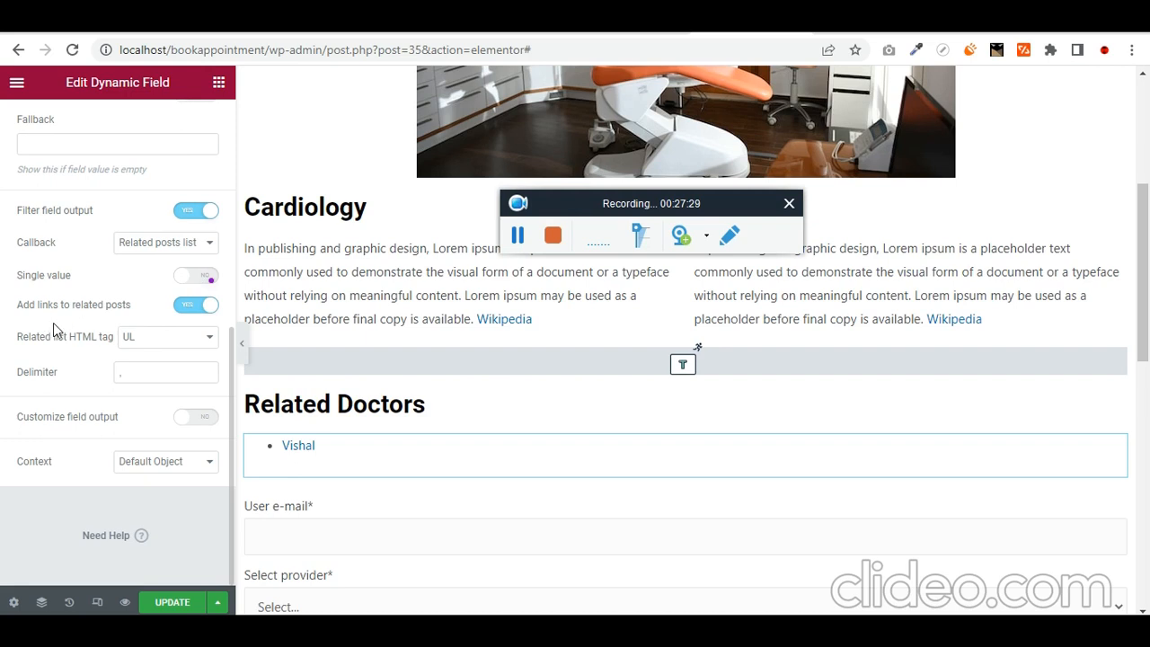
click(146, 346)
click(165, 380)
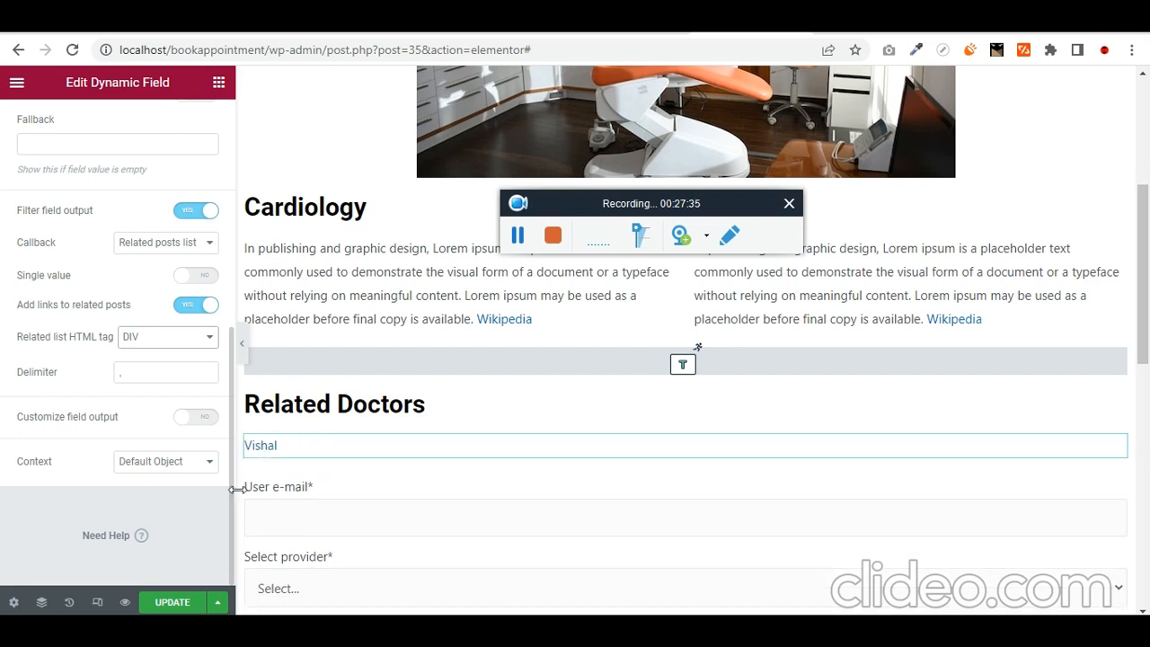
click(180, 339)
click(172, 368)
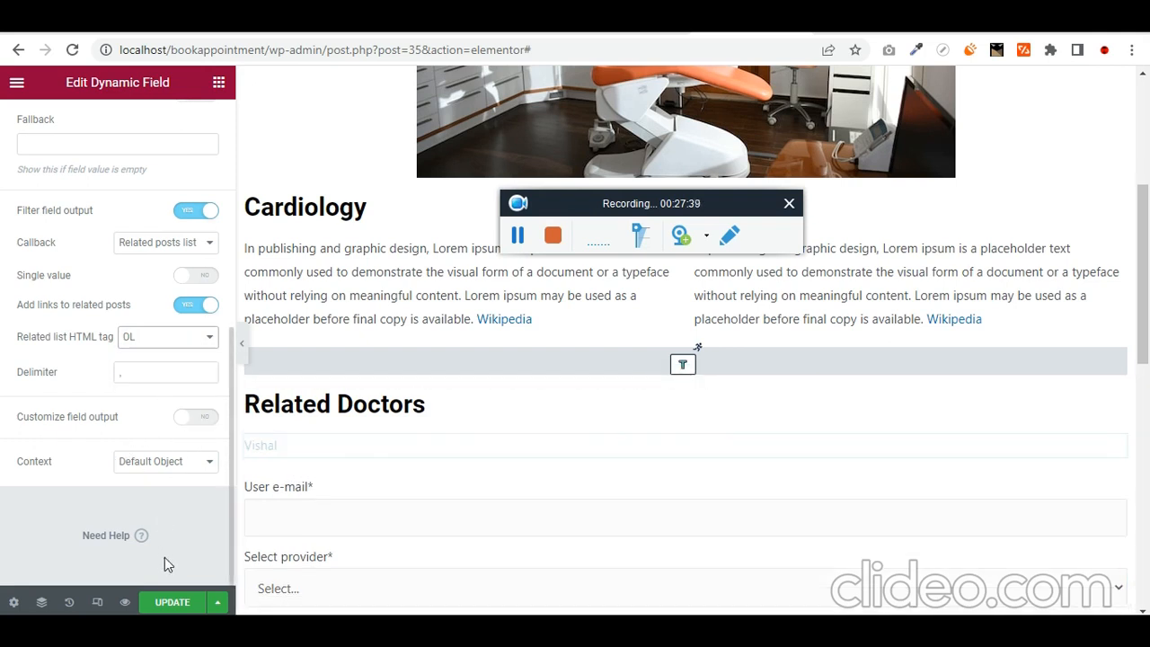
- Save the template and reload the Dental service page
click(171, 602)
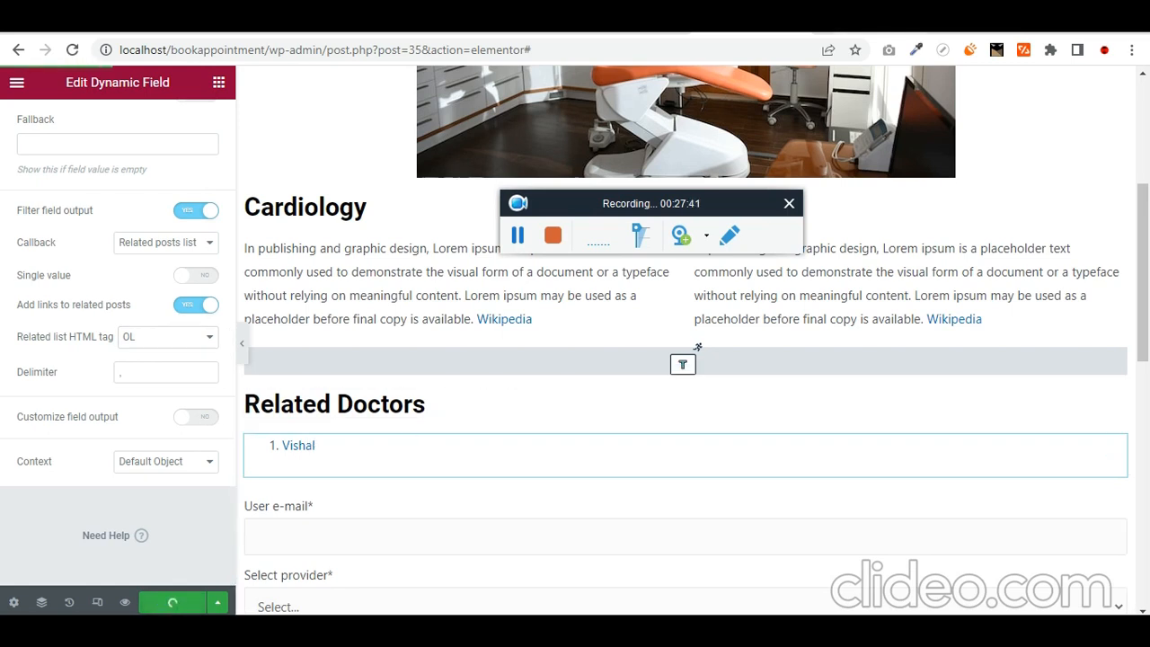
click(798, 19)
click(799, 45)
key(Return)
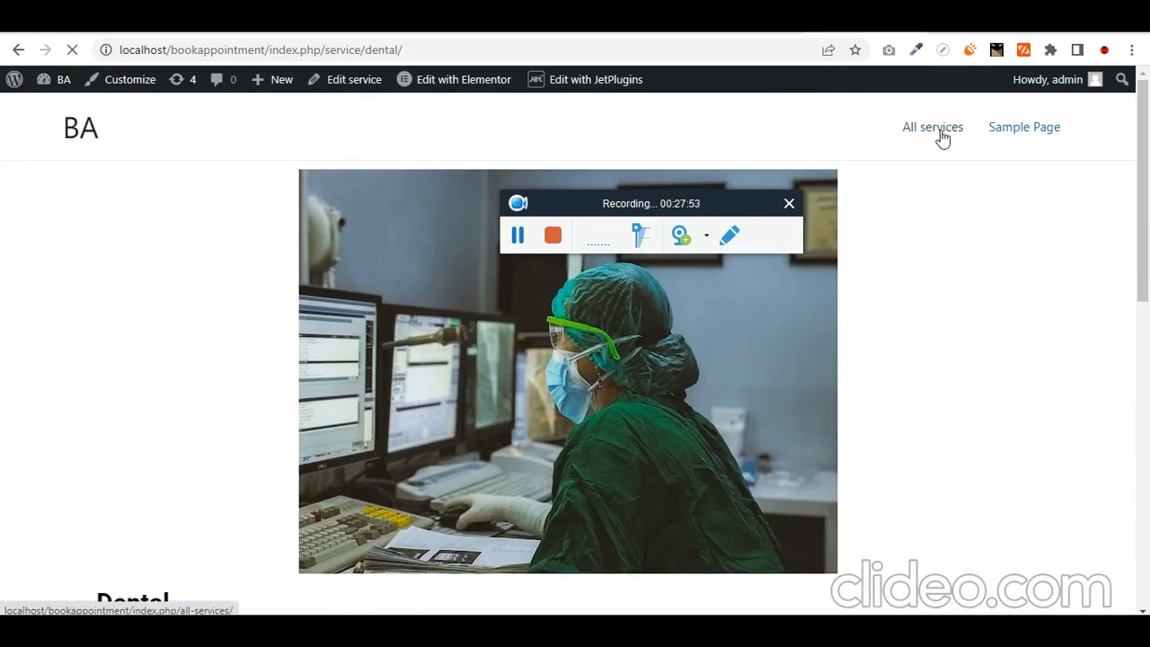
- From All services, open the Cardiology page and show its booking form's provider choices
click(942, 138)
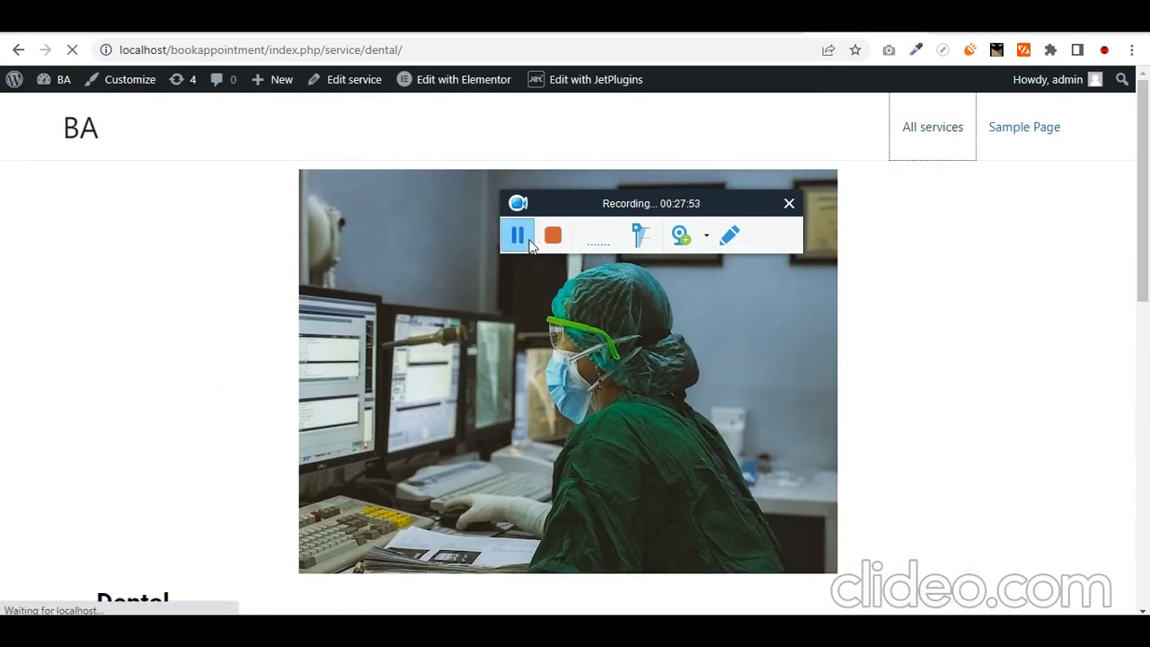
scroll(346, 480, down, 2)
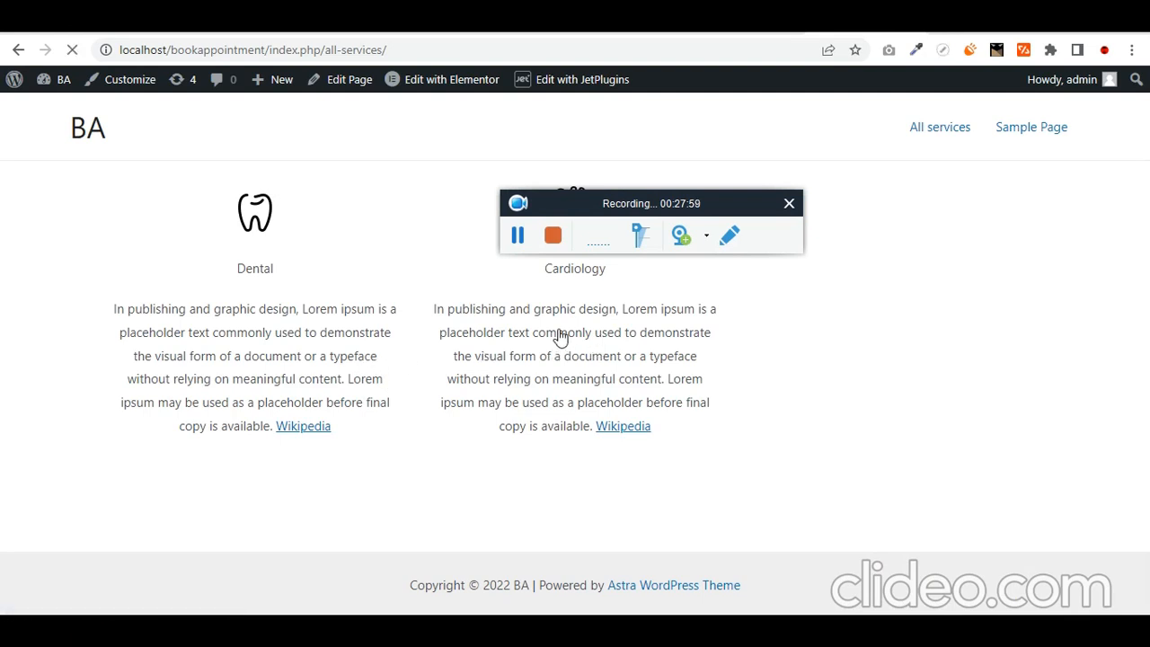
click(561, 337)
scroll(157, 239, down, 10)
click(243, 272)
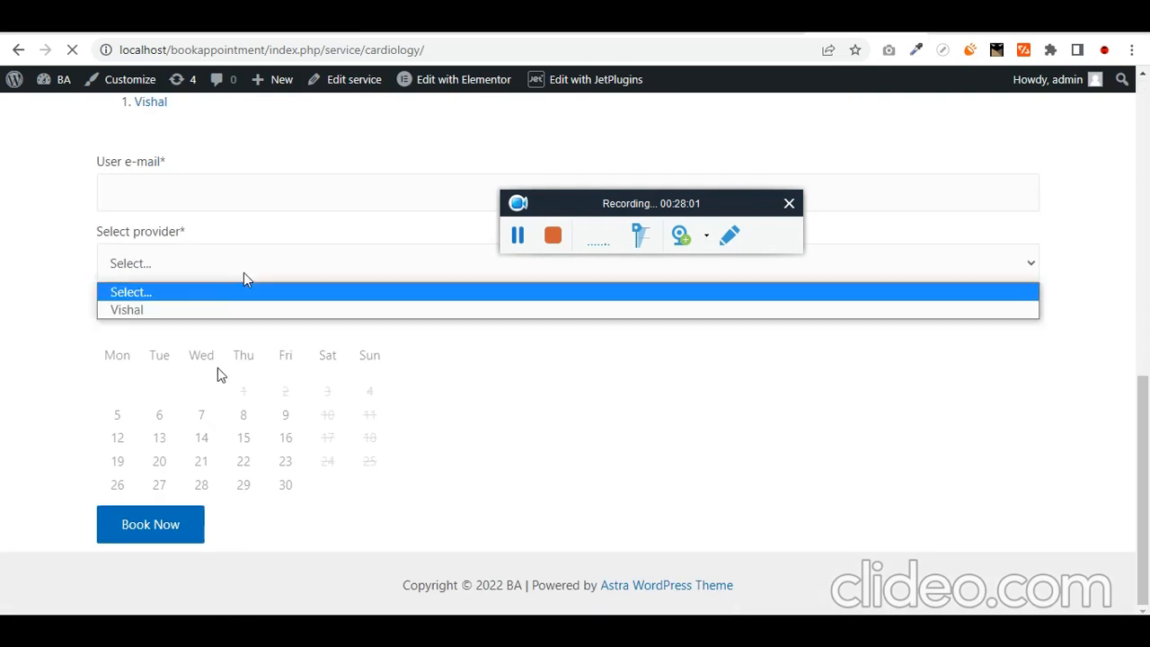
scroll(575, 359, up, 5)
- Change the gallery Dynamic Field callback to Get image by ID and save the template
click(518, 235)
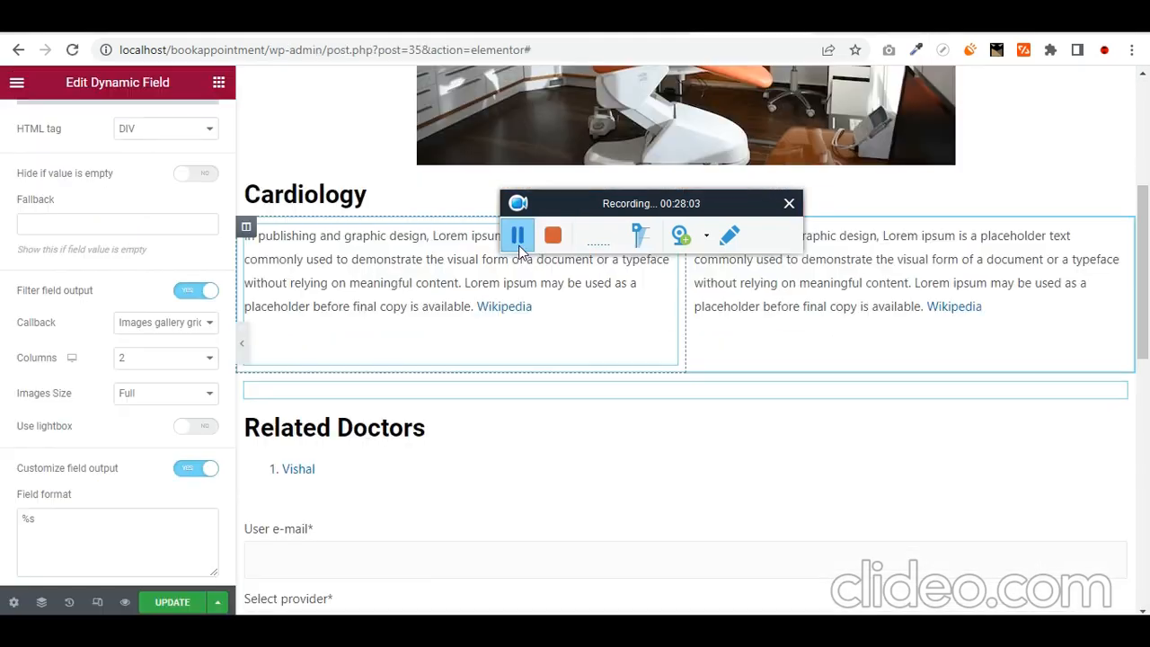
click(199, 327)
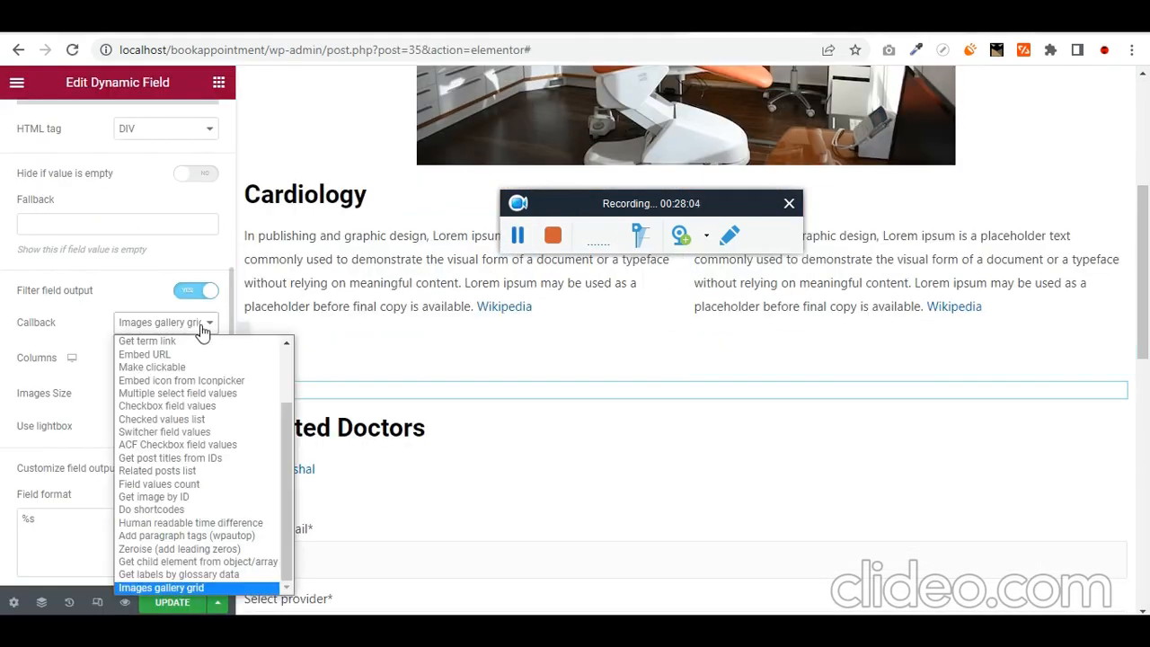
click(203, 496)
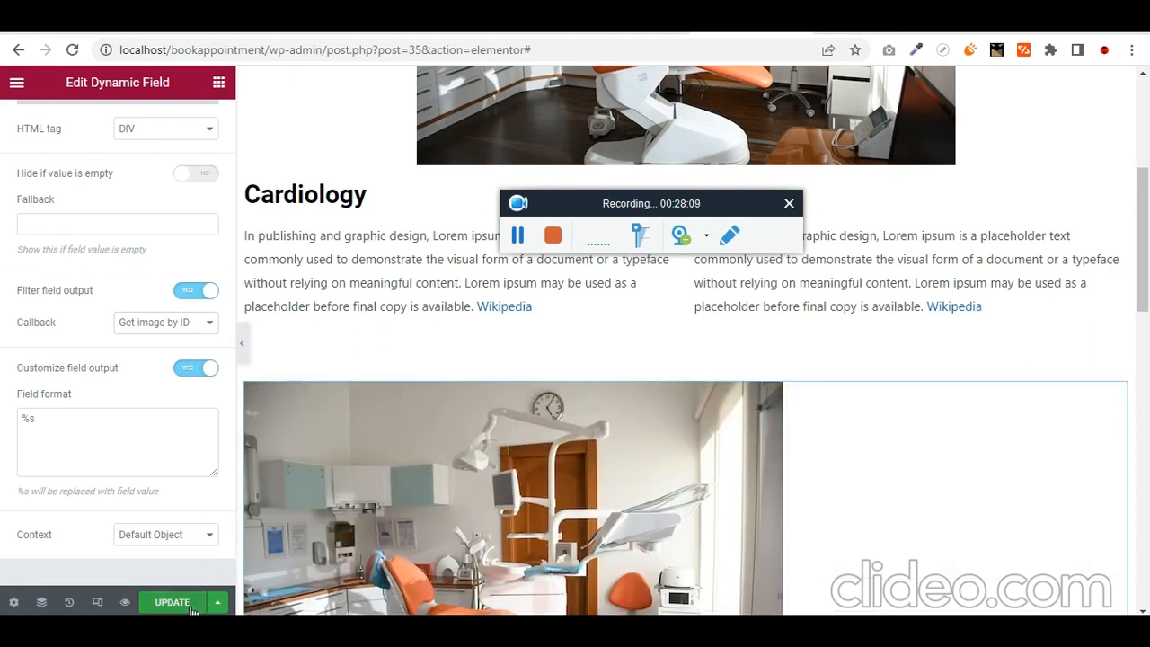
click(190, 610)
scroll(486, 387, down, 7)
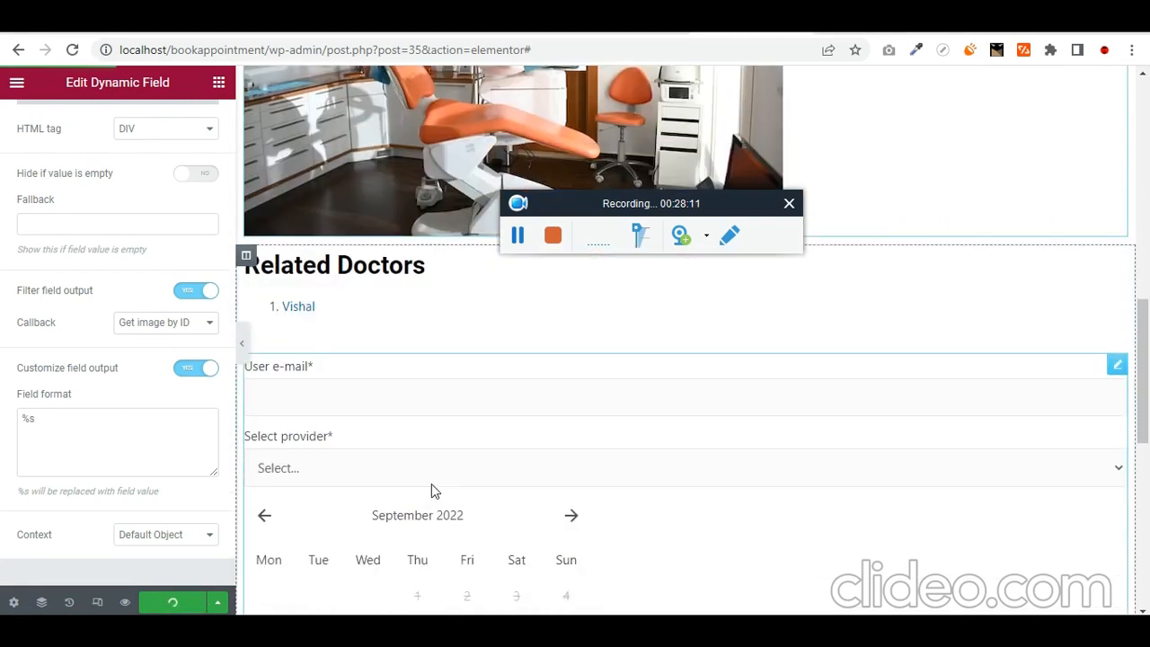
scroll(425, 485, up, 1)
scroll(433, 397, up, 8)
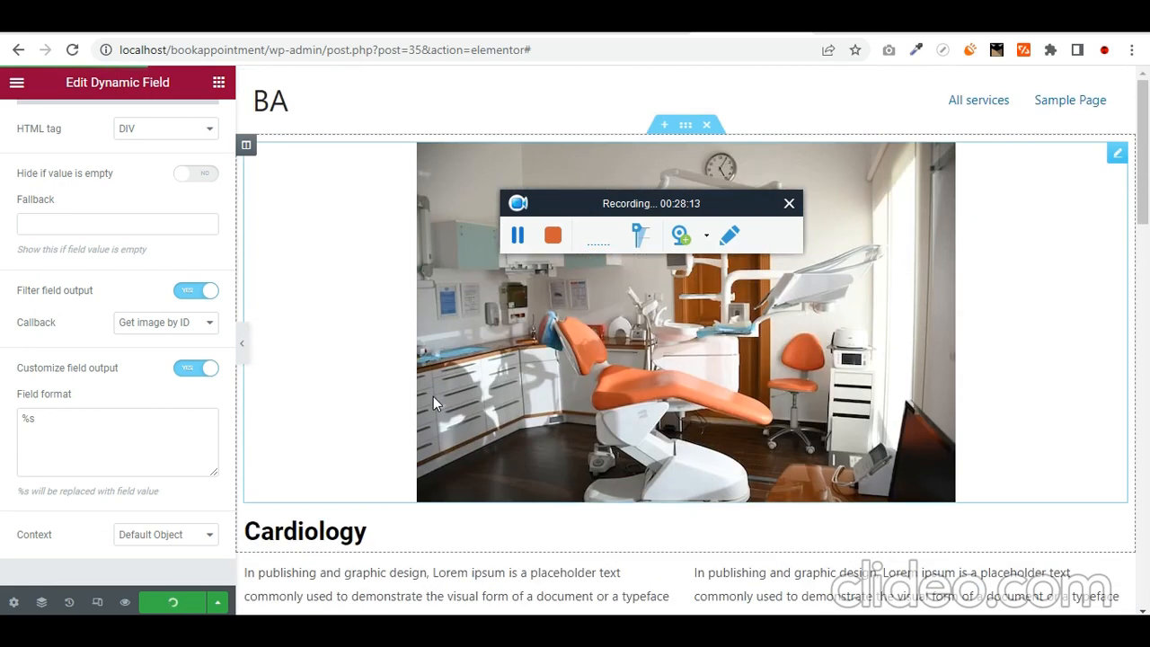
click(649, 27)
- Look over the service edit tabs, then open Templates > Theme Builder in the admin sidebar
click(764, 27)
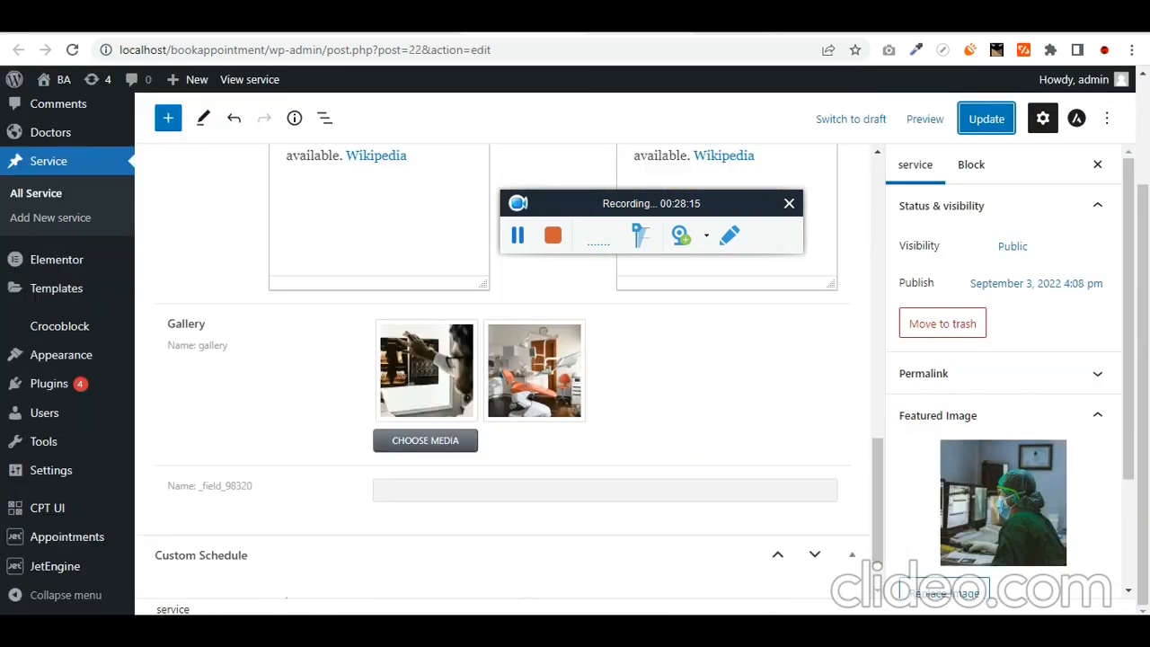
click(438, 32)
mouse_move(51, 429)
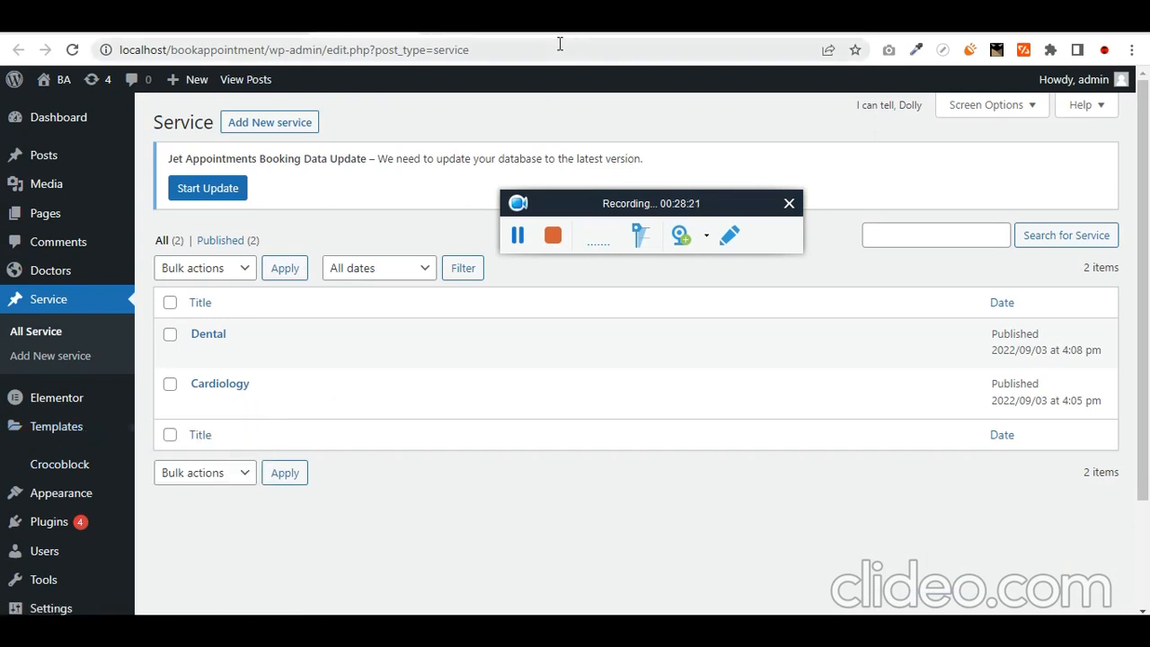
click(612, 31)
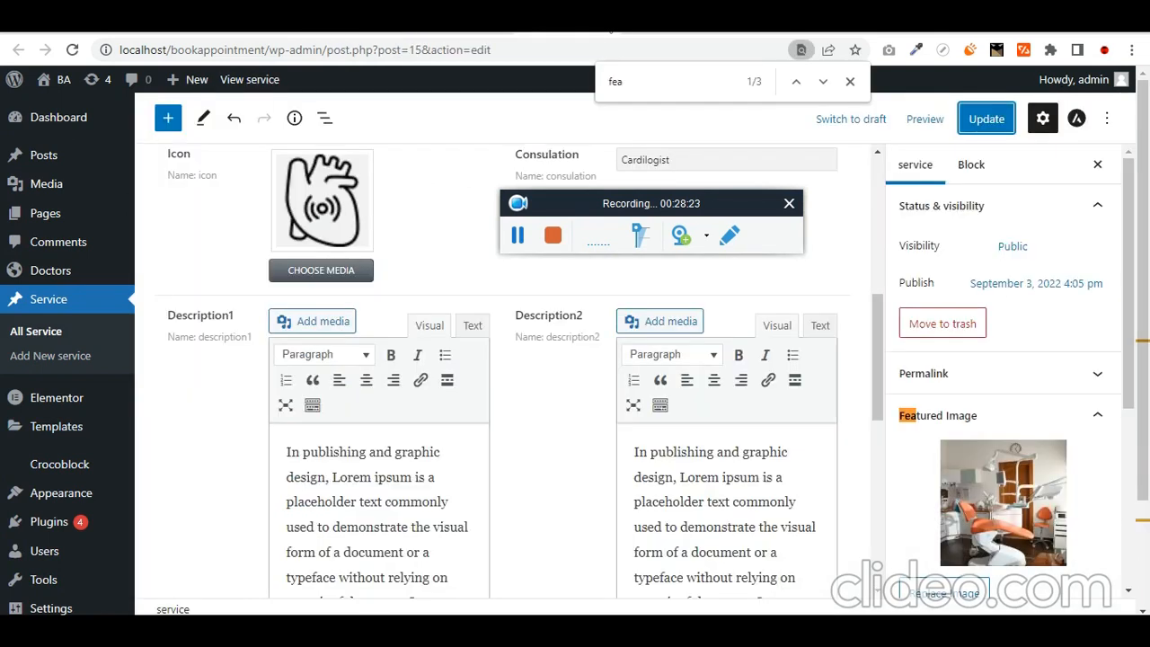
click(531, 32)
click(426, 32)
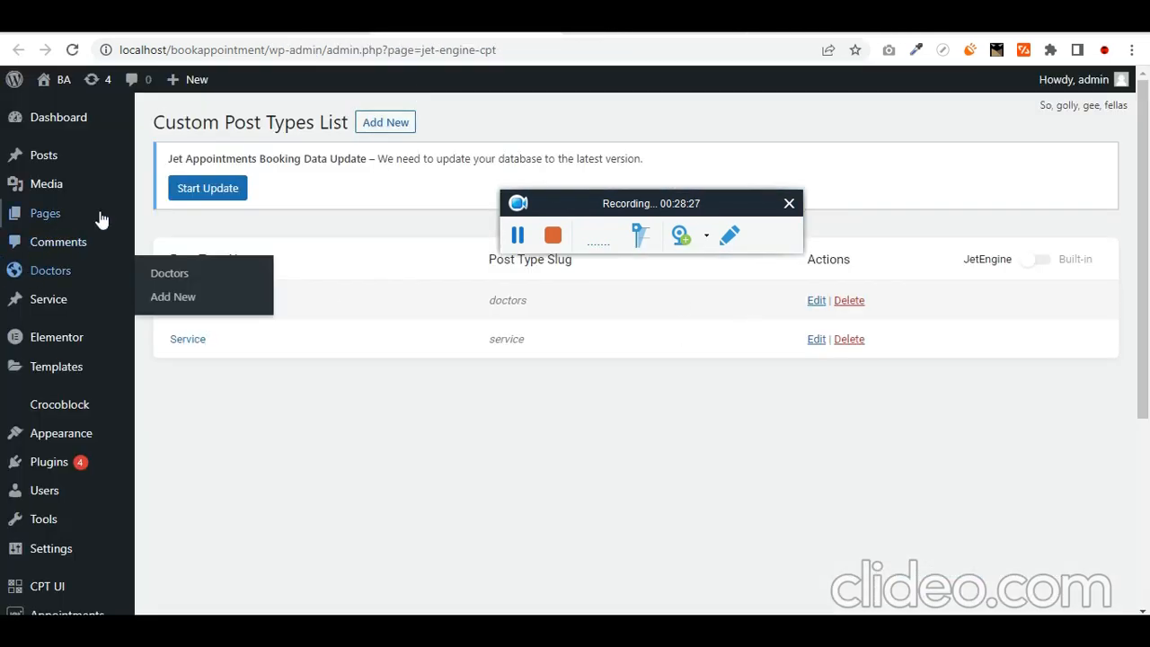
mouse_move(81, 275)
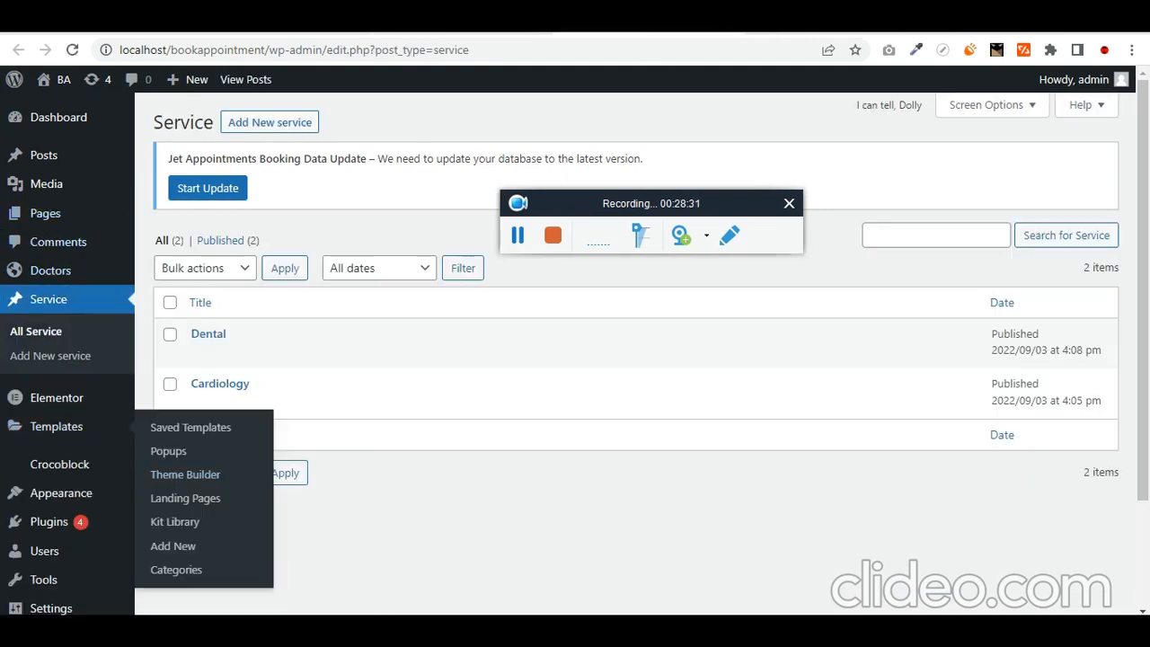
click(189, 473)
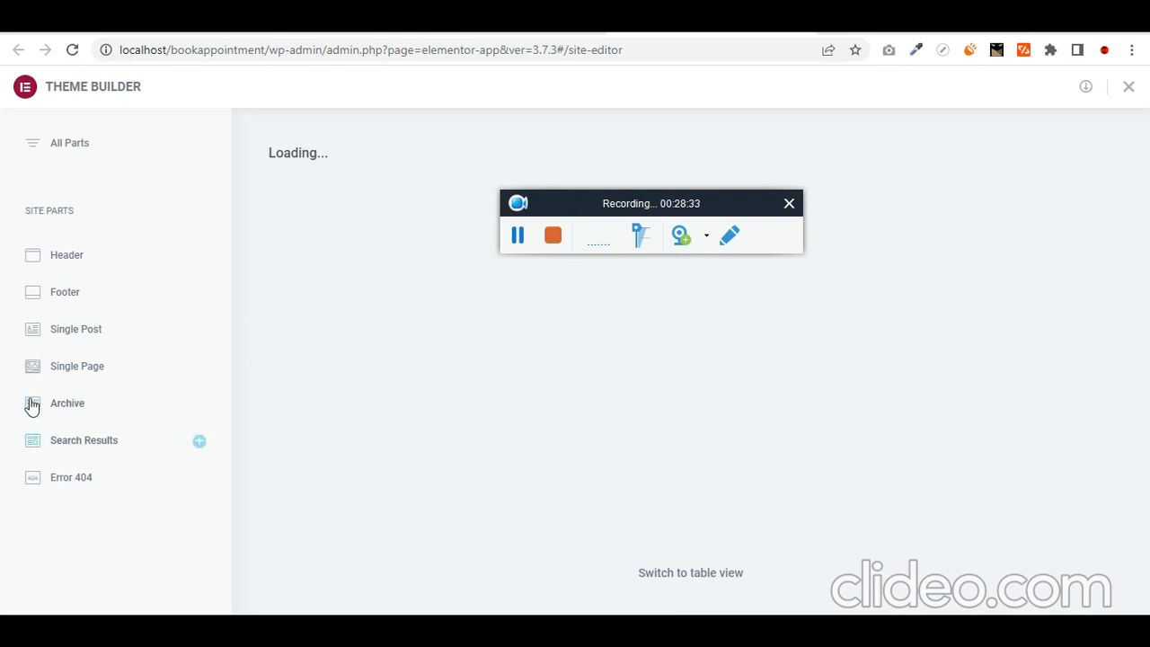
- Add a new Single Post template under Site Parts and open its settings
click(104, 336)
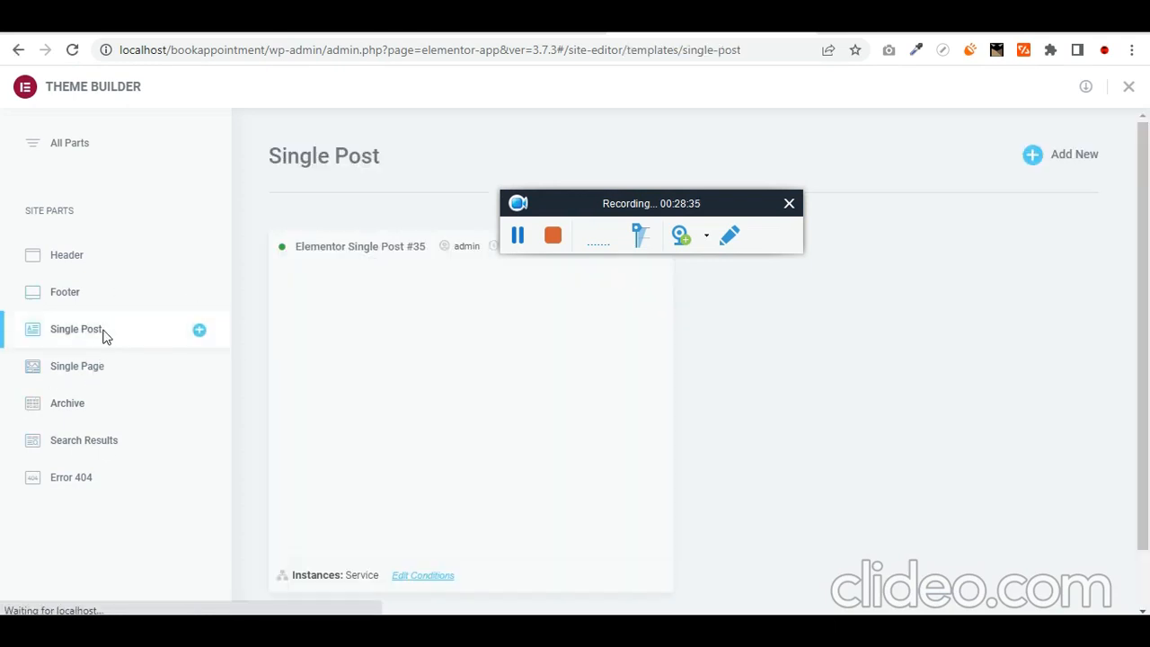
click(1034, 159)
drag(519, 235, 559, 398)
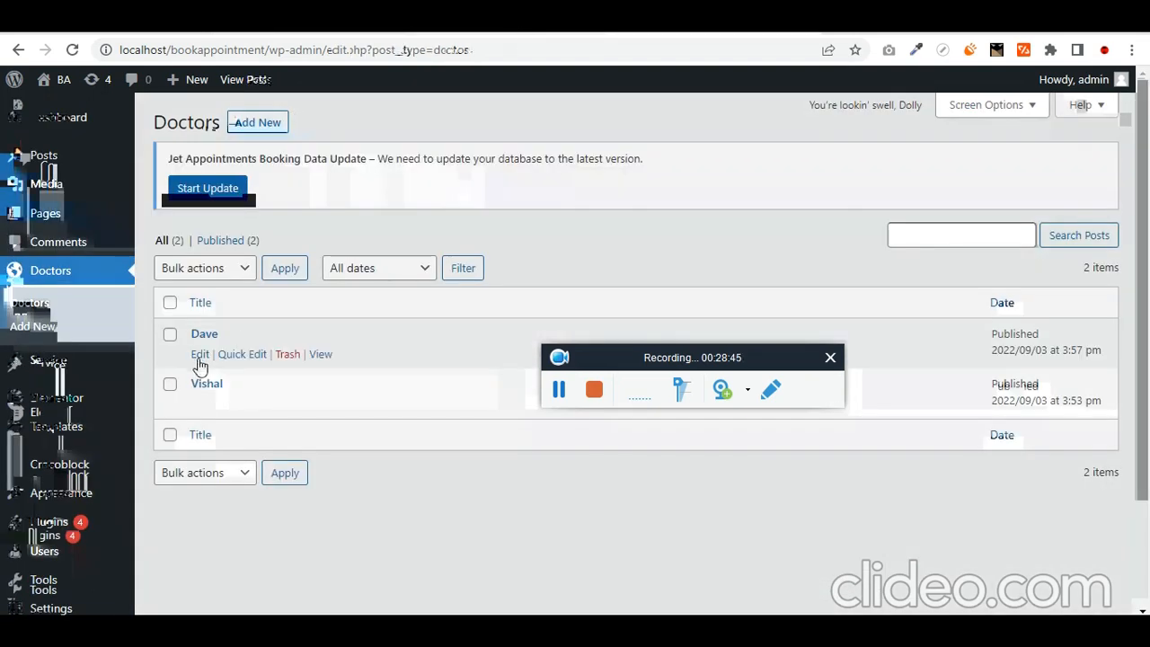
click(199, 358)
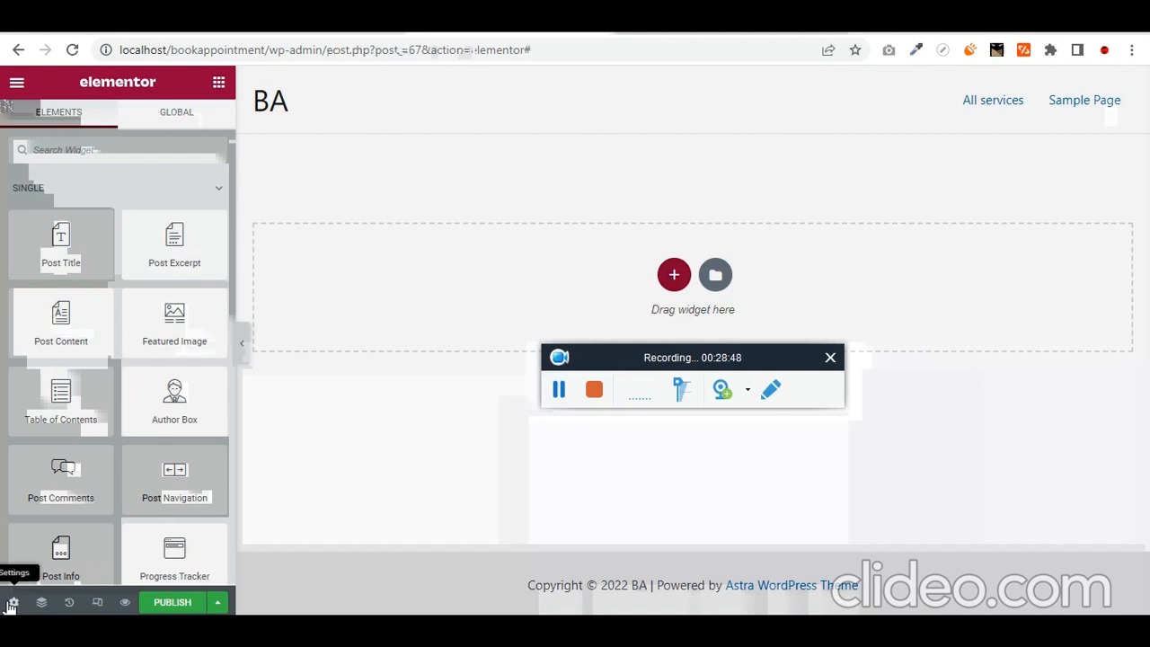
click(13, 602)
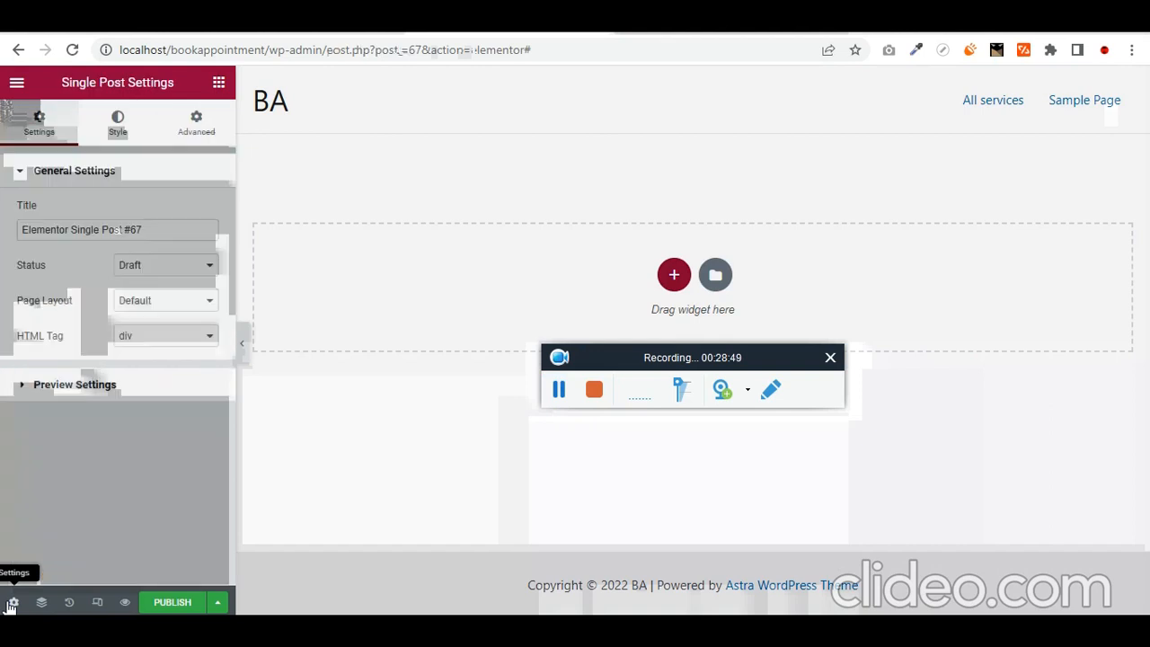
- Preview the template with Doctors content using a searched-for doctor post, then start publishing
click(90, 384)
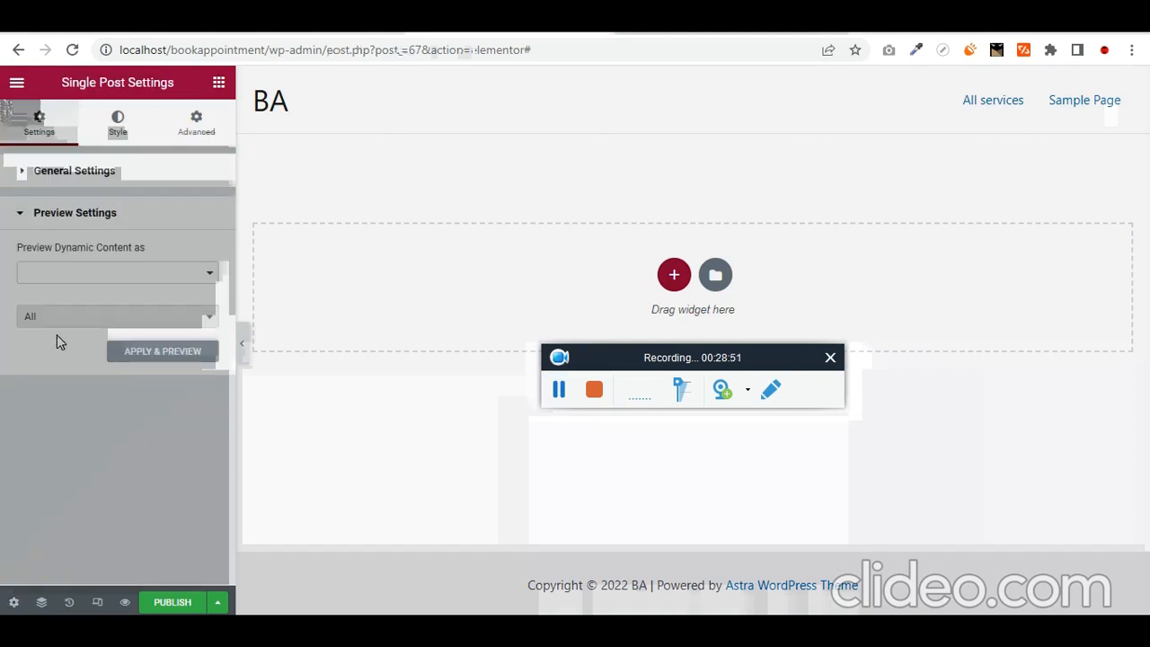
click(115, 275)
key(d)
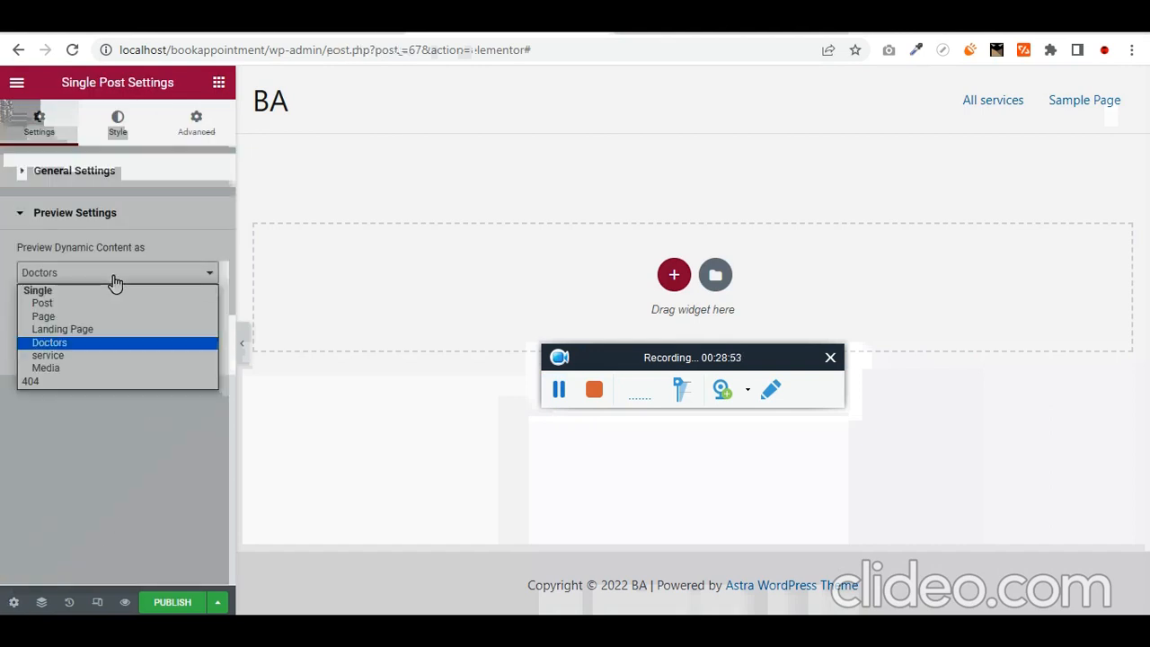
key(Return)
click(115, 322)
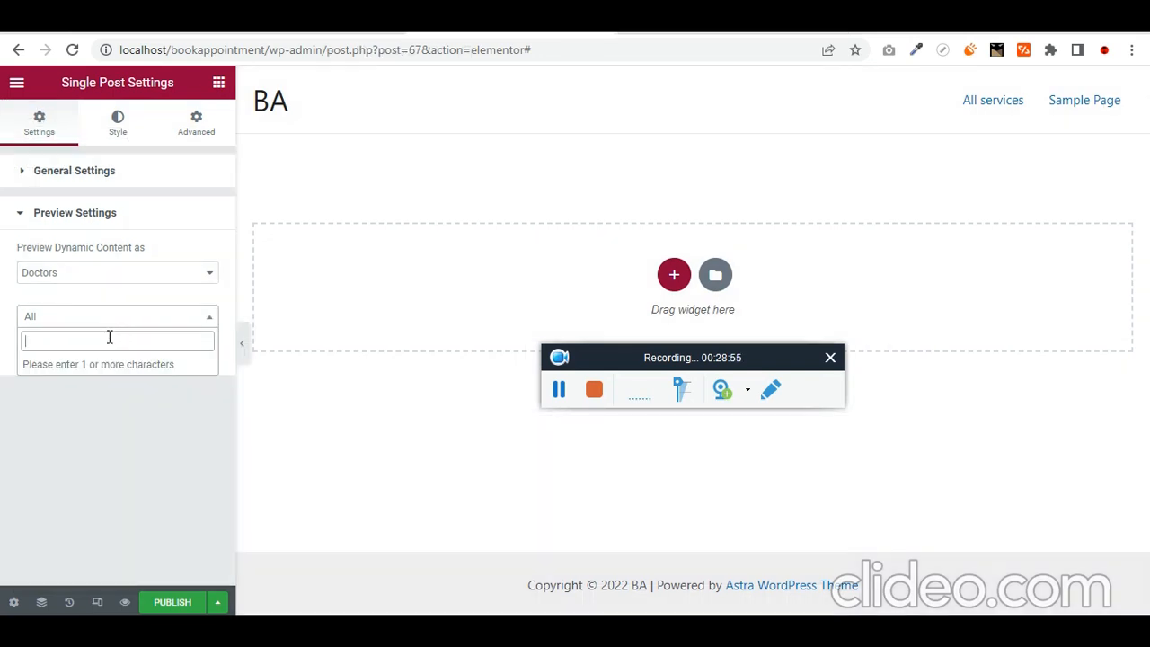
text(dave)
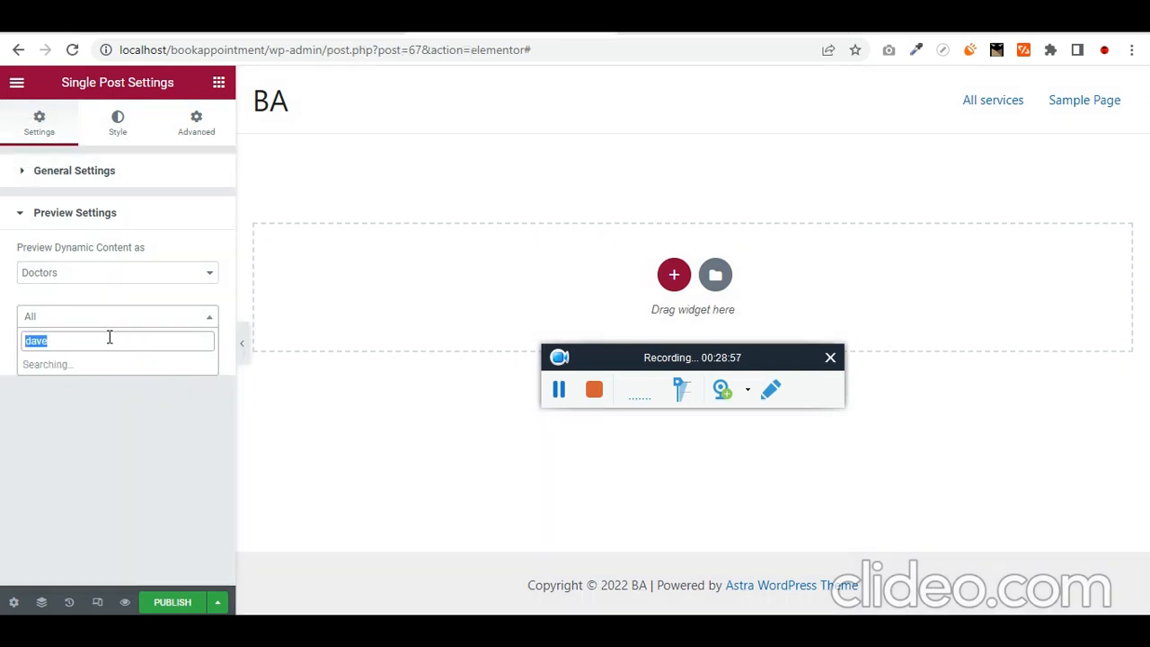
text(vis)
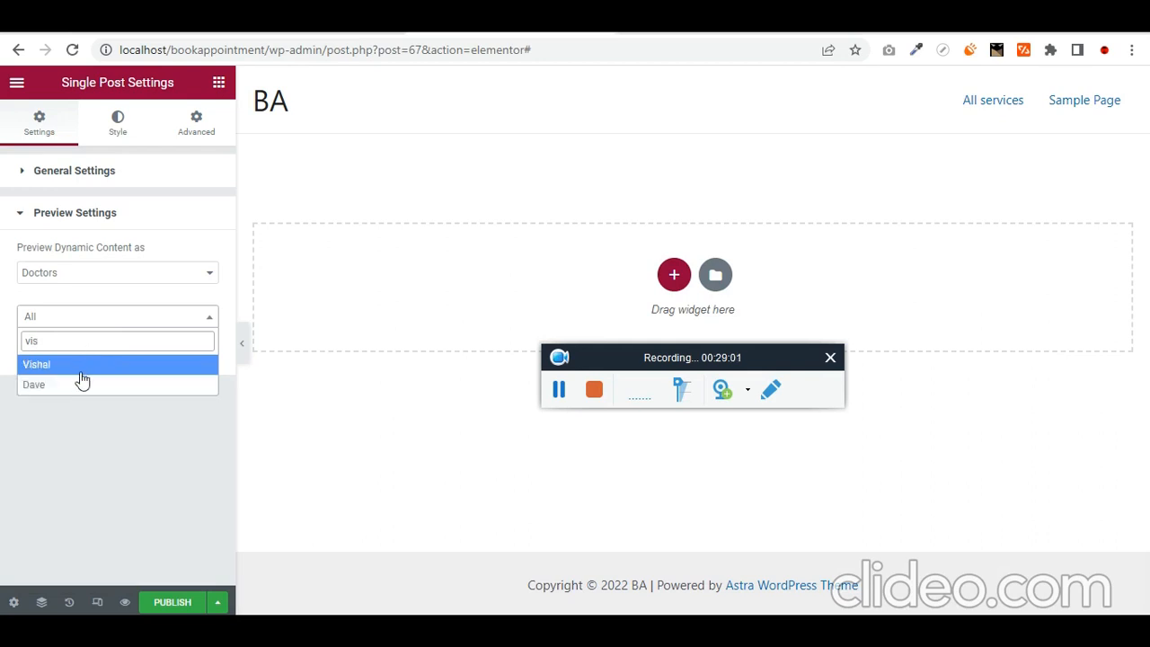
click(78, 366)
click(179, 359)
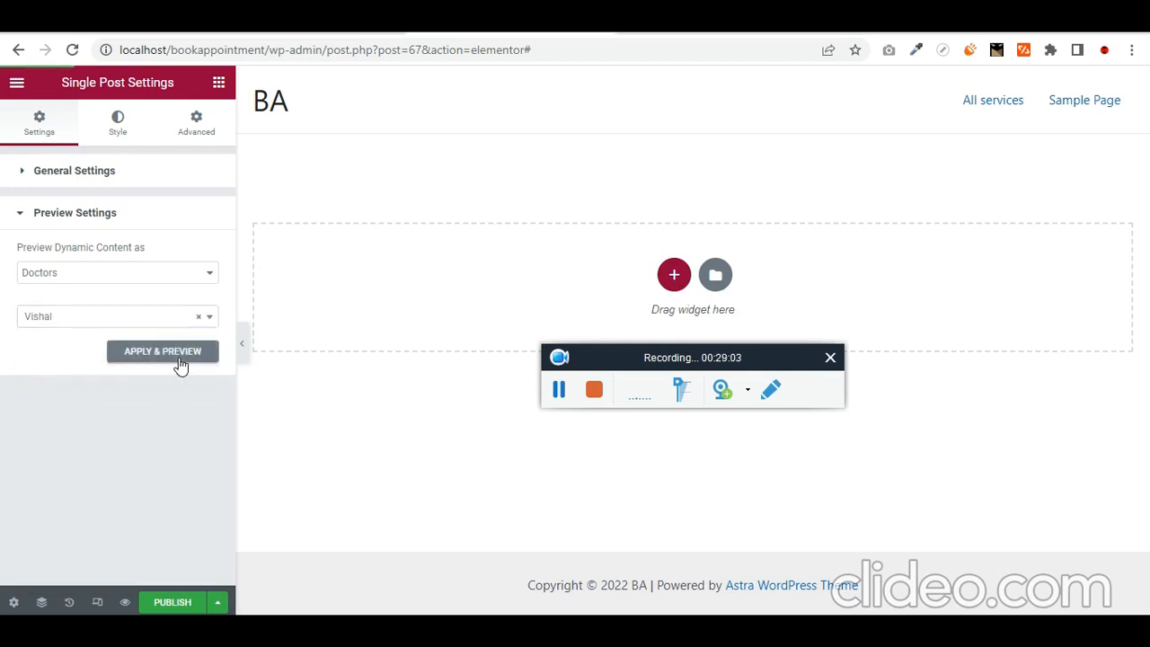
click(171, 603)
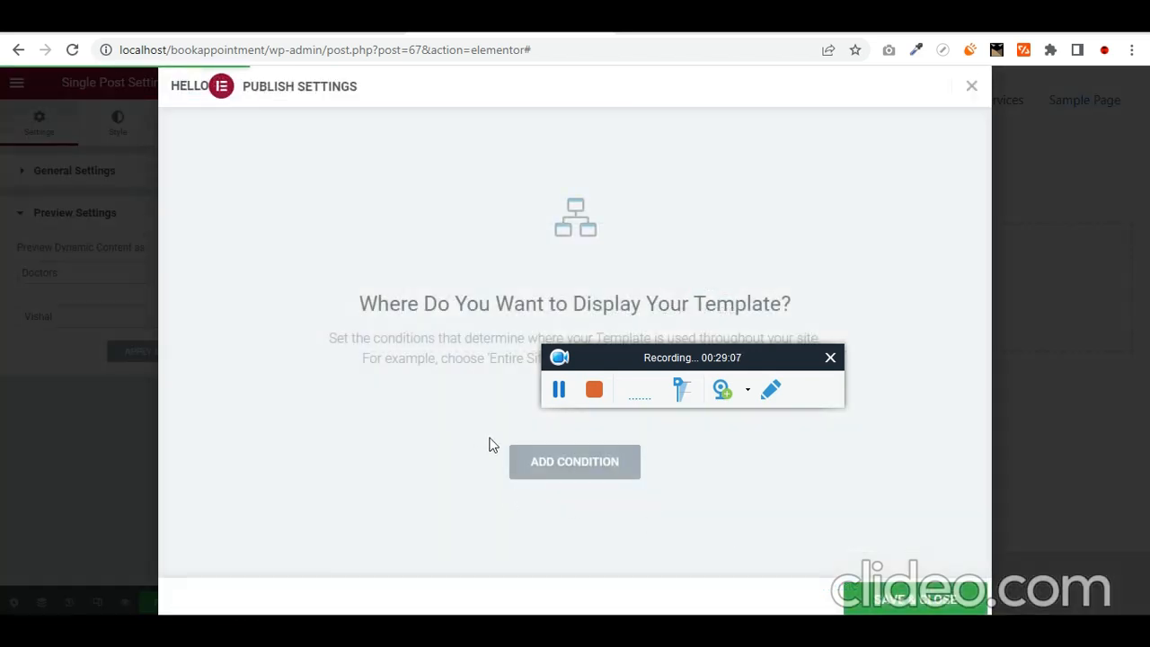
- Add an Include > Doctors > All display condition and save the publish settings
click(559, 457)
click(429, 431)
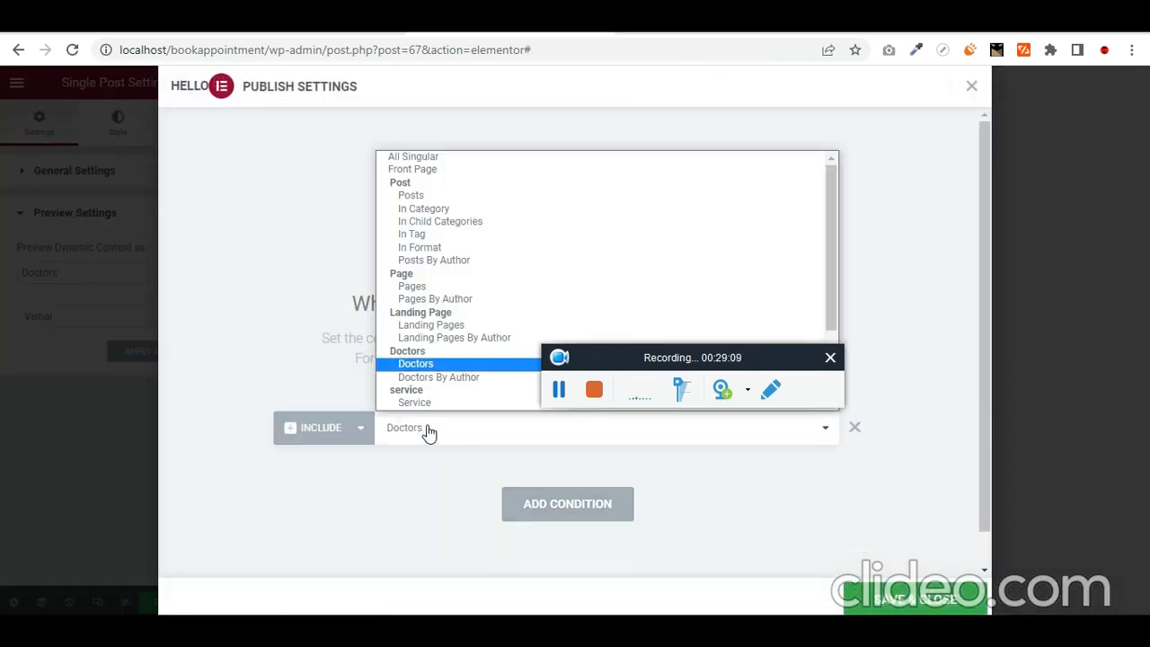
click(429, 433)
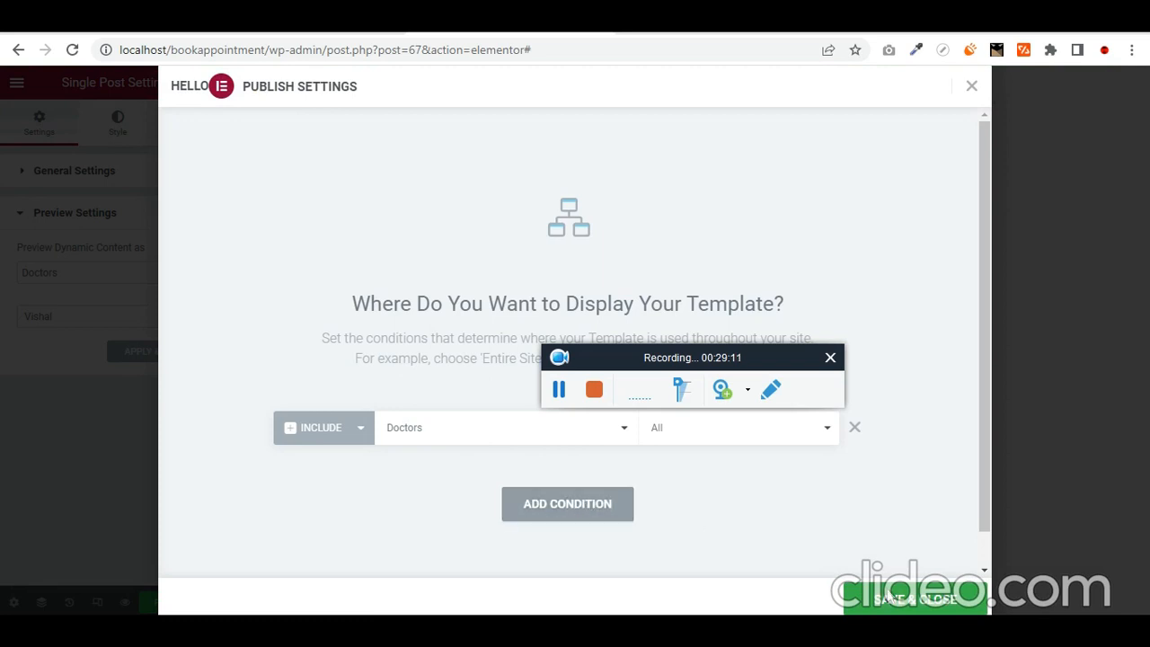
click(915, 599)
drag(685, 368, 753, 509)
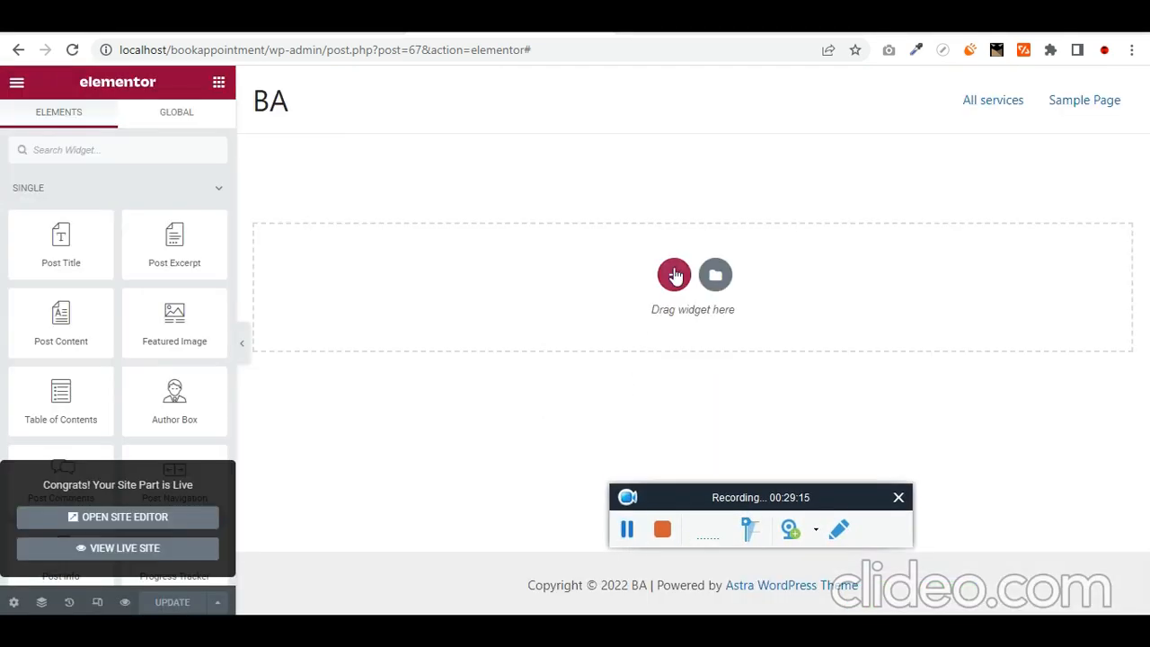
- Add a two-column section with an Image widget using the Featured Image dynamic tag in the left column
click(674, 275)
click(546, 319)
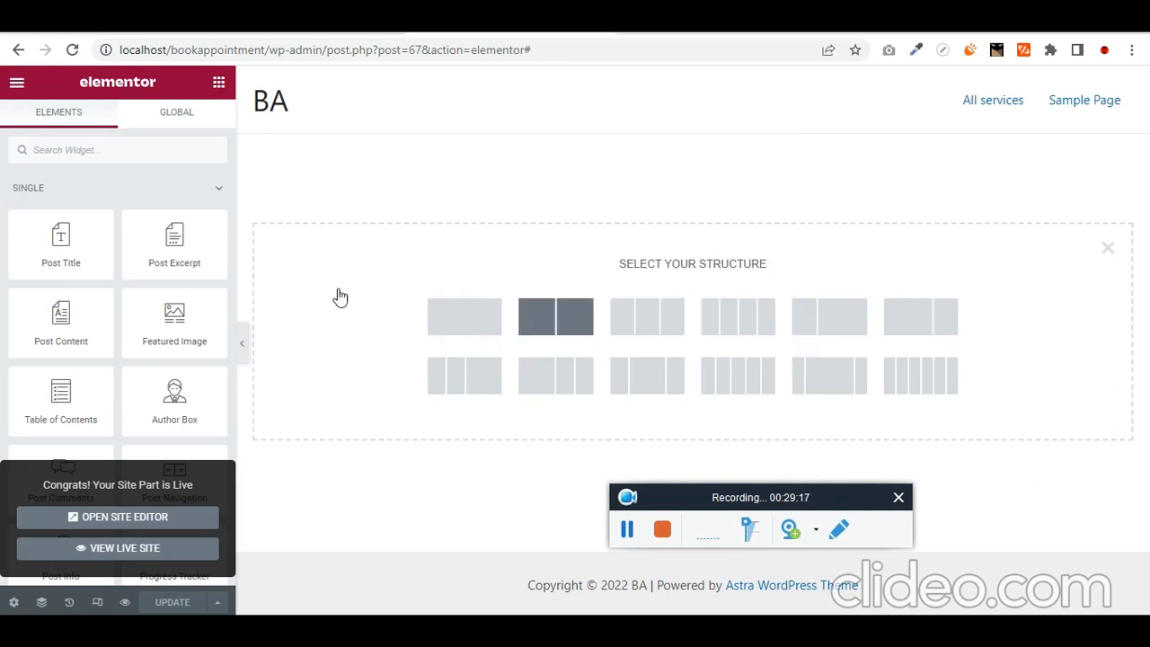
click(218, 82)
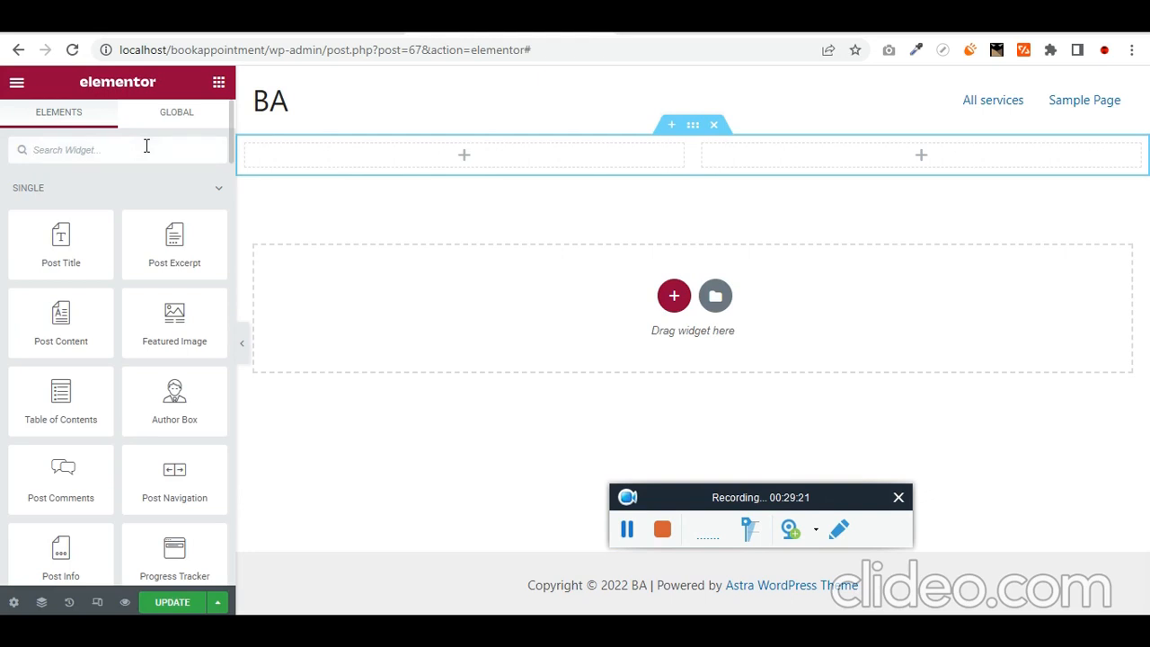
text(image)
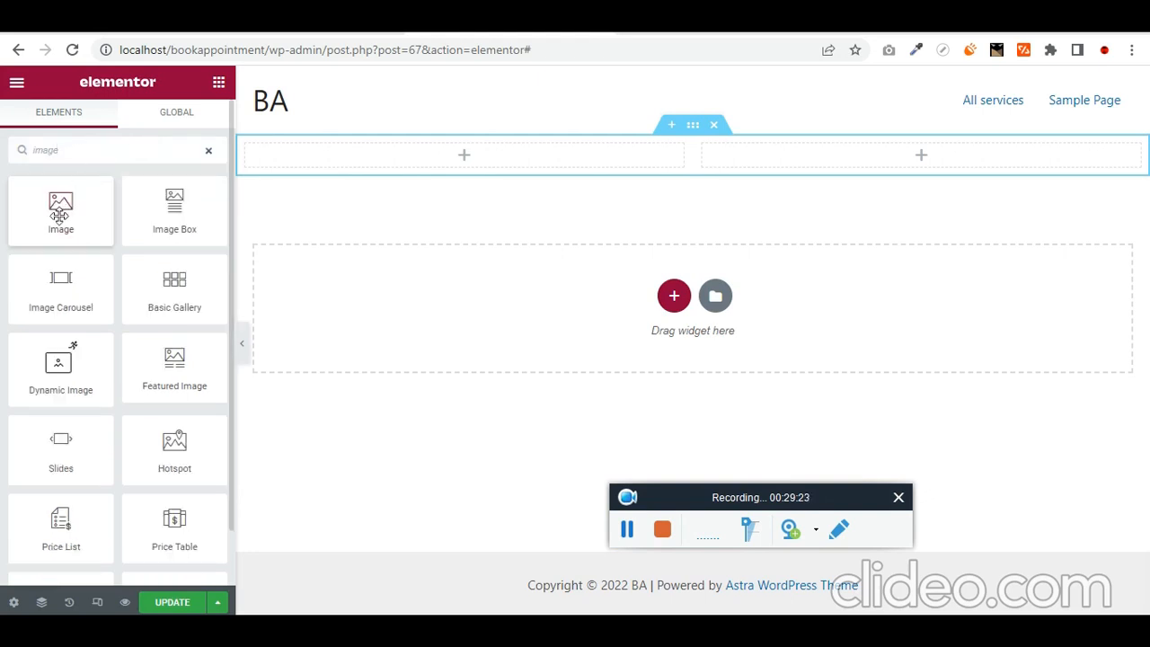
drag(61, 207, 449, 156)
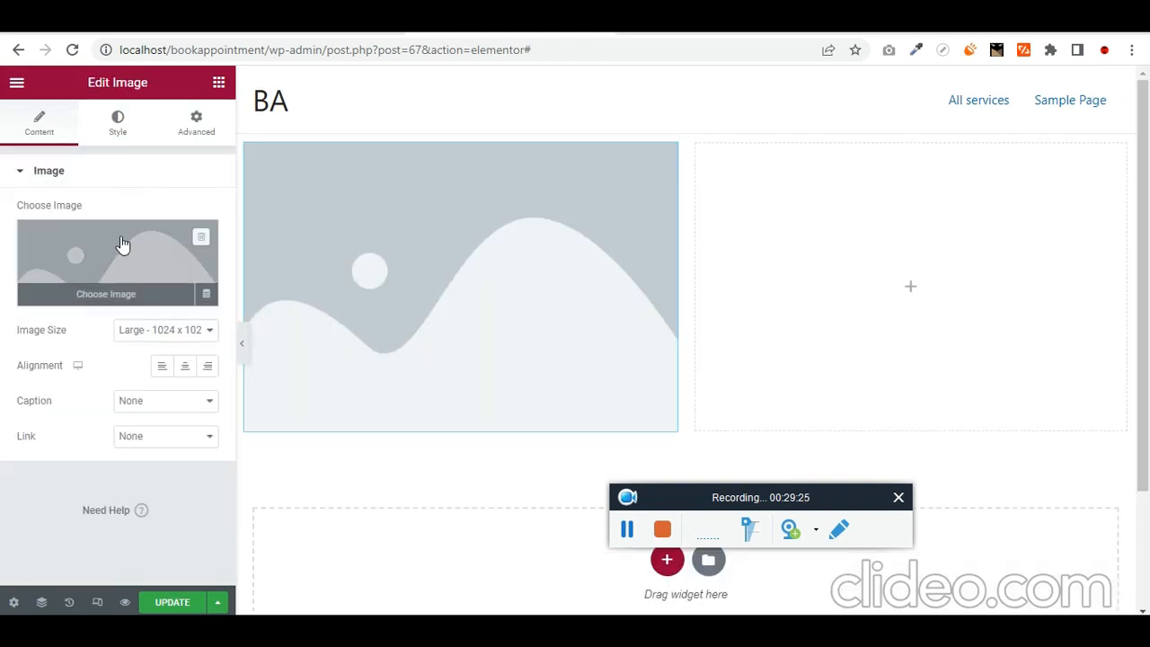
click(205, 293)
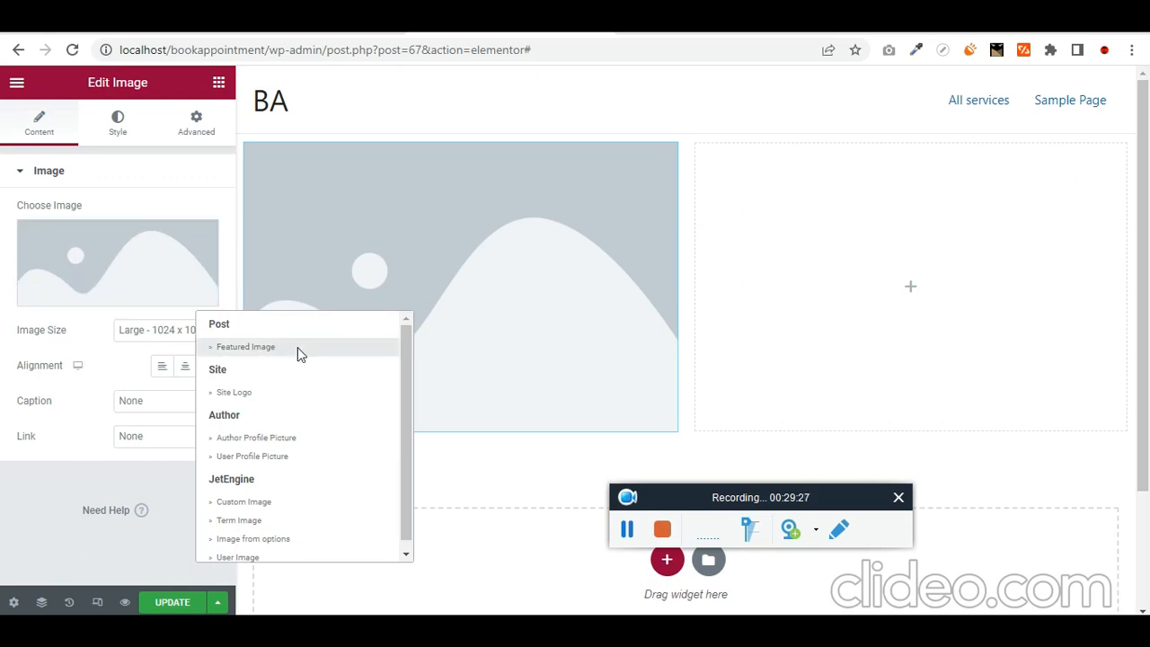
click(246, 346)
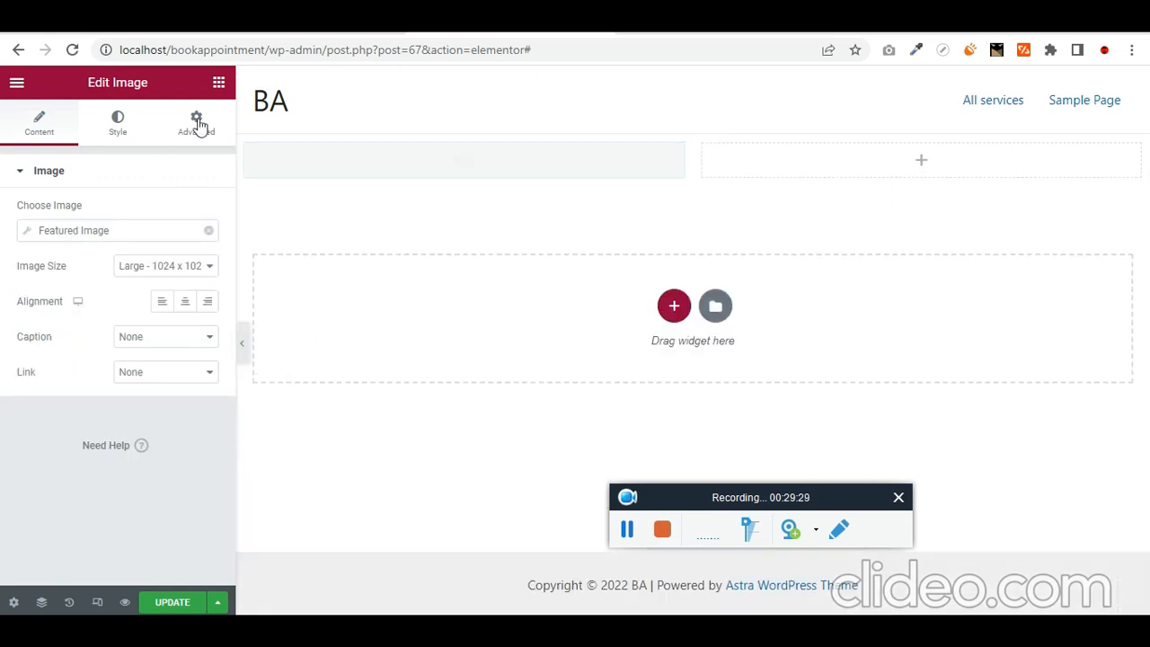
click(219, 82)
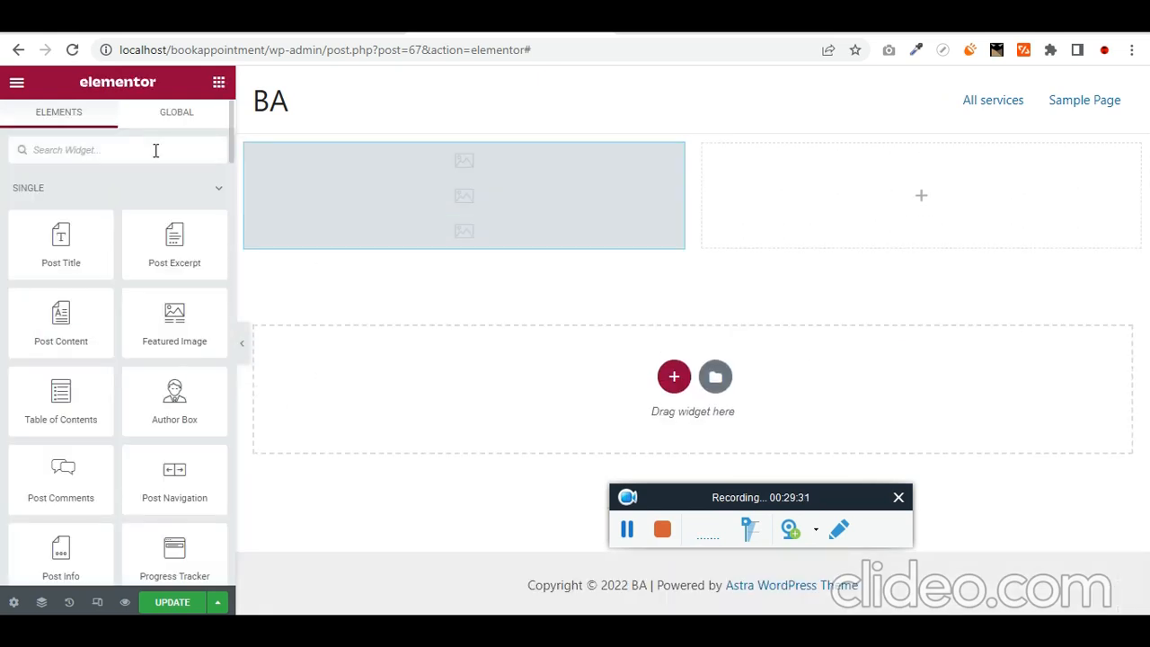
- Add a Heading widget to the right column with its title set to the dynamic Post Title
text(head)
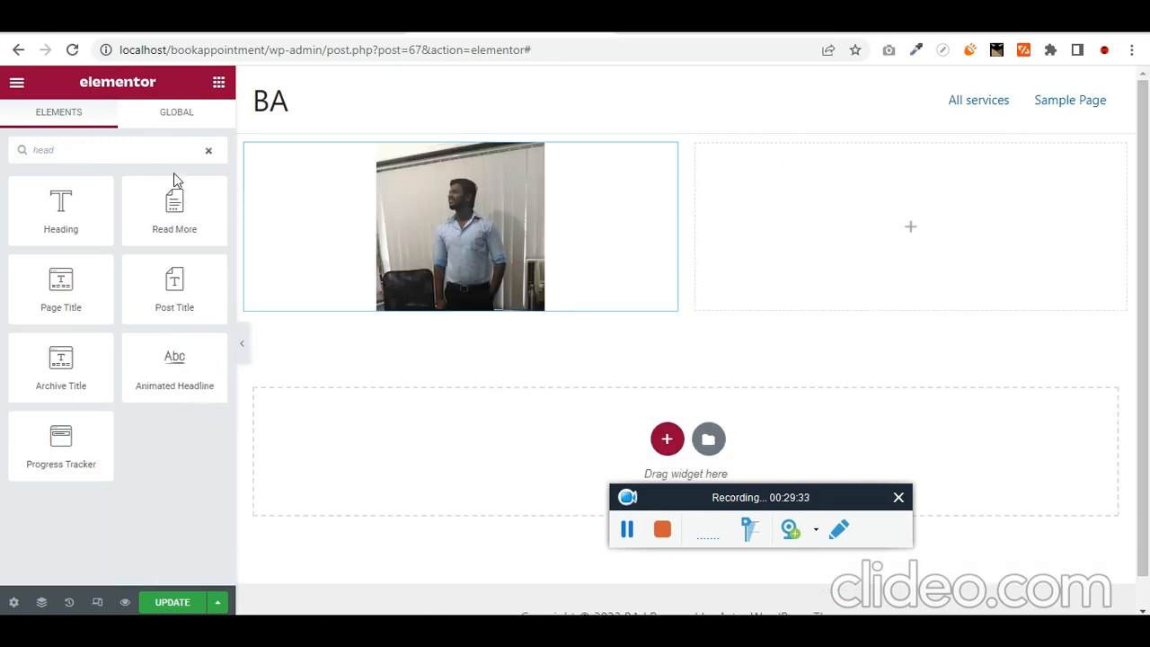
drag(51, 218, 916, 206)
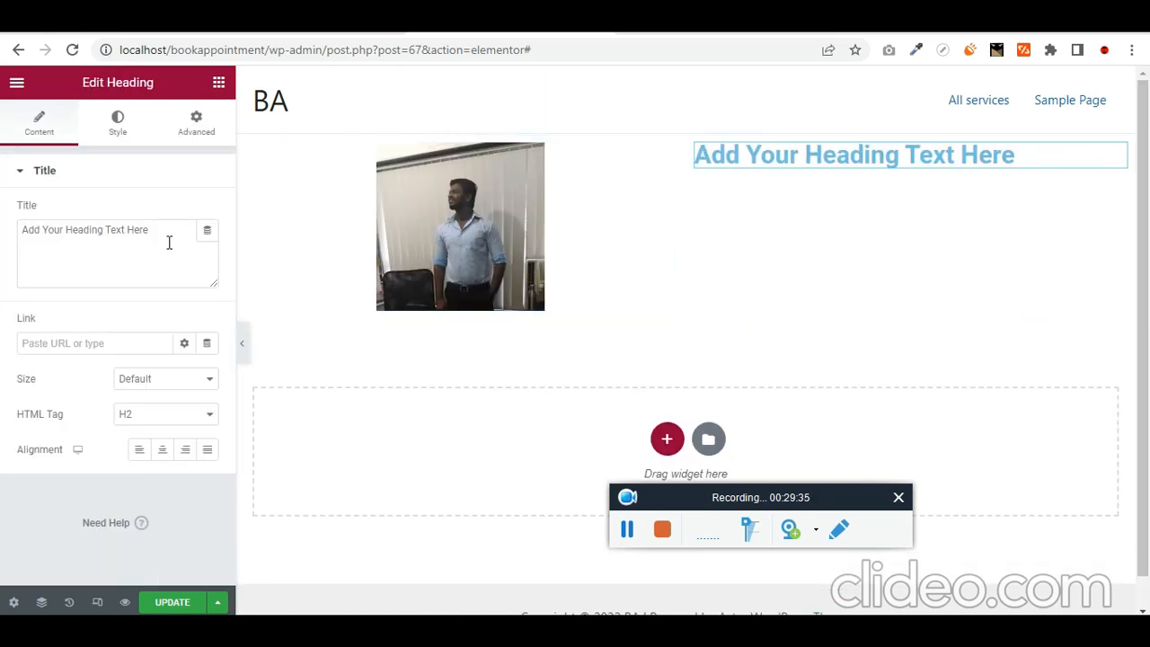
drag(133, 241, 178, 246)
key(ctrl+a)
click(244, 203)
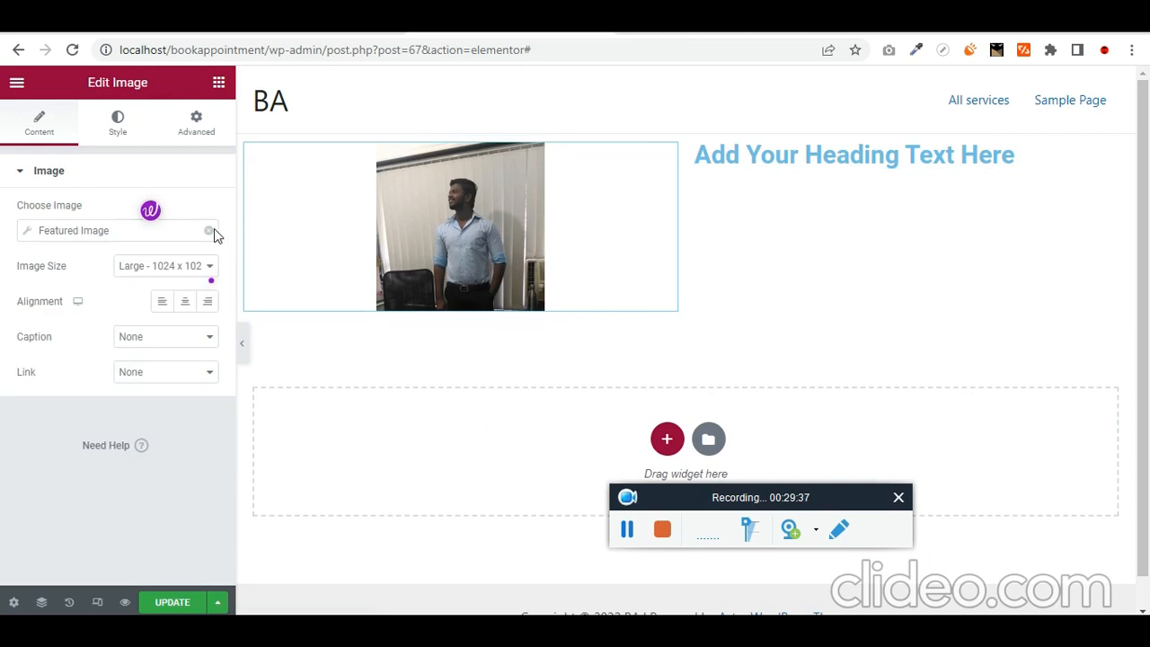
click(210, 232)
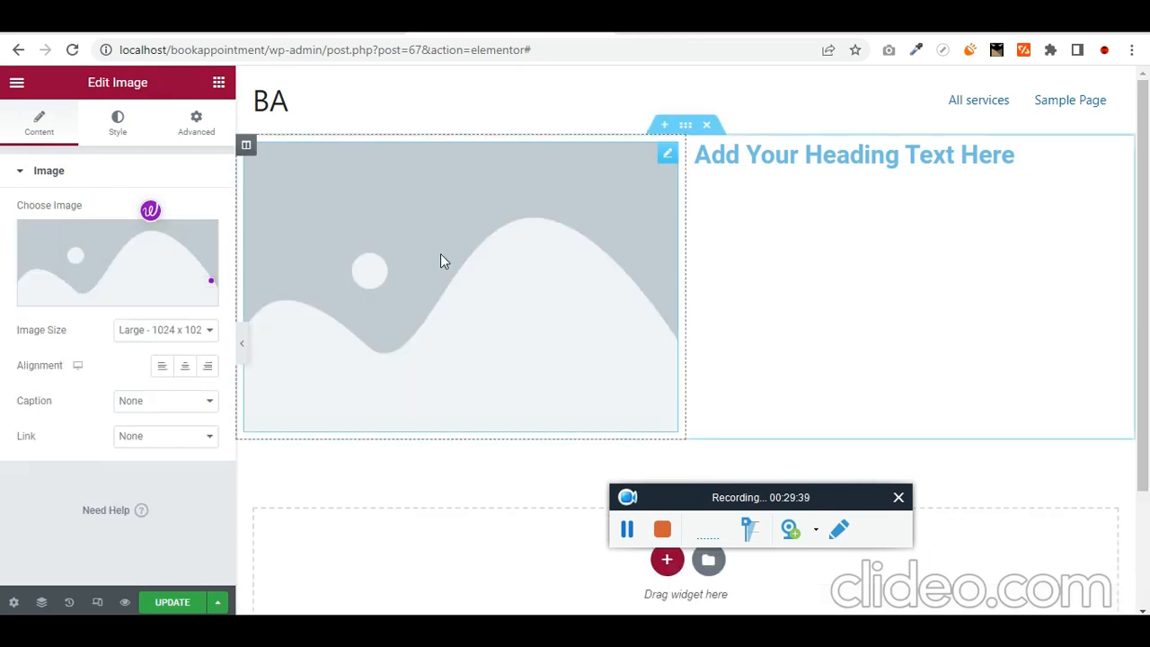
key(ctrl+z)
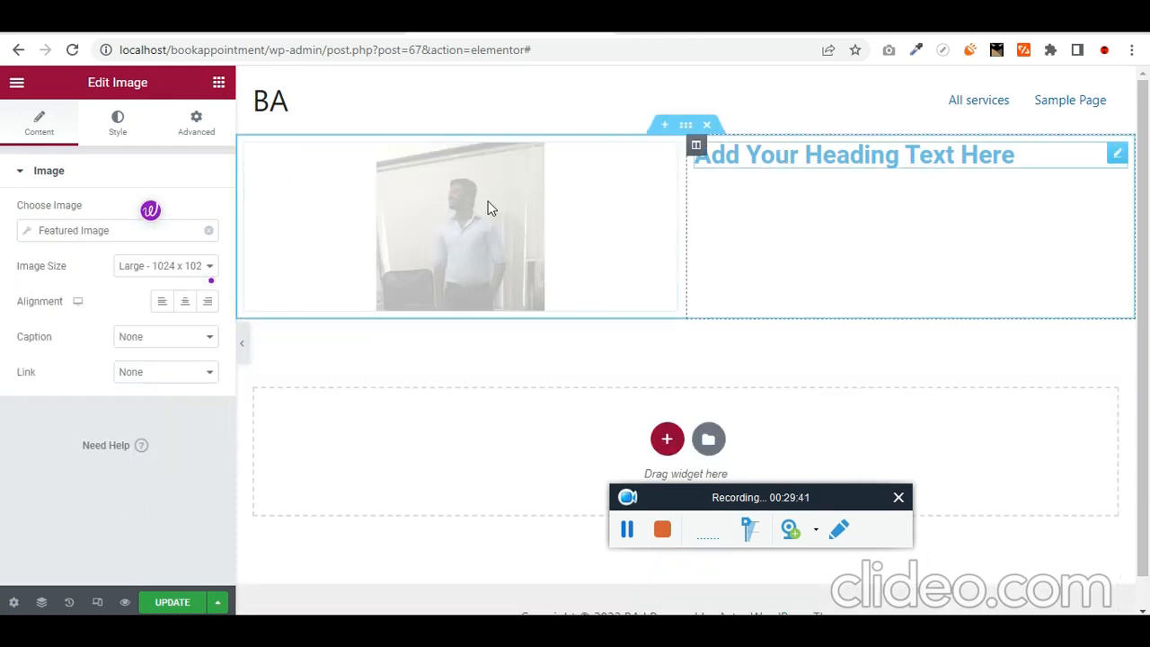
click(209, 234)
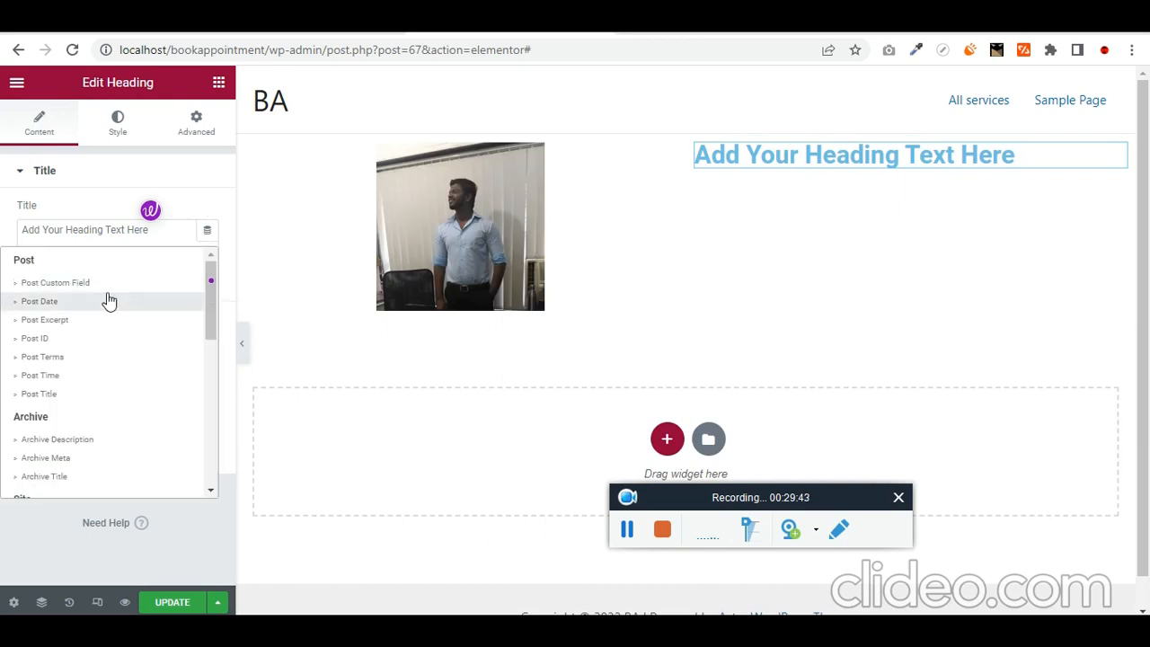
click(90, 395)
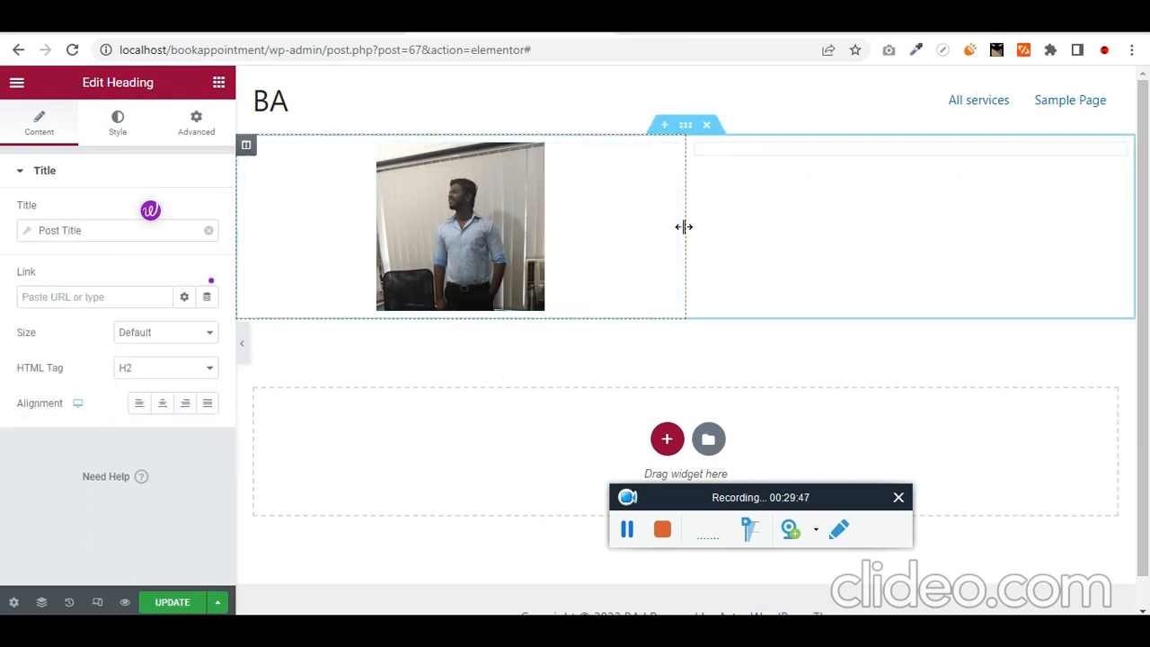
- Set the heading's text colour to black (#000000)
click(117, 123)
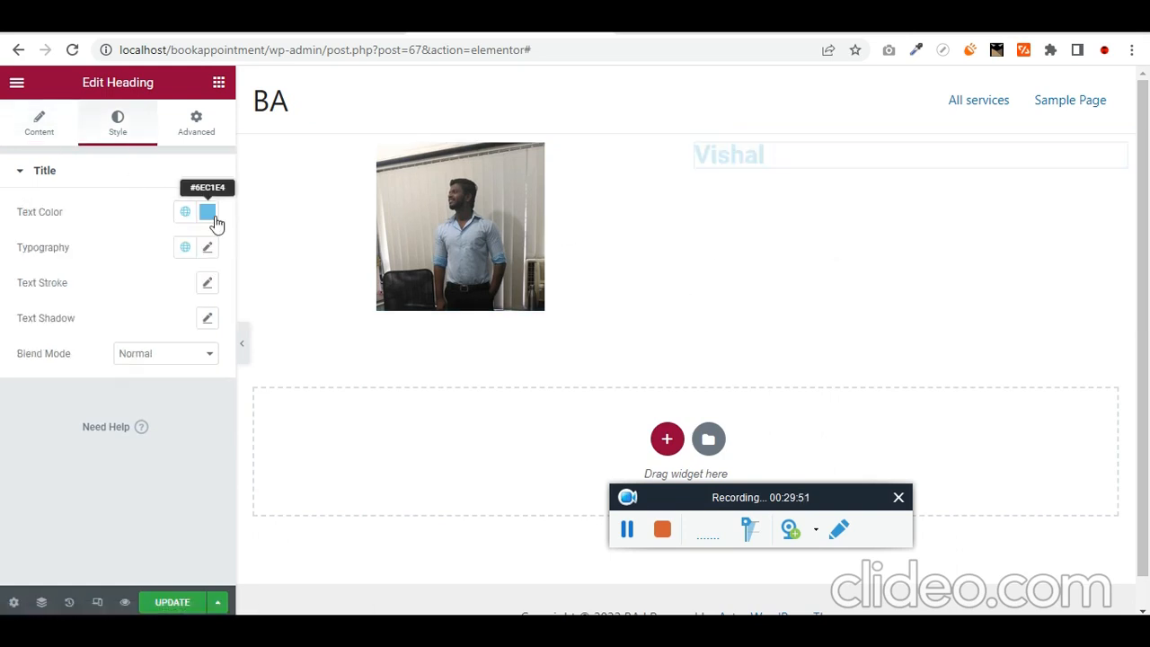
click(207, 212)
click(123, 414)
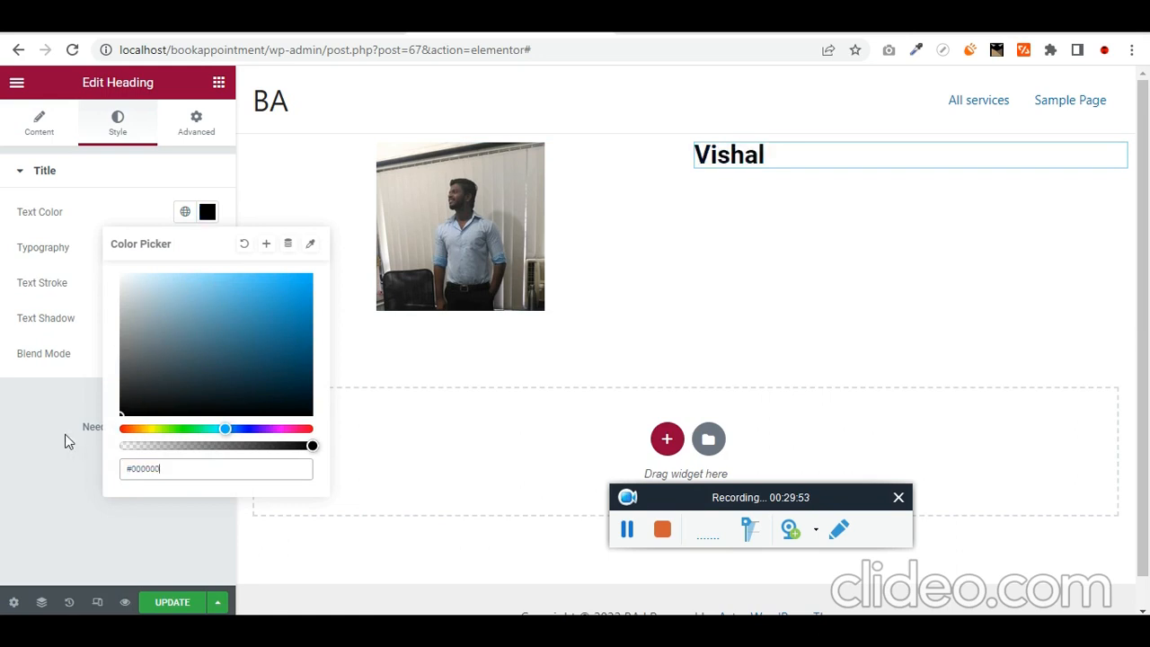
click(4, 470)
click(218, 82)
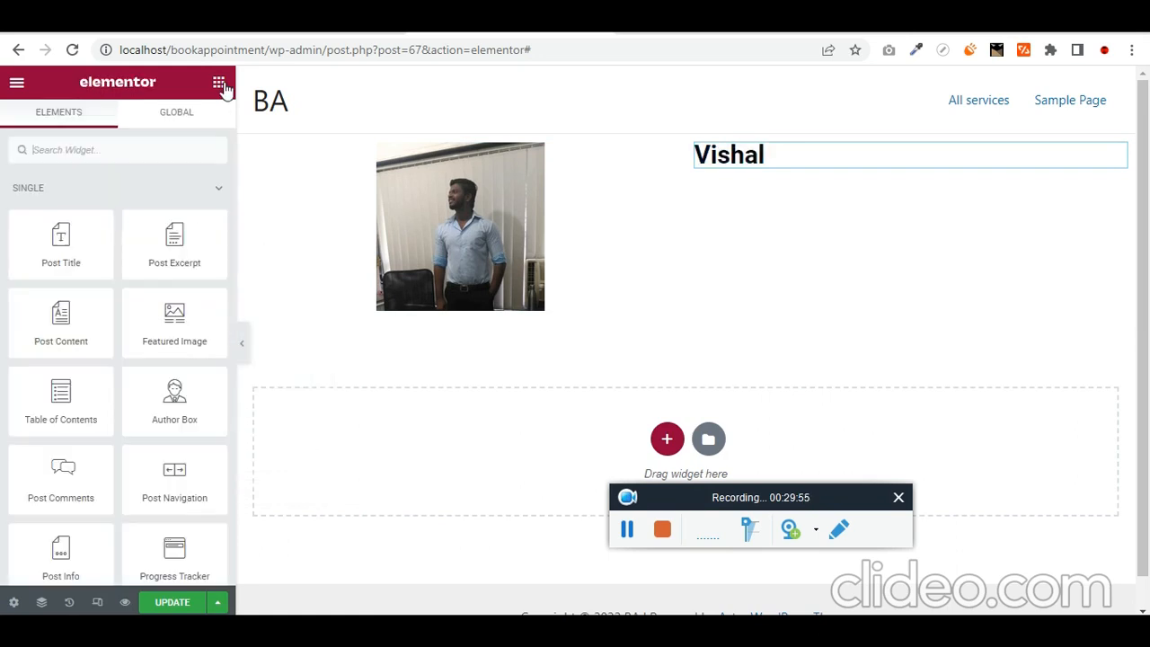
- Place an Inner Section under the doctor's name heading
click(166, 149)
text(inner)
drag(60, 203, 855, 161)
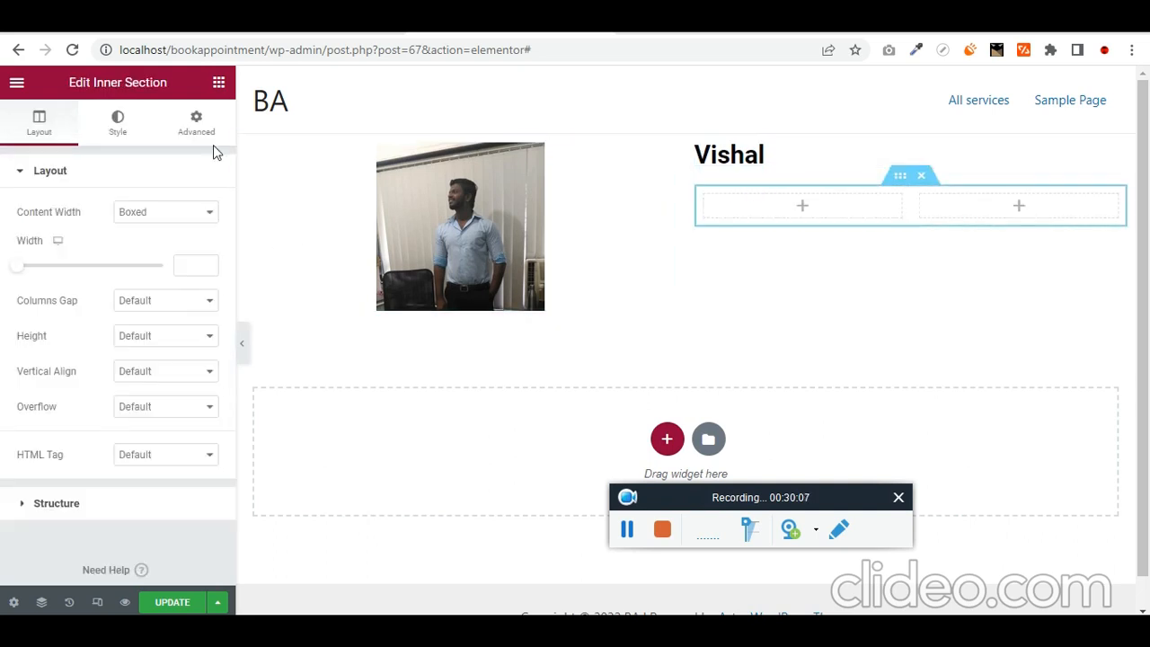
click(218, 81)
- Add a Text Editor to the inner section's first column reading 'speciality', copied from the Doctors post
click(93, 155)
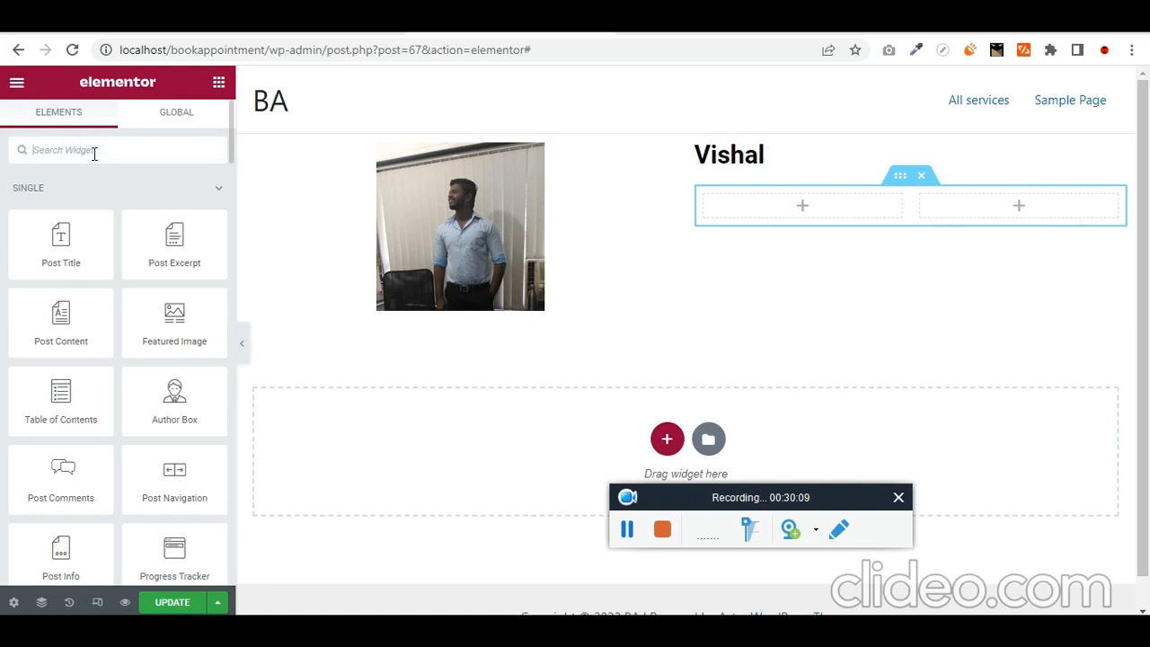
text(text)
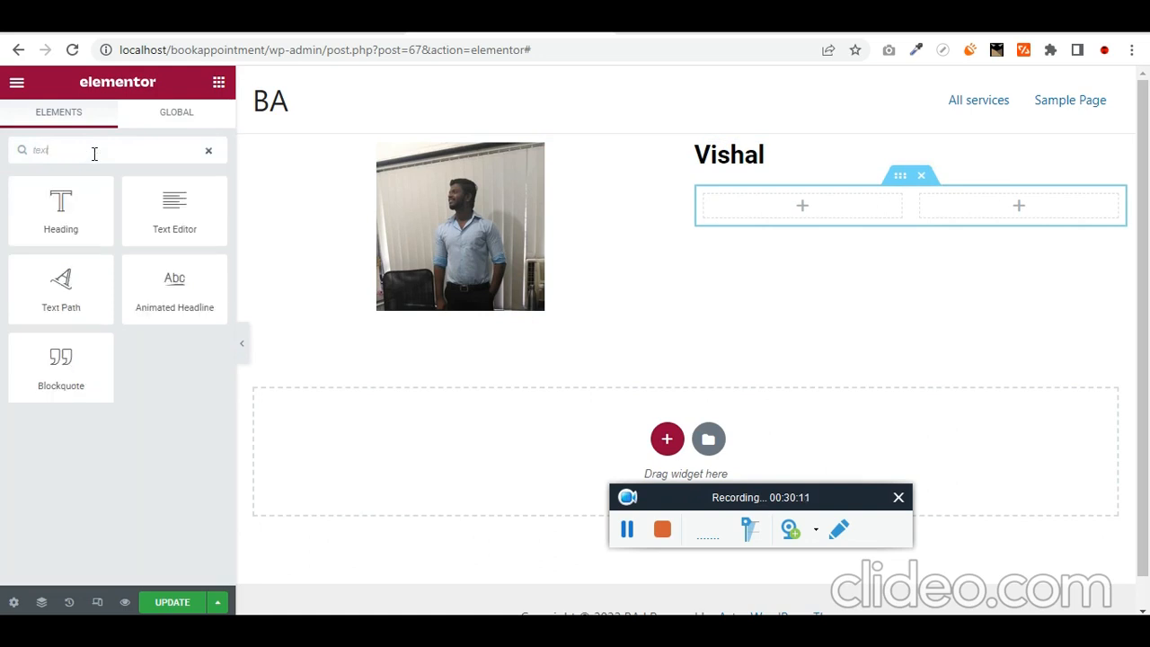
drag(211, 214, 819, 221)
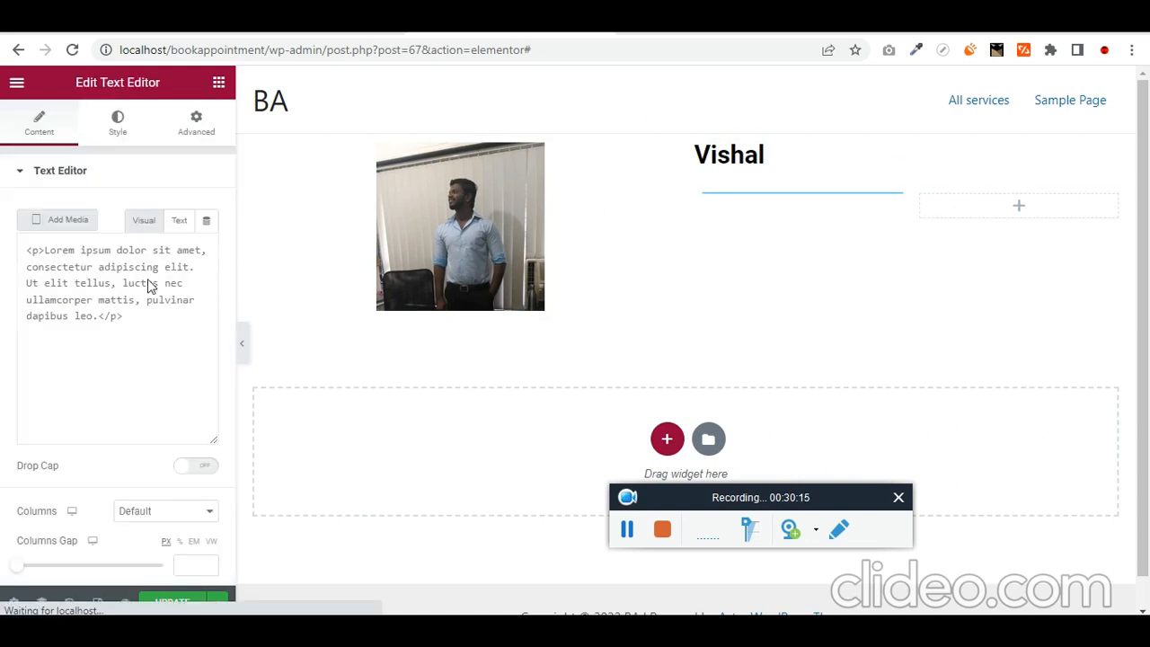
click(181, 222)
click(165, 313)
key(ctrl+a)
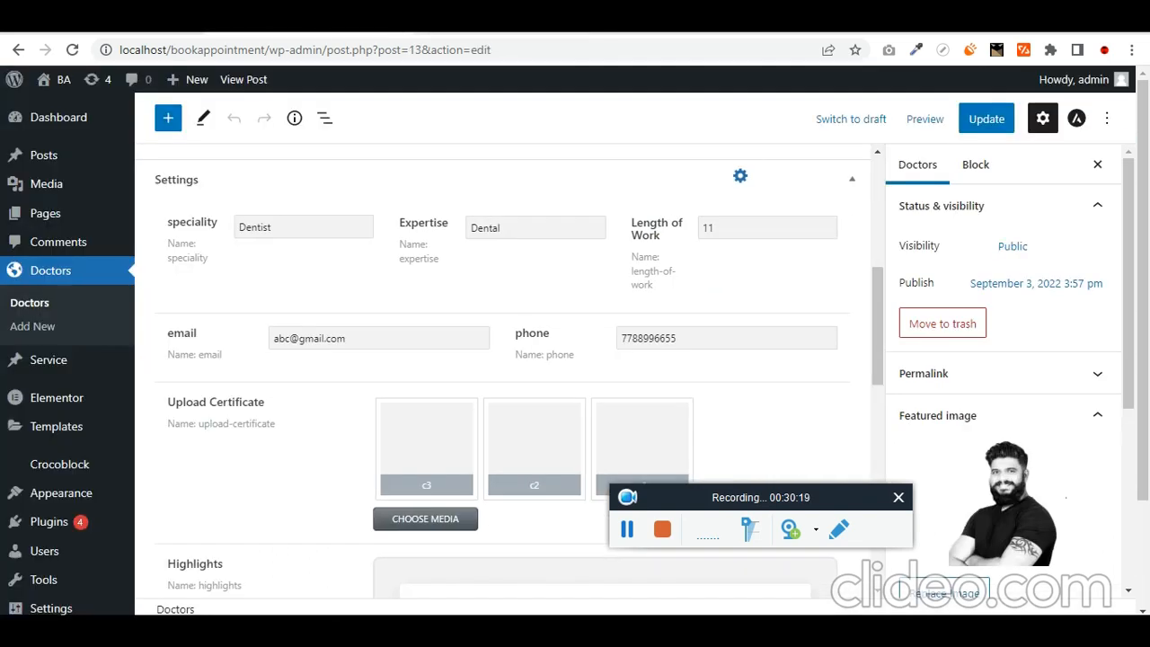
double_click(191, 223)
key(ctrl+c)
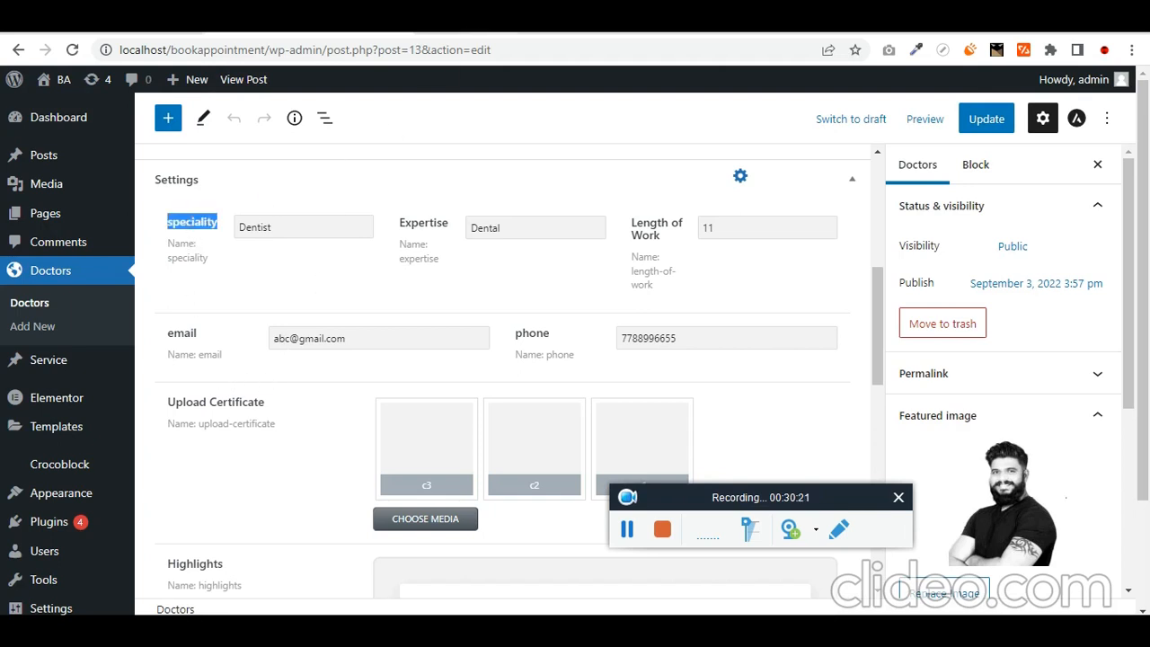
click(382, 27)
key(ctrl+v)
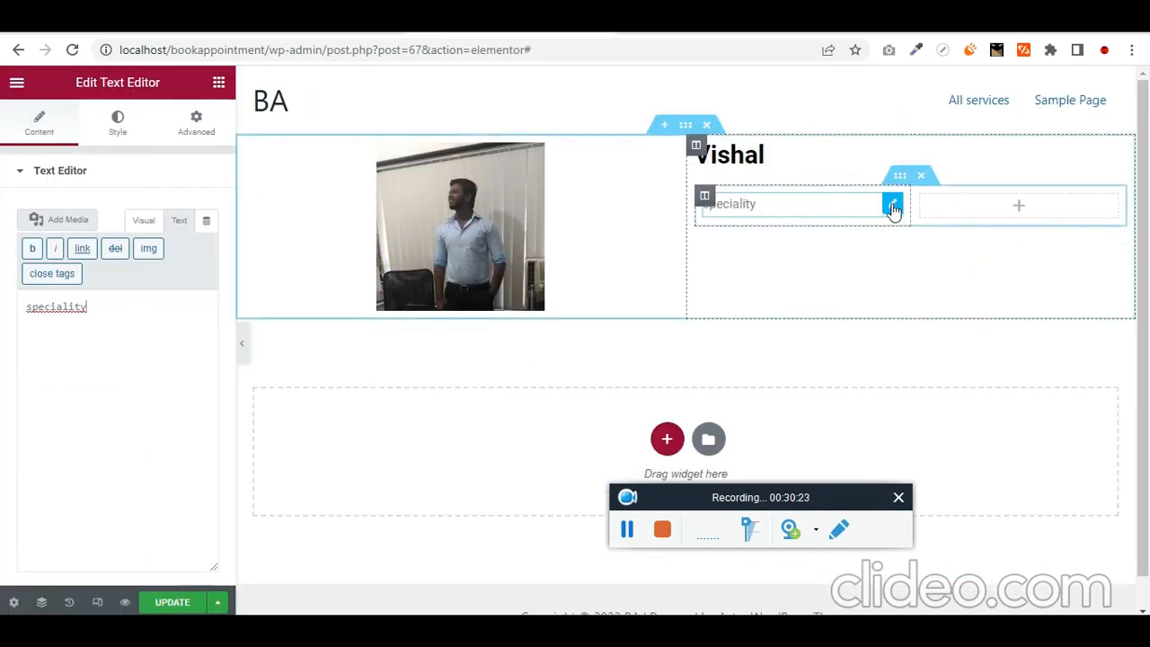
- Duplicate the speciality inner section to create a second detail row
right_click(892, 206)
key(Escape)
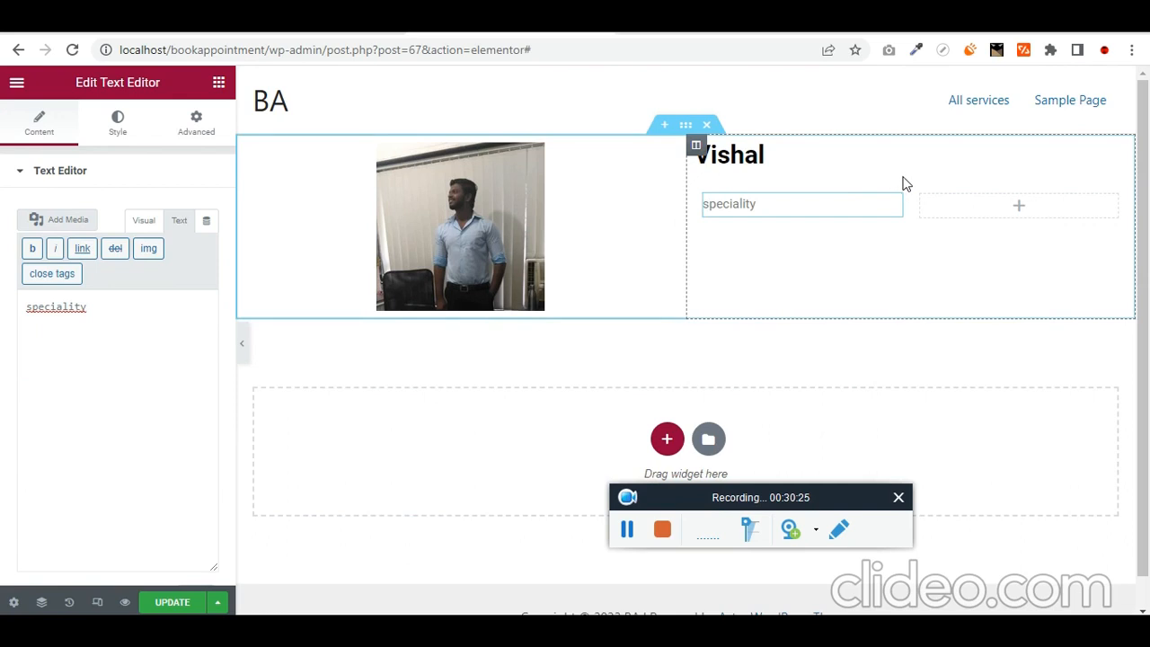
right_click(1069, 216)
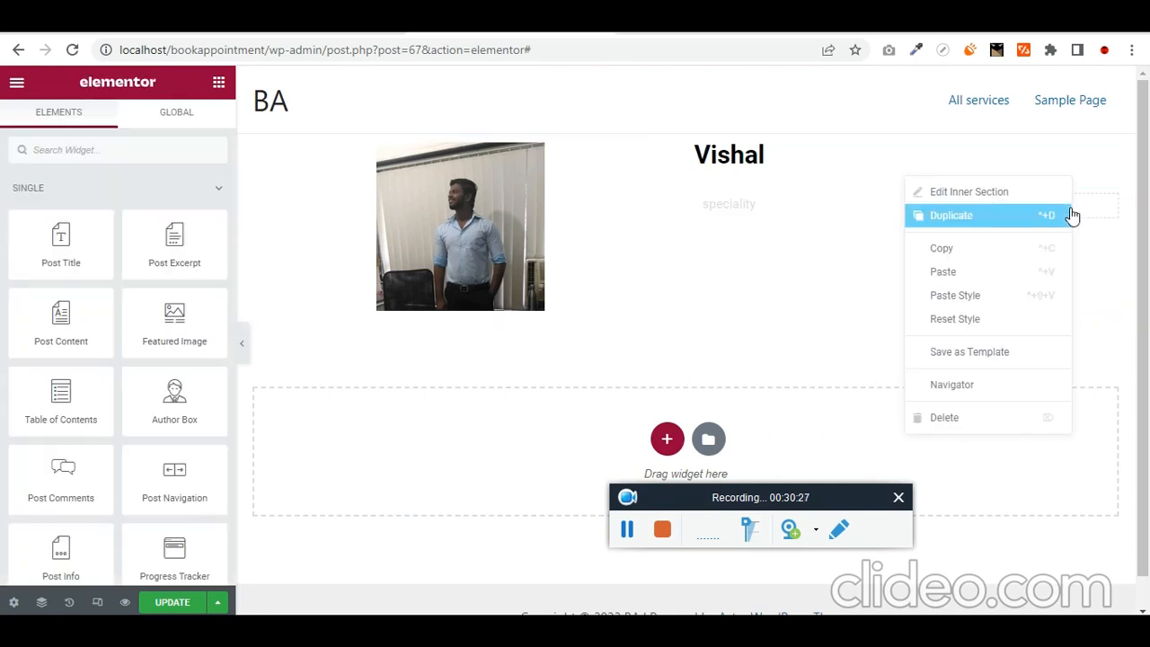
click(1072, 216)
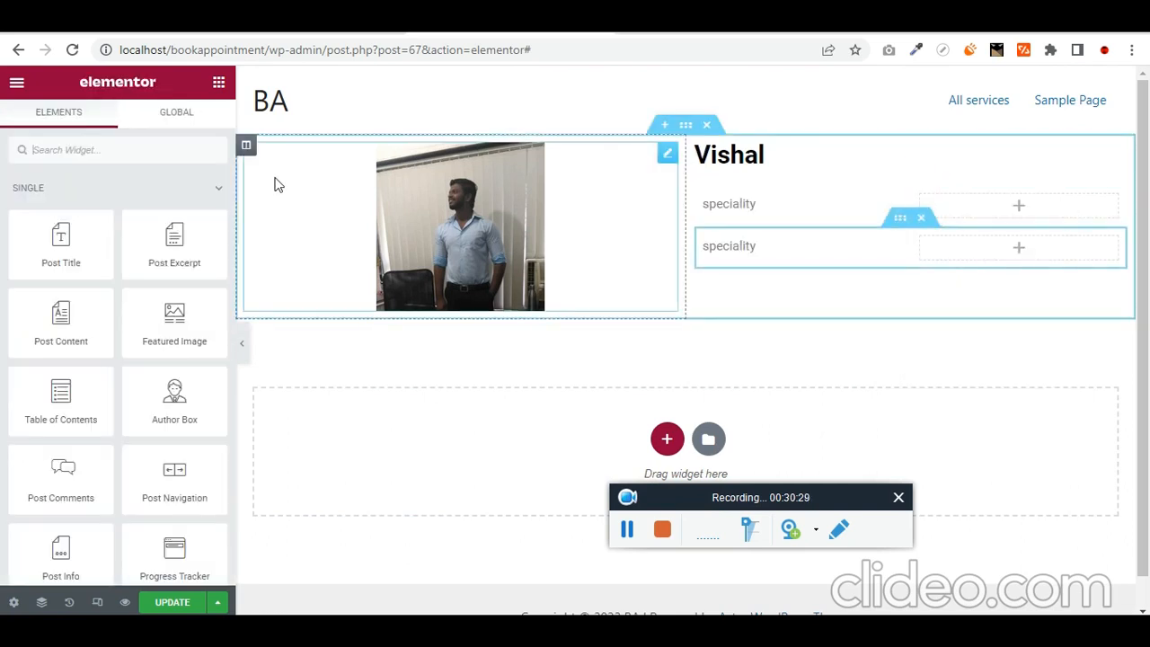
- Add a Dynamic Field to the speciality row's right column showing the speciality meta value (Heart)
text(dyna)
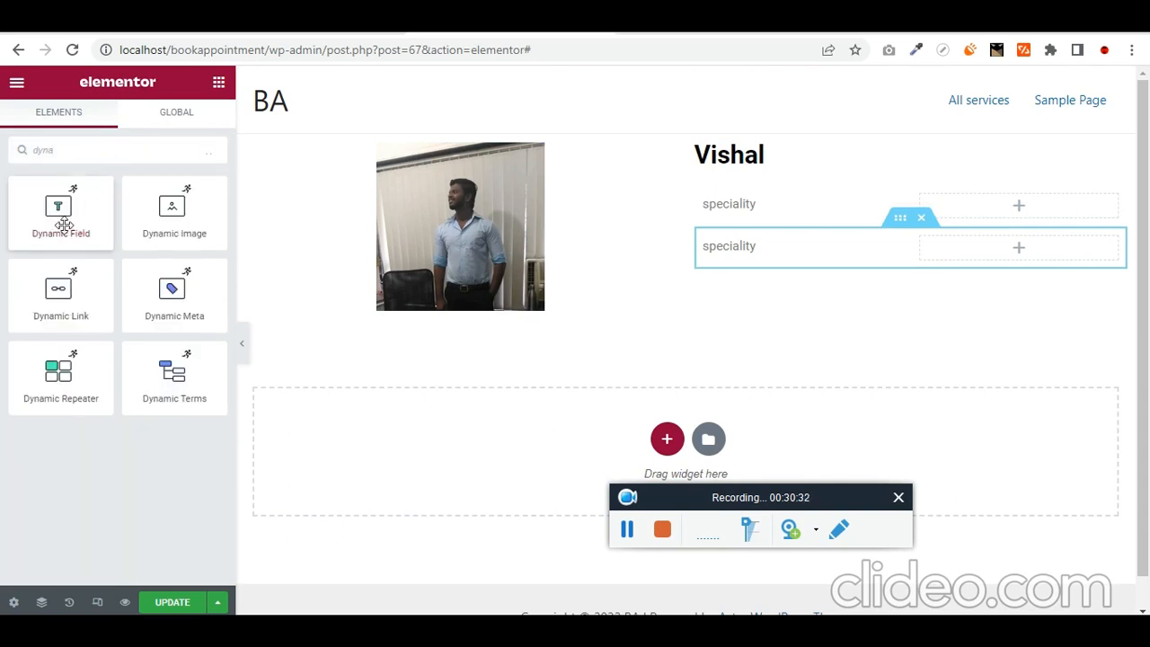
drag(64, 226, 1074, 214)
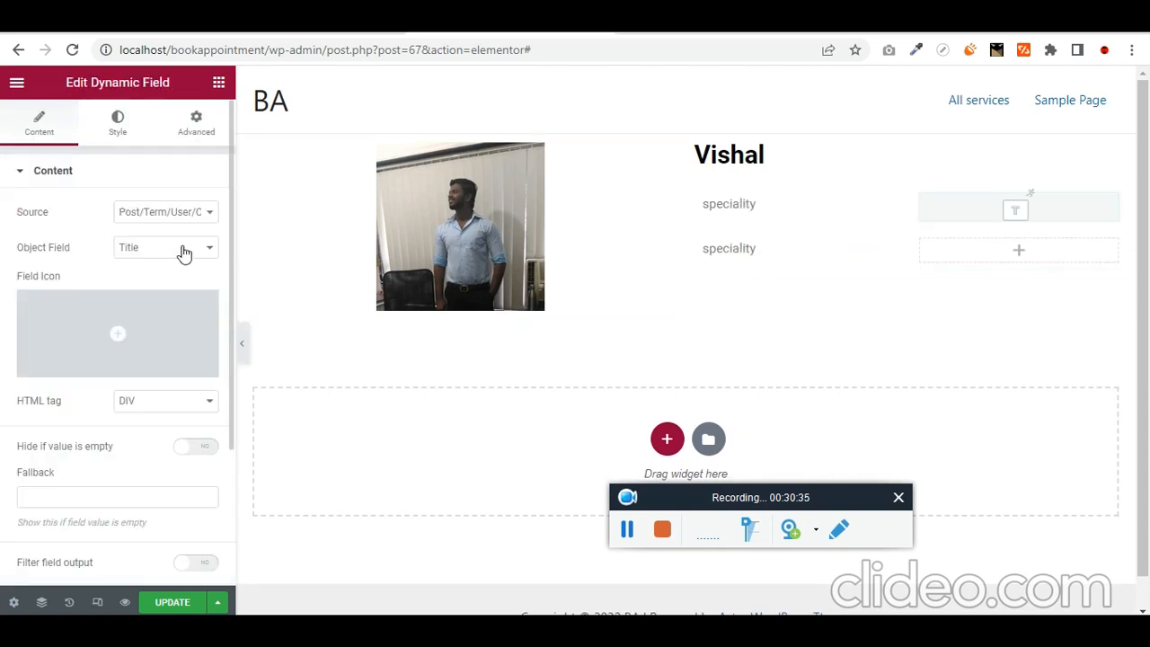
click(200, 213)
click(193, 242)
click(189, 248)
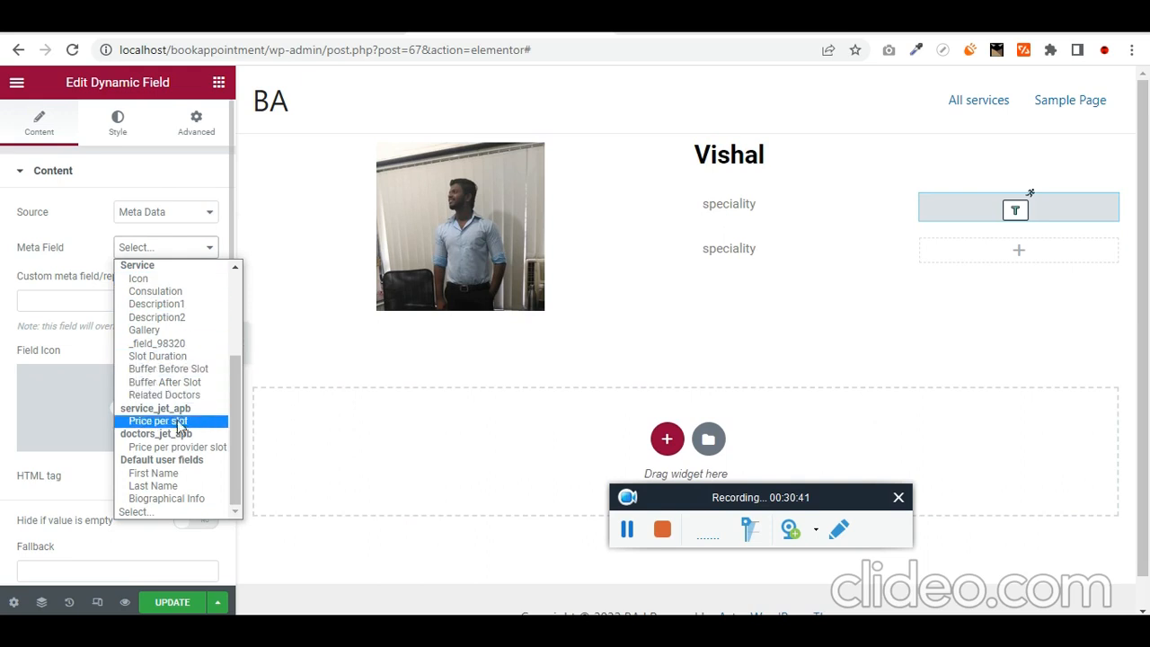
scroll(174, 326, up, 3)
scroll(175, 357, down, 3)
scroll(174, 359, up, 3)
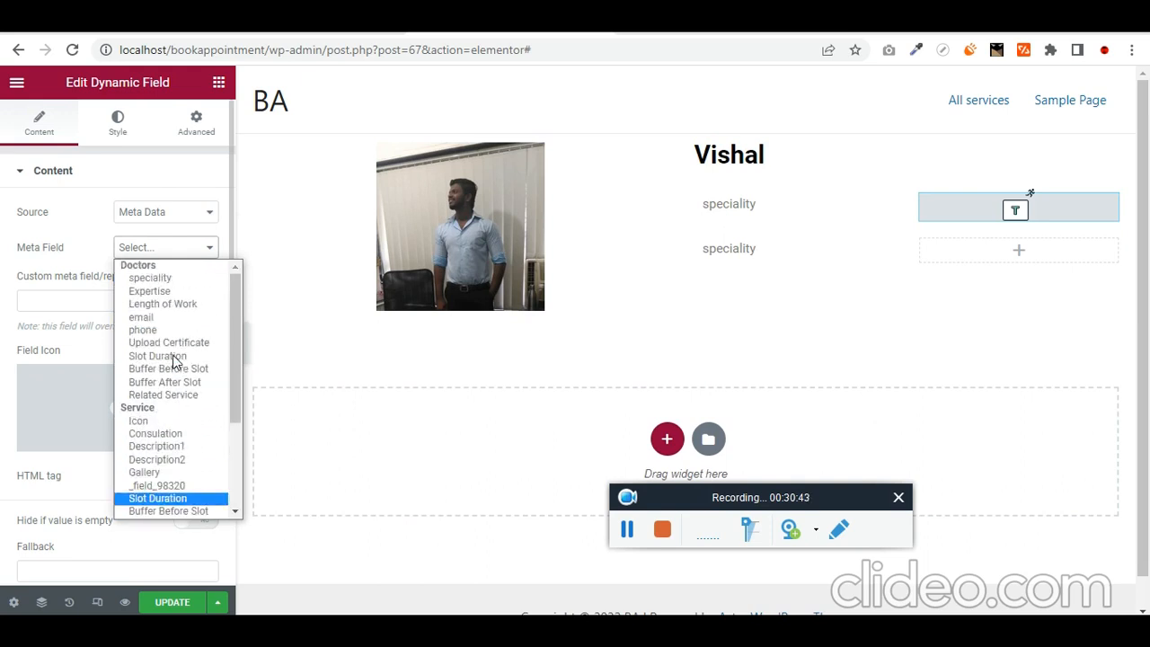
click(205, 285)
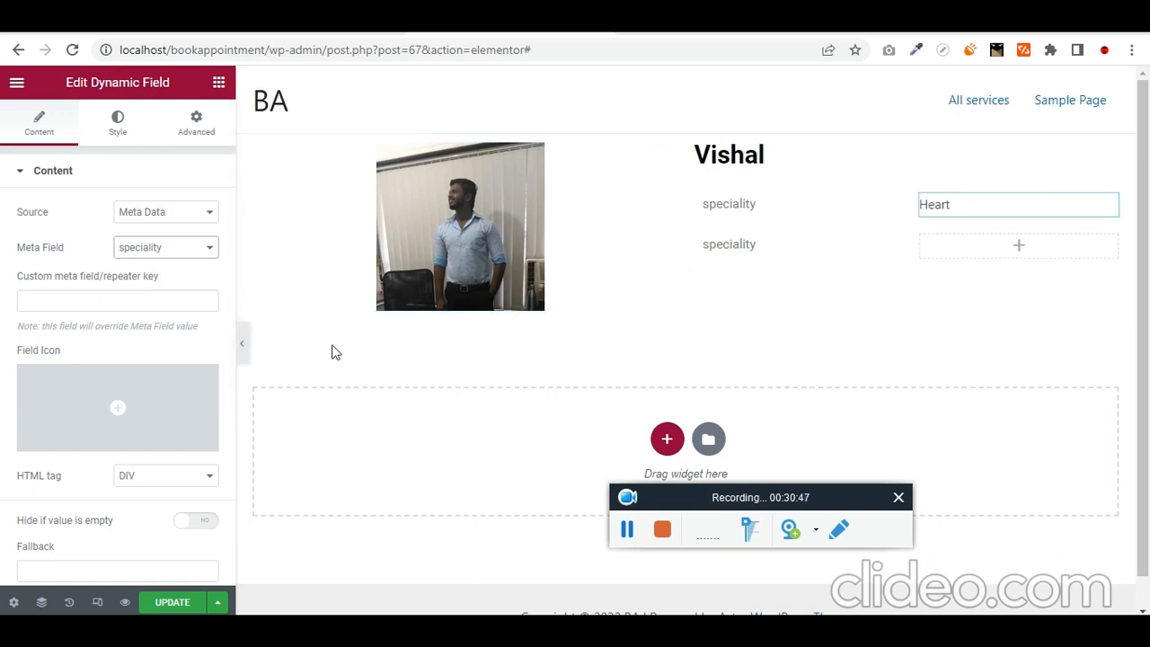
- Copy the Heart field into the second row and switch its meta field to Expertise (Cardiology)
right_click(1111, 213)
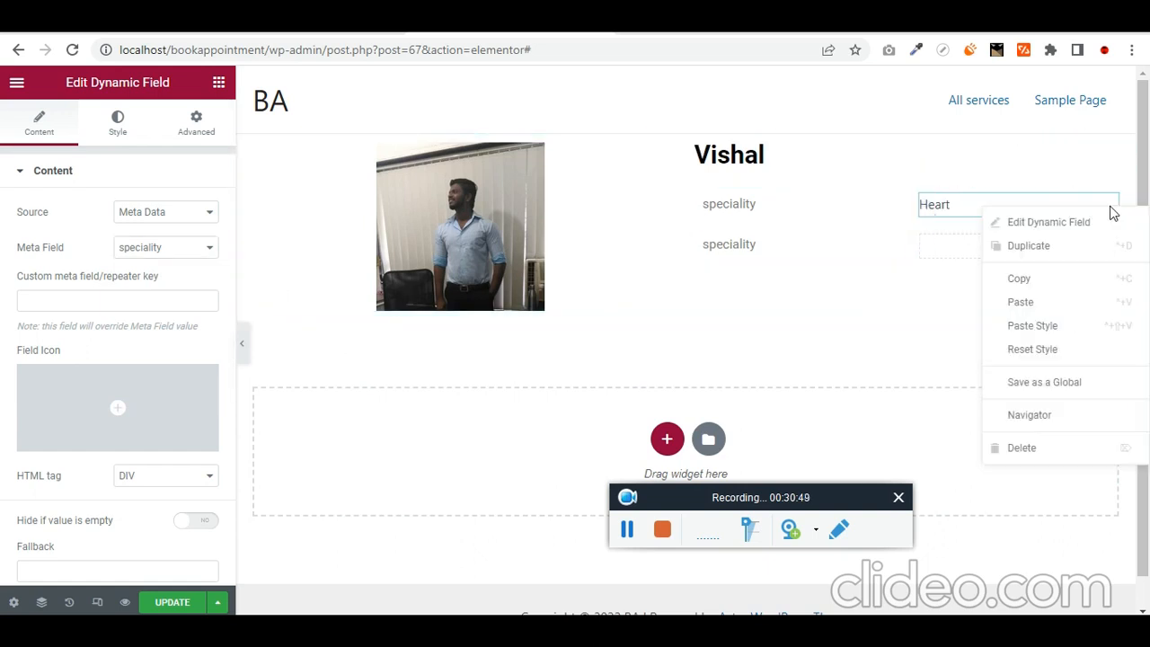
click(1057, 280)
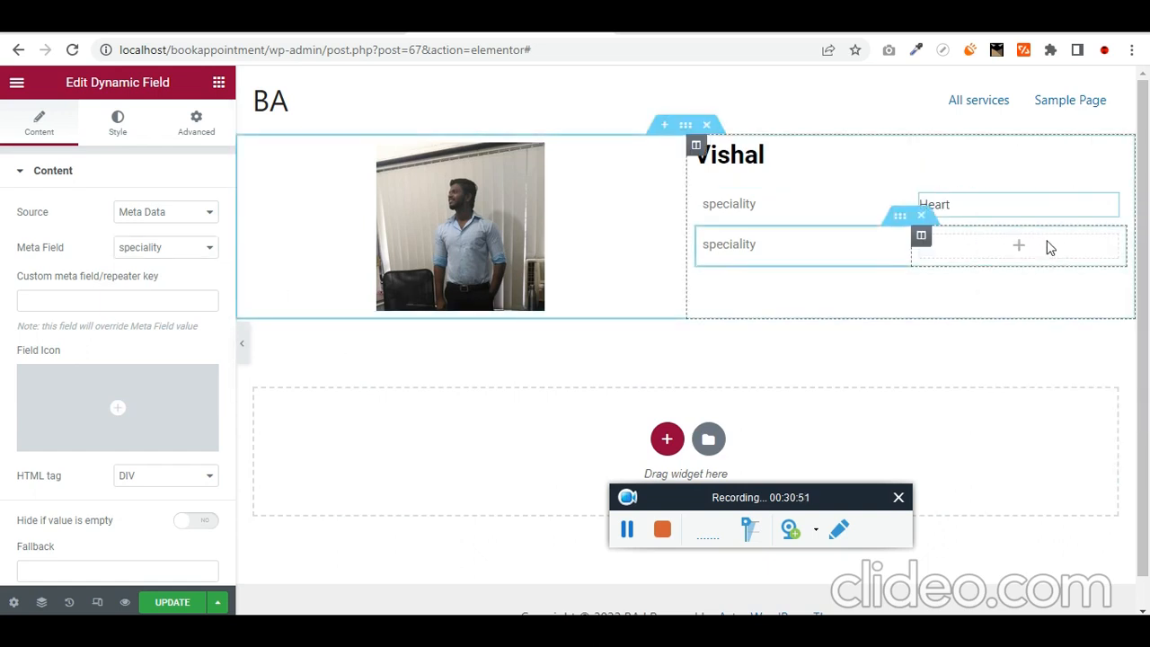
right_click(1049, 248)
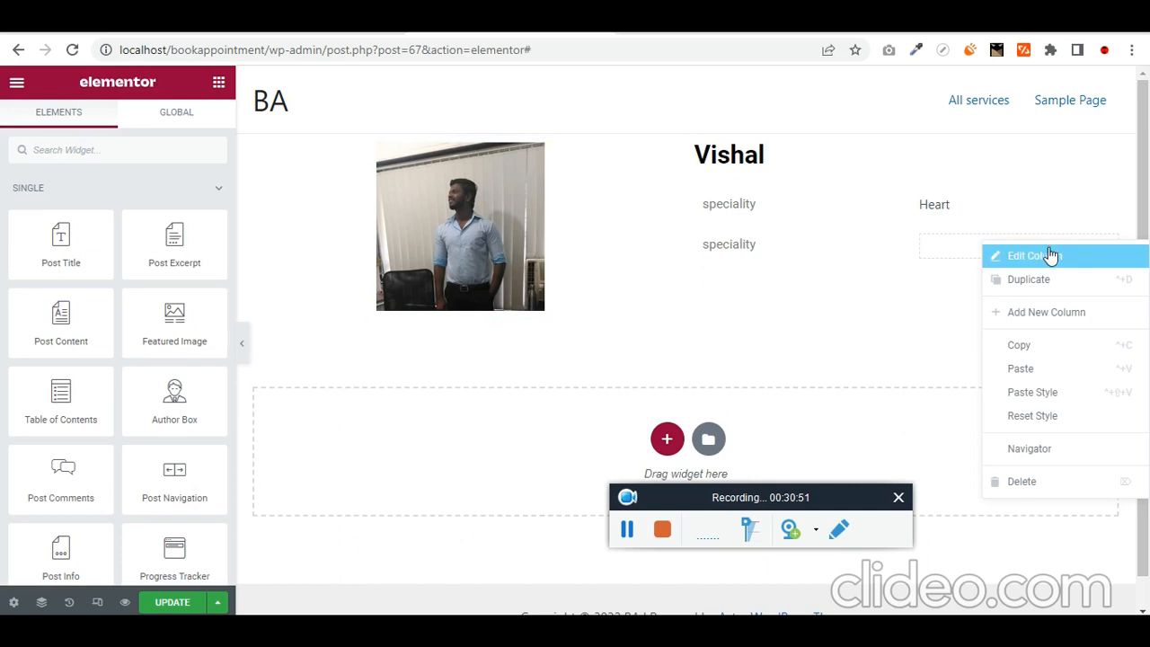
click(1050, 371)
click(157, 251)
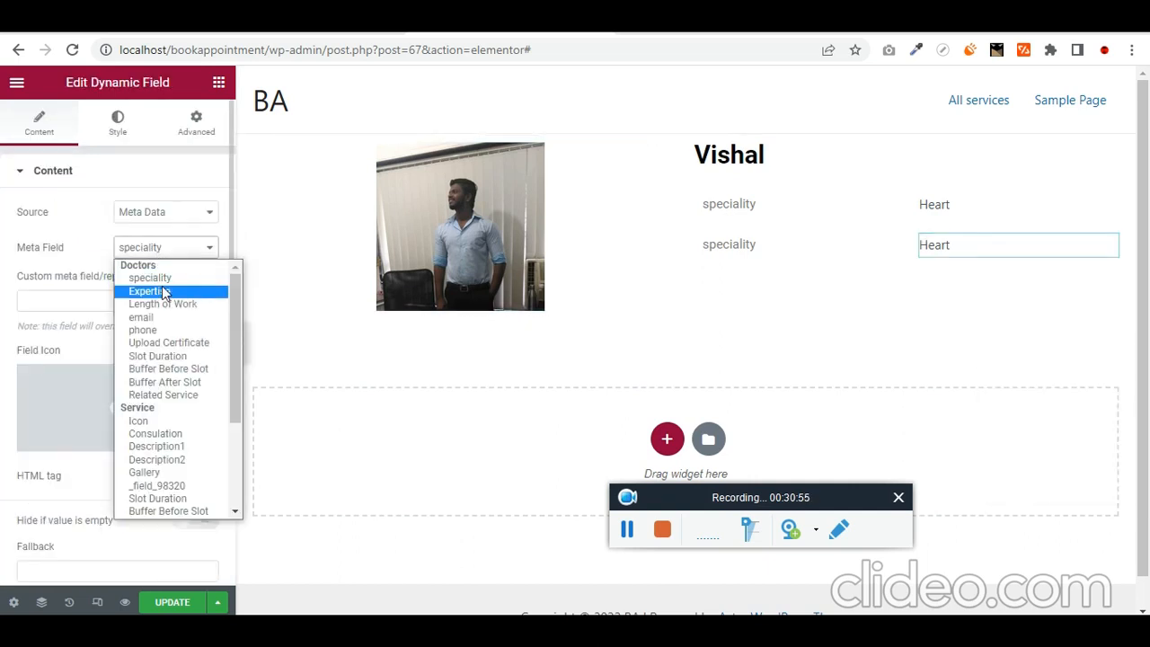
click(166, 293)
- Copy the 'Expertise' field label from the doctor post for the second row's label
click(359, 23)
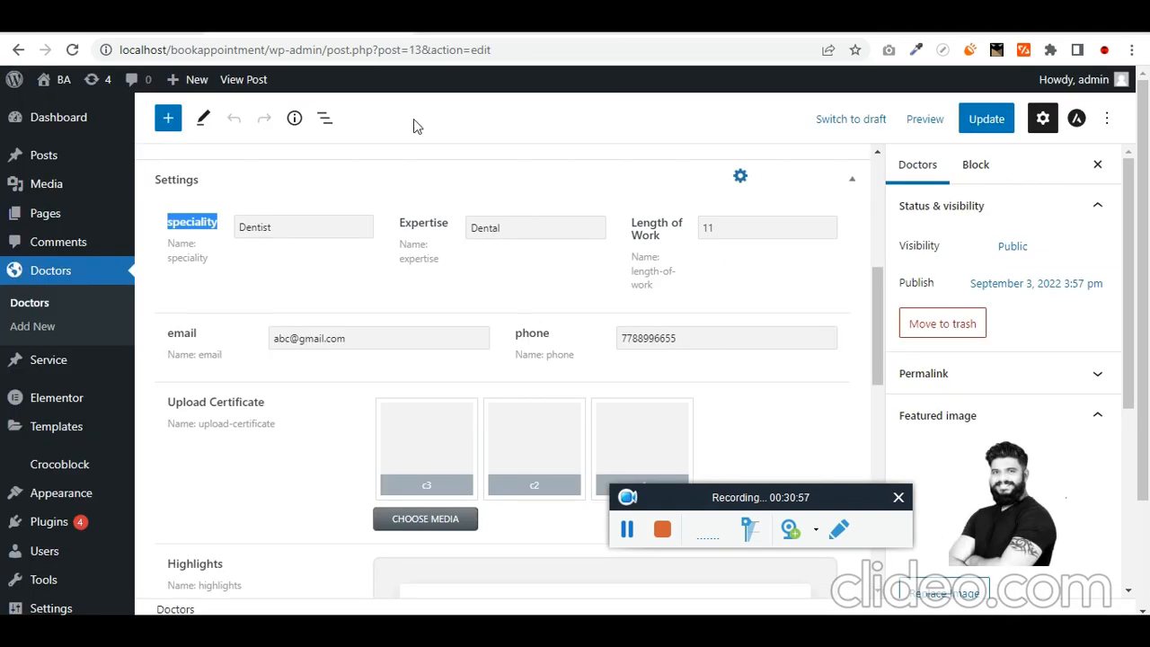
double_click(411, 223)
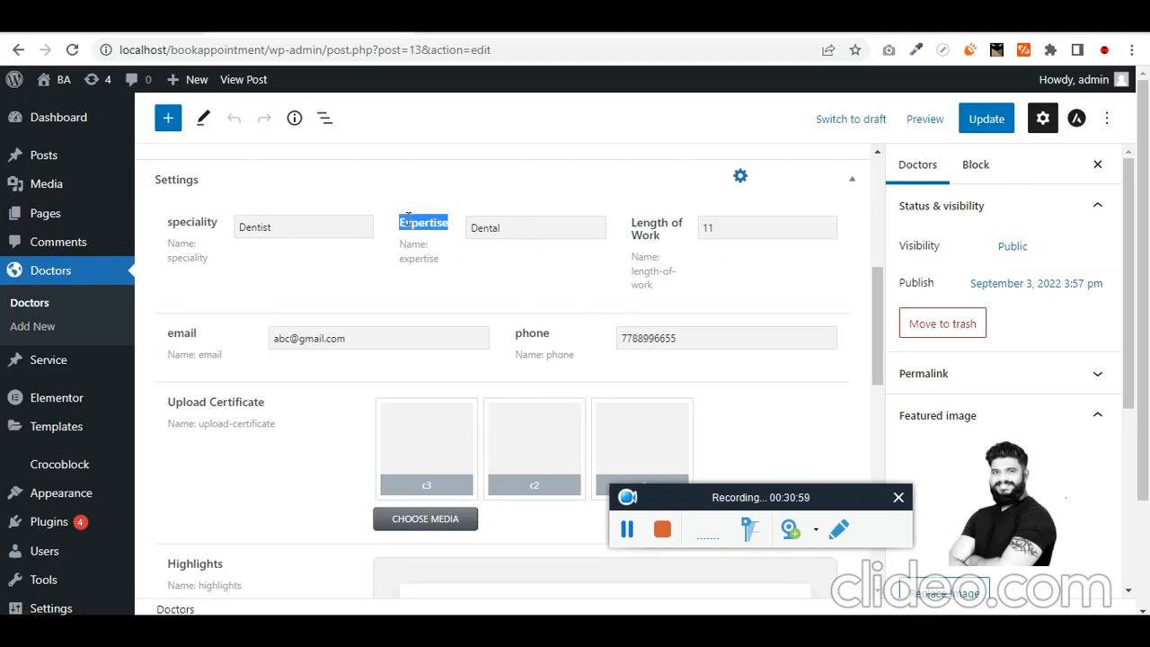
click(504, 25)
click(720, 242)
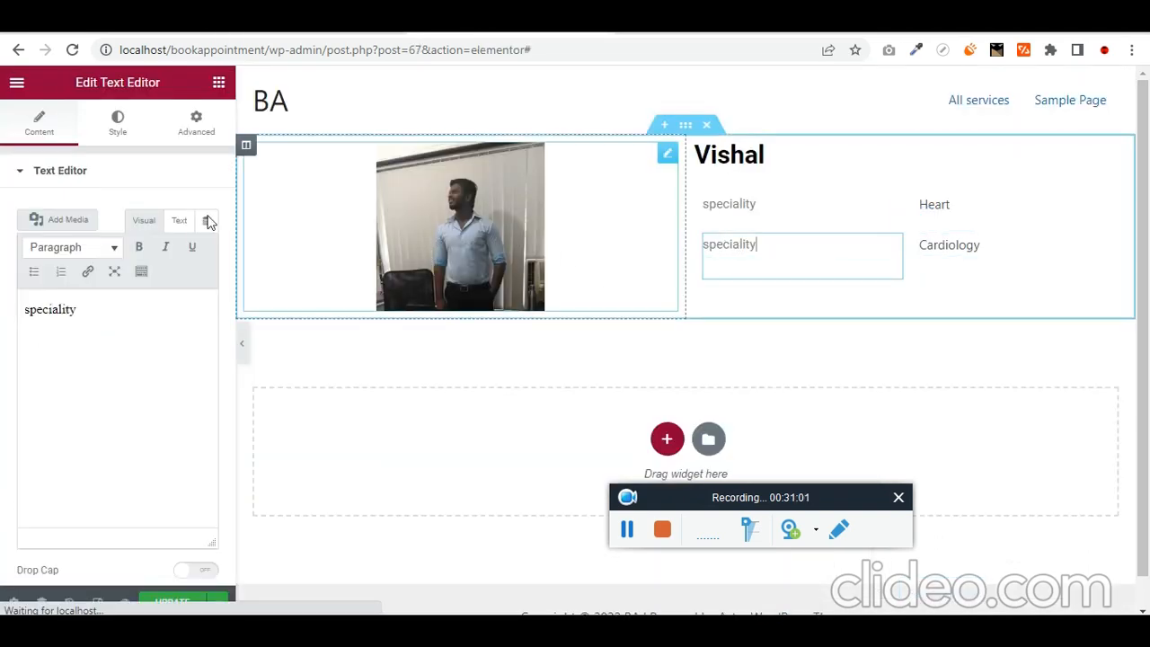
- Relabel the second row 'Expertise' and duplicate that row
double_click(105, 306)
key(ctrl+v)
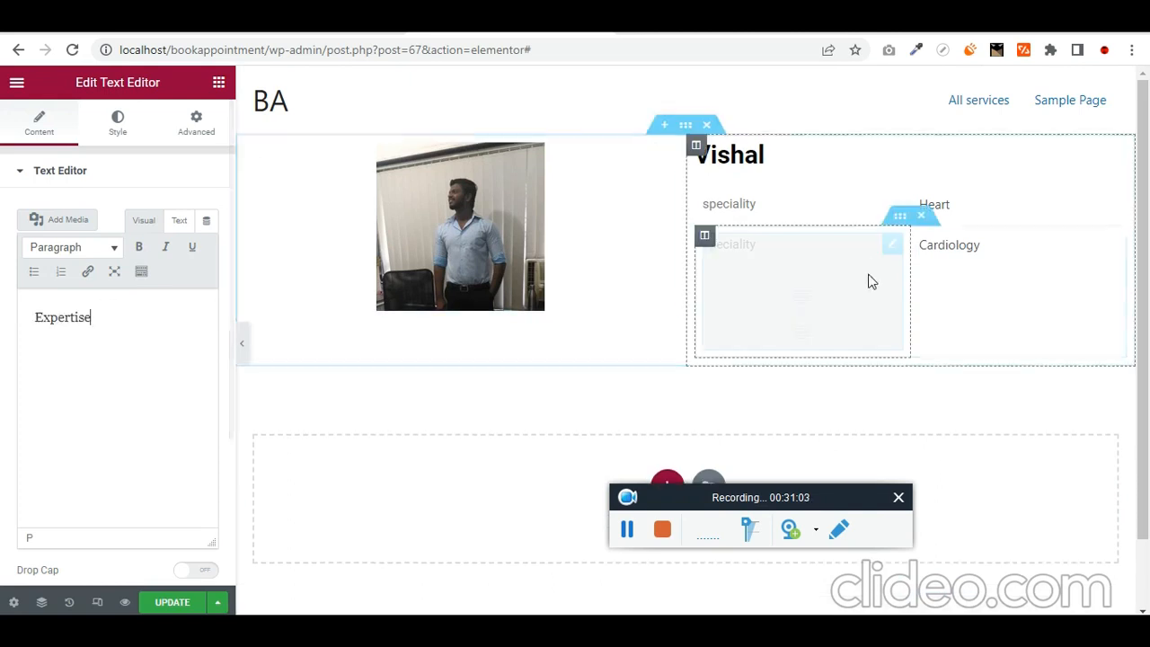
right_click(898, 223)
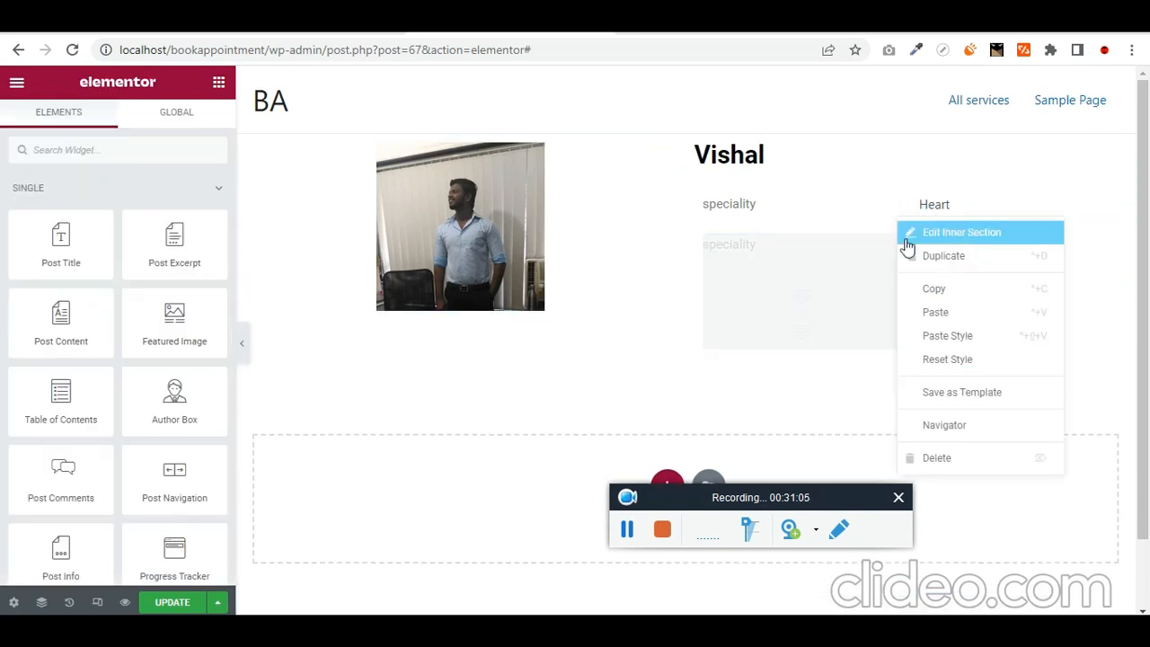
click(932, 257)
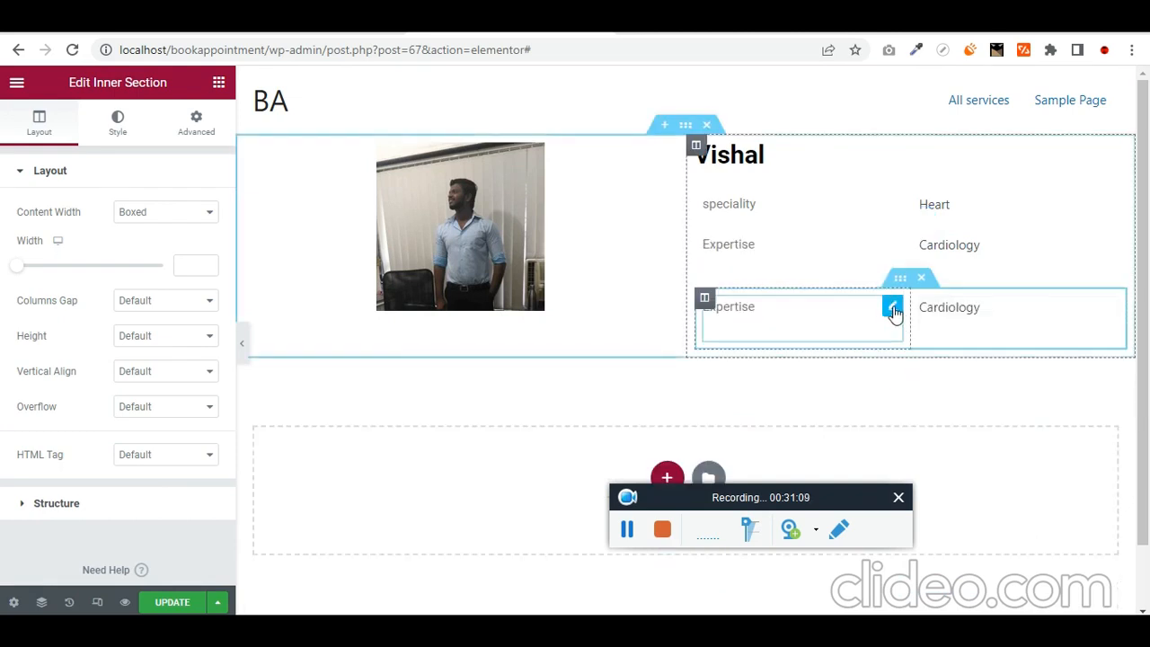
- Rename the new row's label to 'Contact'
click(893, 308)
double_click(95, 321)
text(E)
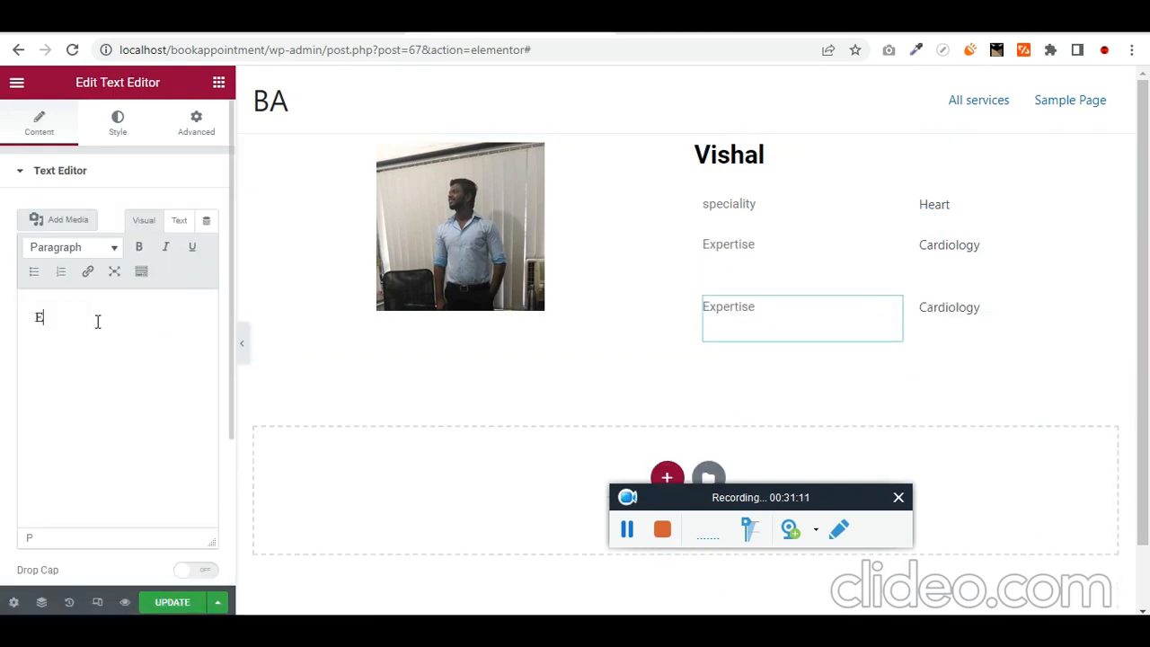
text(mal)
double_click(98, 320)
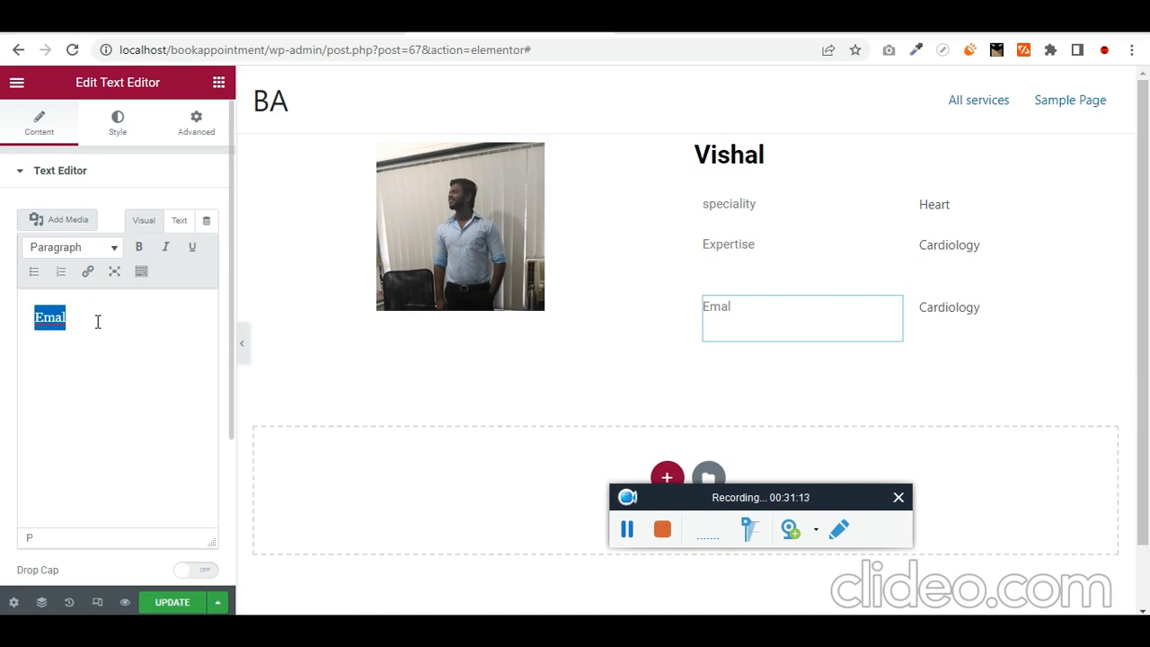
text(COntact)
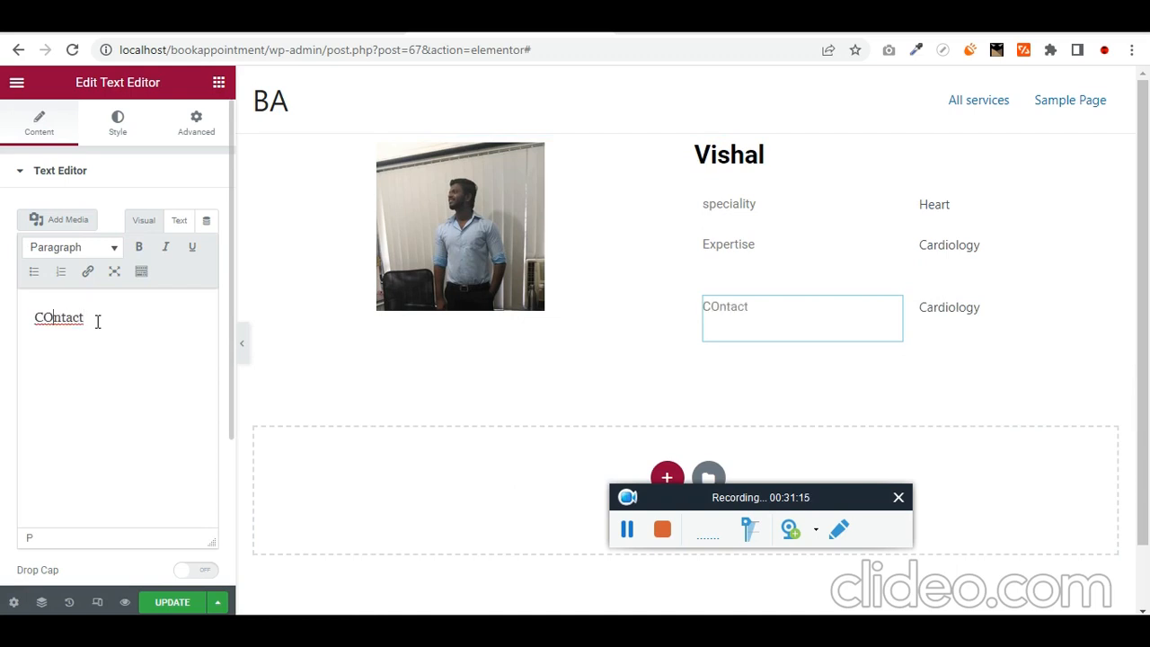
key(BackSpace)
text(o)
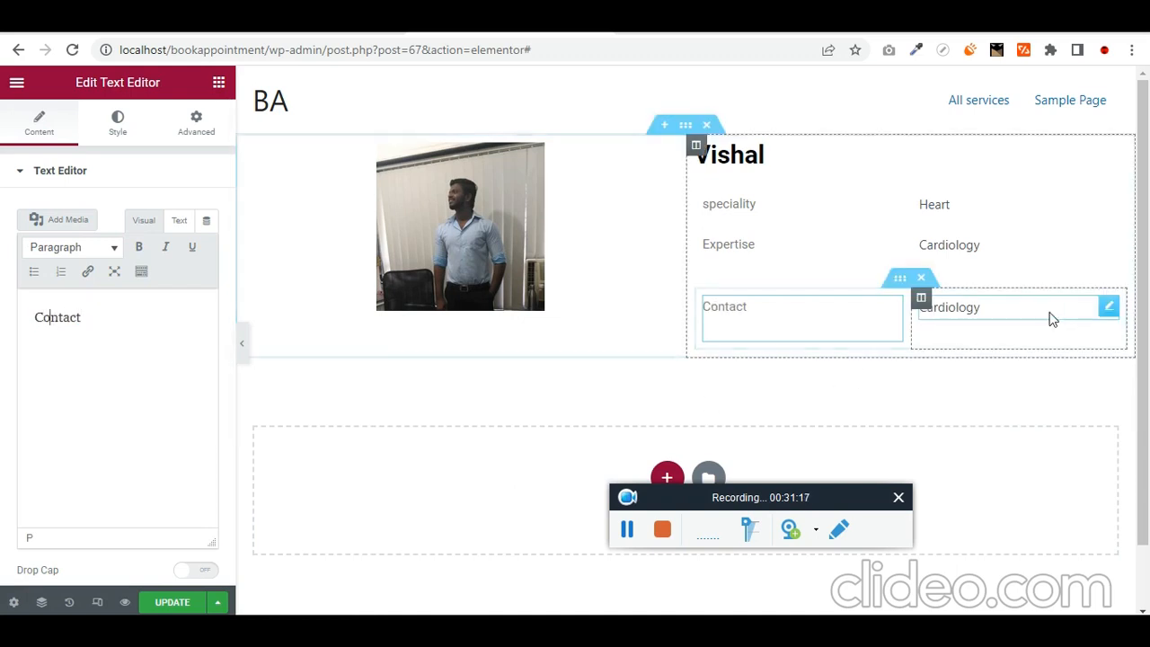
- Show the email meta field in the Contact row, with a duplicated field beneath showing phone
click(1109, 306)
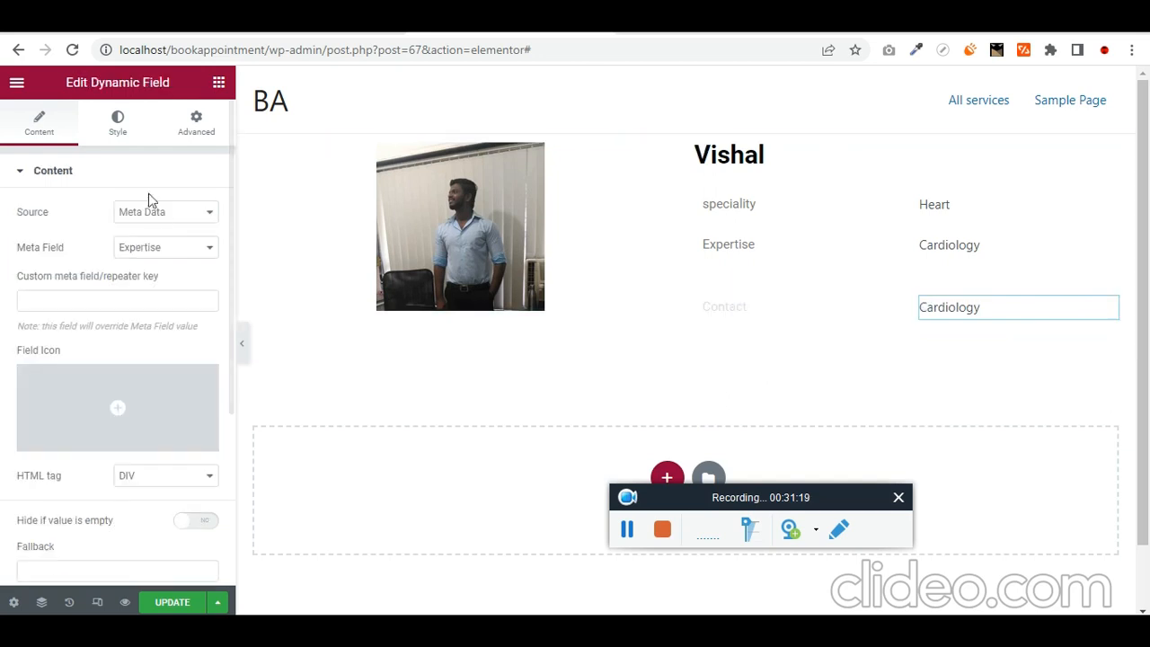
click(182, 247)
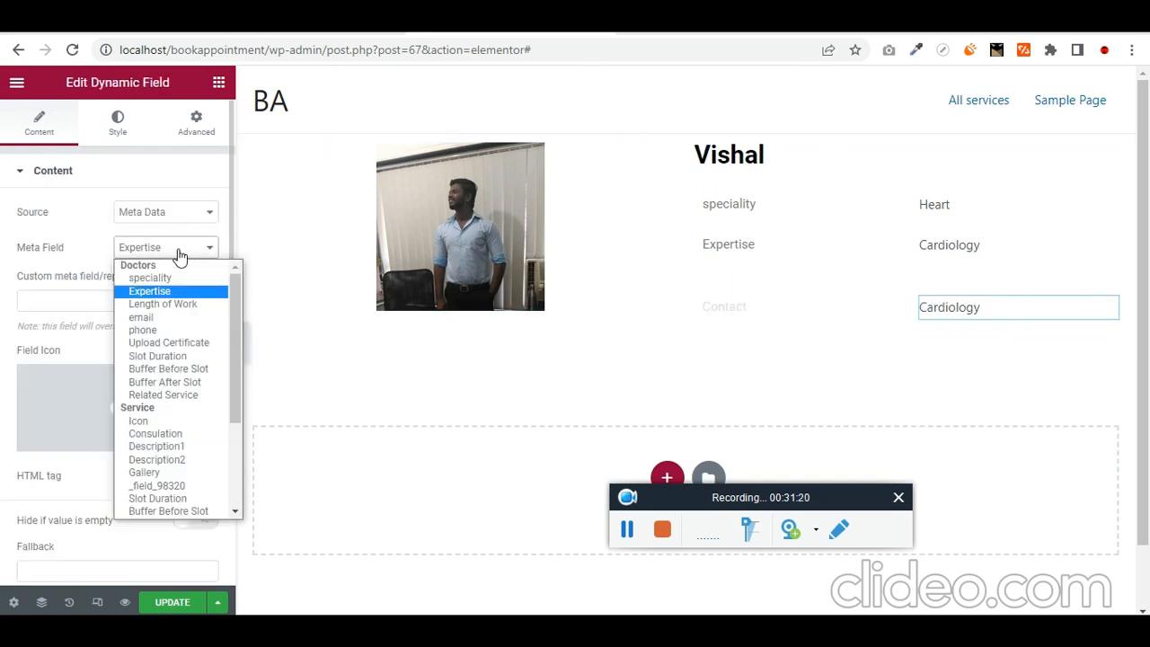
click(206, 318)
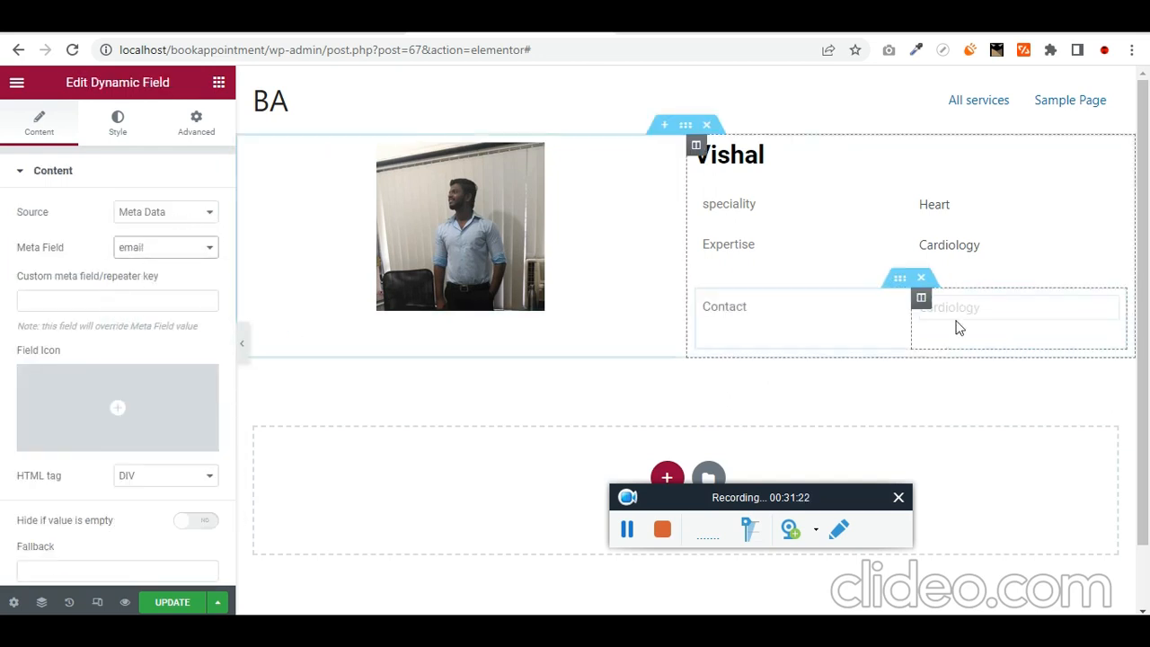
right_click(1110, 317)
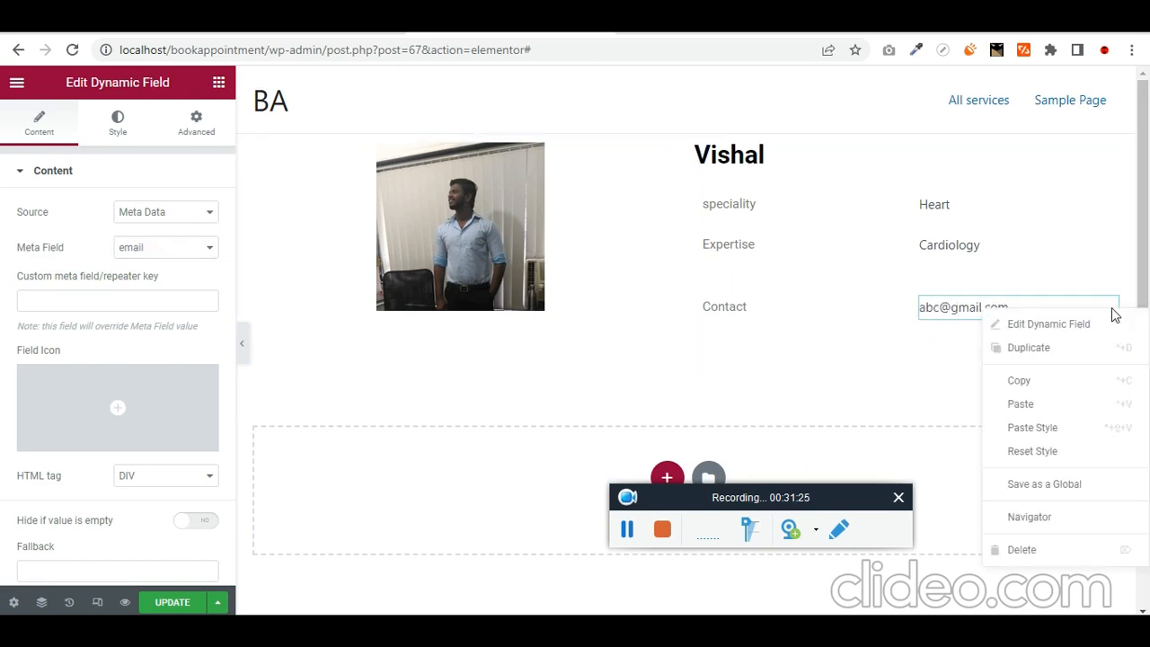
click(1087, 351)
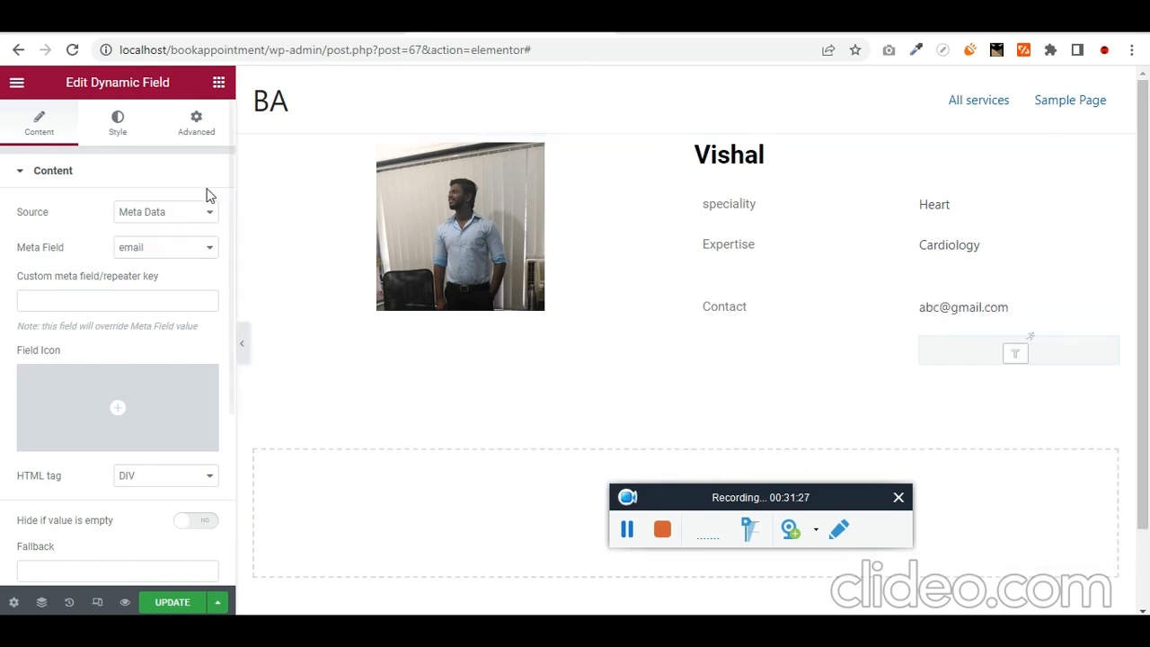
click(169, 249)
click(164, 331)
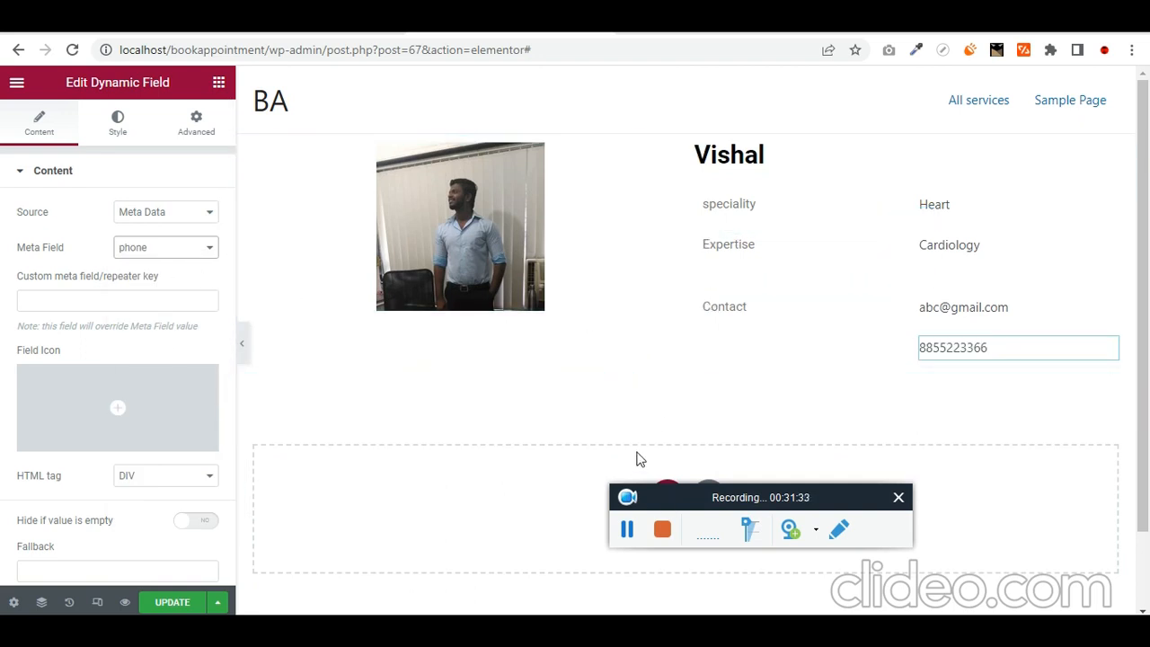
click(179, 251)
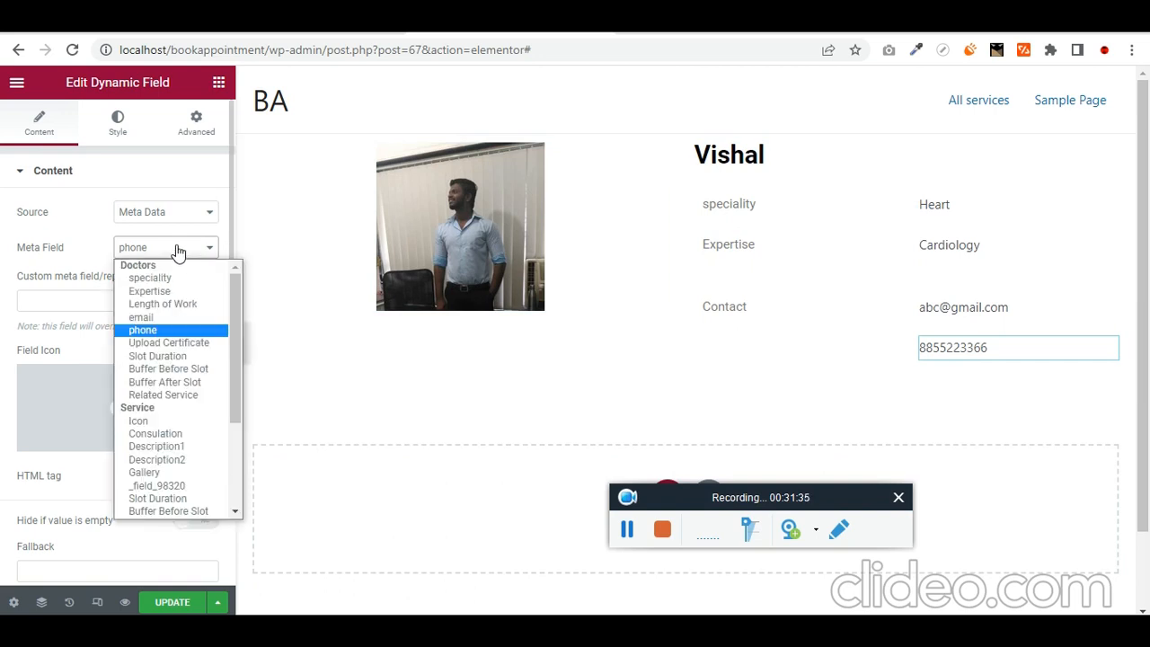
click(179, 251)
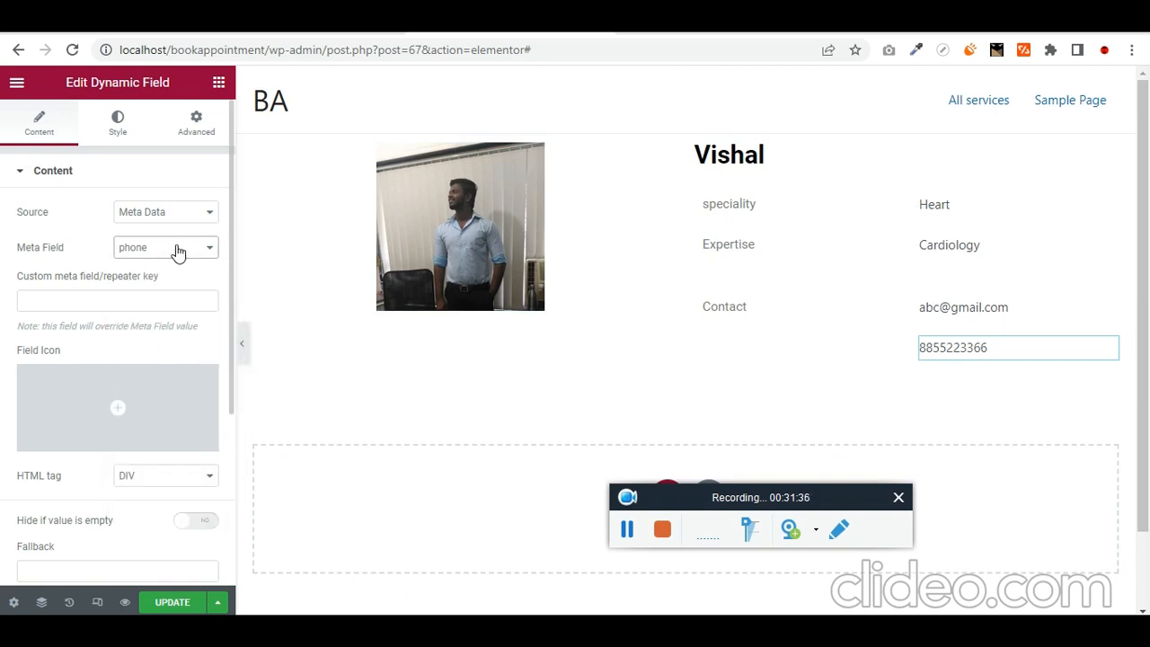
click(217, 81)
- Add a single-column section below the details and place a Basic Gallery in it
scroll(668, 403, down, 1)
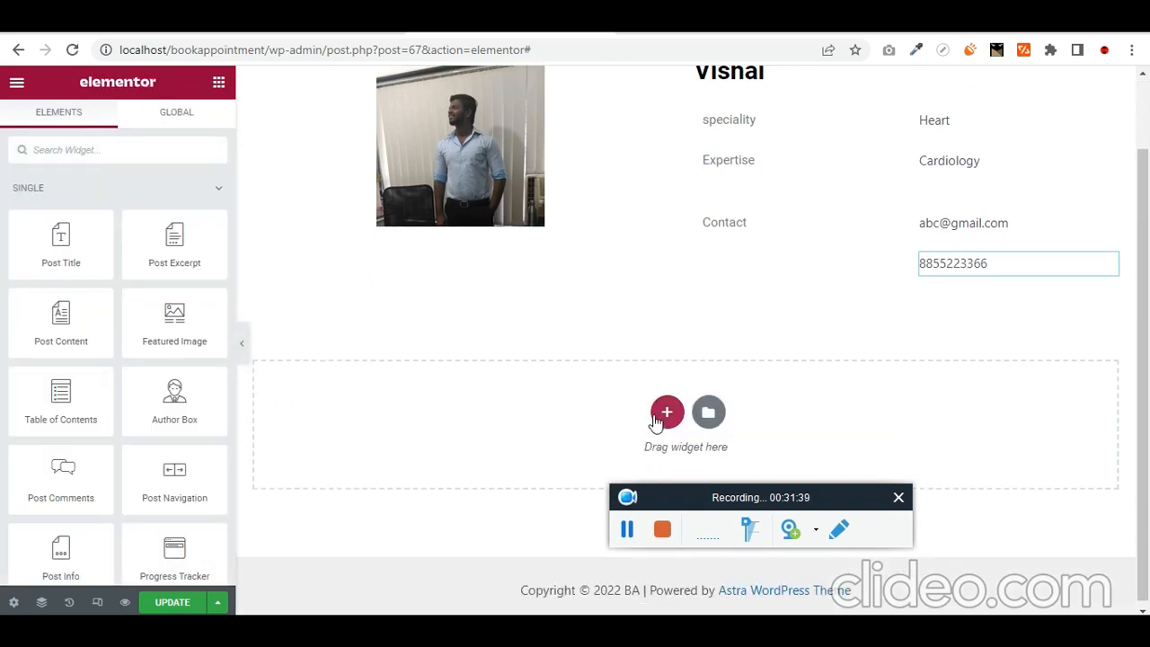
click(666, 413)
click(450, 447)
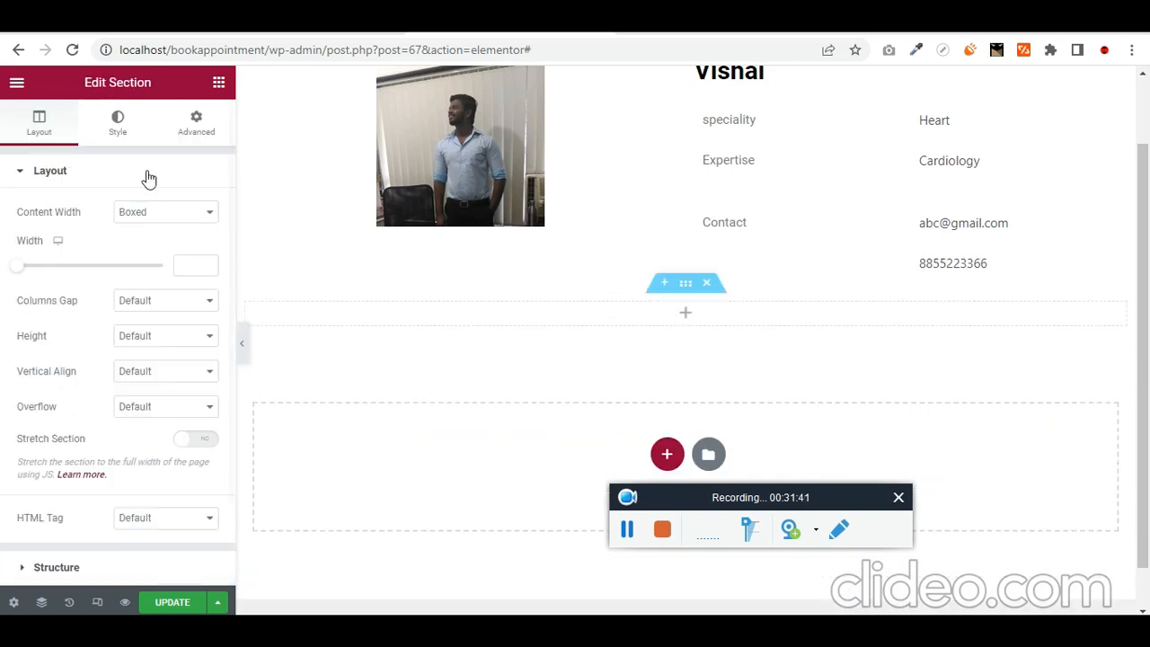
click(218, 83)
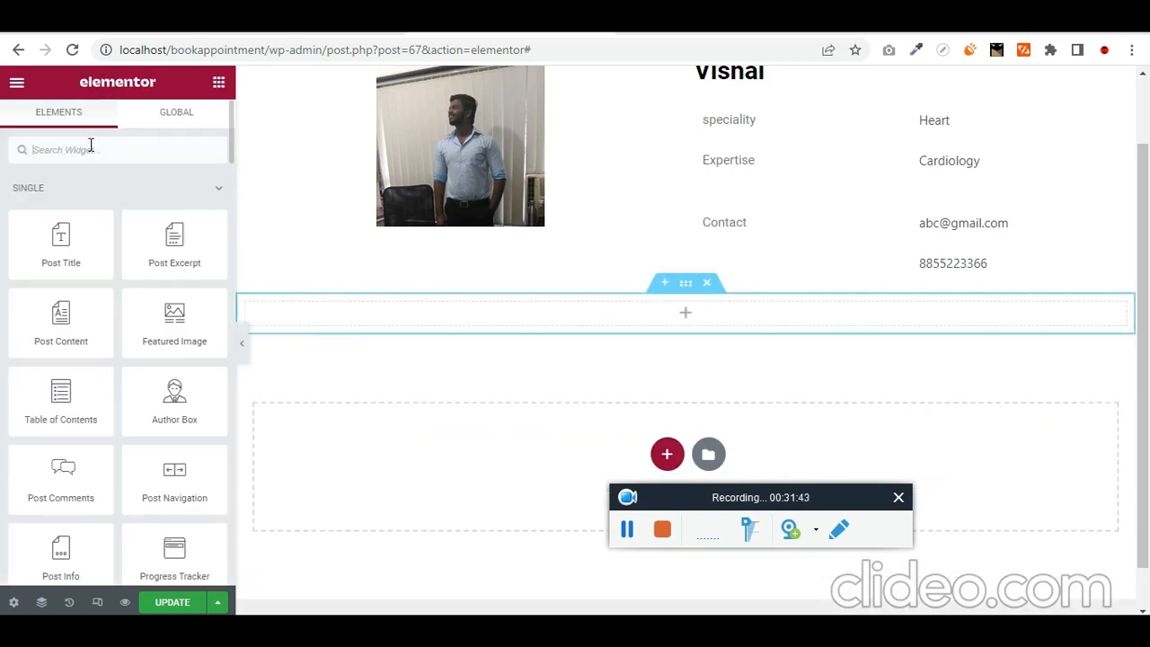
text(dyna)
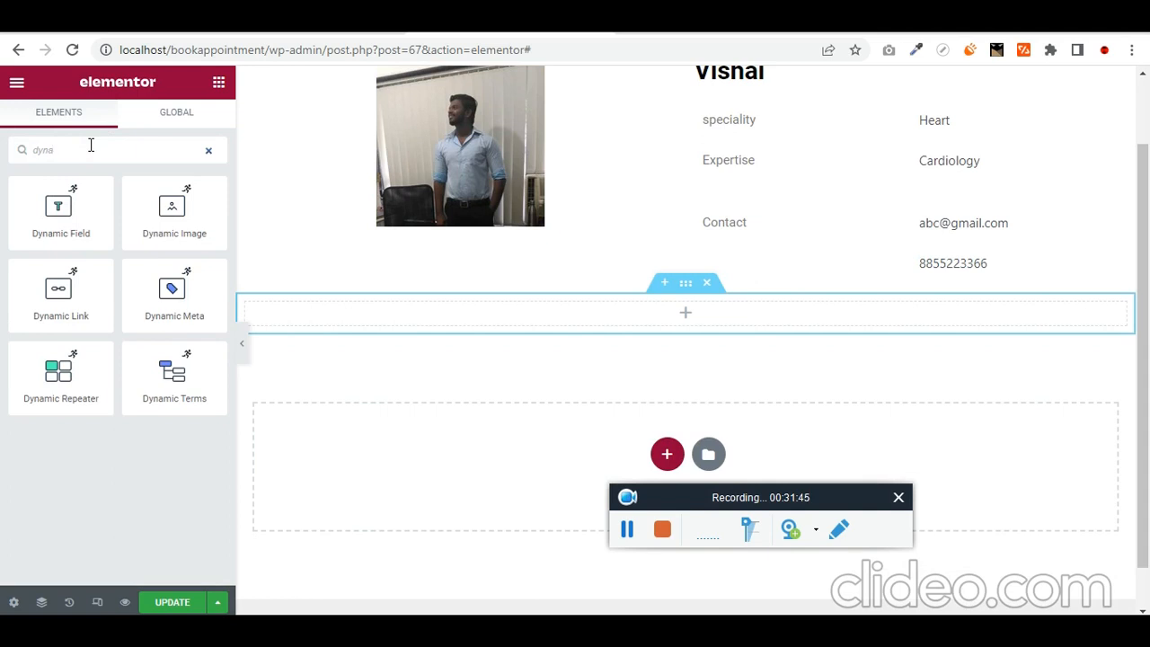
key(ctrl+a)
text(gall)
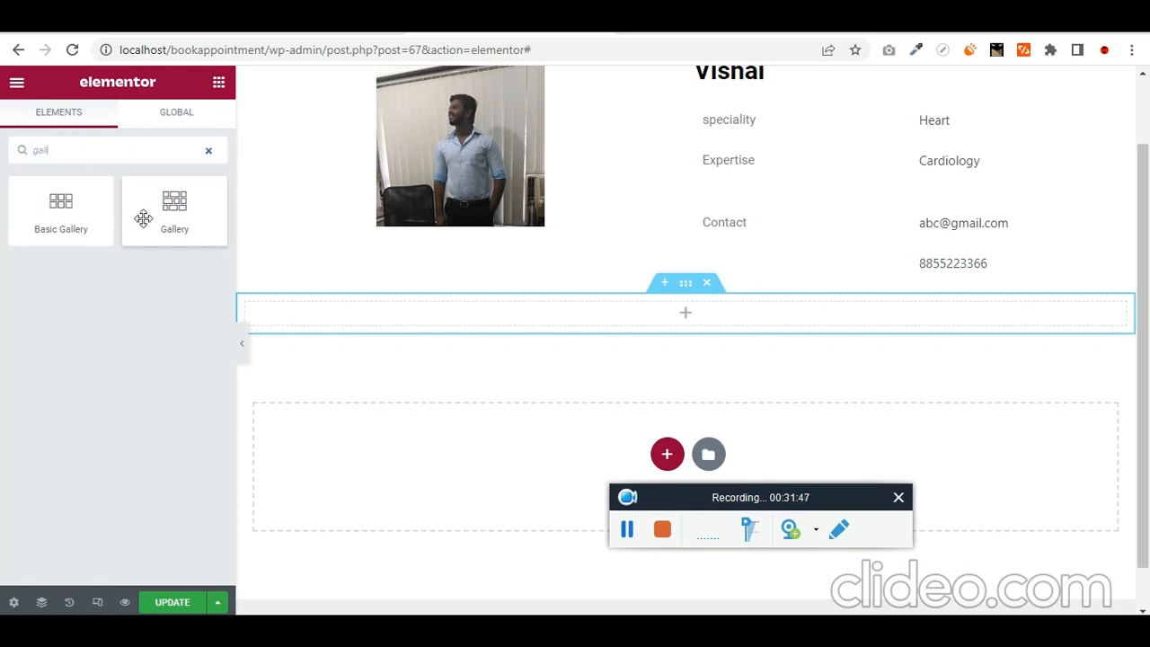
drag(61, 202, 712, 311)
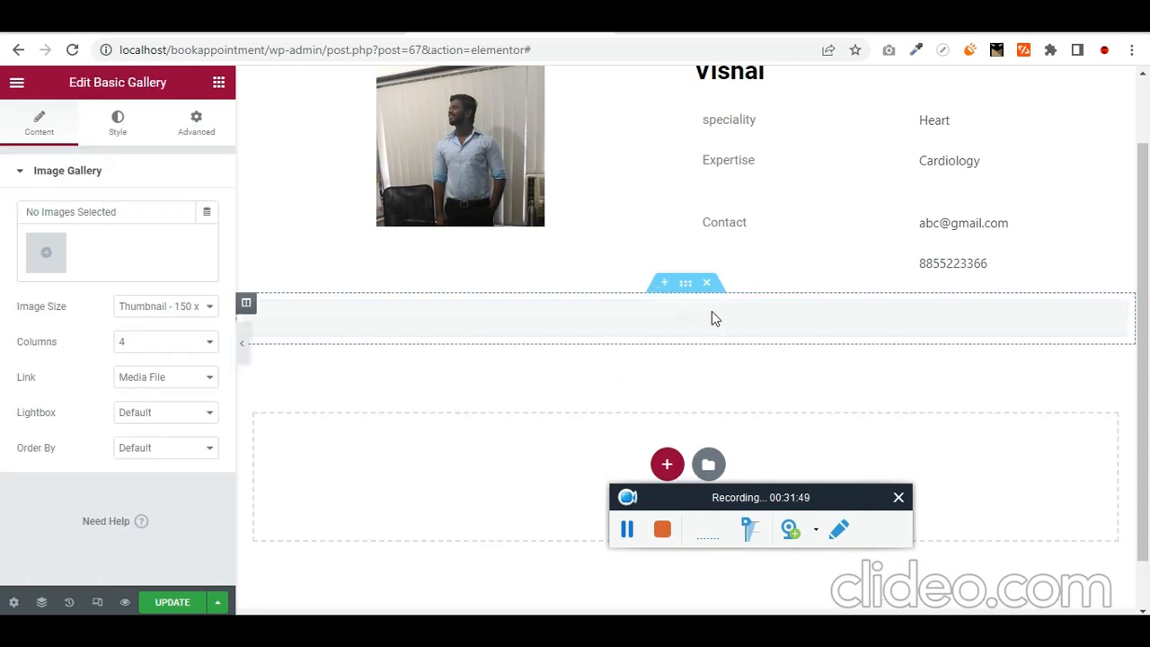
- Set the gallery's dynamic source to Post Image Attachments after trying Gallery from options and JetEngine Gallery
click(209, 213)
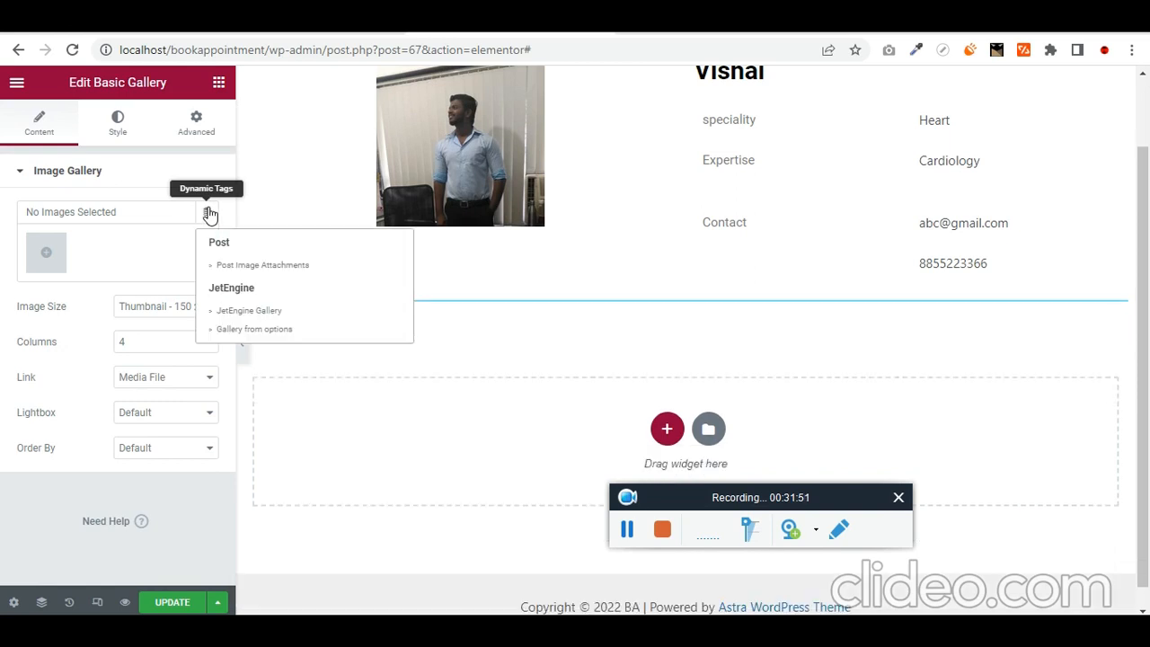
click(325, 266)
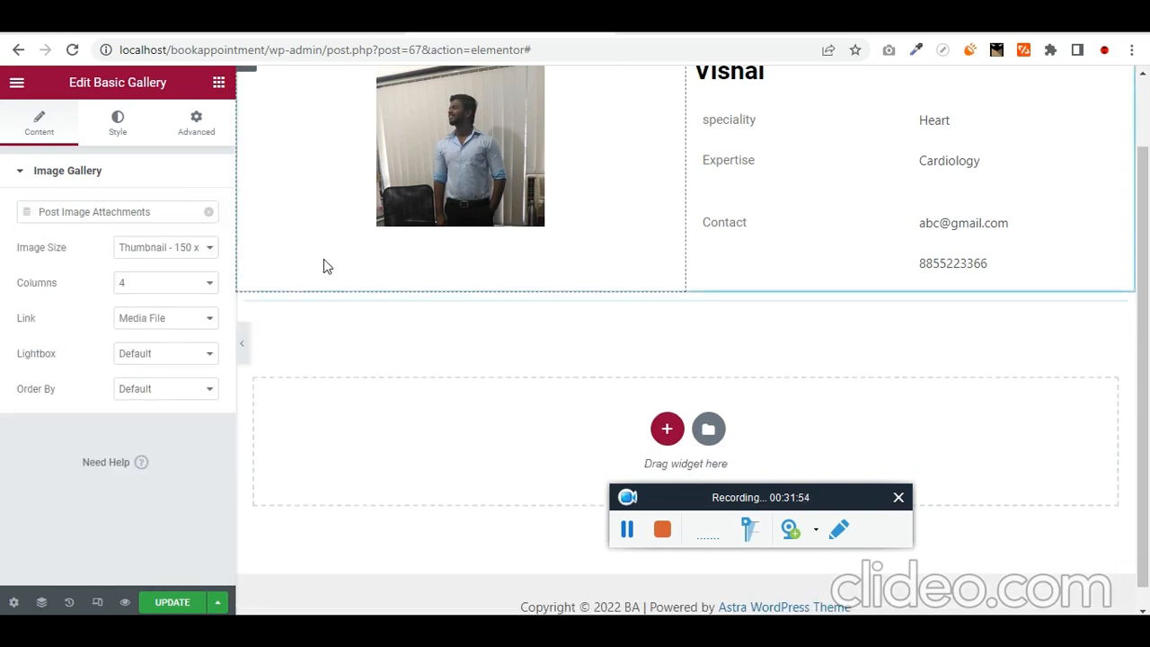
click(209, 212)
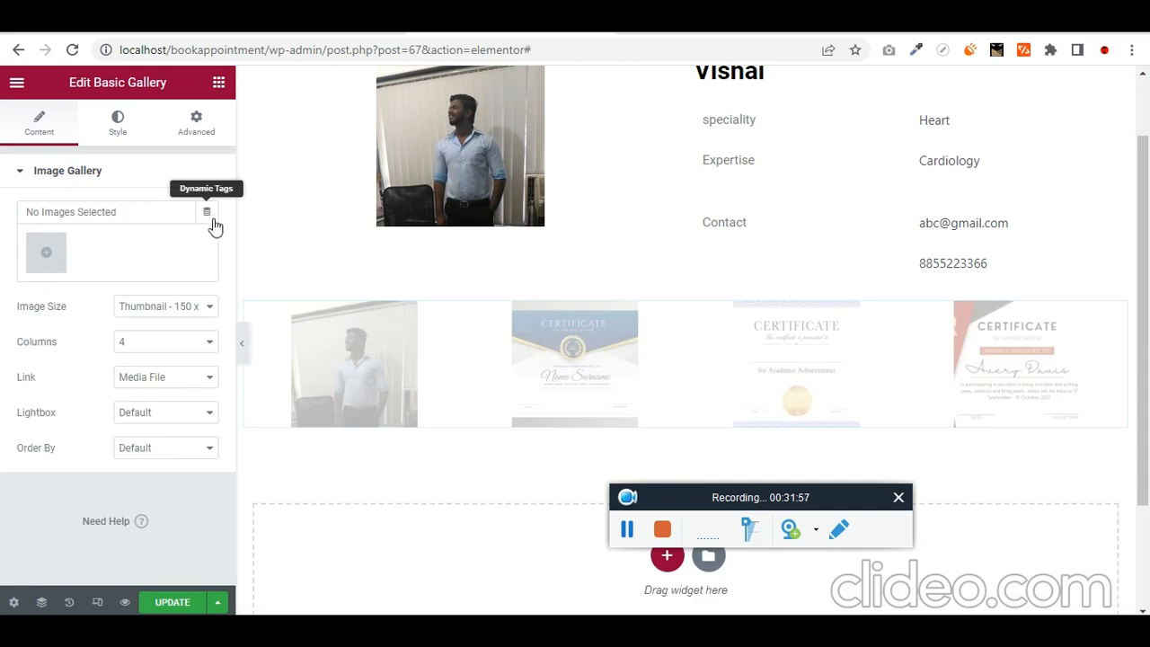
click(207, 212)
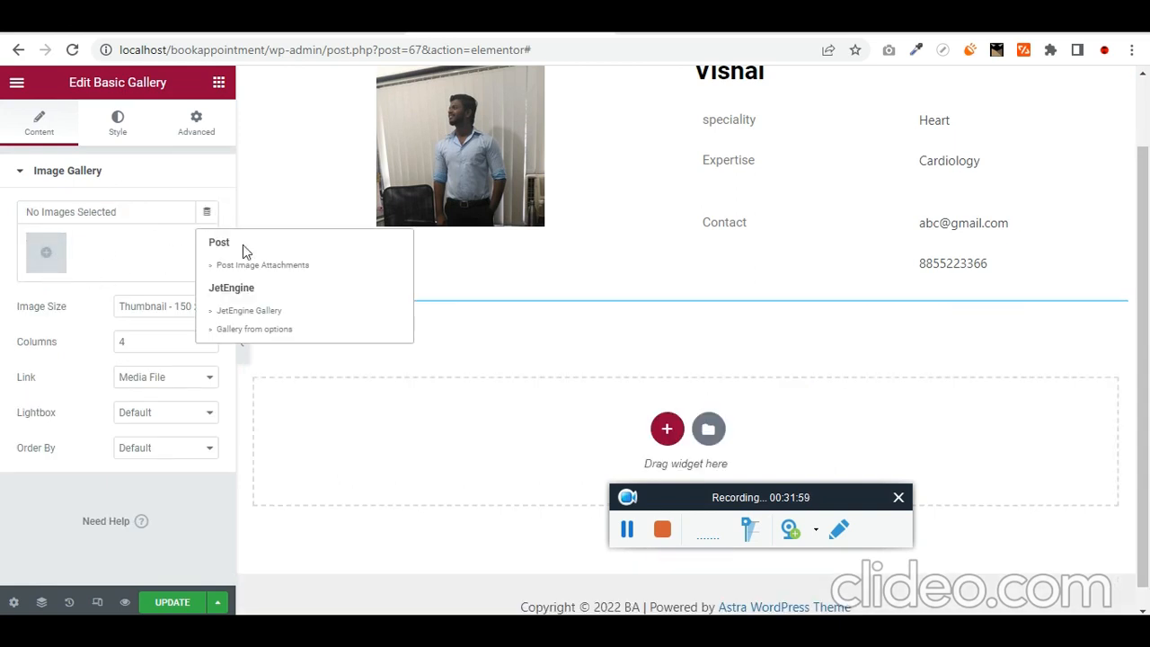
click(303, 275)
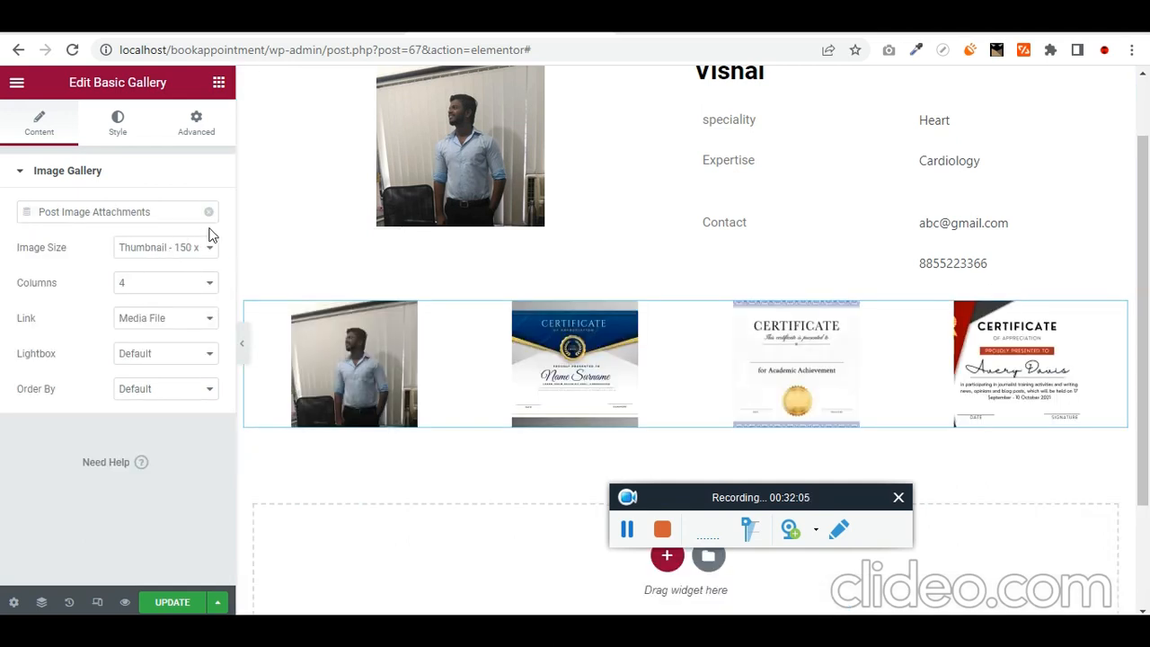
click(209, 216)
click(209, 217)
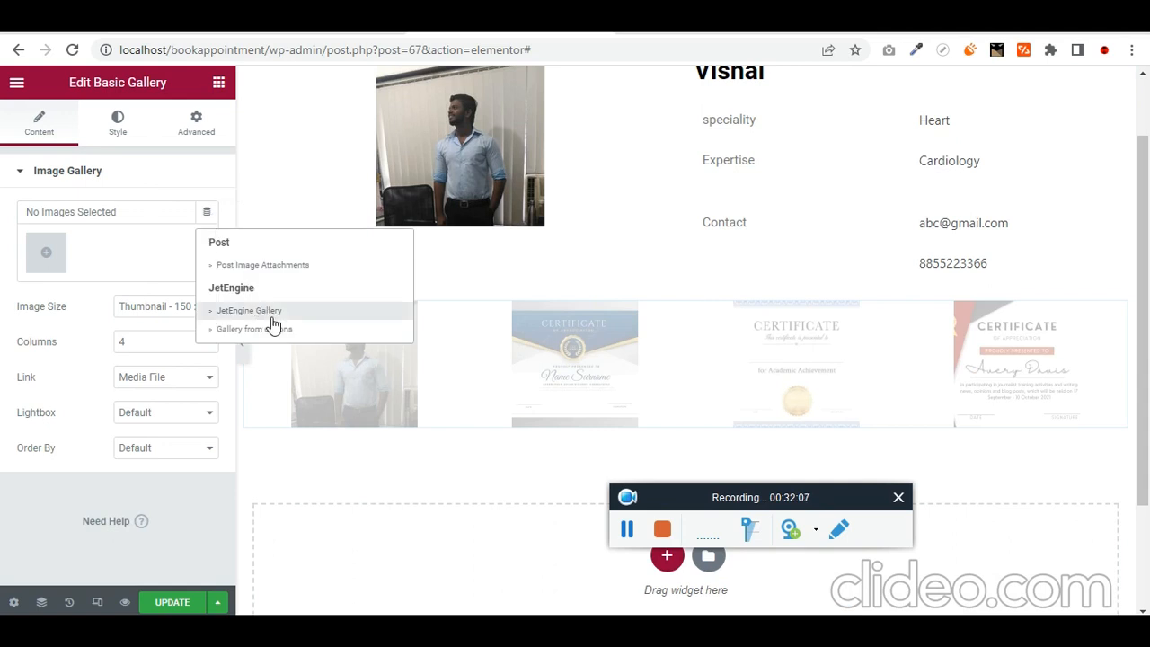
click(311, 334)
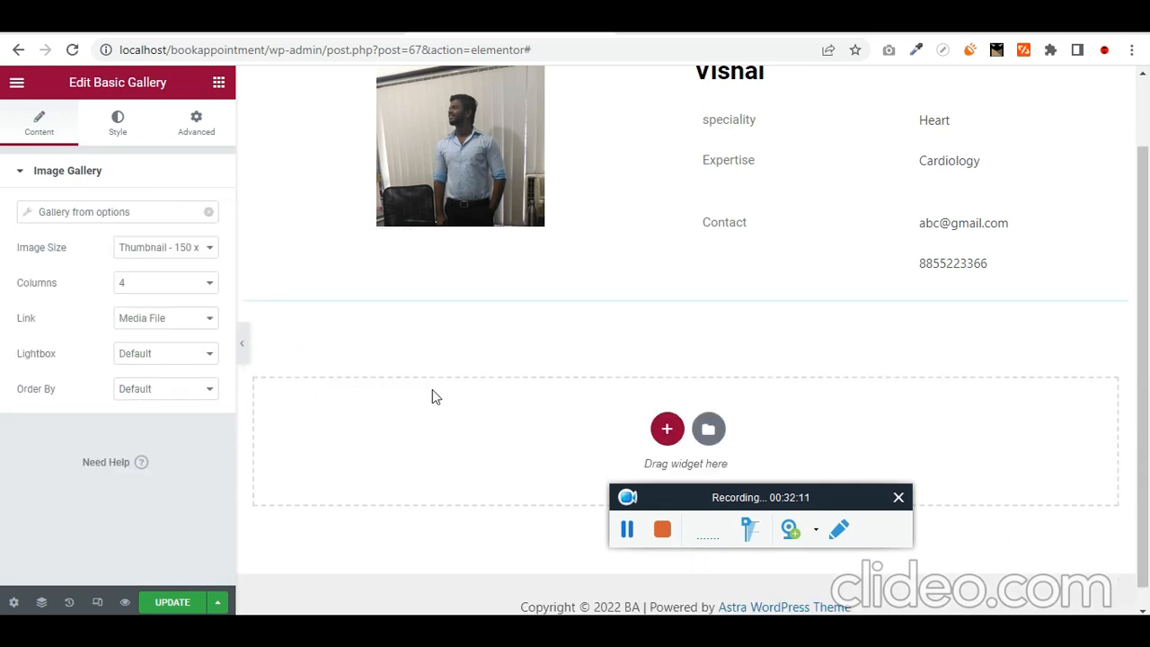
click(210, 214)
click(206, 219)
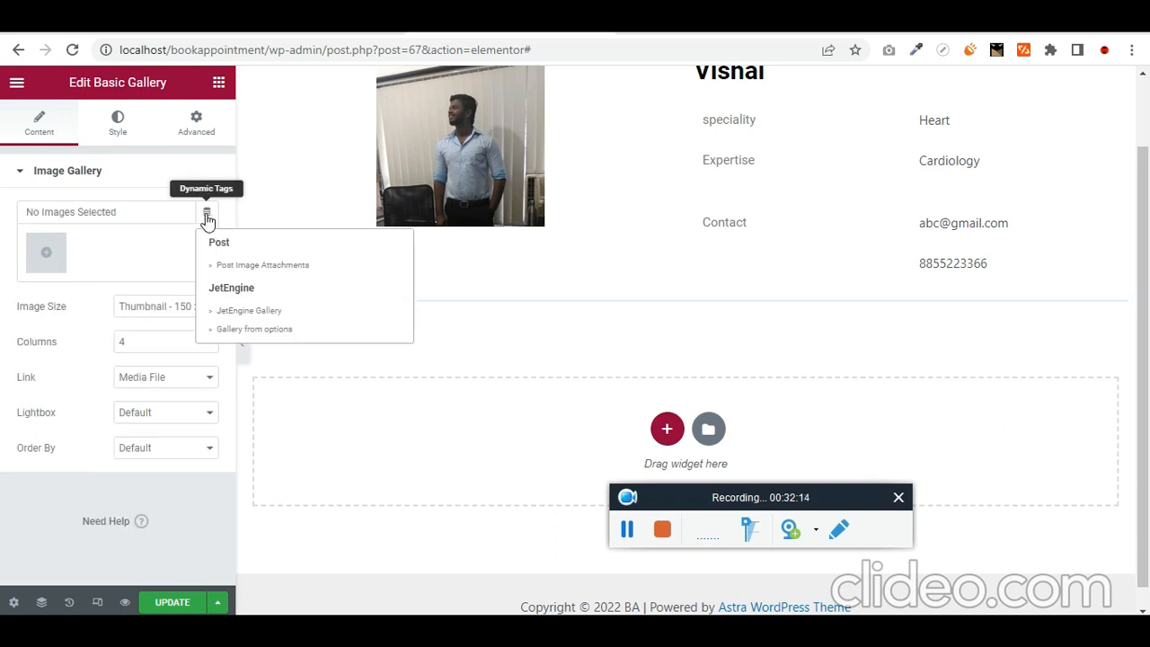
click(253, 312)
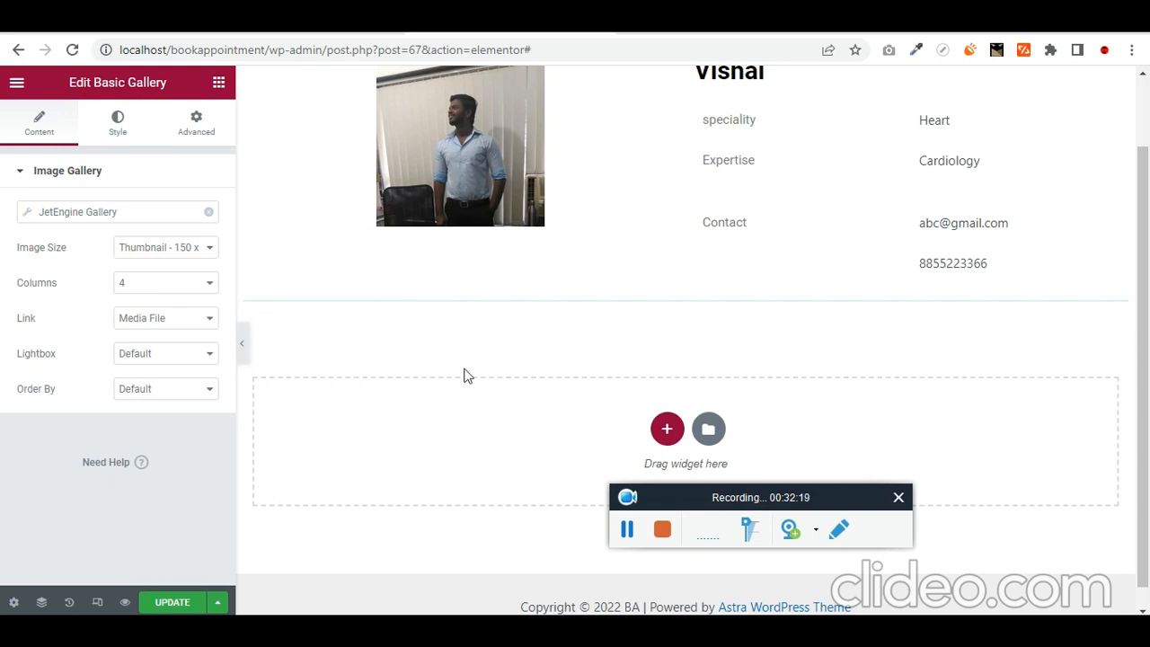
click(208, 213)
click(207, 214)
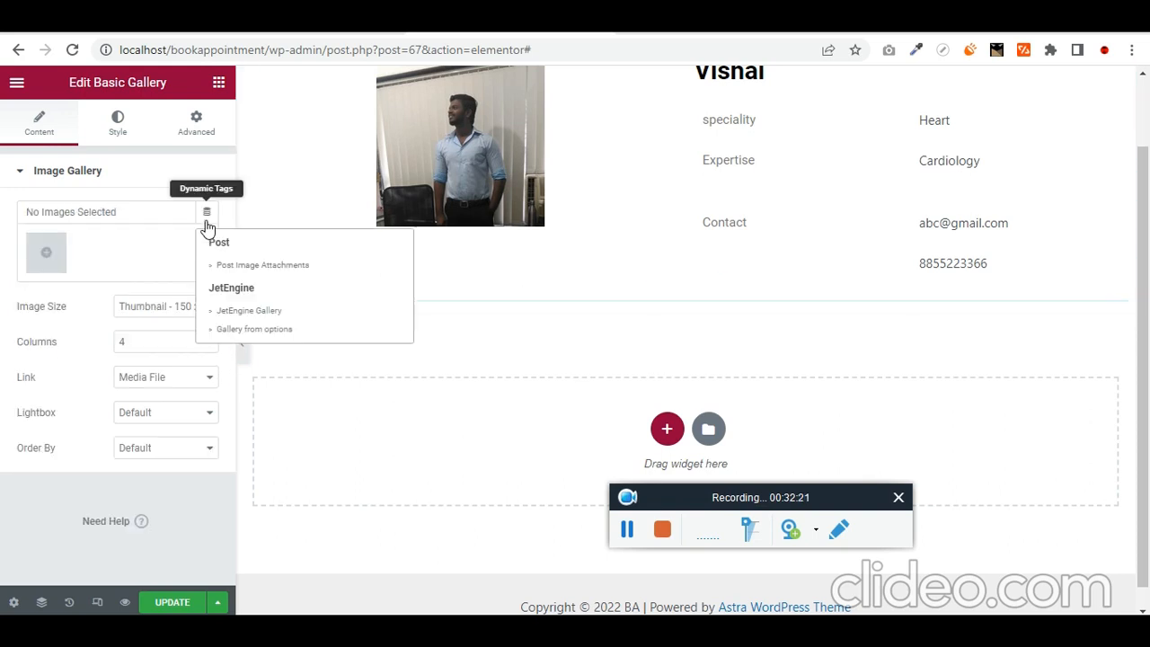
click(245, 266)
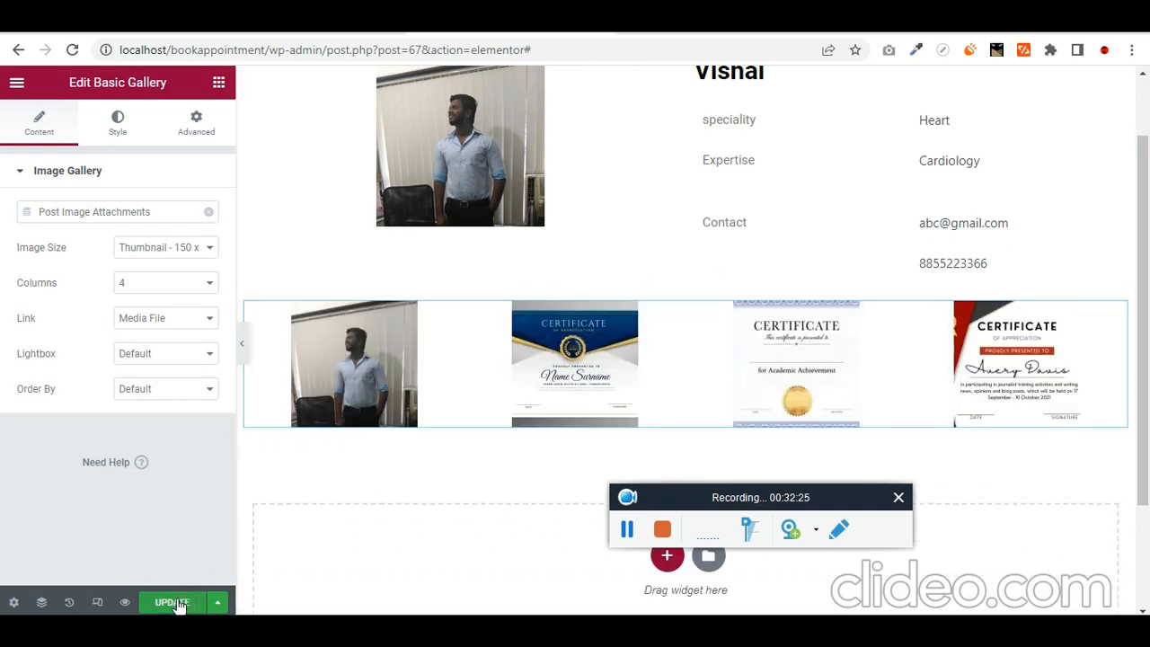
- Save the template, keeping the gallery linked to Media File at 4 columns
click(177, 604)
click(176, 330)
click(175, 330)
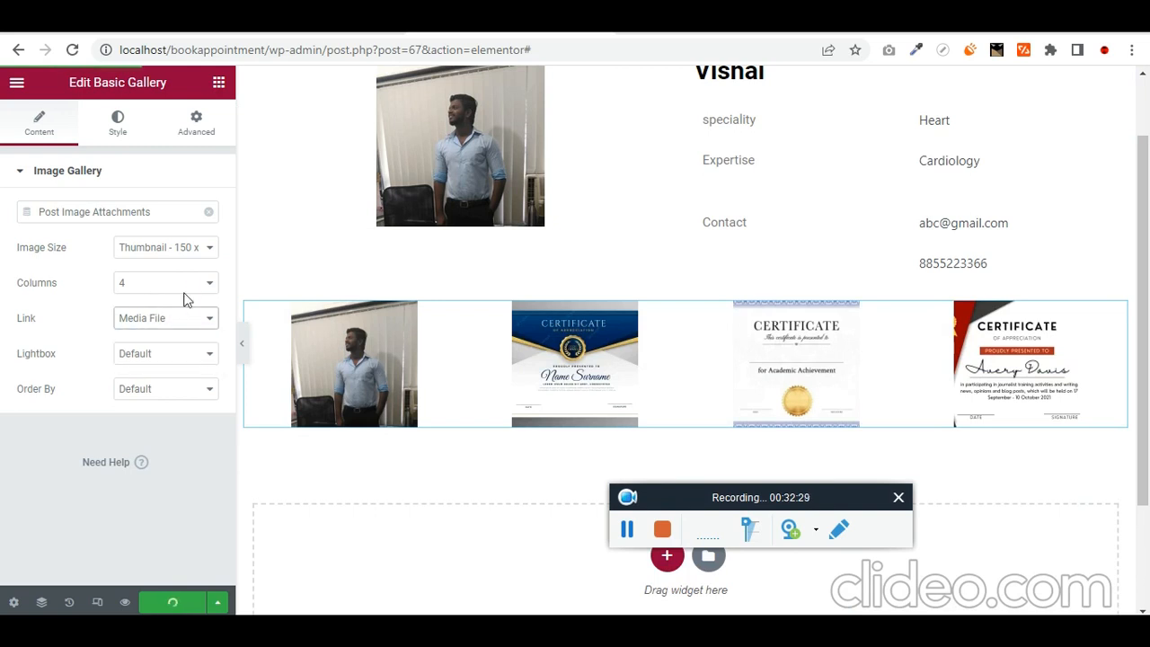
click(192, 287)
click(192, 287)
scroll(701, 393, up, 1)
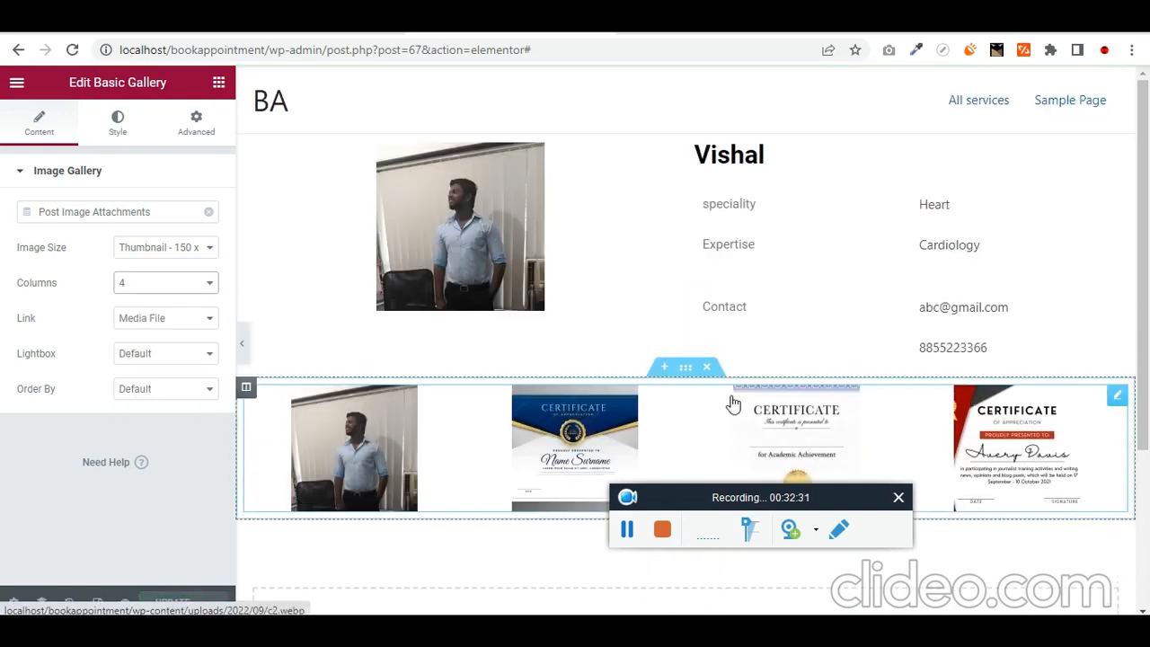
- Duplicate the gallery column into two side-by-side columns and preview a certificate in the lightbox
scroll(719, 396, down, 3)
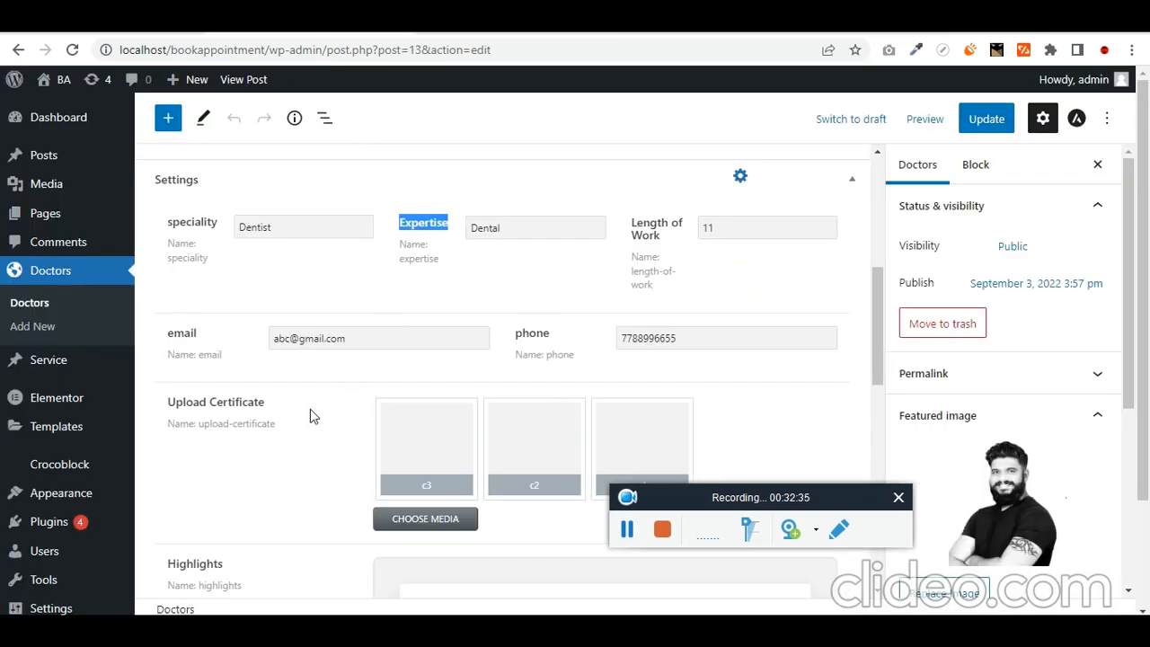
scroll(312, 415, down, 2)
scroll(516, 405, down, 2)
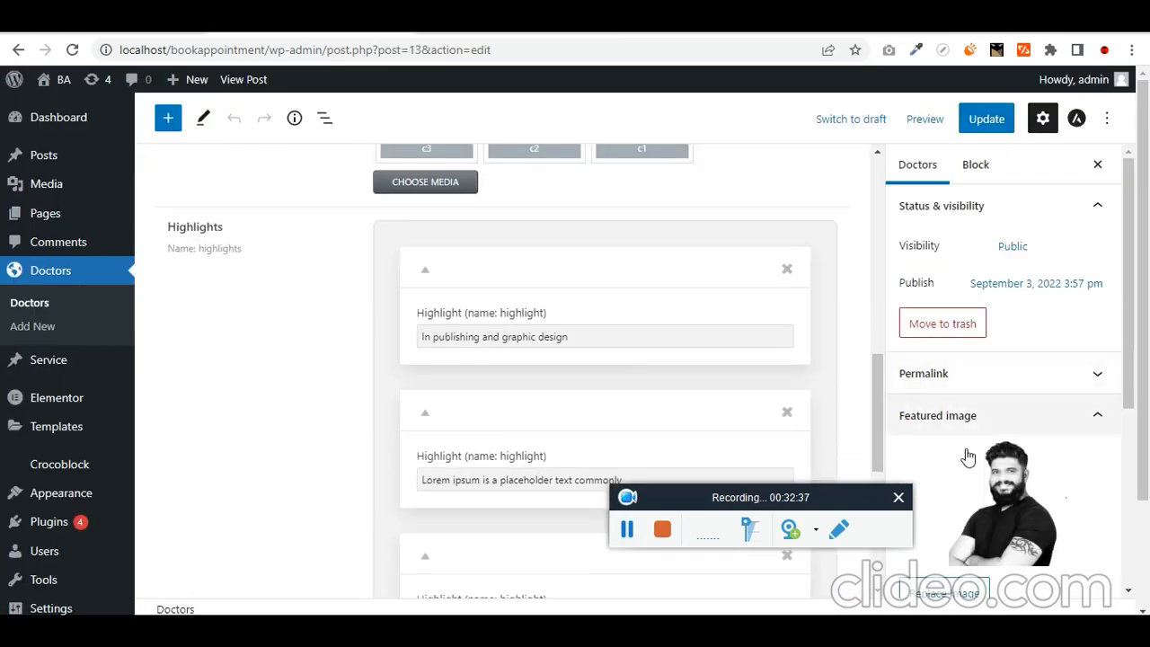
scroll(992, 462, down, 3)
scroll(341, 367, up, 4)
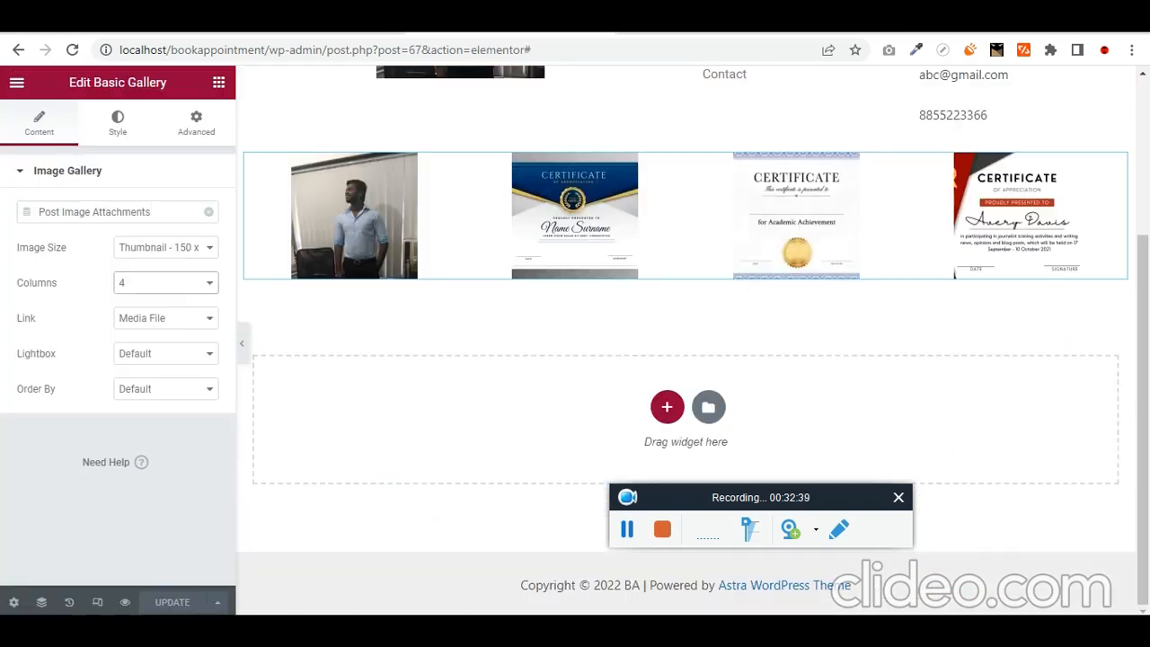
scroll(588, 296, up, 3)
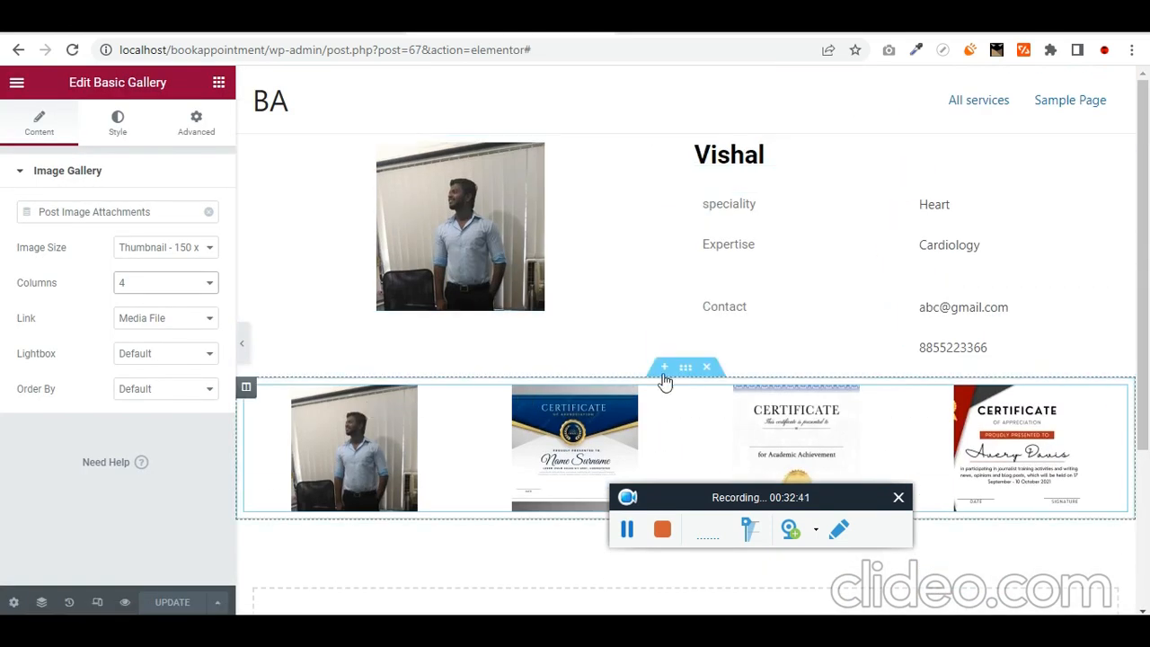
right_click(246, 391)
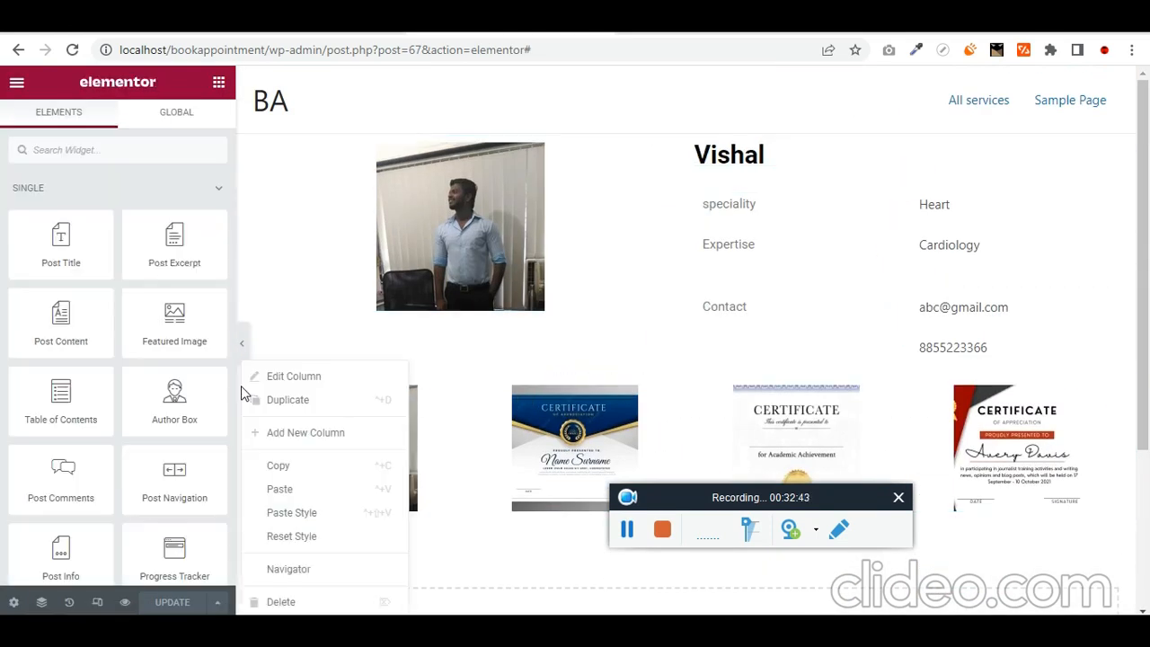
click(314, 406)
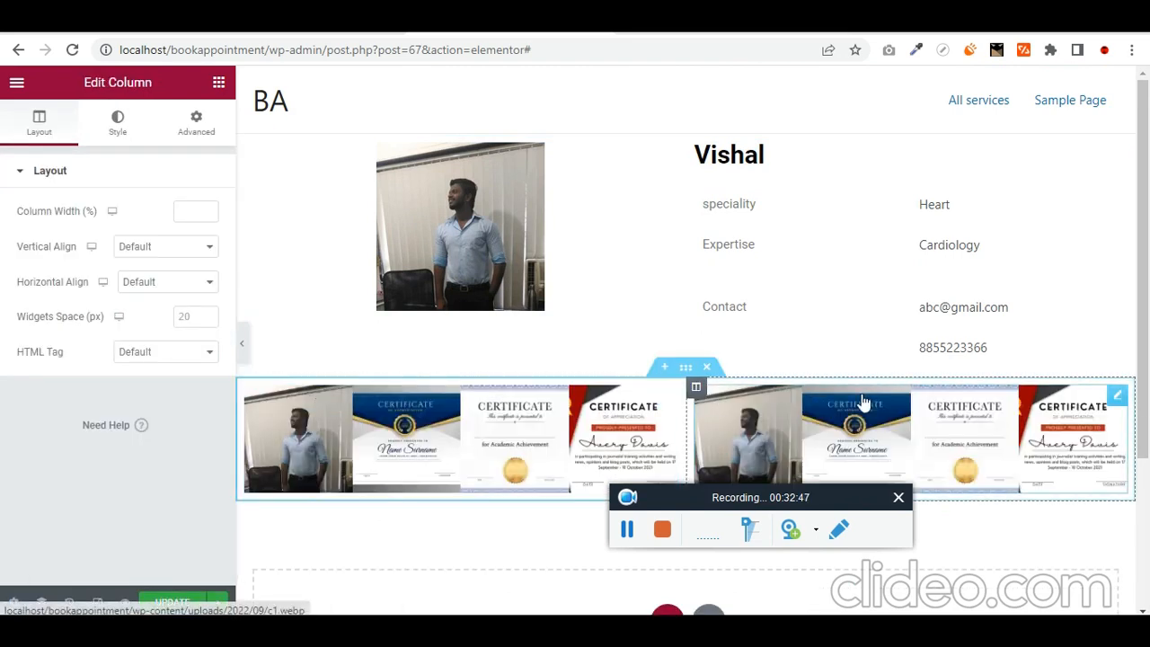
click(862, 393)
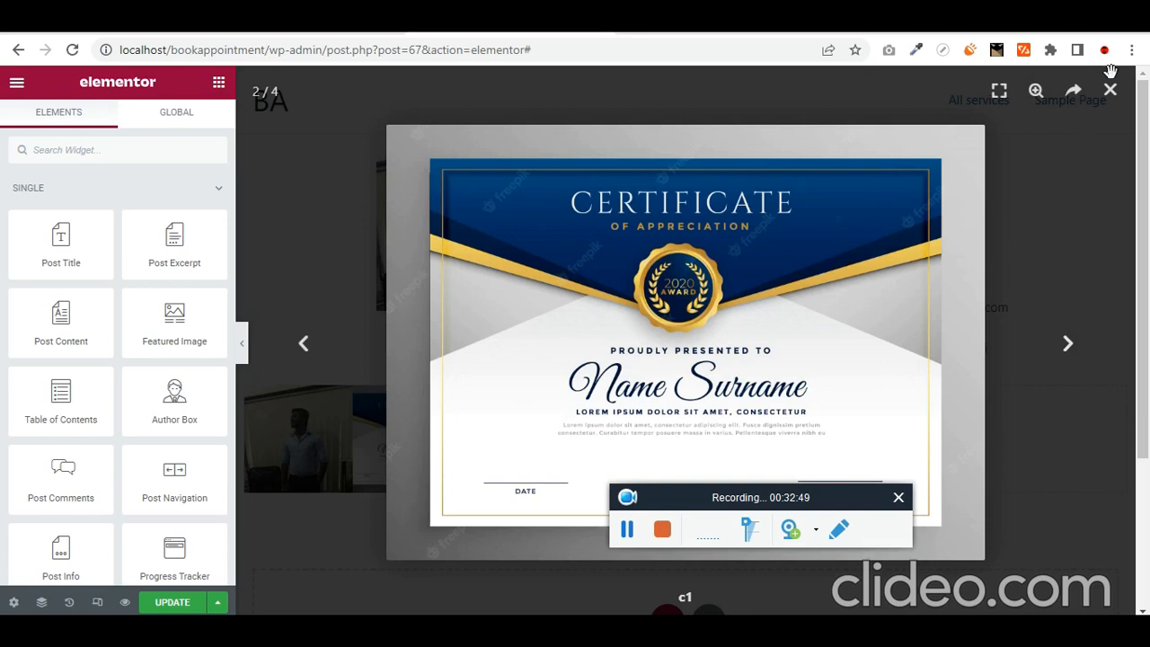
click(1112, 91)
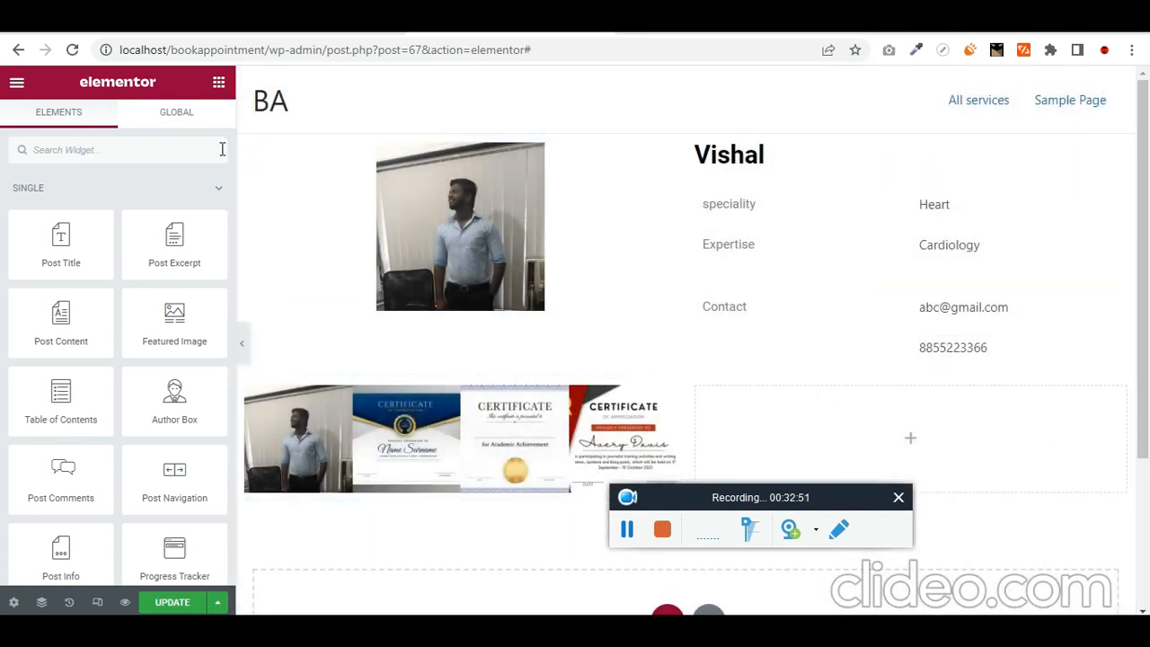
- Place a Dynamic Field in the empty right column with Meta Data as its source
click(166, 146)
text(dyna)
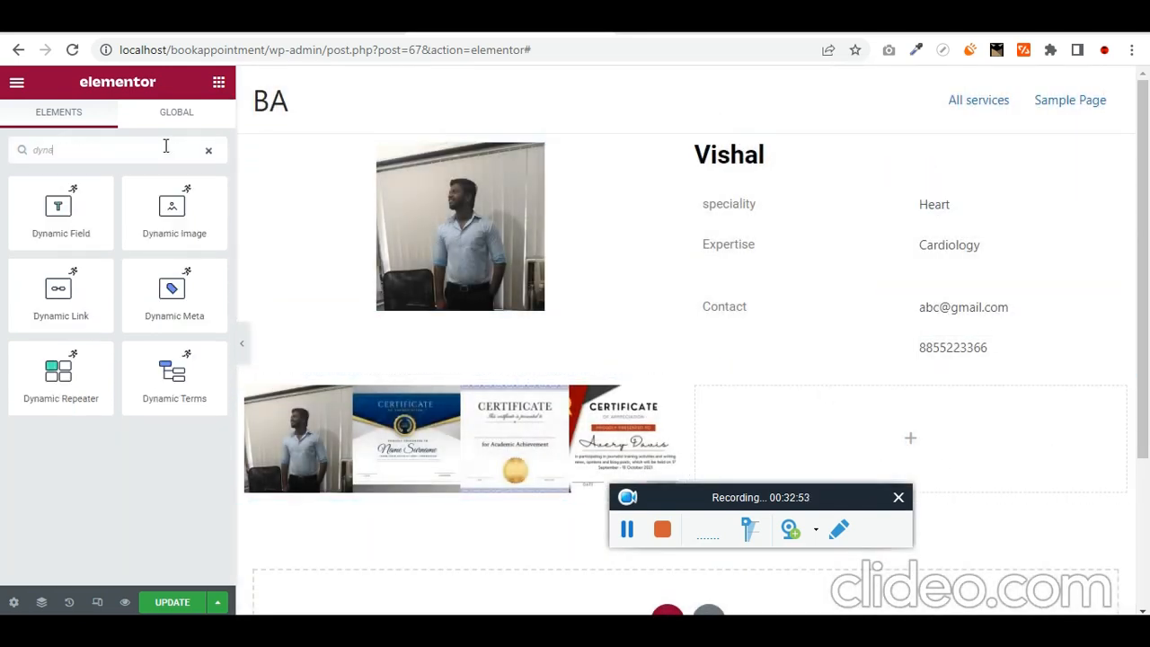
drag(61, 211, 958, 449)
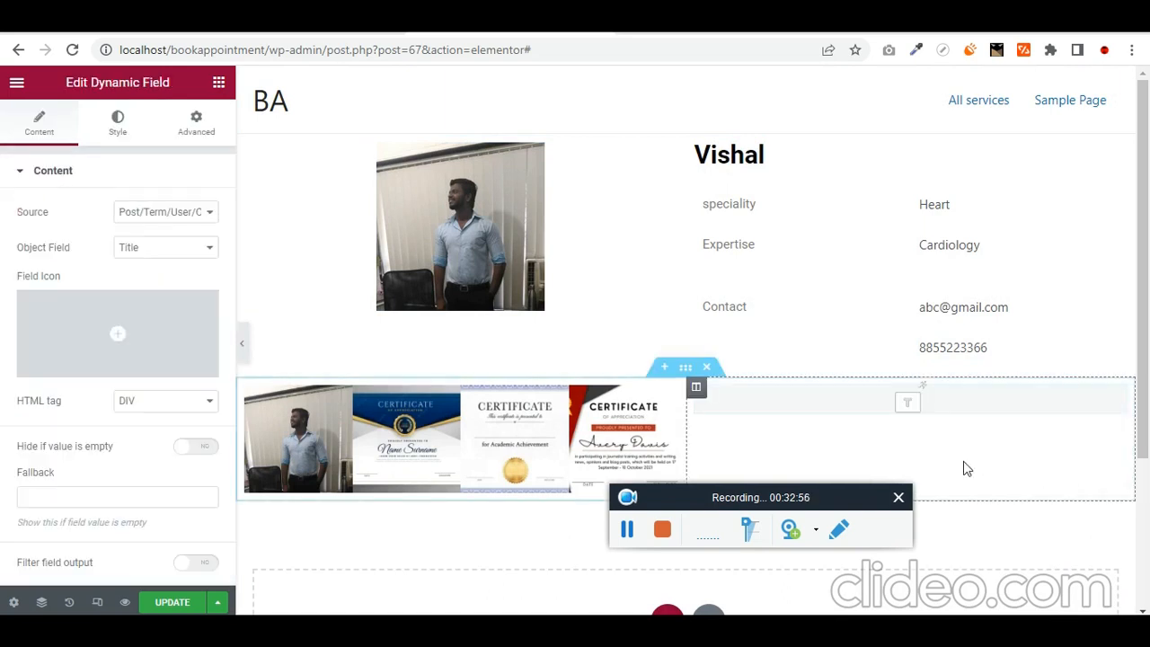
click(171, 215)
click(171, 242)
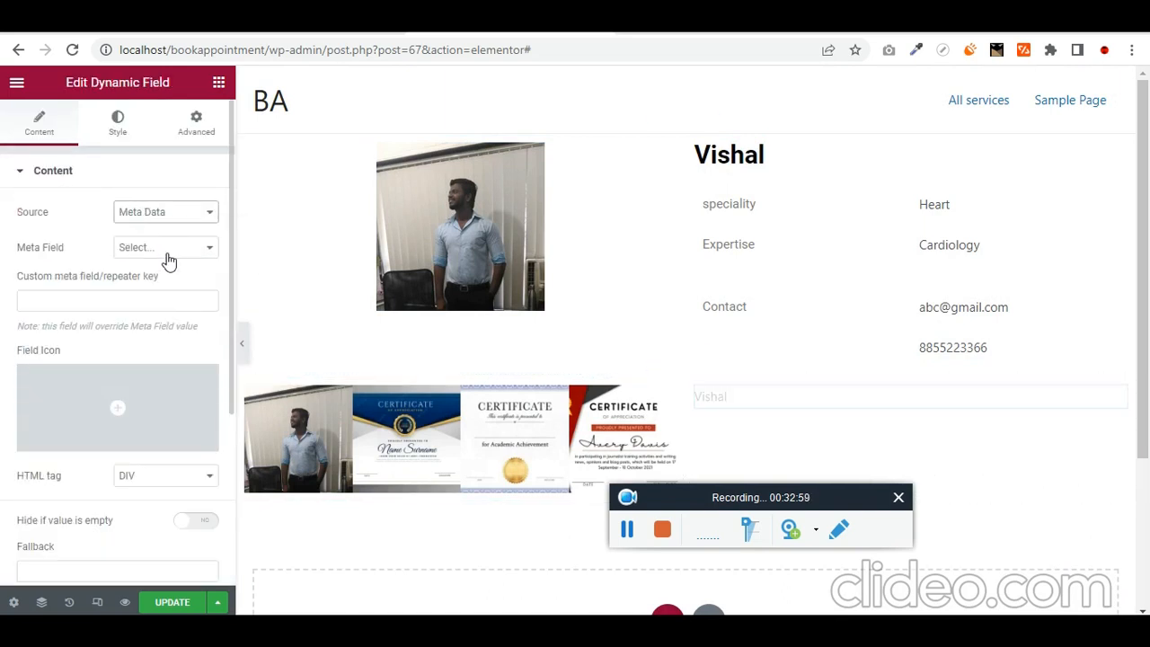
- Choose Related Doctors as the field's meta field, keeping Meta Data as the source
click(168, 257)
key(r)
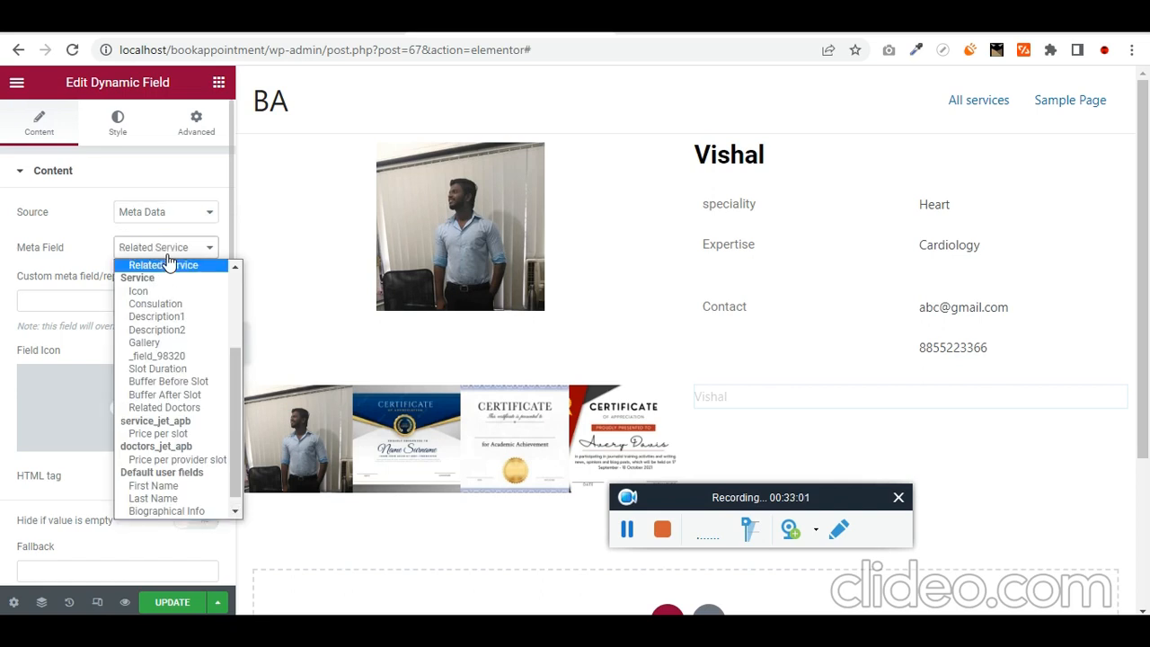
key(r)
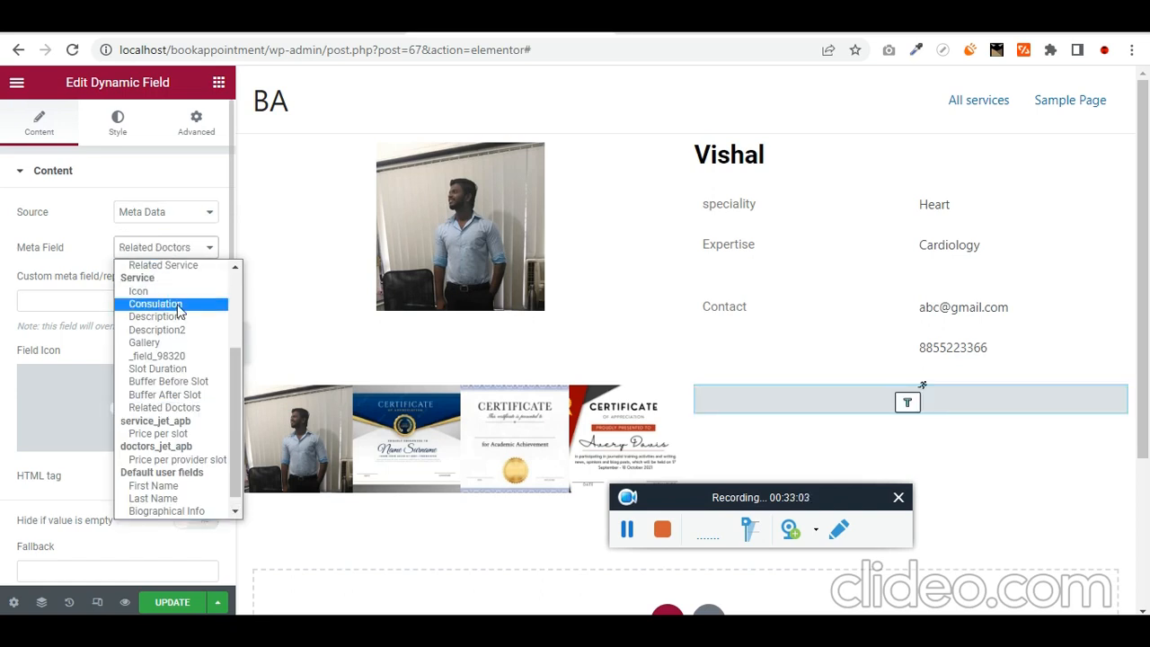
scroll(180, 315, up, 3)
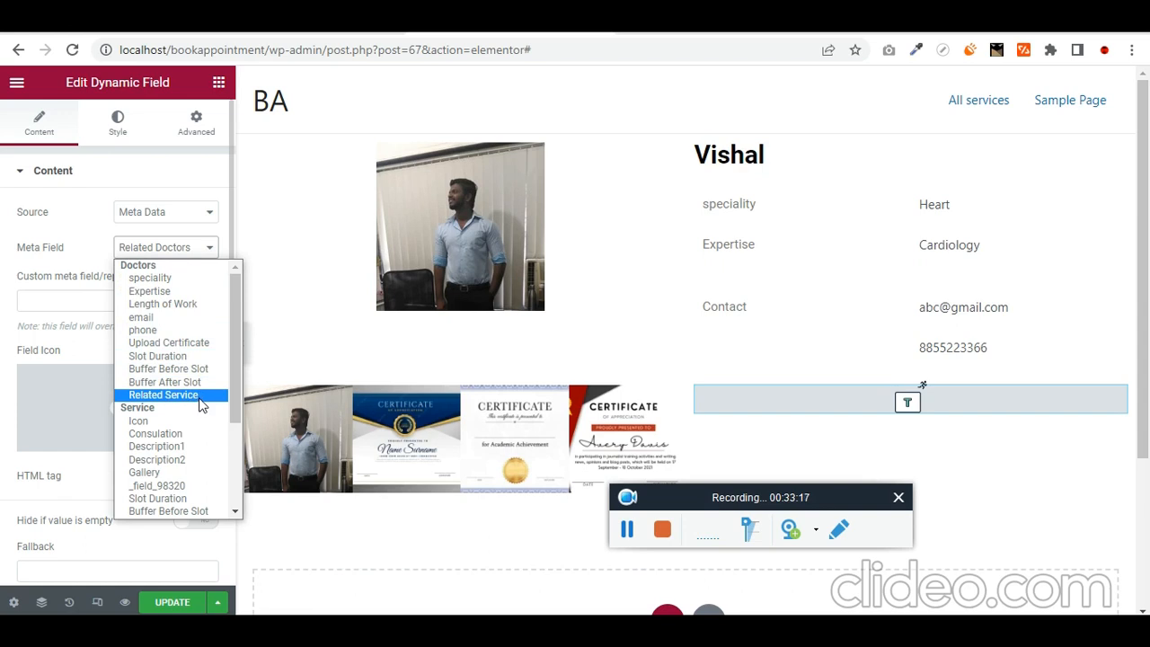
scroll(203, 407, down, 3)
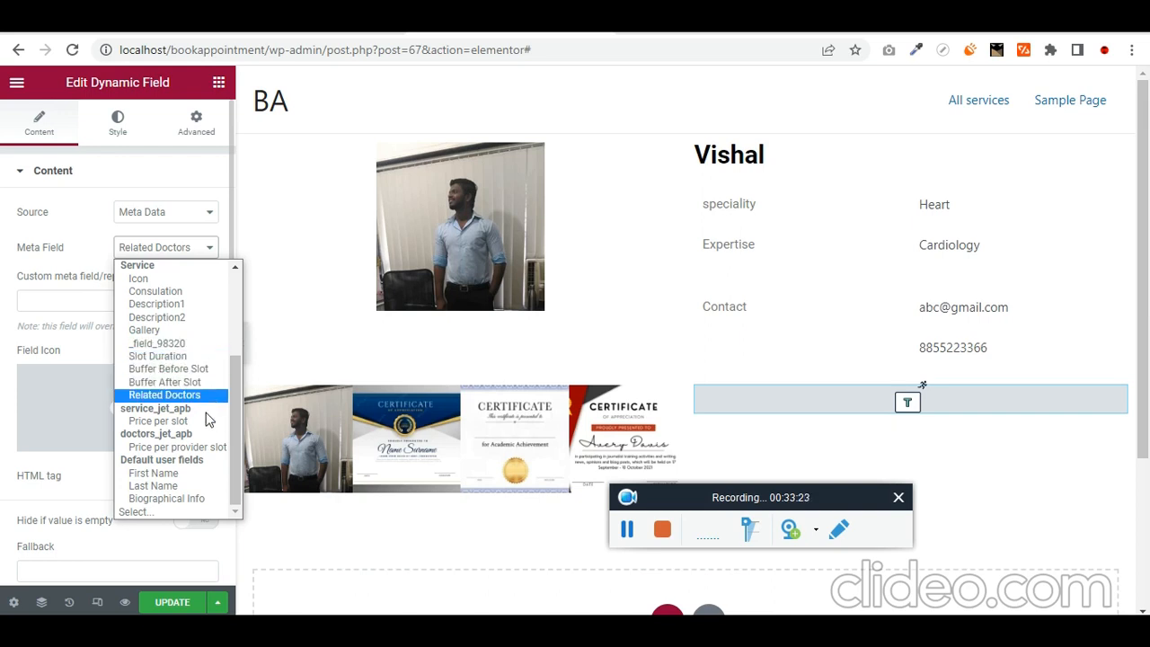
click(64, 385)
click(191, 216)
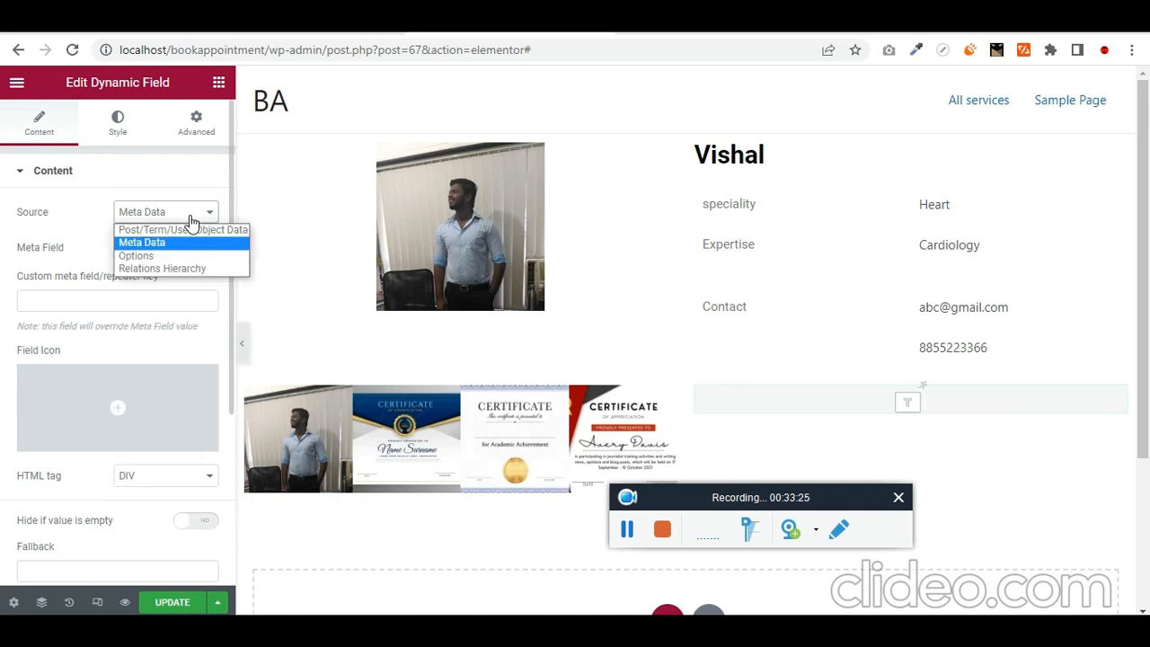
click(190, 218)
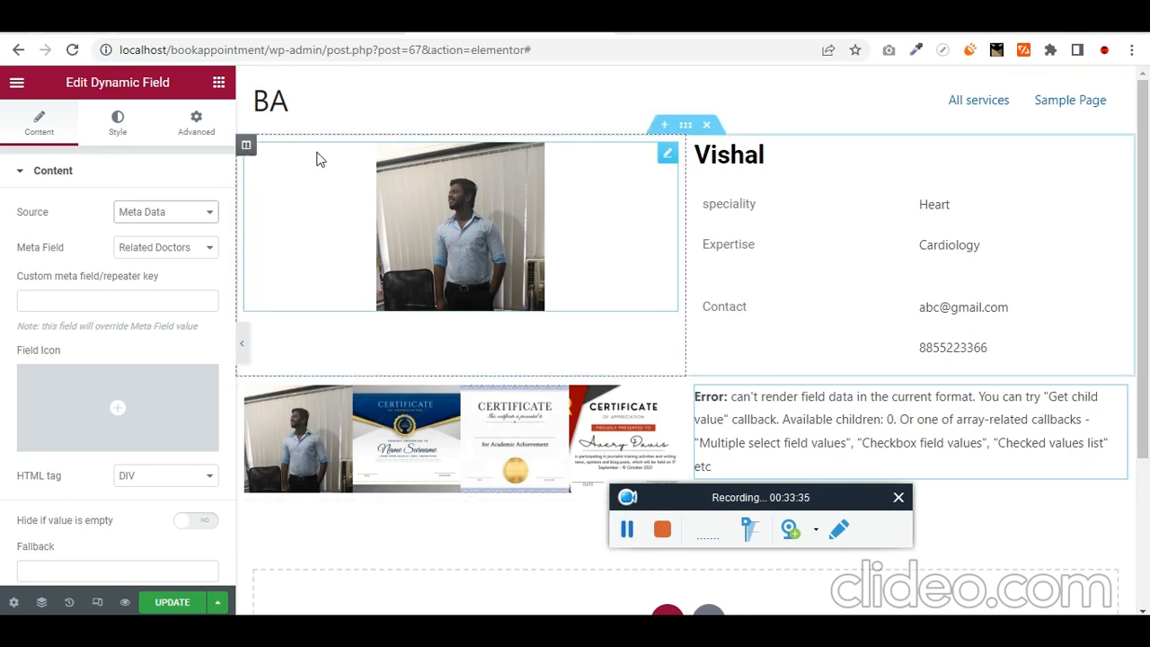
- Place a Listing Grid widget in the right column above the error message
click(218, 83)
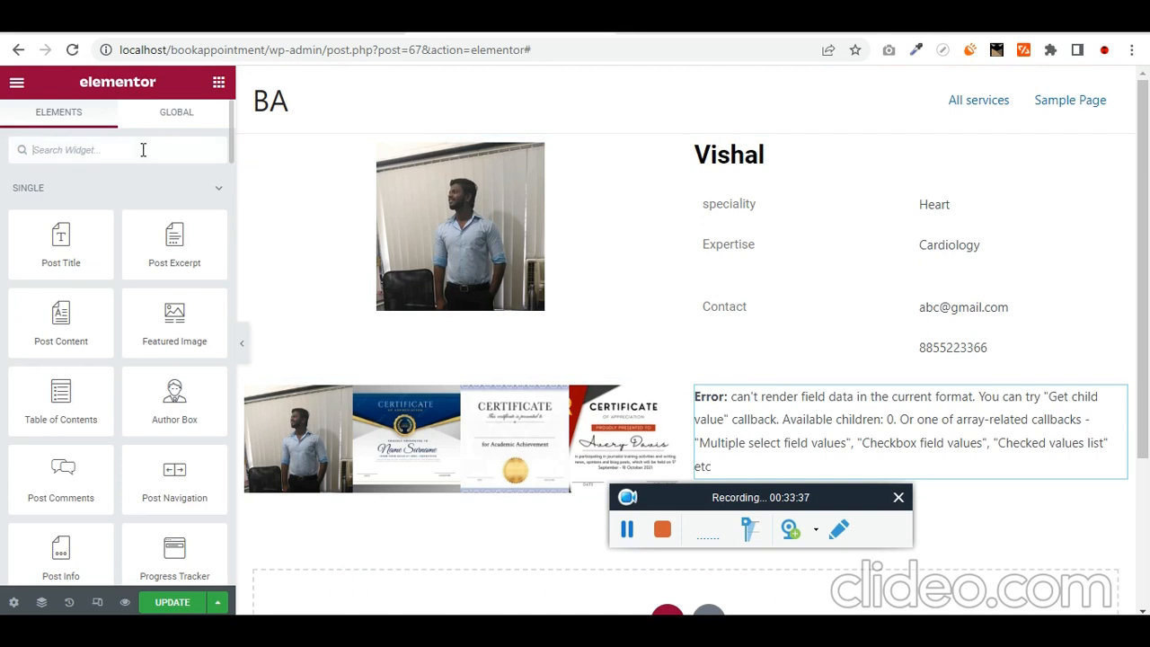
text(list)
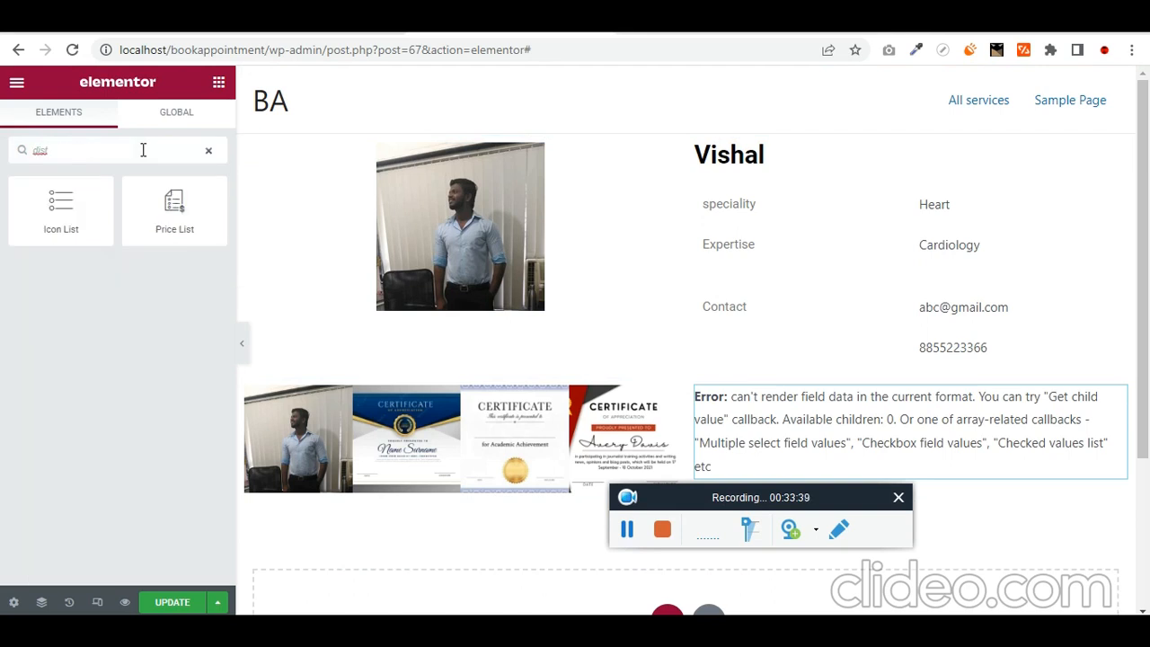
drag(172, 203, 160, 260)
double_click(133, 153)
text(list)
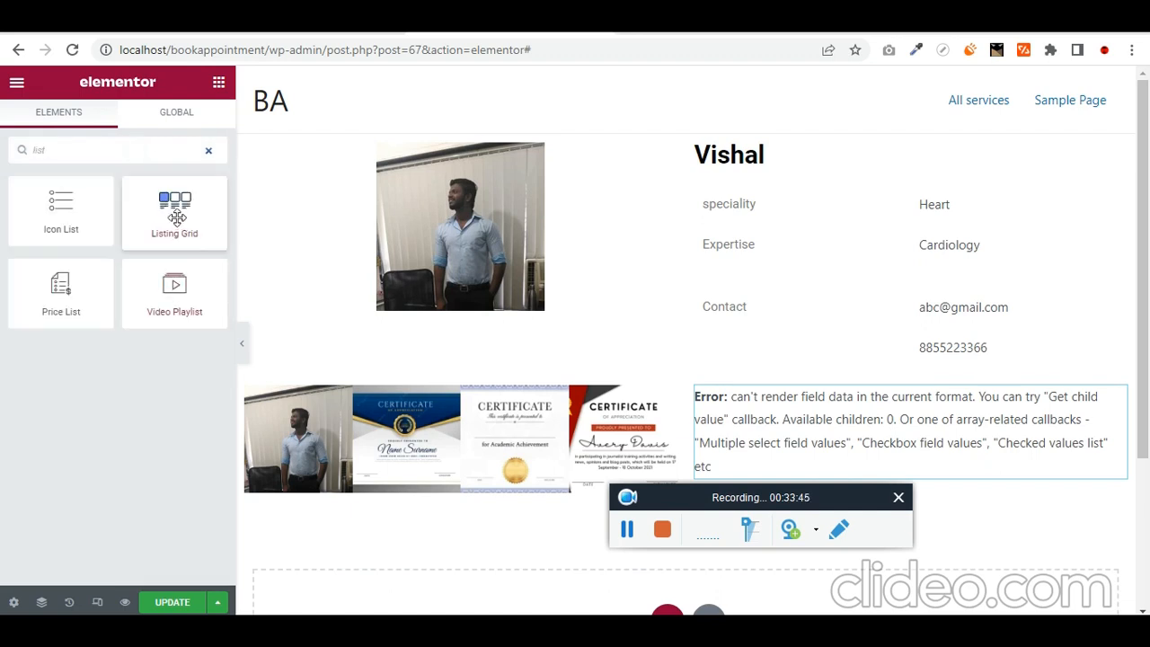
drag(177, 219, 892, 430)
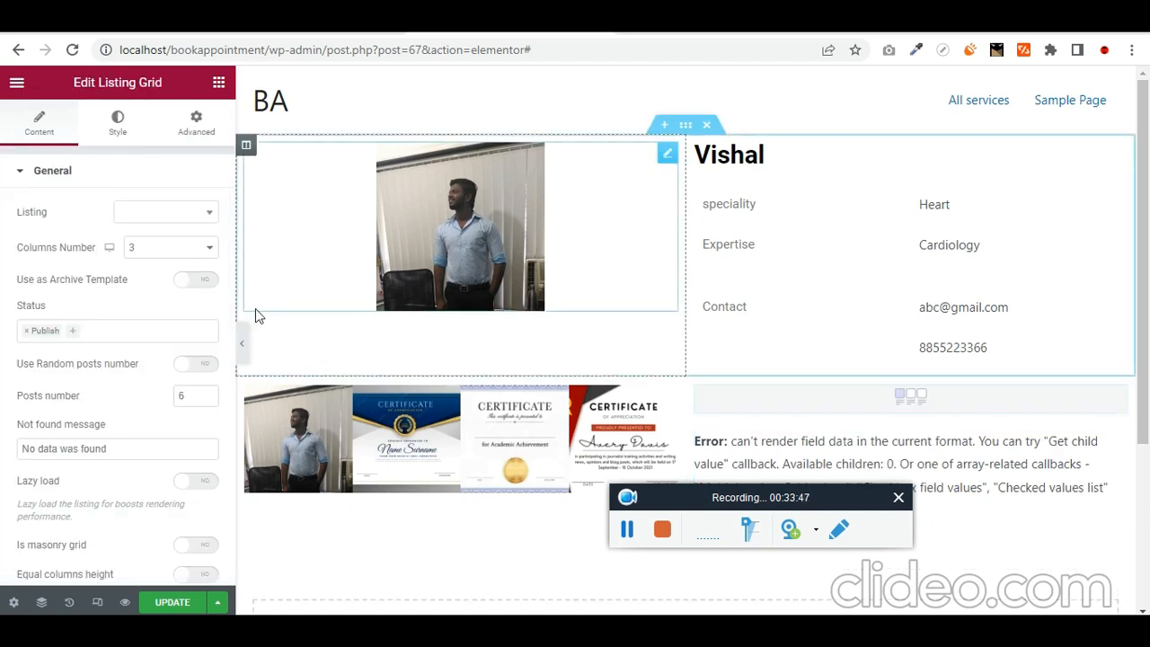
- Search the Listing dropdown for 'high', then select the 'highlights' field name on the doctor post
click(197, 214)
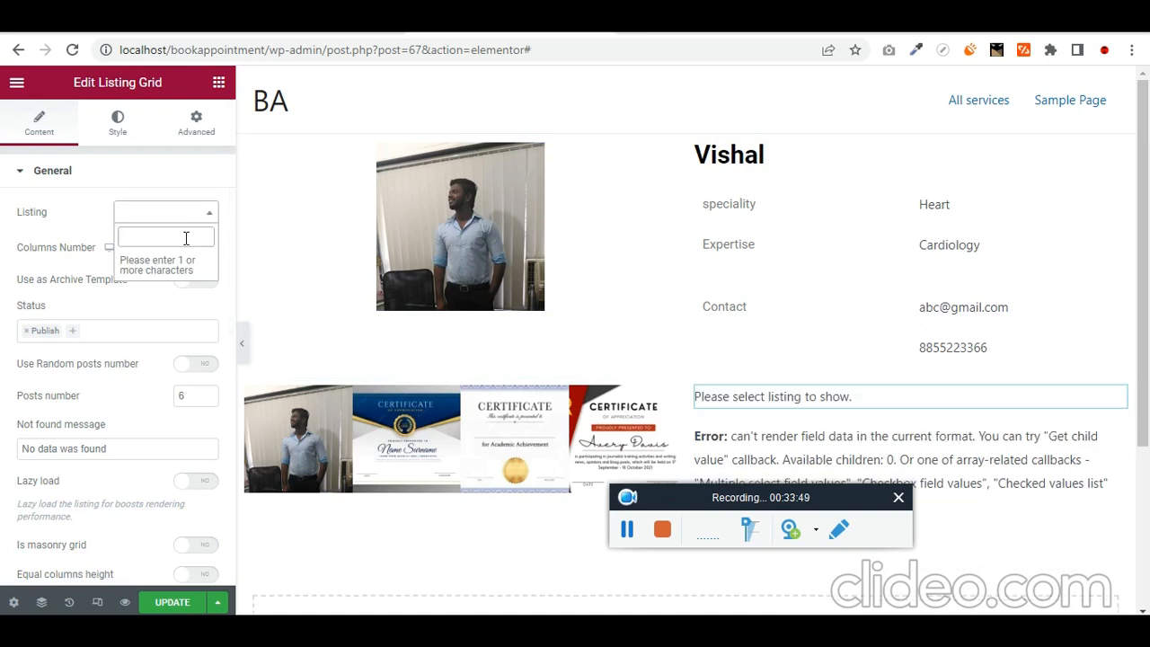
text(high)
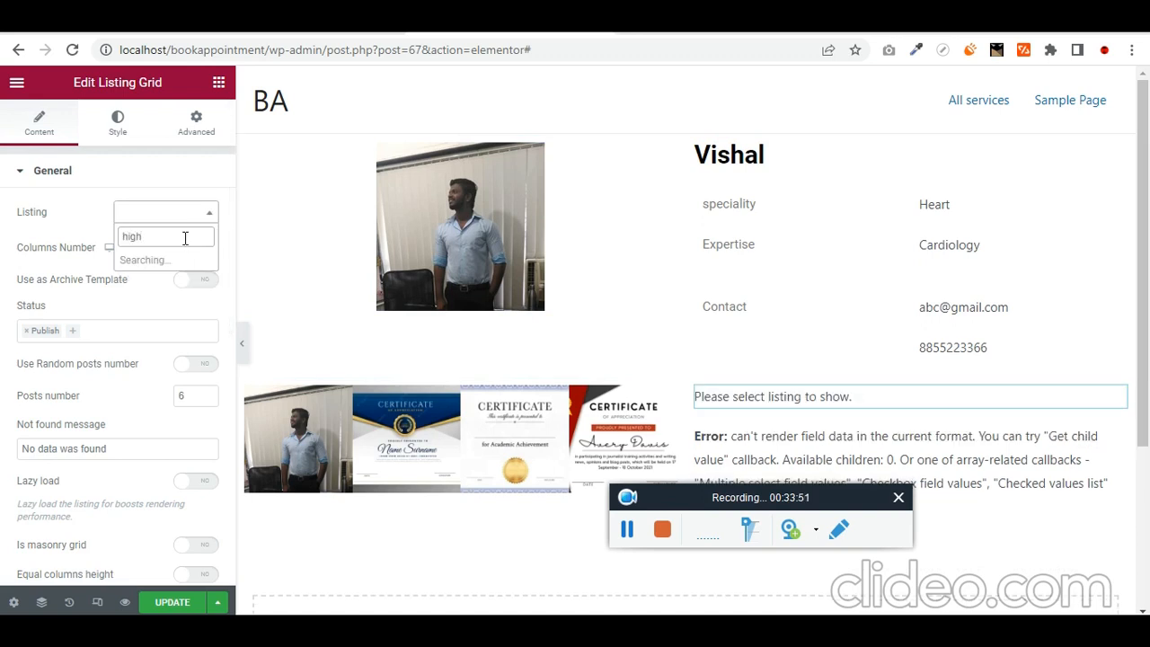
key(BackSpace)
key(BackSpace)
key(BackSpace)
key(BackSpace)
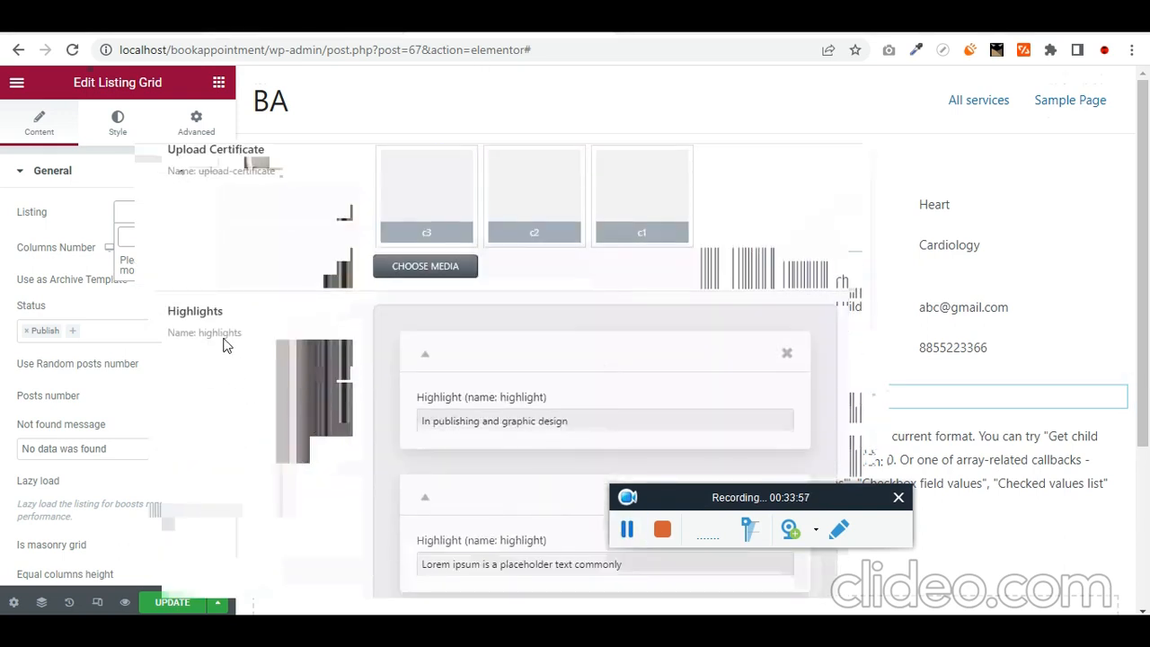
double_click(224, 335)
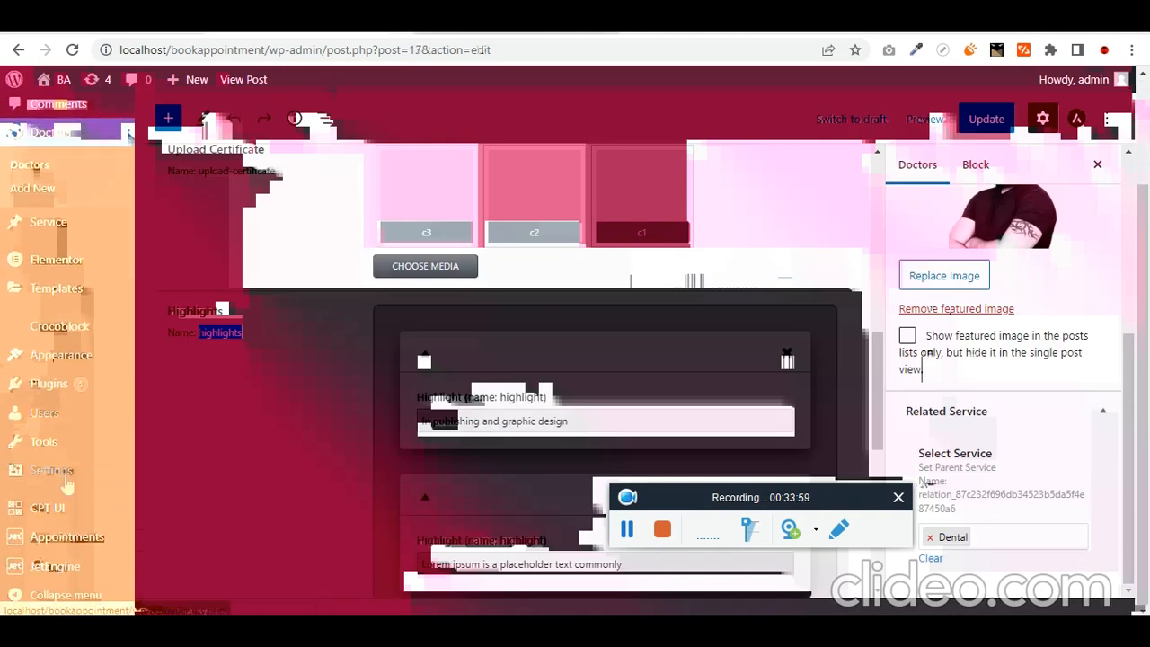
- Create a new JetEngine listing item named 'highlights' from a Doctors Repeater Field source
mouse_move(79, 552)
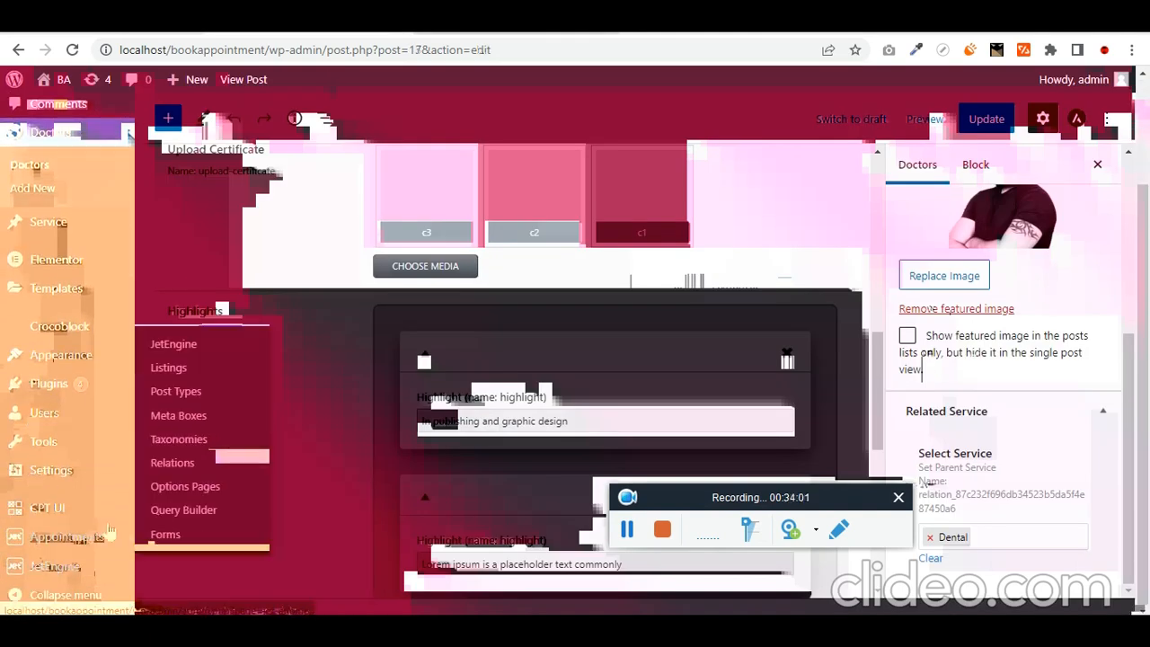
click(206, 367)
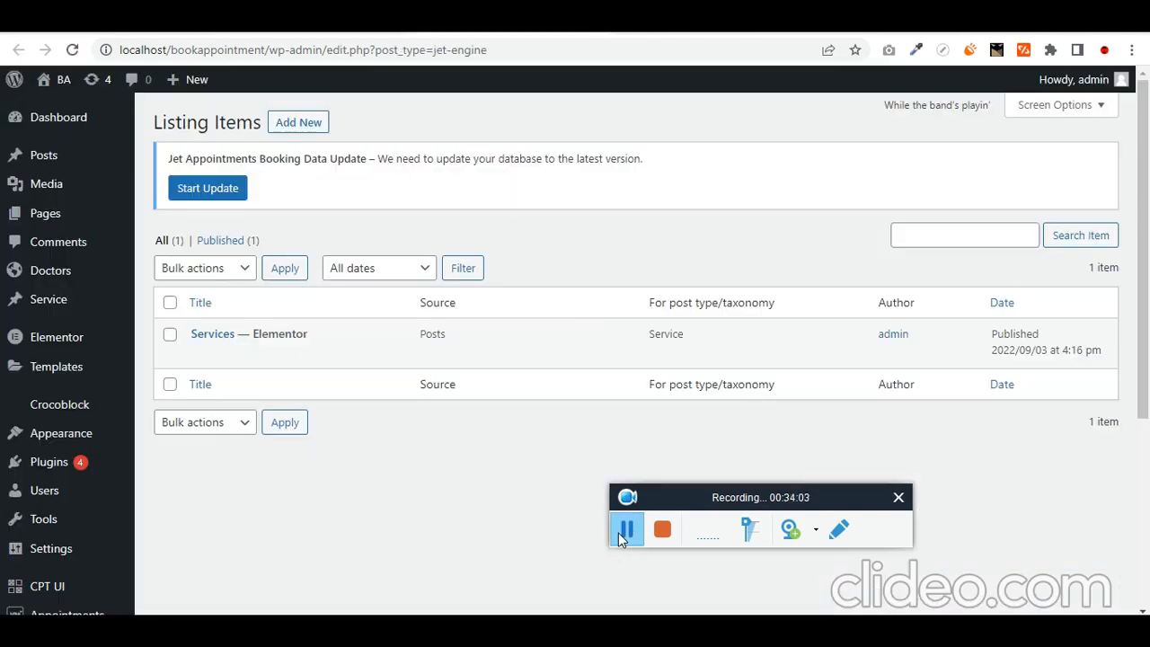
click(291, 129)
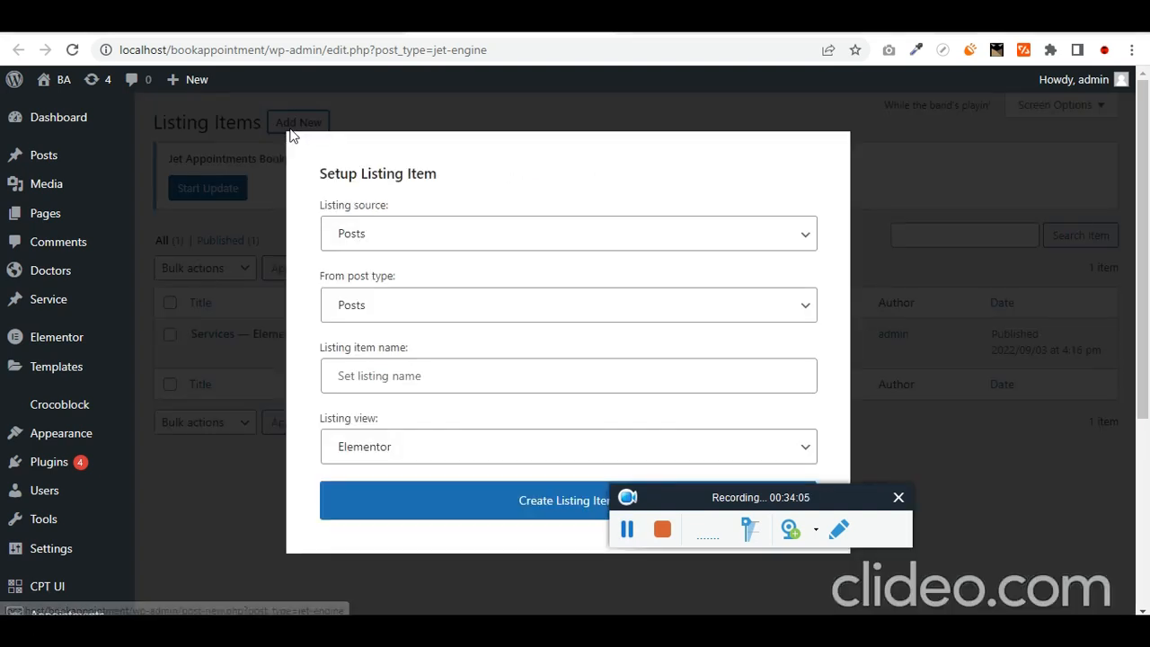
click(444, 241)
click(416, 326)
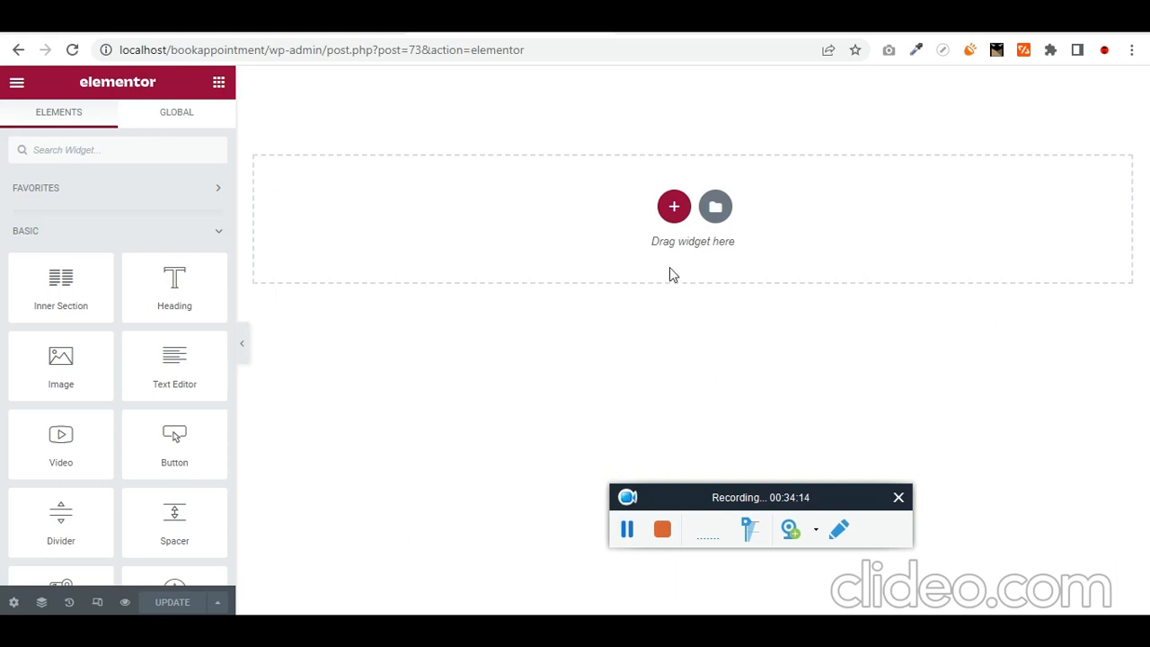
- Add a single-column section to the empty listing and search the widgets for 'lis'
click(674, 206)
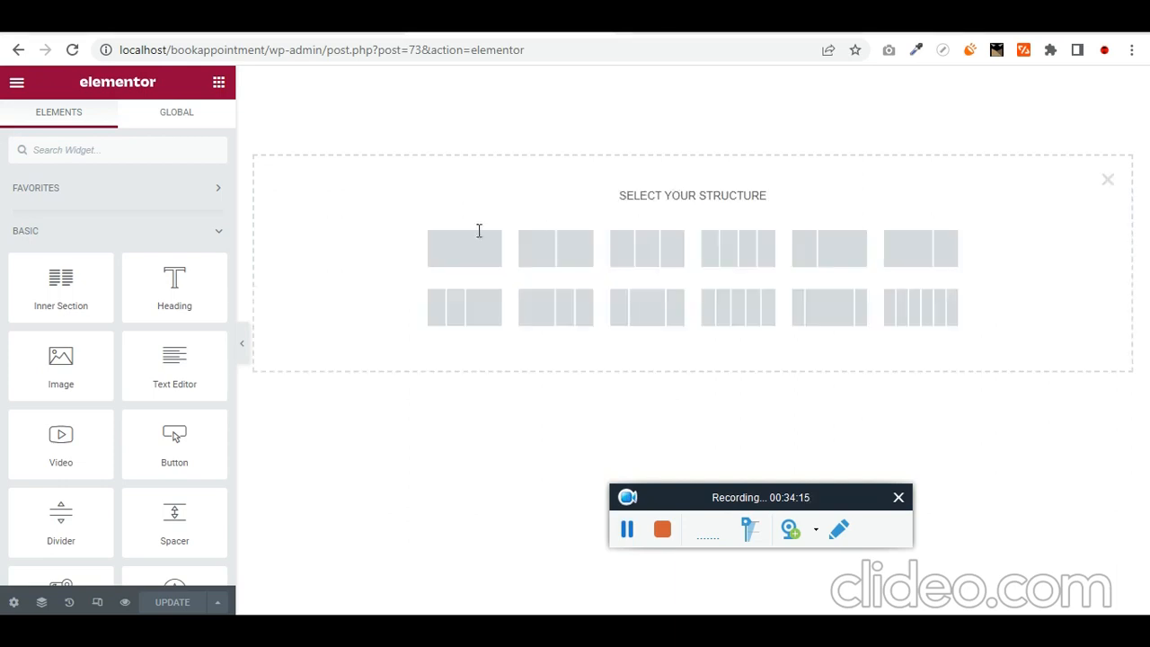
click(474, 261)
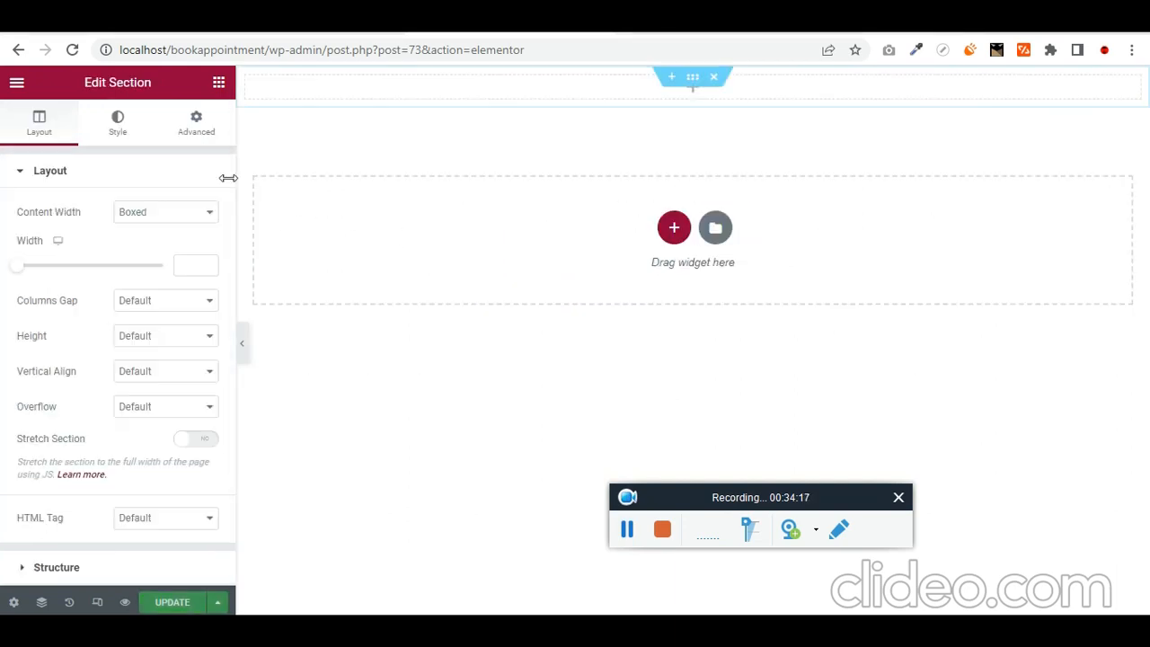
click(218, 84)
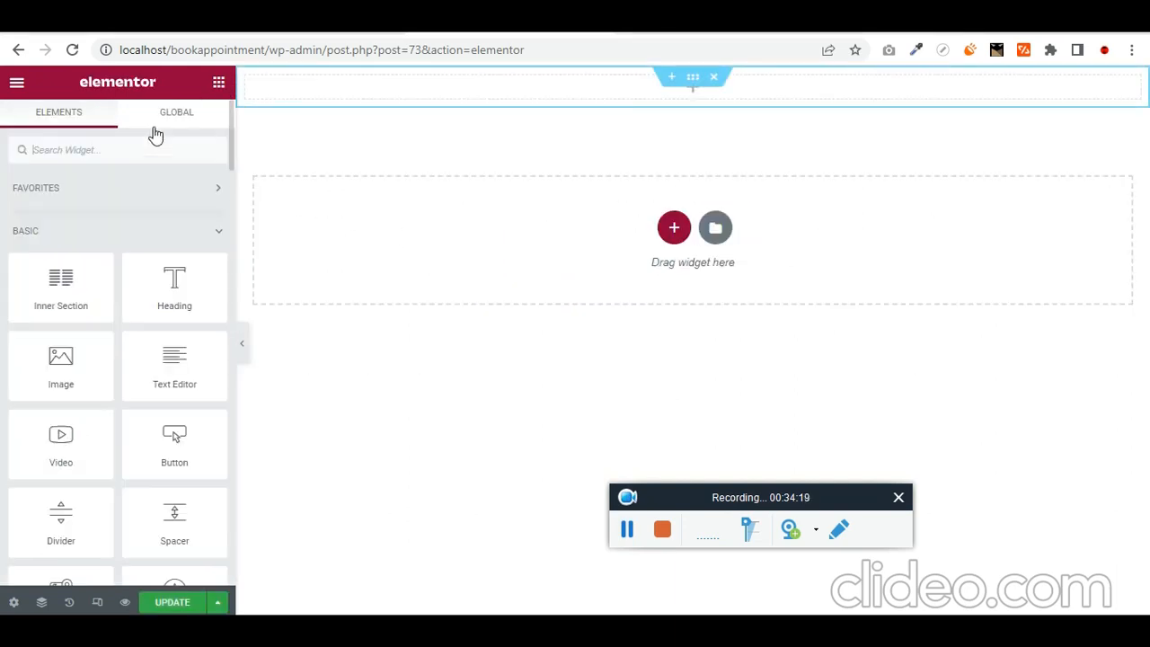
text(lis)
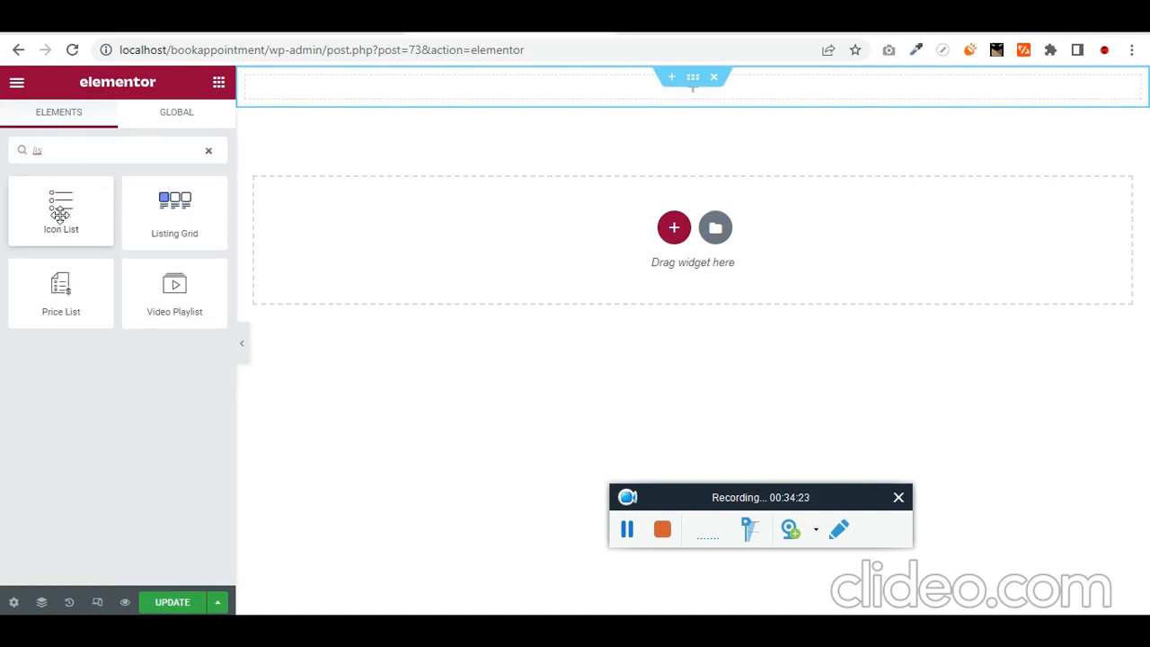
- Drop an Icon List into the section, delete List Items #2 and #3, and open the listing settings
drag(60, 218, 689, 95)
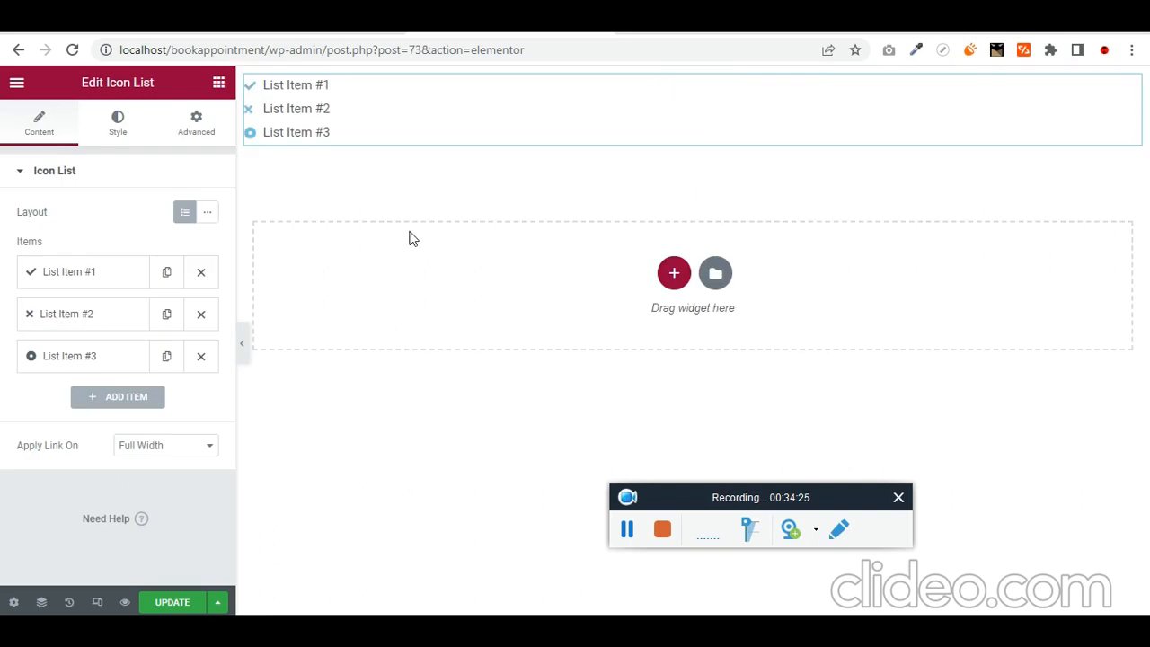
click(208, 313)
click(208, 314)
click(76, 281)
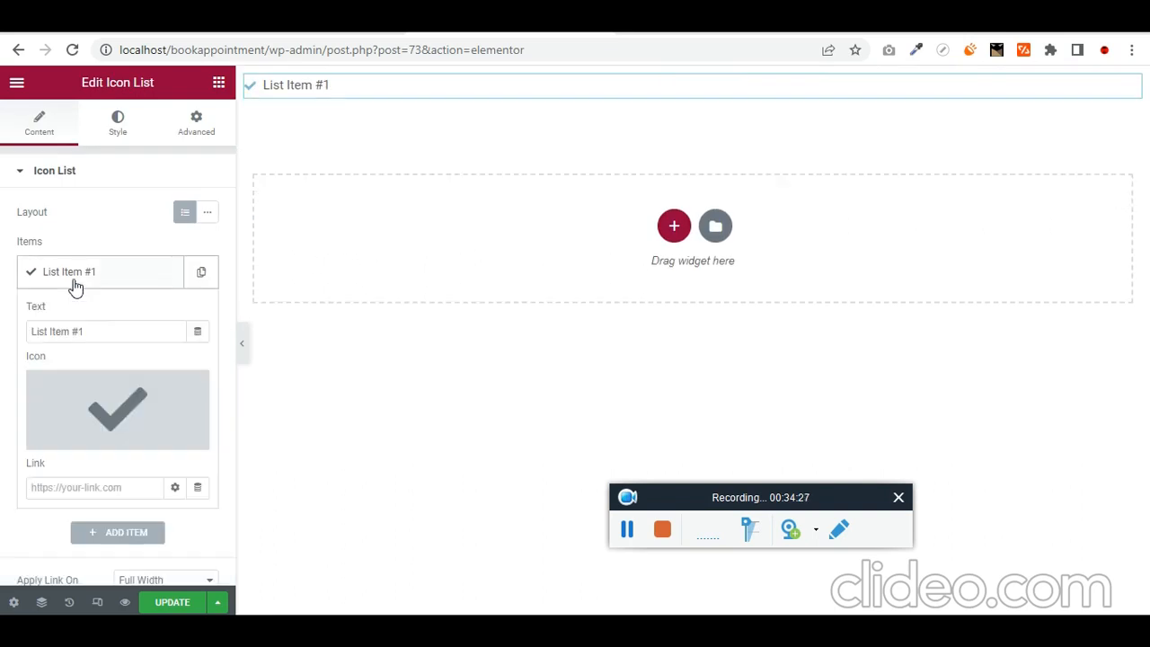
click(198, 332)
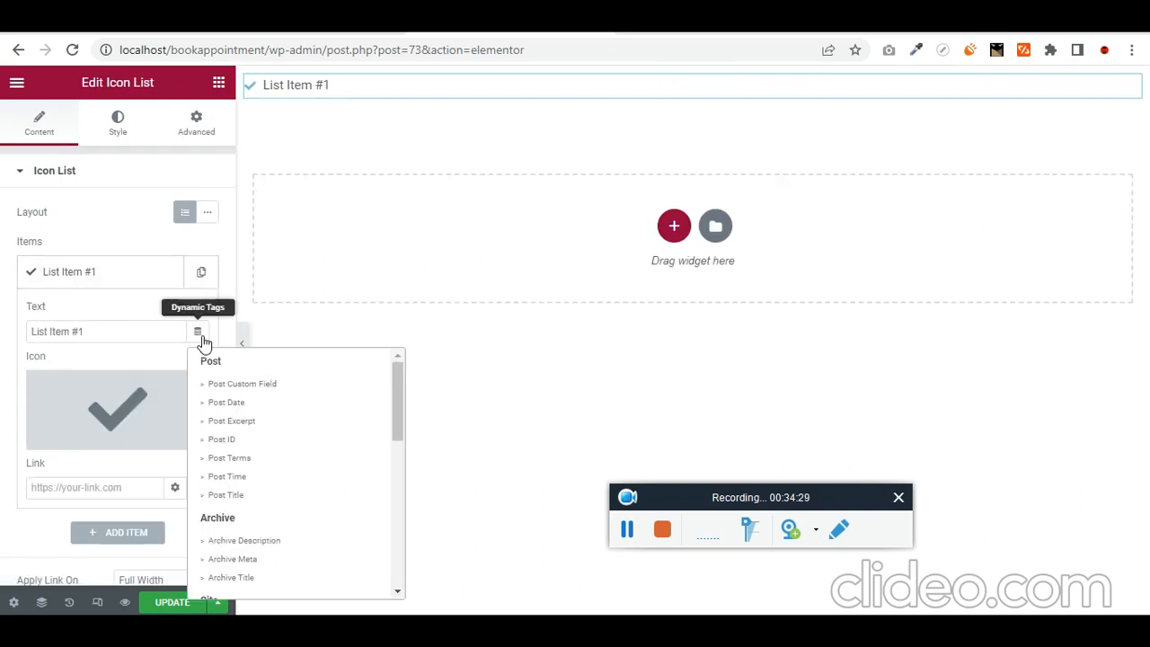
click(3, 287)
click(30, 608)
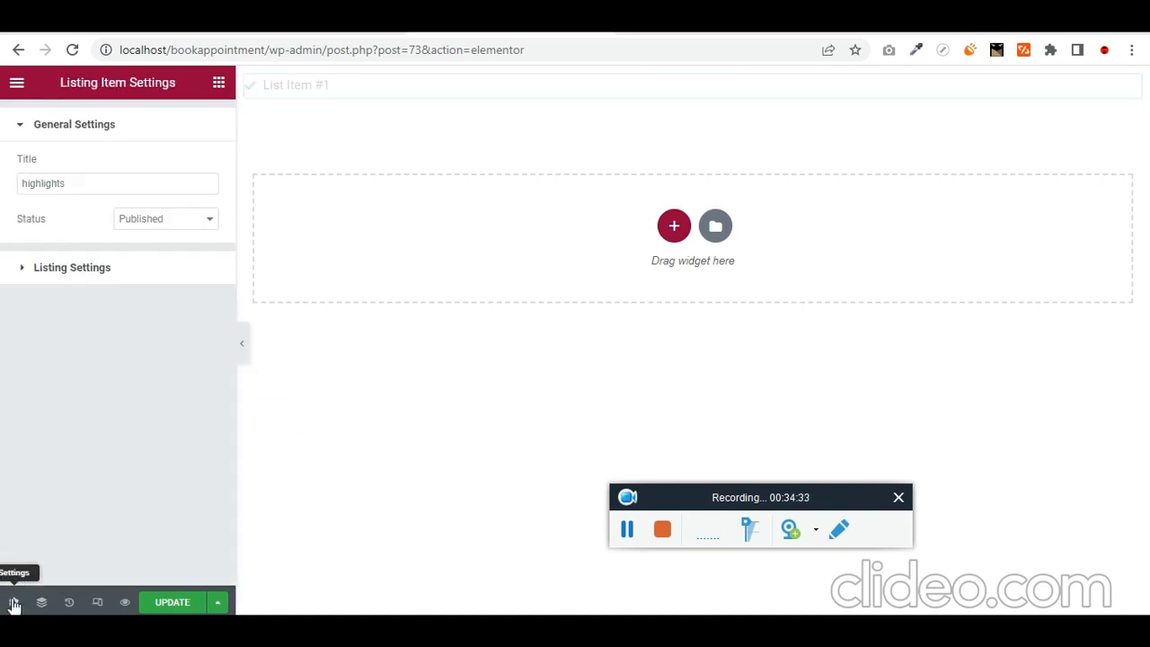
- Set the Repeater field to 'highlights' with JetEngine as the repeater source, then Update
click(24, 277)
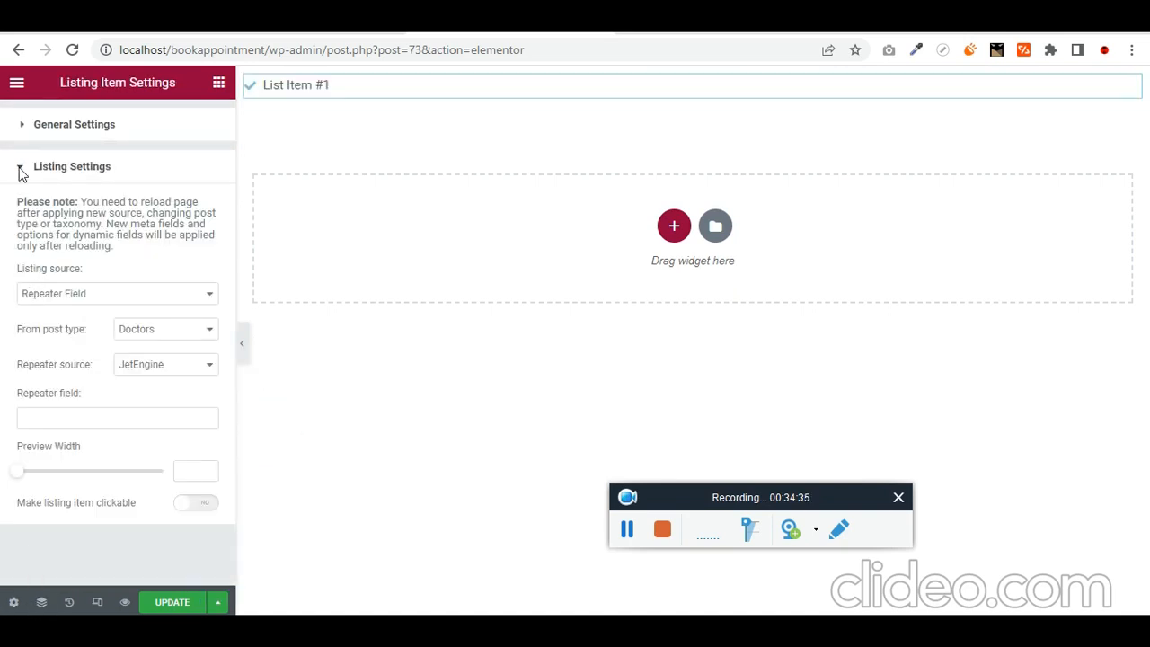
click(26, 131)
click(24, 266)
click(189, 367)
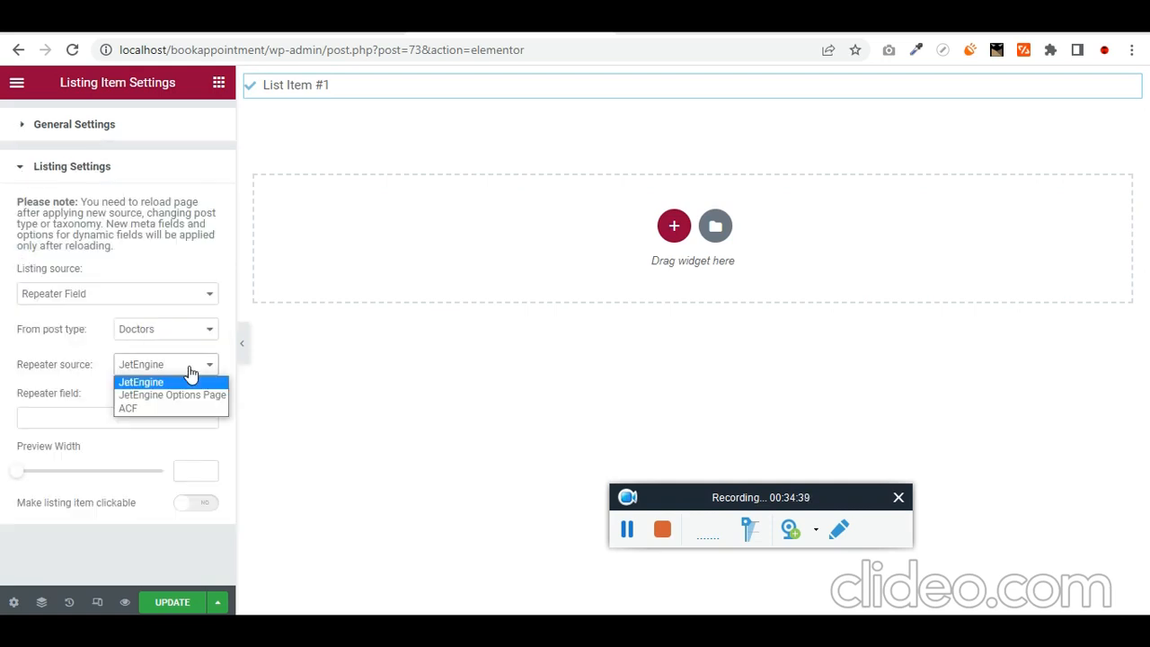
click(189, 369)
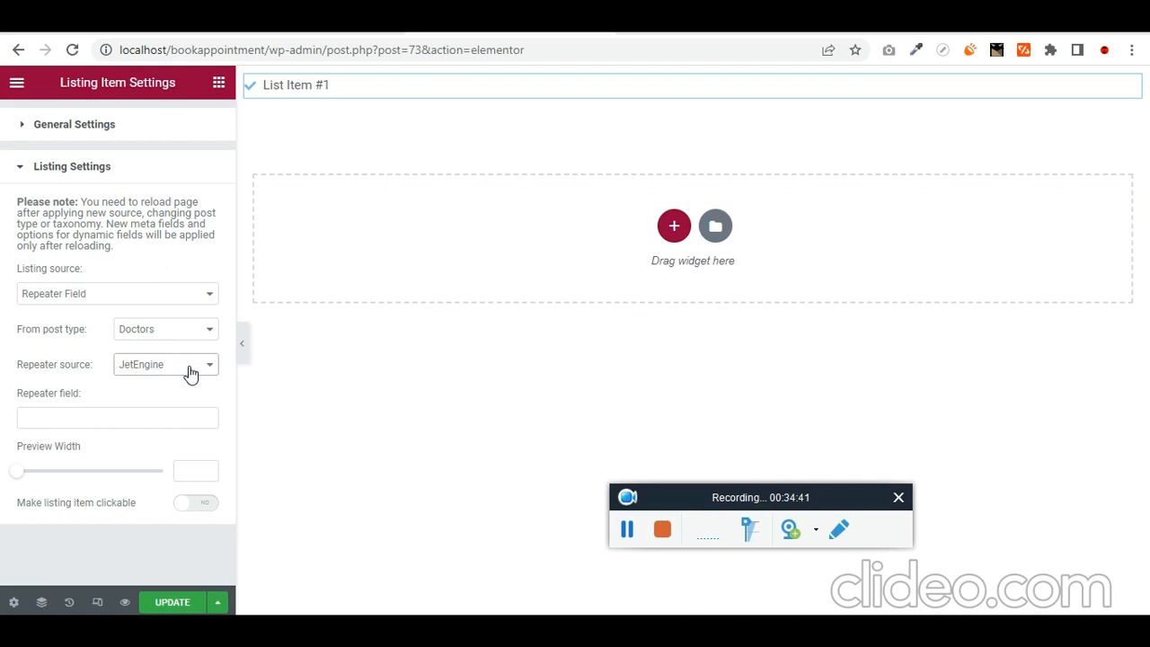
click(147, 418)
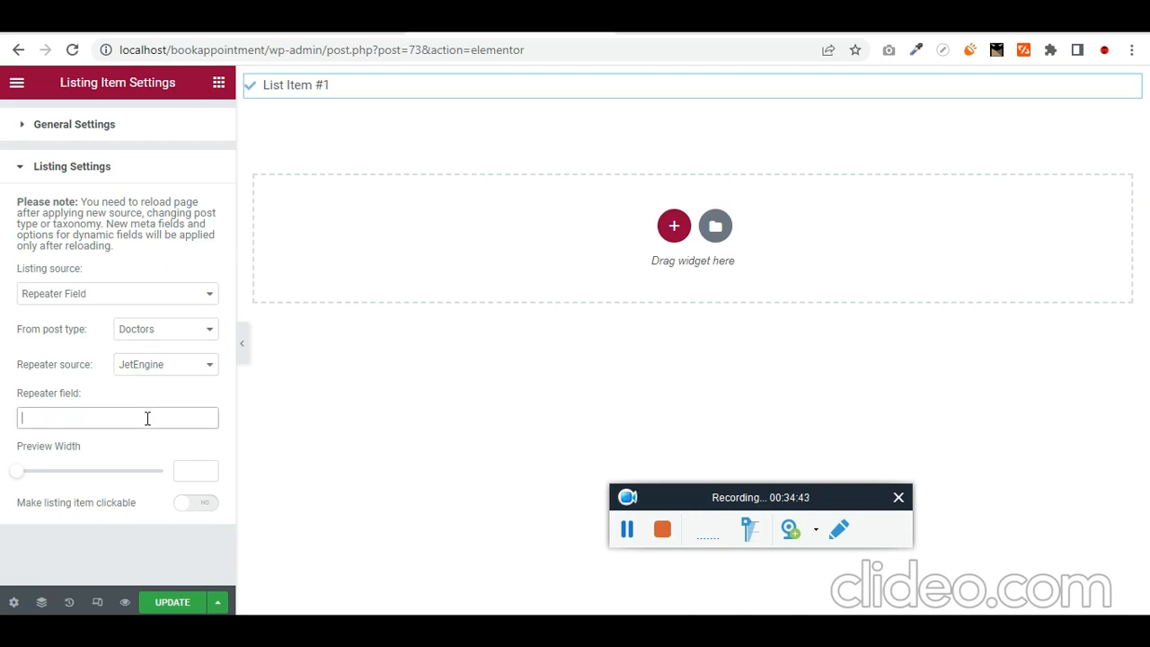
click(310, 21)
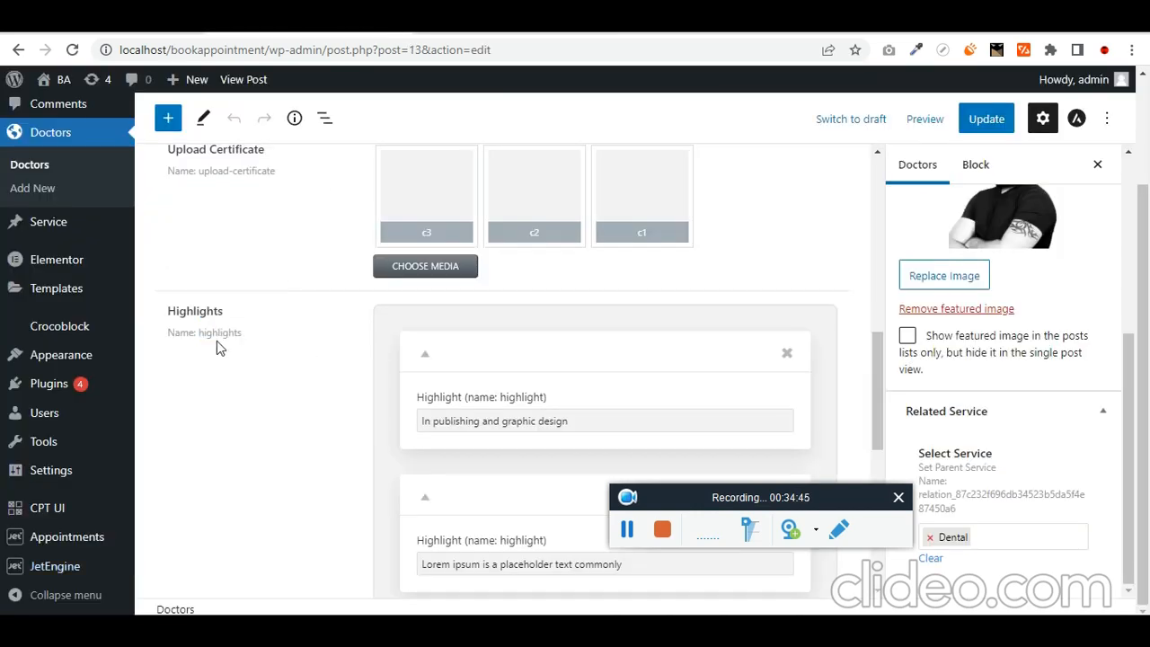
click(442, 33)
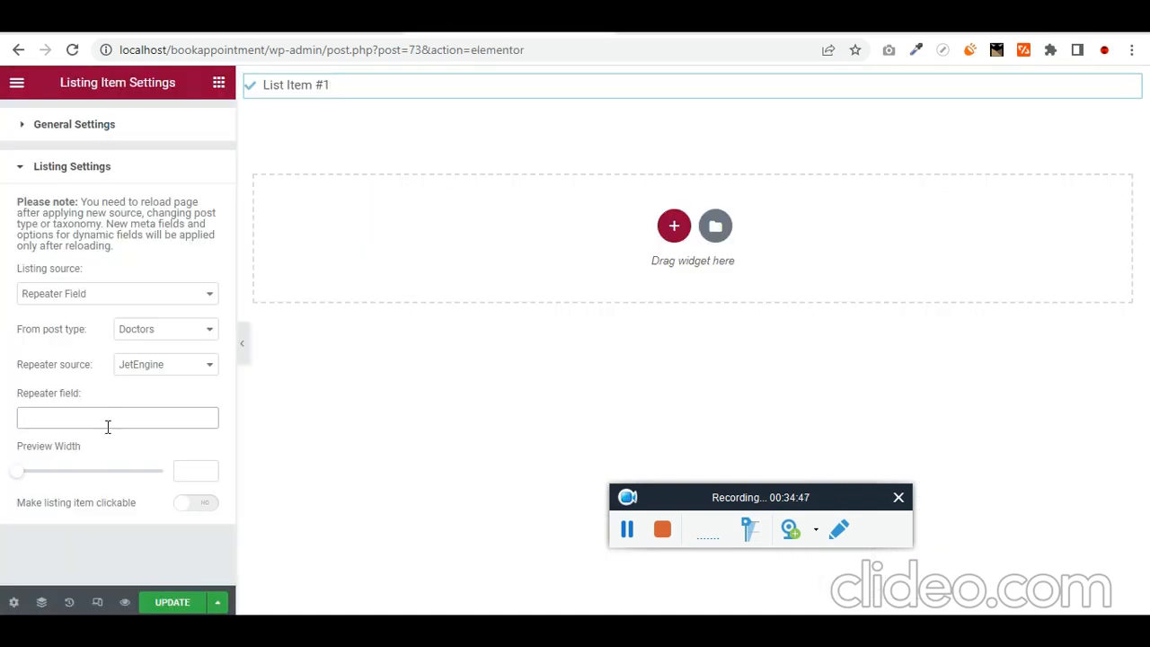
text(highlights)
click(180, 604)
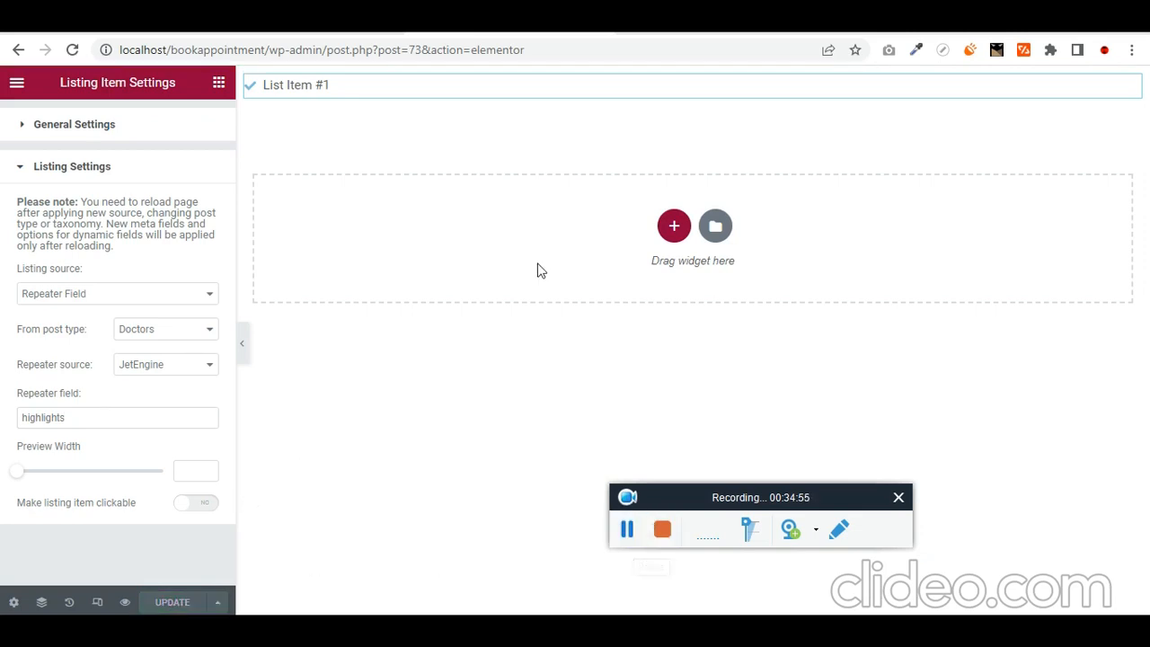
- Place a Dynamic Field widget below List Item #1 and delete the icon list
click(346, 93)
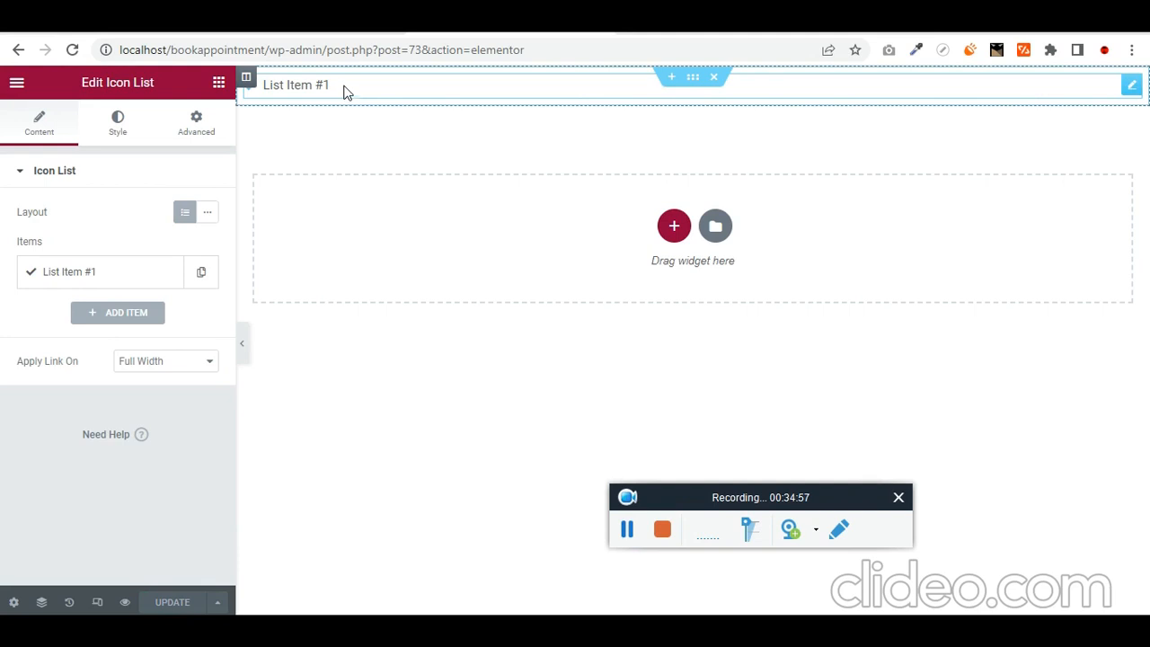
click(218, 82)
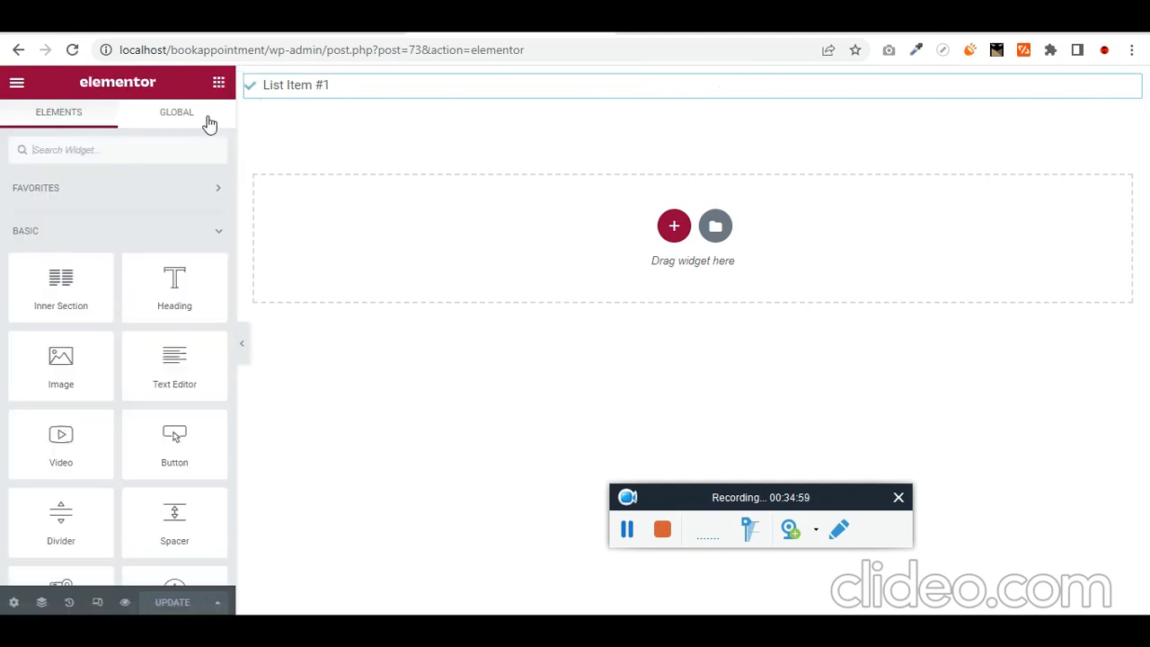
text(dyna)
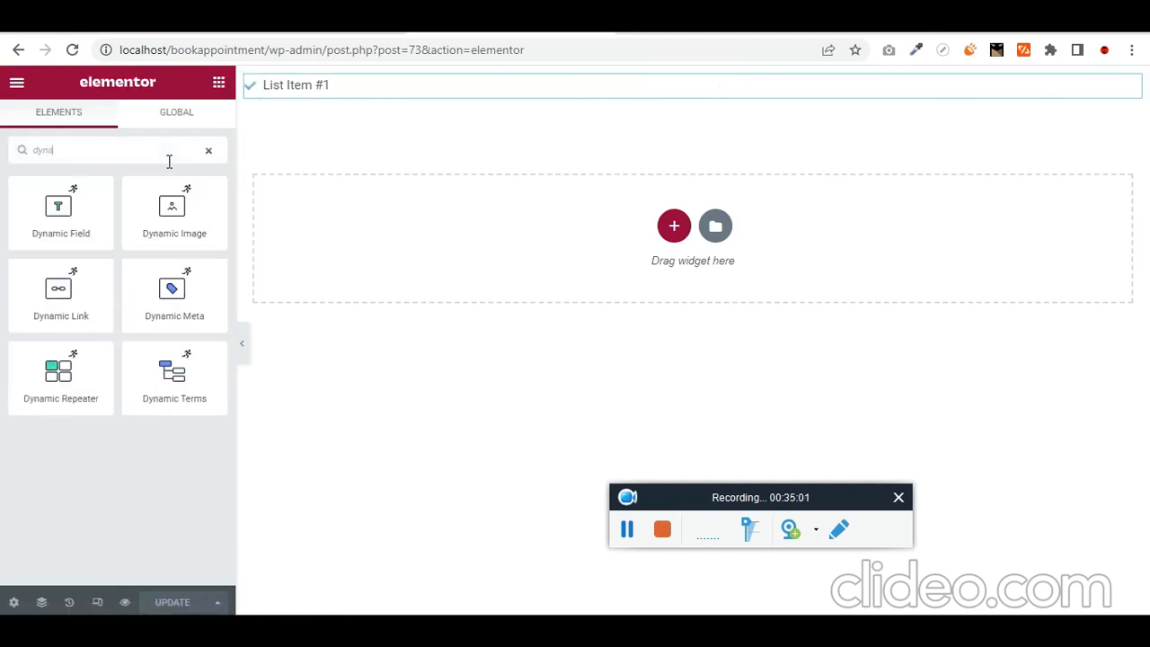
mouse_move(60, 211)
mouse_down()
mouse_move(332, 144)
mouse_move(383, 108)
mouse_move(375, 92)
mouse_move(405, 96)
mouse_up()
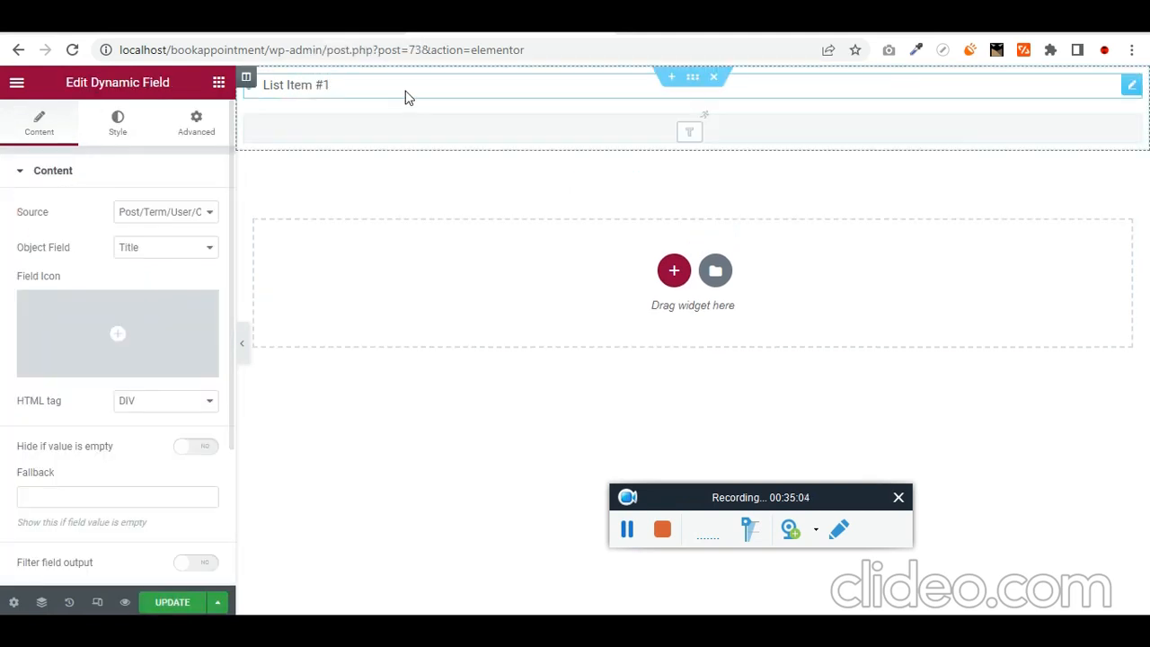
click(1131, 87)
key(Delete)
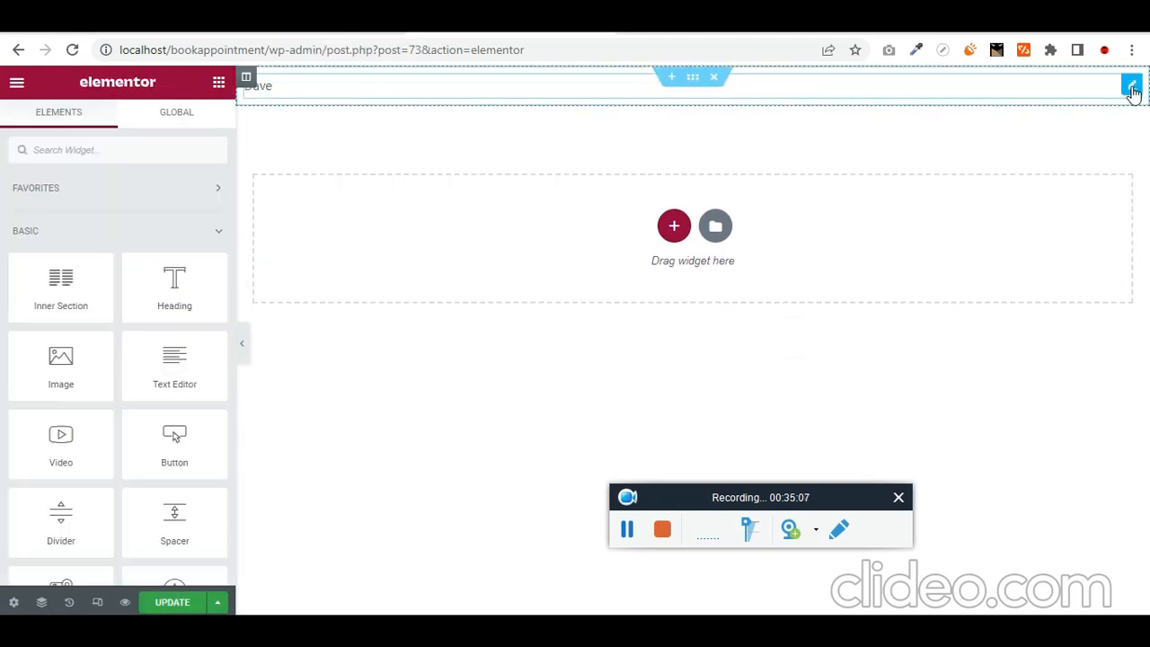
- Set the Dynamic Field's Source to Repeater Field
click(550, 93)
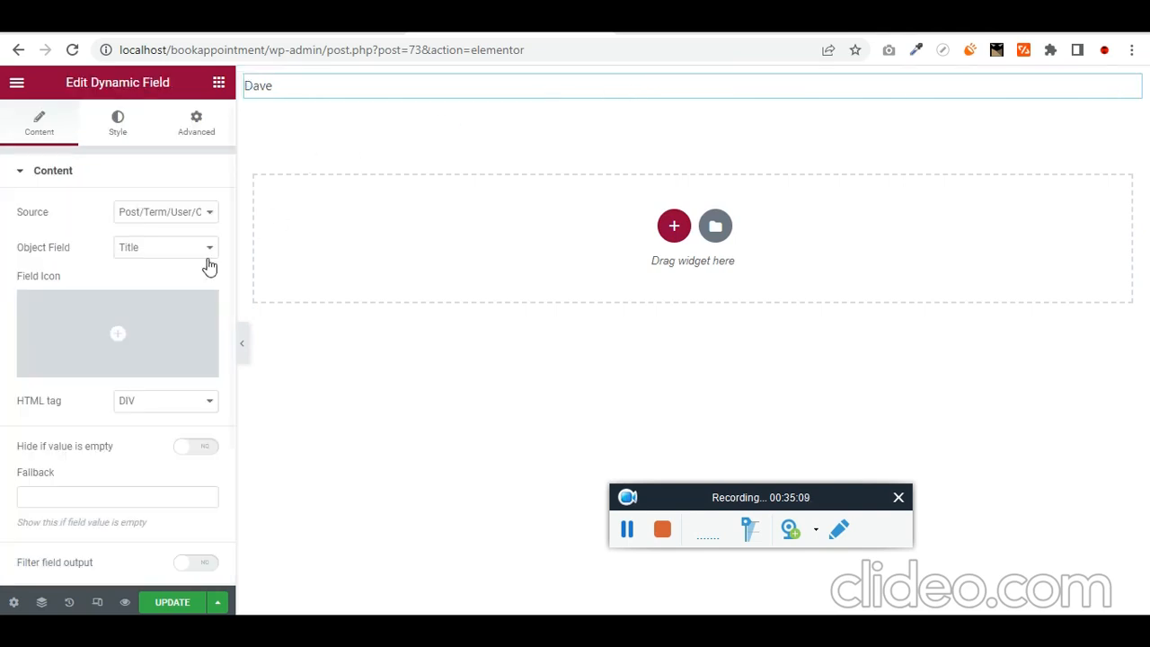
click(154, 213)
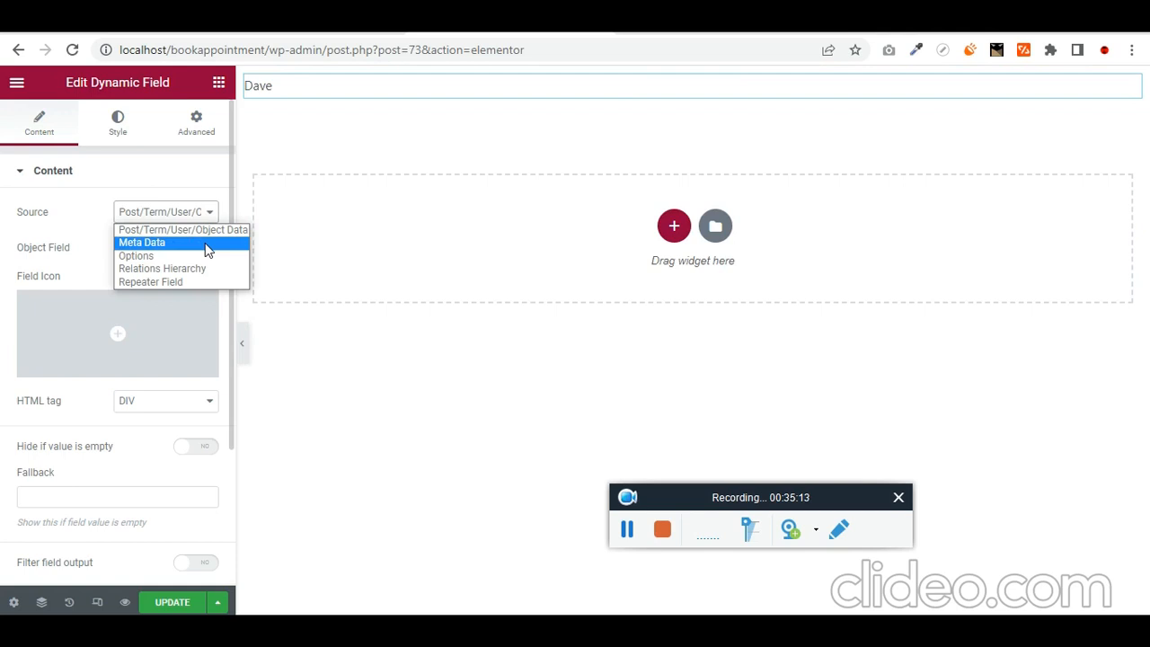
click(163, 282)
click(160, 262)
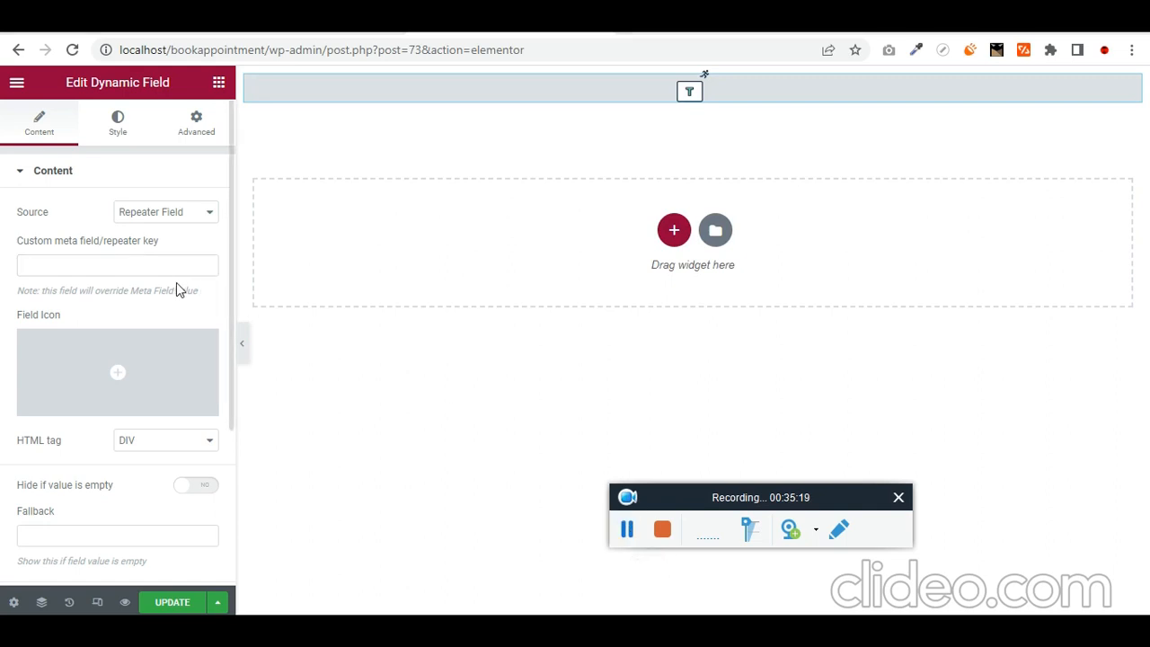
- Copy the 'highlight' sub-field name from the doctor post and paste it as the repeater key
click(225, 23)
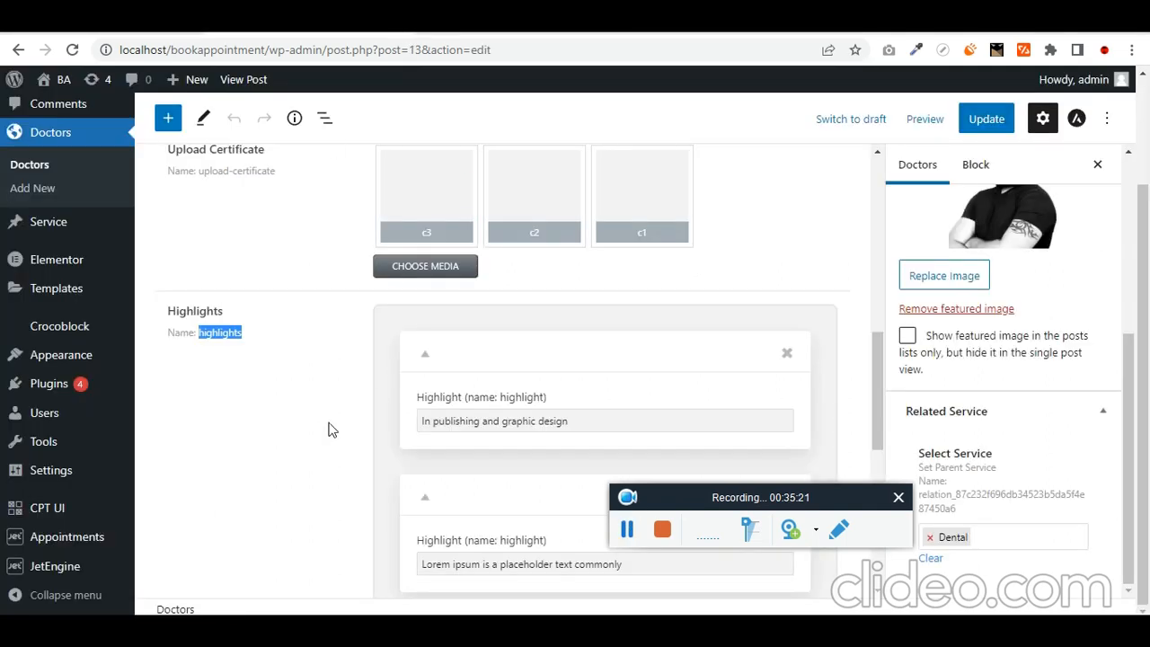
click(524, 416)
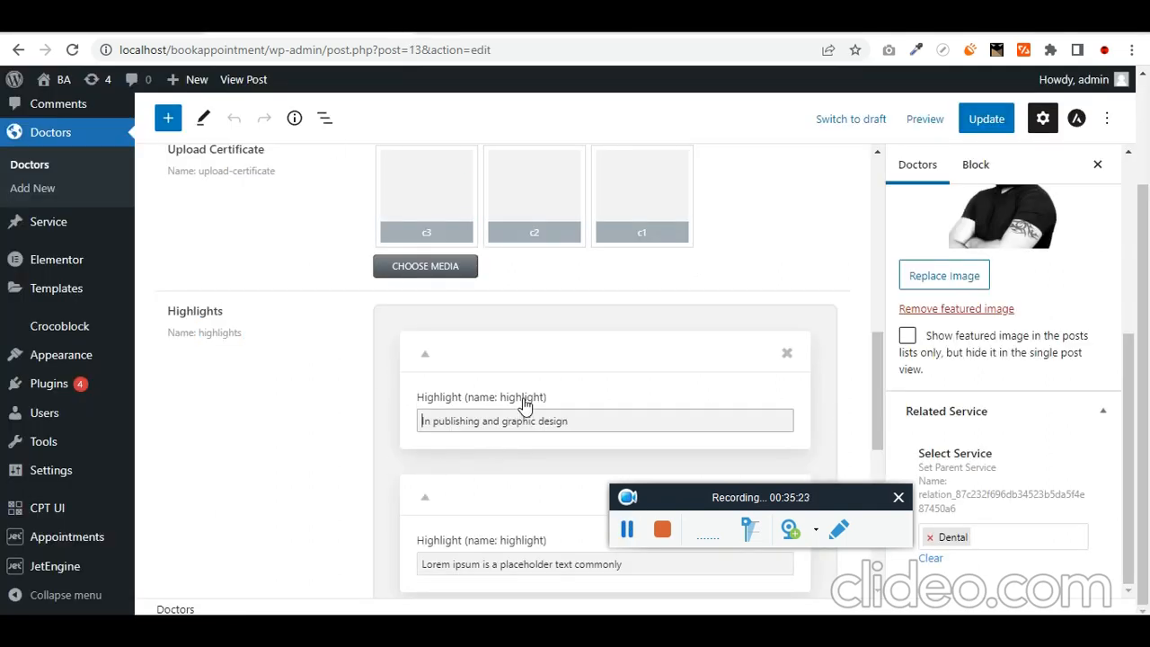
double_click(522, 397)
key(ctrl+c)
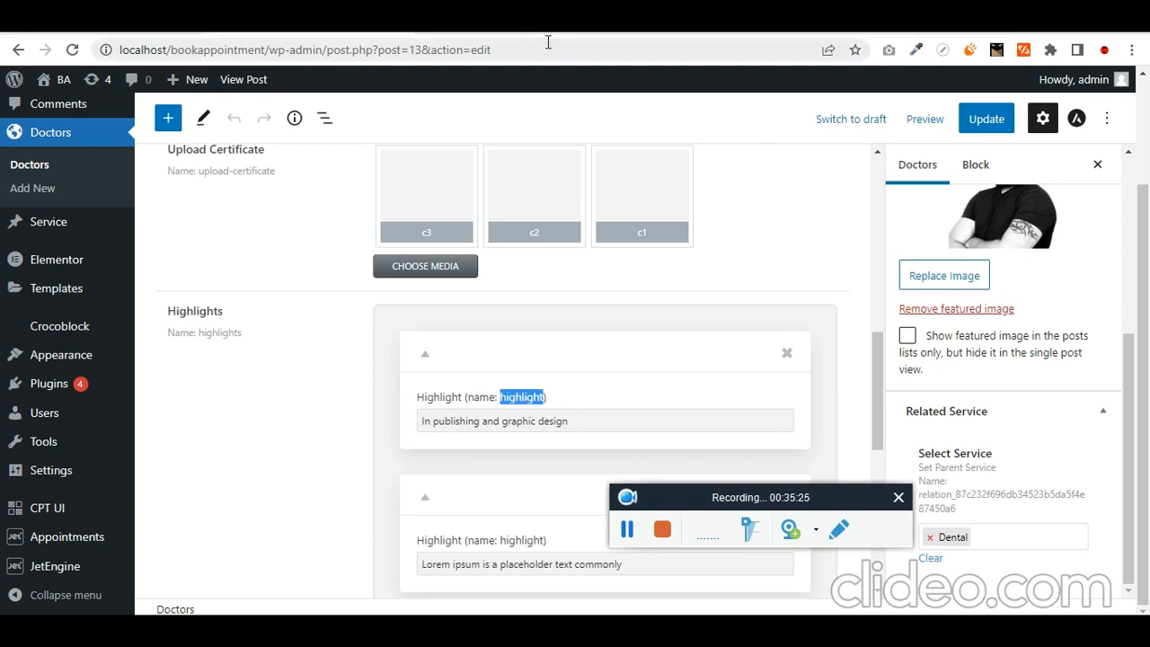
click(604, 24)
click(117, 266)
key(ctrl+v)
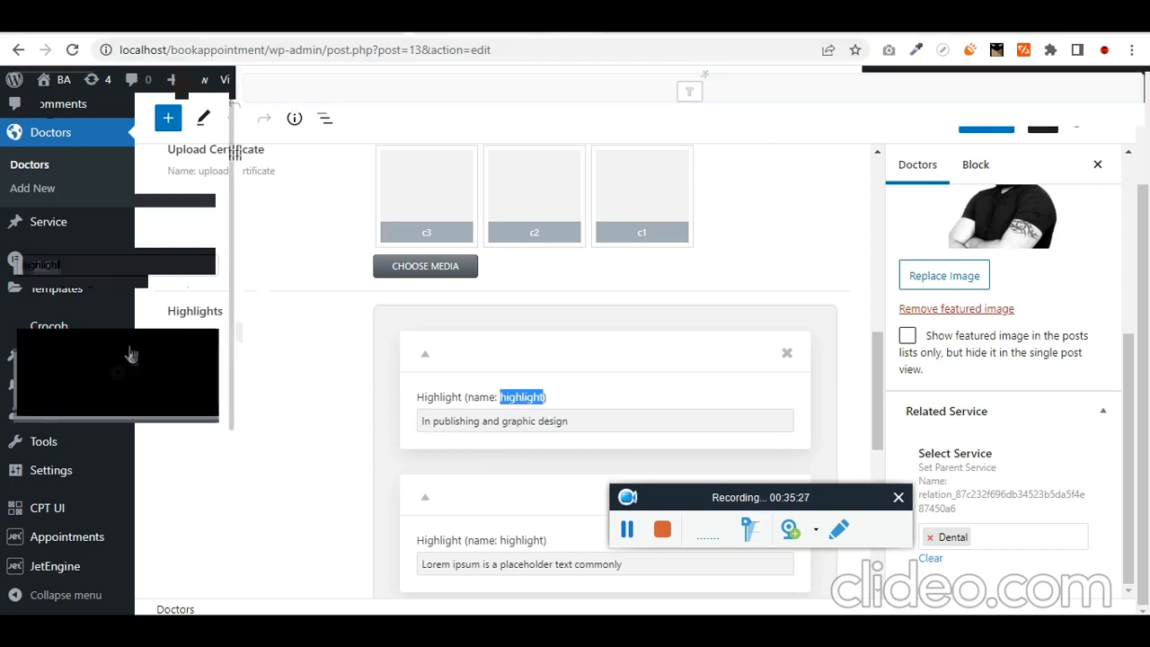
mouse_move(128, 402)
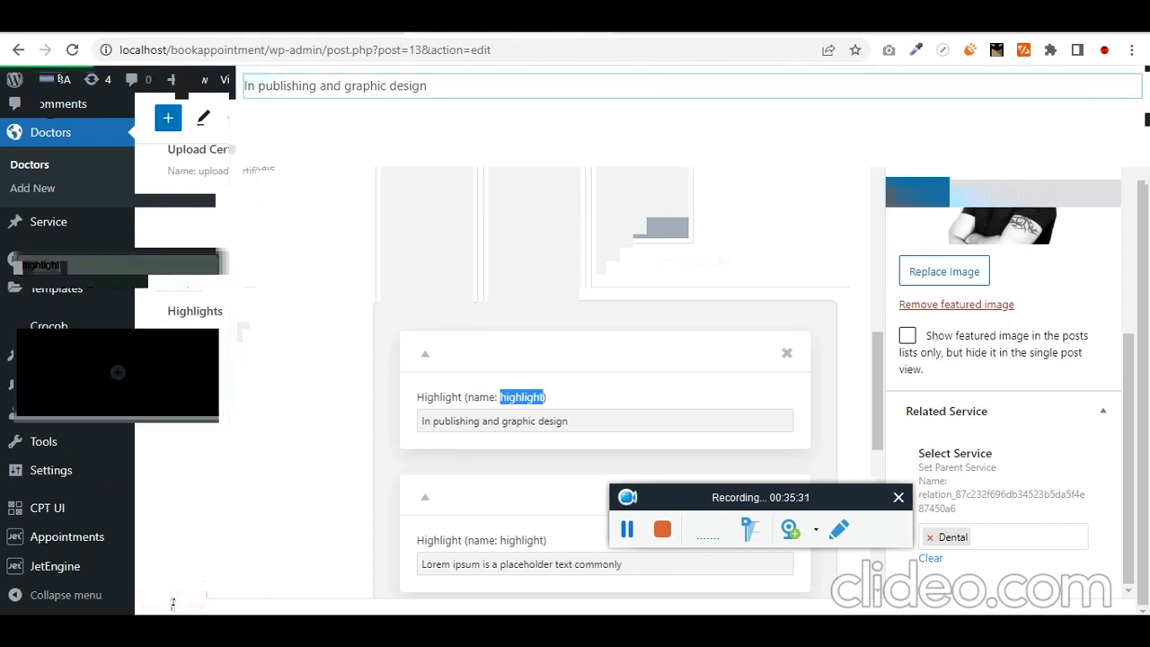
- Add a Listing Grid to the doctor template showing the highlights listing
click(710, 18)
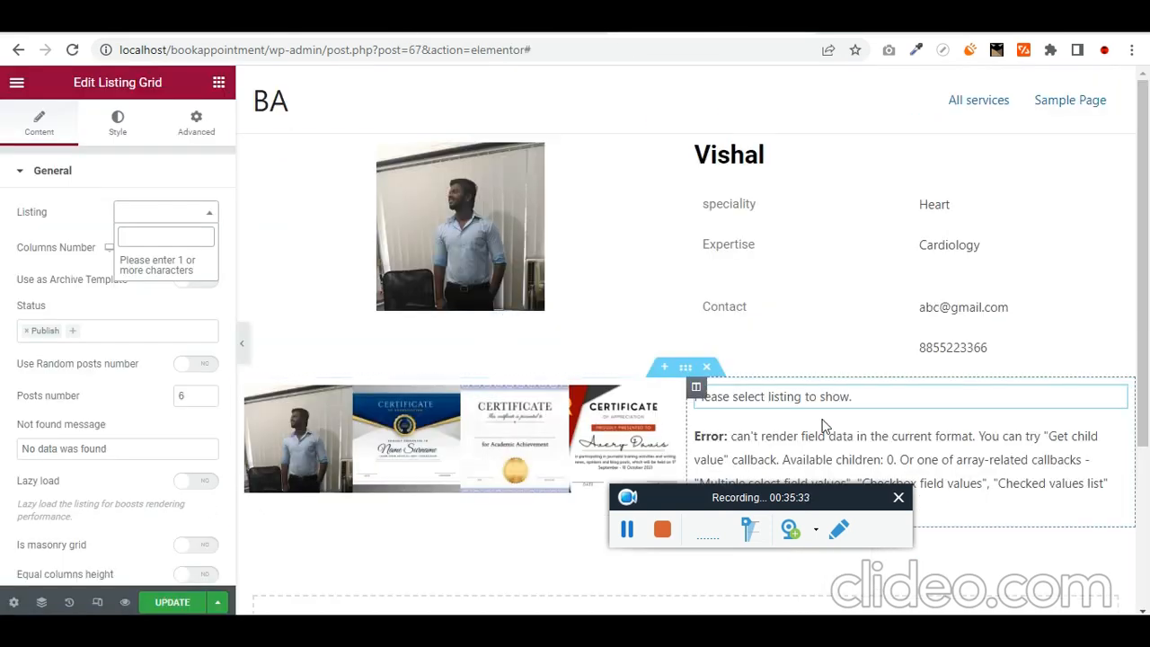
click(931, 438)
click(218, 82)
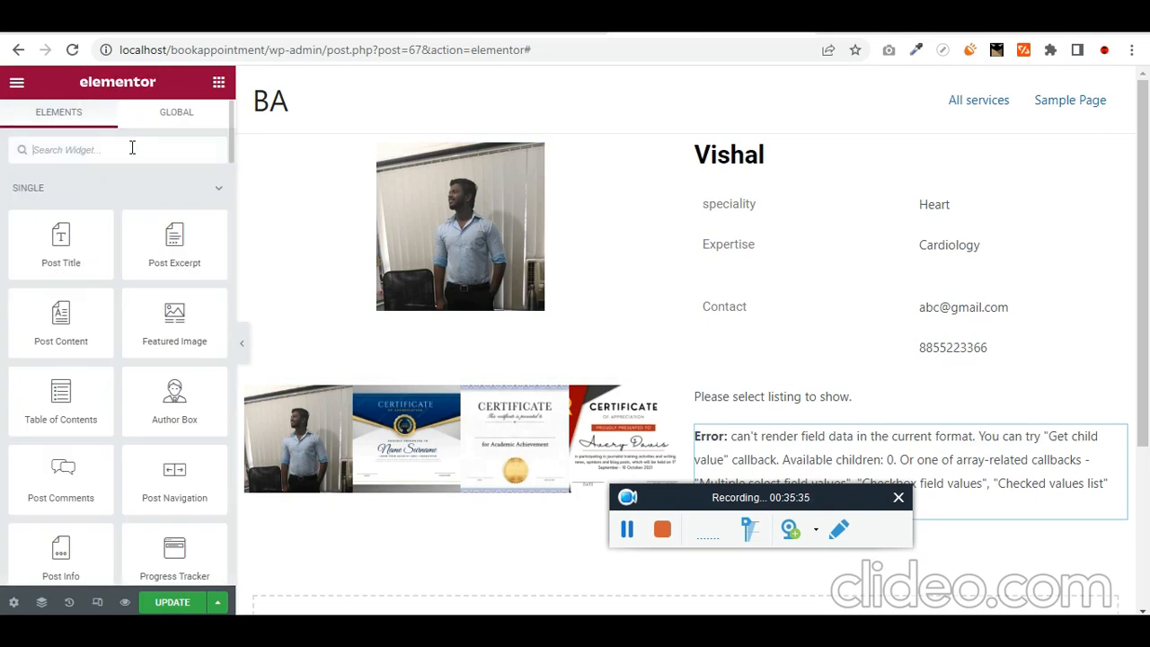
text(list)
drag(175, 207, 874, 419)
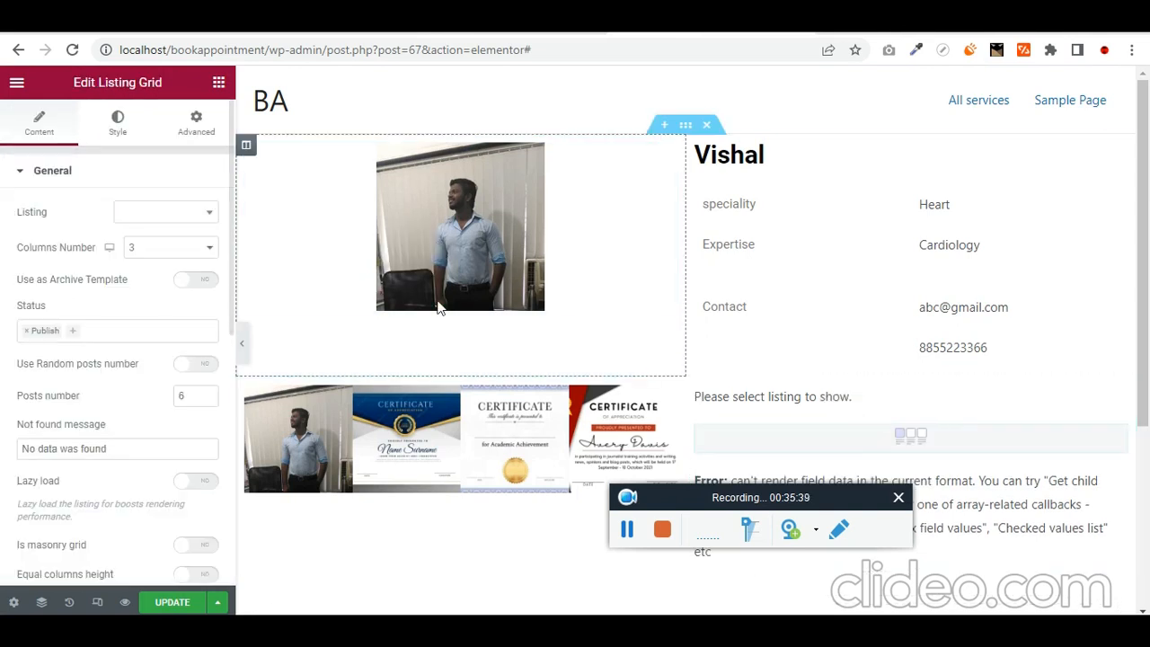
click(205, 217)
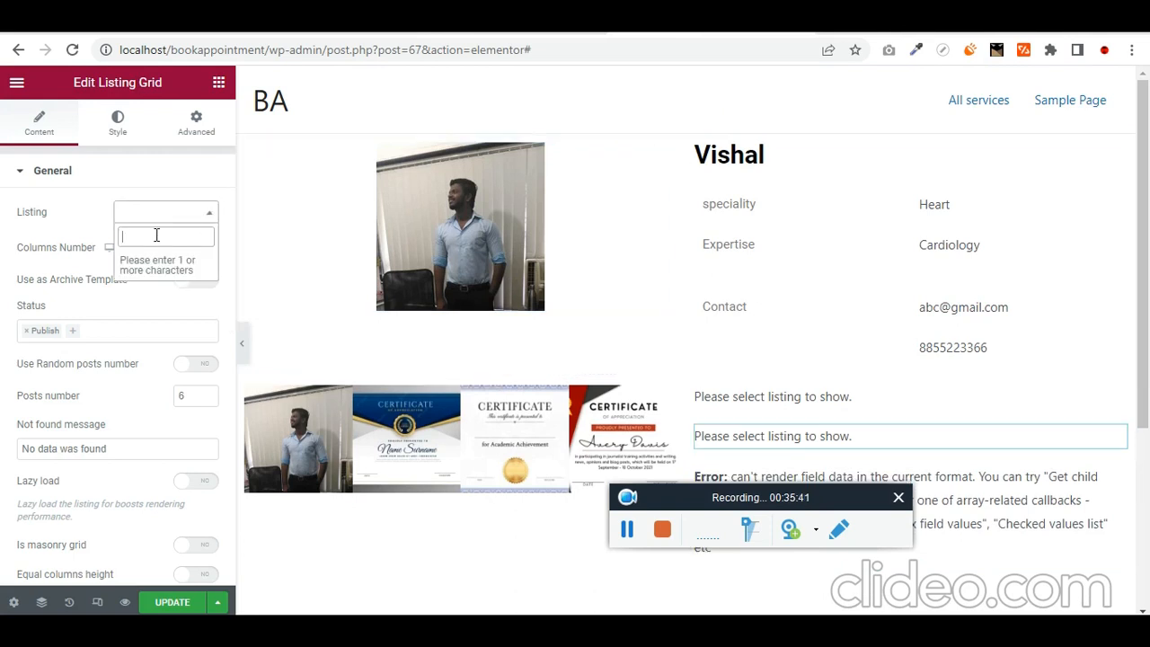
text(high)
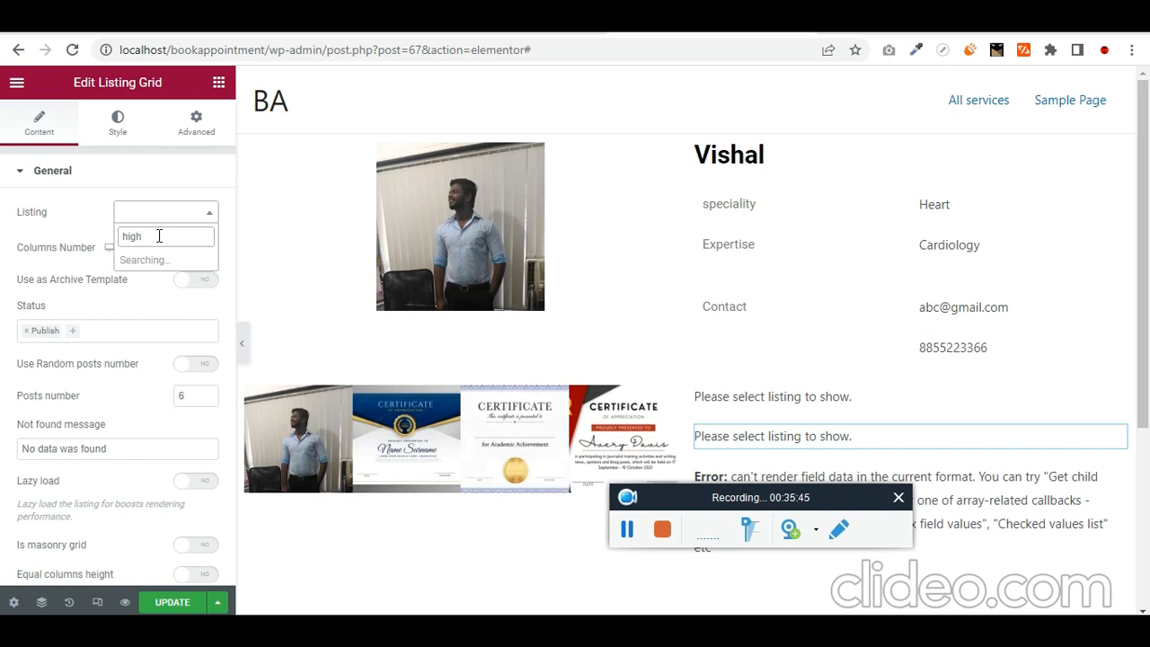
click(148, 263)
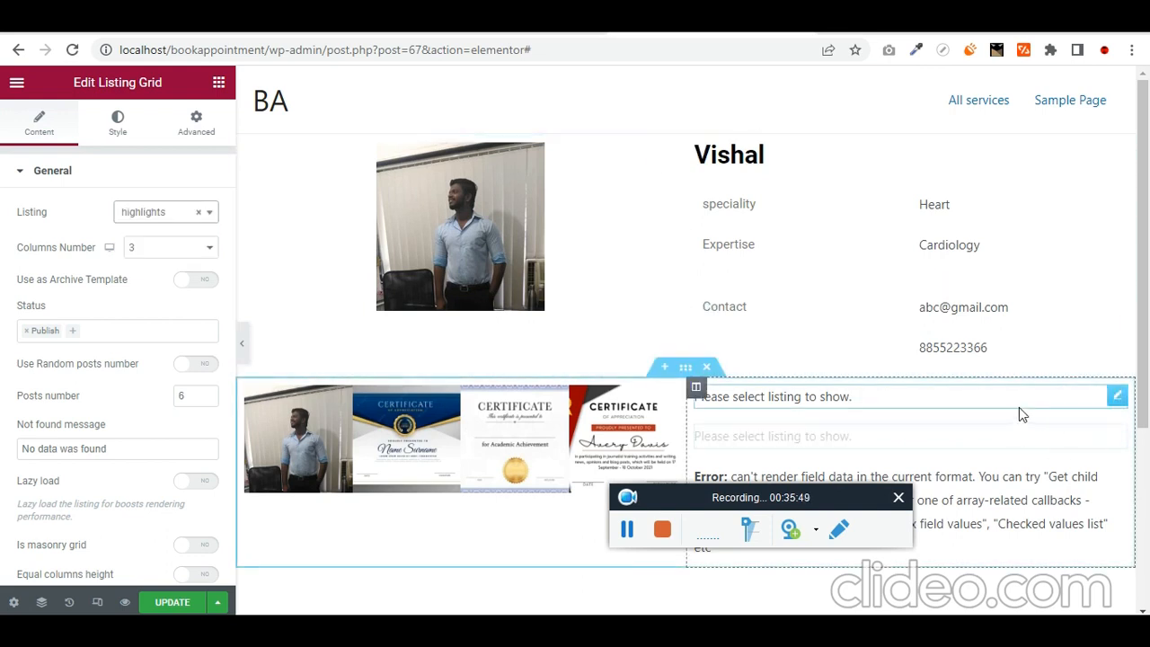
- Delete the erroring dynamic field and the leftover 'Please select listing' placeholder widget
scroll(947, 410, down, 2)
scroll(962, 412, down, 1)
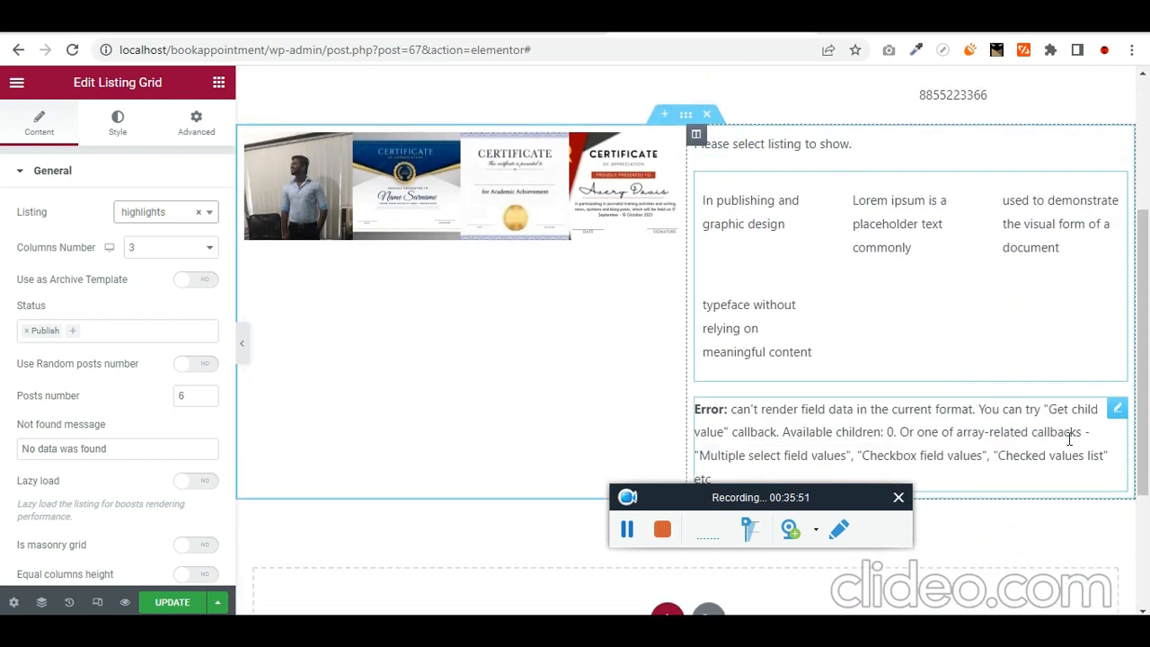
click(1115, 417)
key(Delete)
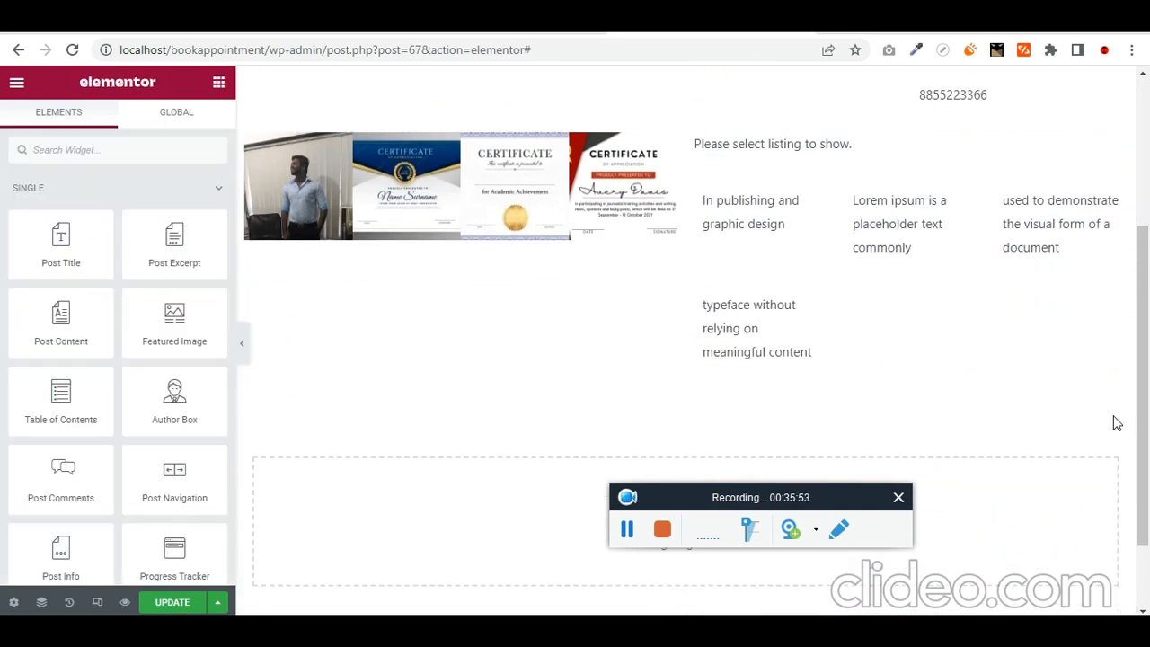
click(832, 147)
key(Delete)
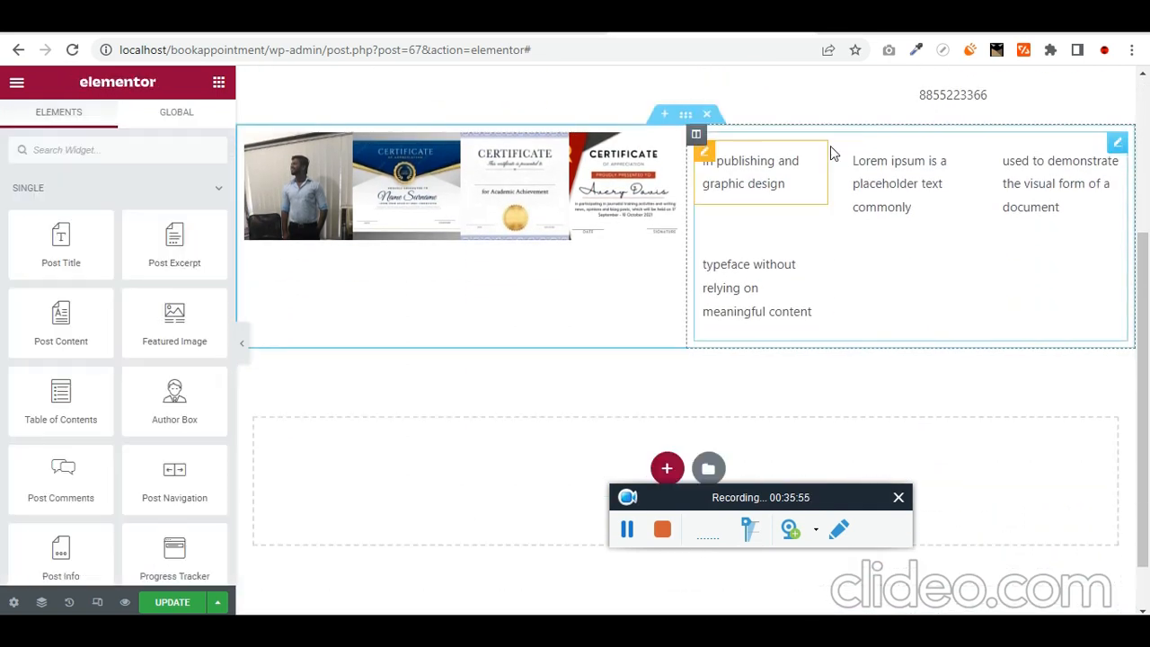
- Set the highlights Listing Grid's Columns Number to 1
click(791, 205)
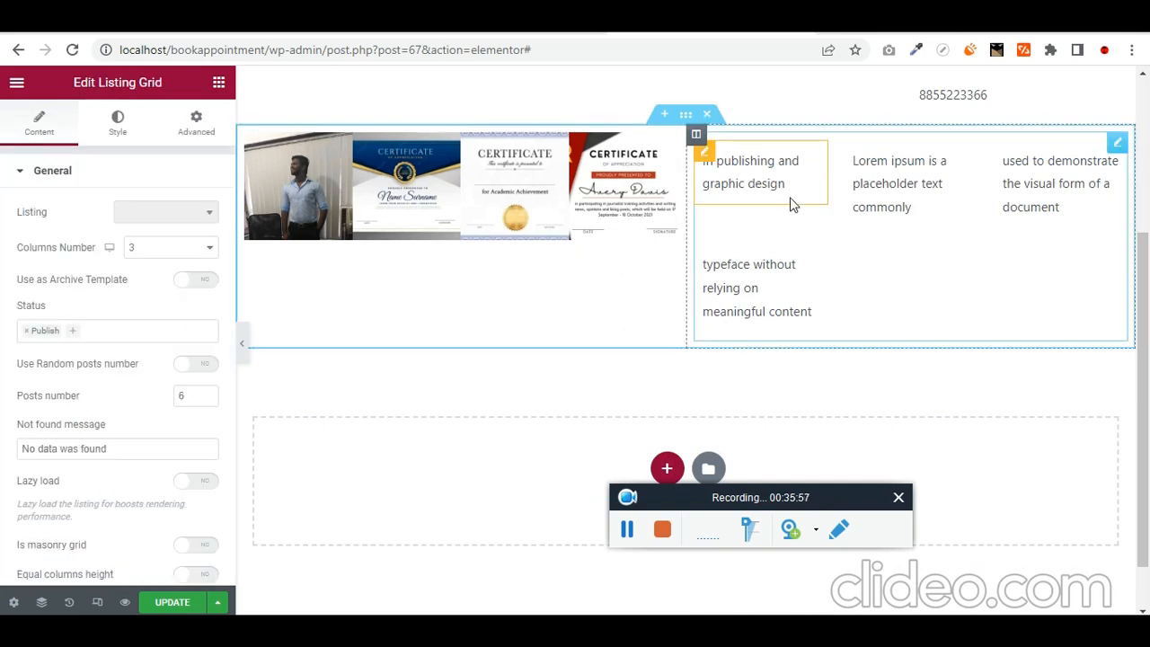
click(168, 248)
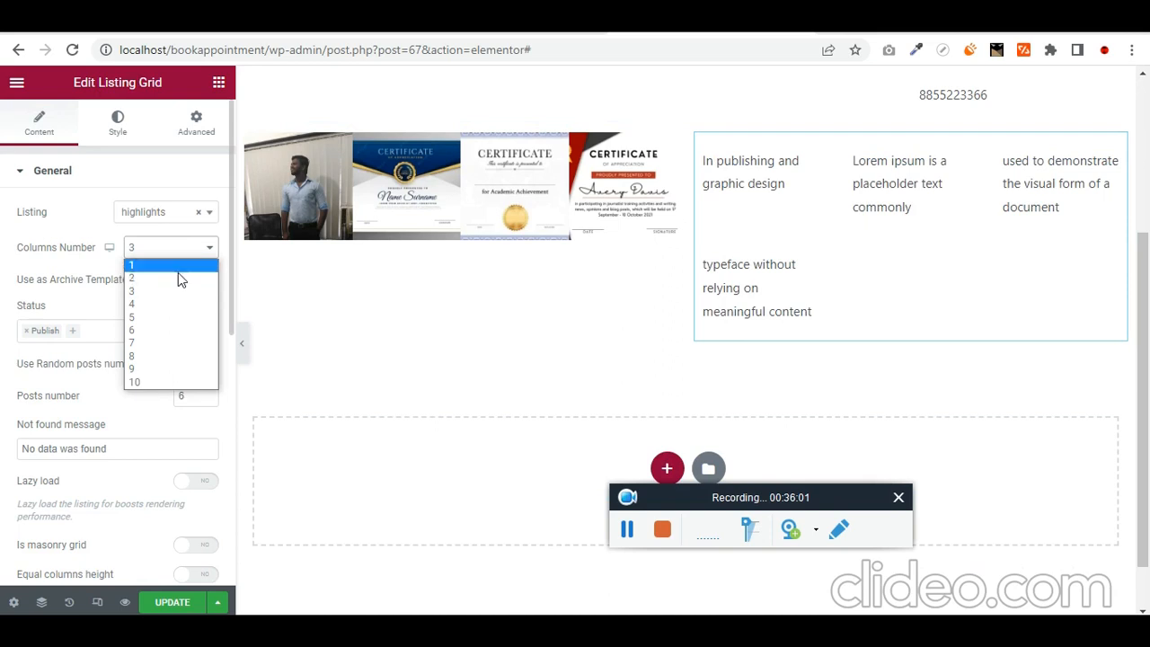
click(2, 258)
click(165, 258)
click(175, 273)
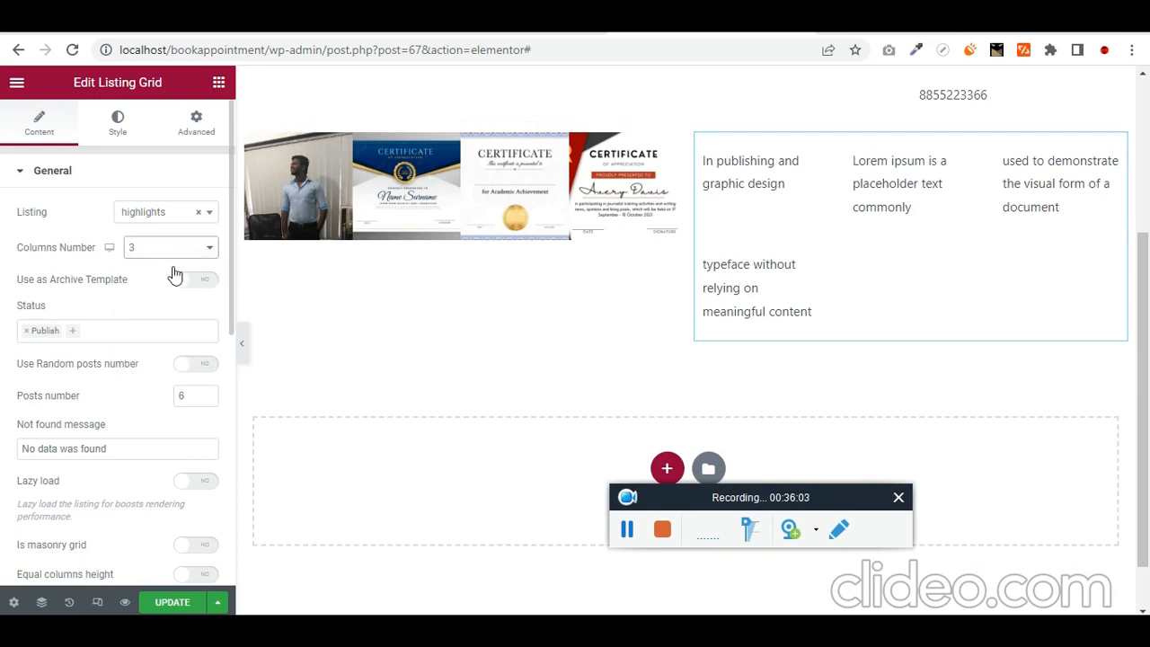
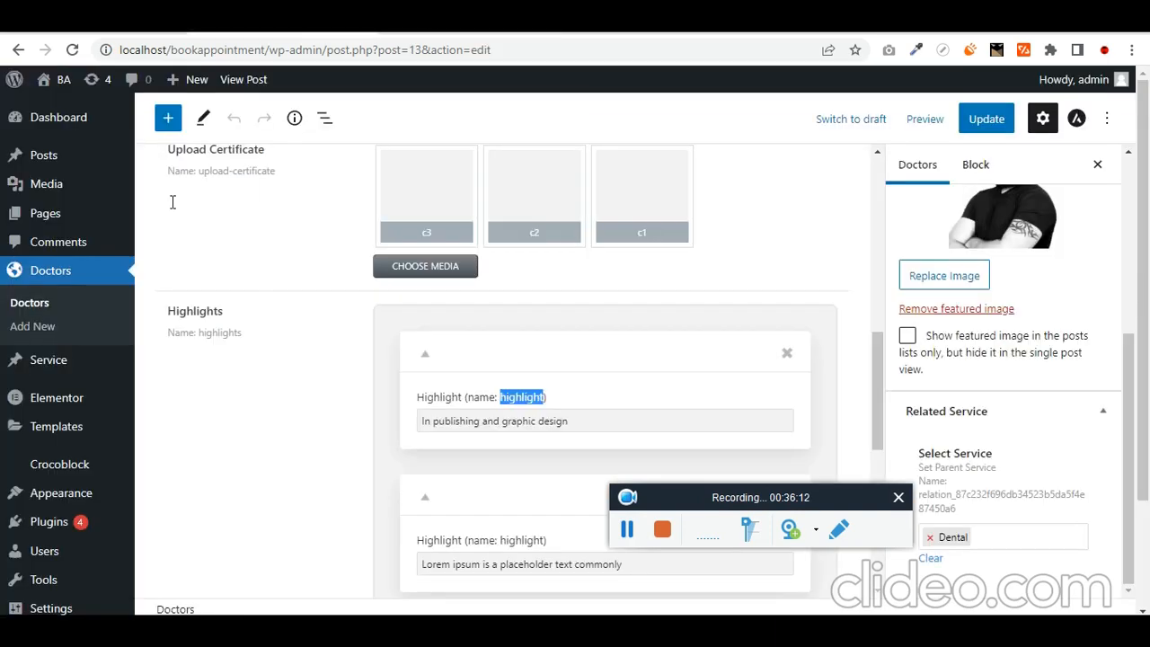
- Go to JetEngine's Listings page, which lists the highlights and Services listings
scroll(69, 488, down, 2)
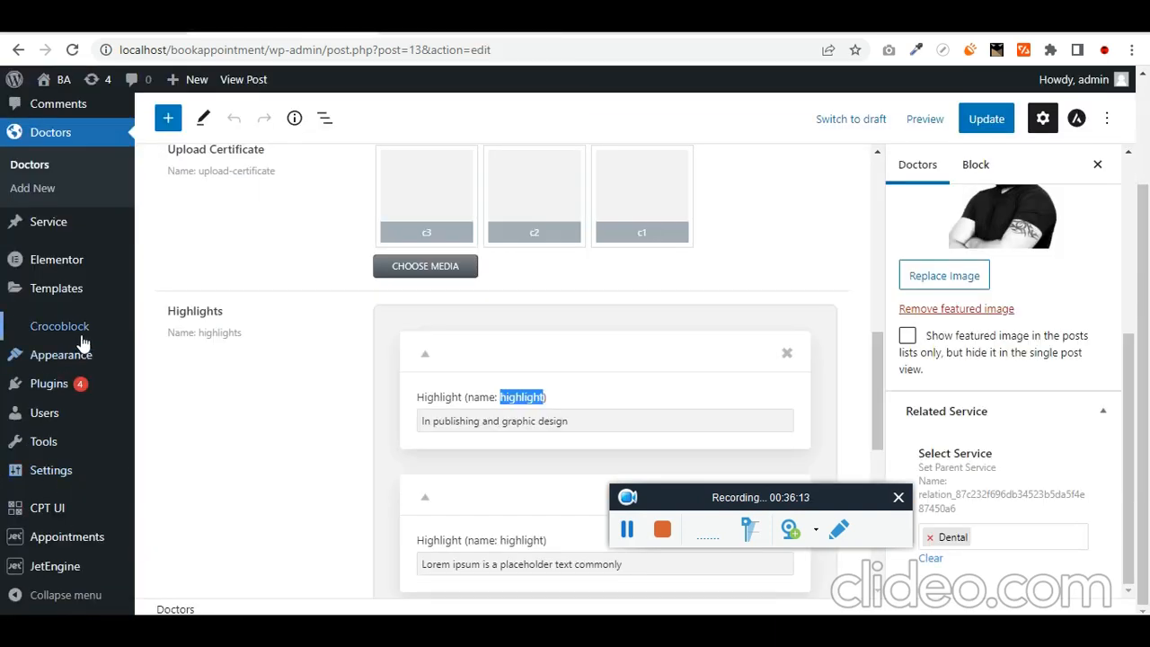
mouse_move(79, 544)
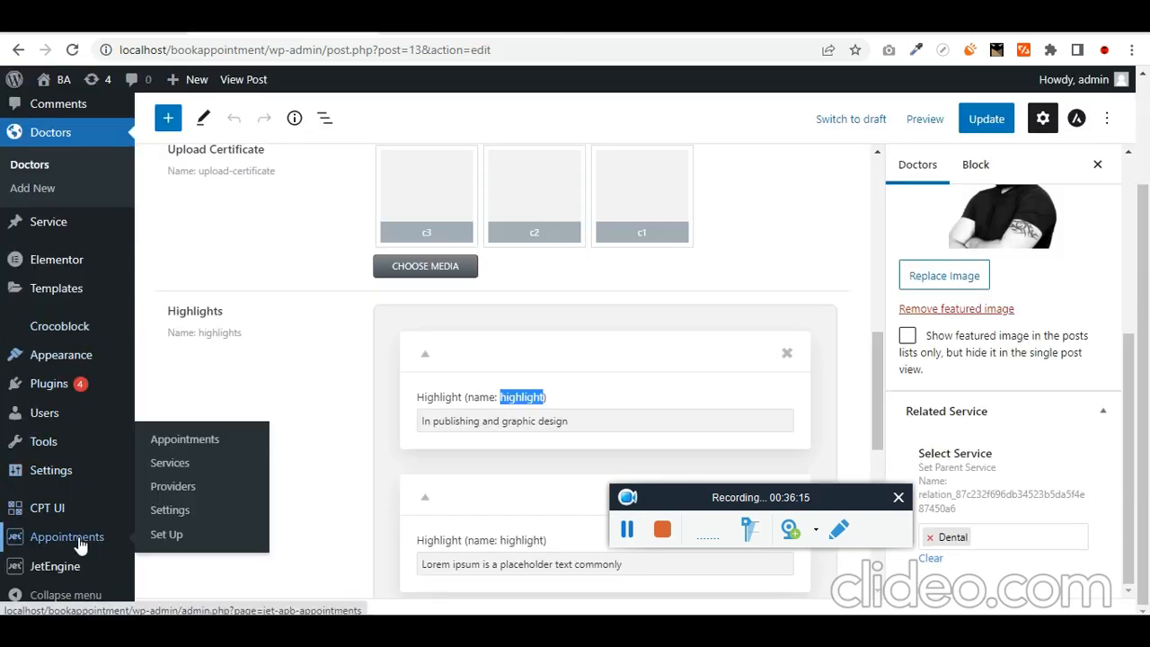
mouse_move(82, 571)
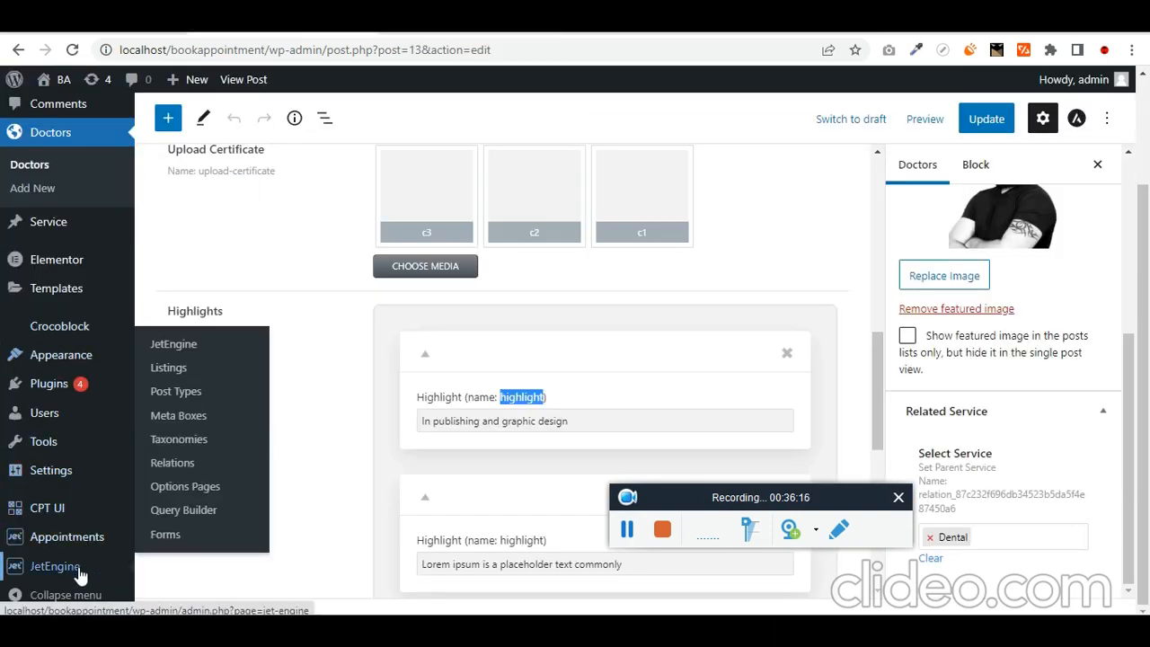
click(214, 381)
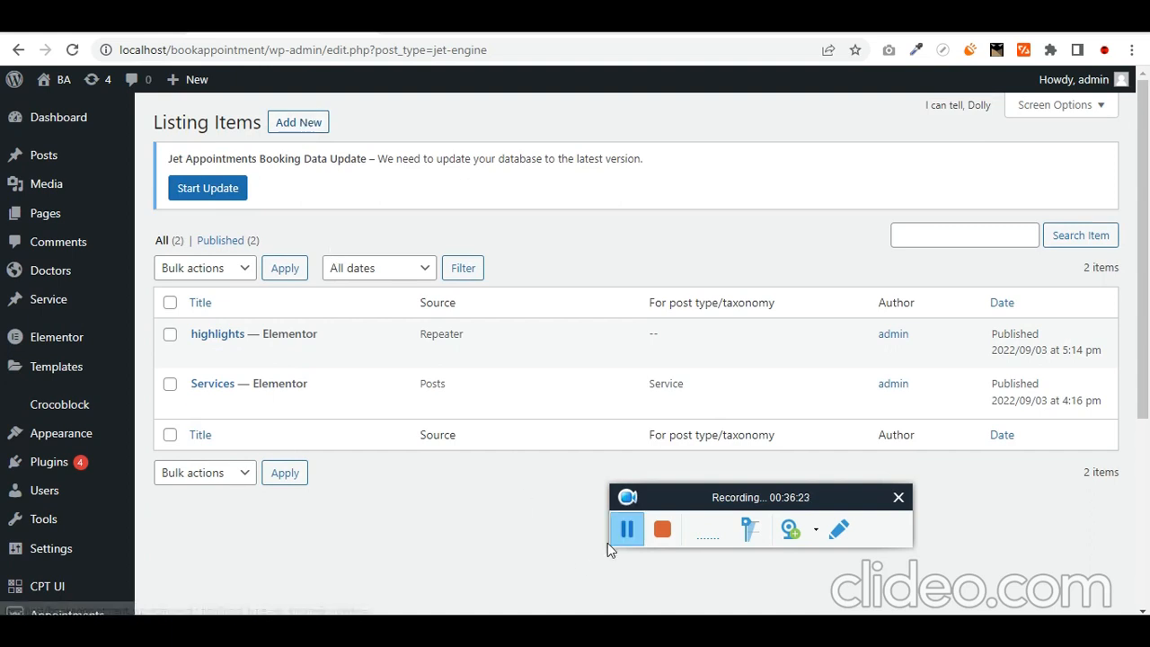
- Create an Elementor listing item named 'Doctors' using the Doctors post type
click(281, 120)
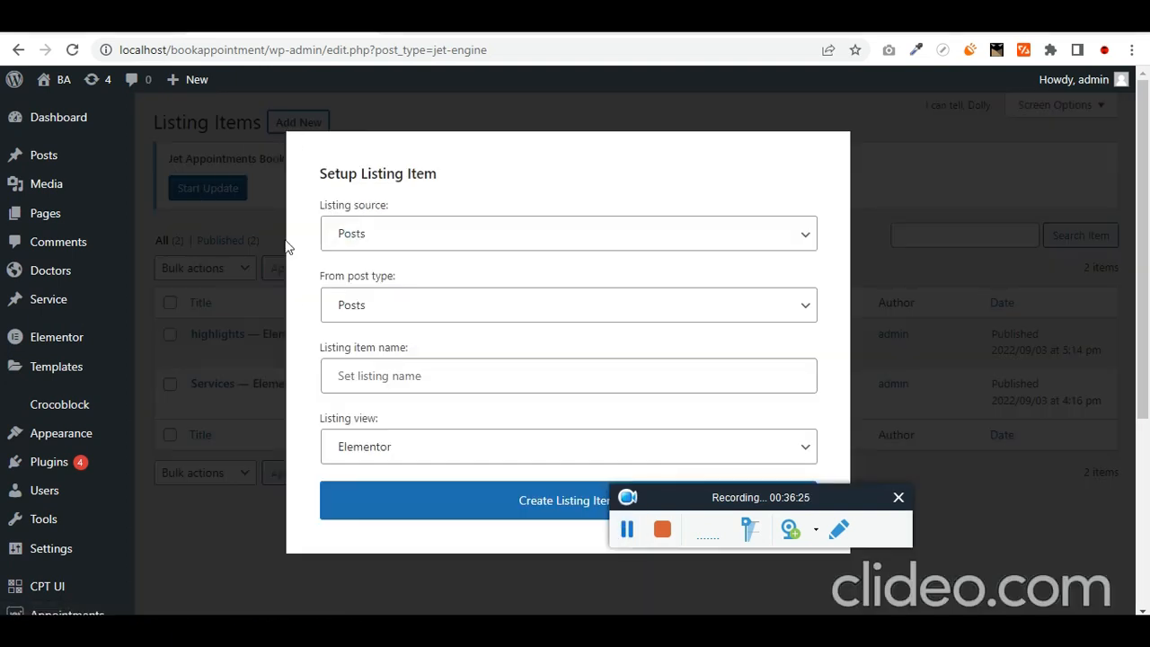
click(416, 382)
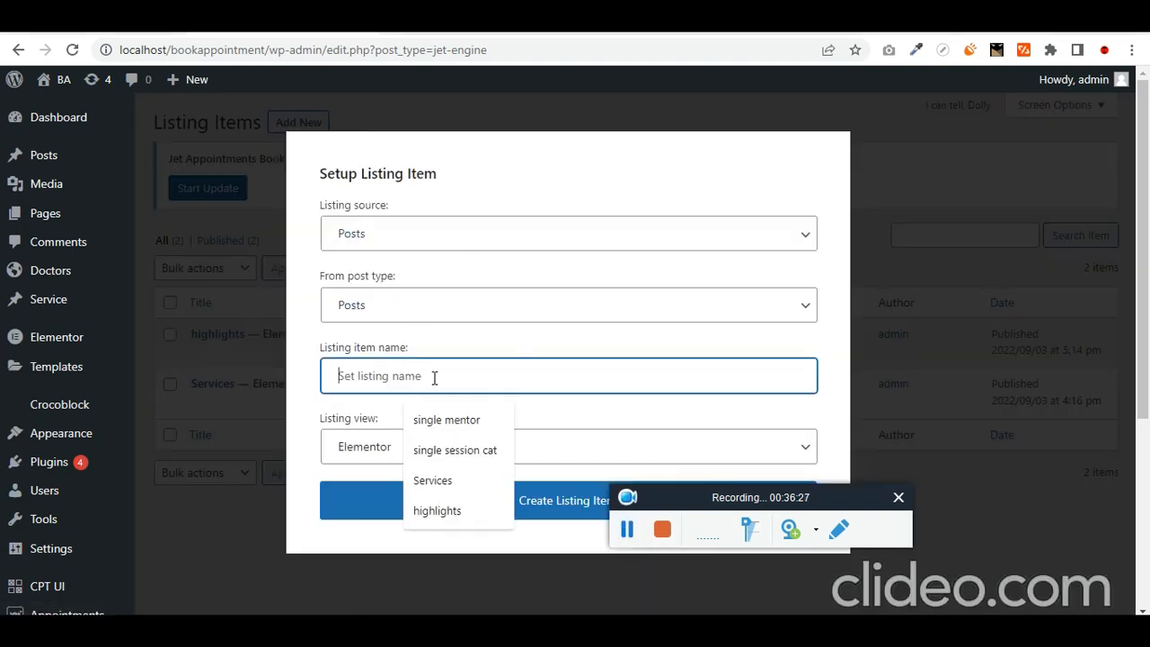
text(Docto)
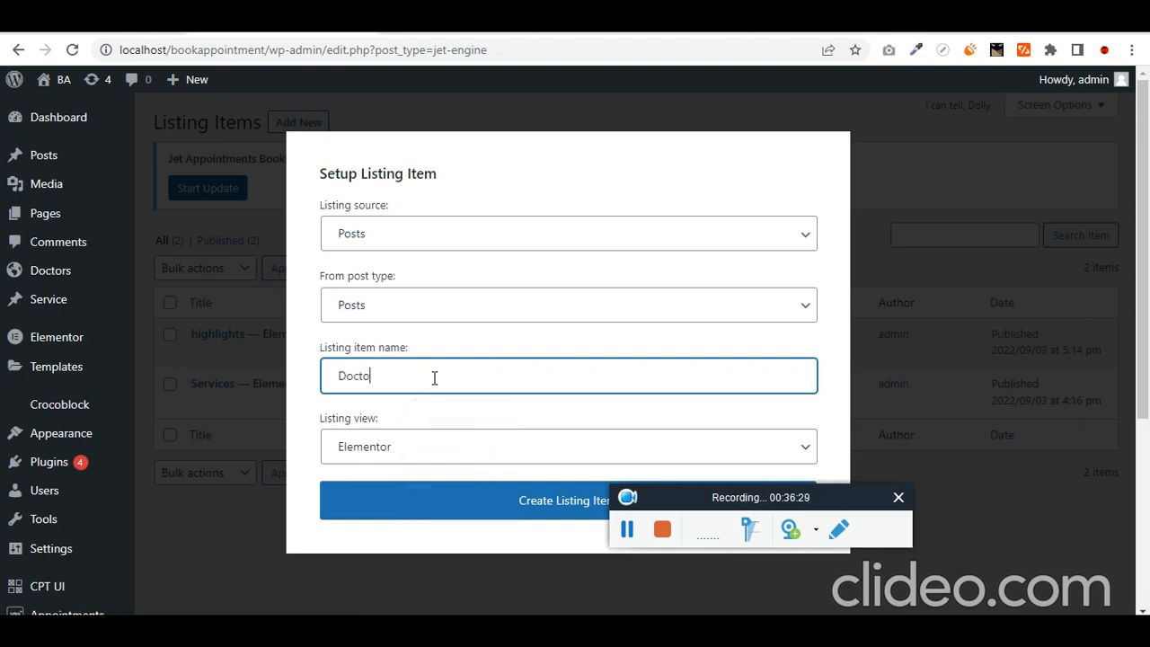
text(rs)
key(Tab)
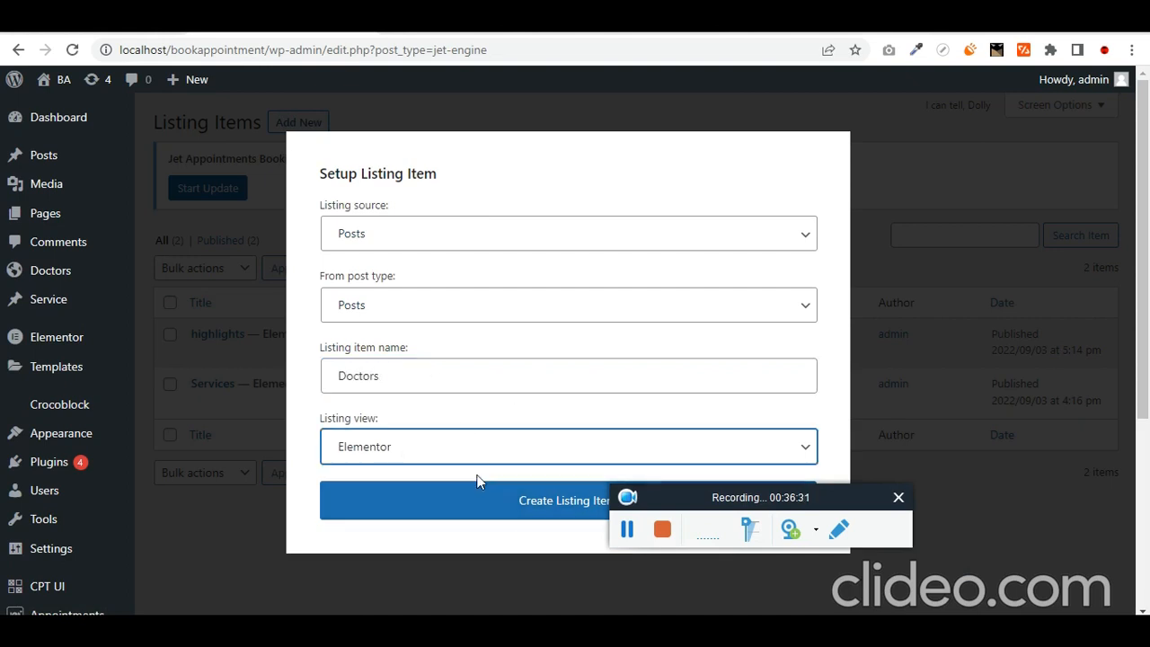
click(409, 315)
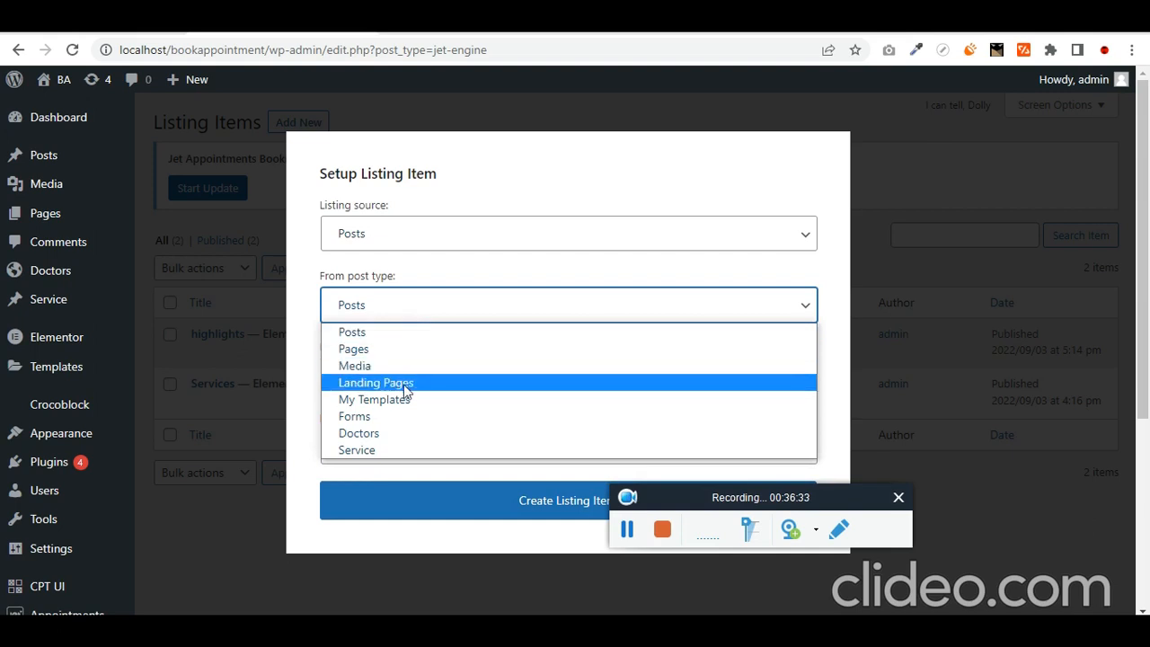
click(397, 435)
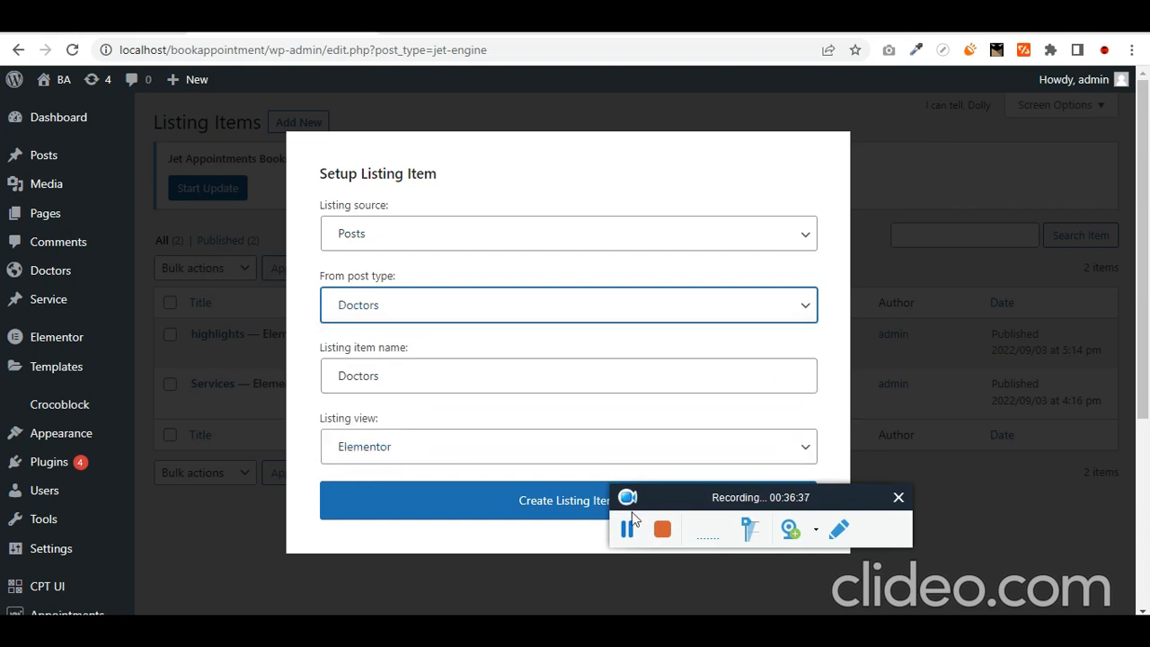
click(556, 509)
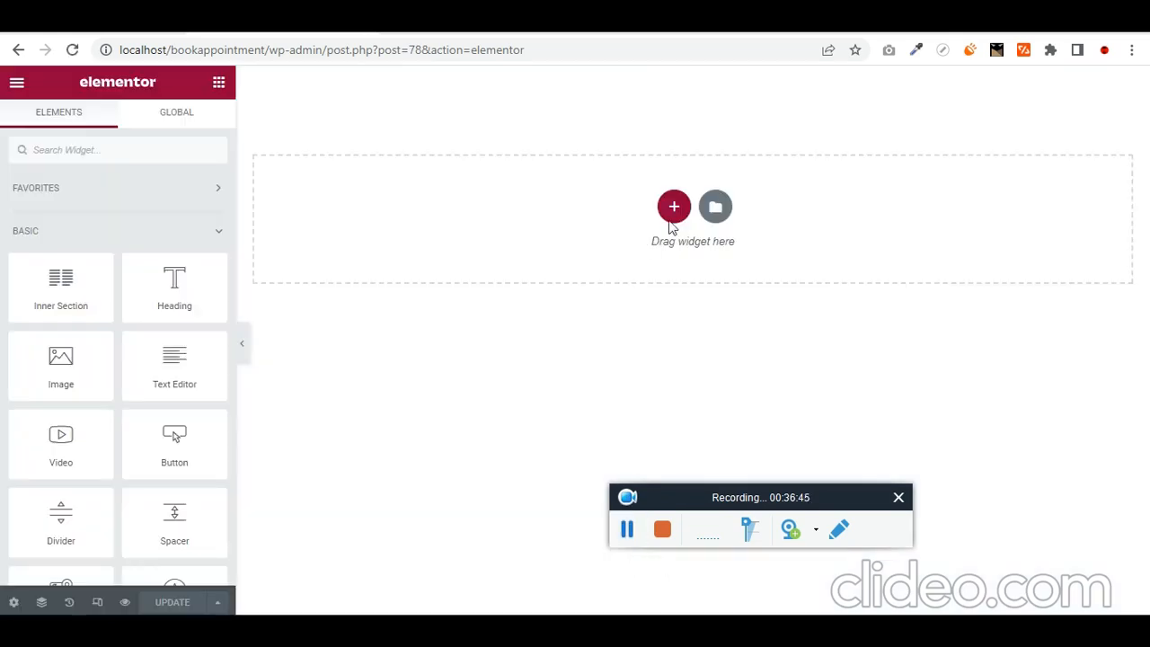
- Add a one-column section with an Image widget set to the Featured Image dynamic tag
click(672, 219)
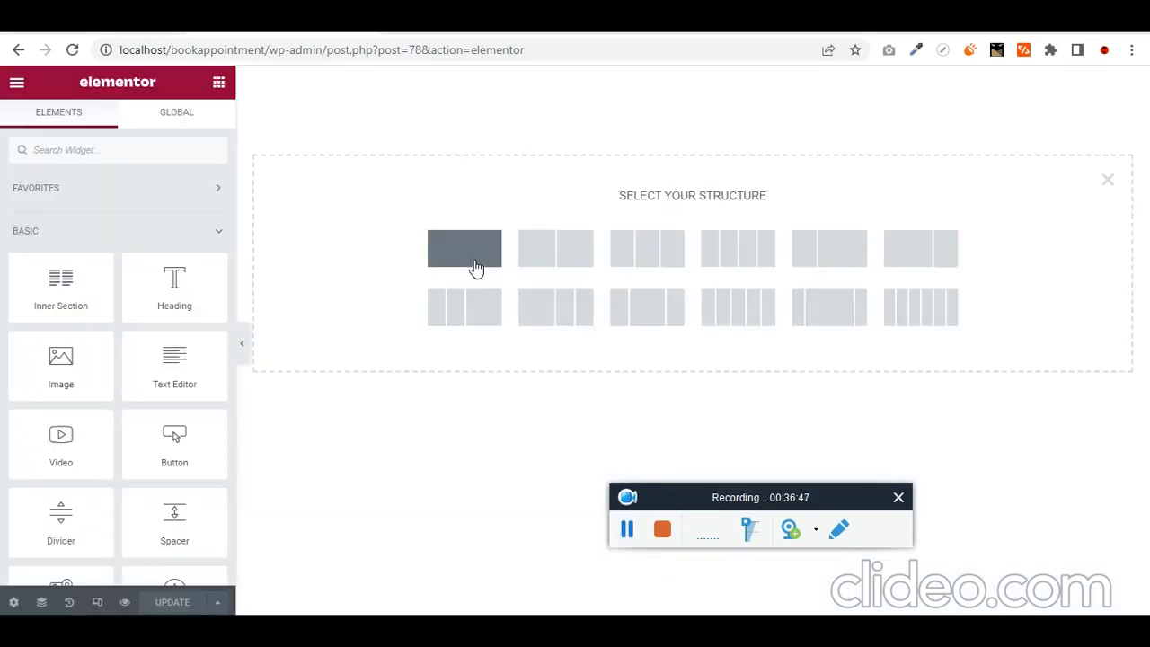
click(501, 310)
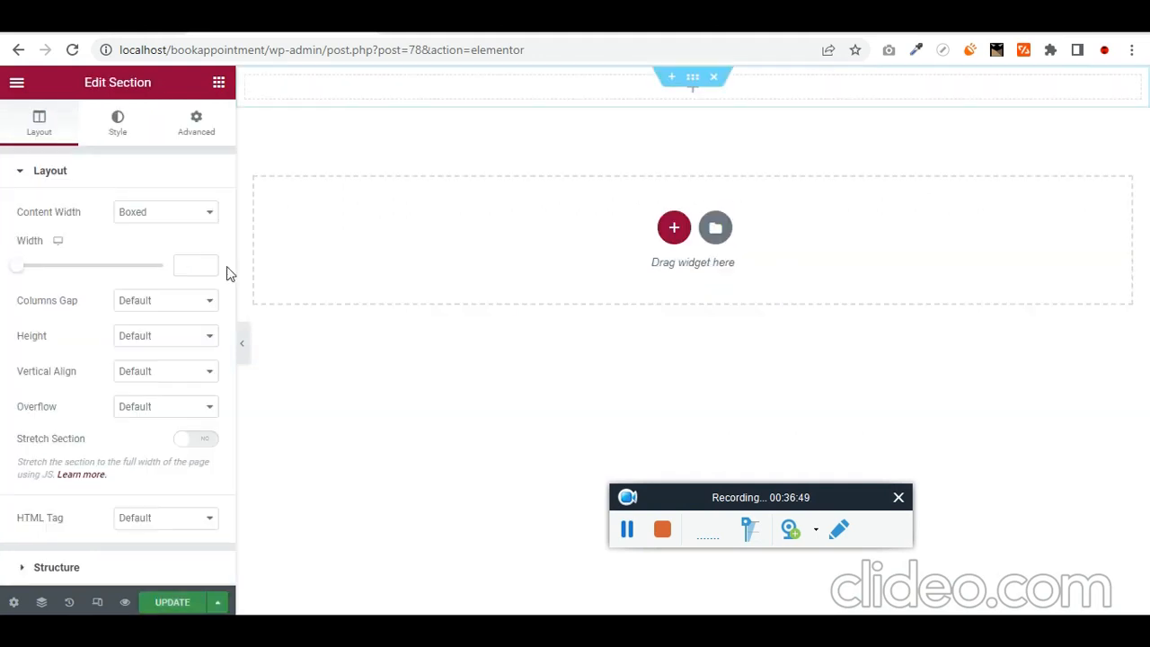
click(219, 82)
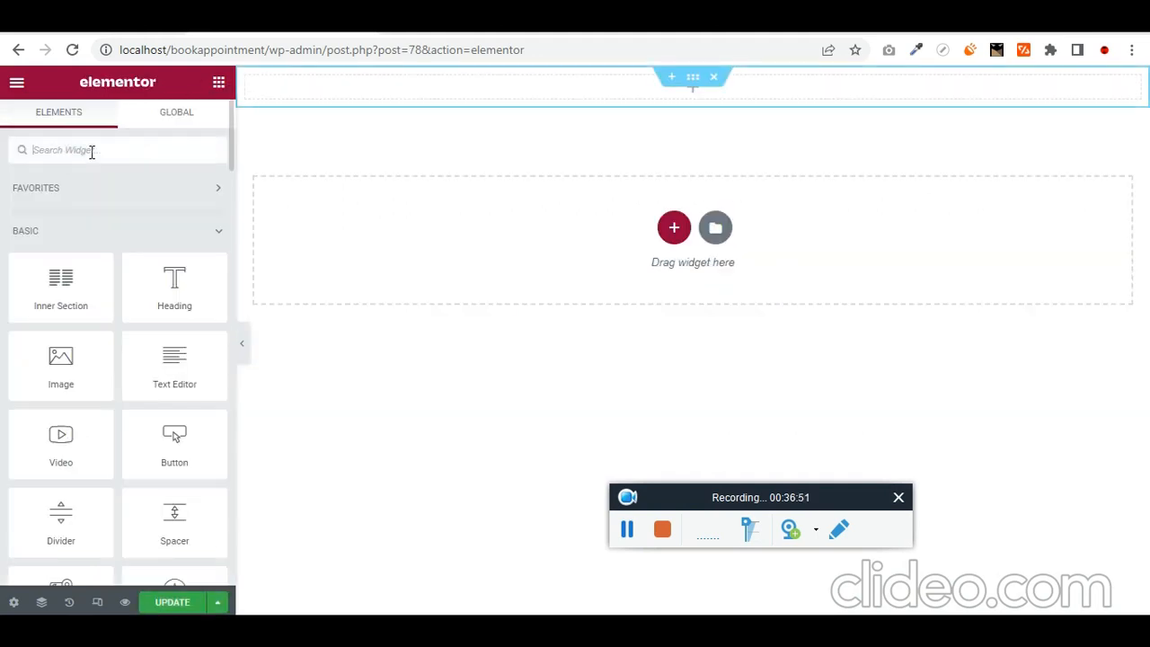
click(91, 150)
text(image)
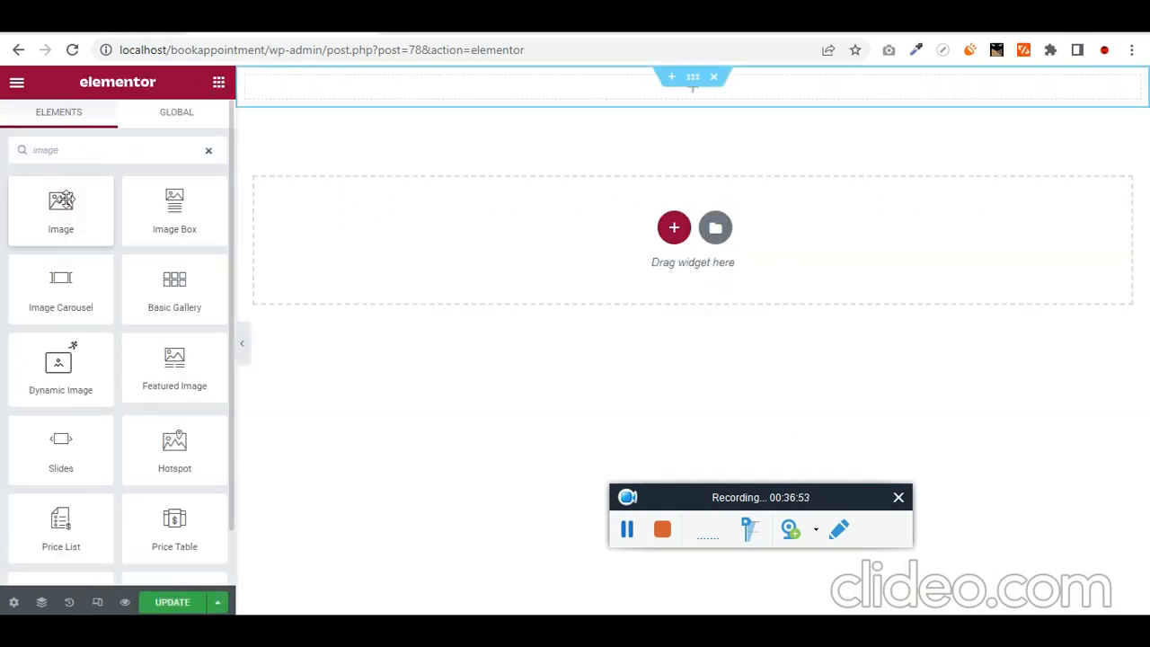
drag(60, 209, 584, 93)
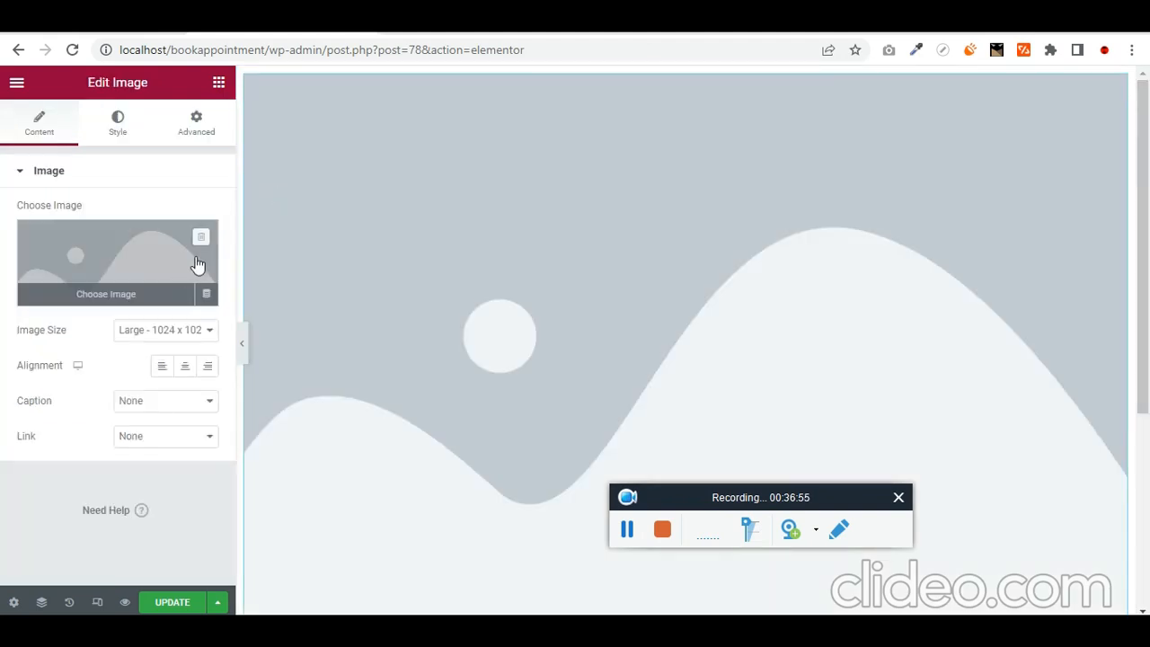
click(207, 296)
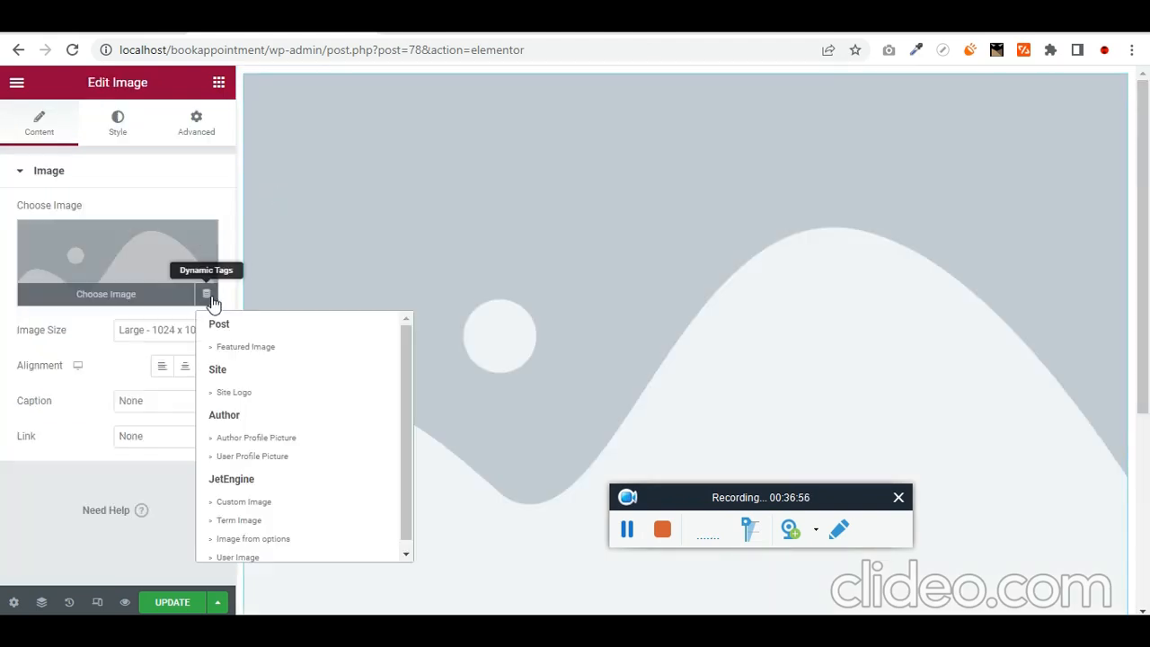
click(294, 351)
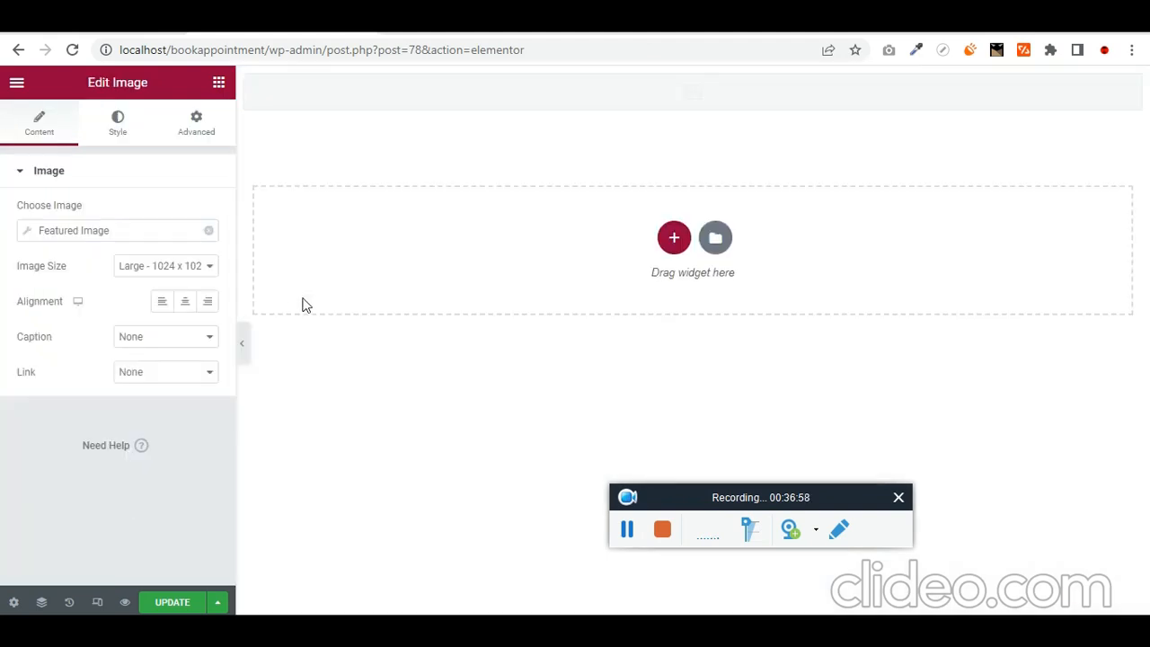
- Check the listing item's source and post type settings
click(13, 602)
click(122, 267)
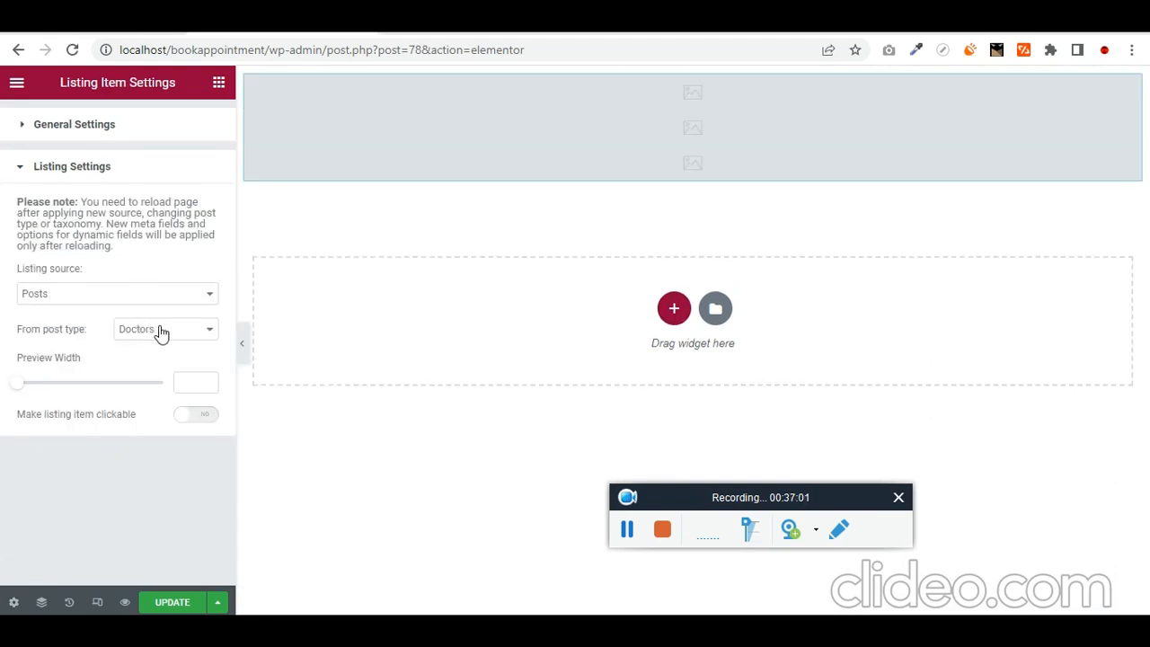
click(218, 83)
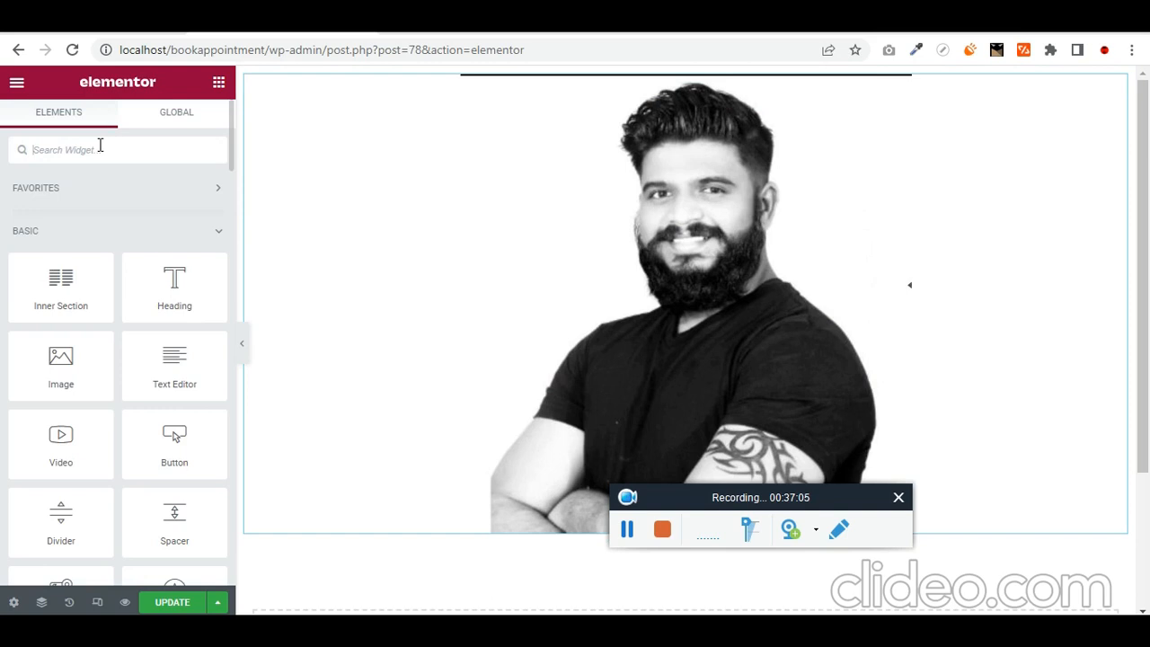
- Add a centered heading below the photo showing the doctor's Post Title
click(99, 149)
text(head)
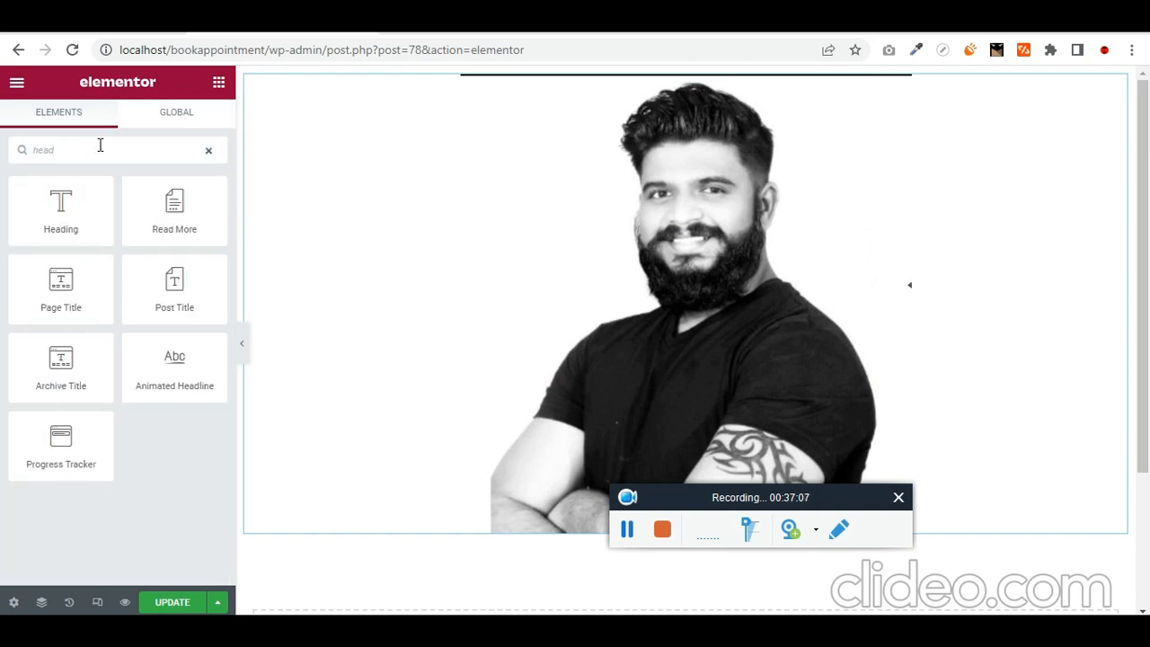
drag(61, 224, 539, 527)
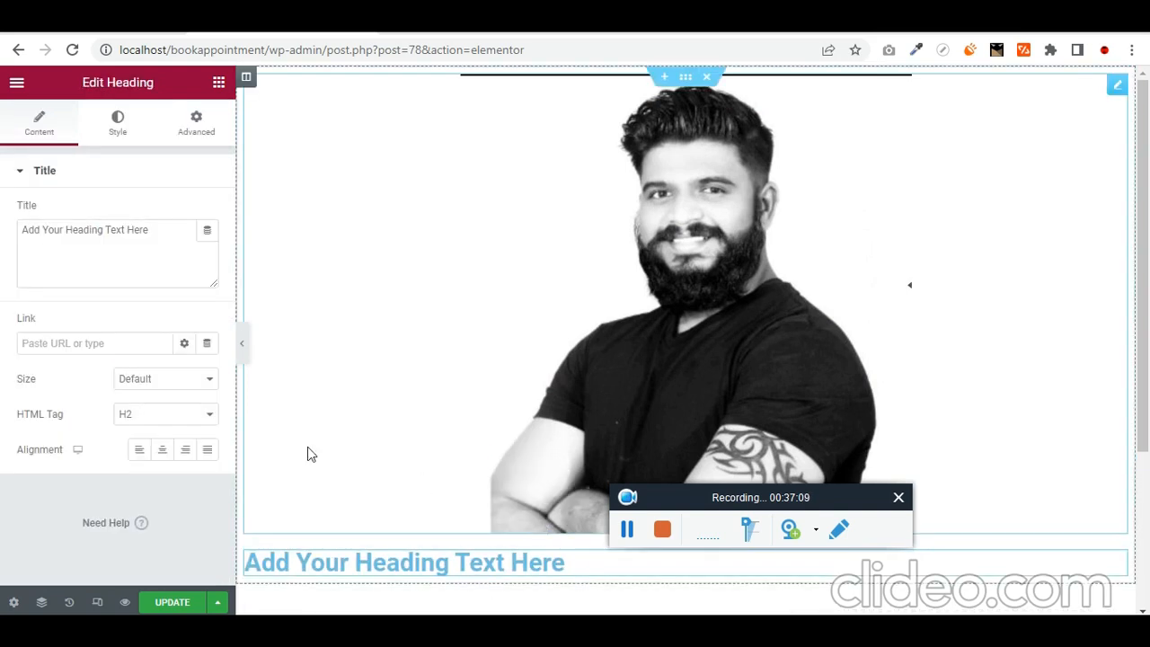
click(161, 449)
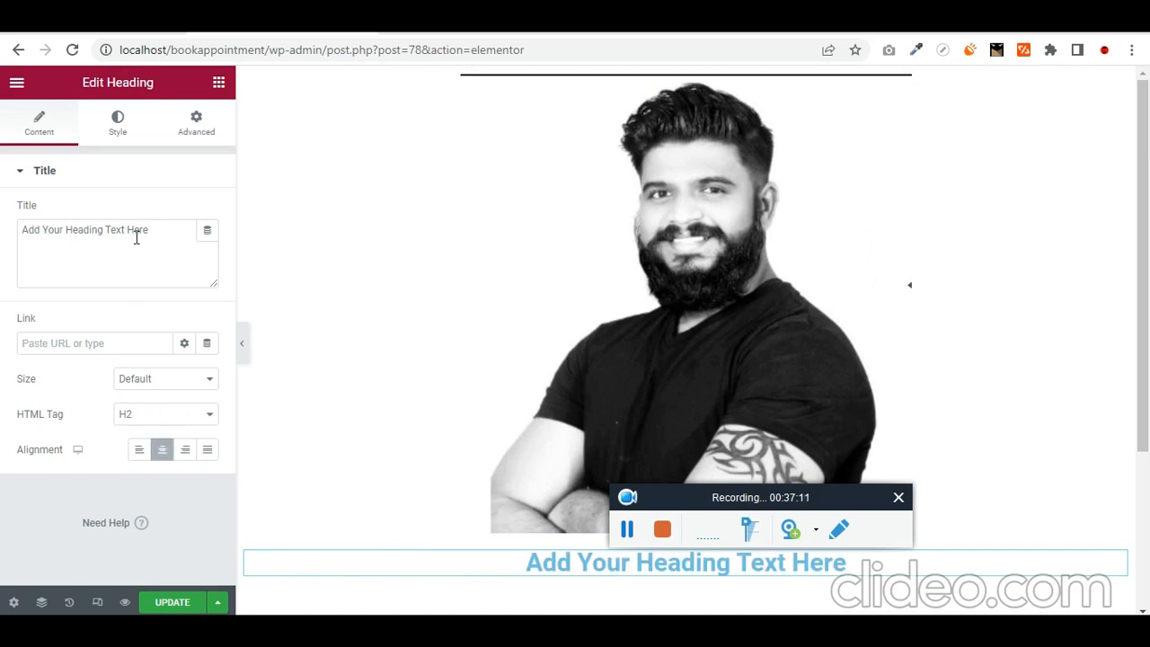
click(205, 232)
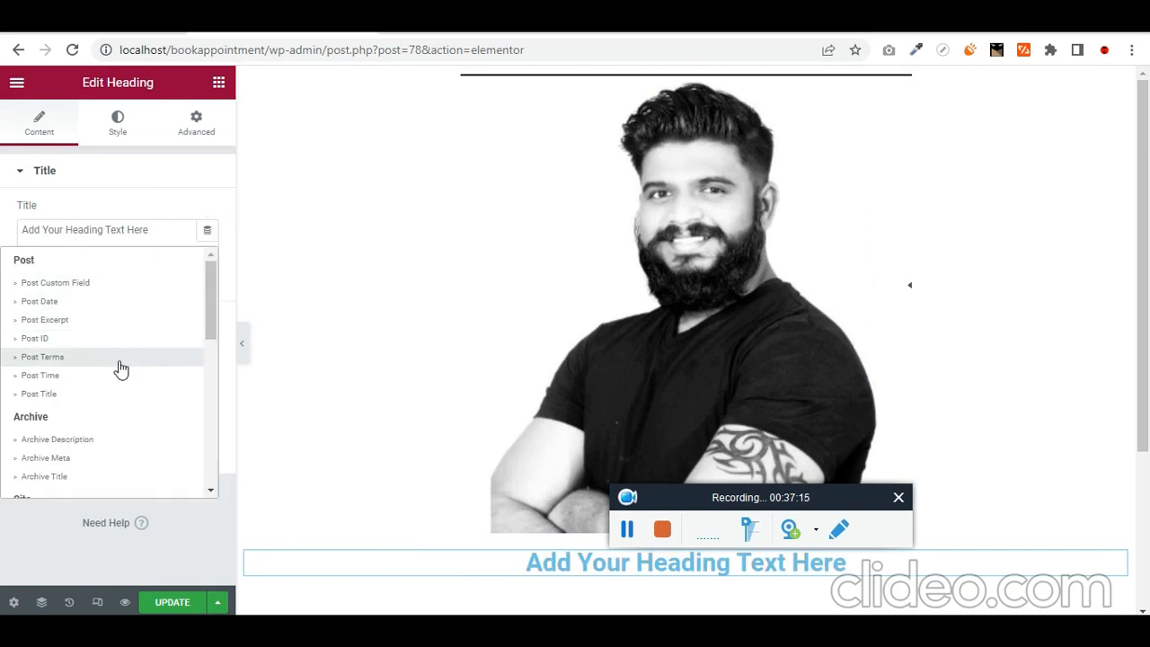
click(116, 395)
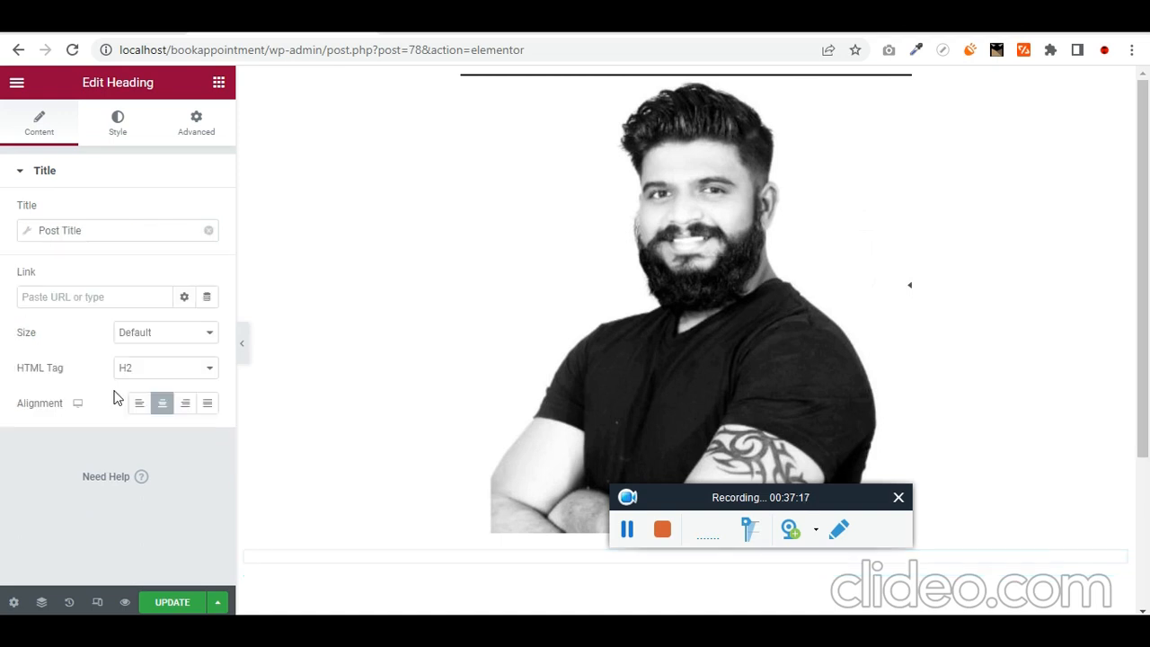
- Make the heading text black and save the listing
click(109, 133)
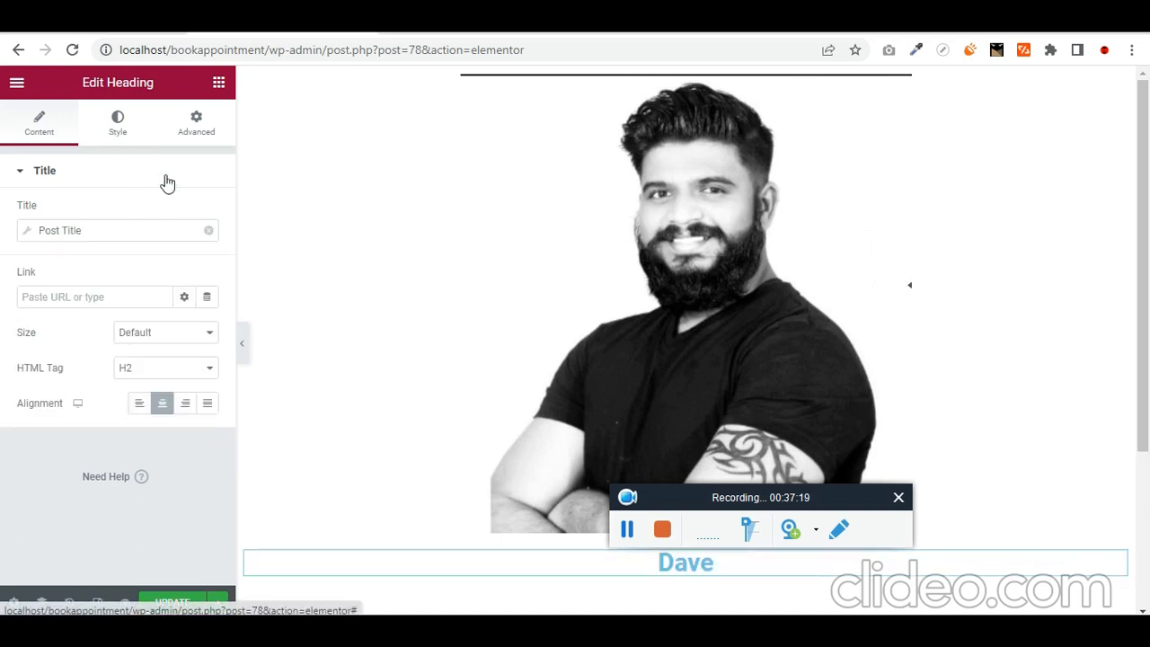
drag(165, 318, 98, 465)
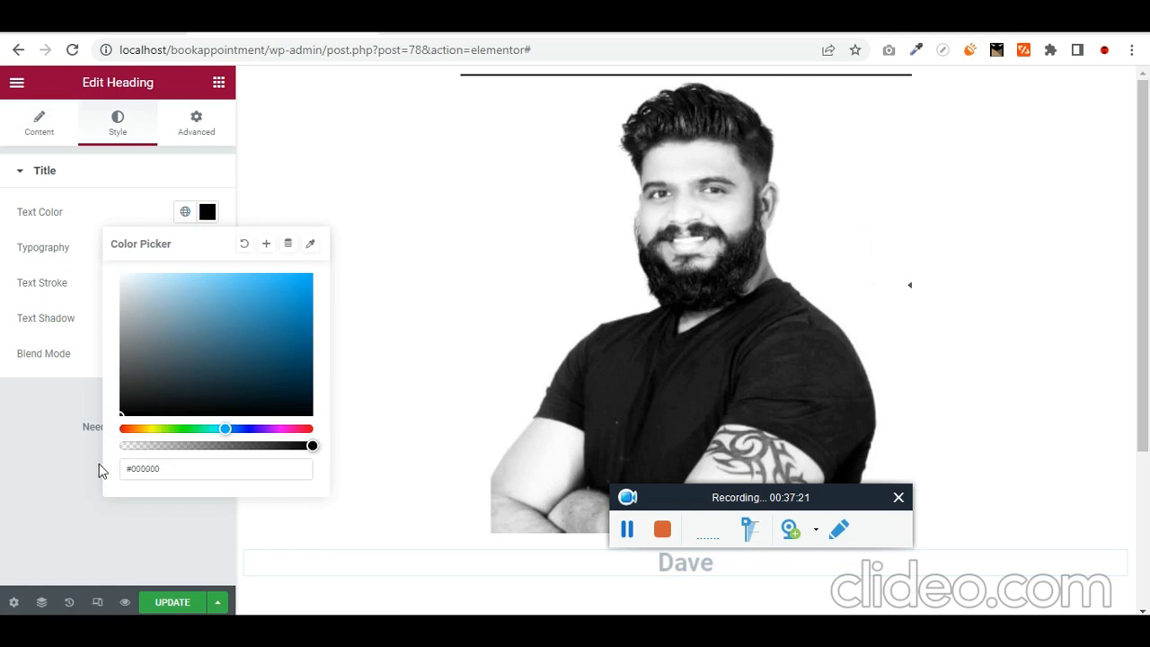
click(186, 528)
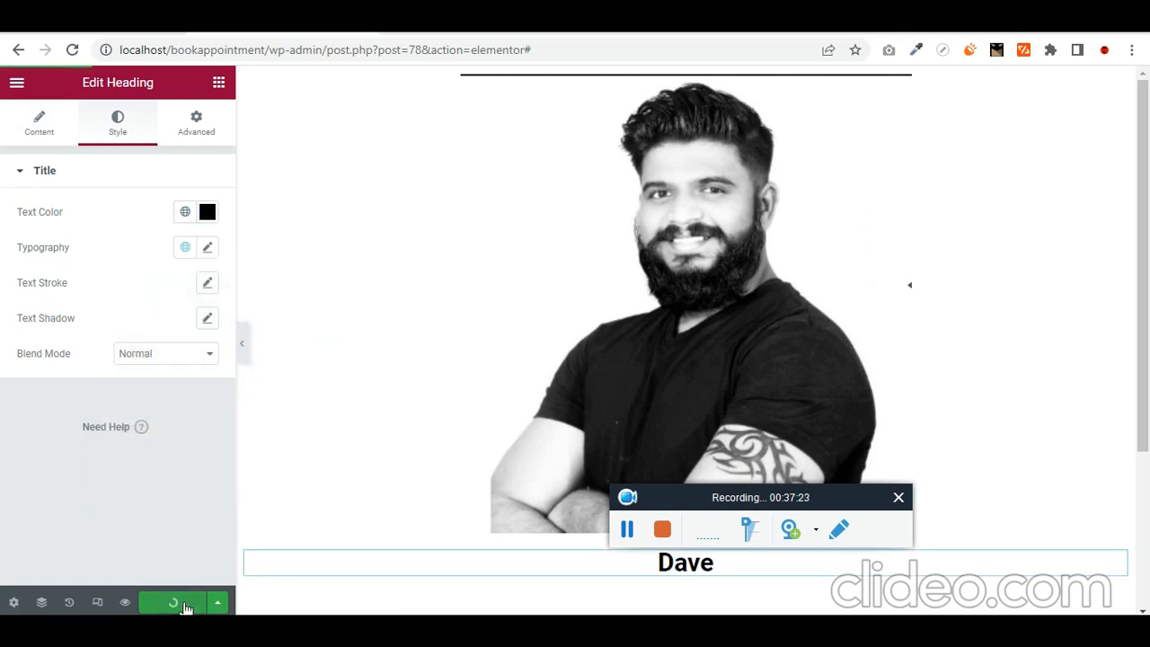
click(198, 603)
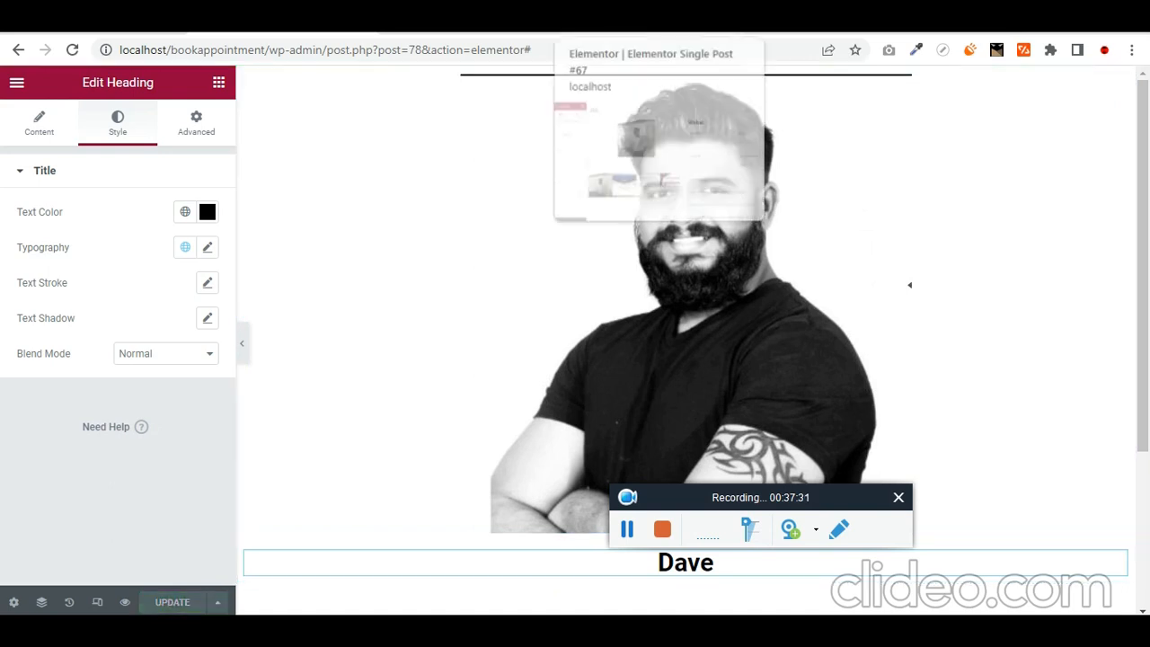
- Create and publish a page titled 'All Doctors', then open it in Elementor
click(220, 22)
click(449, 22)
click(261, 22)
click(104, 21)
mouse_move(80, 213)
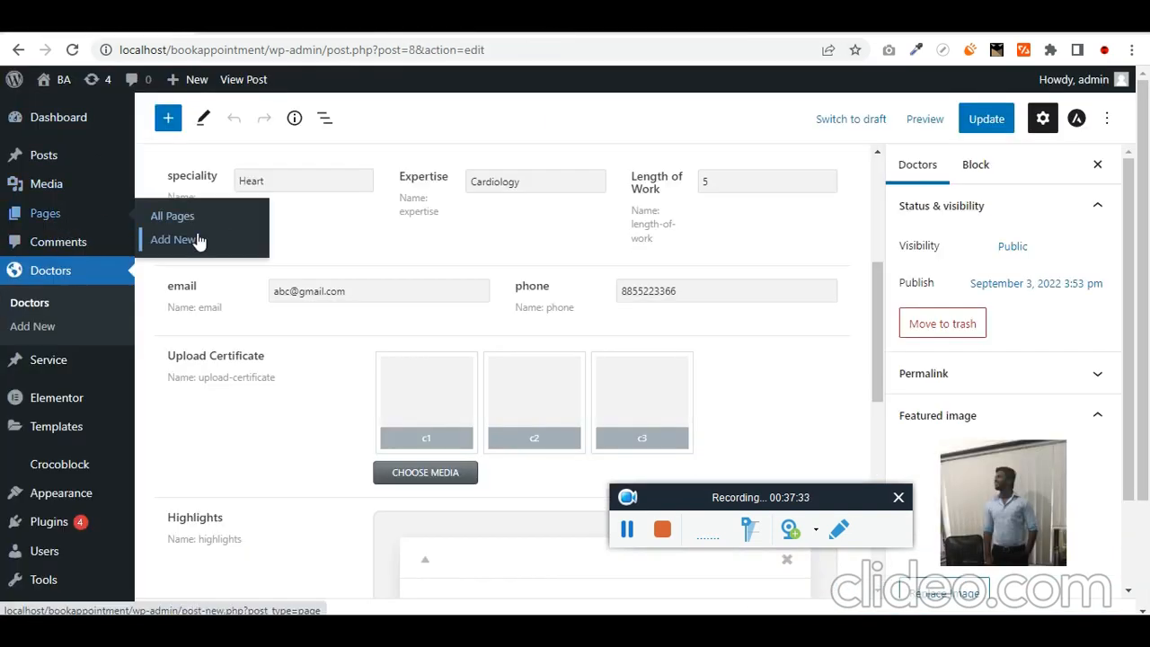
click(200, 240)
click(225, 237)
text(All Doctors)
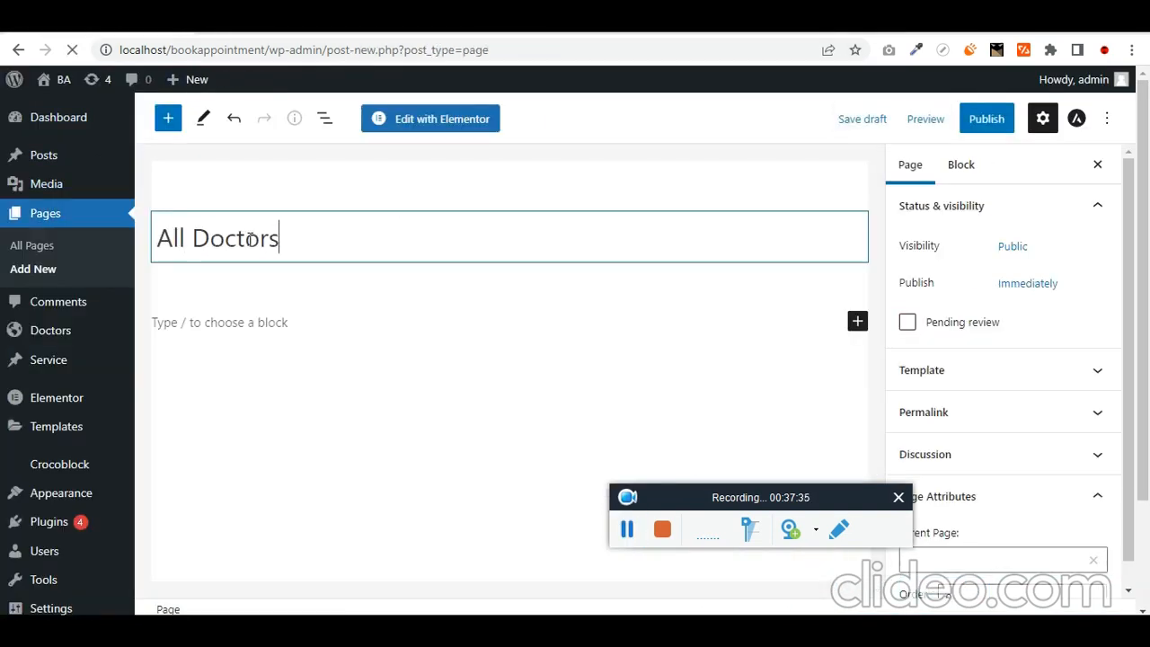
click(968, 120)
click(965, 120)
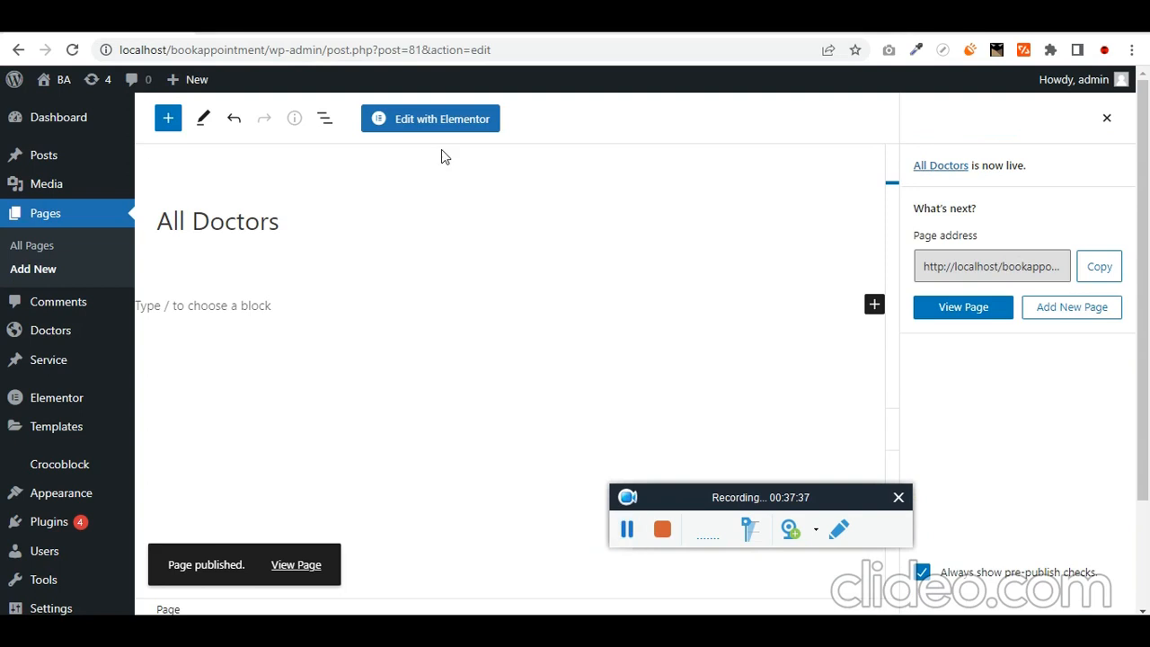
click(441, 121)
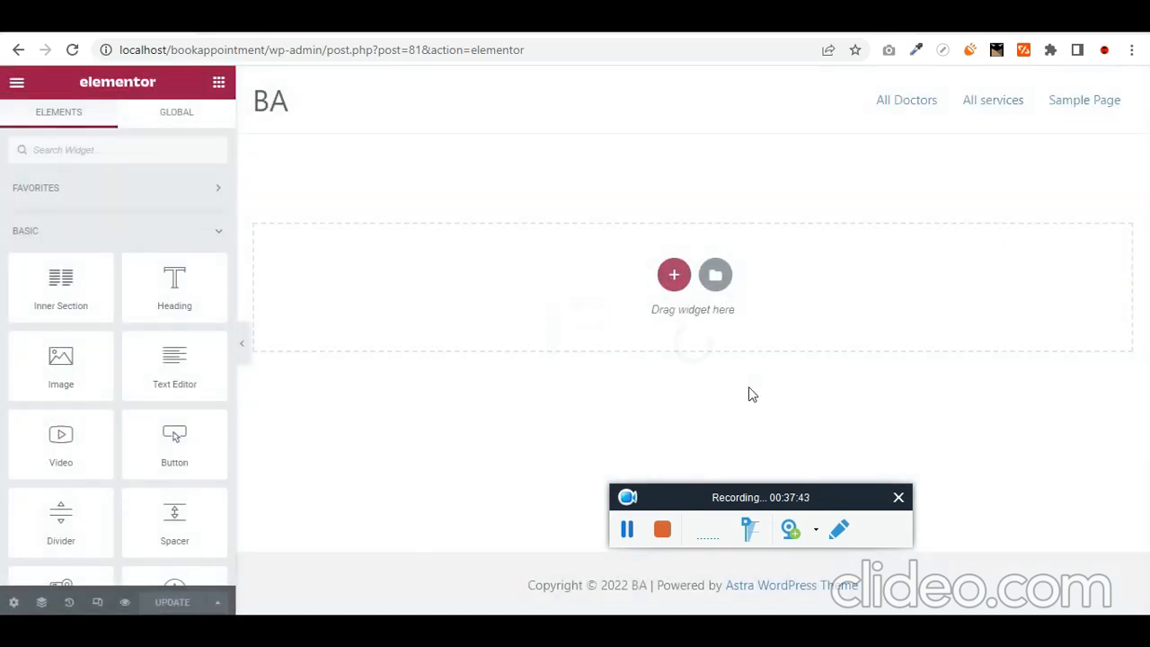
- Add a single-column section to the All Doctors page
click(160, 156)
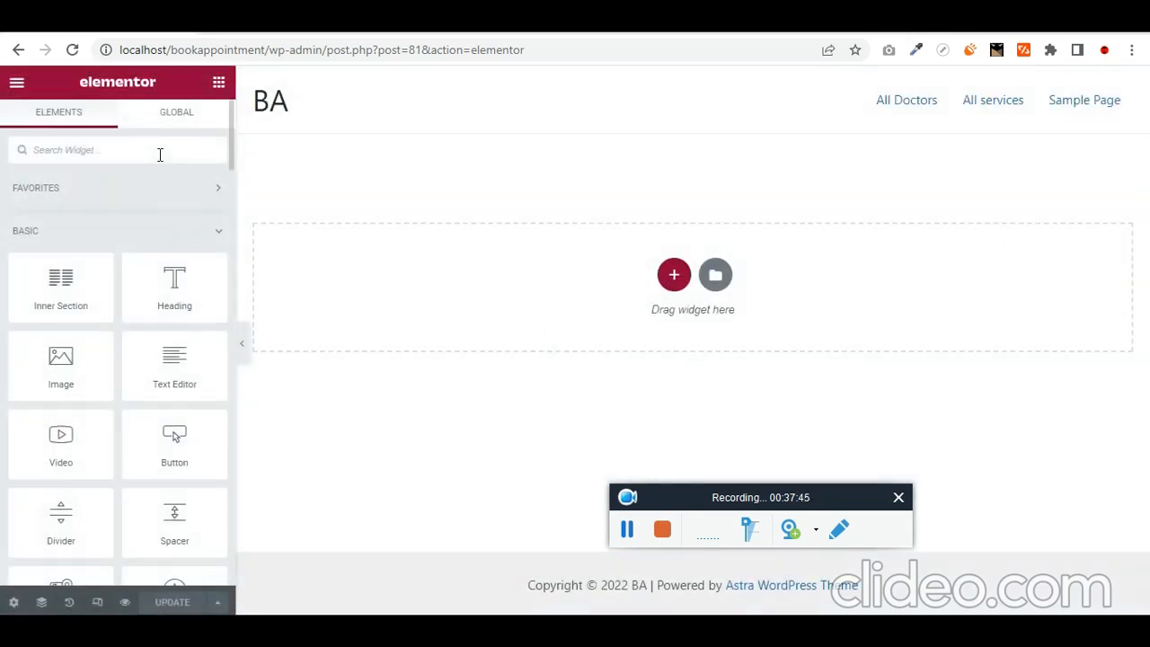
text(list)
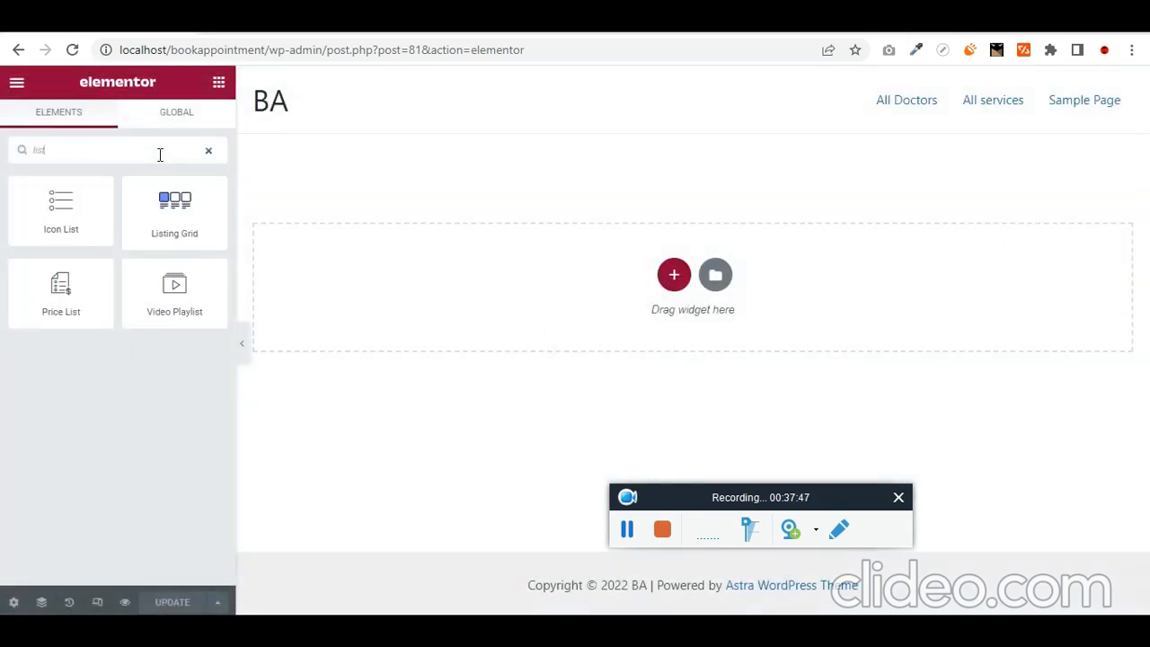
click(674, 275)
click(465, 324)
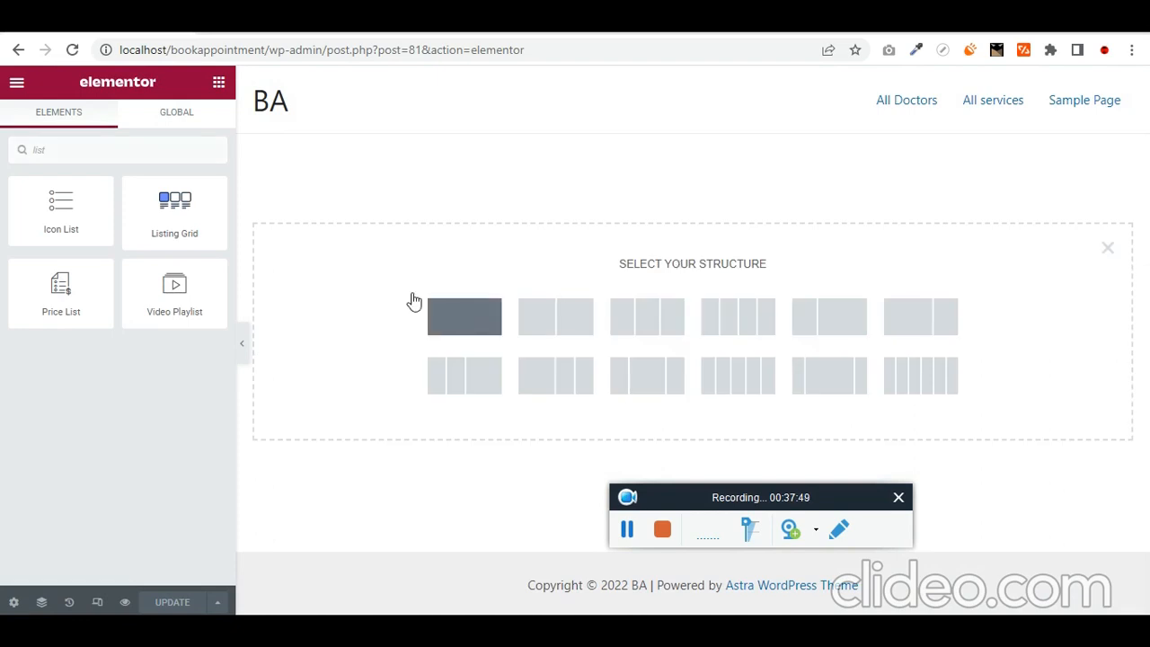
click(219, 84)
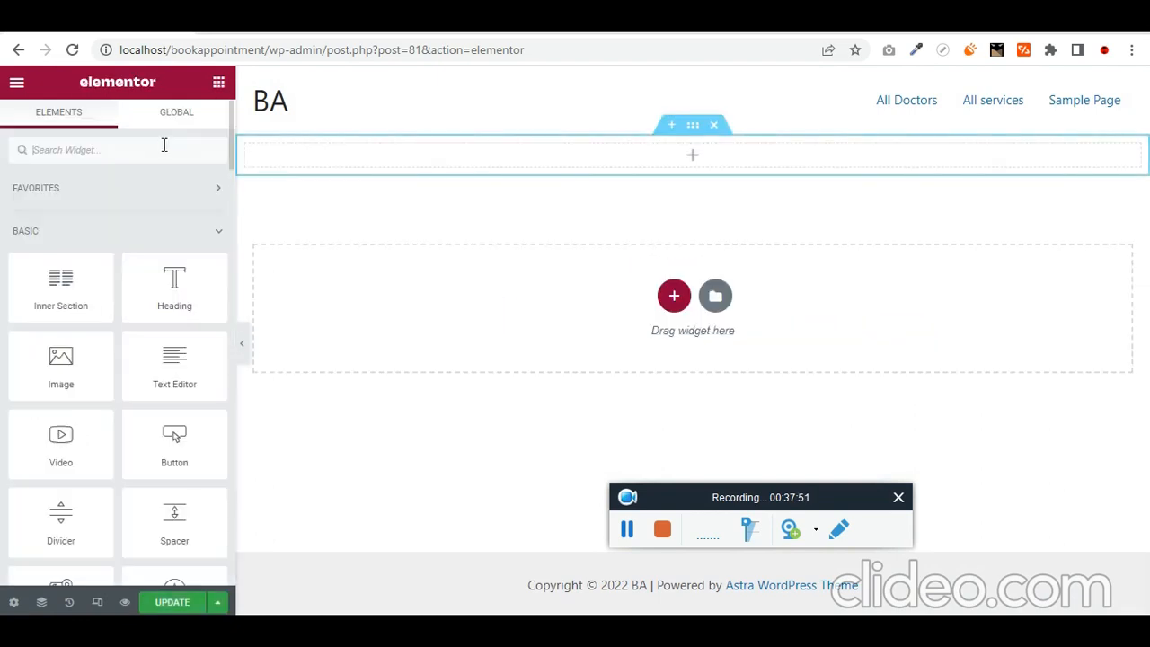
- Place a Listing Grid showing the Doctors listing in the section and save the page
click(153, 149)
text(list)
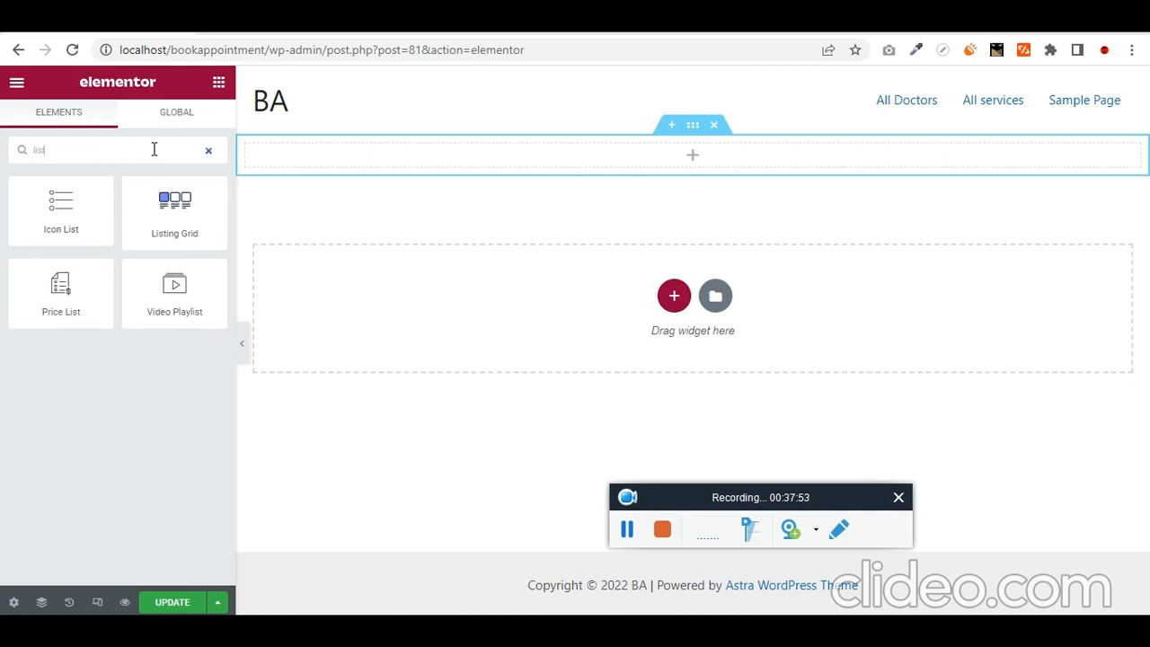
drag(174, 209, 525, 146)
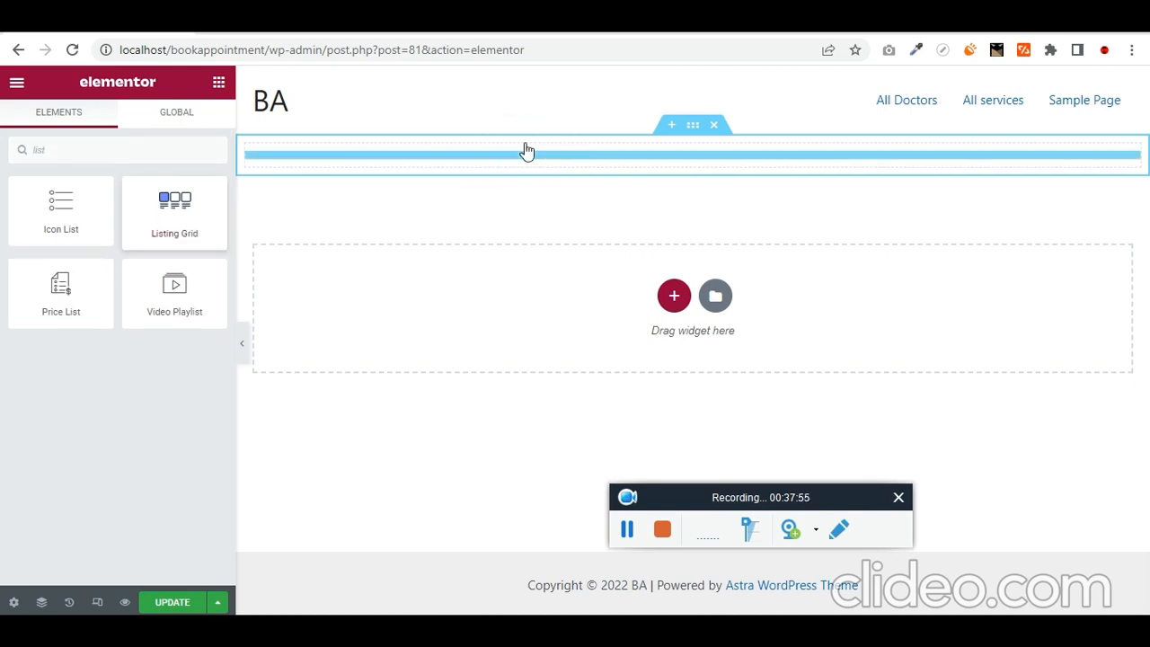
click(180, 211)
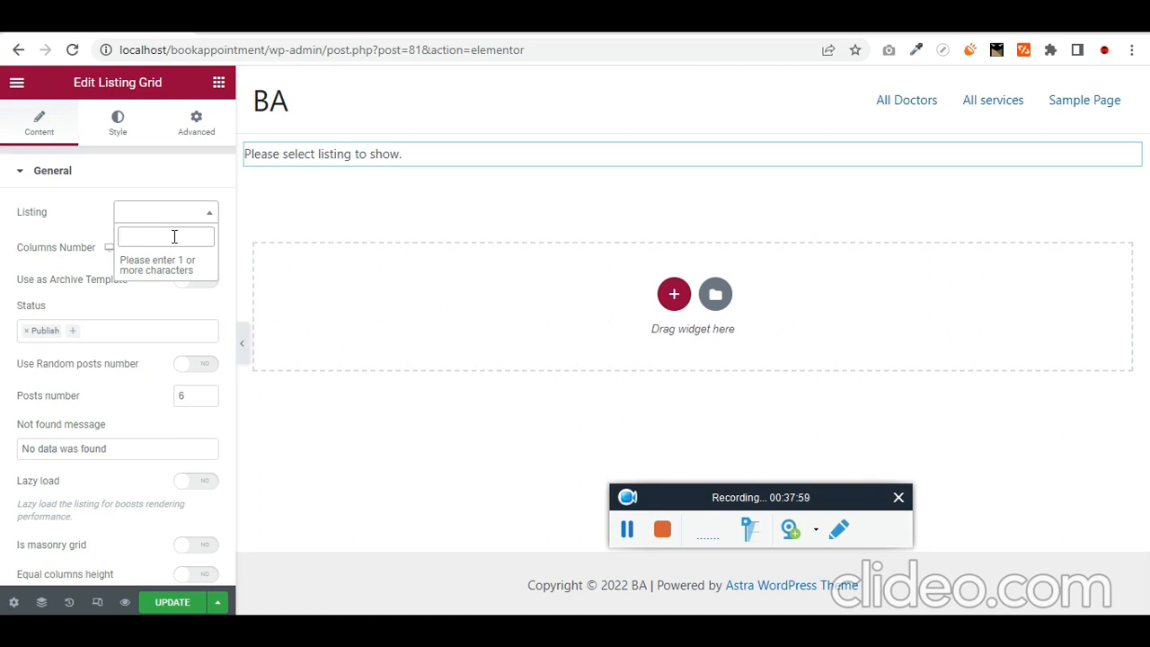
text(all doc)
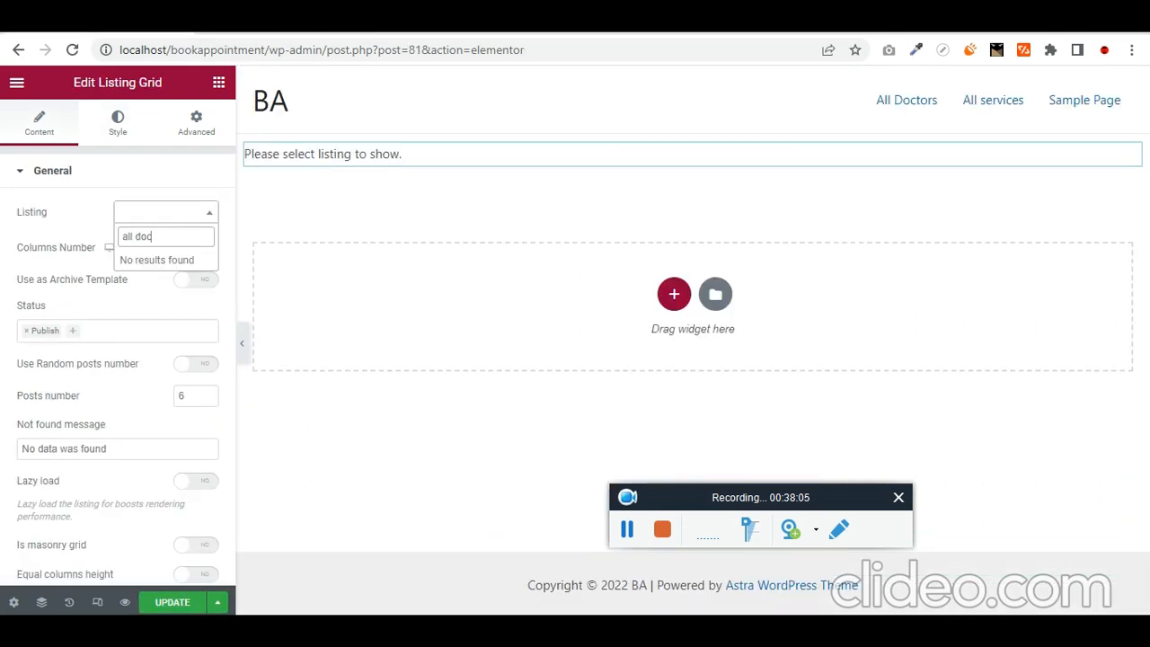
triple_click(160, 236)
text(Doc)
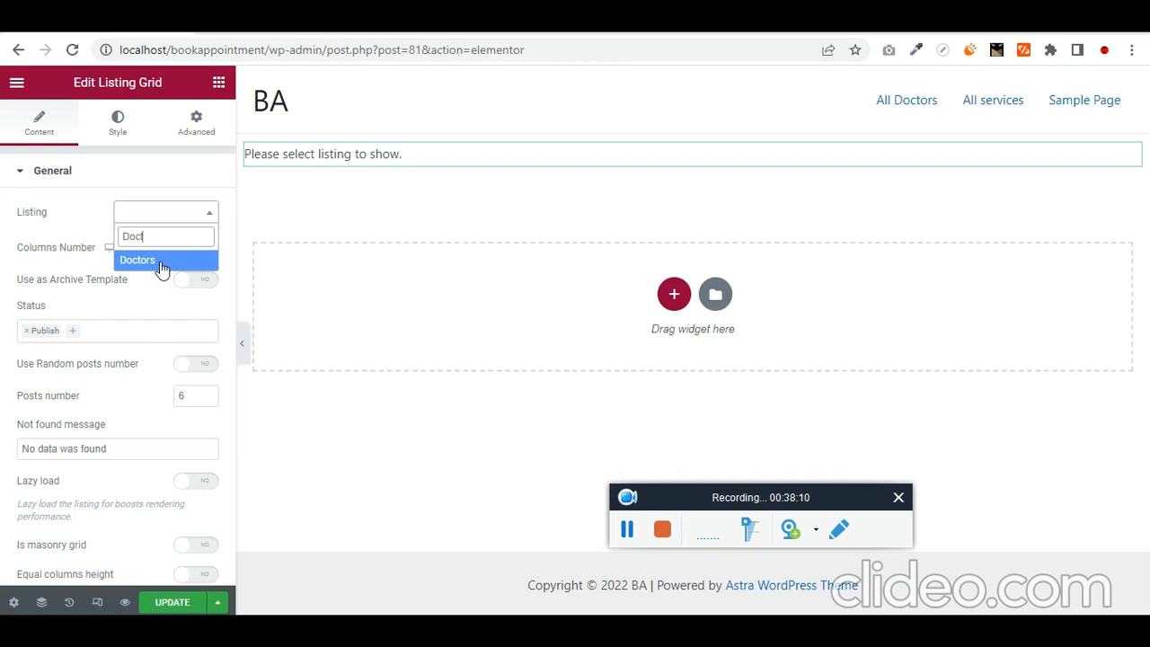
click(152, 261)
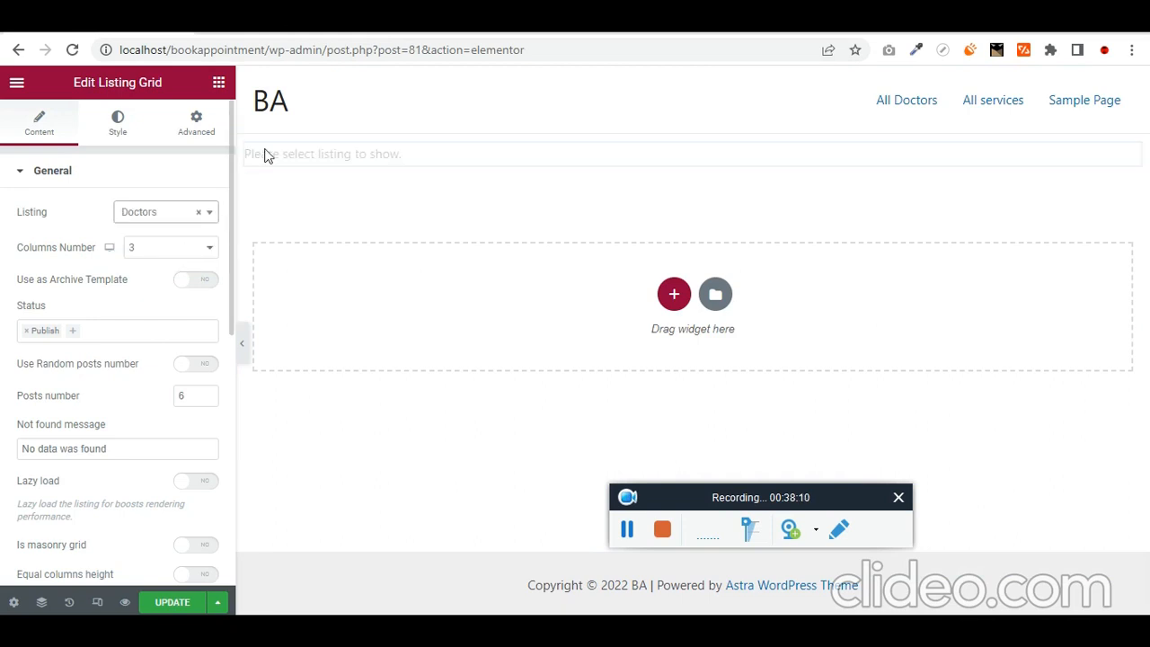
click(176, 602)
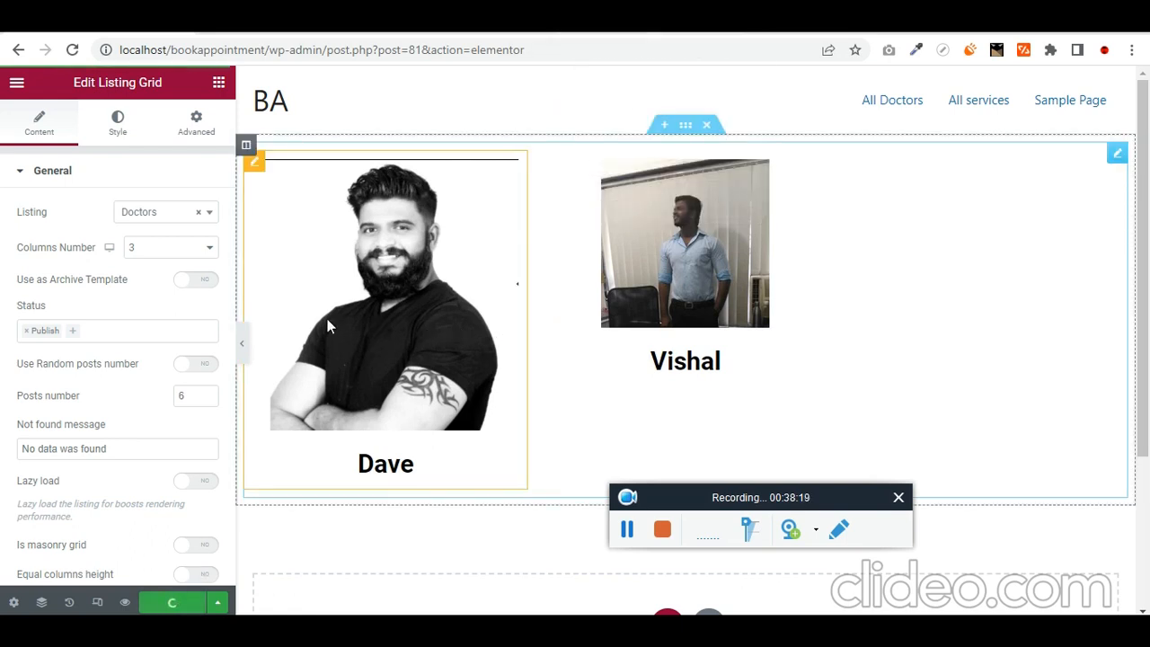
- Turn on 'Make listing item clickable' for the Doctors listing item and save it
scroll(123, 350, down, 4)
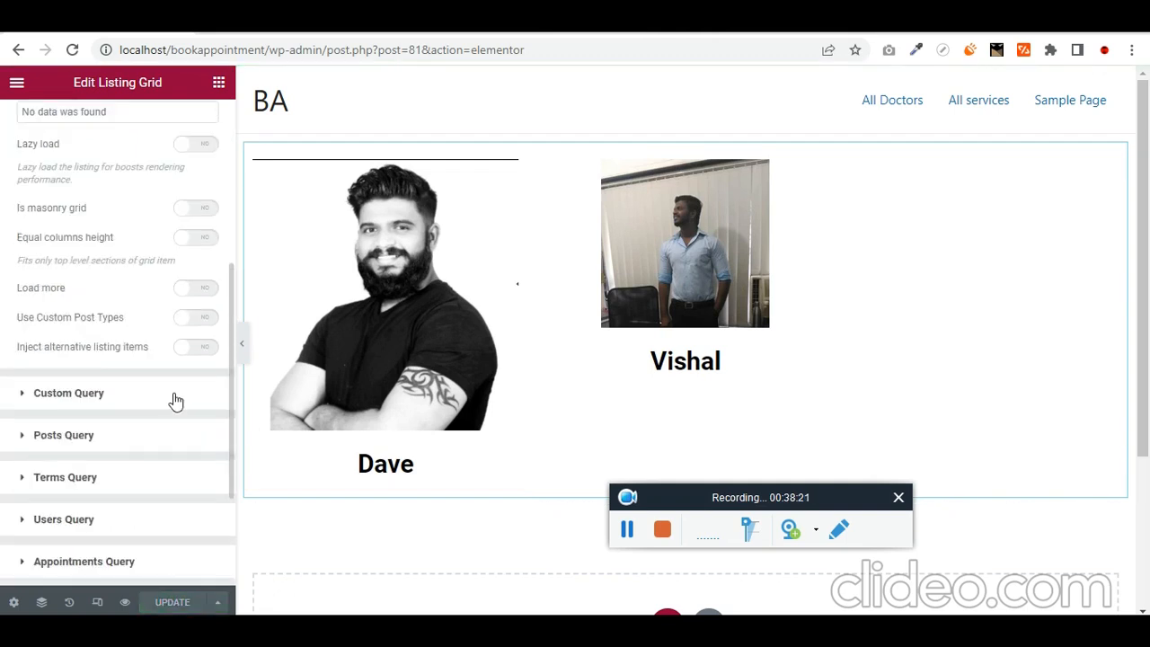
scroll(178, 395, up, 3)
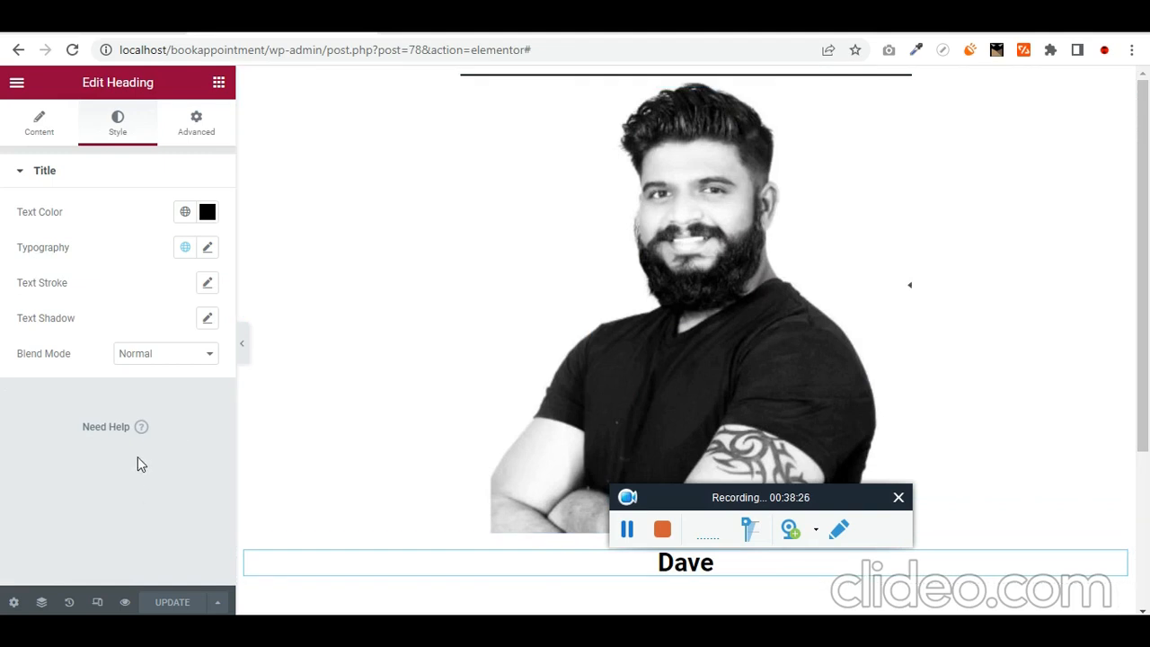
click(31, 133)
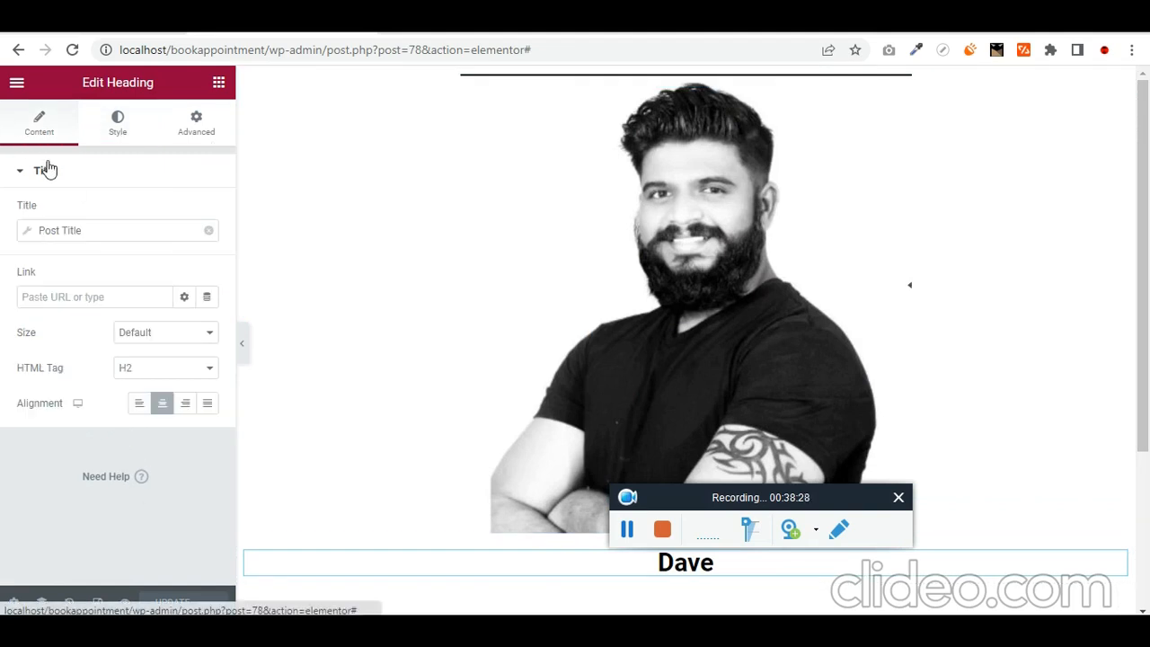
click(681, 171)
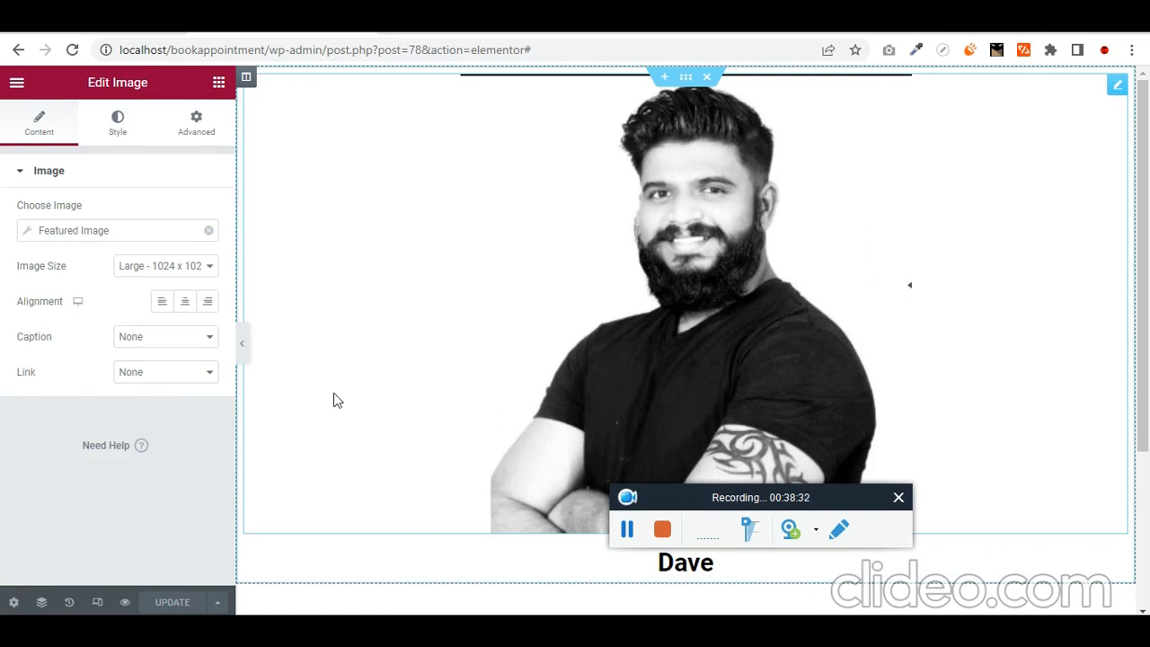
click(14, 602)
click(21, 280)
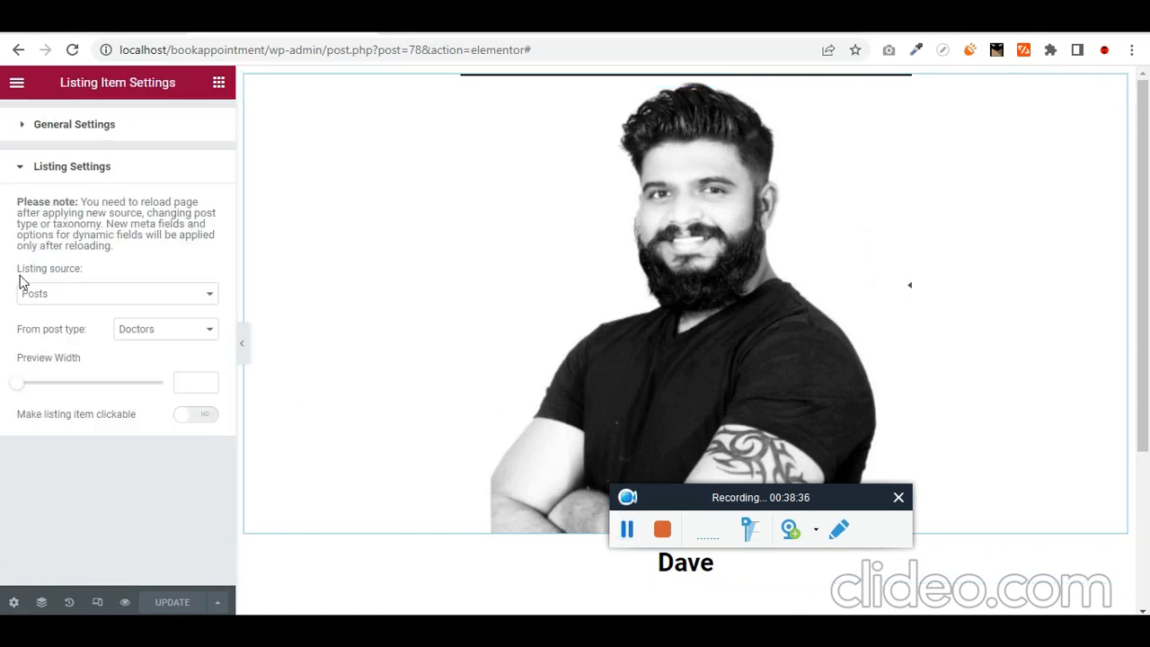
click(195, 415)
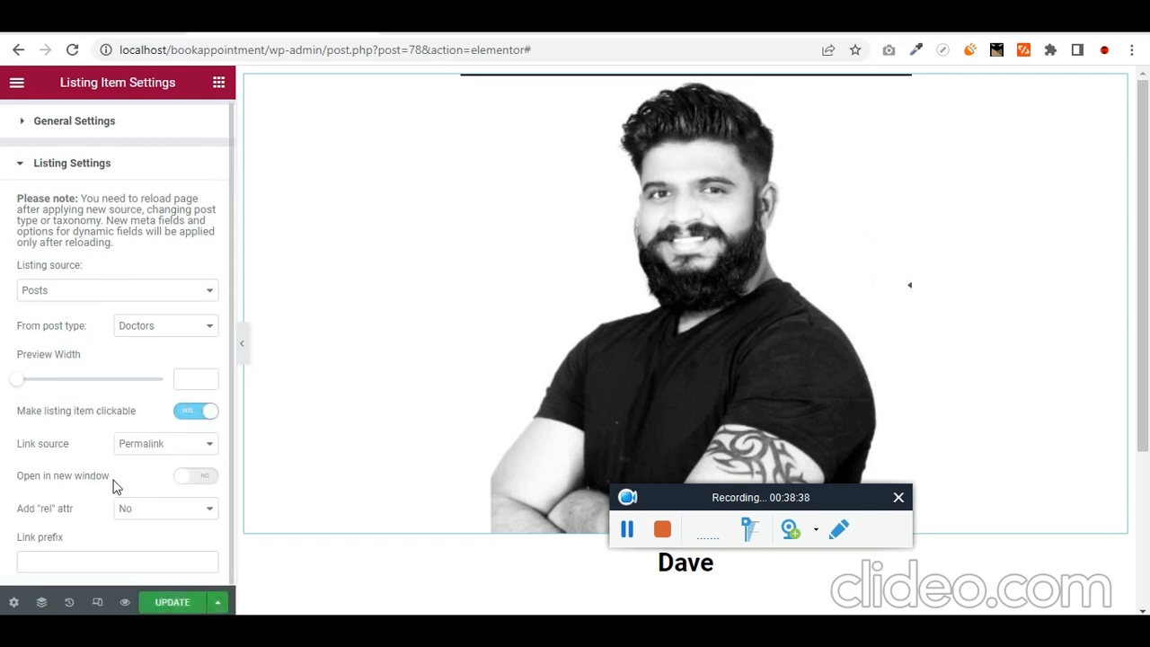
click(174, 600)
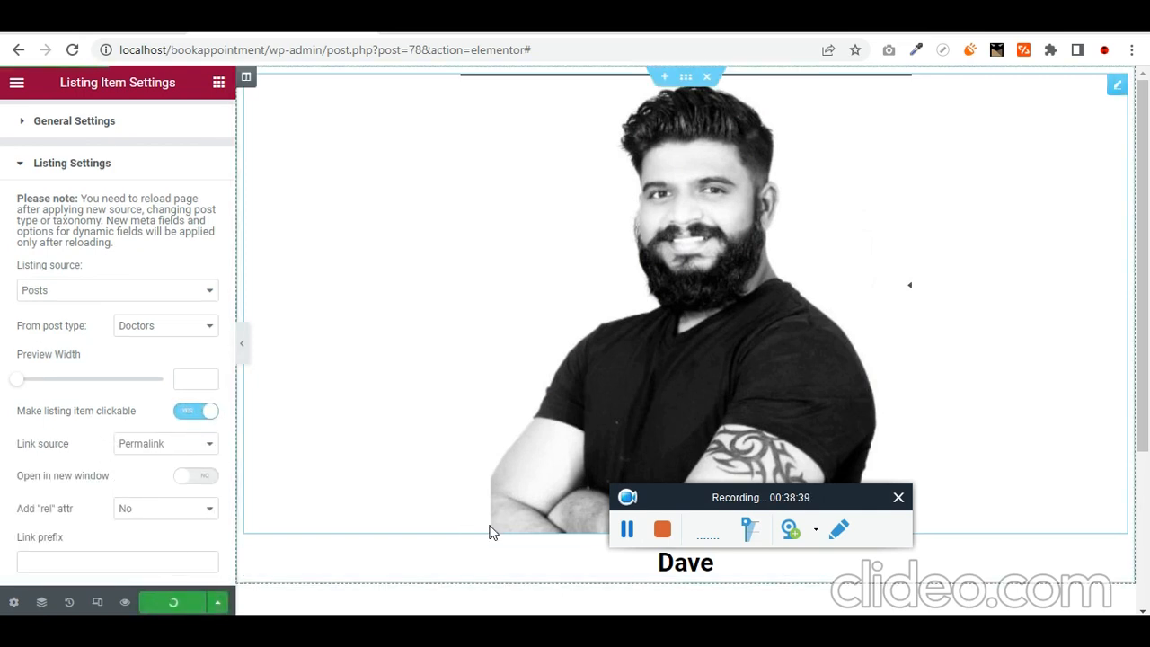
click(620, 23)
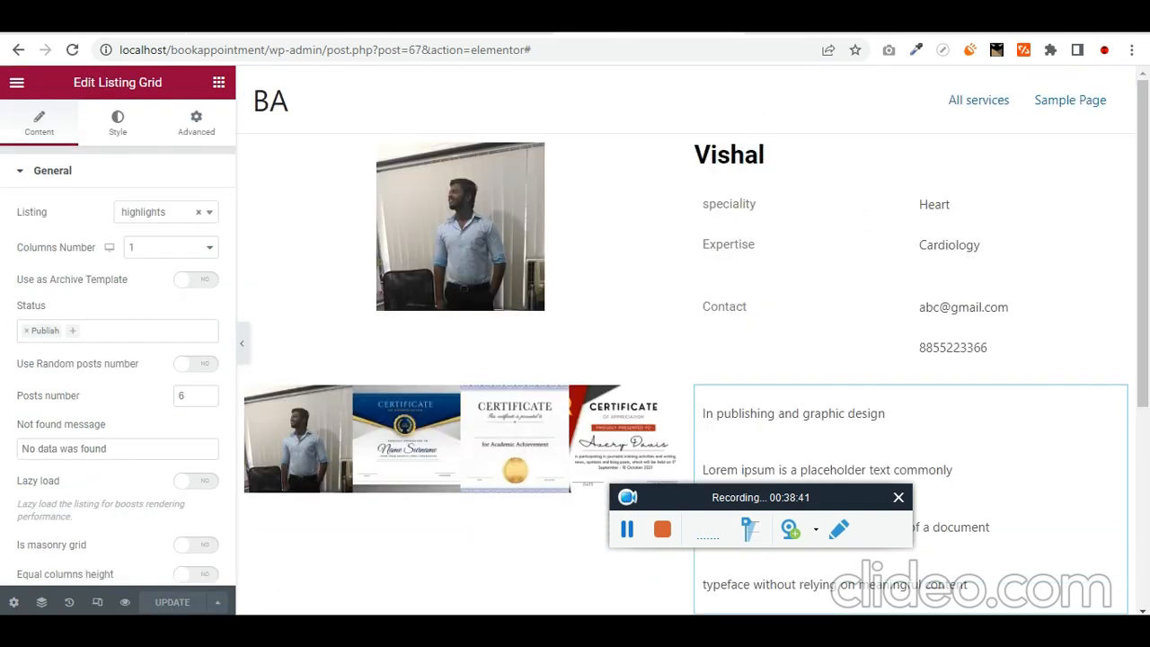
- Load localhost/bookappointment/ in a new browser tab
click(477, 23)
click(642, 23)
click(760, 23)
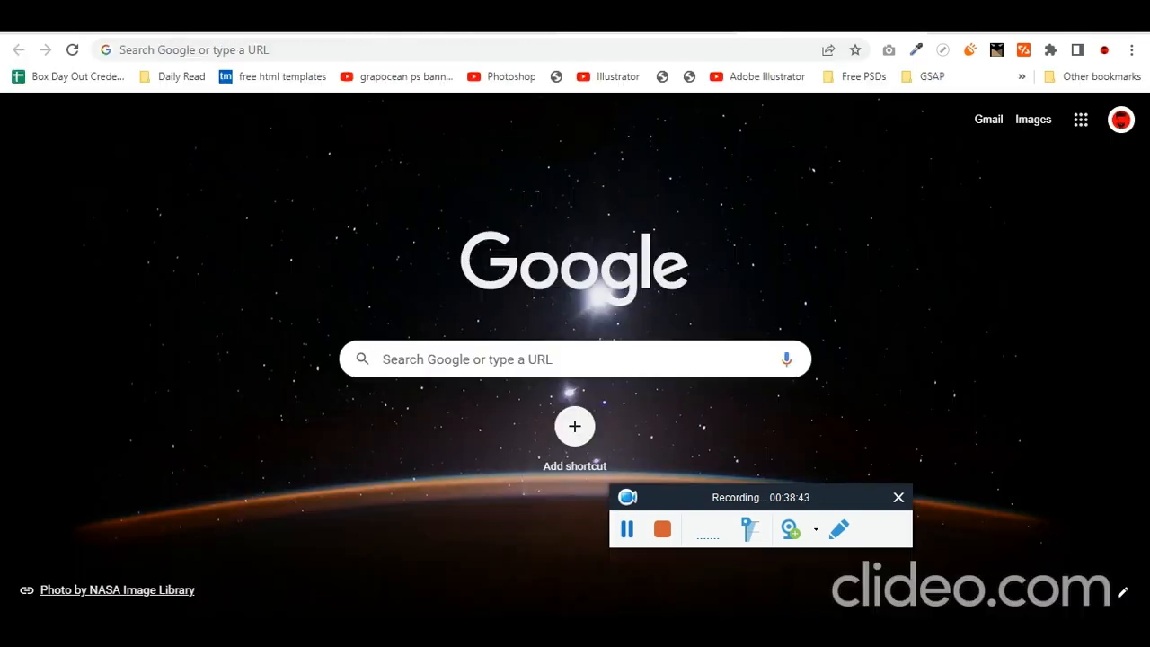
click(780, 49)
text(localhost)
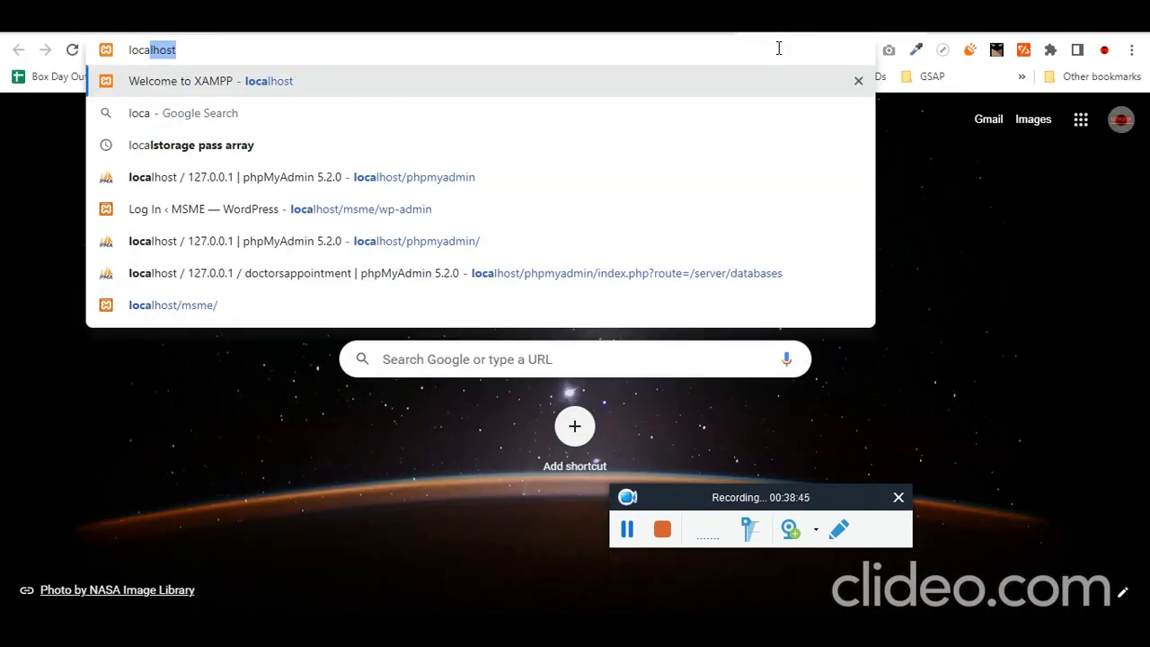
text(/a)
key(BackSpace)
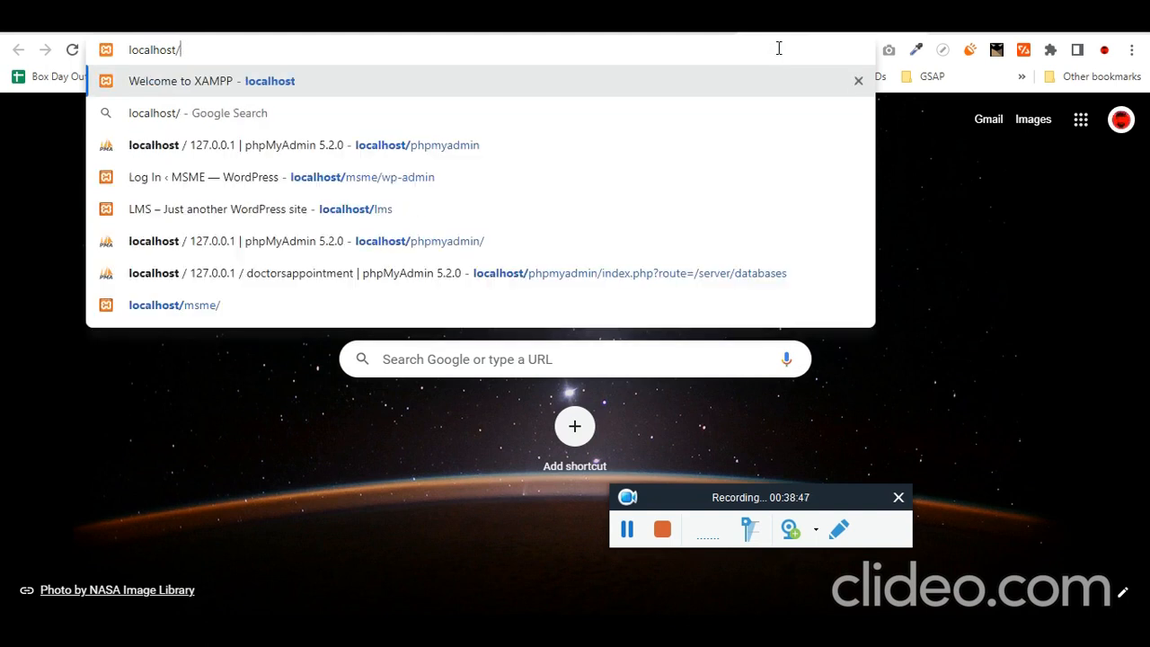
text(b)
key(End)
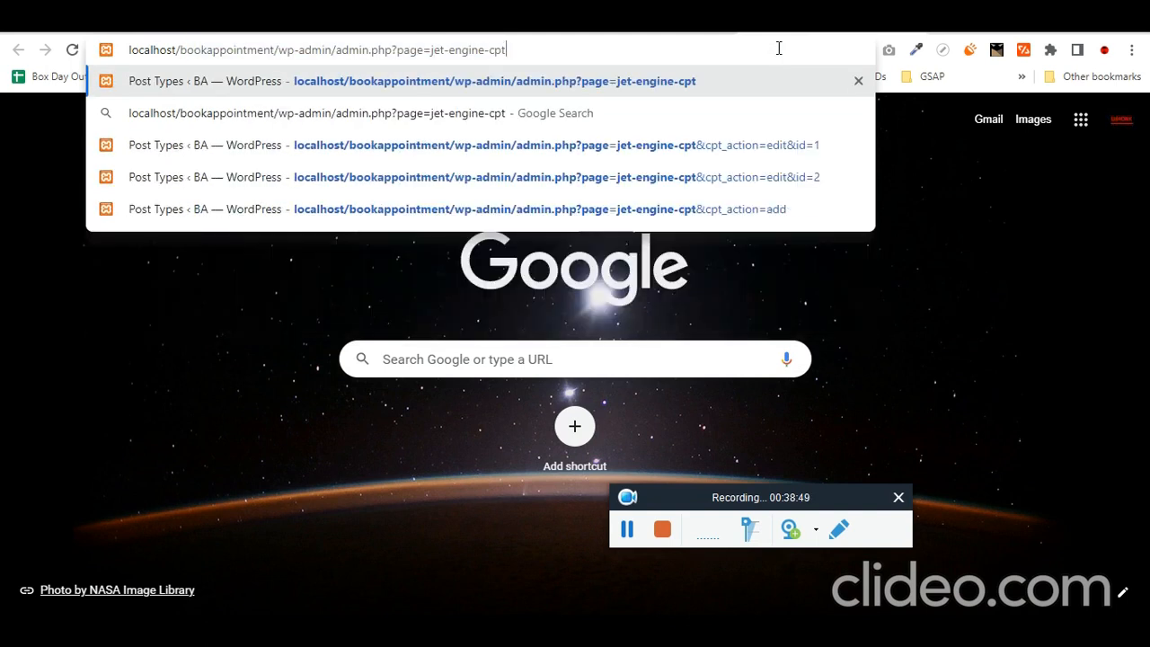
key(ctrl+shift+Left)
key(ctrl+shift+Left)
key(ctrl+shift+Left)
key(ctrl+shift+Left)
key(ctrl+shift+Left)
key(ctrl+shift+Left)
key(ctrl+shift+Left)
key(BackSpace)
key(Return)
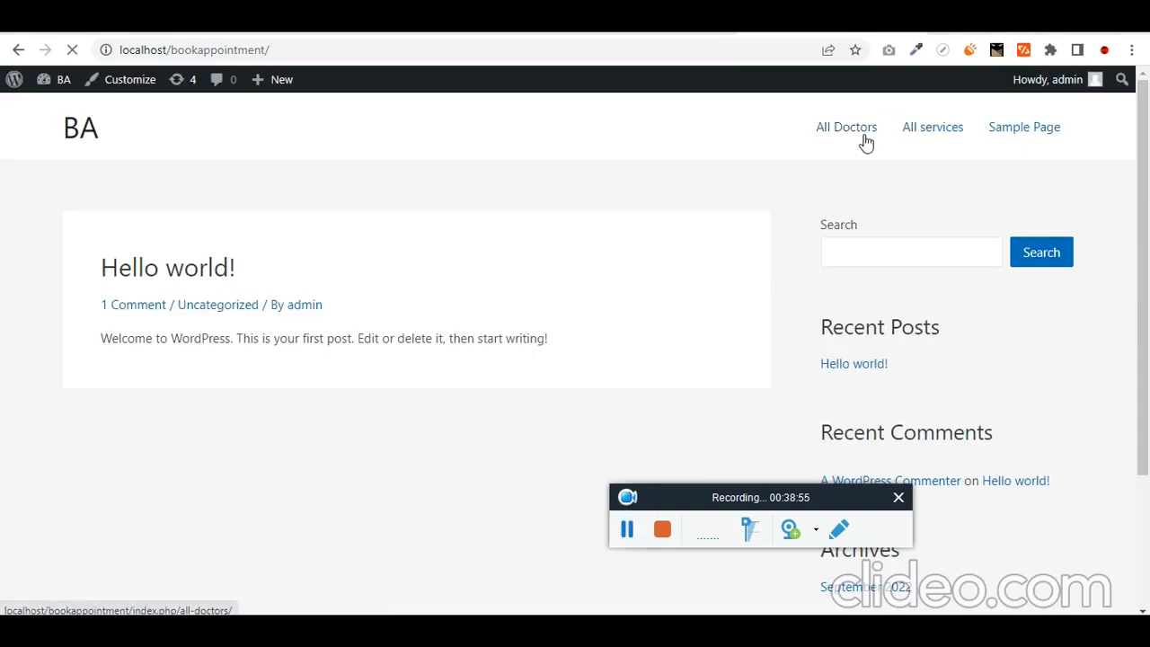
- Open Dave's doctor page from All Doctors and review his speciality and expertise
click(865, 144)
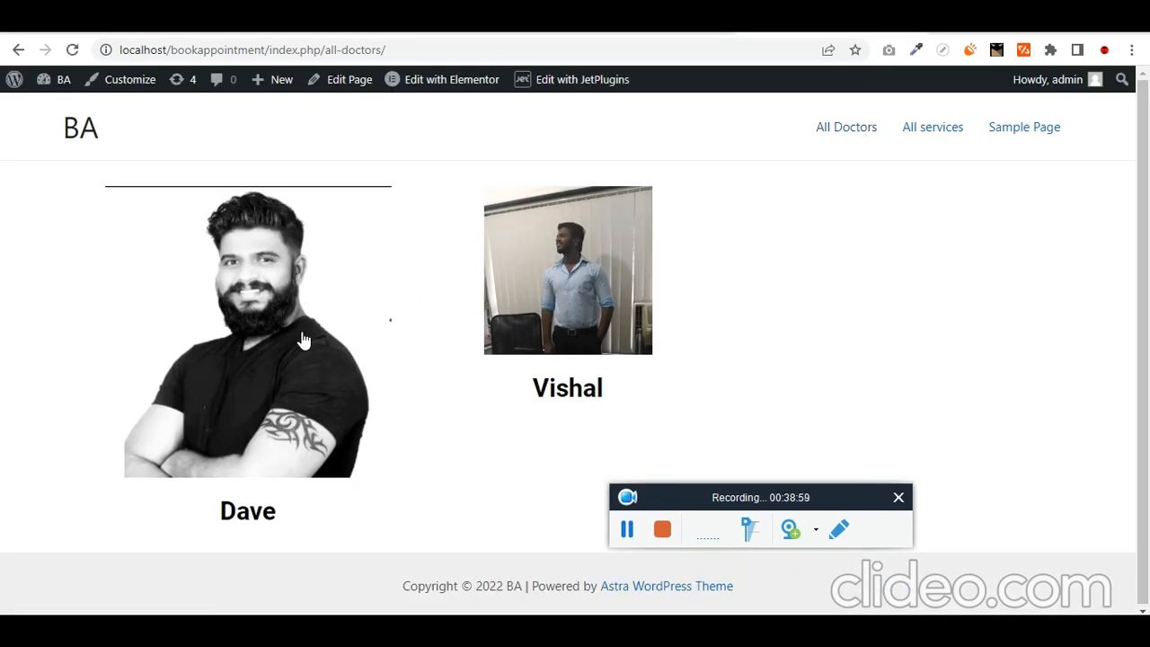
click(303, 339)
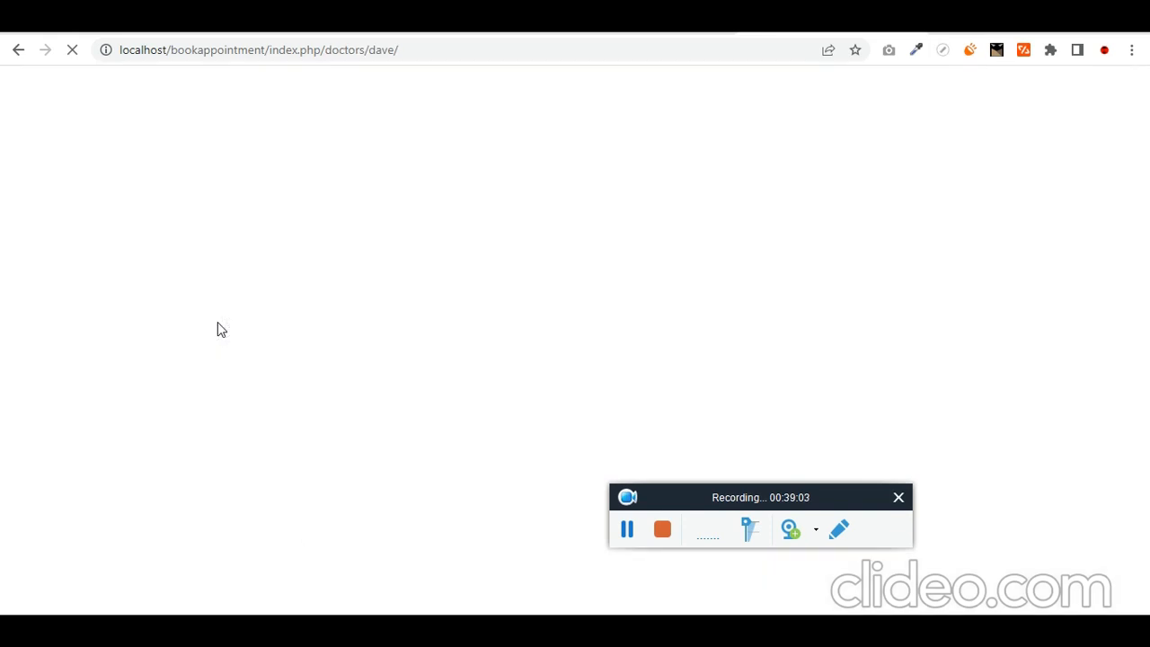
scroll(512, 341, down, 3)
scroll(532, 325, down, 2)
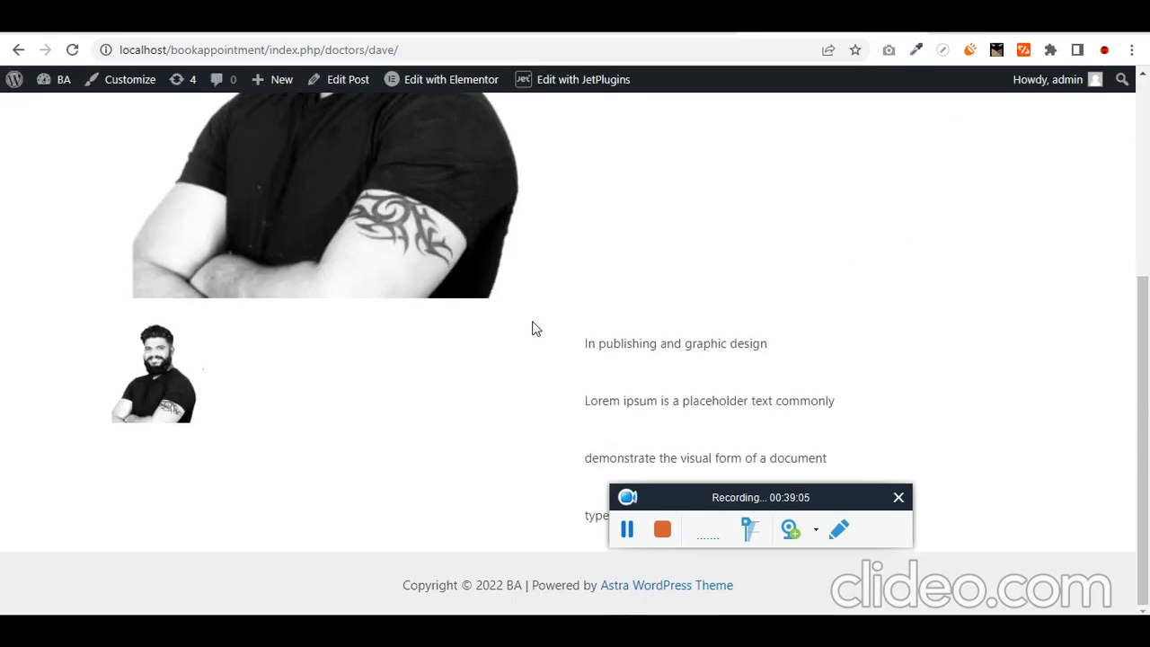
scroll(479, 400, up, 4)
scroll(470, 398, down, 1)
scroll(425, 372, up, 2)
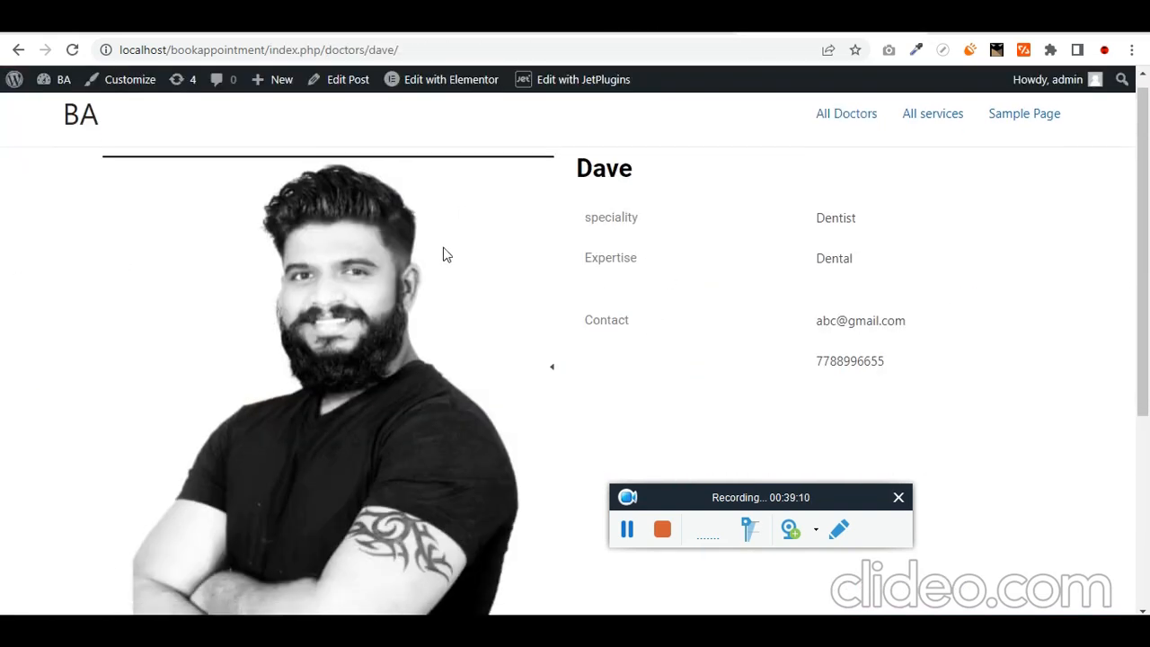
scroll(441, 254, up, 1)
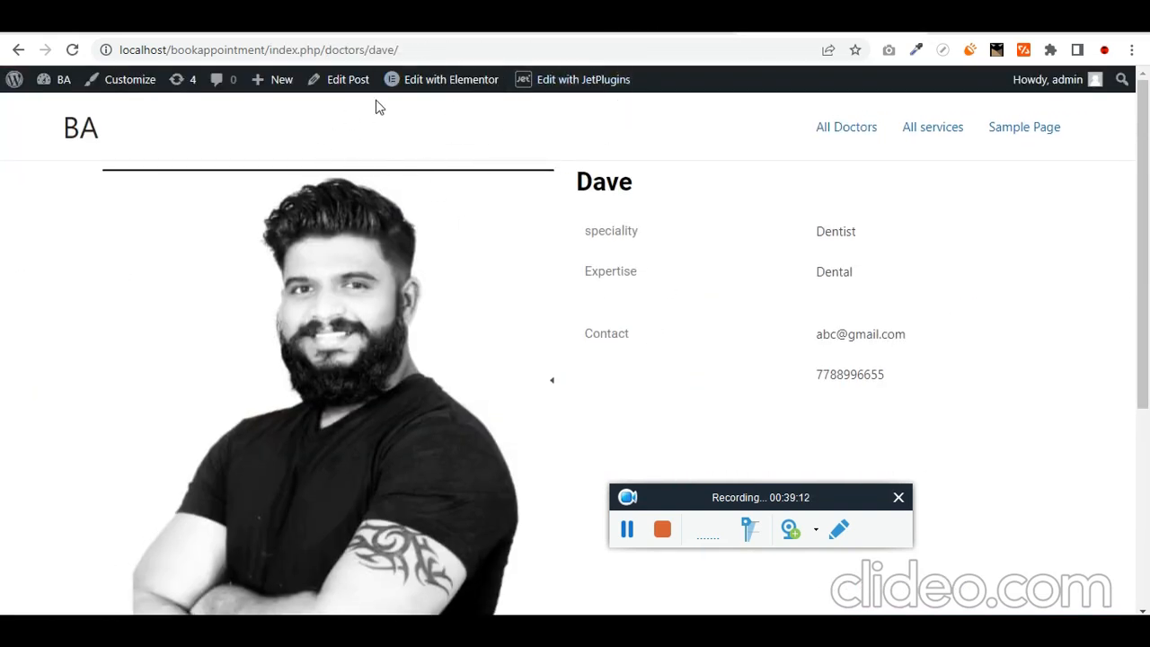
mouse_move(450, 81)
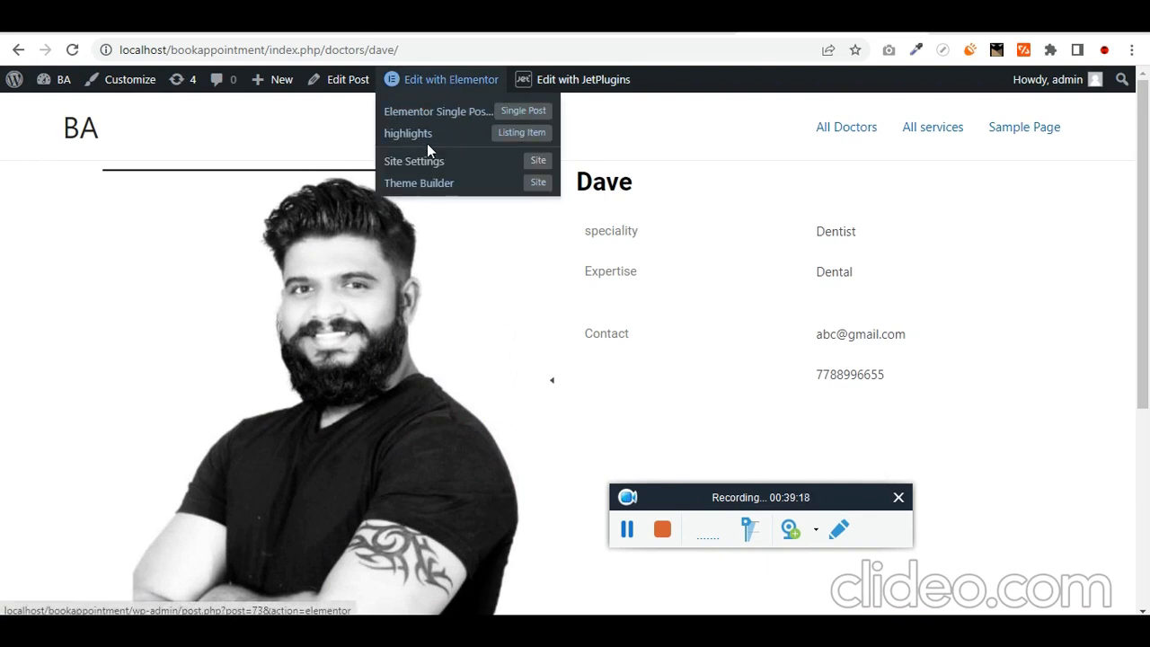
- Edit the Elementor Single Post template and drop a Form widget into a new one-column section
click(465, 115)
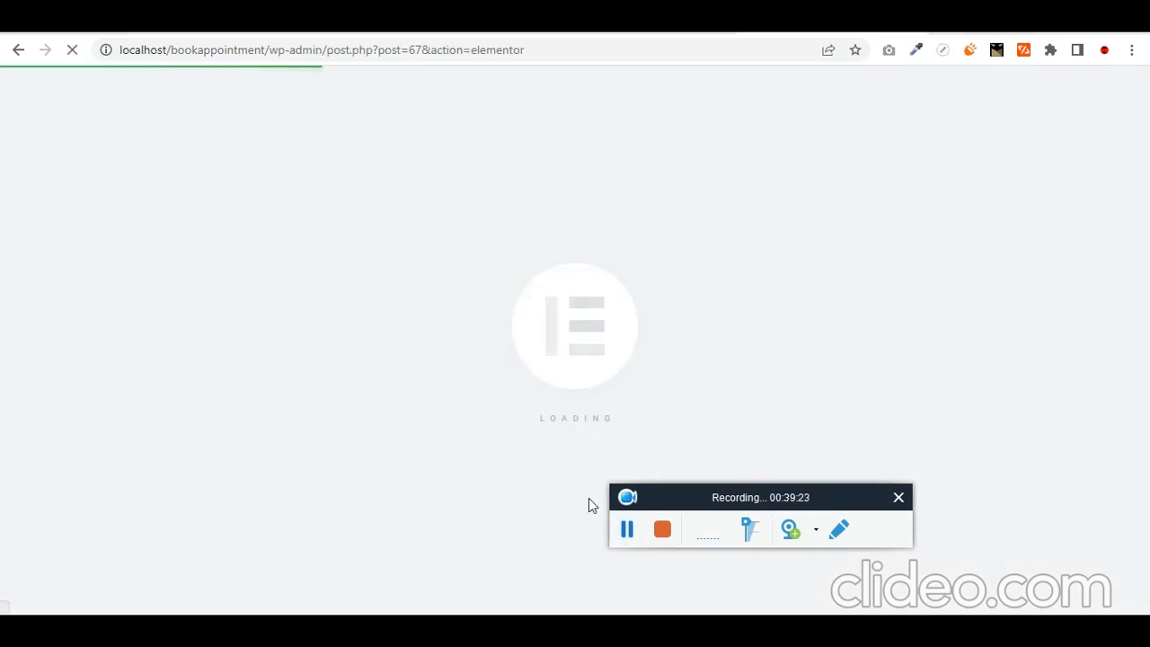
scroll(490, 458, down, 4)
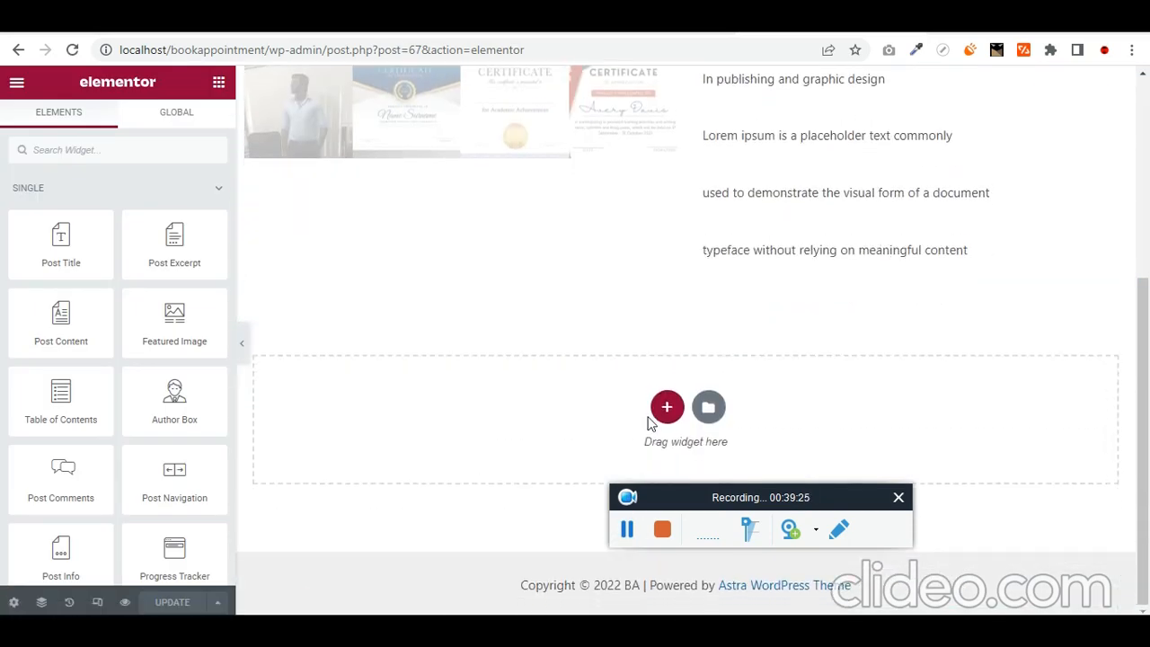
click(666, 409)
click(459, 454)
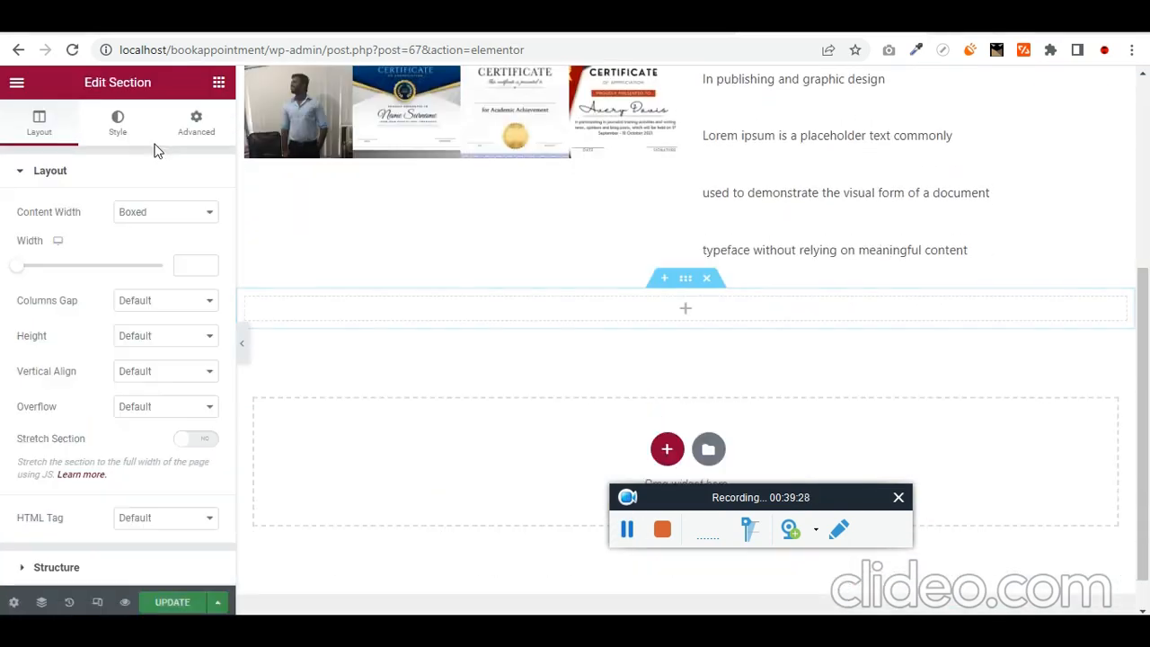
click(218, 82)
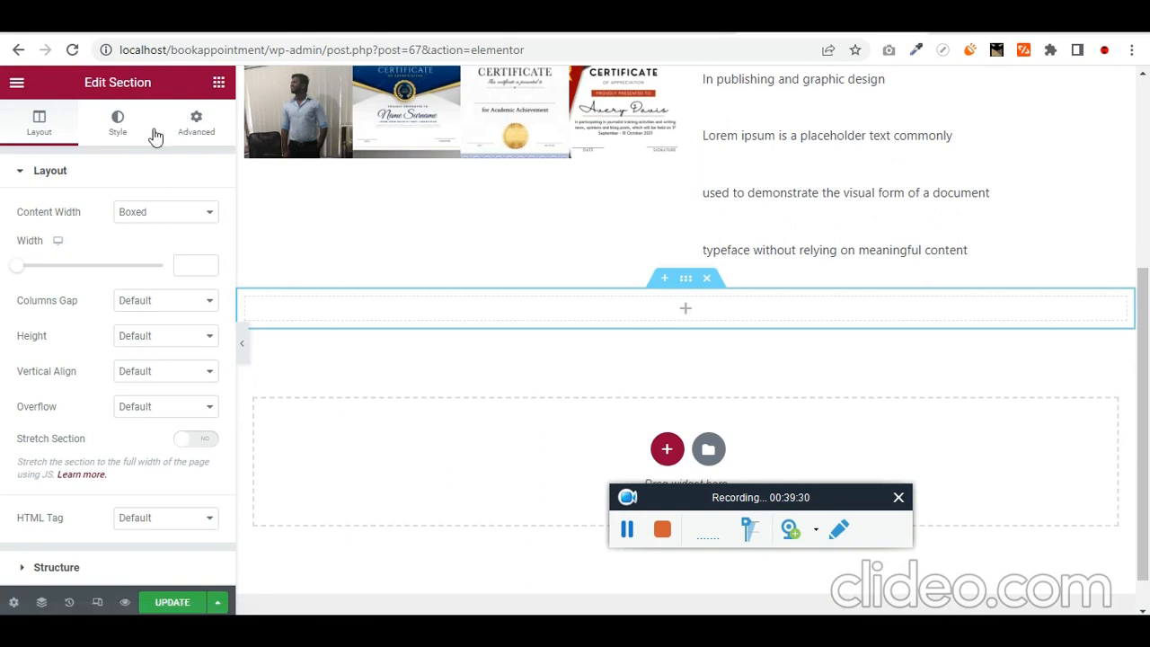
text(frm)
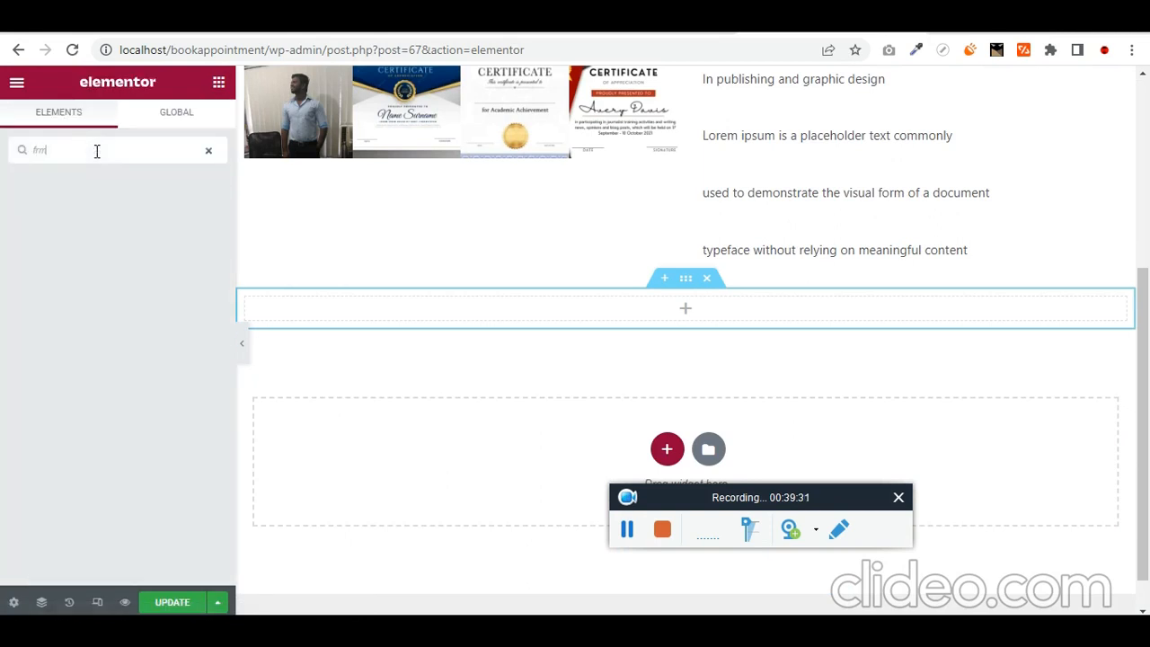
text(for)
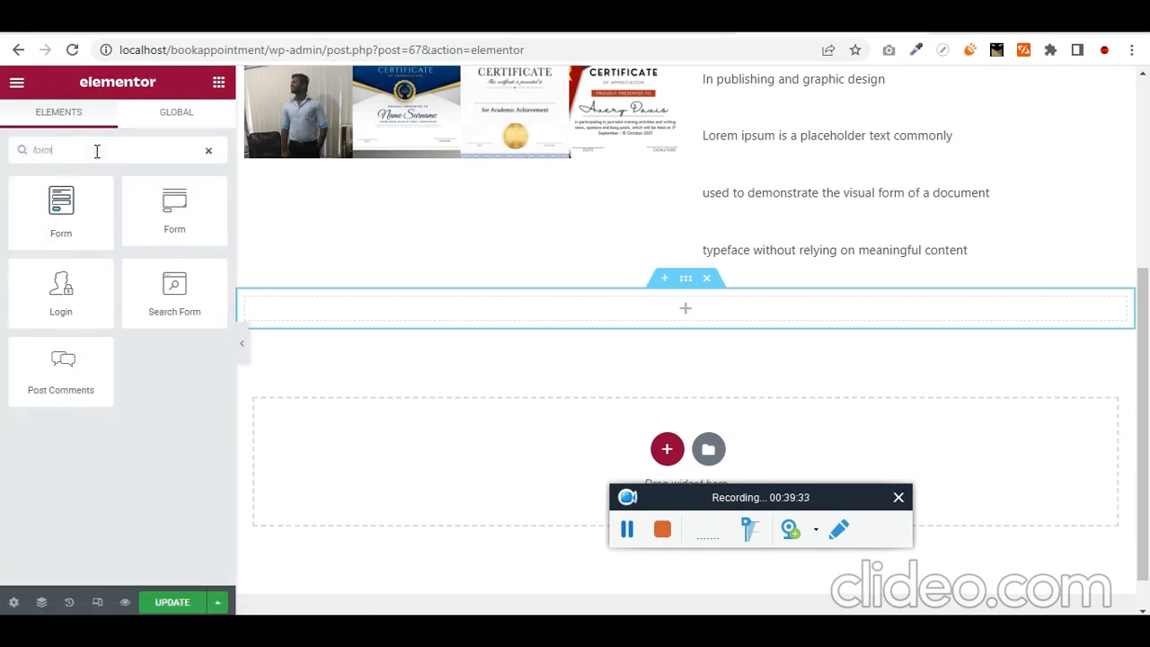
drag(61, 209, 578, 307)
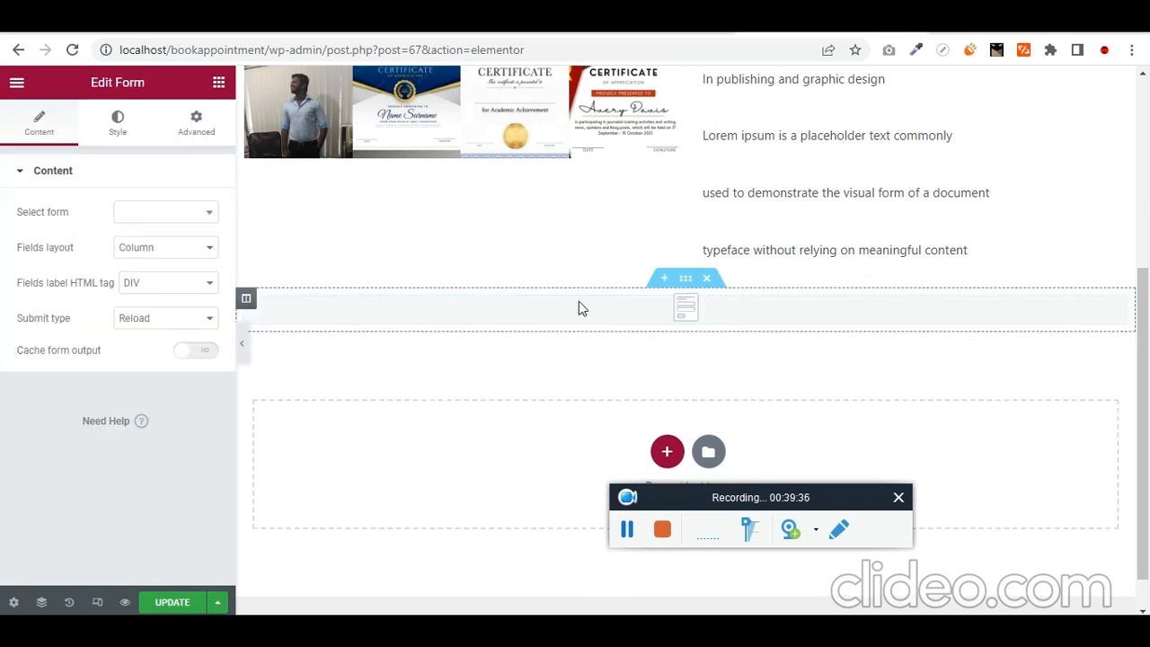
- Set the Form widget to the Single Service Booking Form, searching 'fo'
click(169, 212)
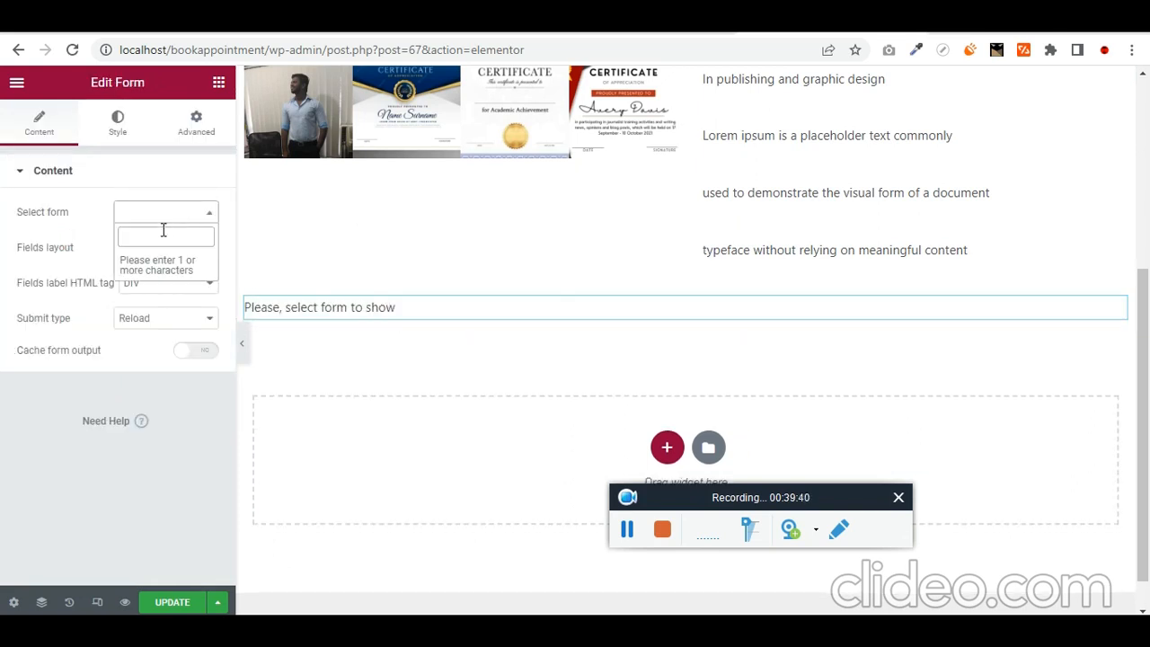
text(form)
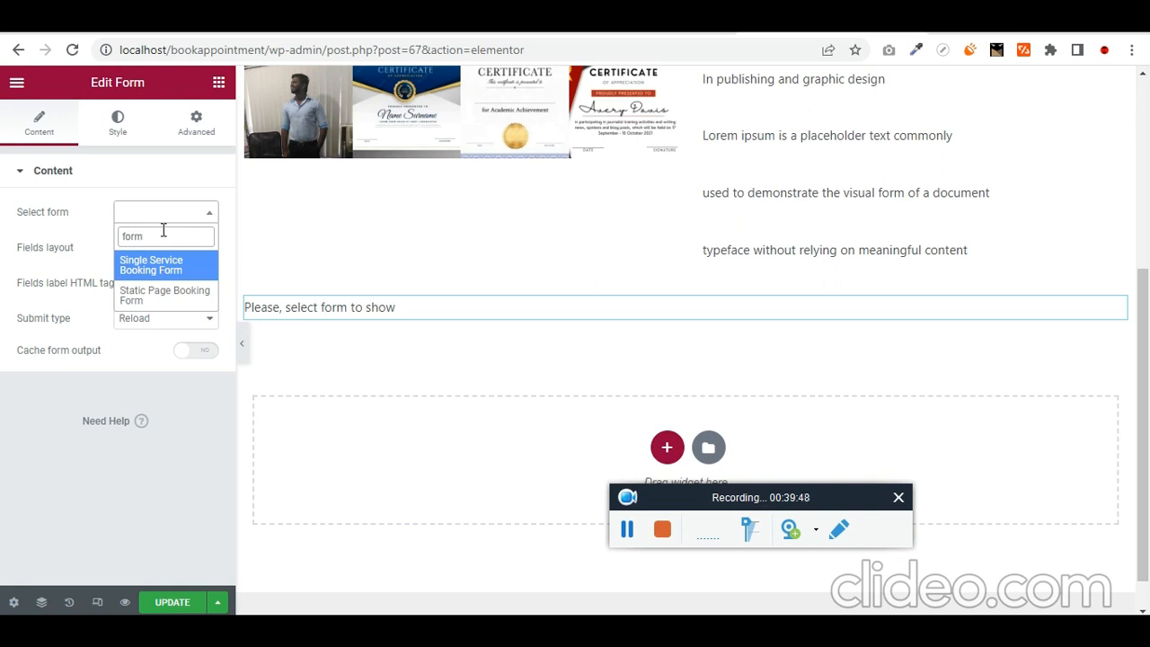
key(Down)
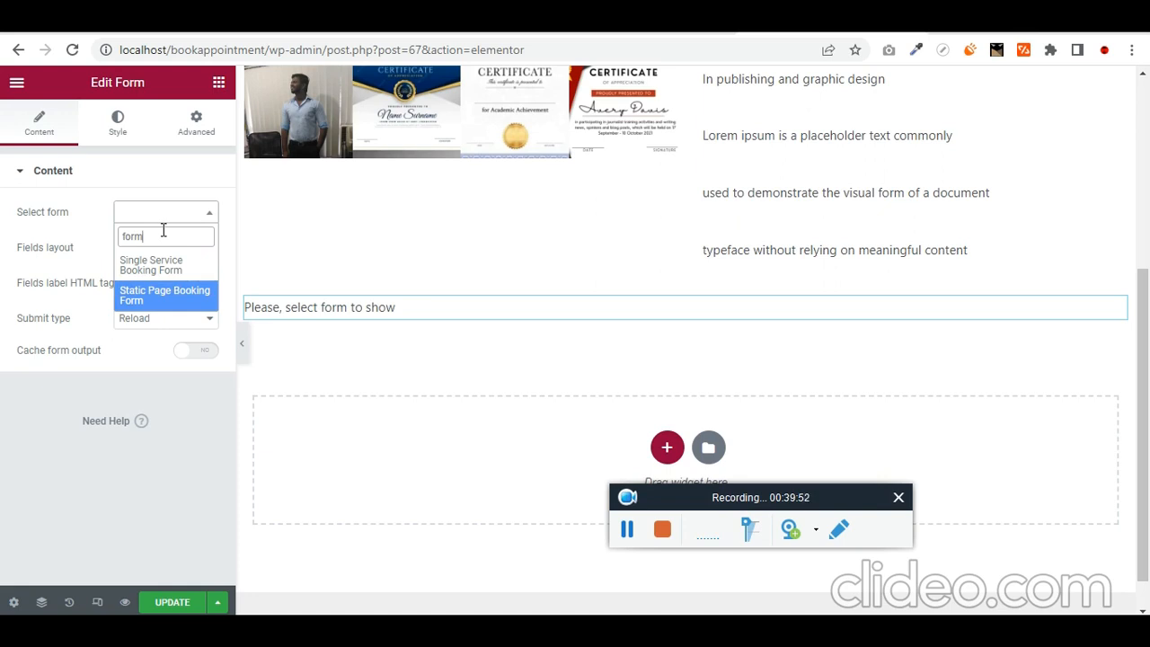
key(Up)
key(Return)
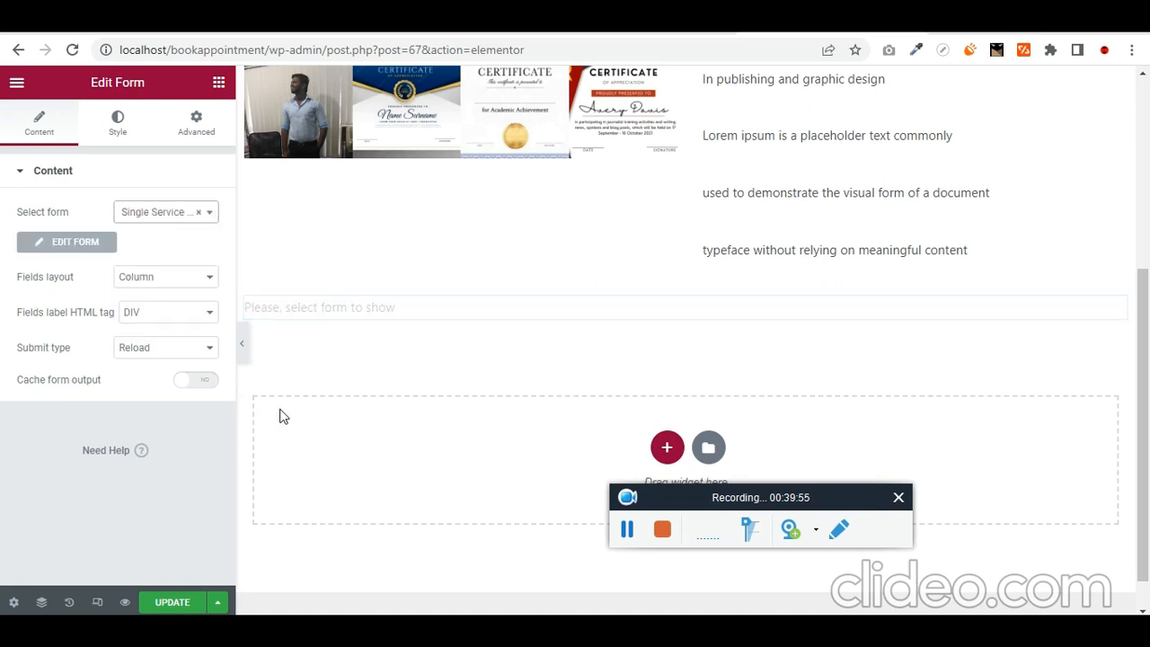
- Check the form's provider choices and the Expertise field settings
scroll(442, 391, down, 2)
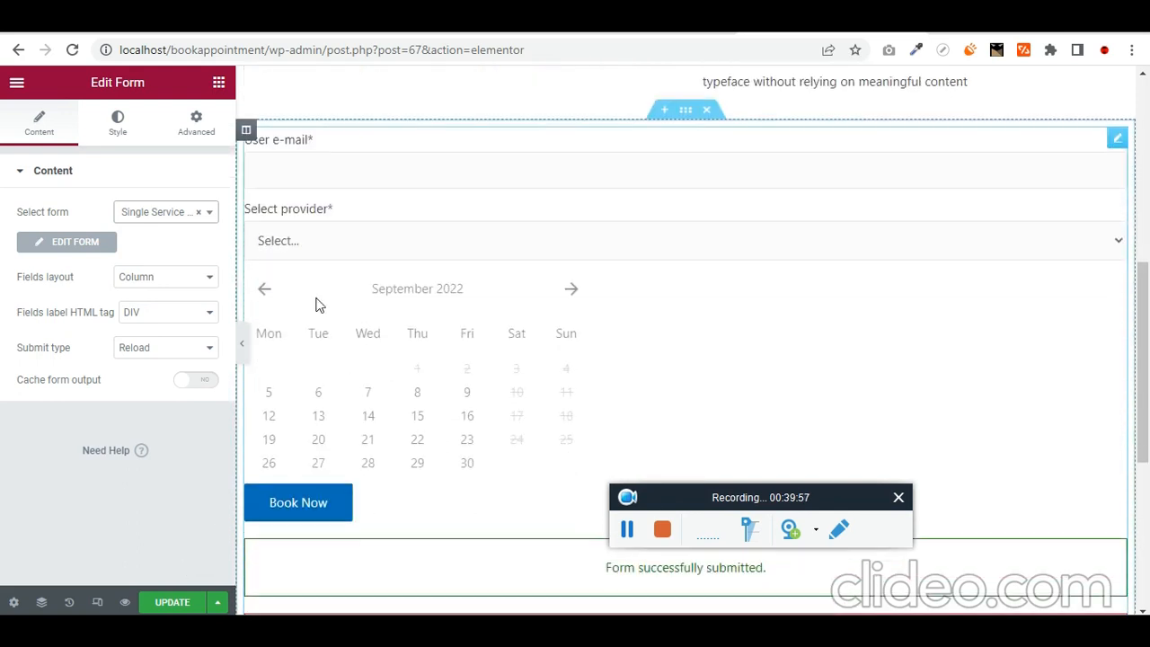
click(350, 241)
scroll(359, 296, up, 6)
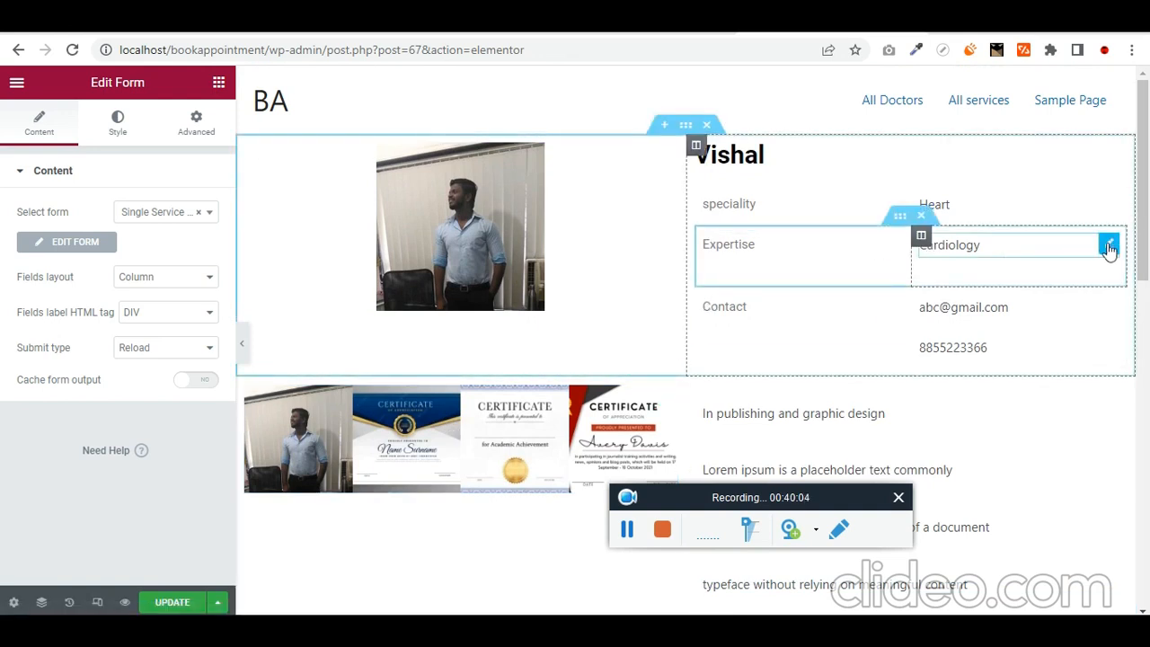
click(1110, 246)
scroll(504, 387, down, 4)
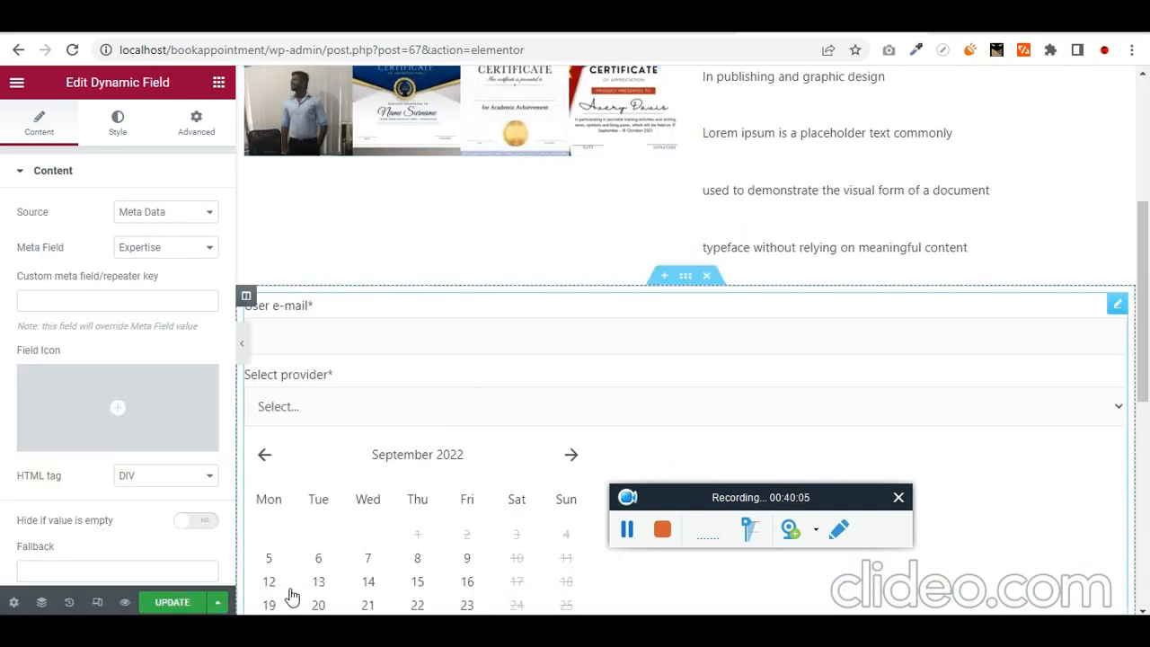
- Save the doctor page template with UPDATE, then start a new browser tab
click(172, 602)
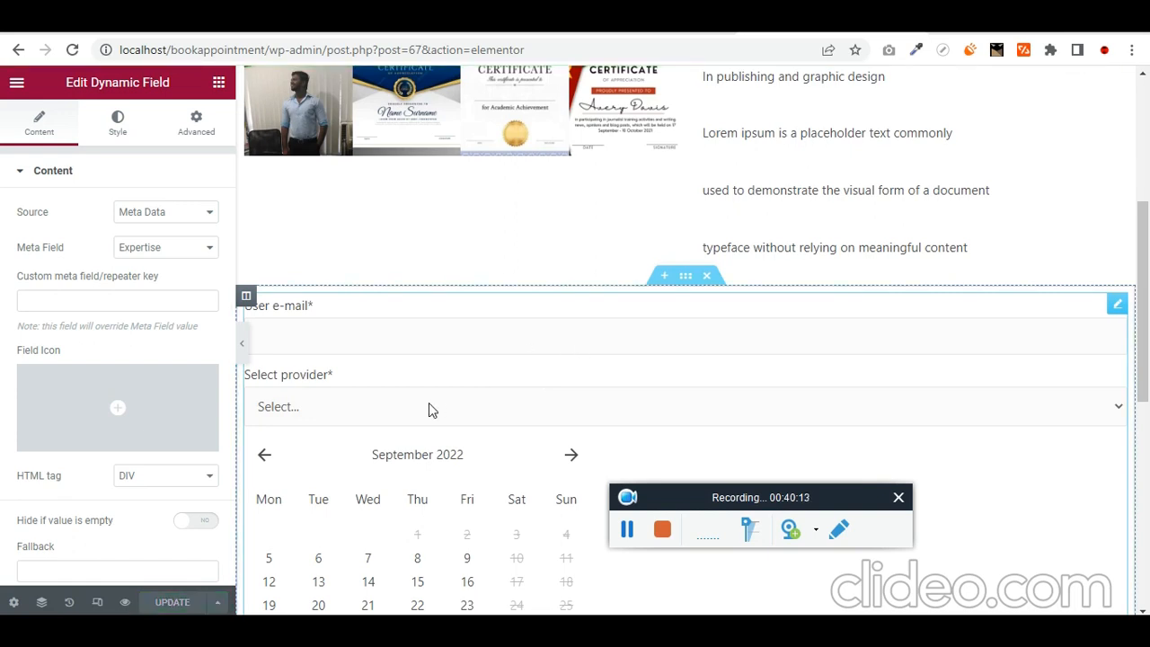
scroll(429, 410, up, 2)
scroll(429, 410, up, 2)
click(640, 33)
click(809, 34)
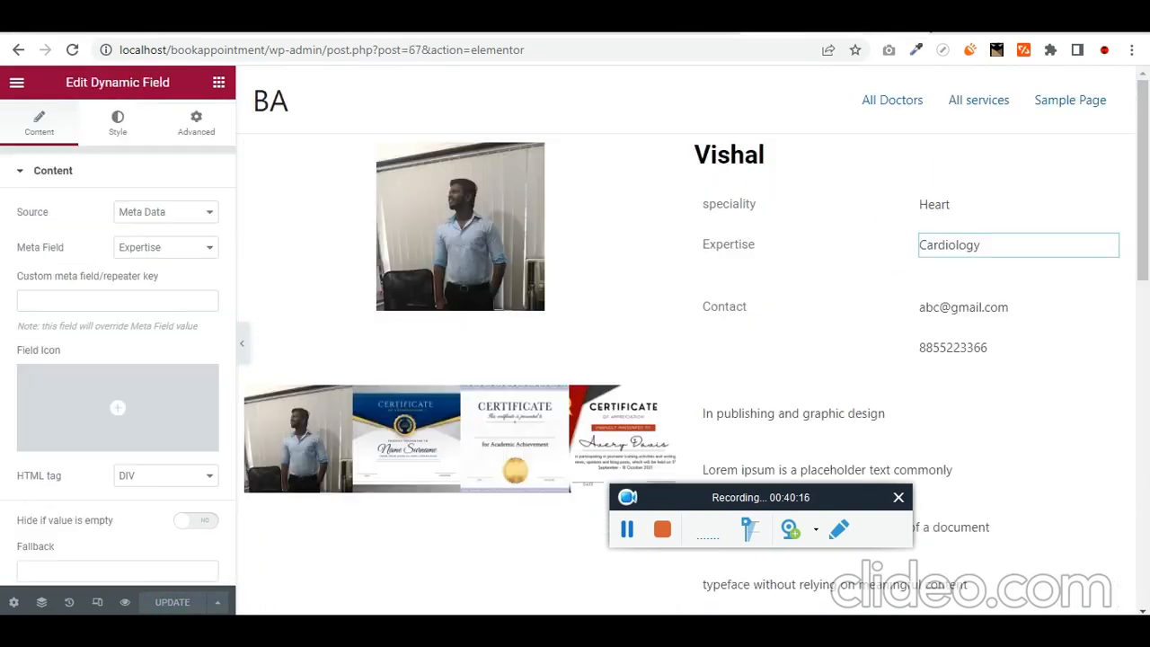
click(950, 34)
- Load localhost/bookappointment/, view All Doctors and Vishal's page, then return to Elementor
text(localhost/bookappointment/)
key(Return)
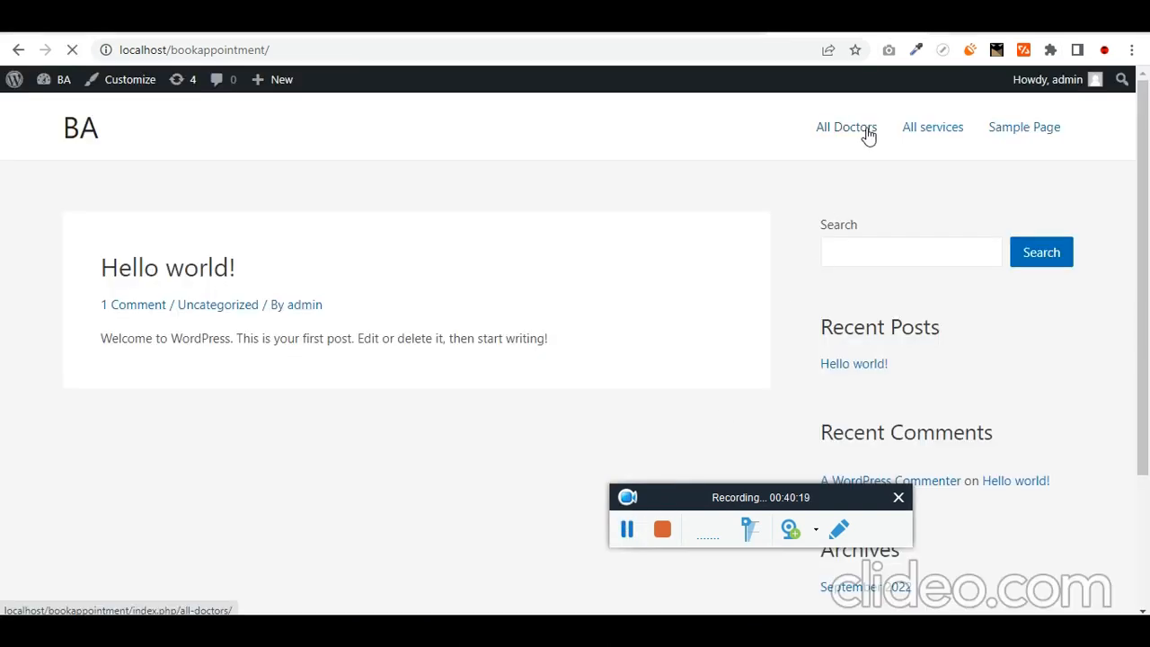
click(866, 133)
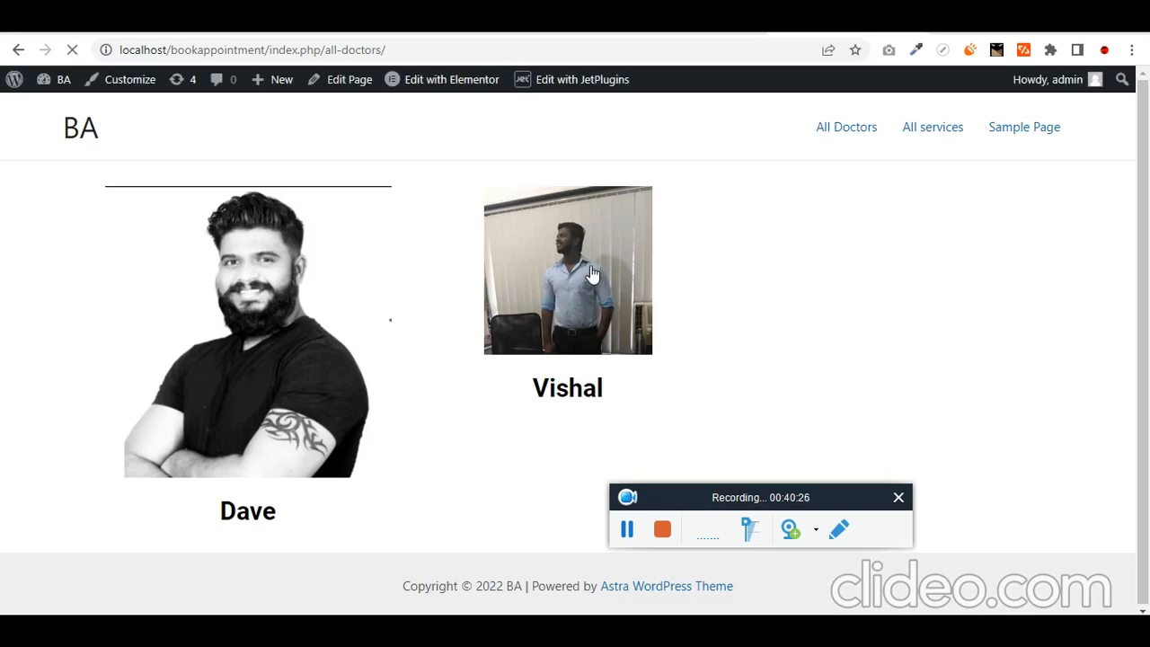
click(592, 273)
click(405, 25)
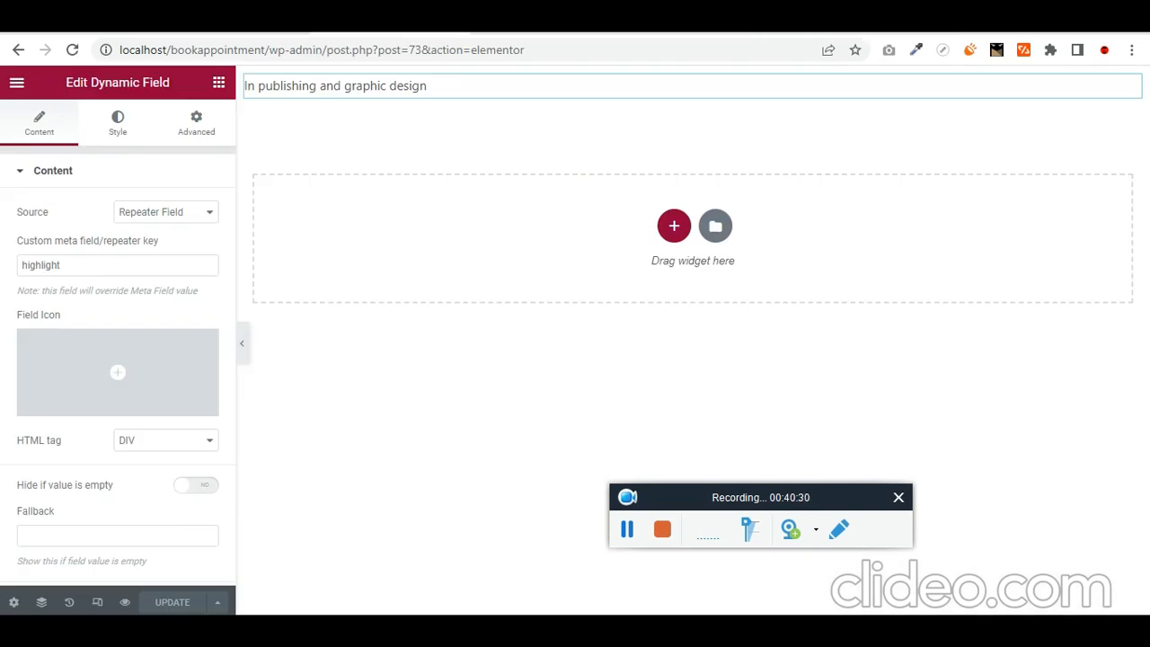
- Add a Dynamic Field widget below the doctor's name in the listing item
click(512, 25)
click(287, 26)
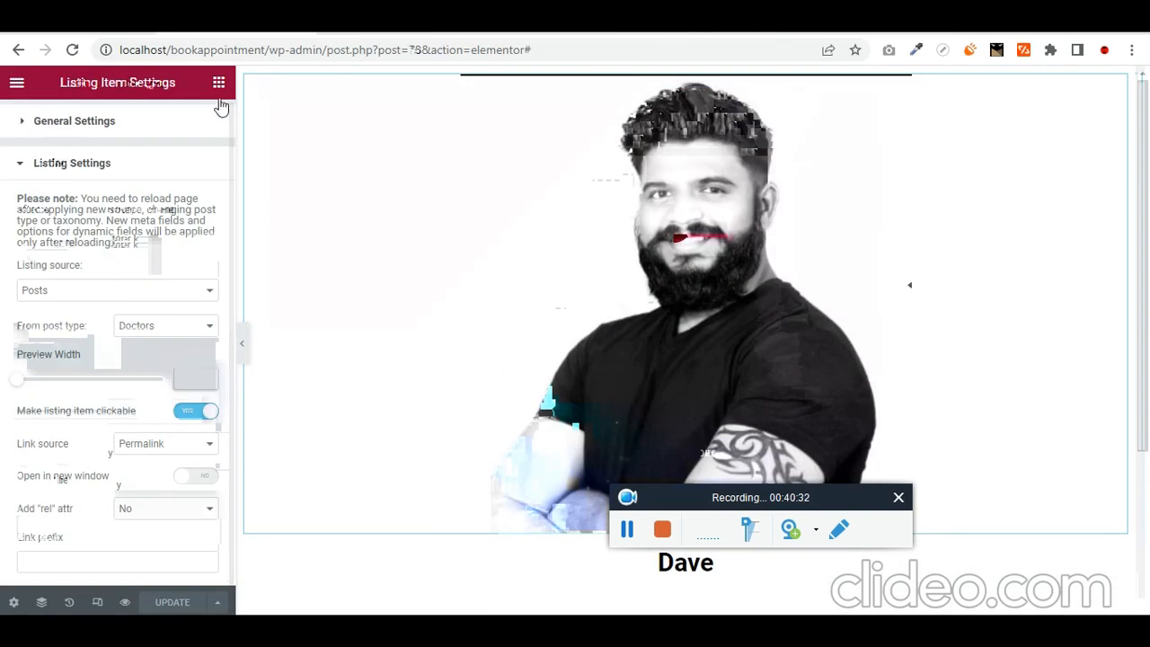
click(219, 83)
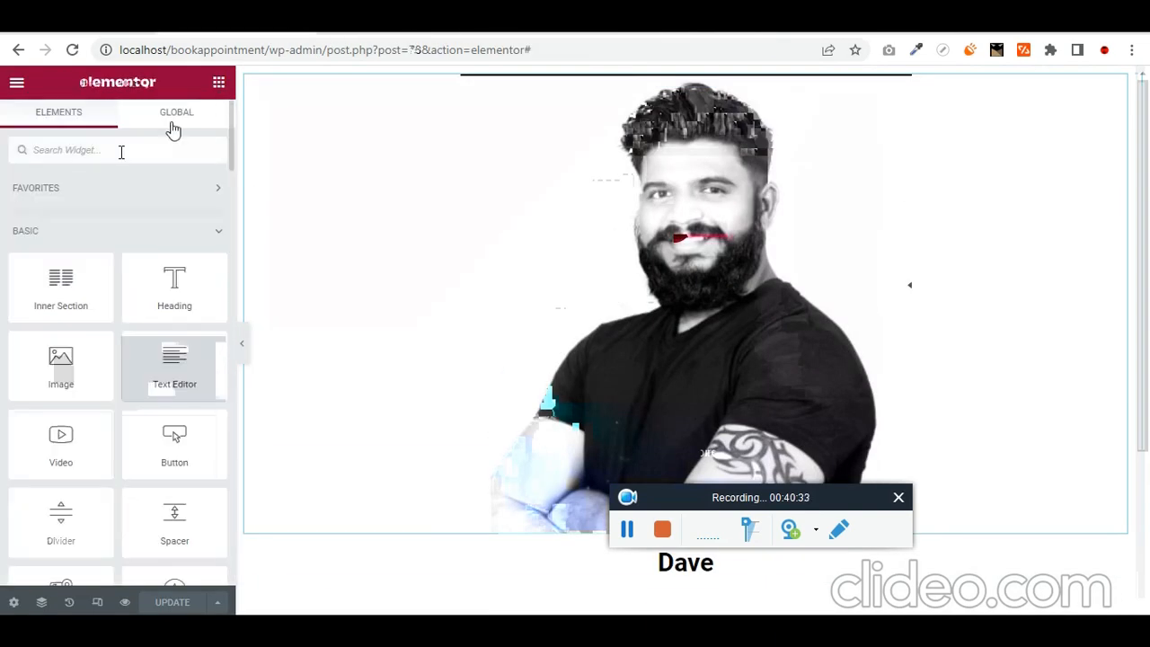
click(121, 152)
text(dyna)
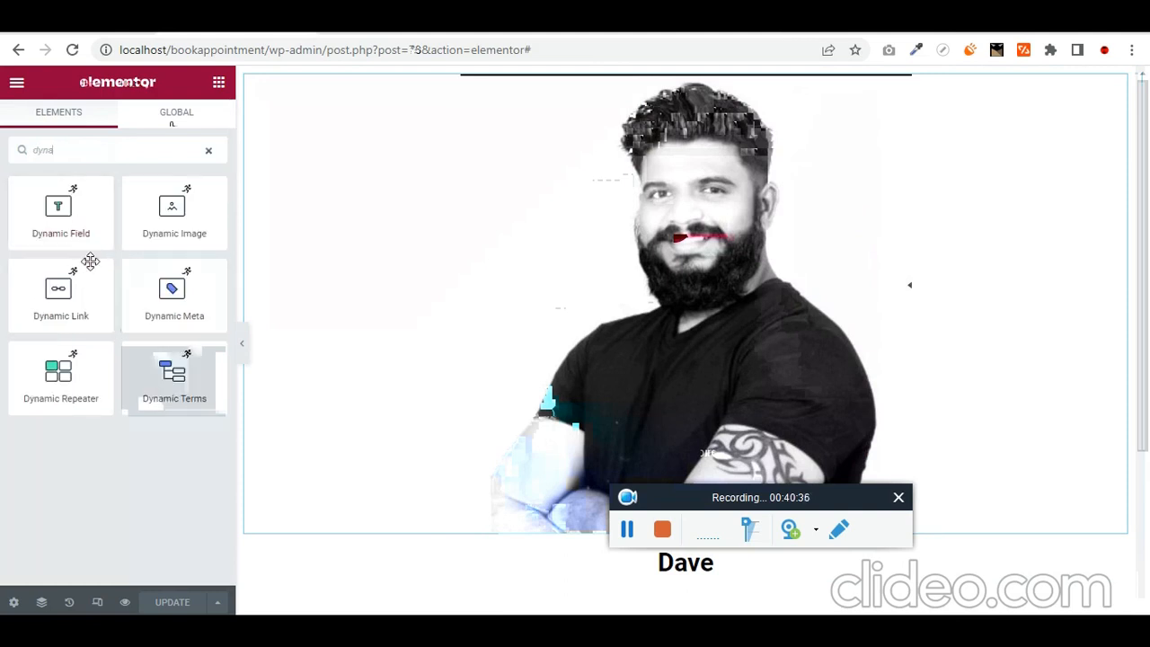
drag(63, 216, 656, 577)
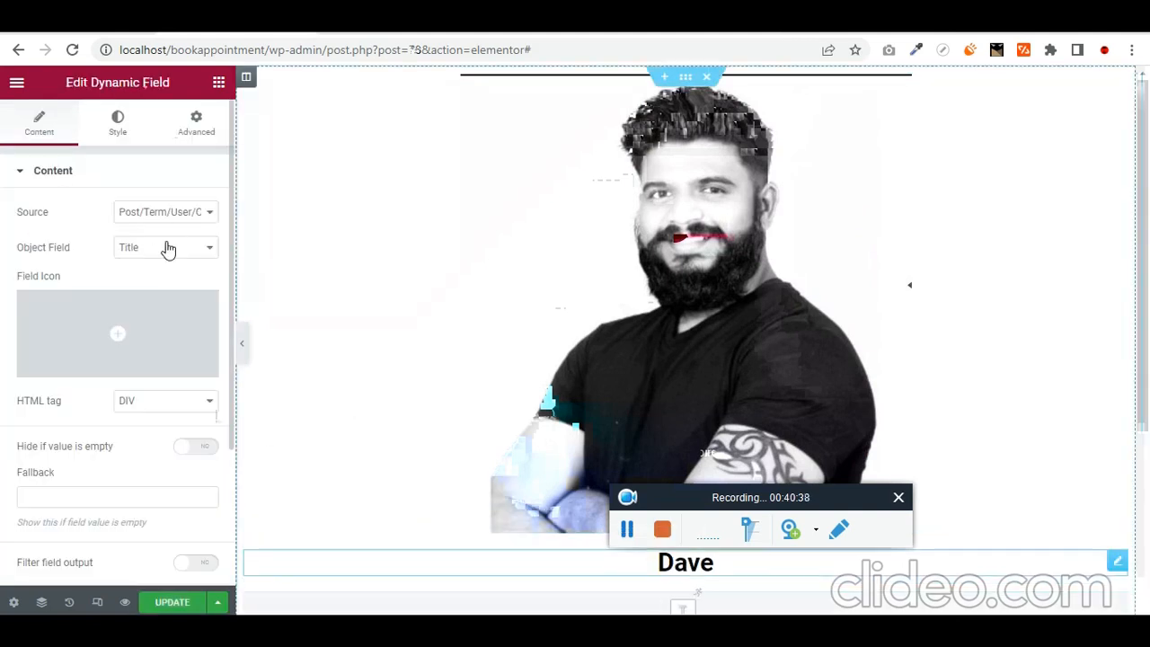
- Set the Dynamic Field source to Meta Data with Expertise as the meta field
click(185, 212)
click(177, 239)
click(174, 248)
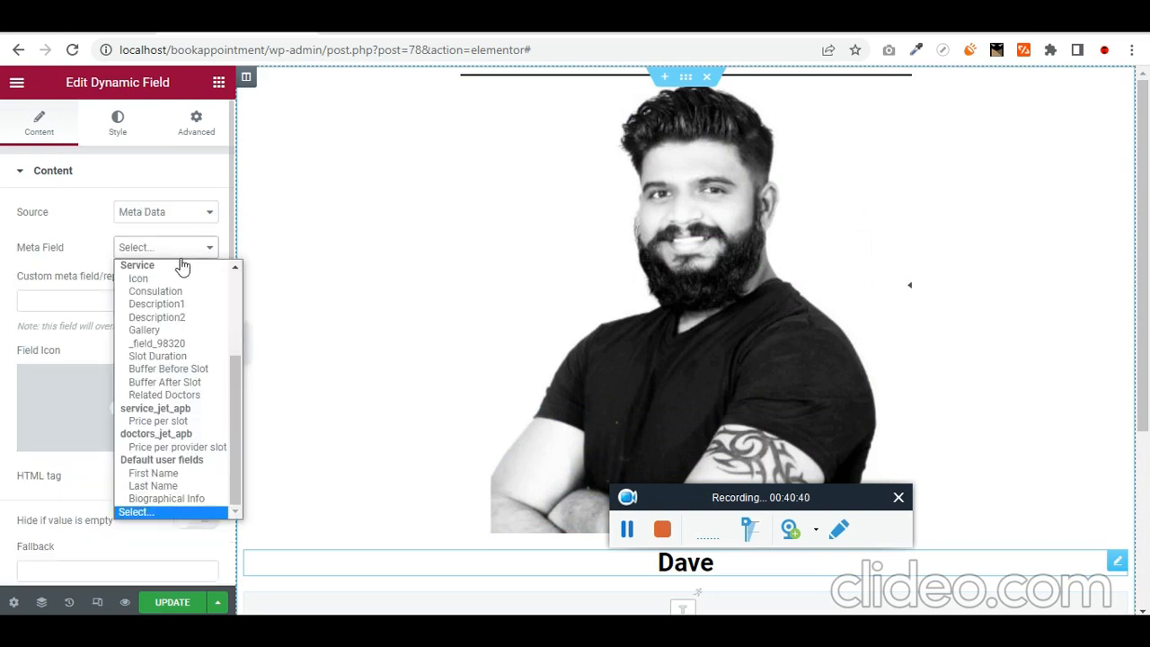
click(191, 293)
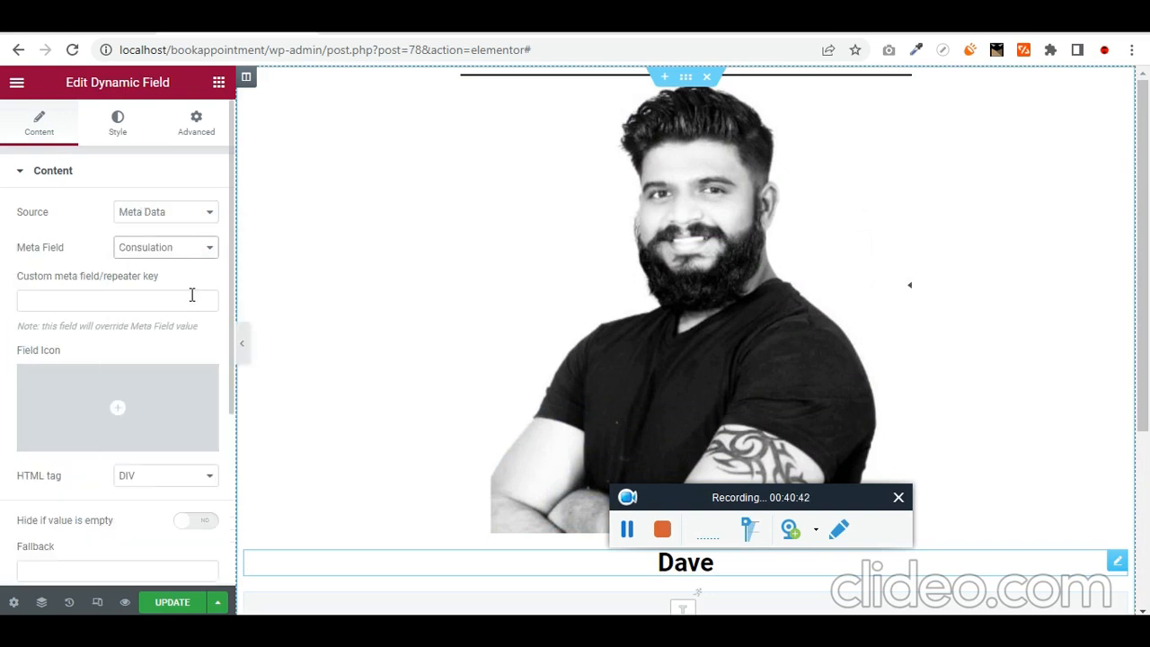
click(183, 245)
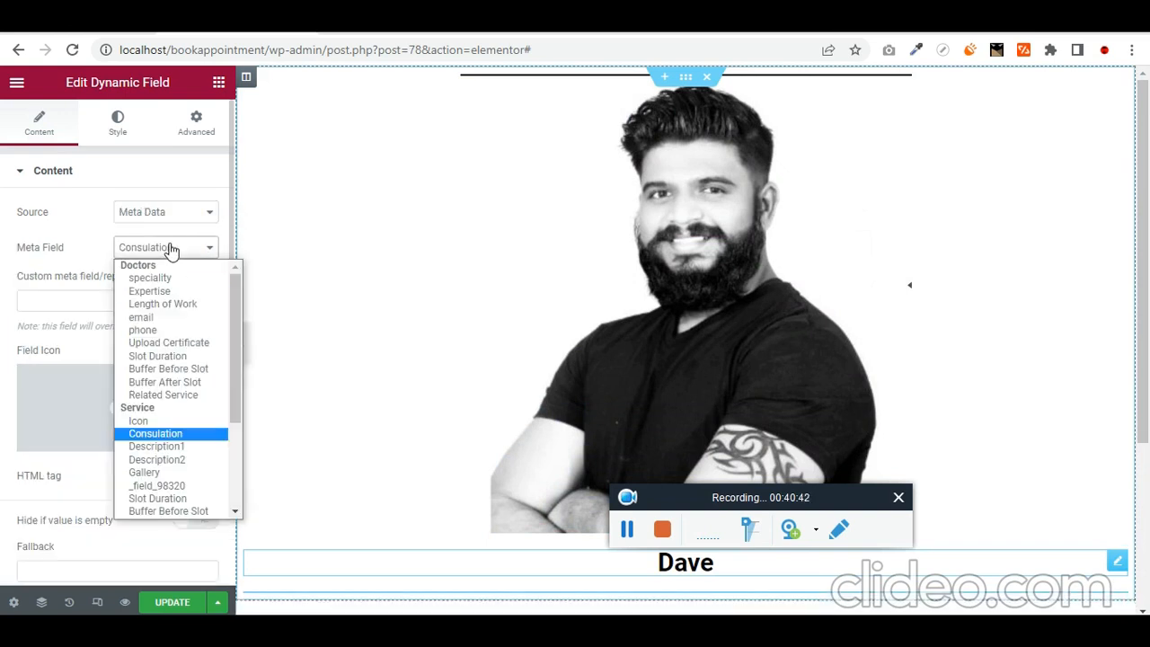
click(189, 292)
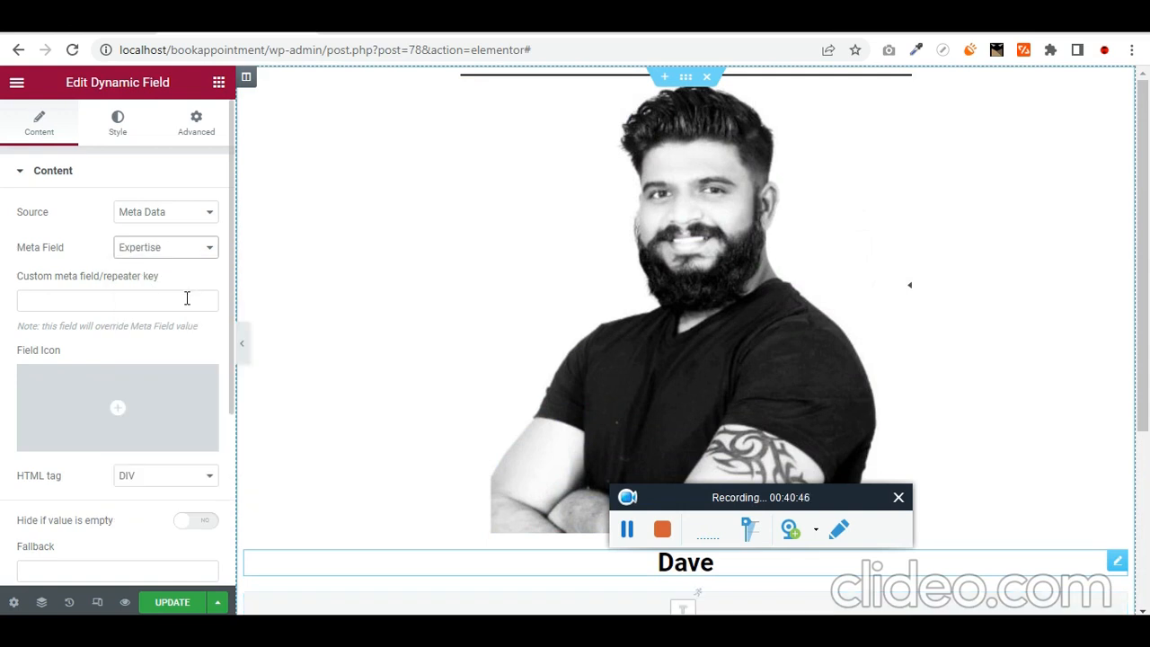
- Center the Expertise field's content and items, and save the listing
scroll(562, 367, down, 3)
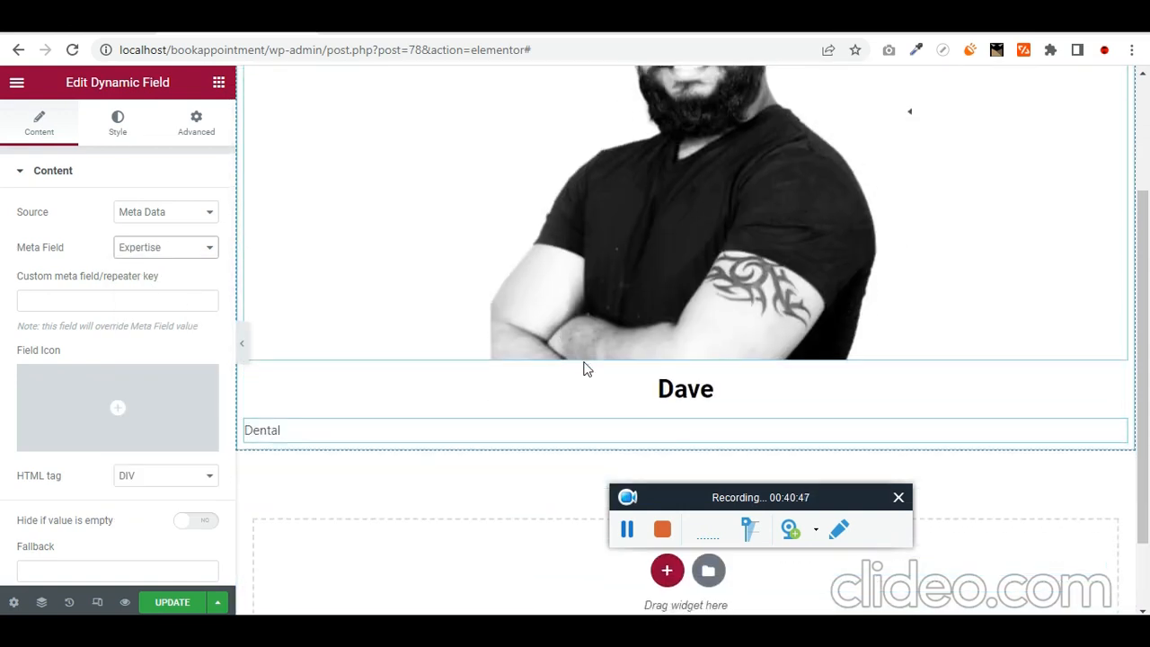
click(132, 148)
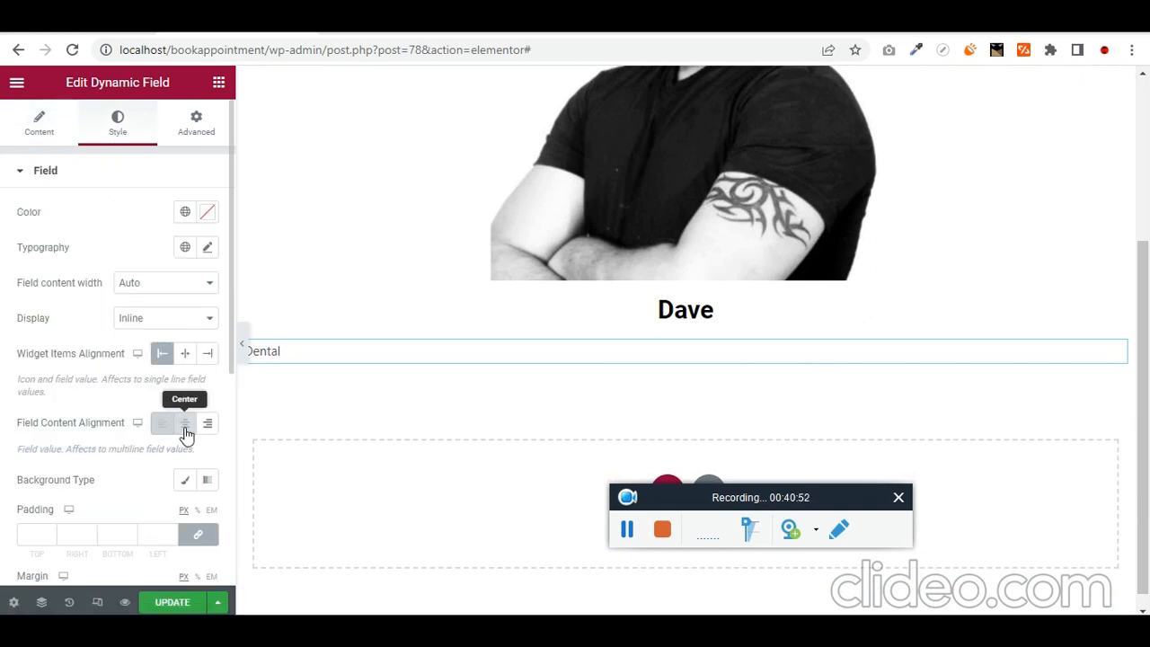
click(184, 428)
click(185, 356)
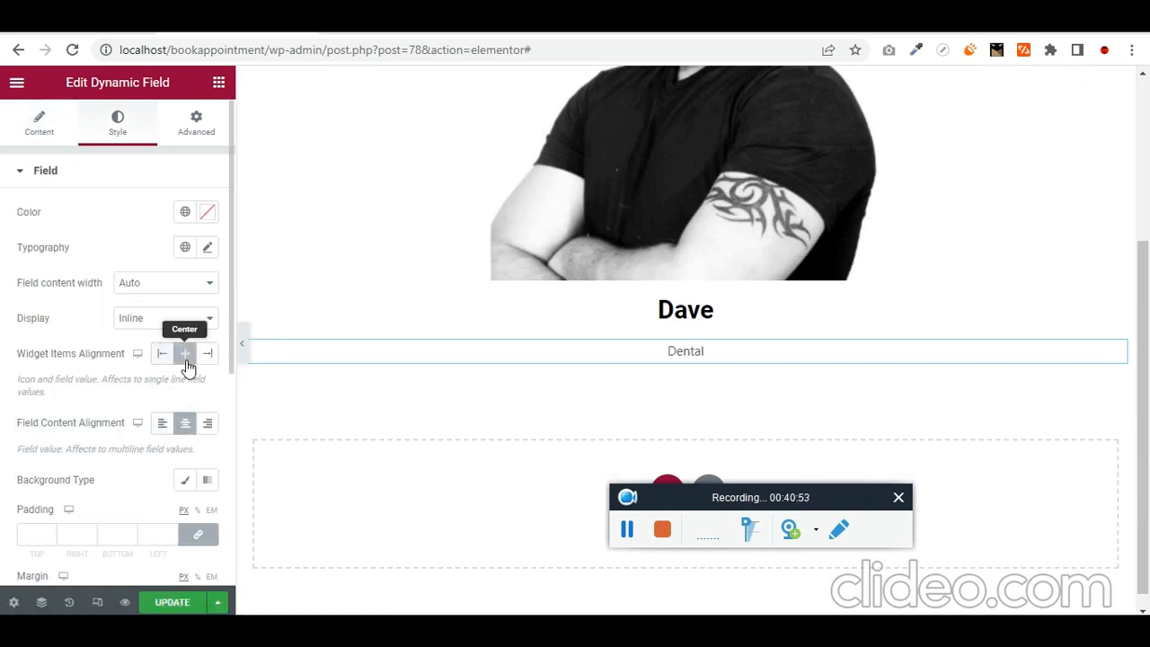
click(175, 604)
click(844, 22)
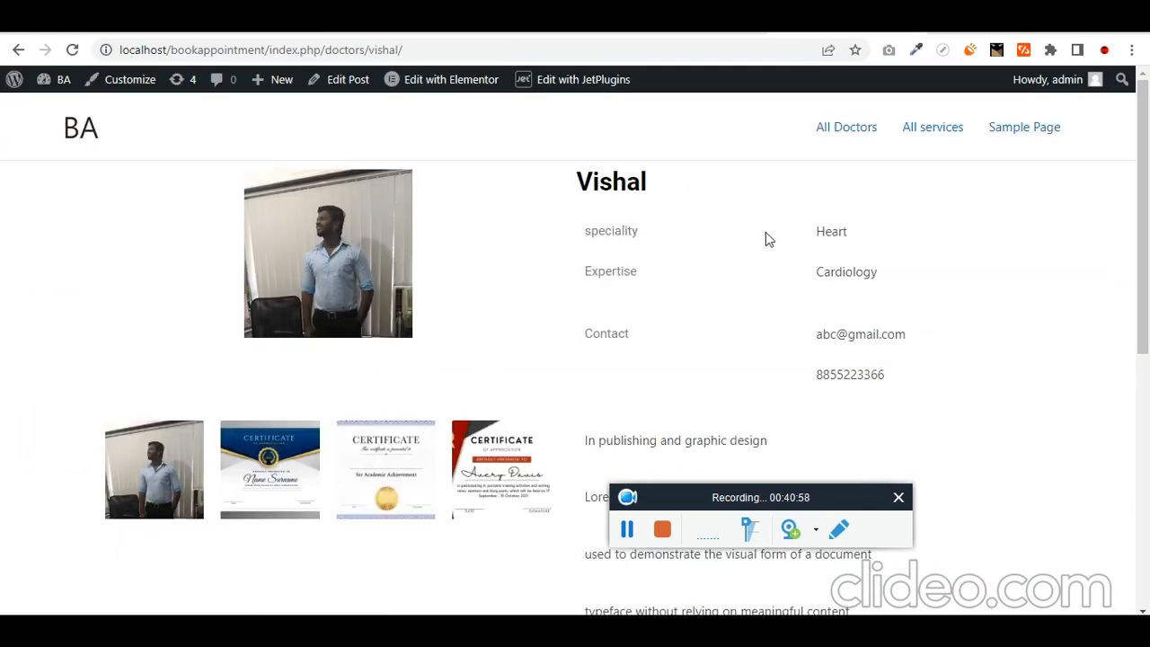
- Check the provider choices in the doctor page's booking form
scroll(647, 374, down, 5)
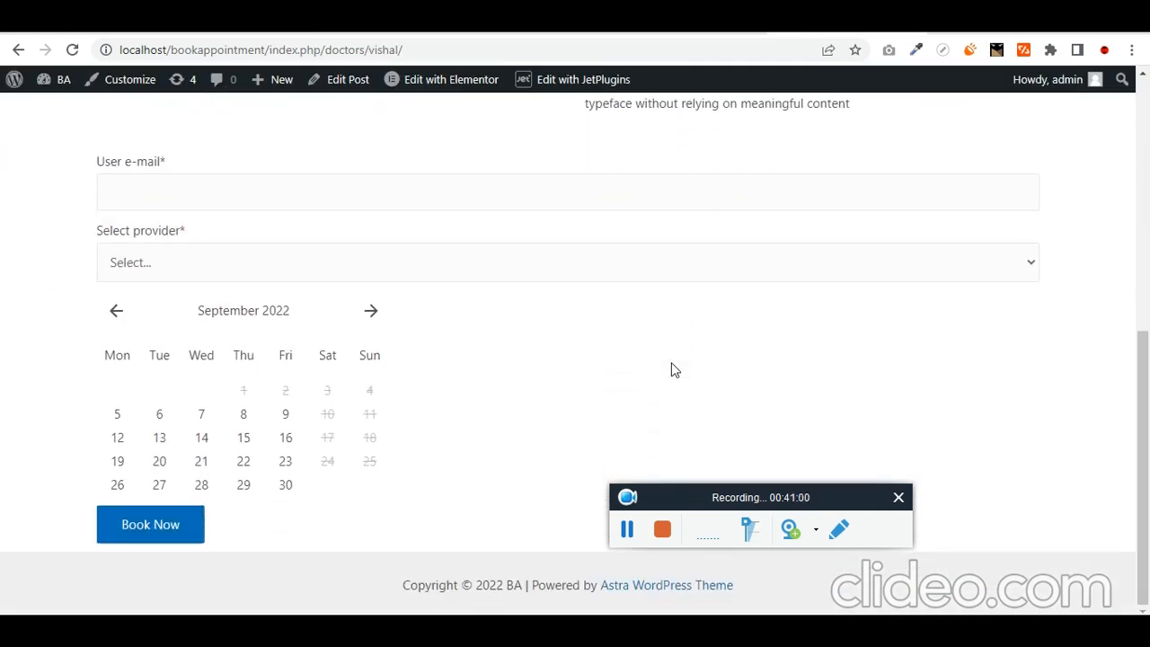
click(214, 263)
click(675, 381)
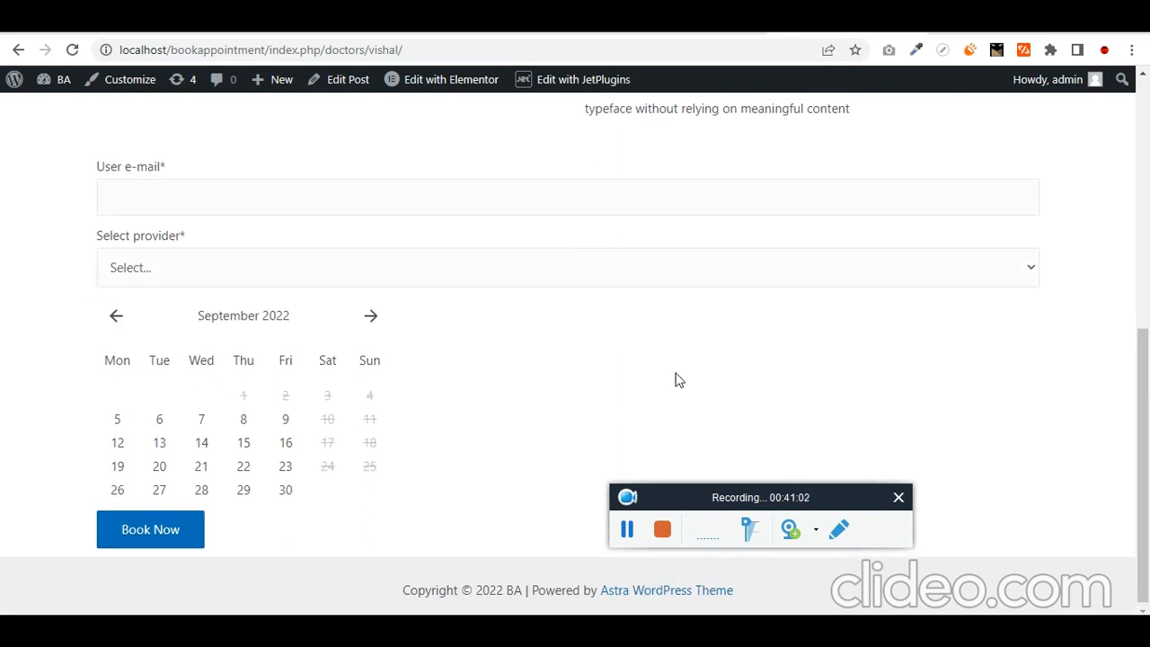
scroll(791, 258, up, 10)
- Review the All Doctors grid, then return to the listing item editor
click(867, 142)
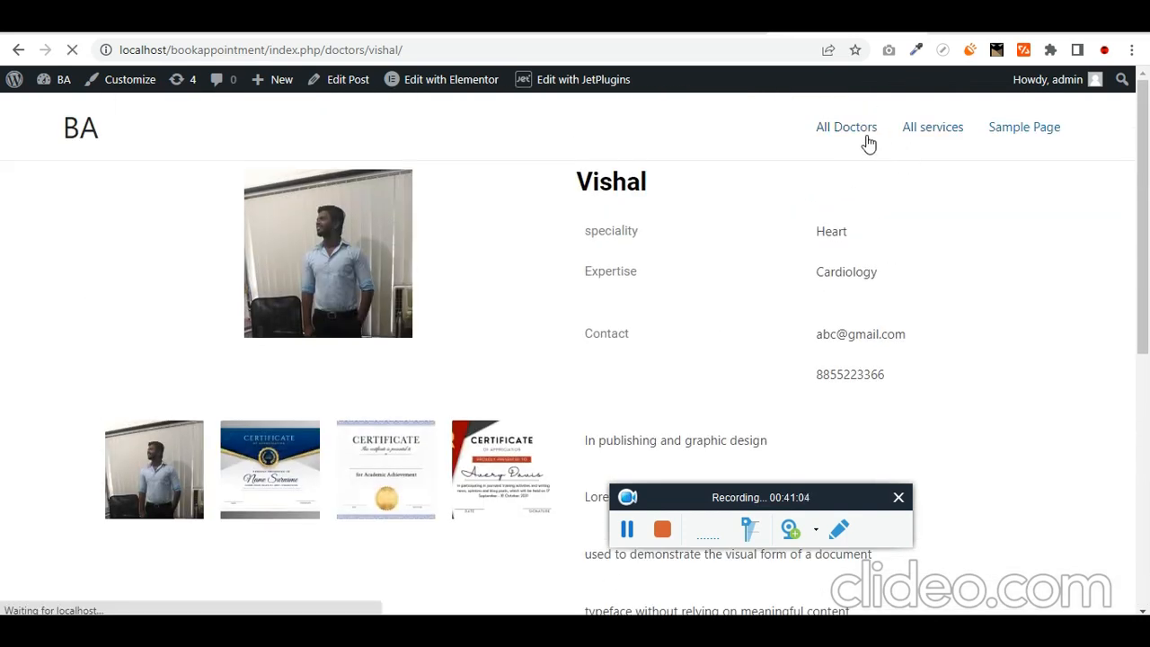
click(861, 159)
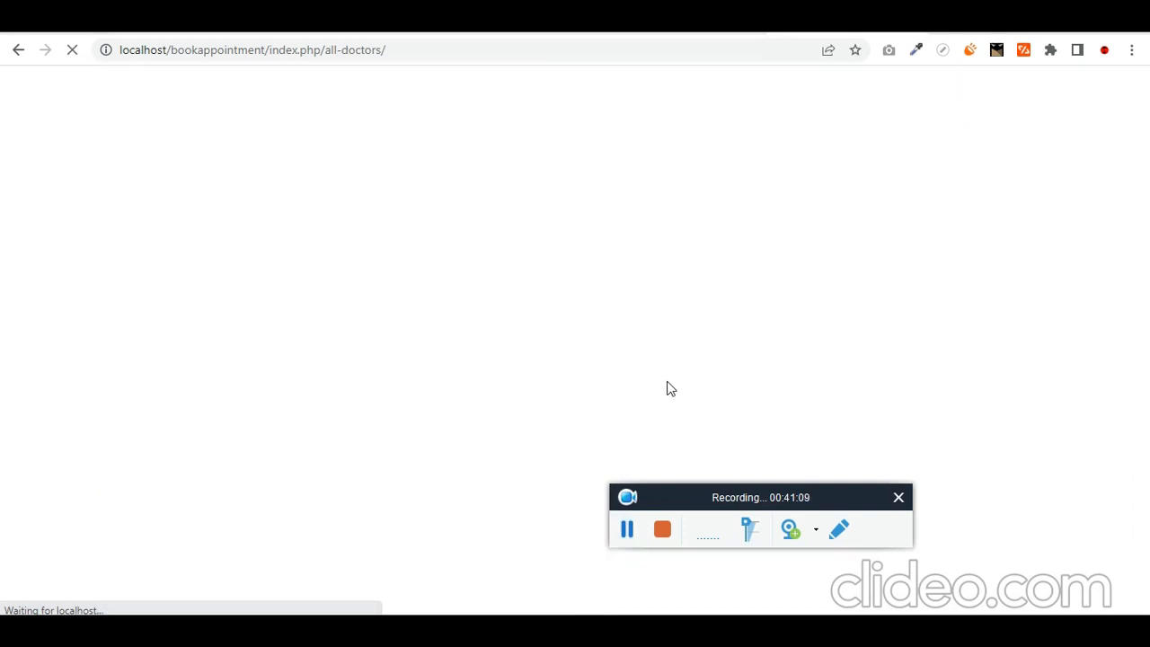
scroll(678, 384, down, 1)
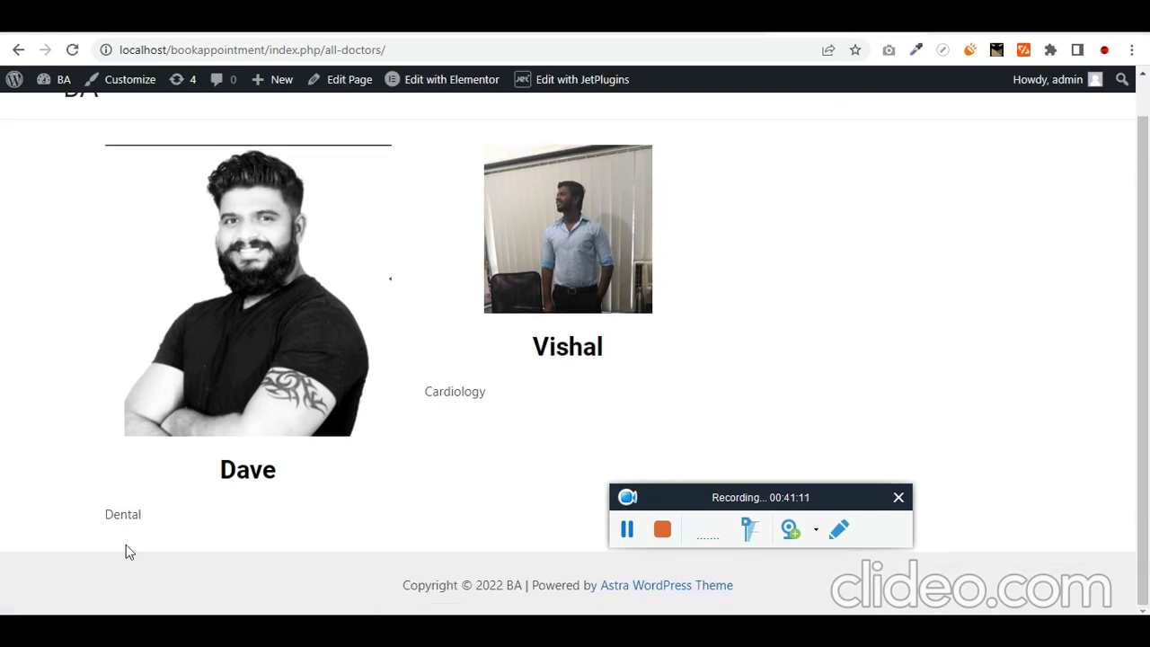
click(264, 331)
click(550, 26)
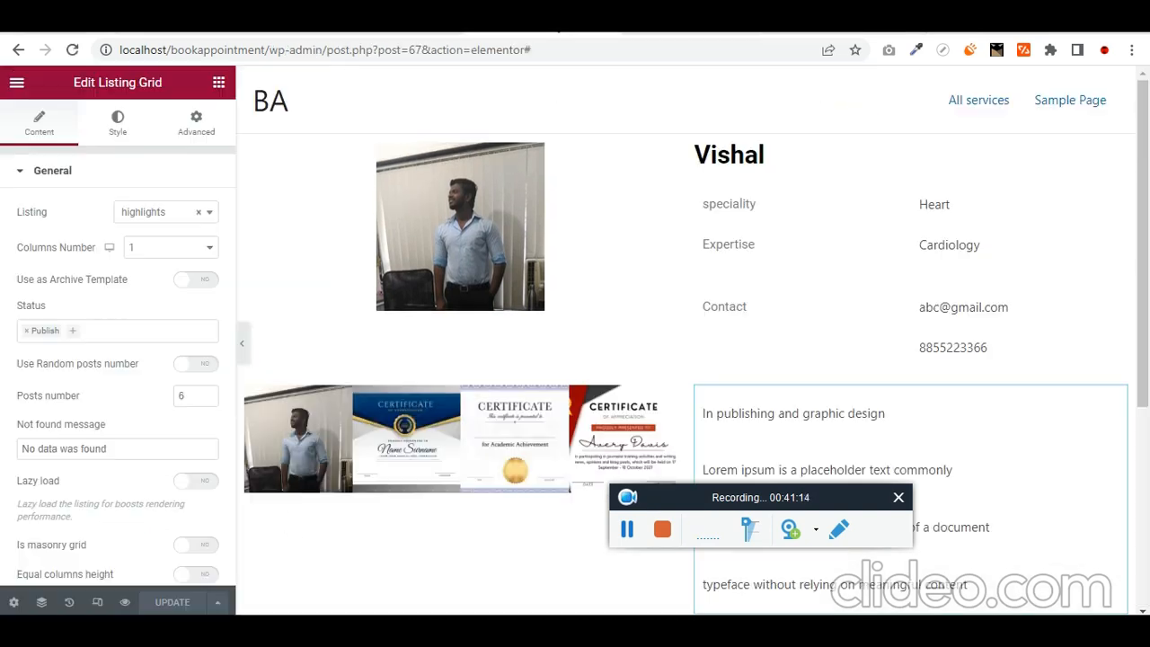
- Set the listing item column's Horizontal Align to Center and save the listing
scroll(570, 288, up, 3)
click(246, 77)
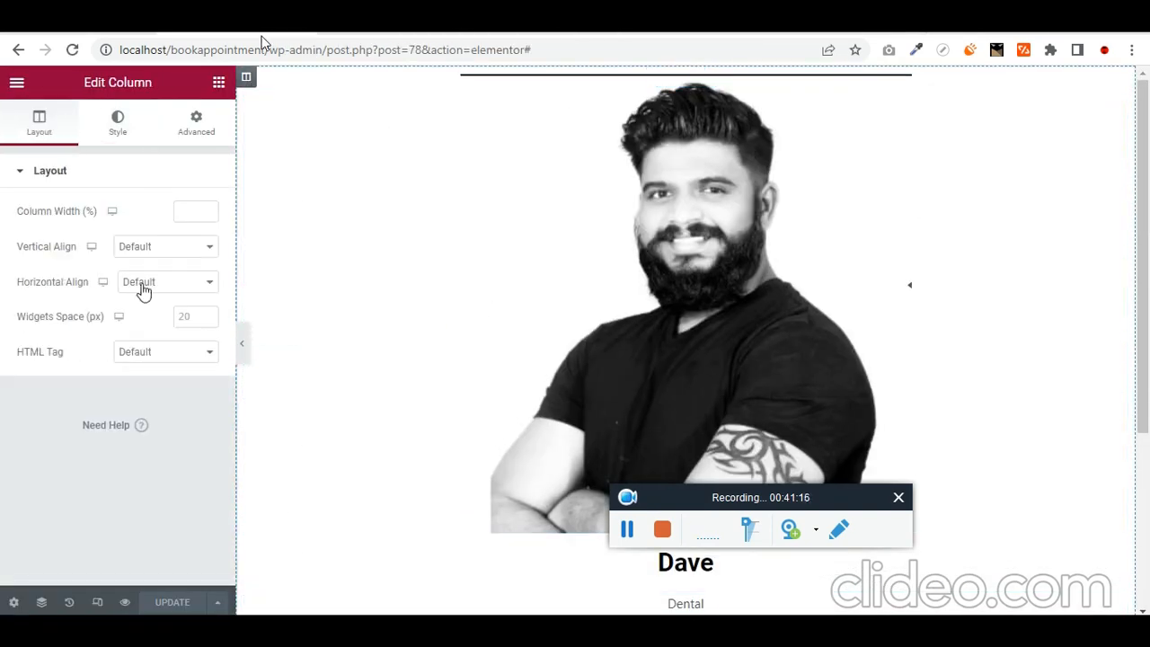
click(144, 283)
click(190, 325)
scroll(563, 354, down, 3)
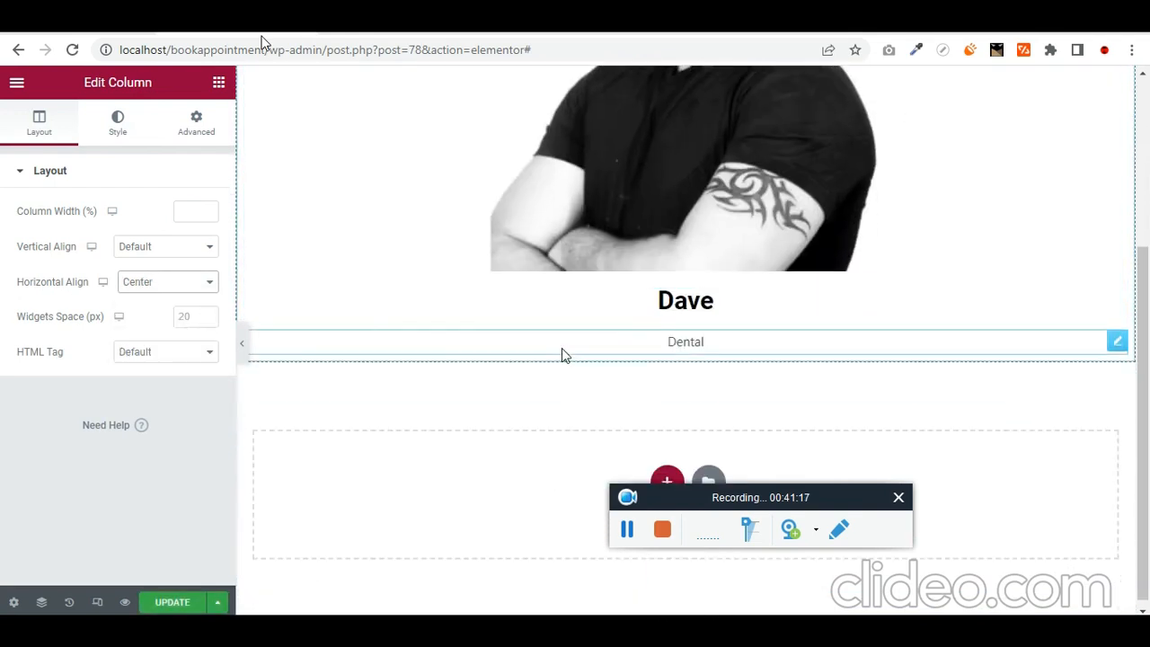
click(683, 340)
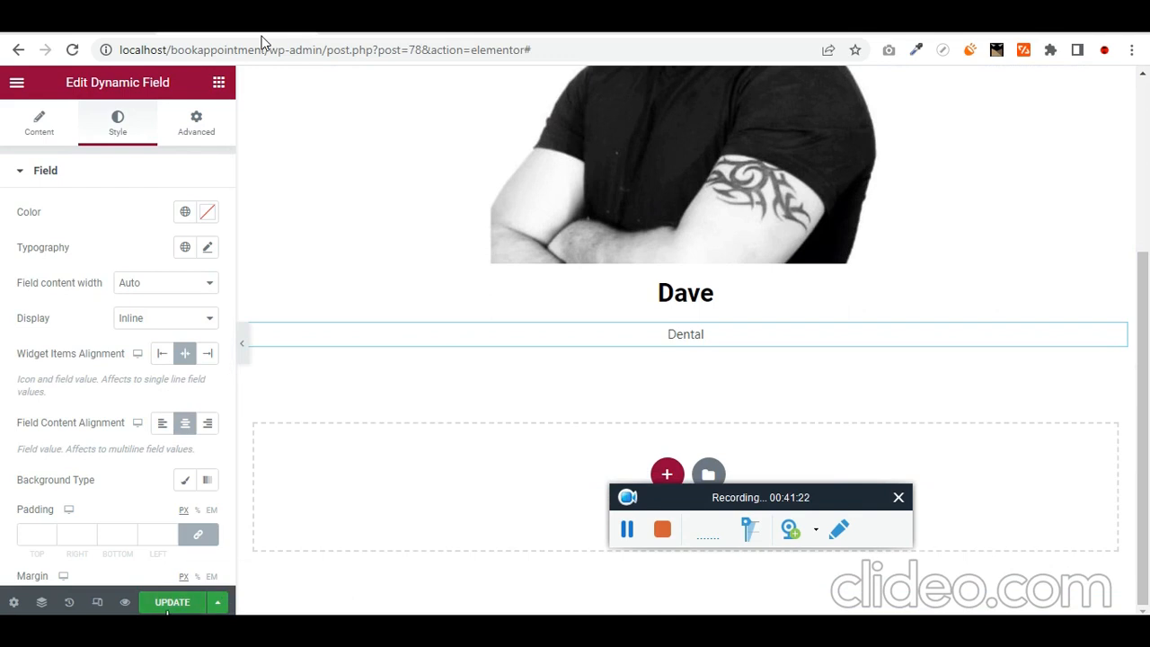
click(175, 603)
click(847, 27)
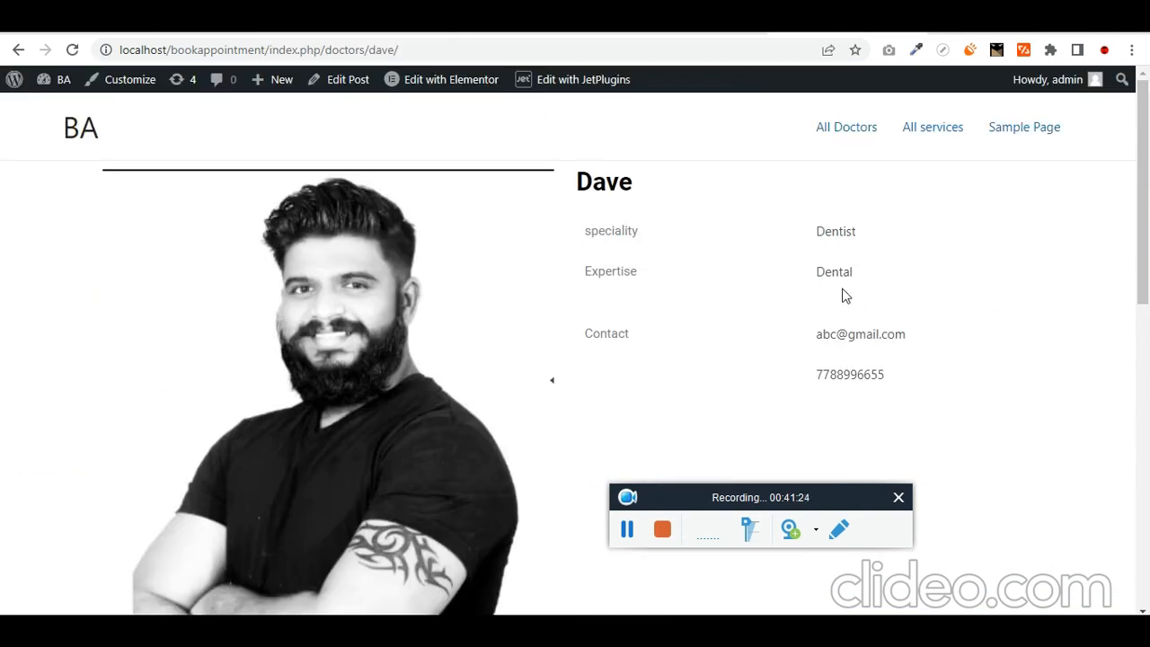
- Scroll to the Dental doctor's booking form and check its provider choices
drag(845, 295, 701, 321)
scroll(329, 437, down, 10)
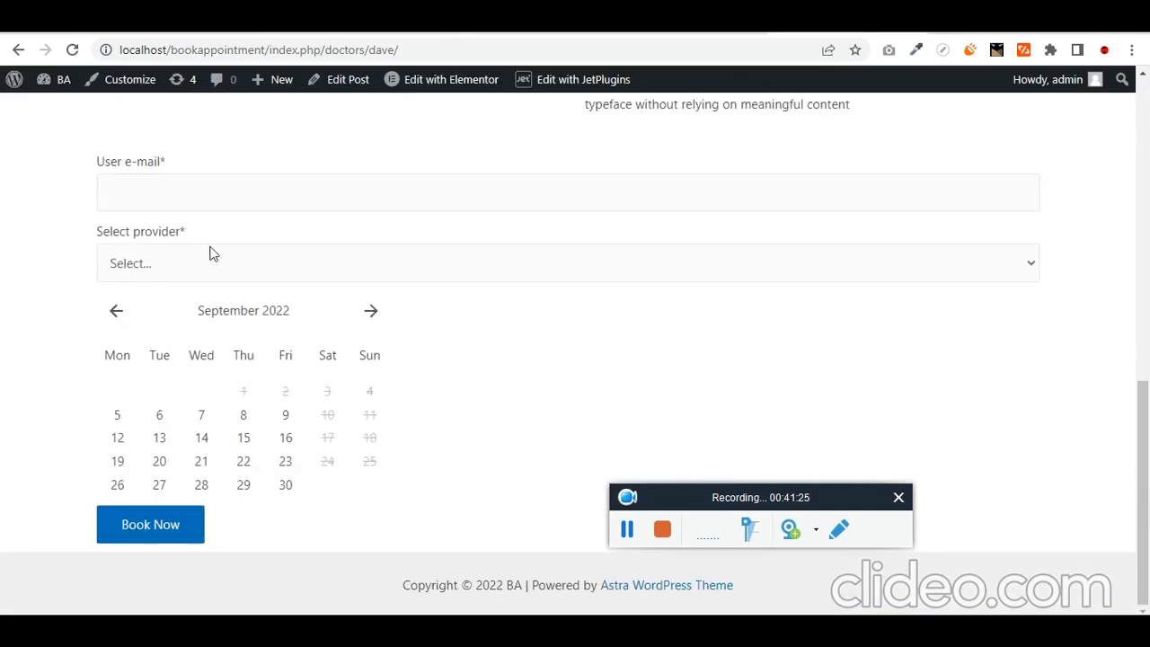
scroll(213, 254, up, 6)
scroll(439, 262, down, 4)
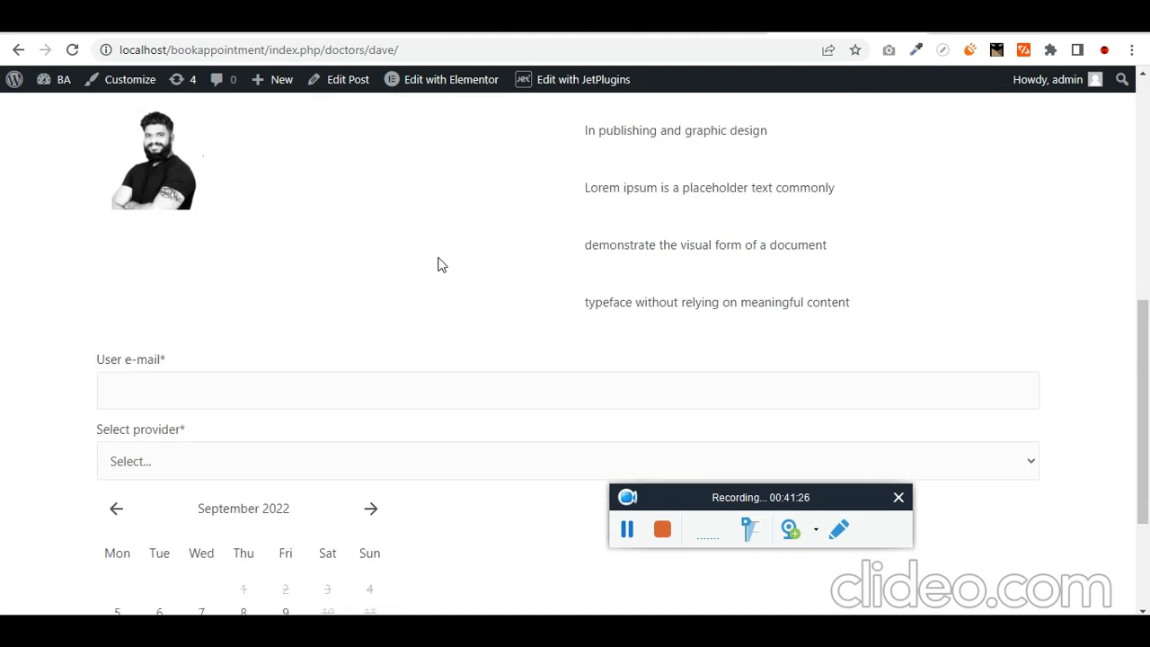
click(204, 442)
- Review the page's photo, details, highlights and September 2022 booking calendar
scroll(434, 286, up, 6)
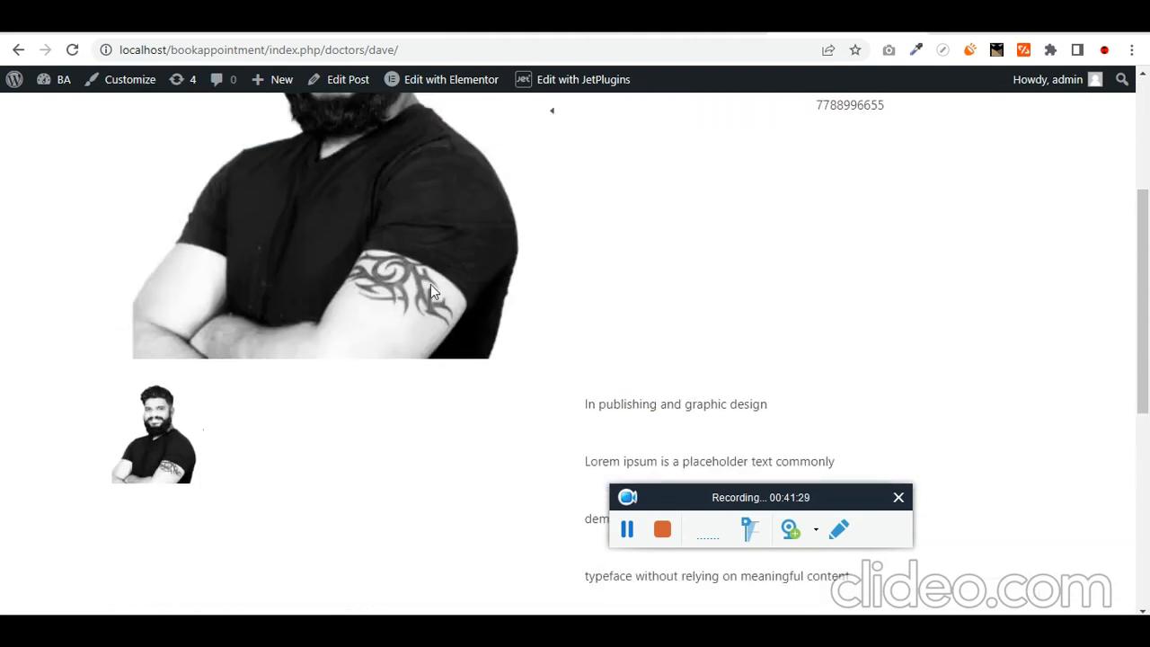
scroll(441, 314, up, 1)
scroll(346, 338, down, 5)
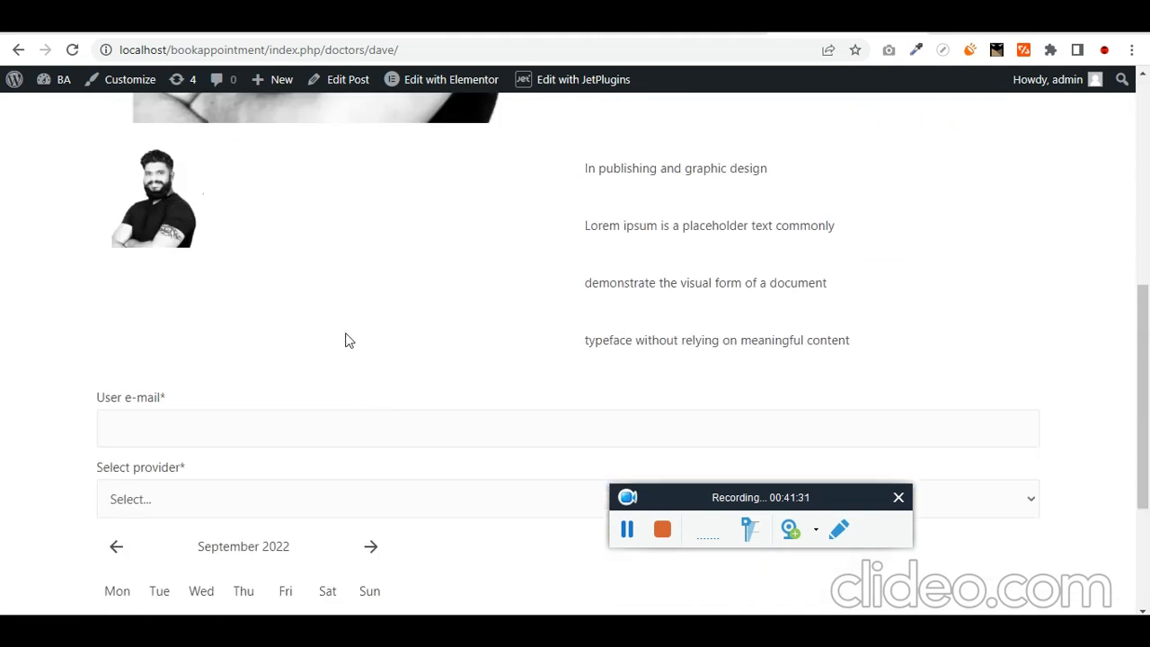
scroll(399, 242, up, 4)
mouse_move(465, 87)
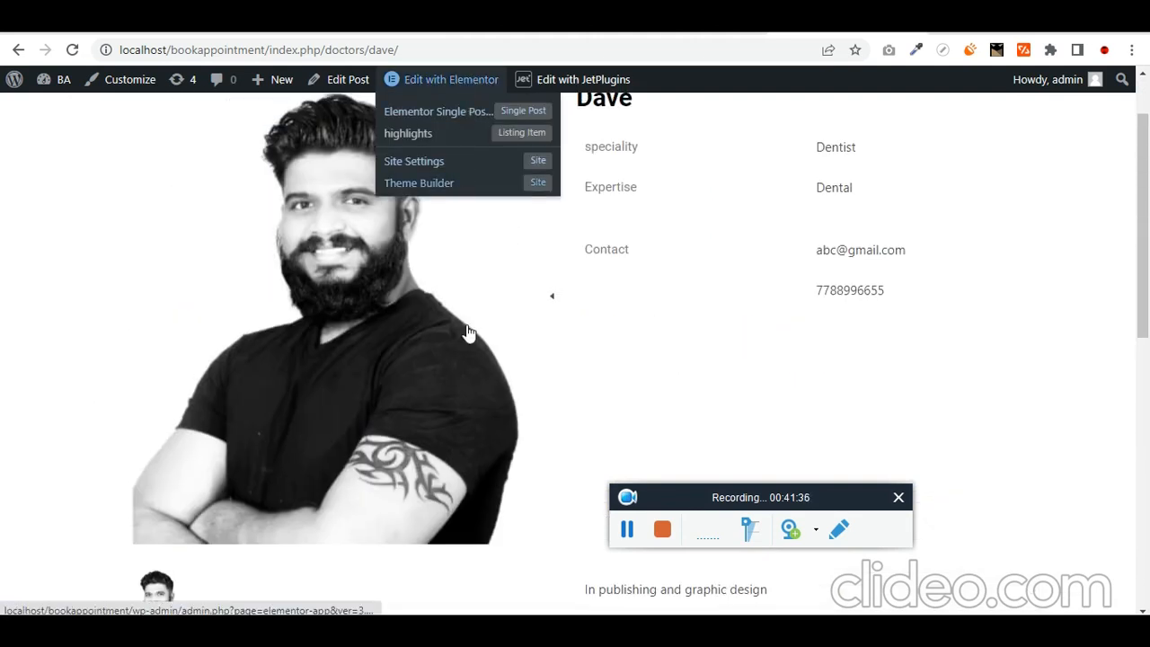
scroll(566, 350, down, 4)
scroll(564, 350, down, 2)
scroll(398, 264, up, 2)
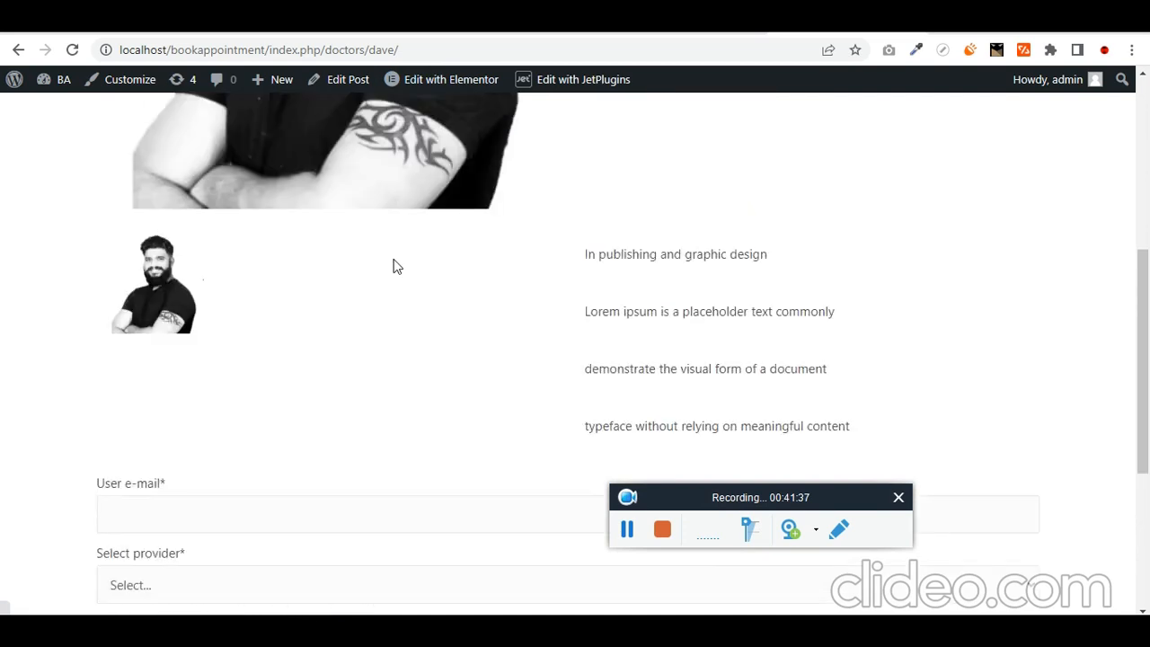